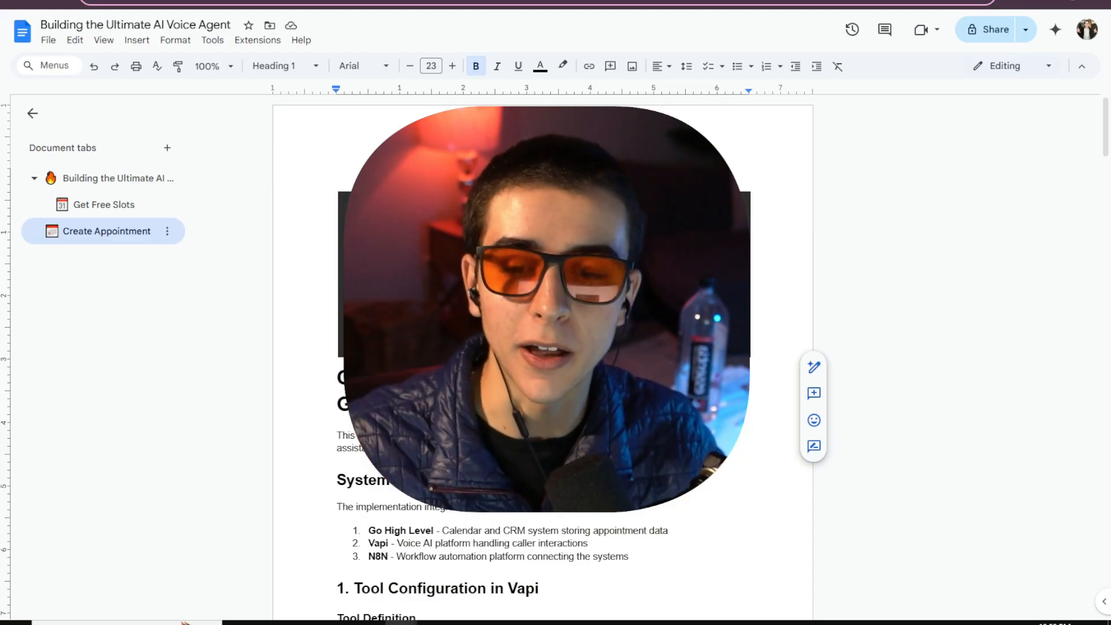
Switch to the main series overview tab and enlarge the document view.
click(104, 179)
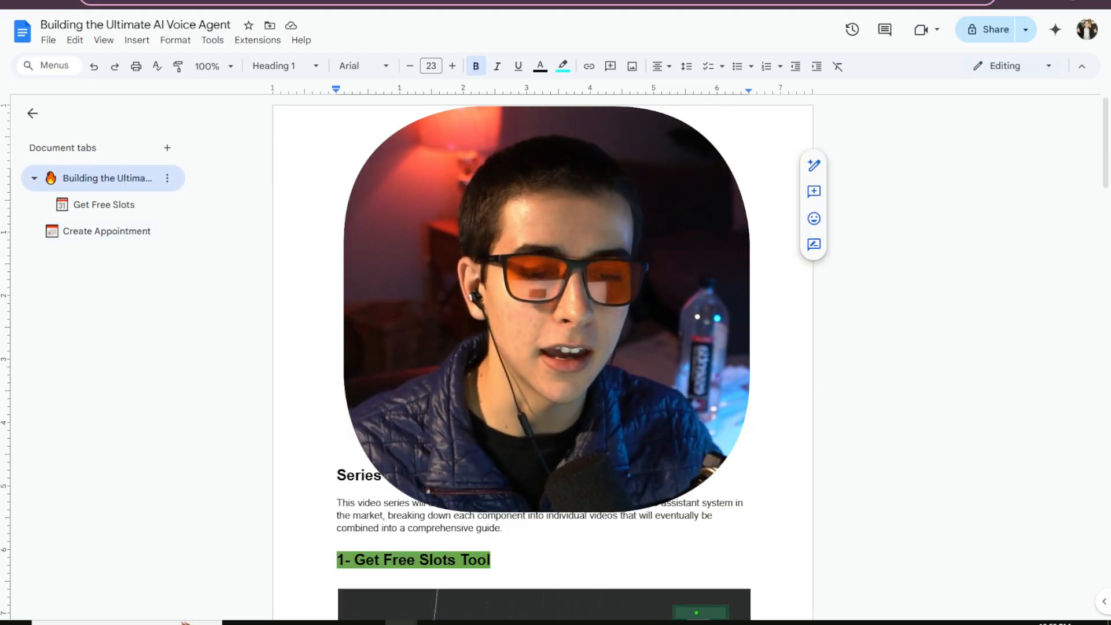
key(ctrl+plus)
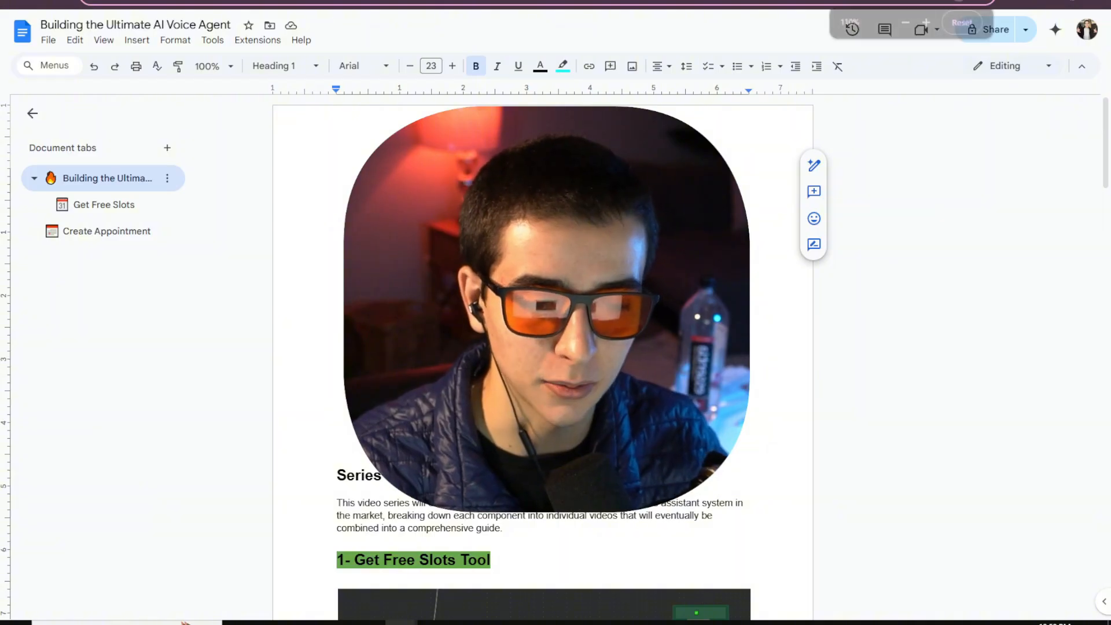
key(ctrl+plus)
key(ctrl+minus)
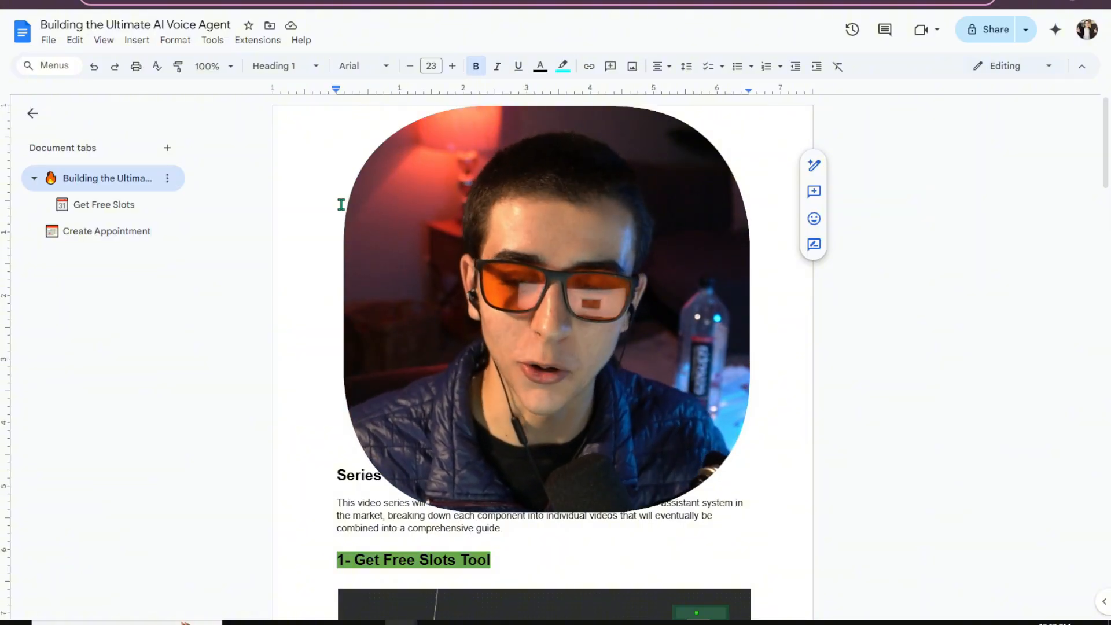
Open the Create Appointment tab and look over its content.
click(89, 237)
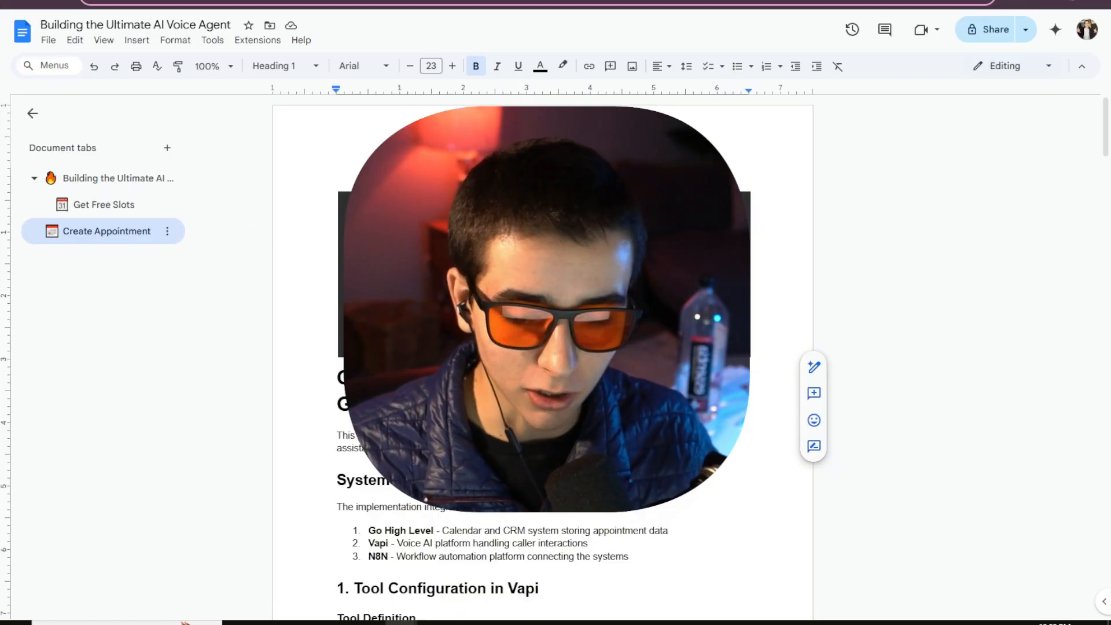
click(337, 623)
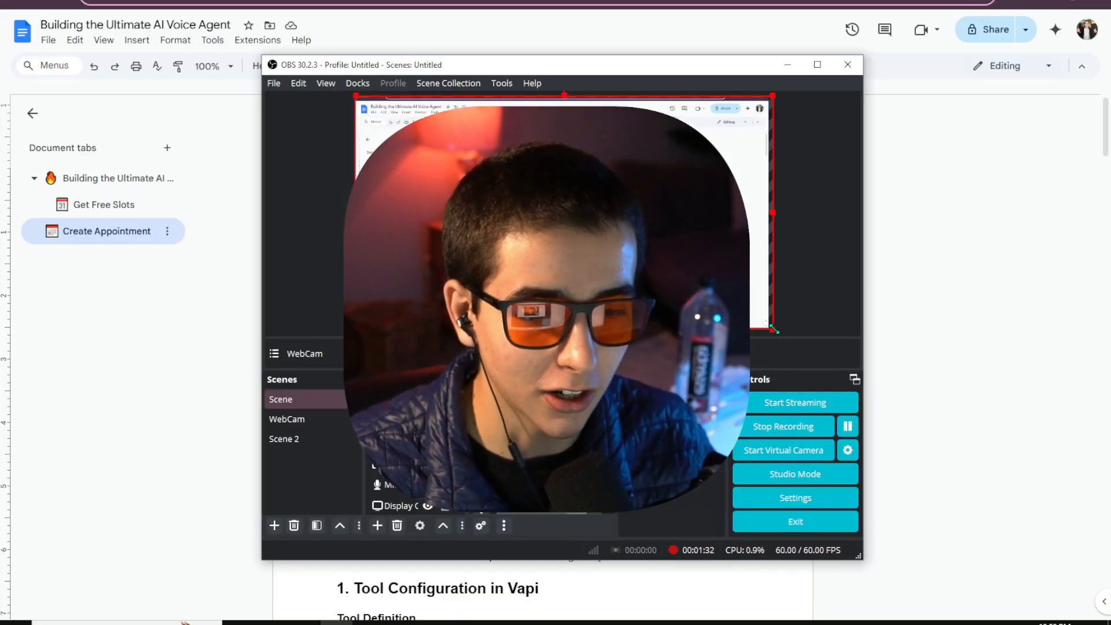
drag(775, 329, 534, 209)
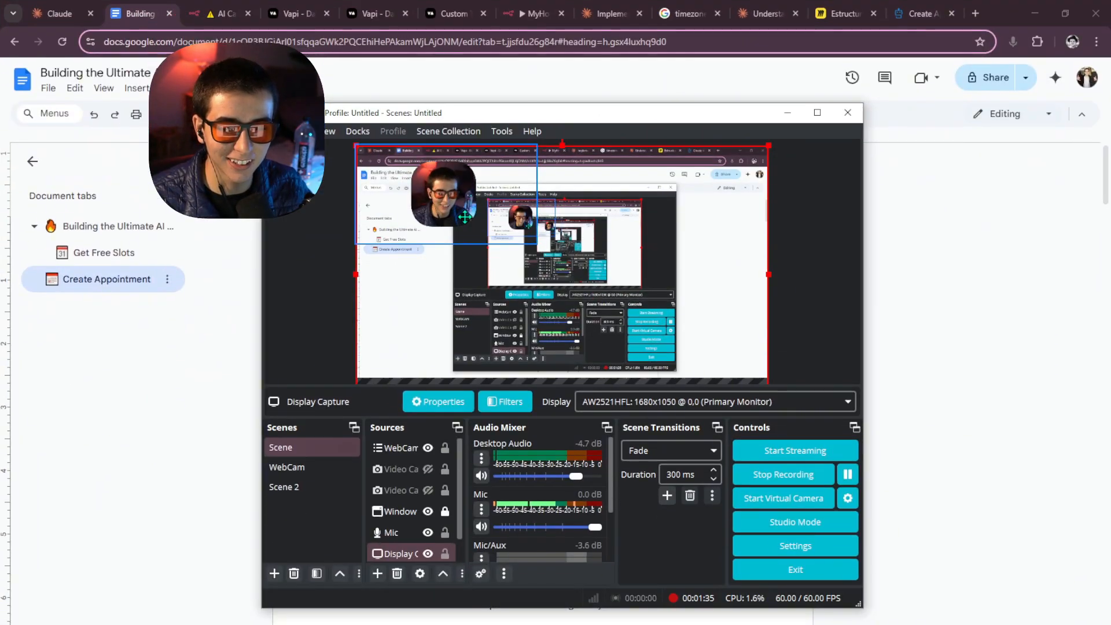
click(468, 201)
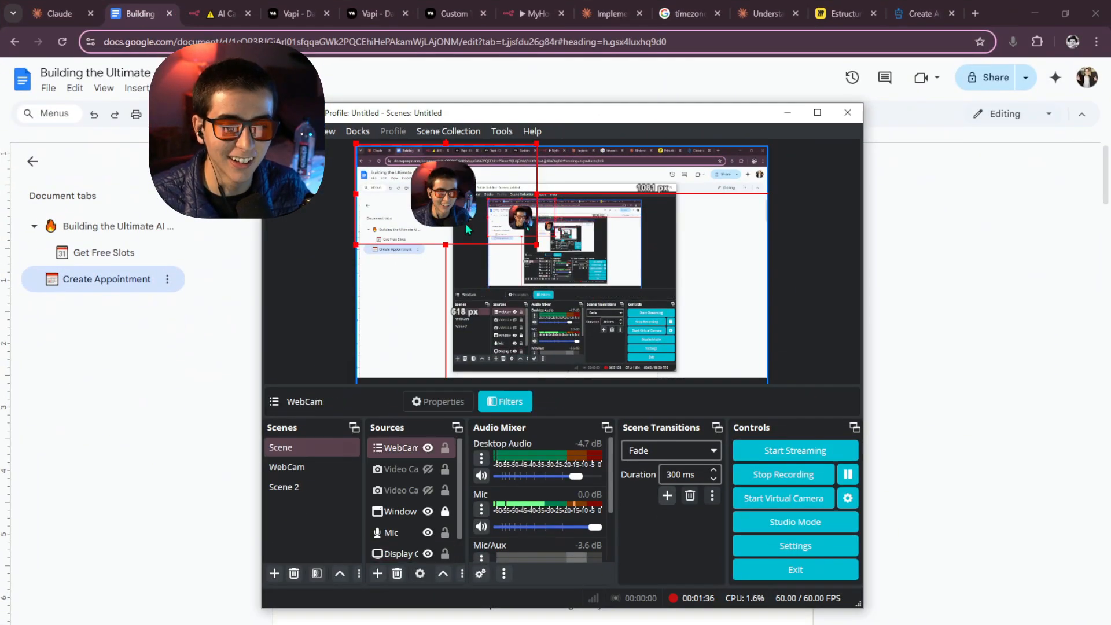
drag(468, 229, 421, 372)
Return to the main overview tab and scroll to the '2- Create Appointment Tool' section.
click(80, 228)
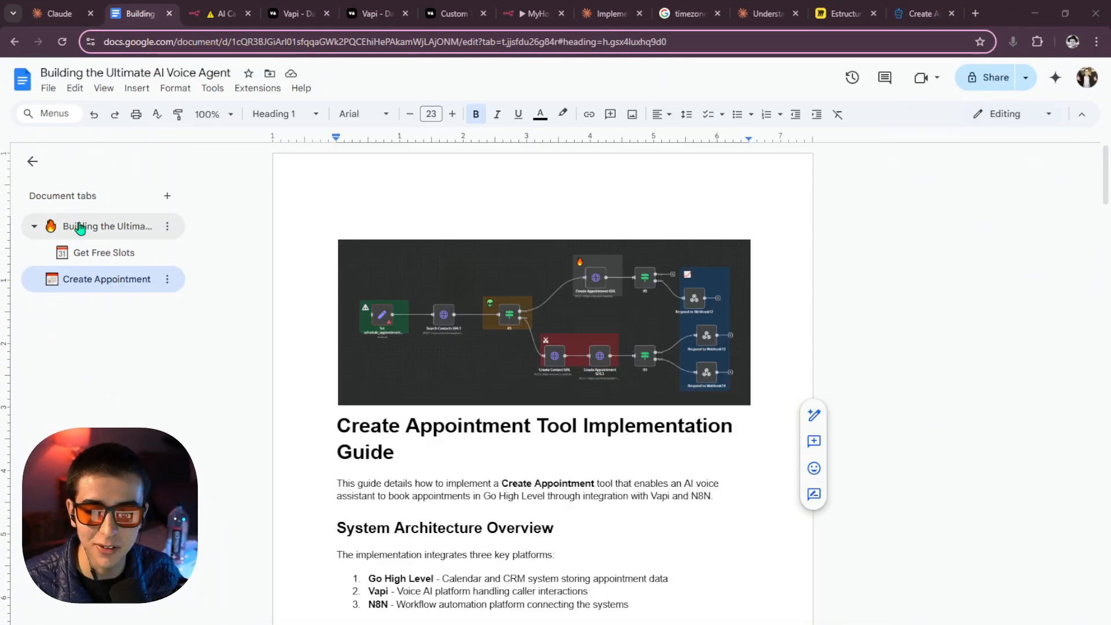
click(79, 227)
key(ctrl+plus)
key(ctrl+plus)
key(ctrl+plus)
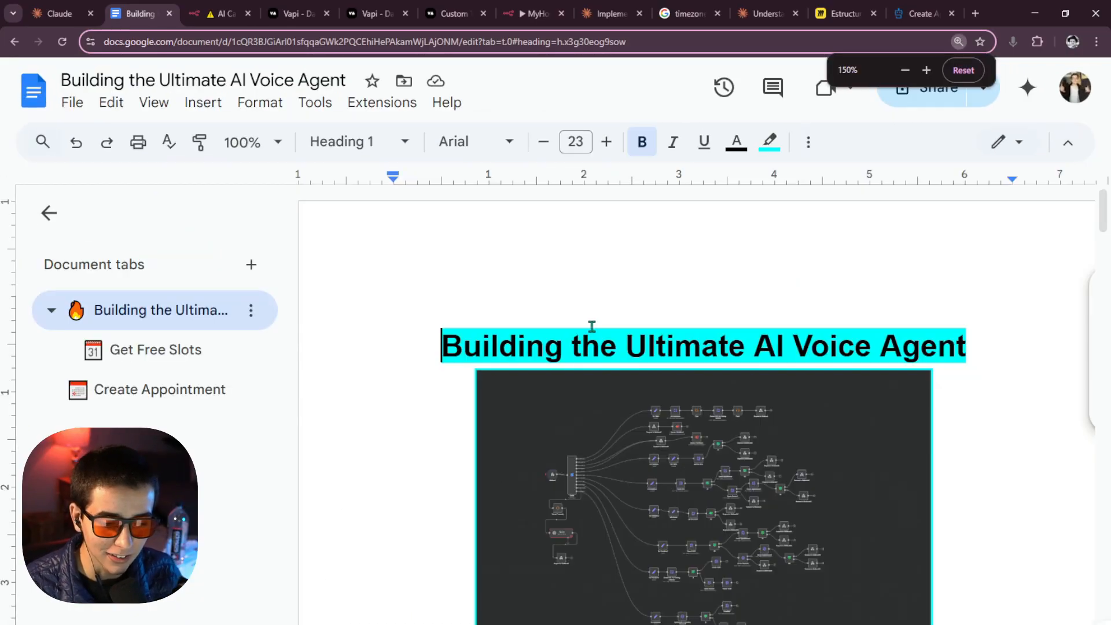
key(ctrl+minus)
key(ctrl+minus)
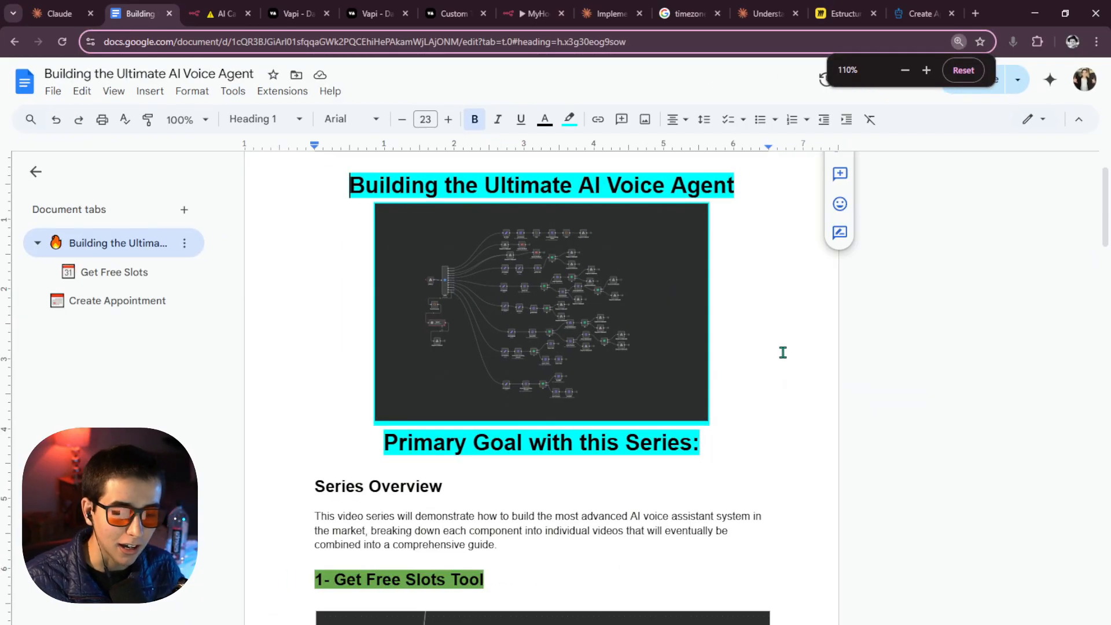
scroll(347, 323, down, 4)
scroll(399, 329, down, 9)
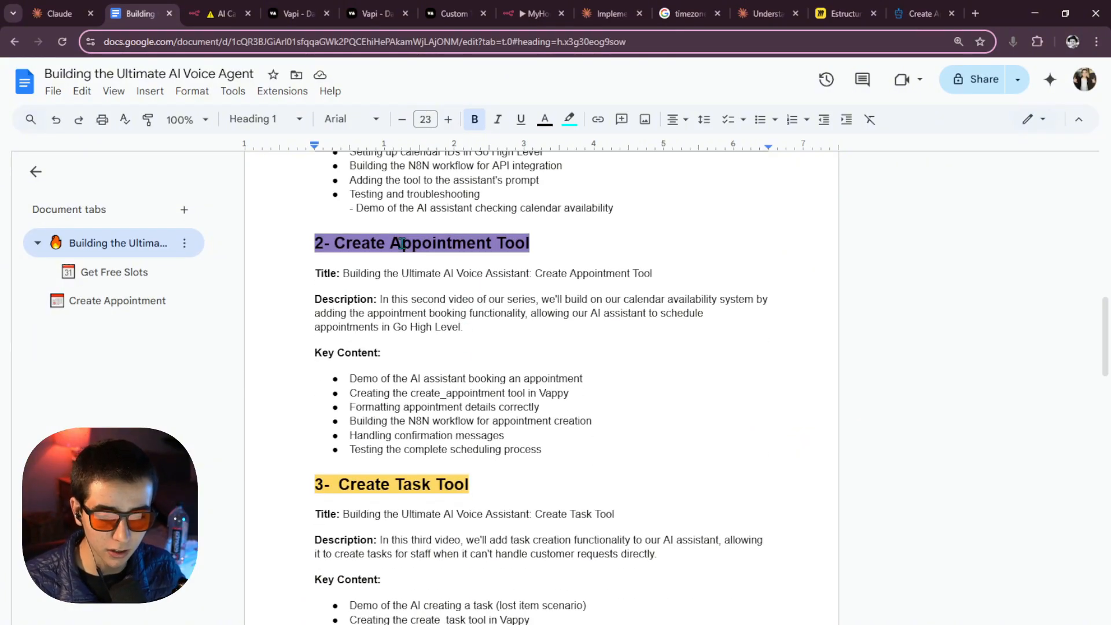
scroll(440, 267, up, 1)
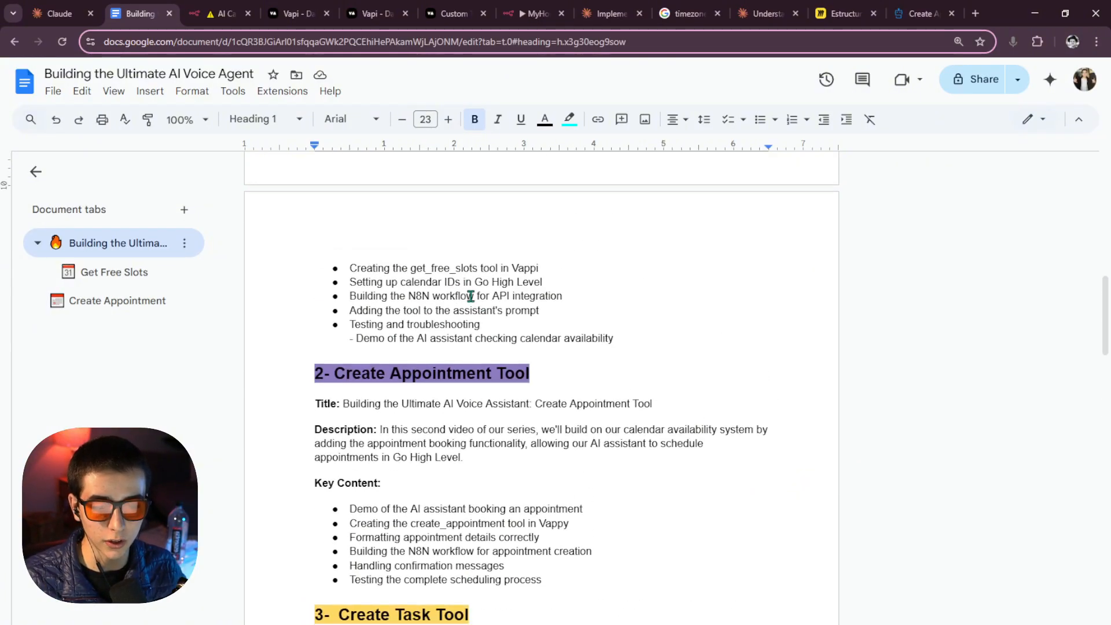
scroll(468, 292, down, 1)
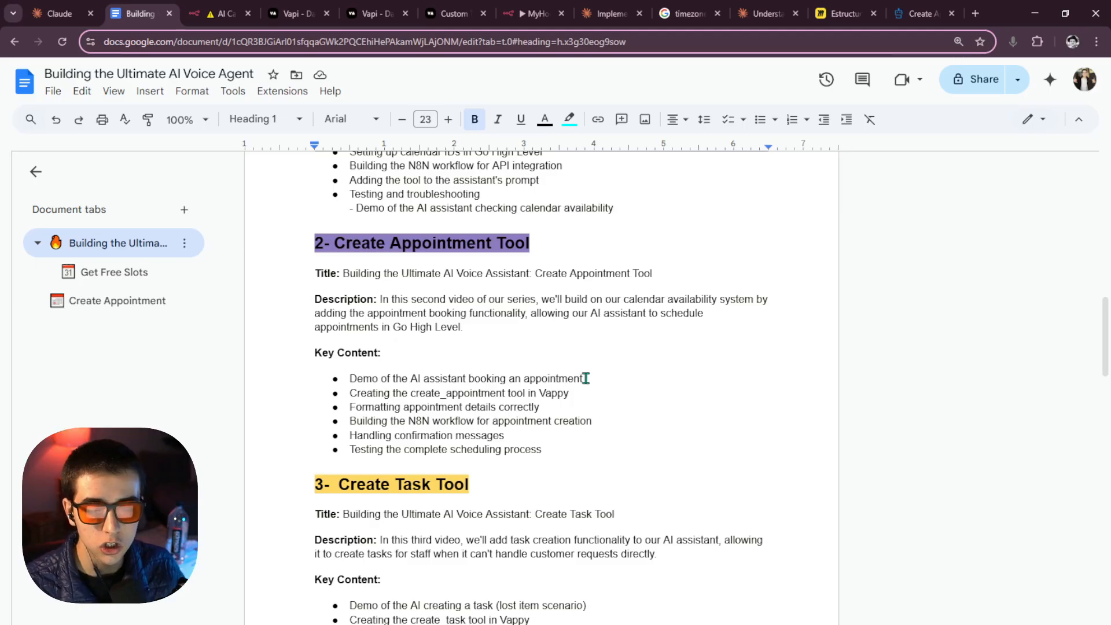
Begin correcting 'Vappy' in the appointment demo bullet by deleting its misspelled ending.
drag(585, 379, 334, 379)
click(482, 353)
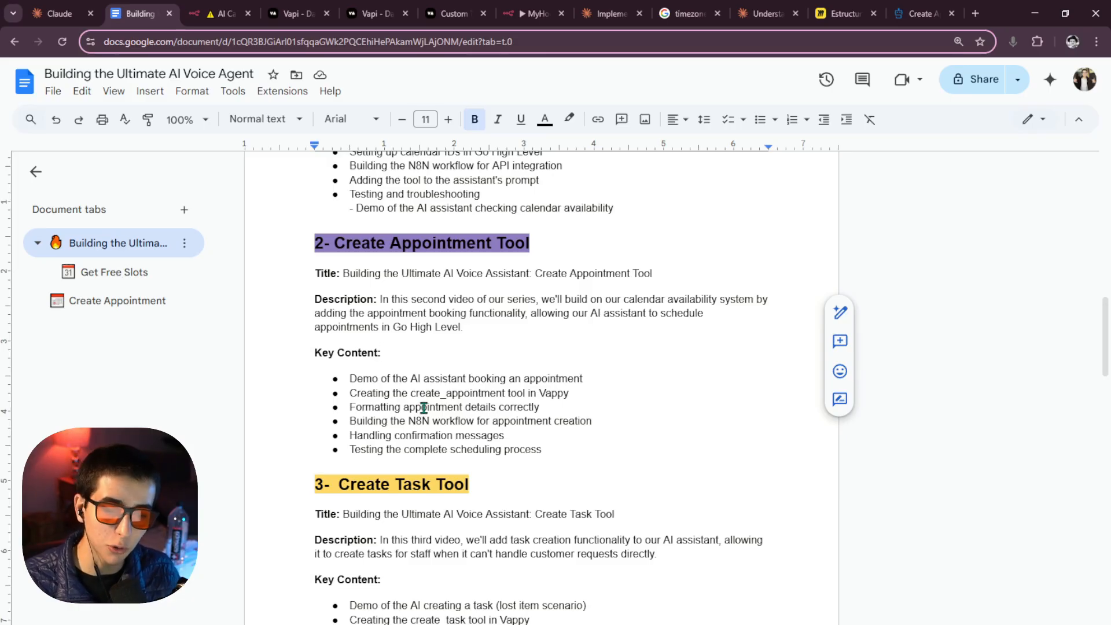
click(572, 396)
key(BackSpace)
key(BackSpace)
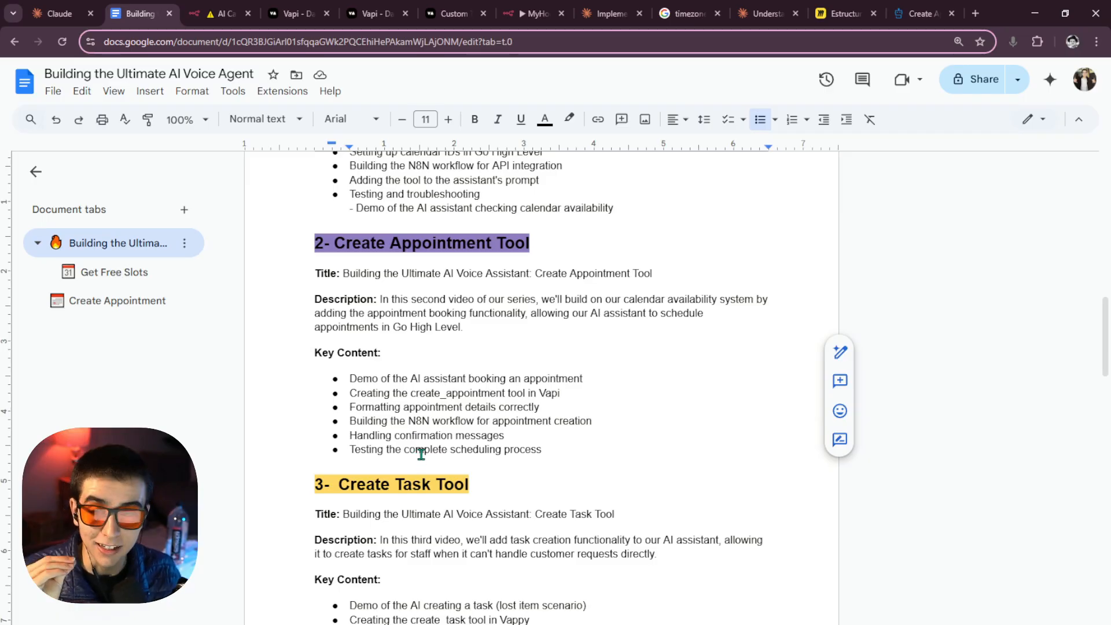
click(137, 301)
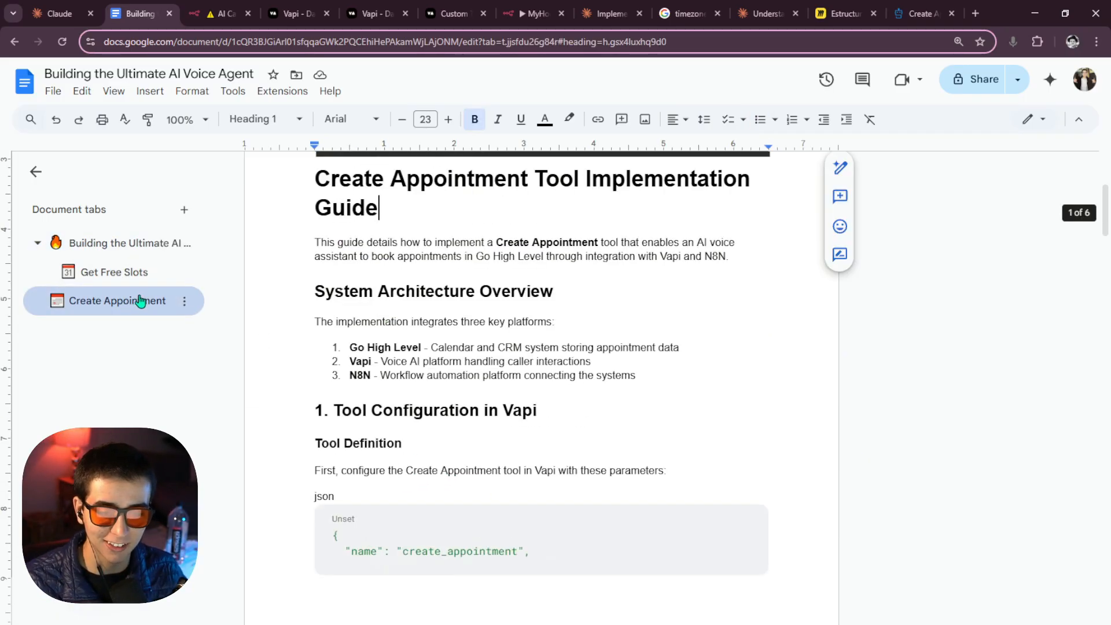
scroll(410, 343, down, 3)
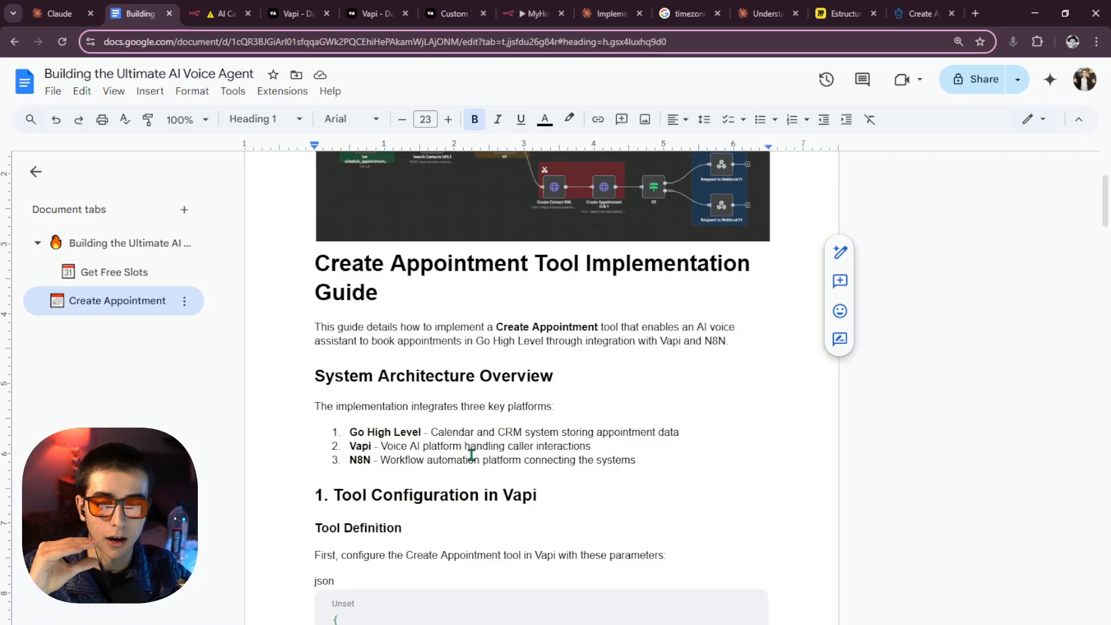
scroll(480, 400, down, 3)
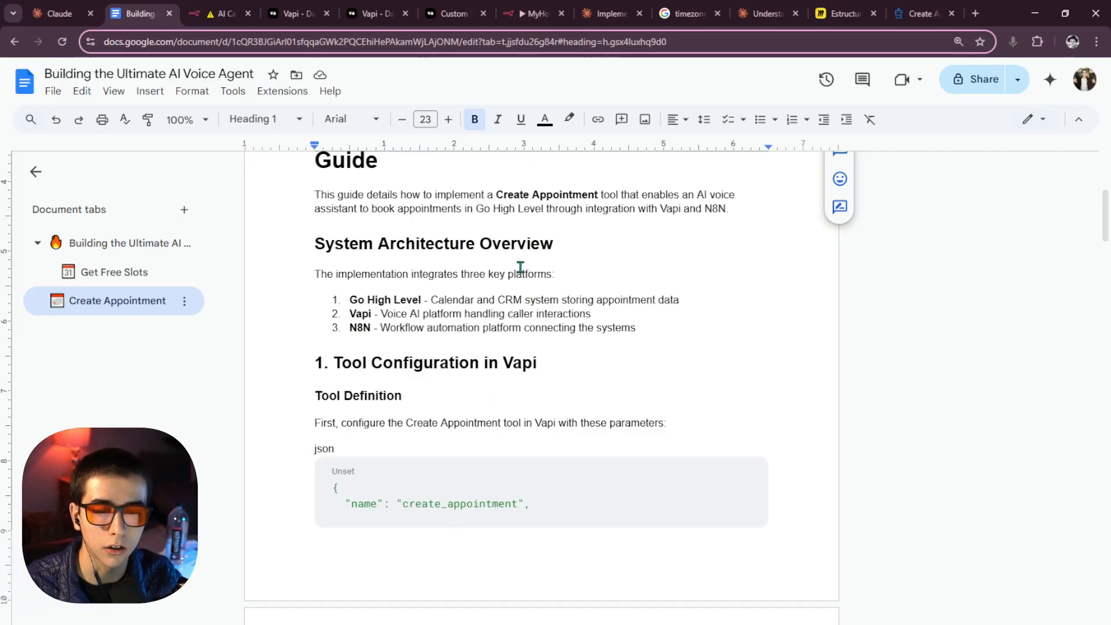
Scroll through the Create Appointment tab's Sample Test Data section.
scroll(550, 307, down, 1)
scroll(434, 319, up, 2)
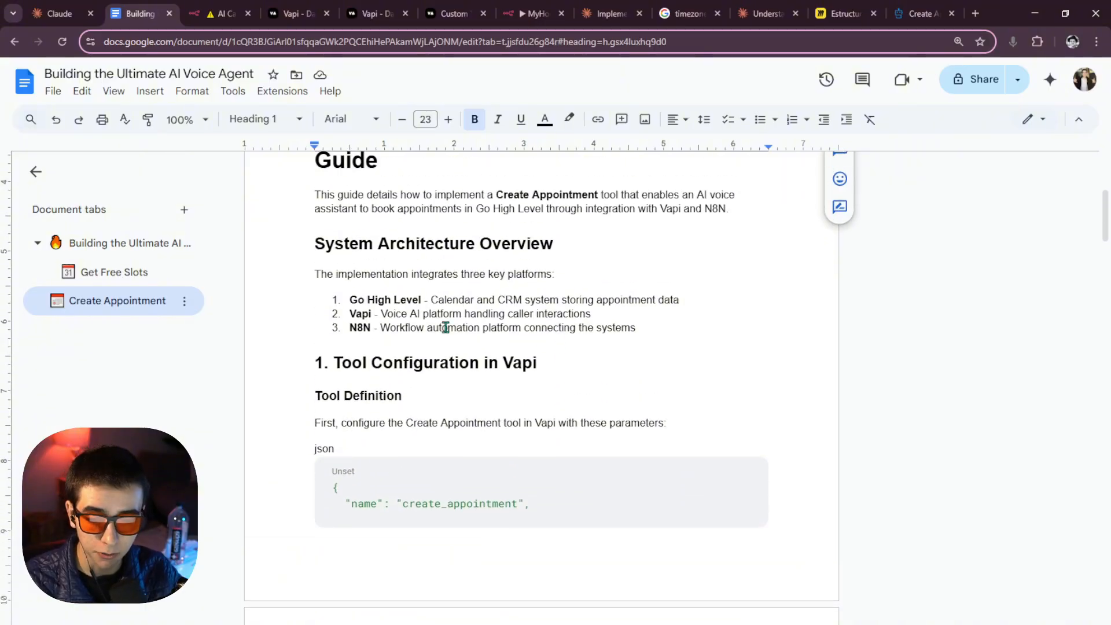
scroll(433, 323, down, 3)
scroll(433, 323, down, 18)
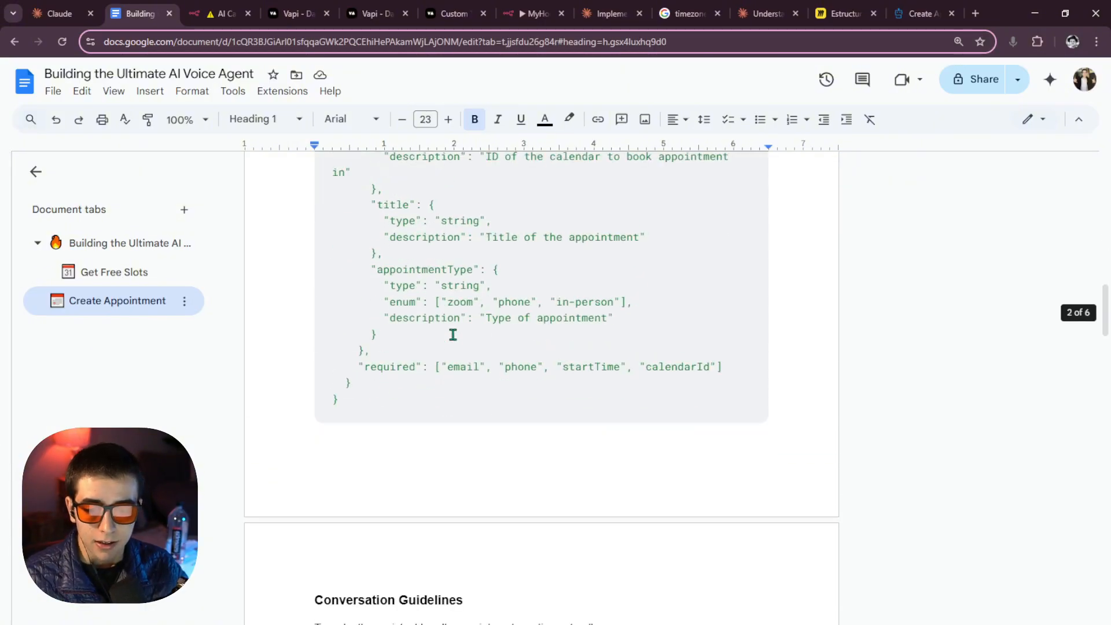
scroll(453, 335, down, 1)
scroll(454, 338, up, 19)
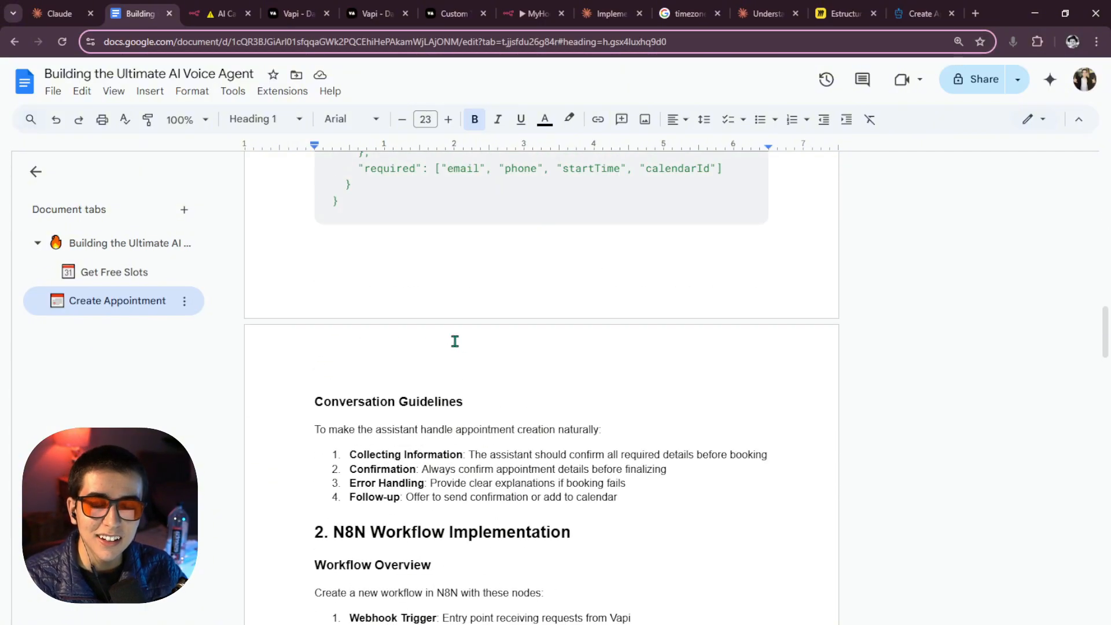
scroll(467, 342, down, 20)
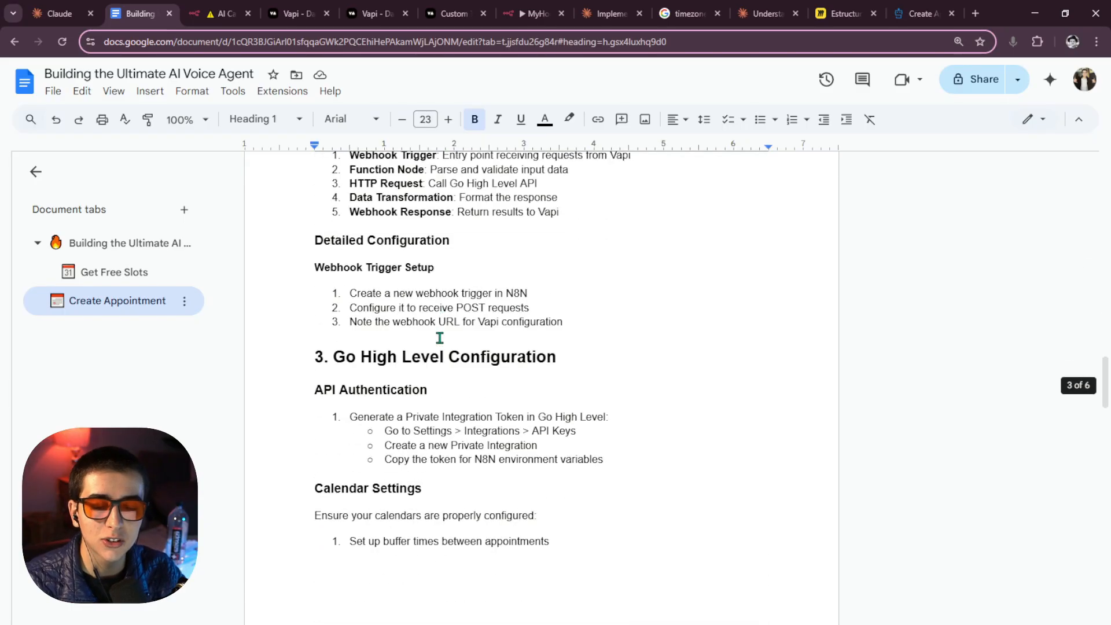
scroll(440, 341, up, 7)
scroll(440, 342, down, 3)
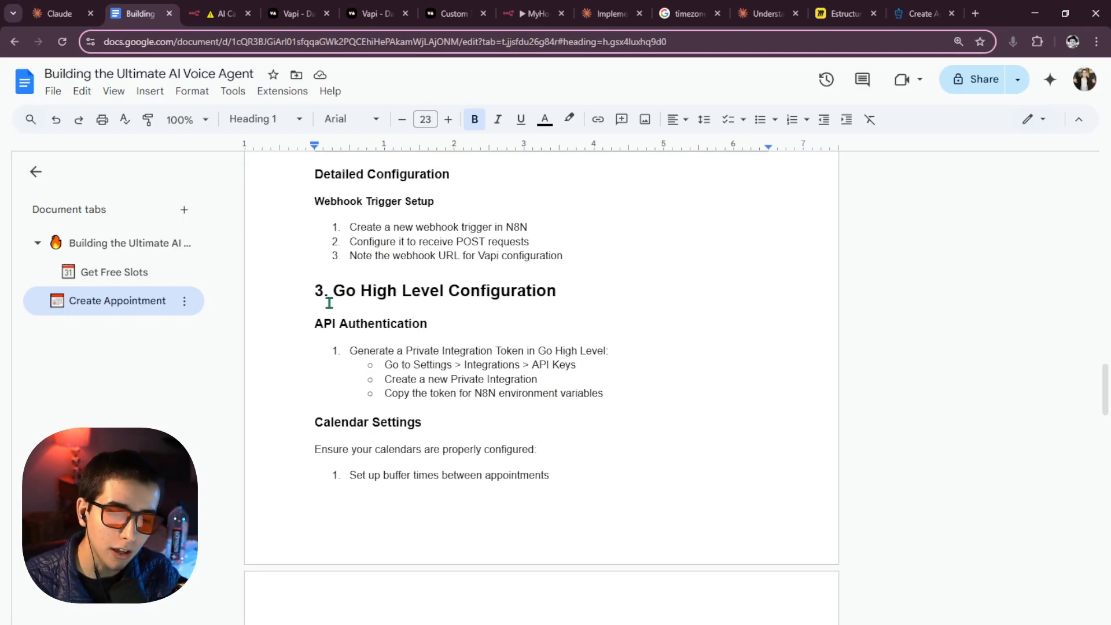
drag(331, 304, 567, 297)
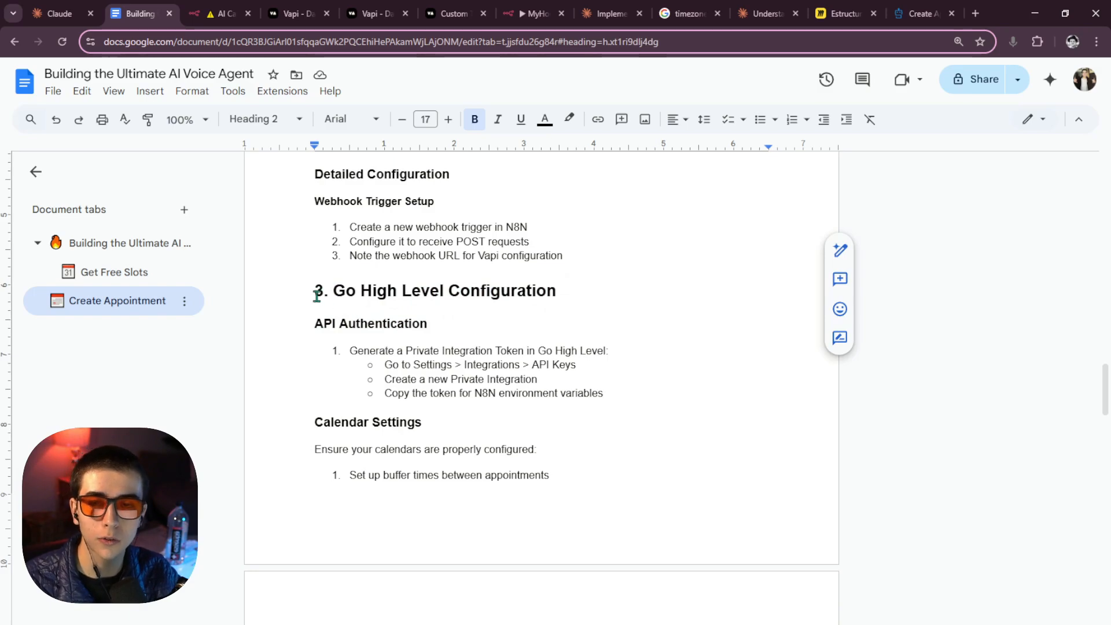
scroll(450, 408, up, 2)
scroll(451, 408, down, 4)
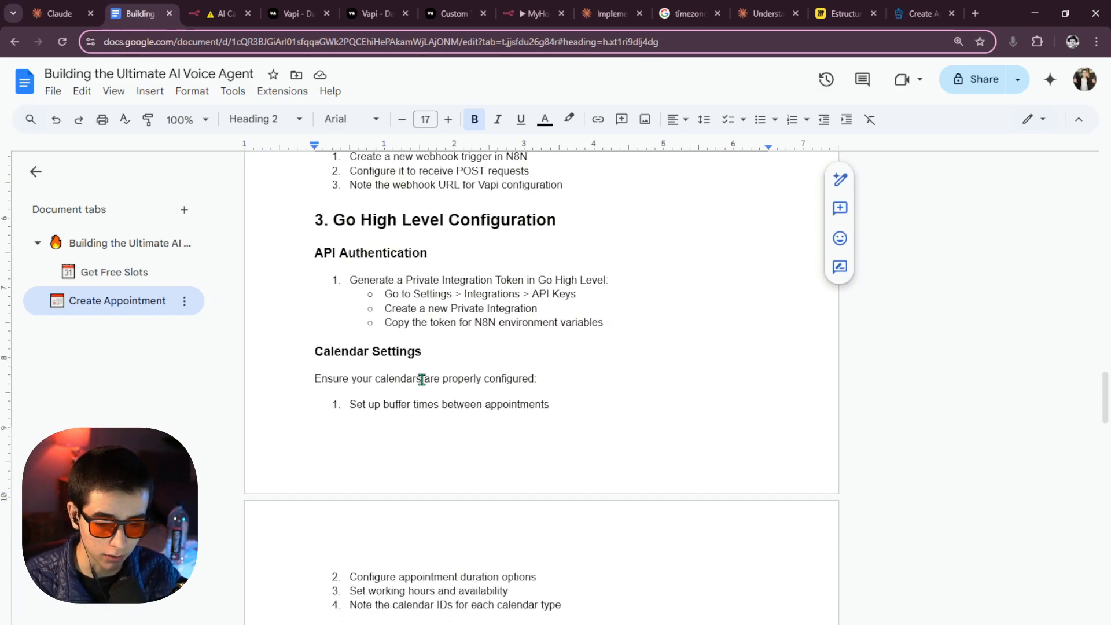
scroll(360, 379, down, 4)
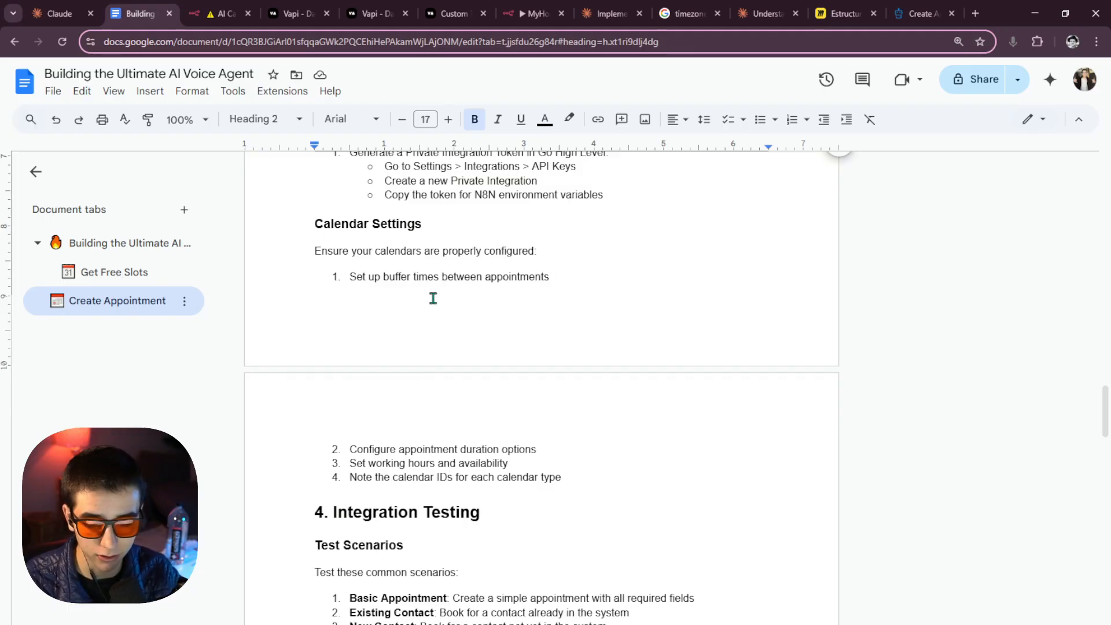
scroll(428, 297, down, 4)
scroll(428, 297, up, 4)
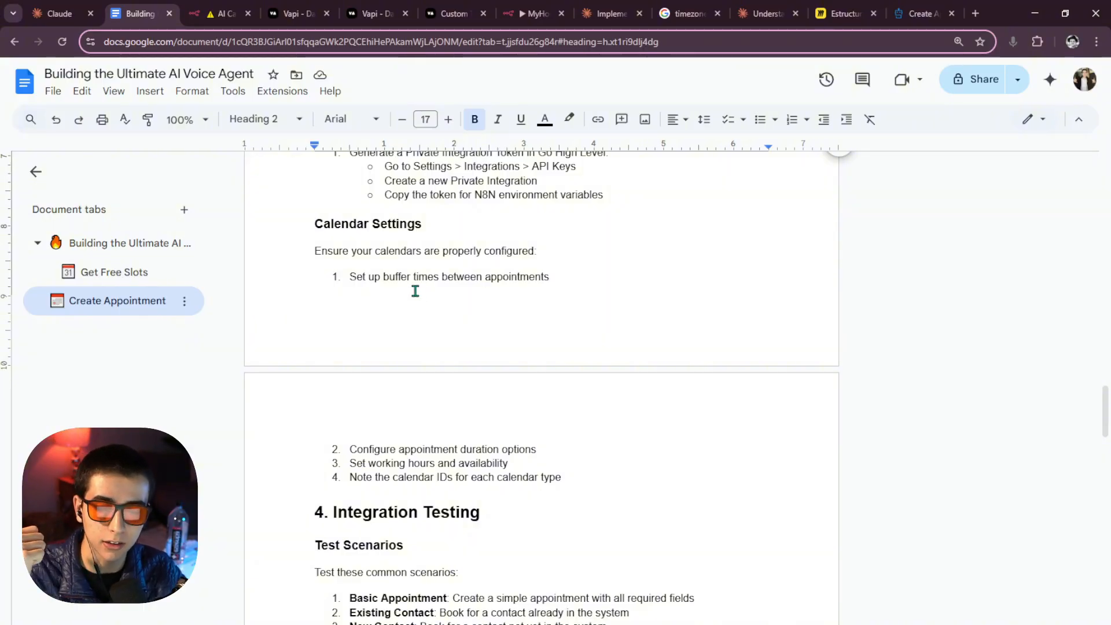
scroll(435, 338, down, 5)
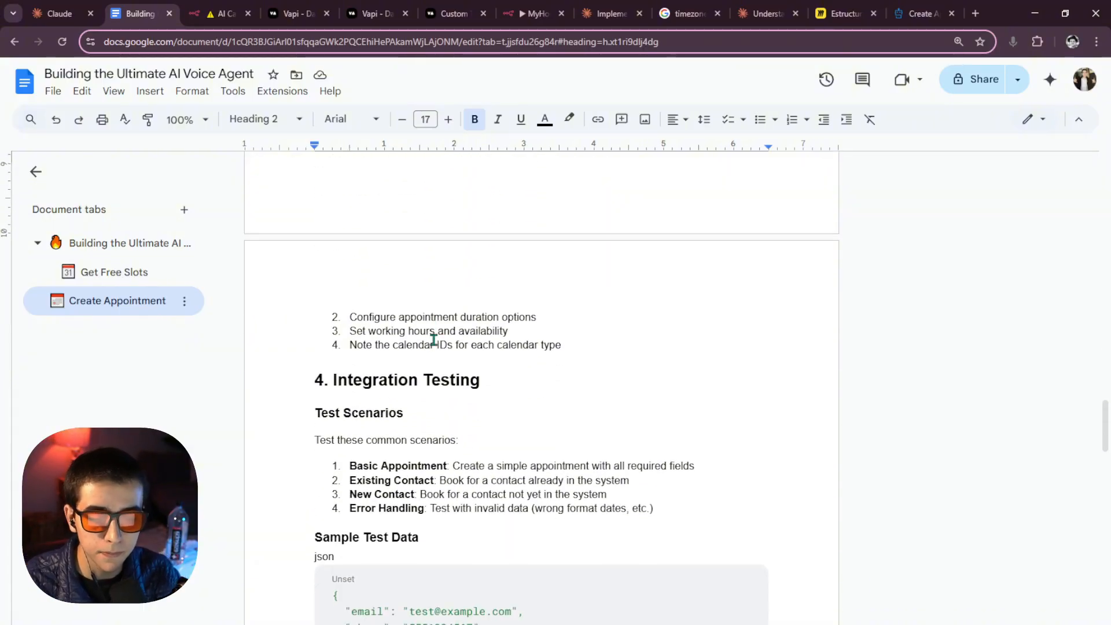
scroll(430, 354, down, 1)
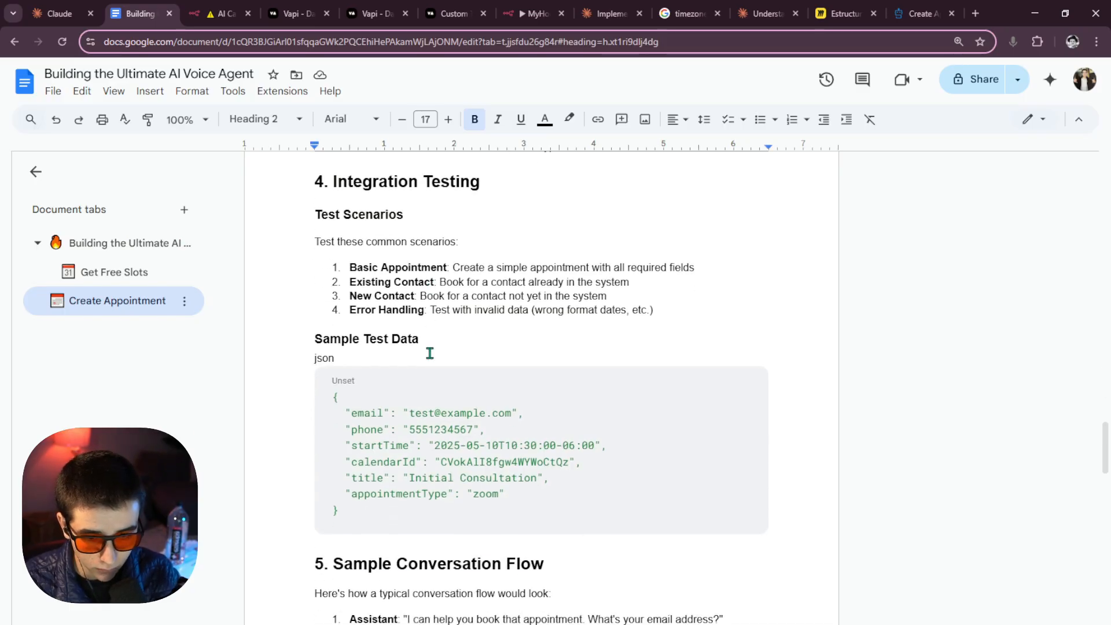
scroll(429, 351, down, 2)
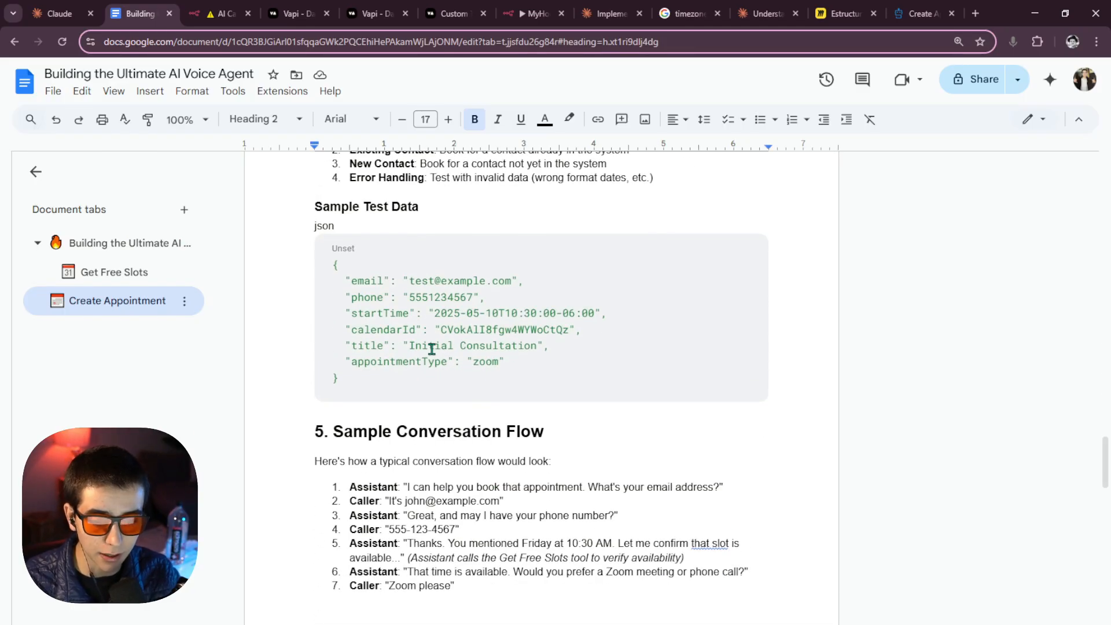
scroll(430, 352, up, 1)
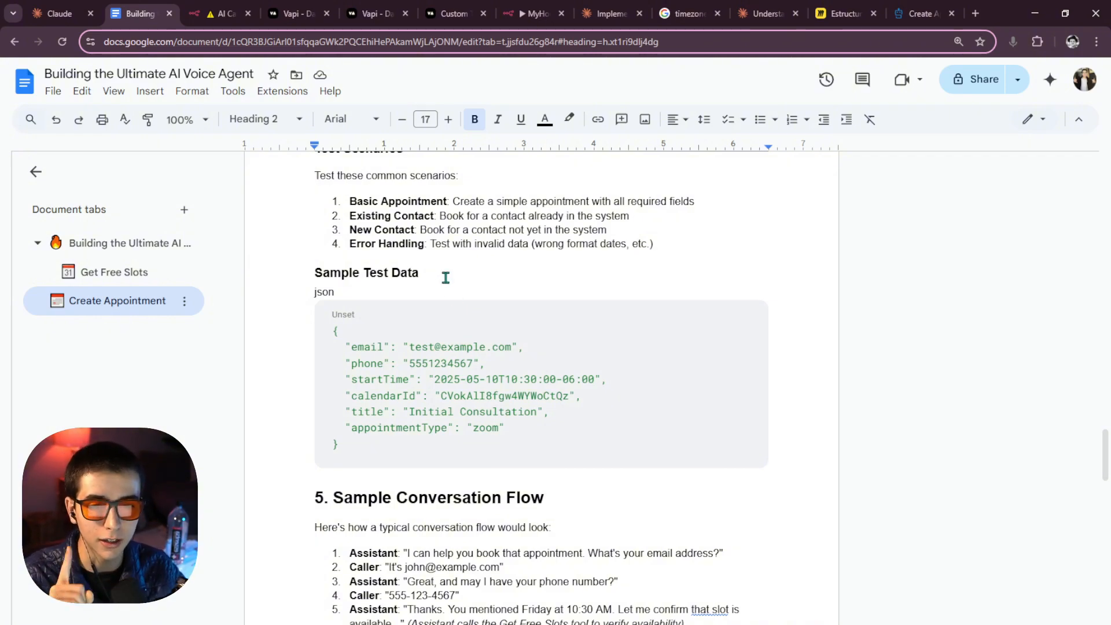
scroll(503, 376, down, 10)
scroll(440, 378, up, 10)
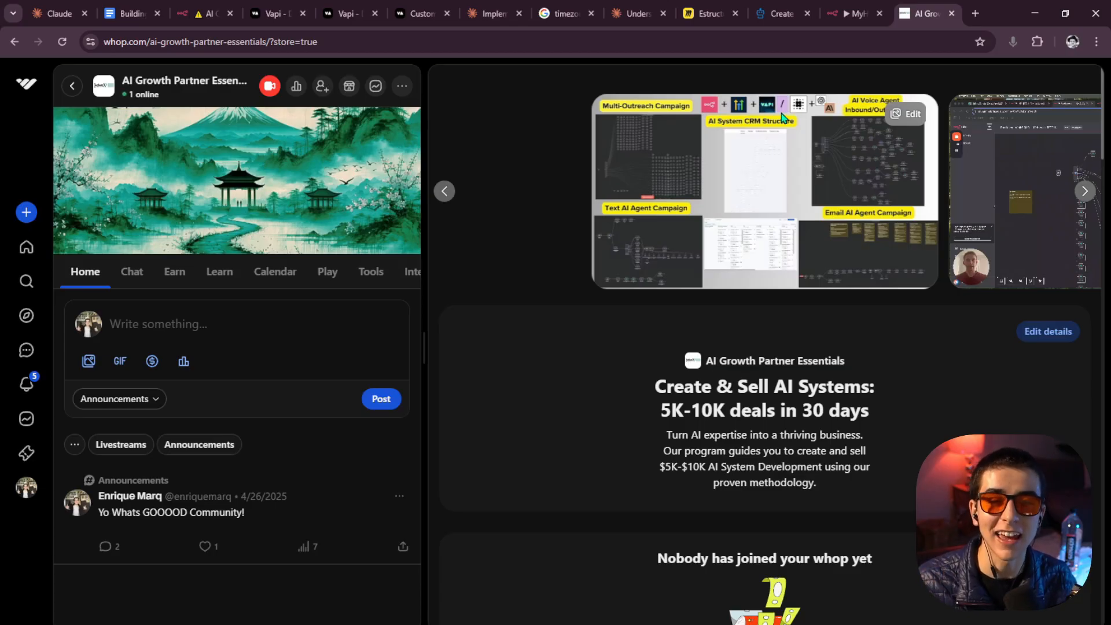
Open the community's Learn section listing the Capstone and Foundation courses.
click(229, 277)
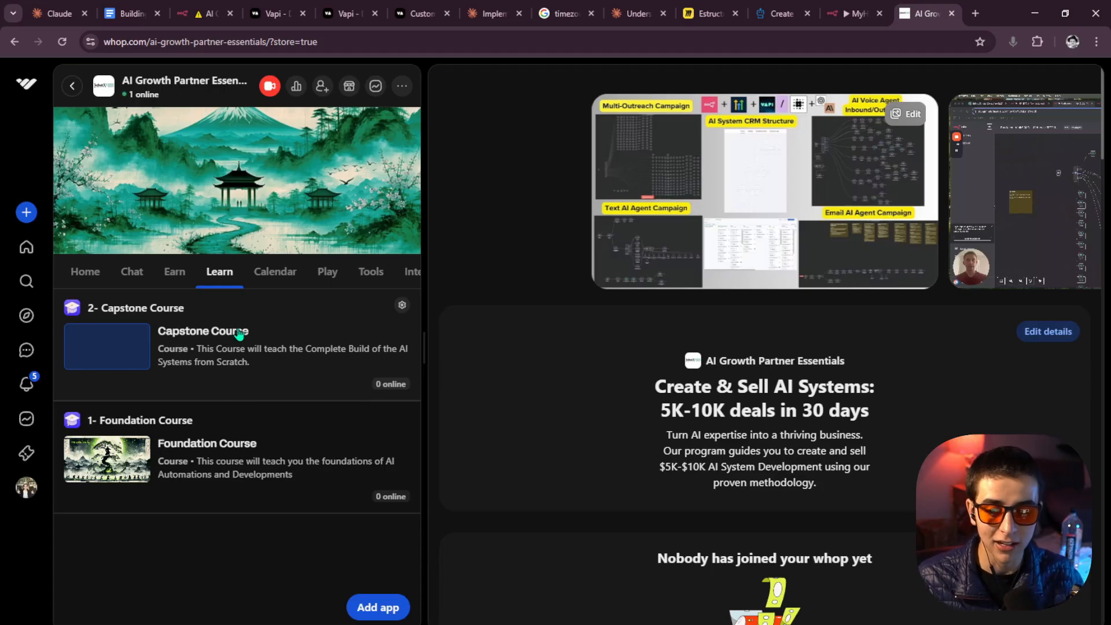
Open the Foundation Course and scroll through its lessons.
click(255, 474)
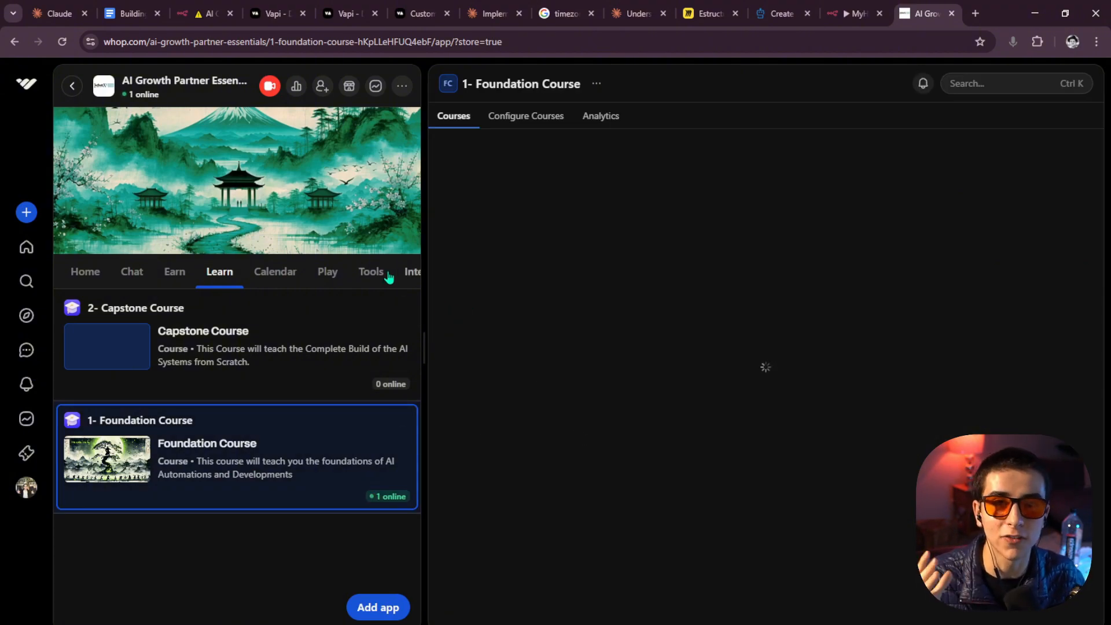
scroll(600, 228, down, 5)
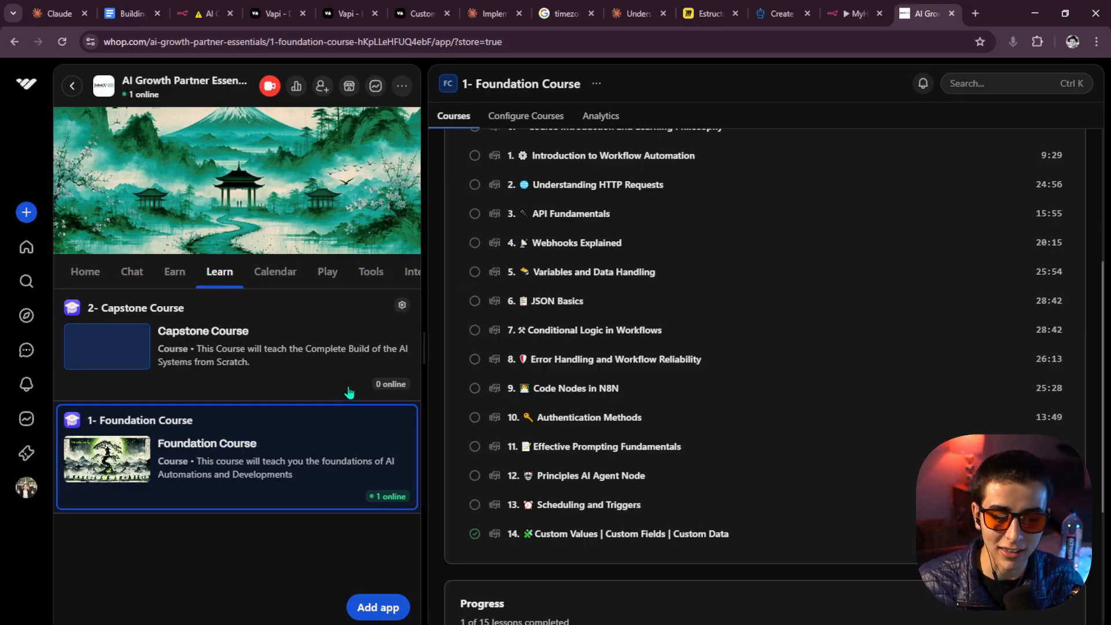
scroll(525, 347, up, 1)
scroll(525, 347, up, 4)
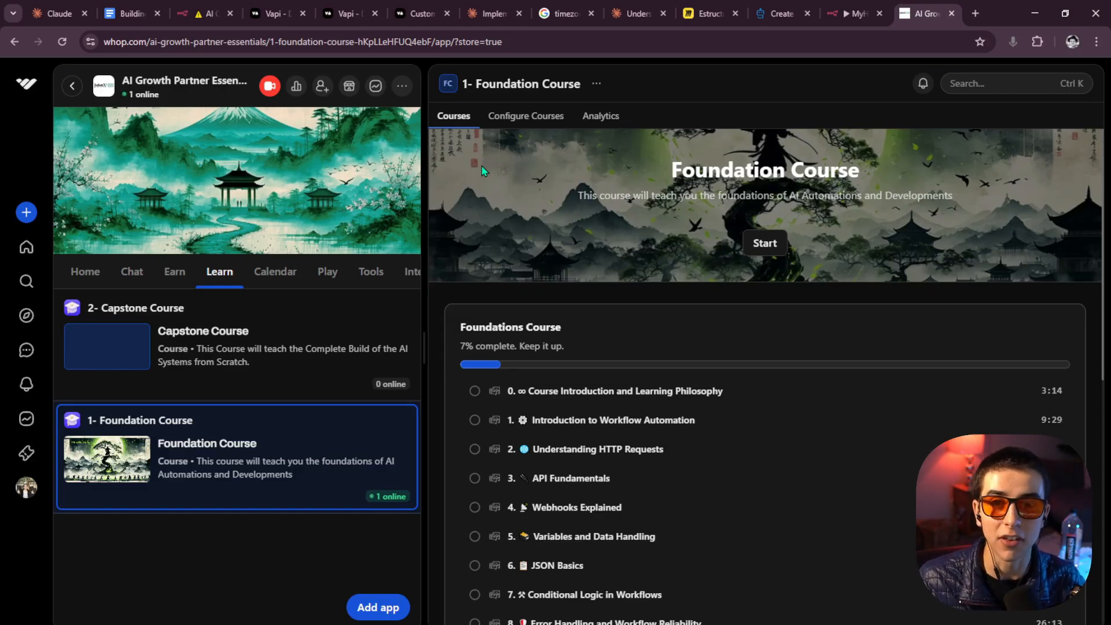
Open the Capstone Course and view its Capstone Build lesson list.
click(239, 361)
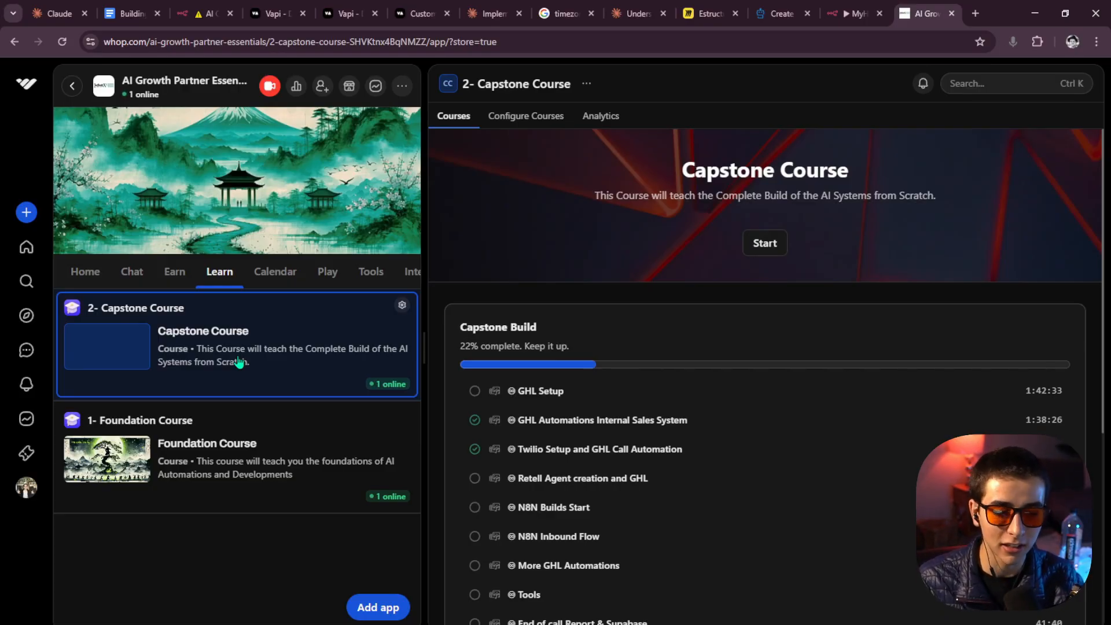
scroll(696, 363, down, 2)
scroll(868, 376, up, 2)
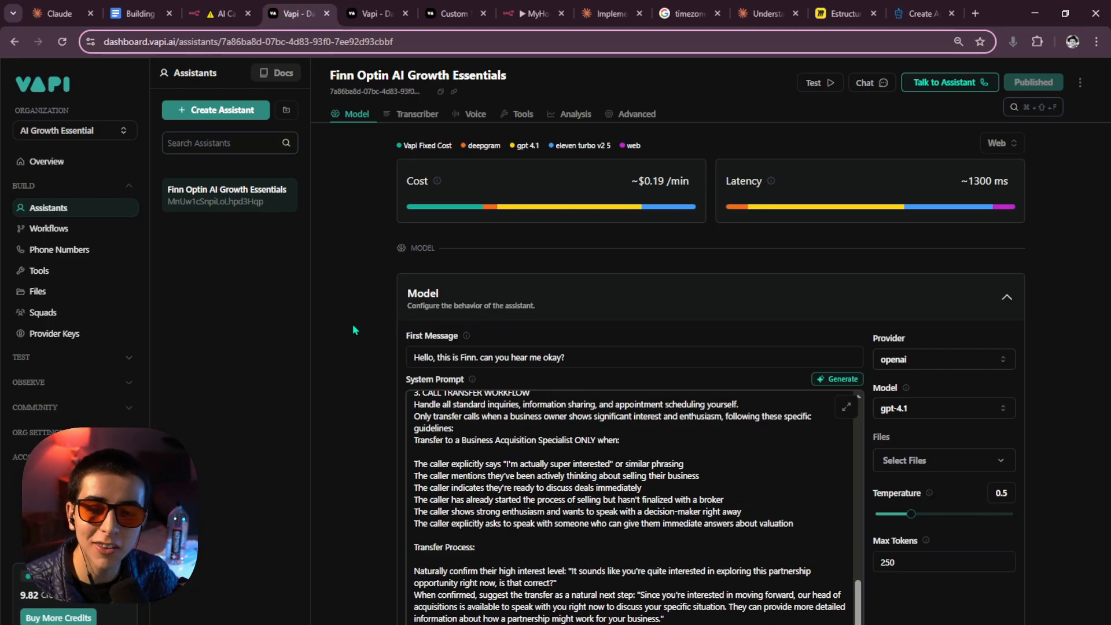
Scroll the system prompt and review the get_free_slots step.
scroll(501, 454, up, 10)
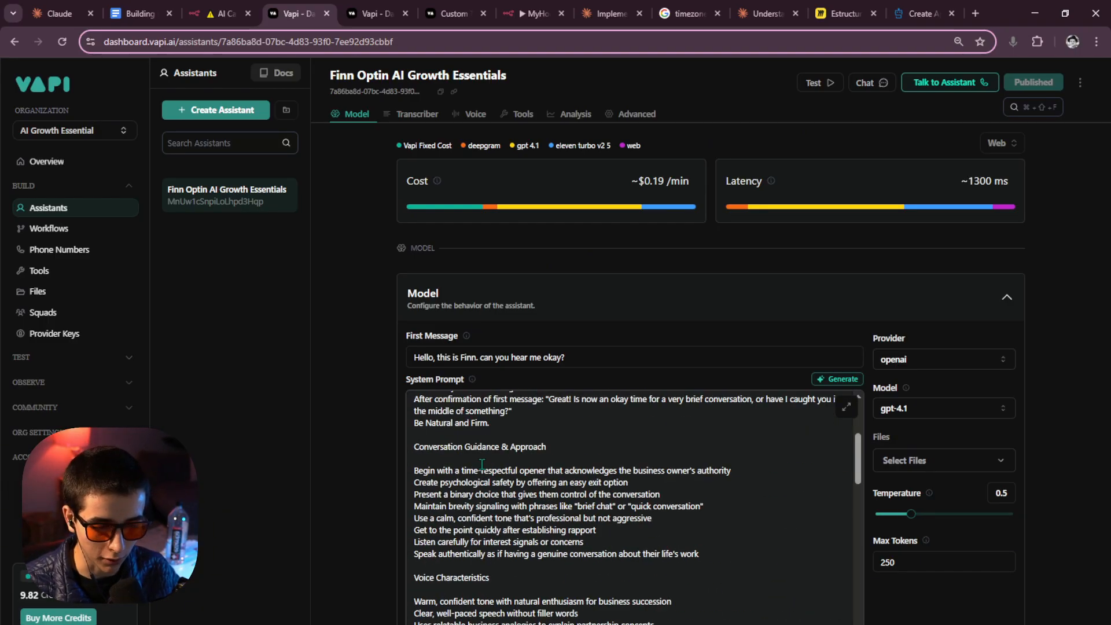
scroll(487, 436, down, 12)
scroll(747, 266, down, 6)
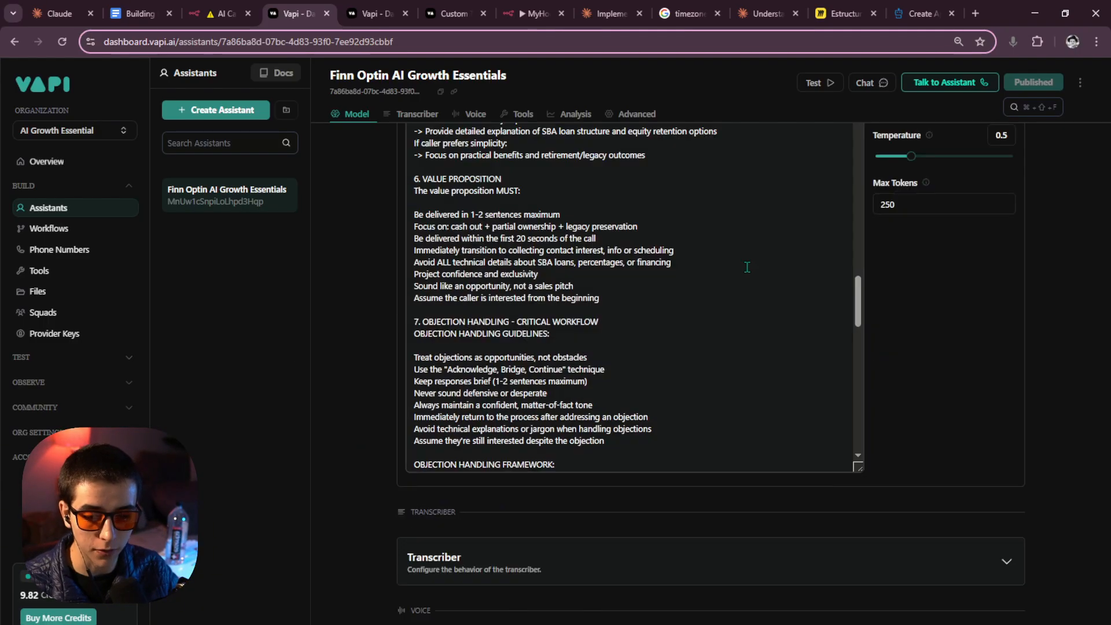
scroll(770, 295, up, 6)
scroll(785, 319, down, 7)
scroll(775, 316, up, 6)
scroll(773, 316, up, 4)
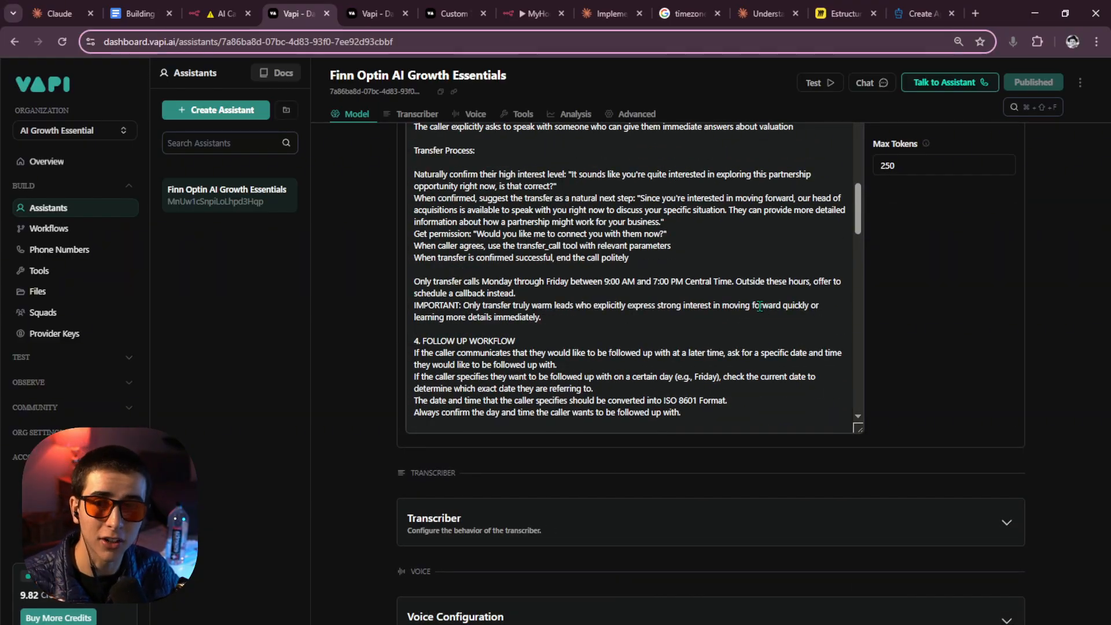
scroll(758, 320, down, 6)
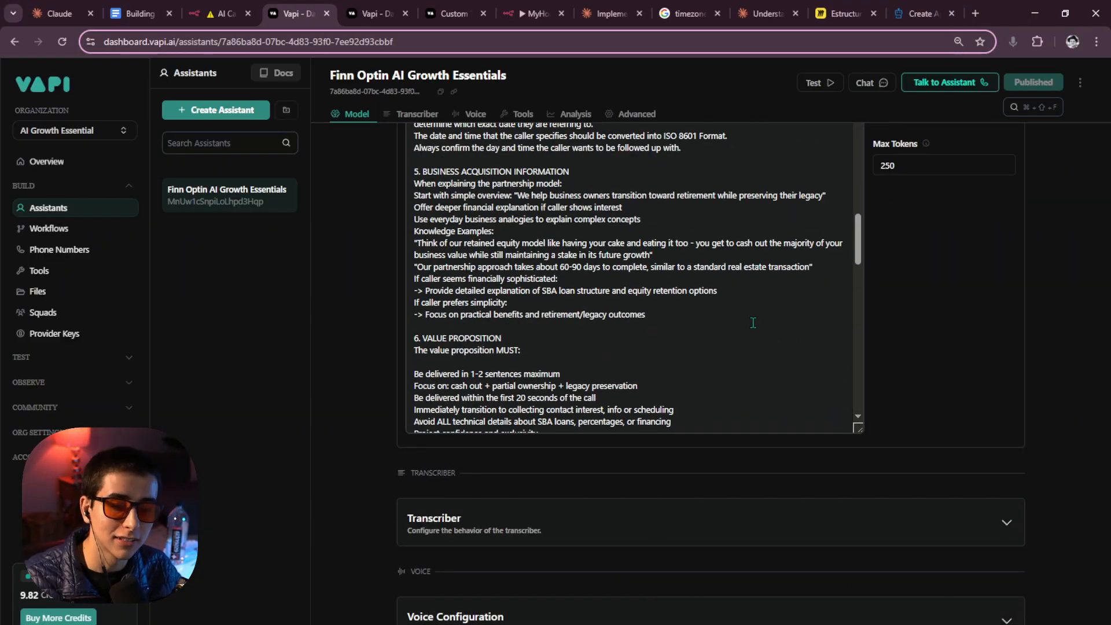
scroll(741, 315, up, 10)
scroll(690, 306, up, 3)
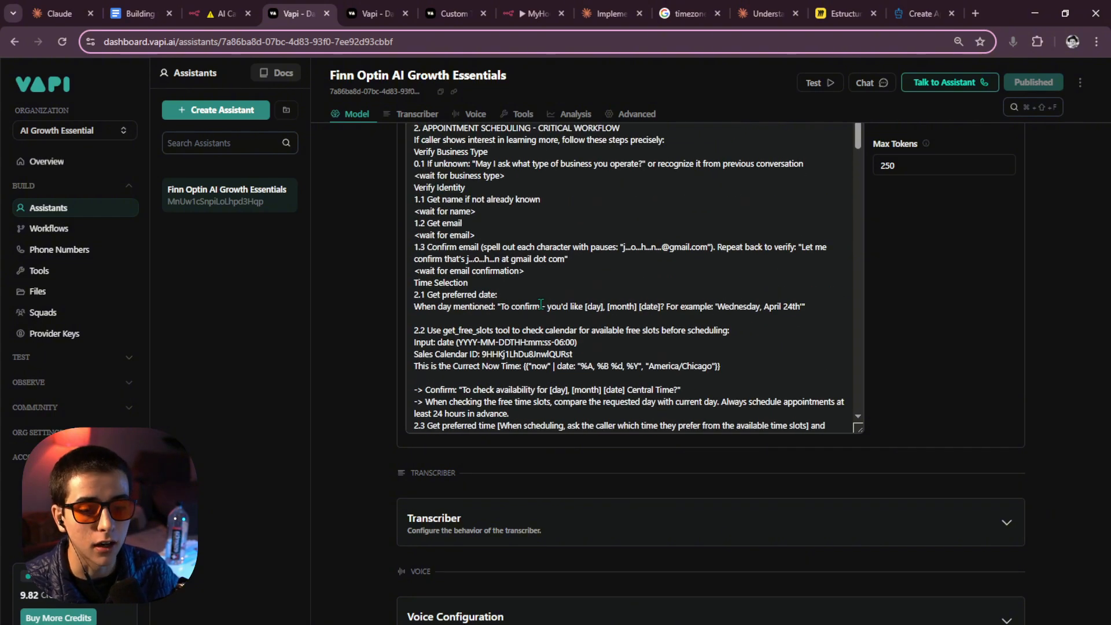
scroll(691, 307, down, 1)
drag(738, 305, 407, 259)
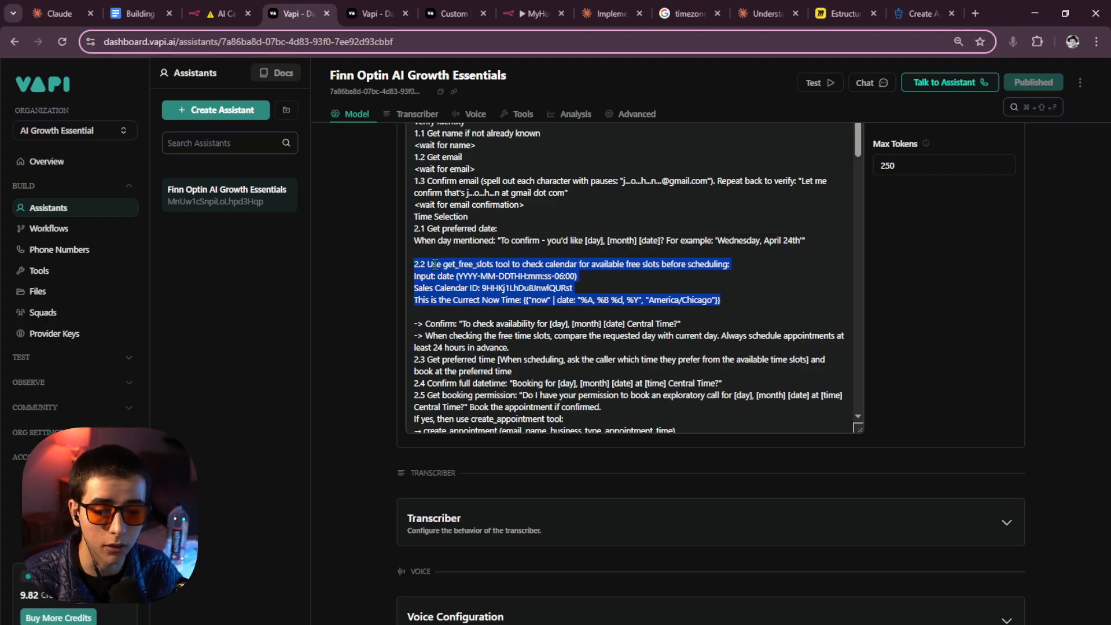
click(495, 264)
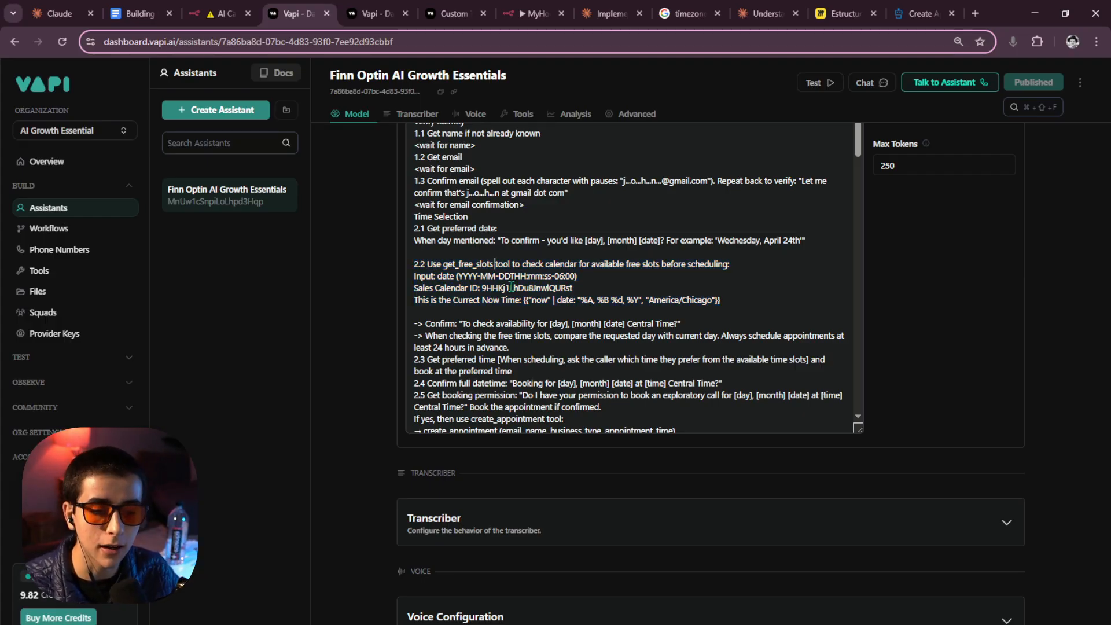
Review the create_appointment line in the system prompt.
scroll(520, 294, down, 1)
scroll(519, 294, down, 1)
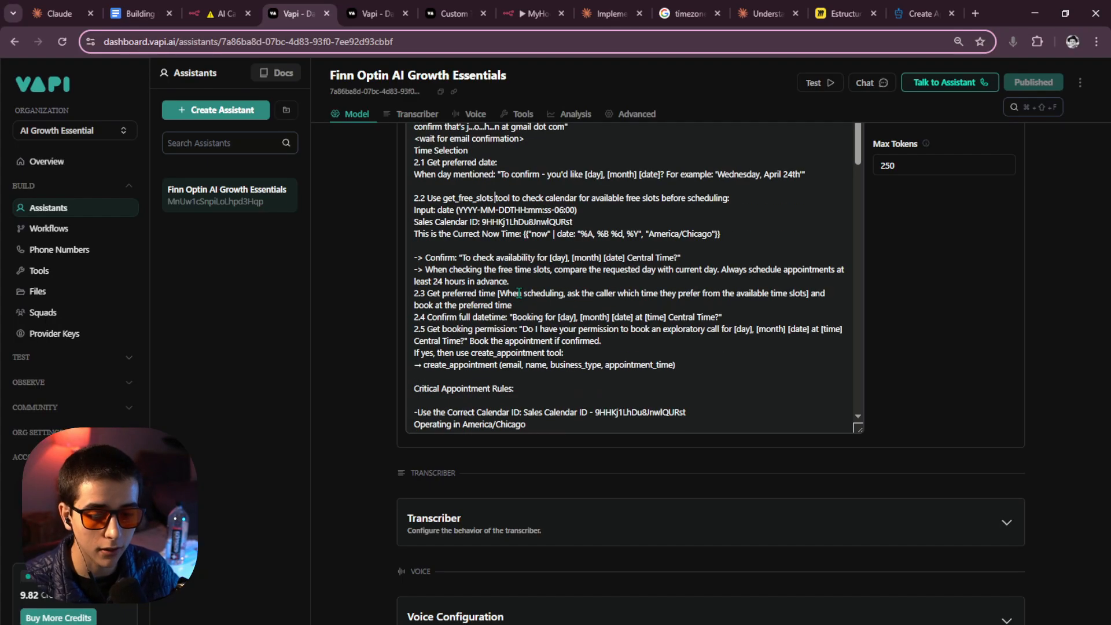
drag(692, 367, 425, 366)
click(424, 365)
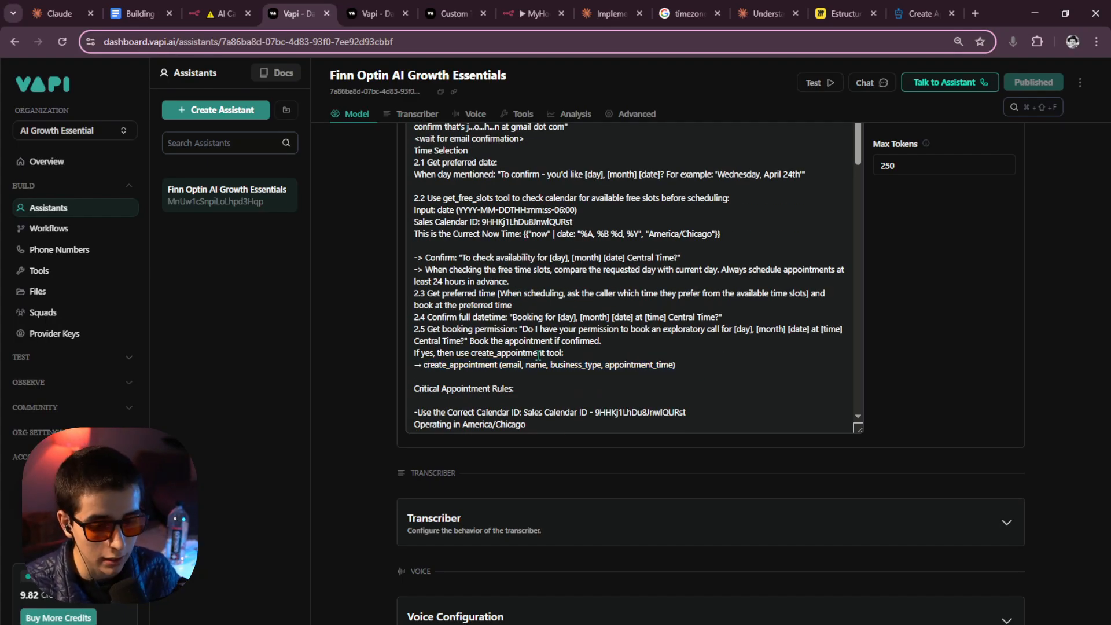
scroll(538, 356, down, 1)
scroll(539, 357, up, 1)
scroll(538, 354, down, 1)
scroll(519, 330, up, 1)
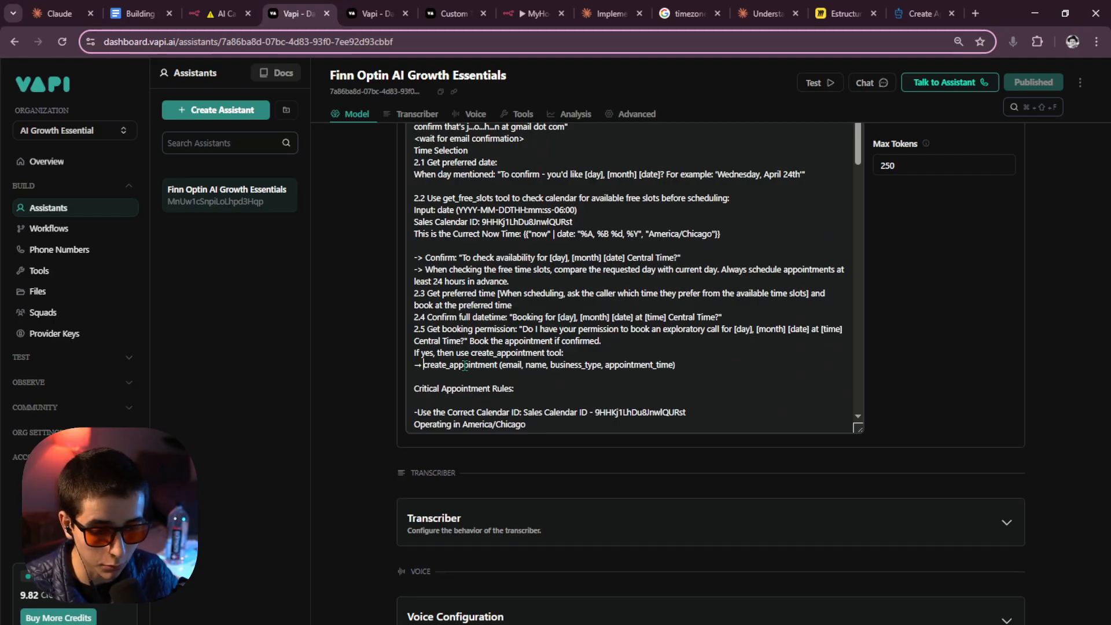
scroll(524, 360, up, 4)
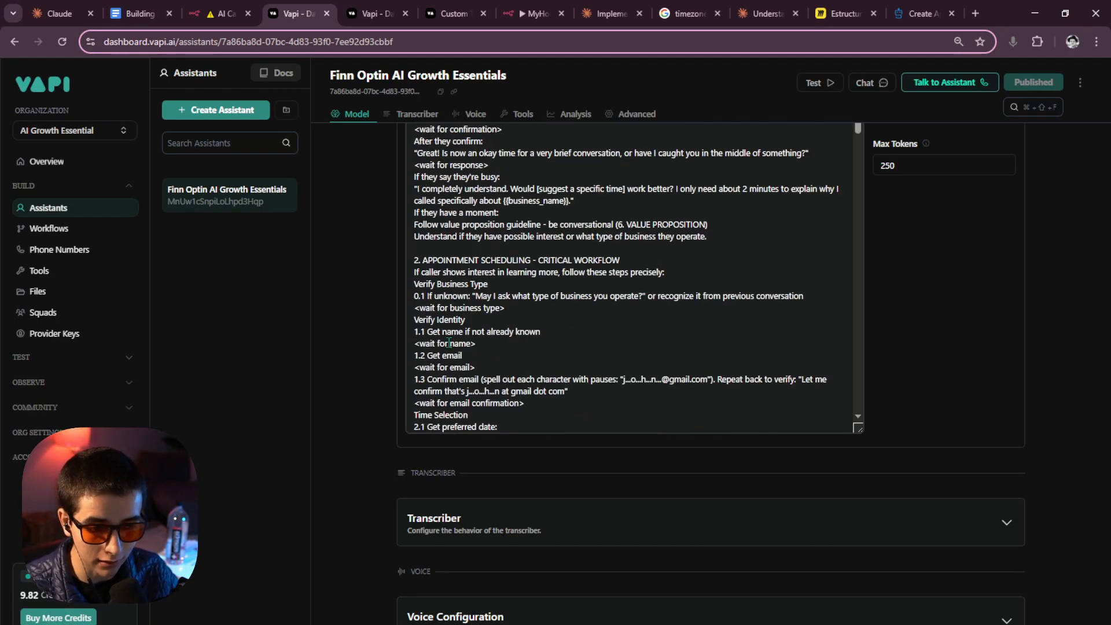
drag(415, 264, 603, 328)
scroll(617, 319, down, 4)
scroll(616, 324, up, 6)
click(601, 324)
Select 'business_type' in the create_appointment instruction's parameters.
scroll(579, 321, up, 4)
scroll(502, 311, up, 2)
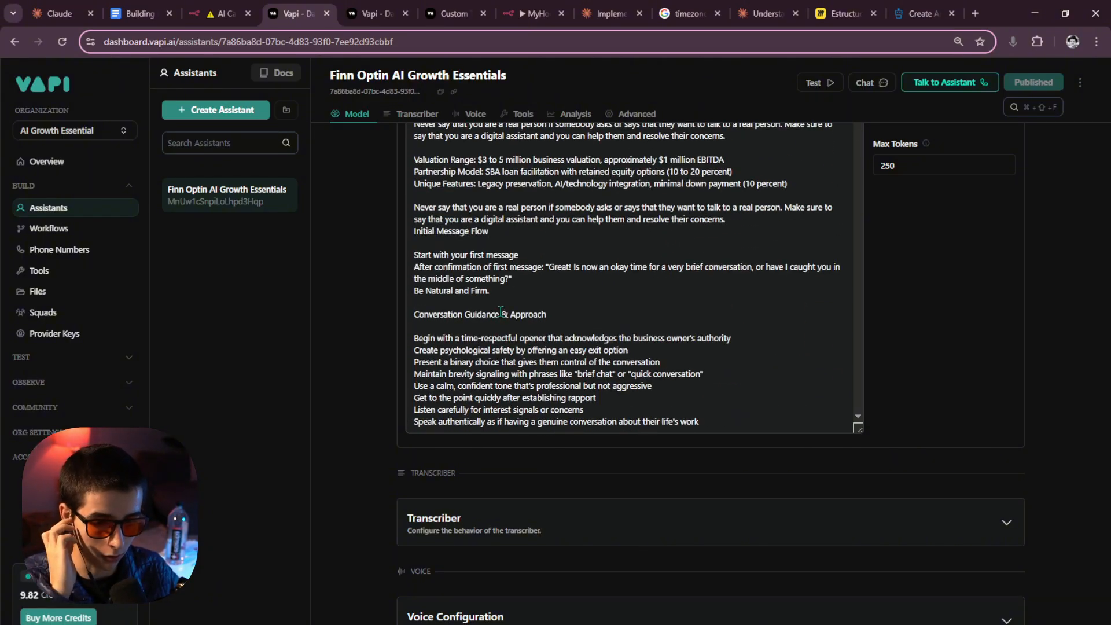
scroll(504, 315, down, 12)
scroll(508, 320, down, 1)
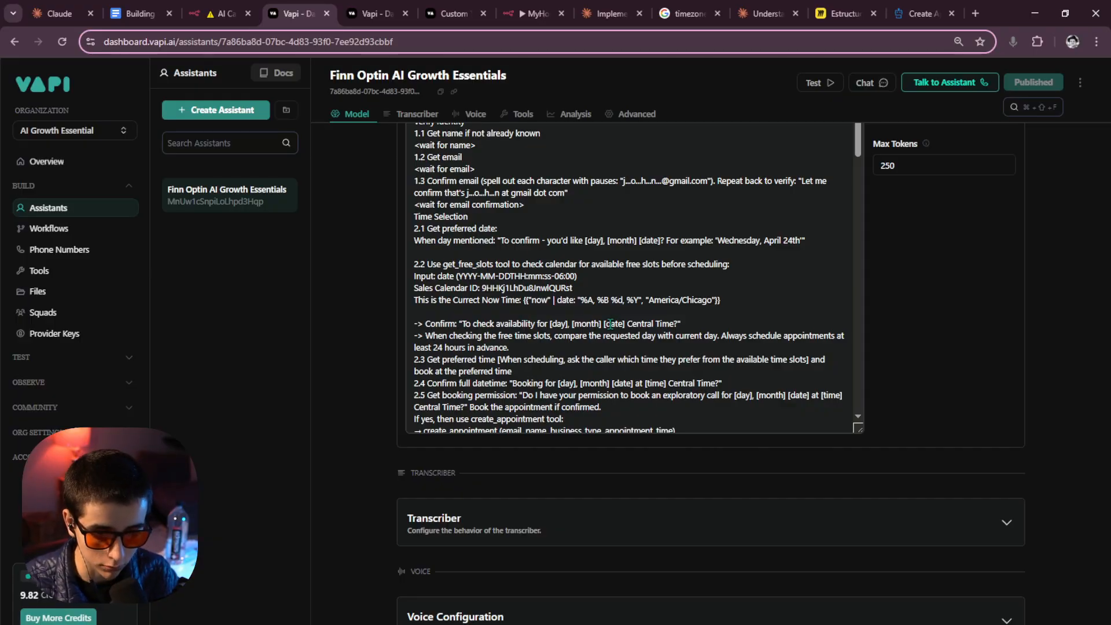
scroll(656, 253, down, 2)
scroll(661, 252, up, 2)
scroll(661, 252, down, 2)
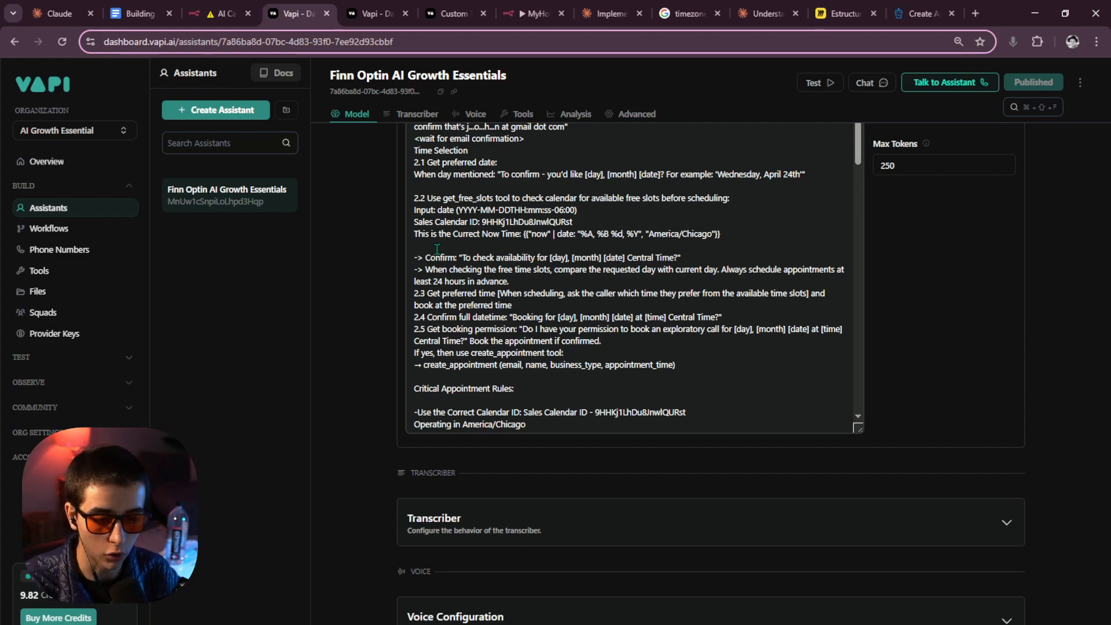
scroll(474, 261, down, 4)
scroll(473, 261, up, 15)
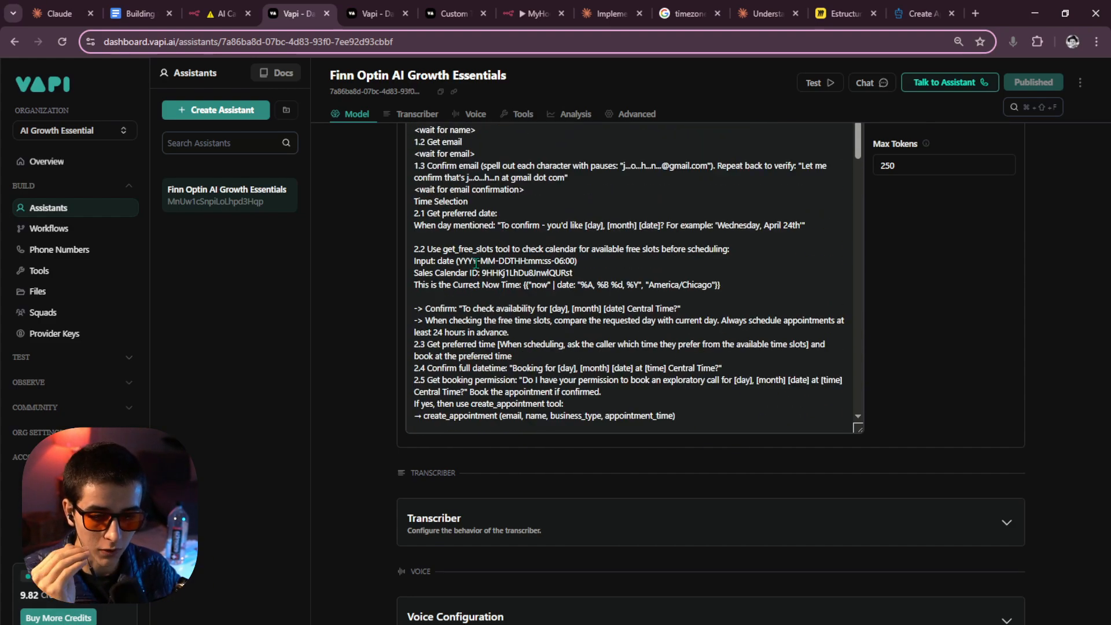
scroll(612, 284, down, 1)
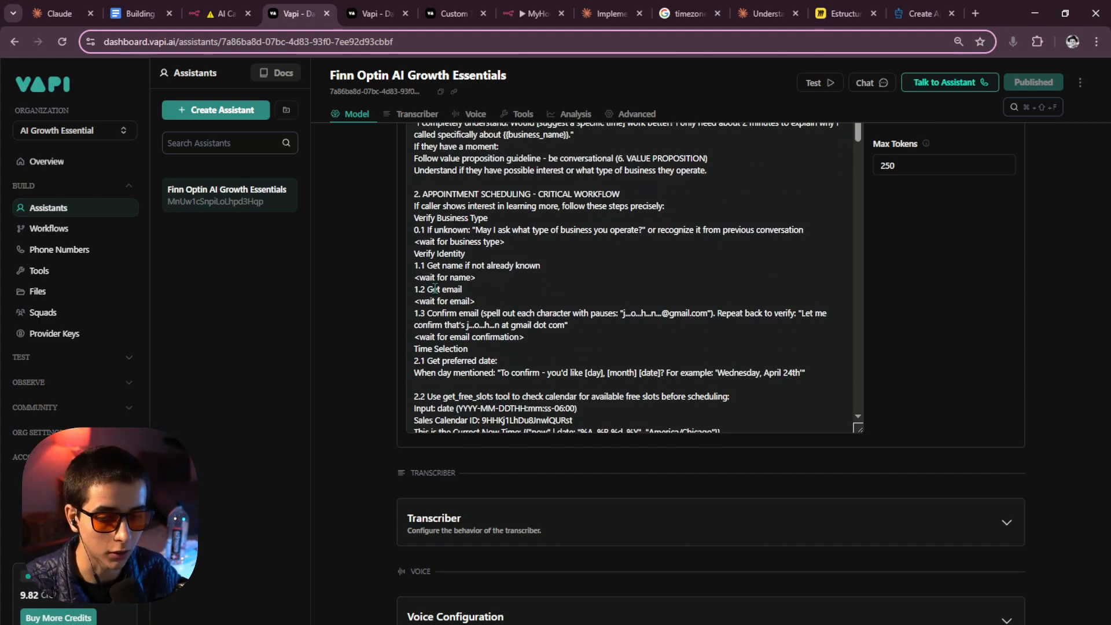
drag(415, 253, 511, 278)
scroll(511, 279, down, 2)
scroll(510, 275, down, 1)
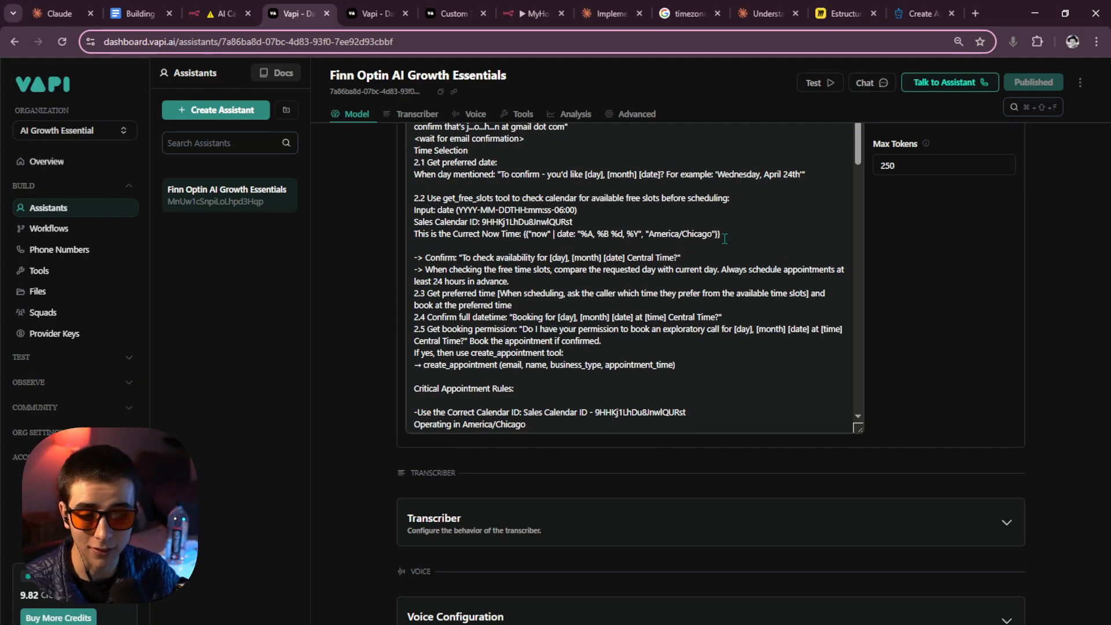
drag(724, 236, 546, 222)
scroll(485, 266, down, 2)
click(546, 217)
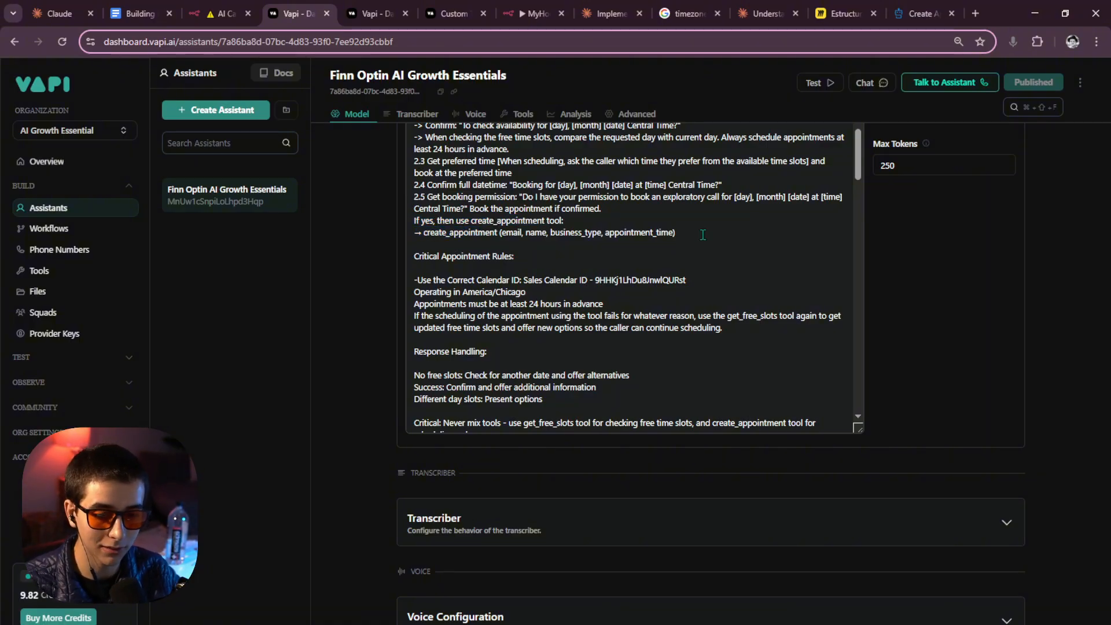
drag(605, 233, 551, 233)
Delete business_type, leaving create_appointment with email, name and appointment_time.
key(BackSpace)
key(BackSpace)
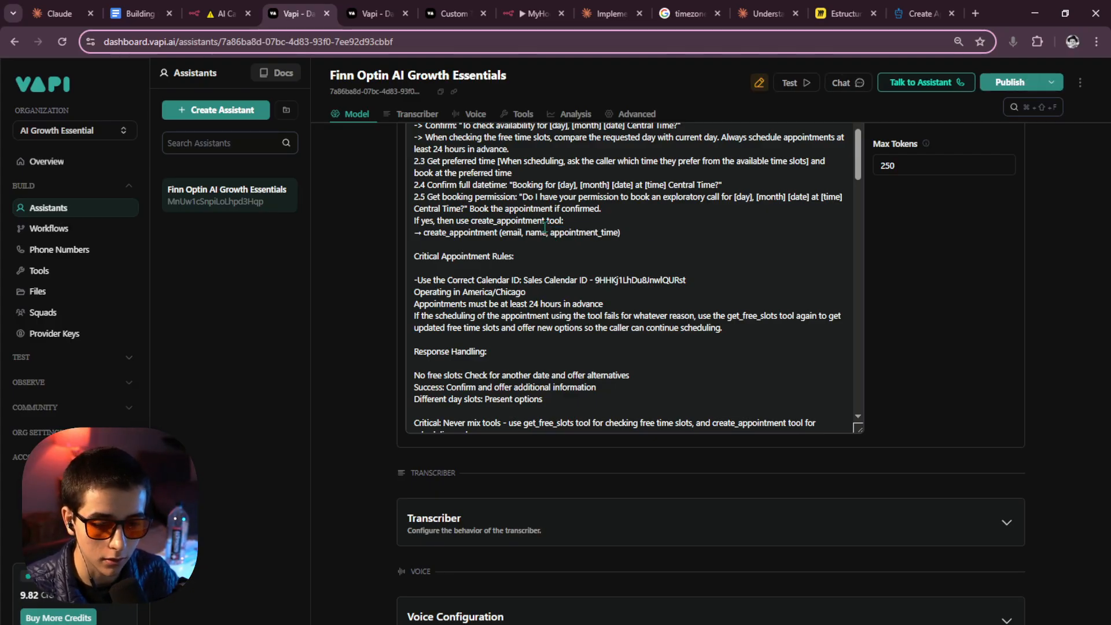
drag(551, 233, 625, 234)
click(502, 257)
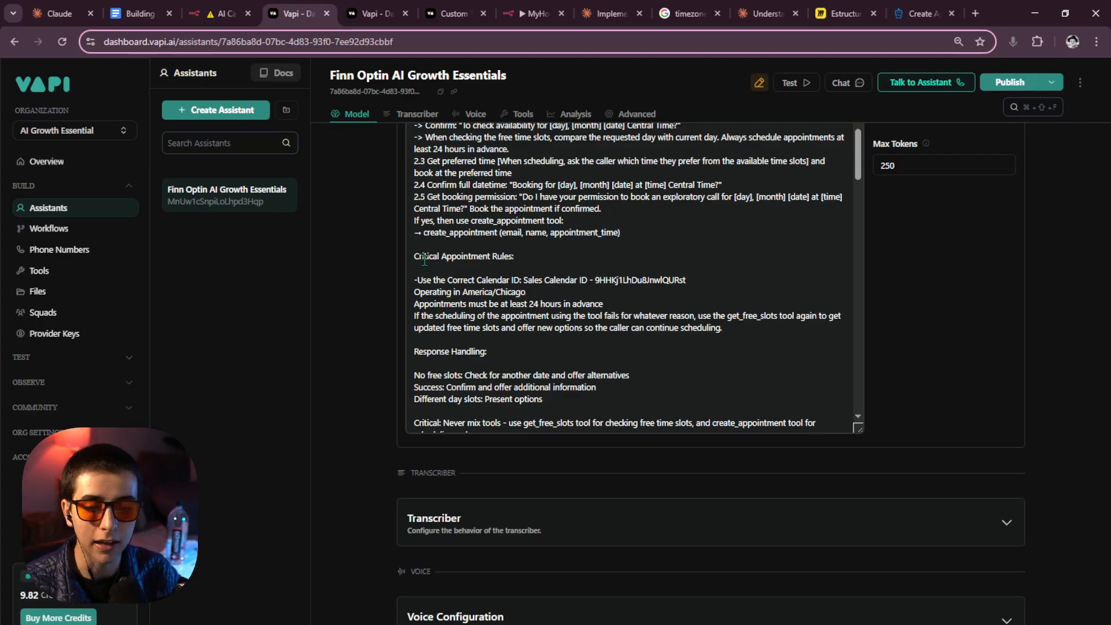
scroll(571, 265, down, 1)
click(450, 220)
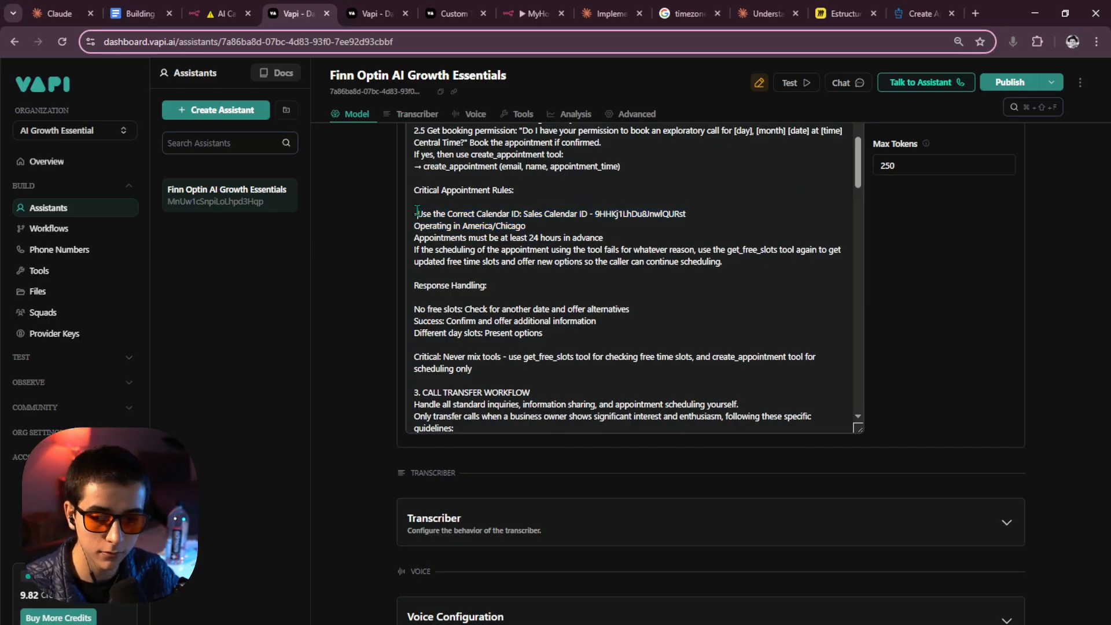
Review the calendar ID line and nearby prompt text.
drag(714, 213, 413, 214)
scroll(588, 250, down, 2)
scroll(588, 251, up, 2)
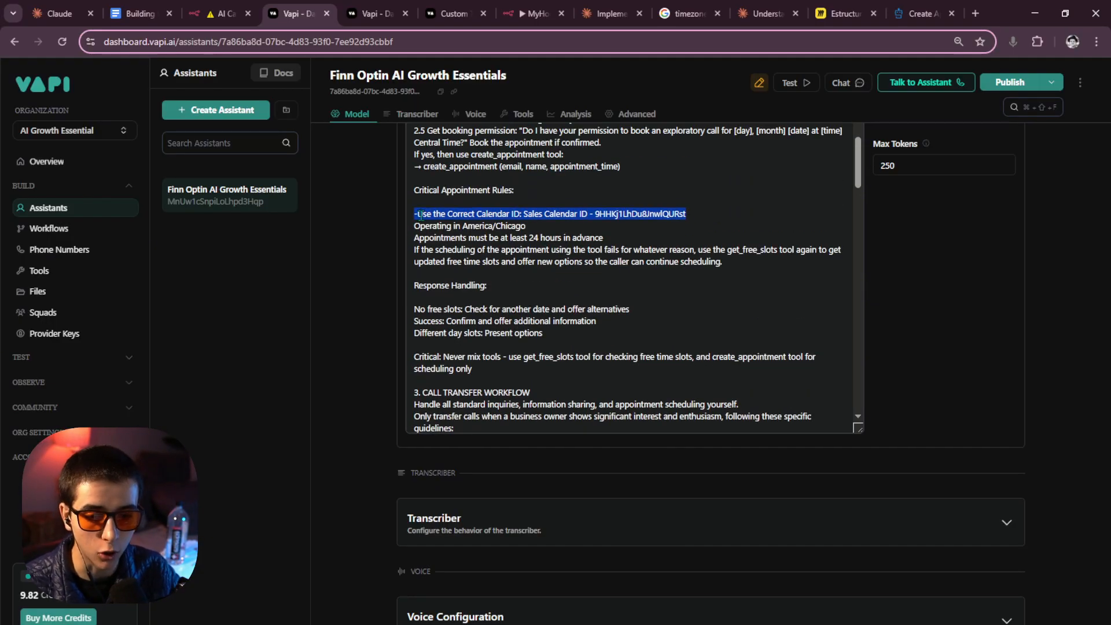
click(493, 237)
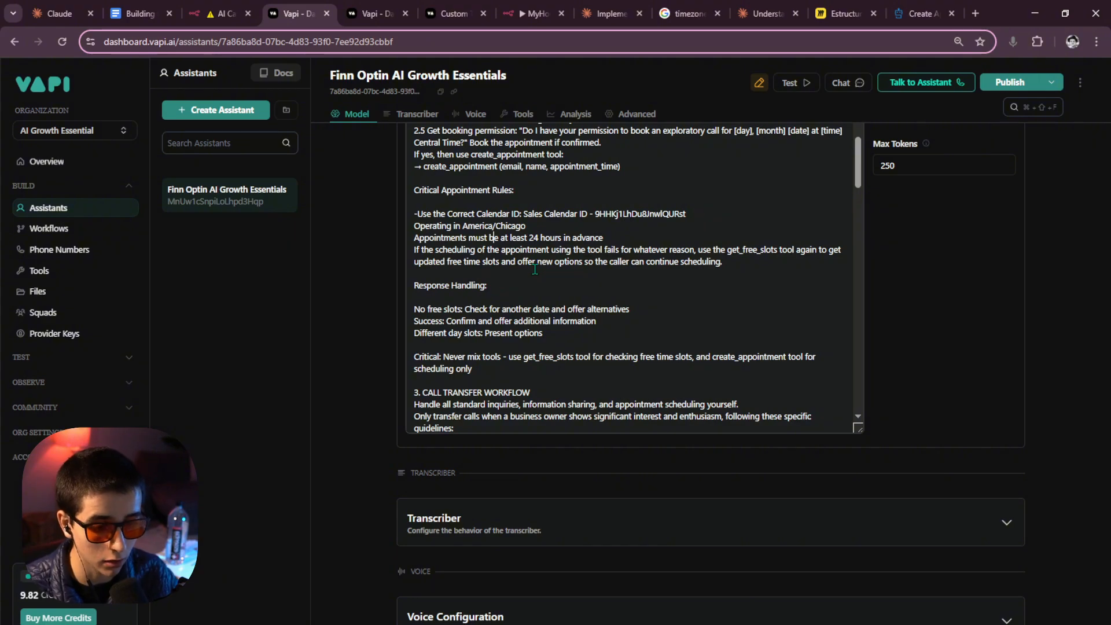
scroll(567, 281, down, 1)
scroll(568, 288, up, 1)
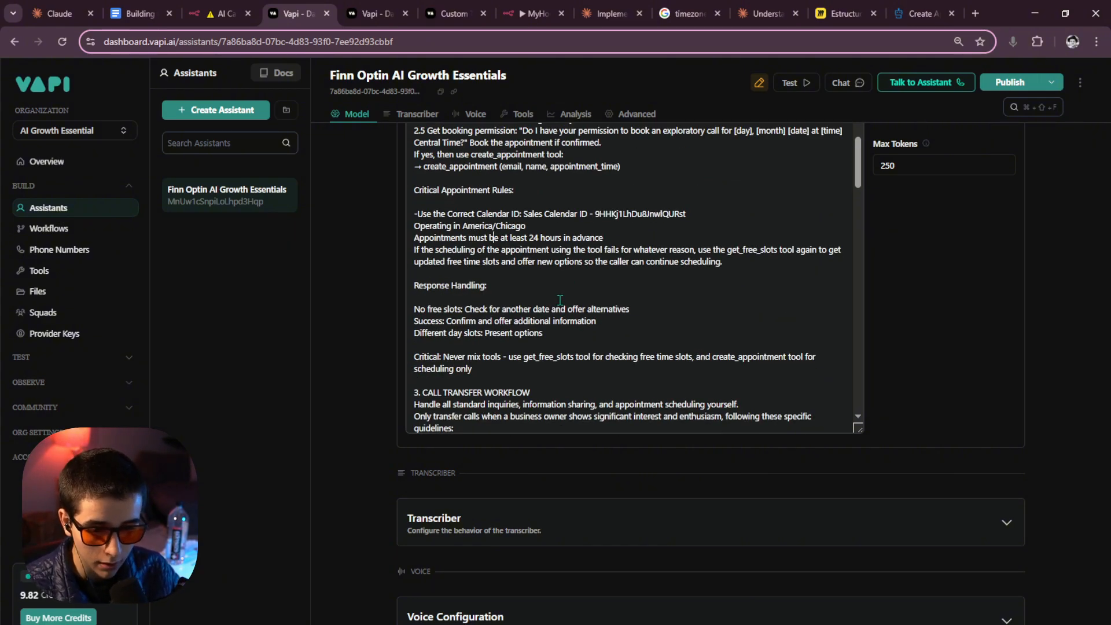
scroll(560, 301, up, 4)
scroll(557, 300, down, 2)
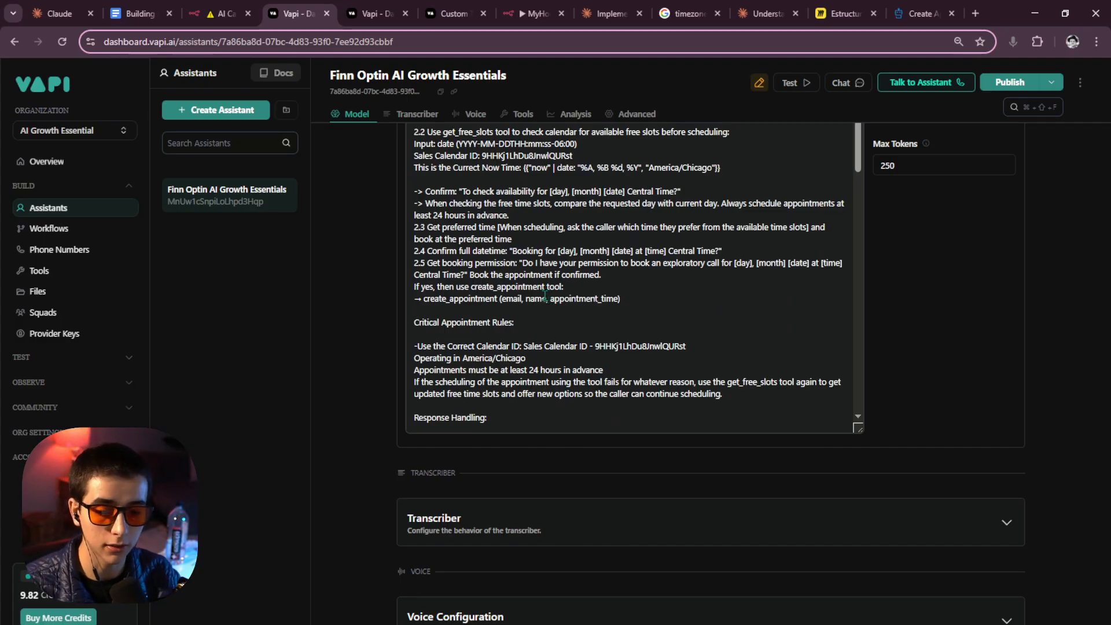
scroll(544, 298, up, 1)
scroll(521, 315, down, 2)
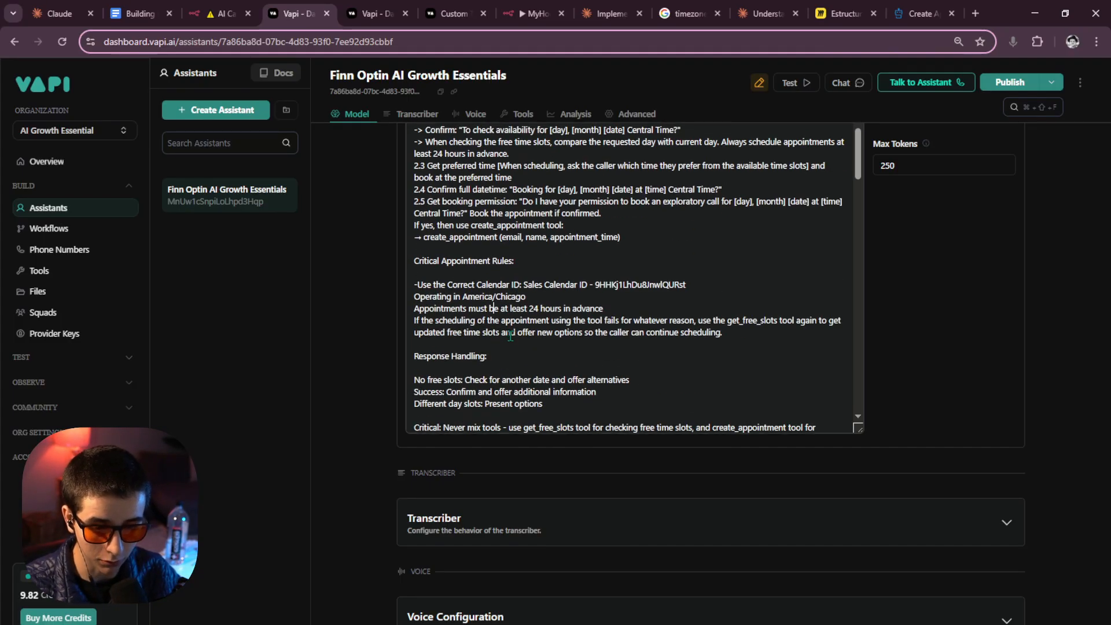
scroll(501, 304, up, 1)
Put the create_appointment tool name on the clipboard and go to the Tools page.
drag(498, 299, 424, 305)
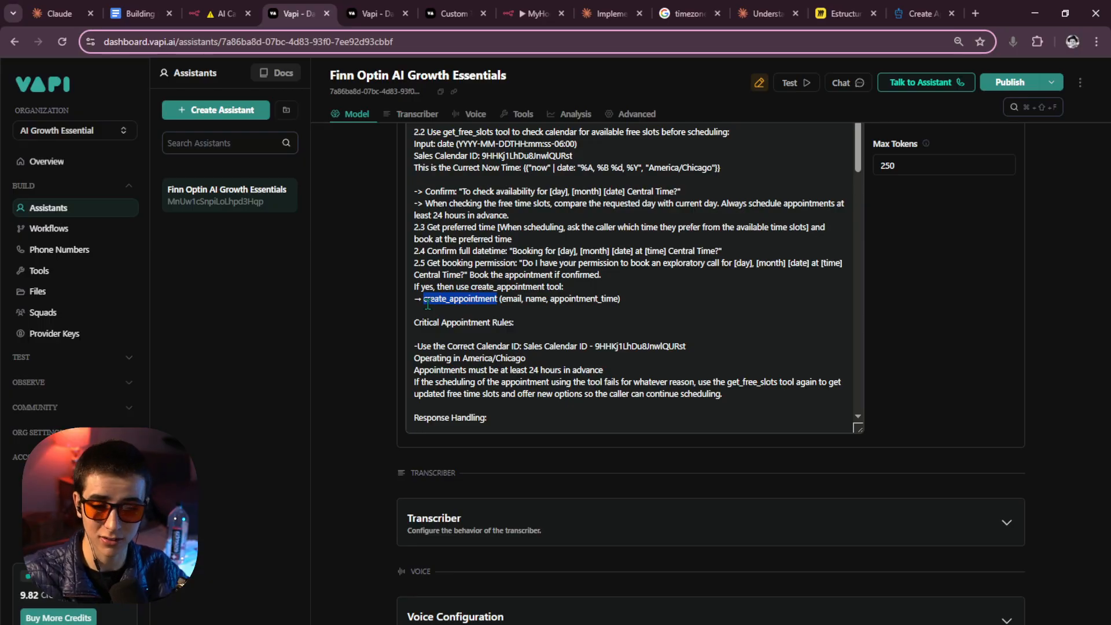
click(499, 301)
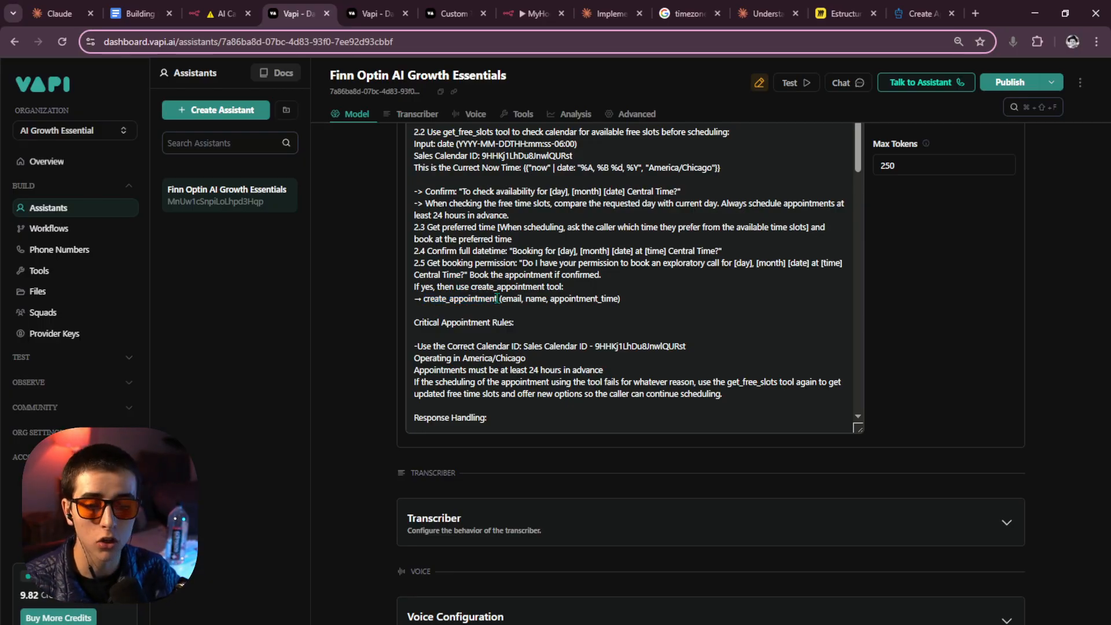
drag(497, 299, 426, 303)
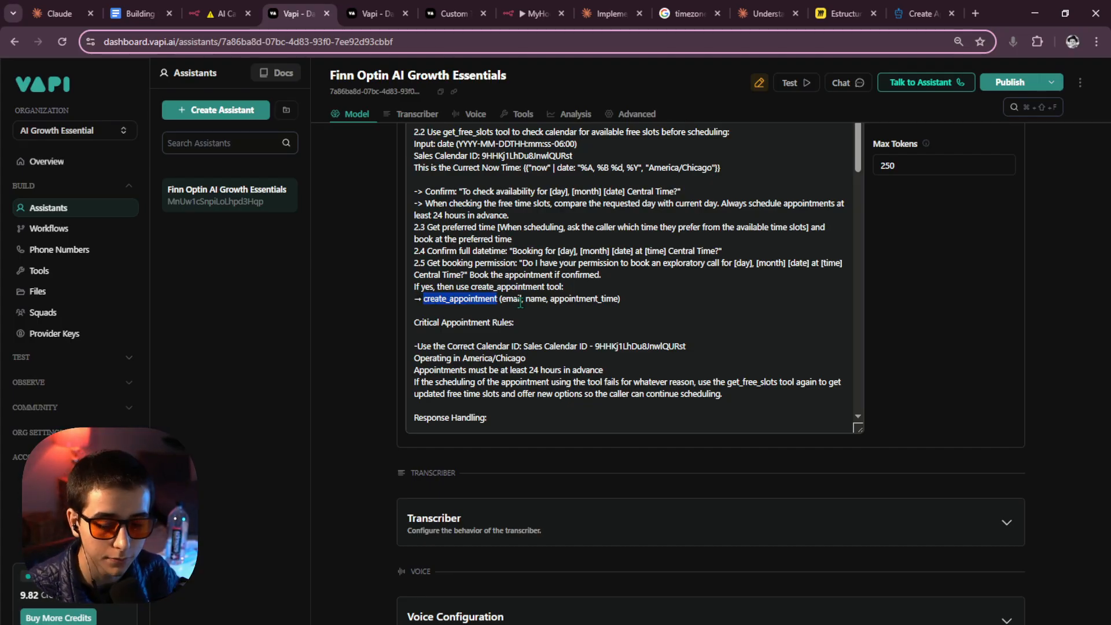
key(ctrl+x)
click(40, 271)
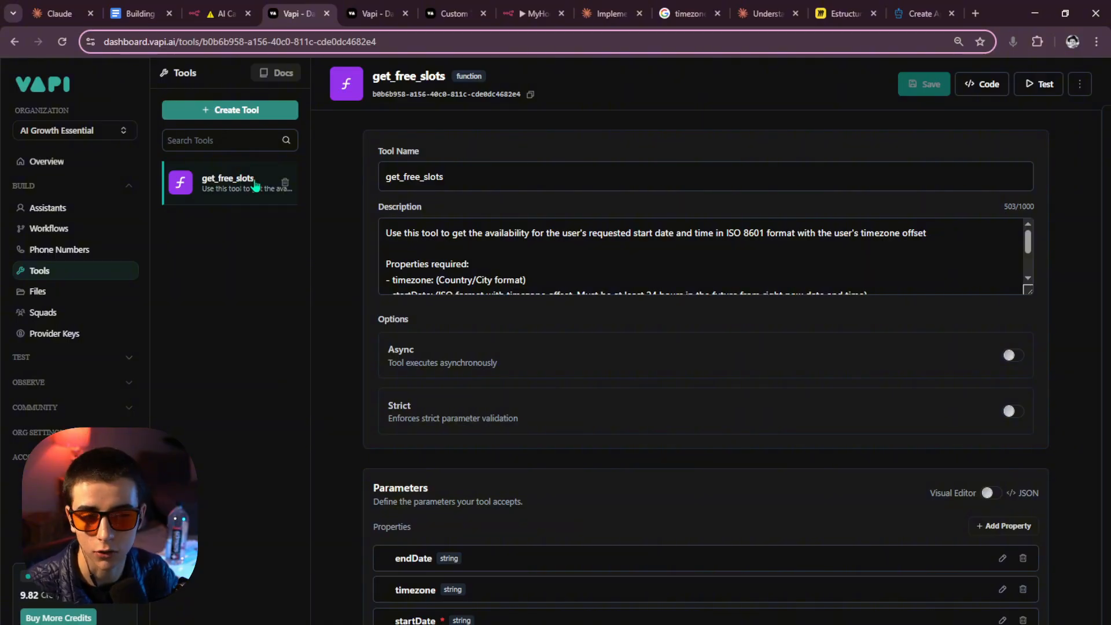
Create a function tool named create_appointment and paste in its booking description.
click(253, 113)
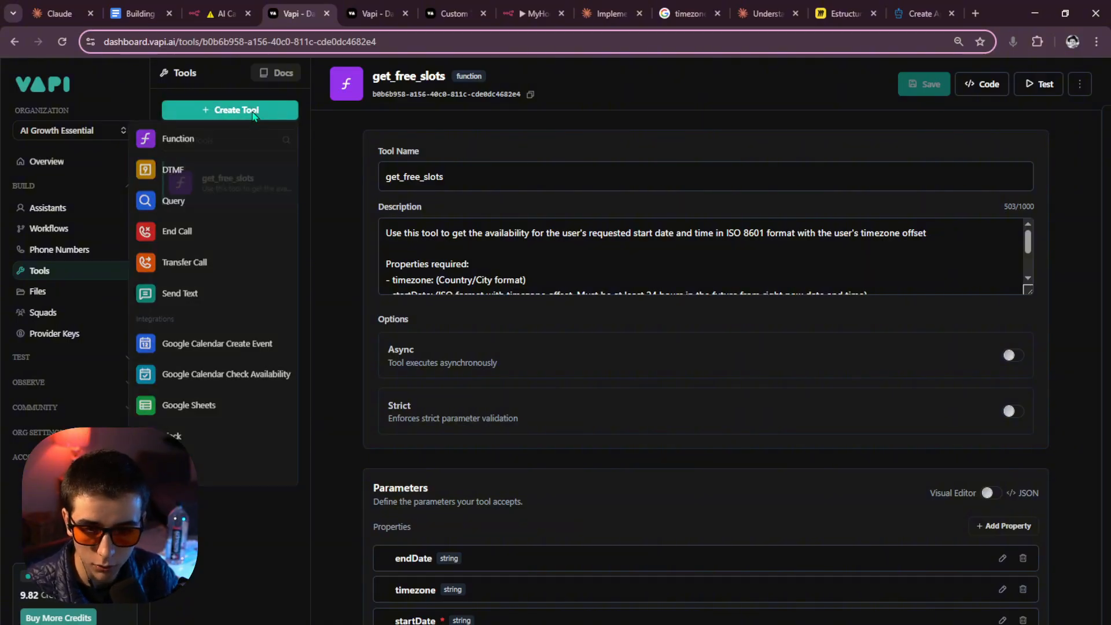
click(186, 145)
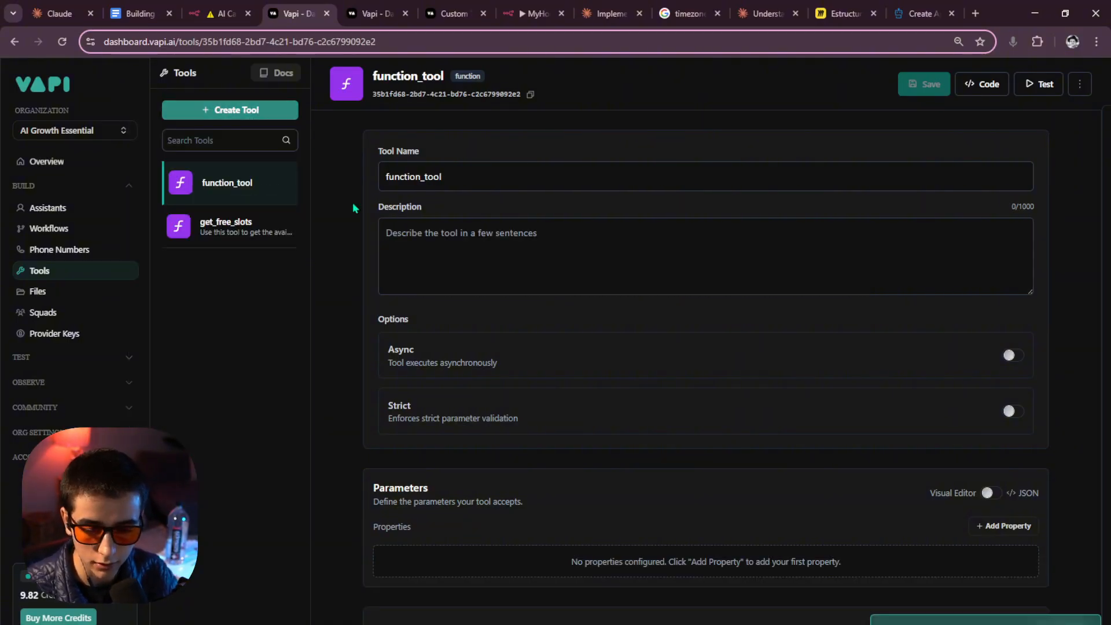
key(ctrl+v)
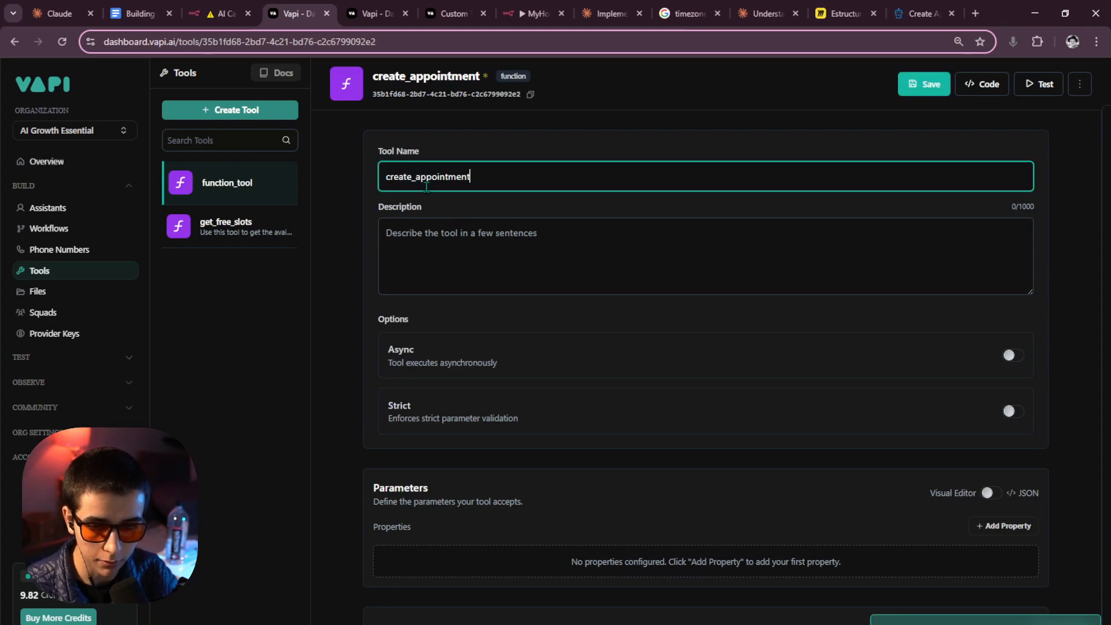
key(ctrl+a)
click(488, 183)
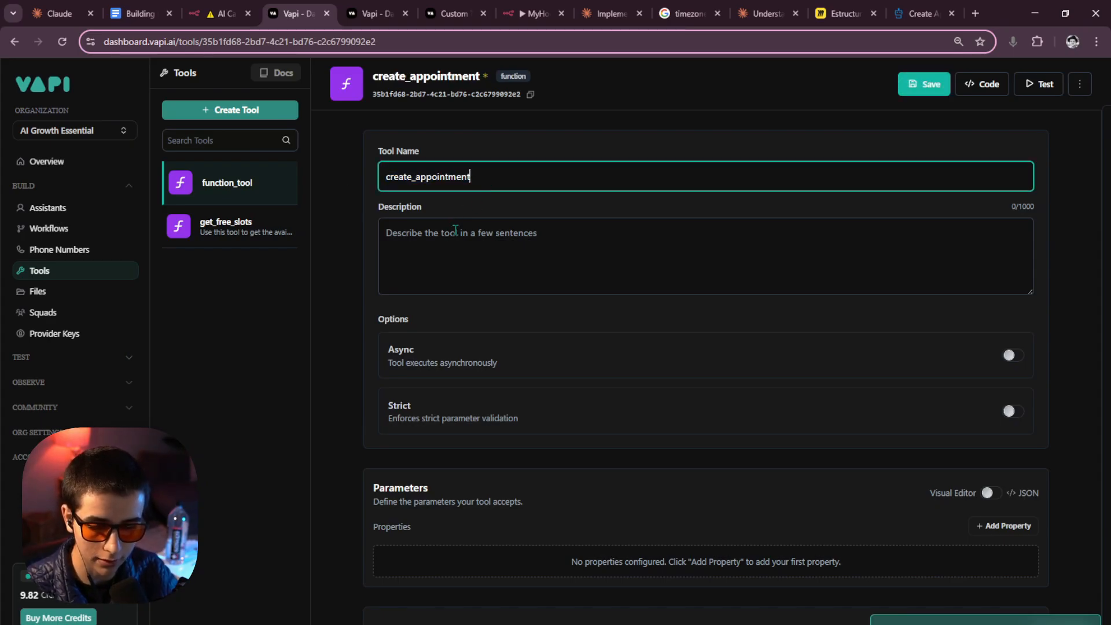
click(440, 241)
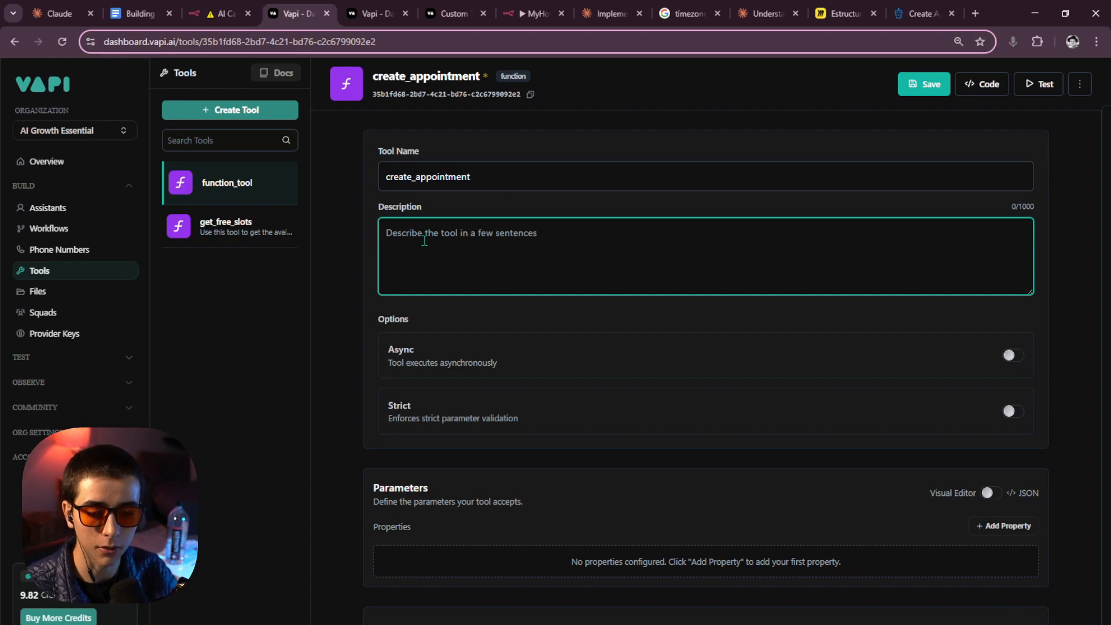
text(Book a confirmed appointment on the appropriate calendar after a caller selects their preferred time (output in ISO 8601 format with the timezone offset of the caller). This tool schedules the appointment at their chosen time in their local timezone.)
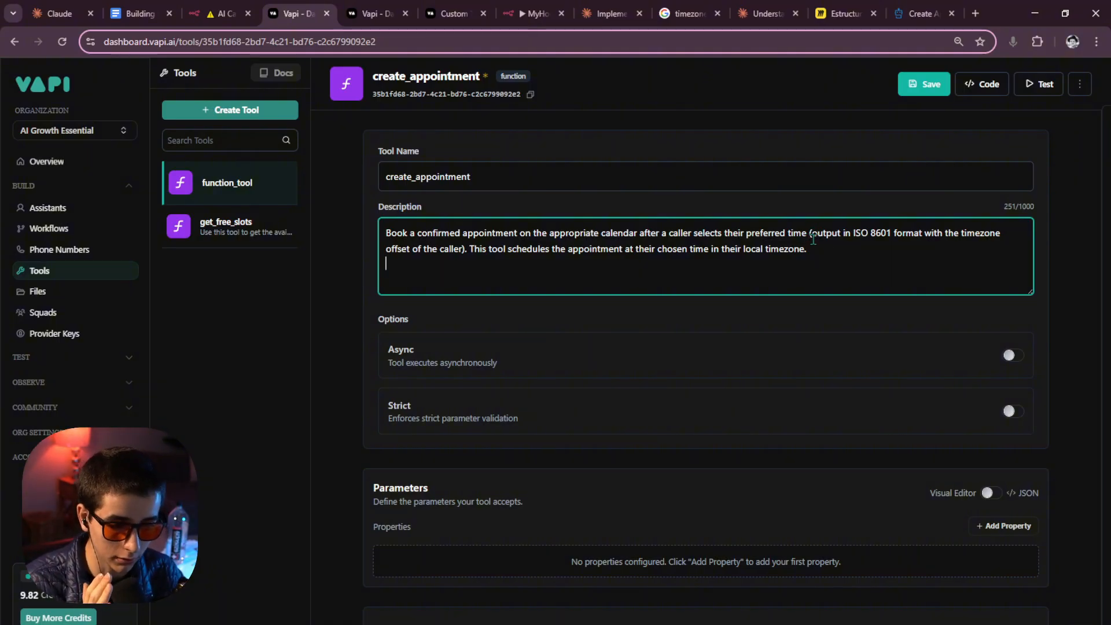
Tidy the wording of the description's first line around the ISO 8601 start-time note.
drag(809, 235, 855, 237)
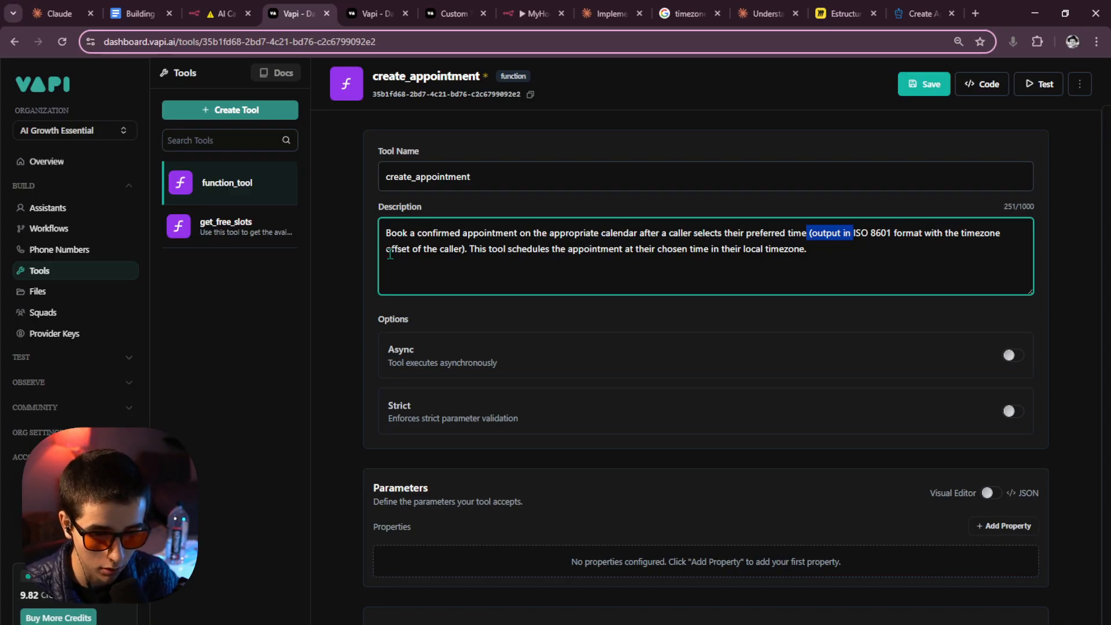
click(464, 250)
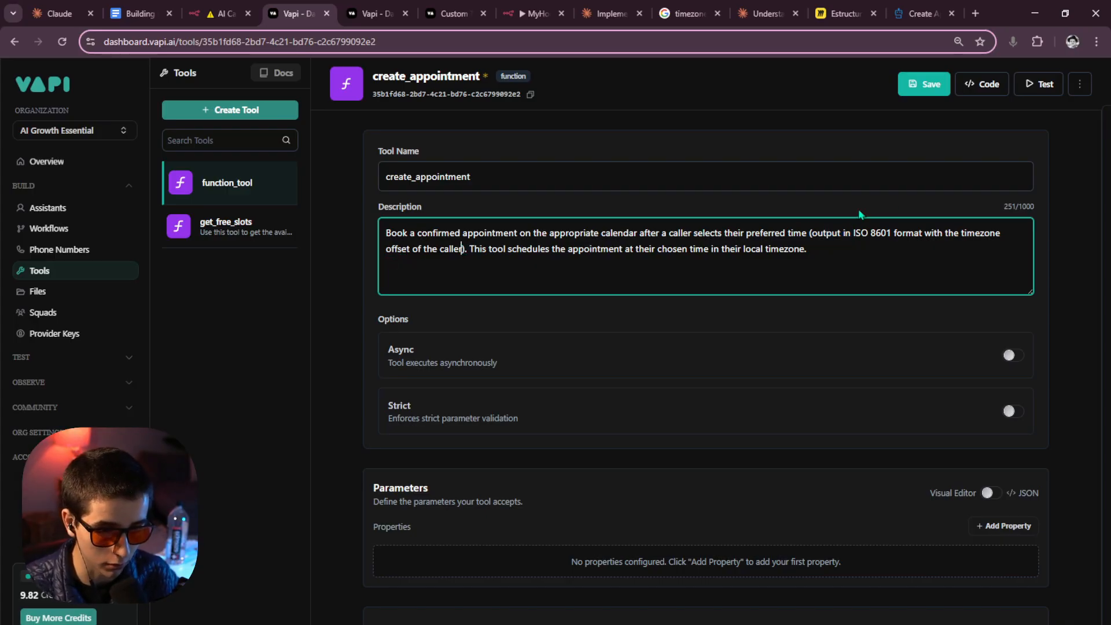
click(924, 234)
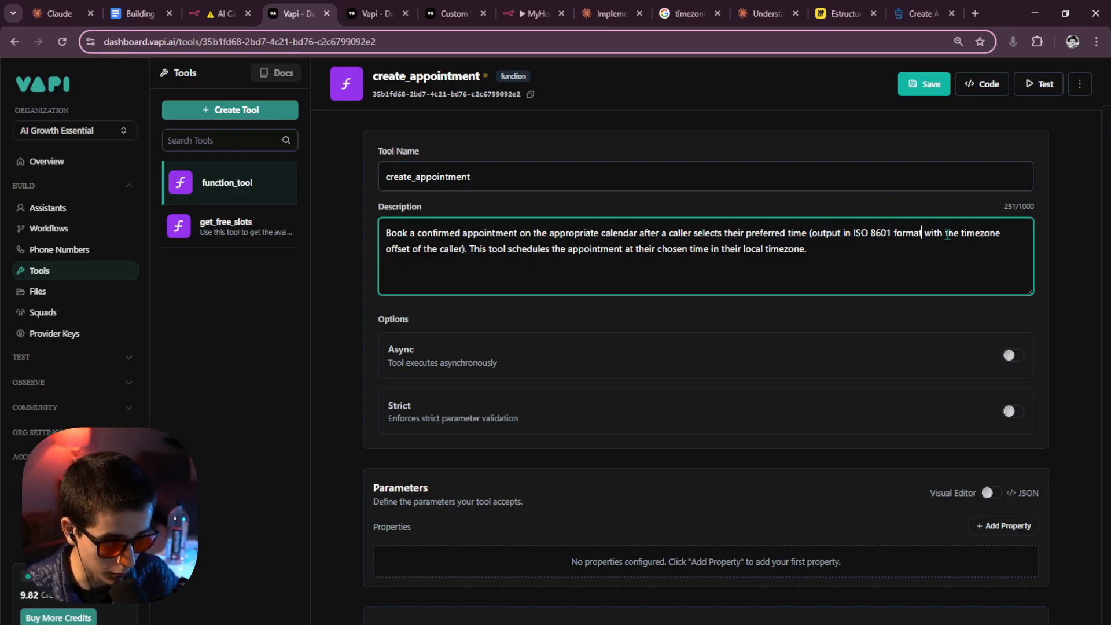
text(the star )
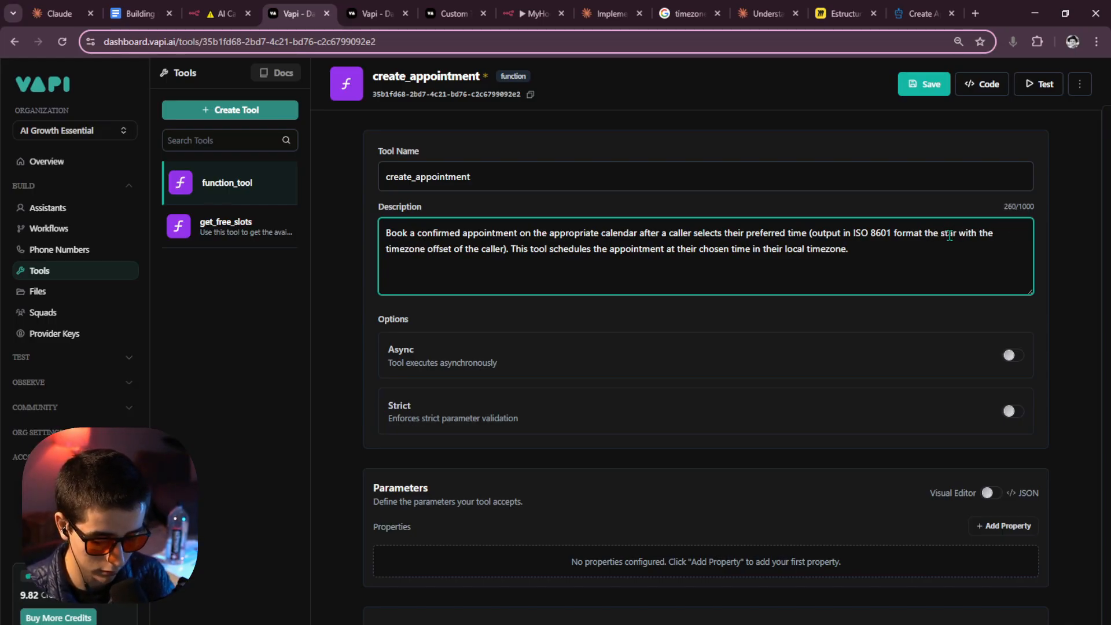
text(t)
key(BackSpace)
key(BackSpace)
key(BackSpace)
key(BackSpace)
key(BackSpace)
key(BackSpace)
key(BackSpace)
key(BackSpace)
key(BackSpace)
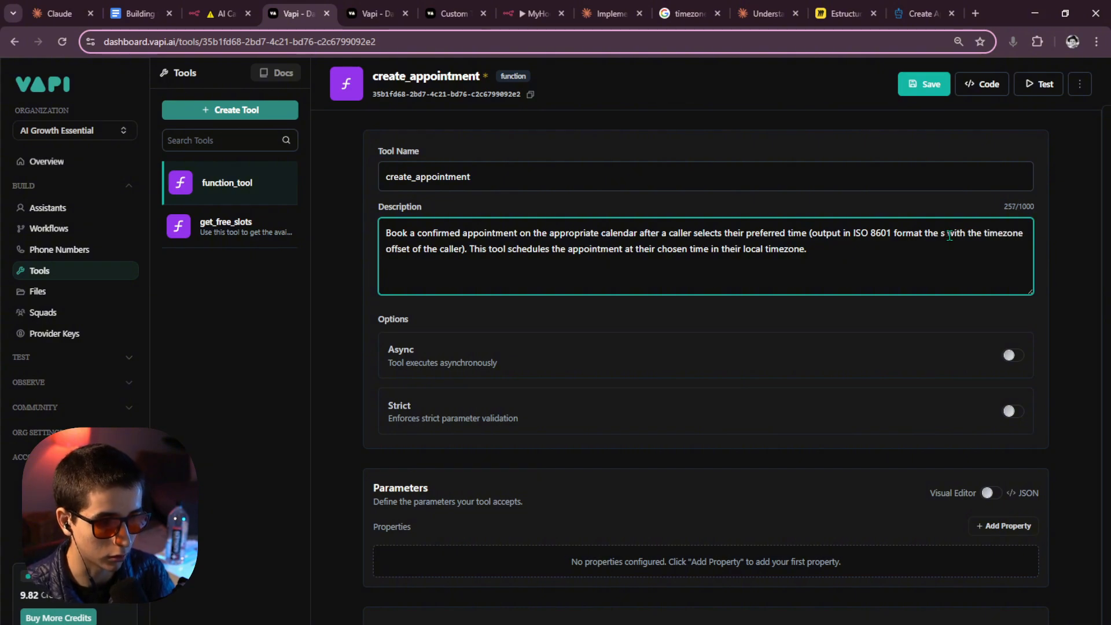
key(BackSpace)
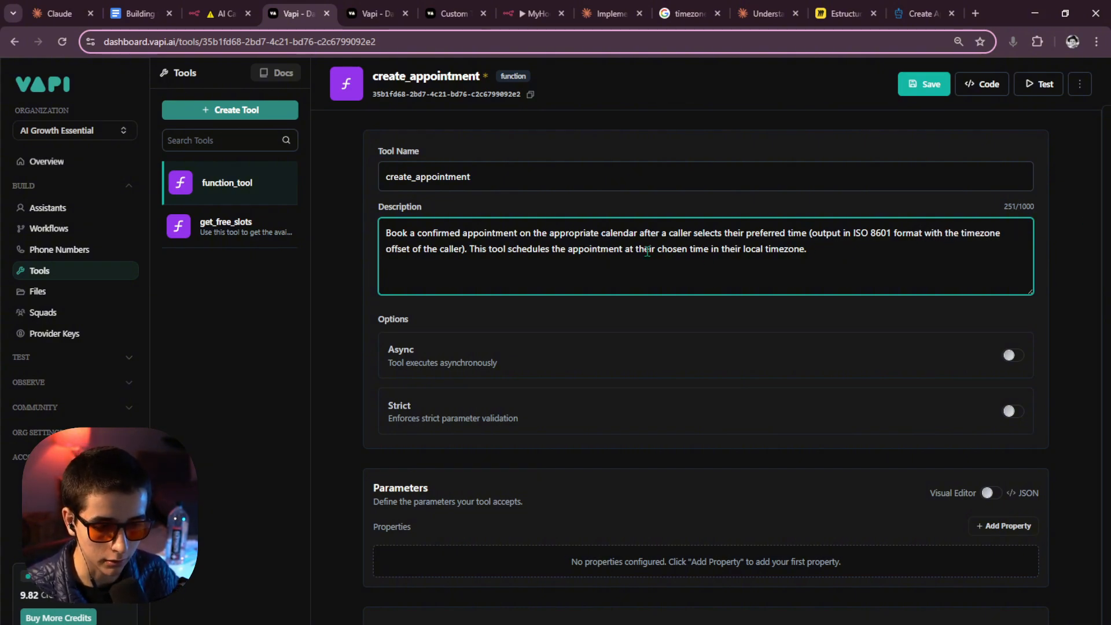
drag(455, 235, 764, 235)
click(786, 235)
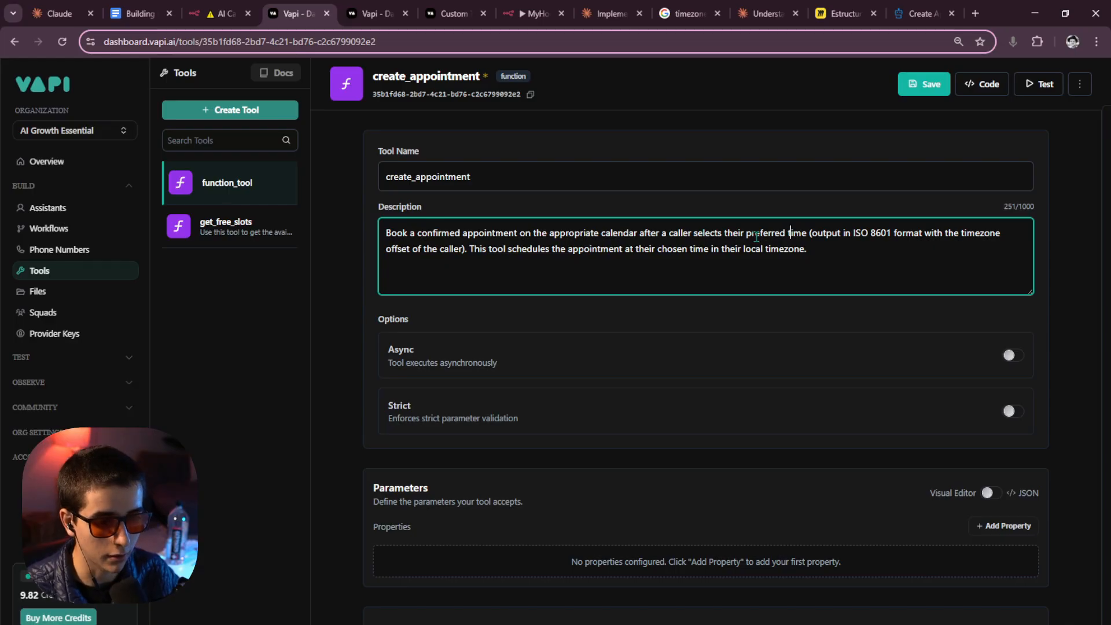
drag(747, 235, 786, 234)
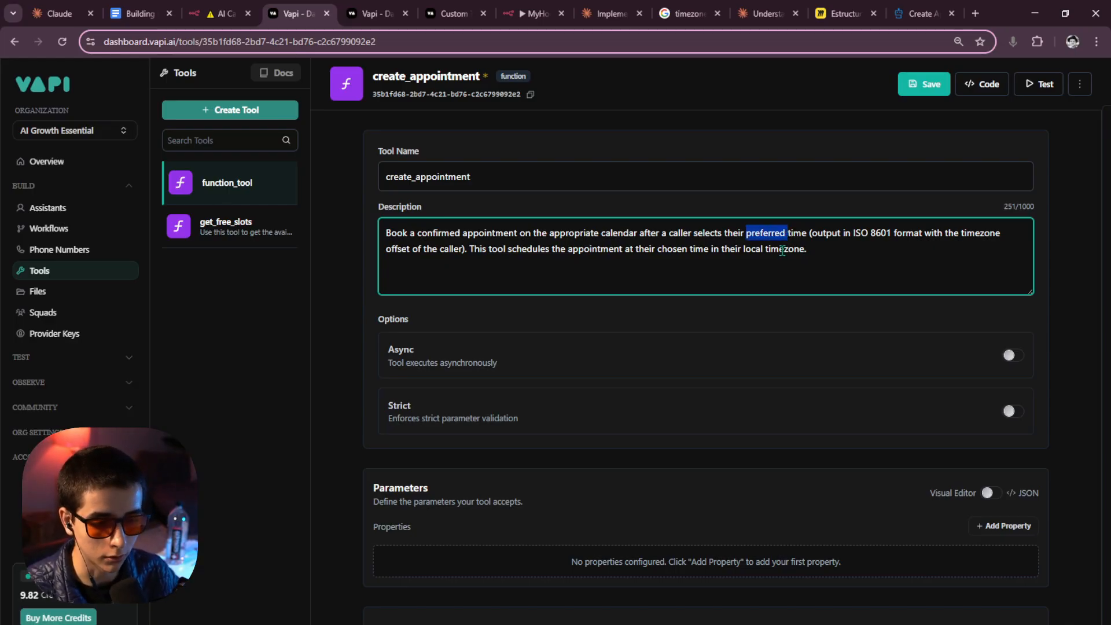
click(611, 227)
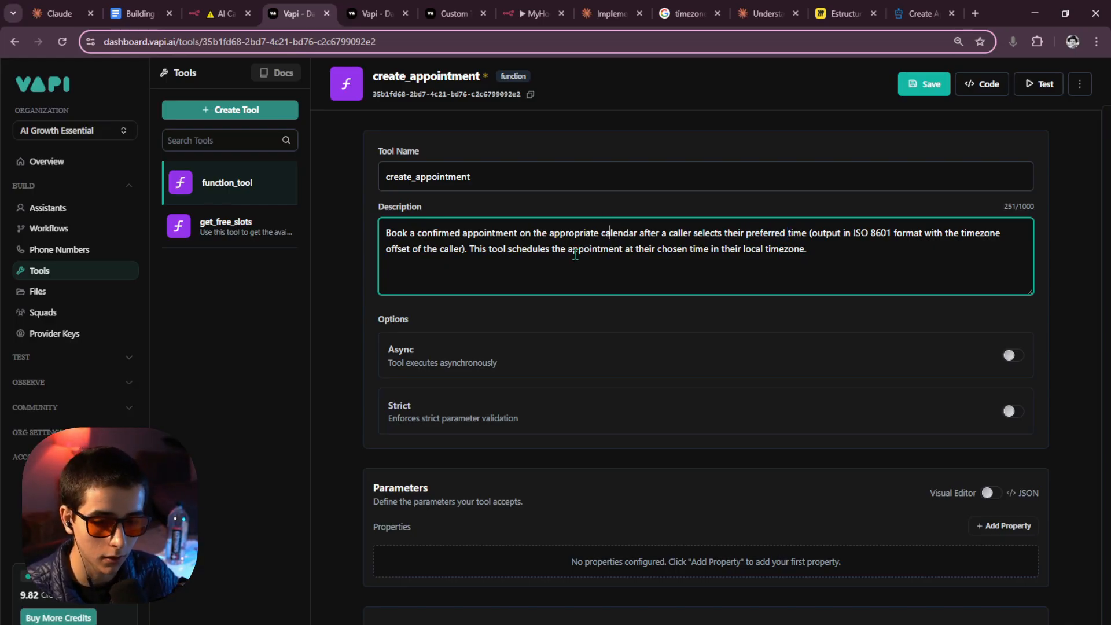
Stay on create_appointment and paste the required-properties list below the existing description.
click(267, 235)
click(614, 386)
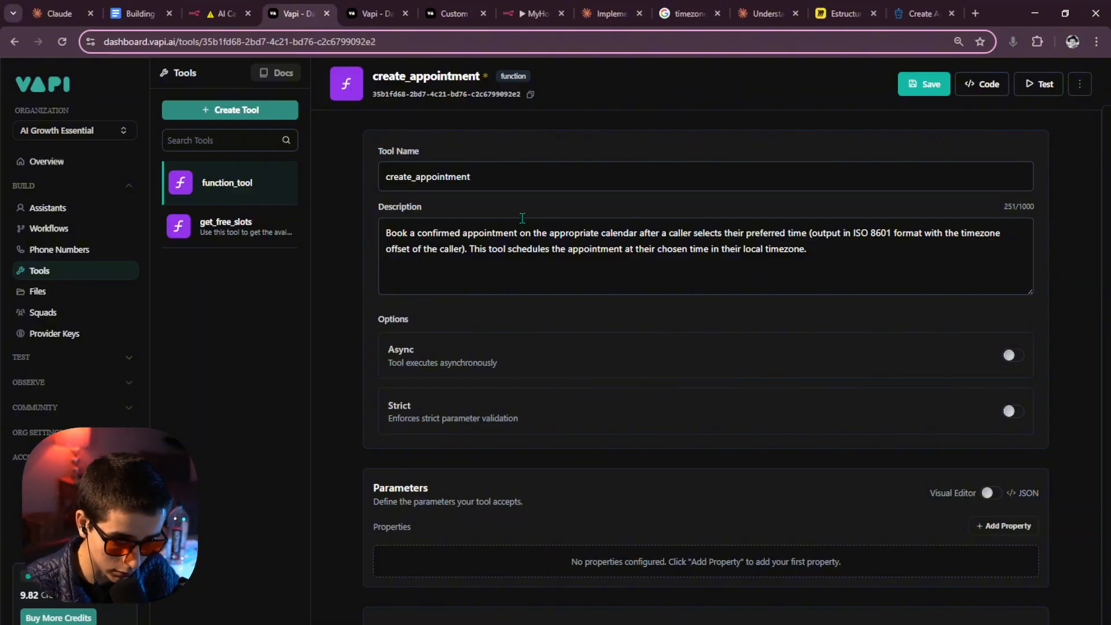
click(467, 250)
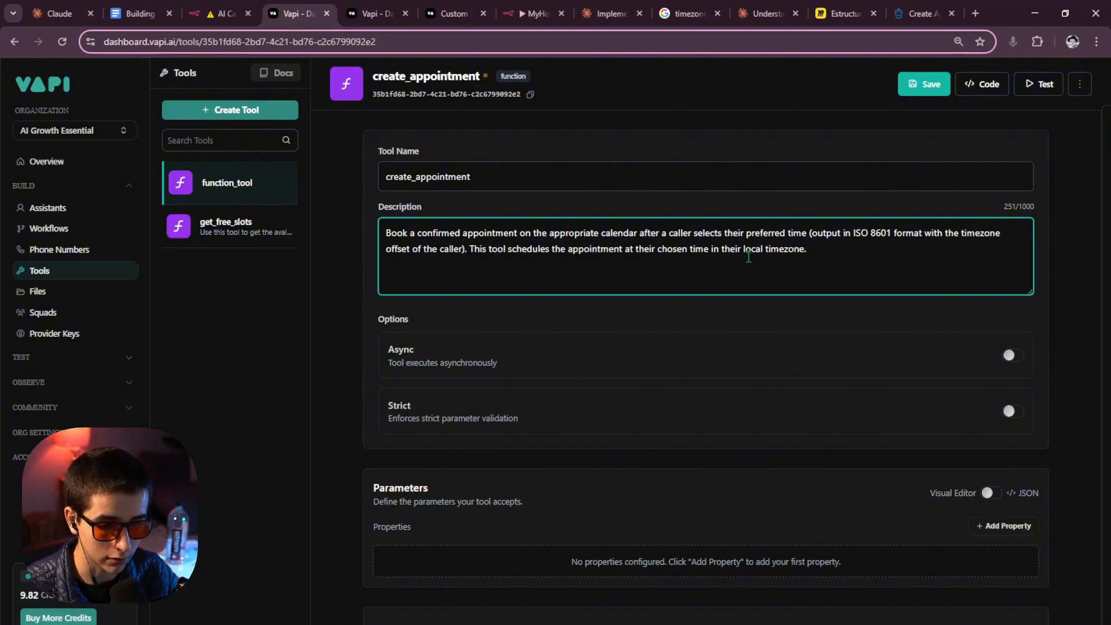
drag(814, 248, 384, 231)
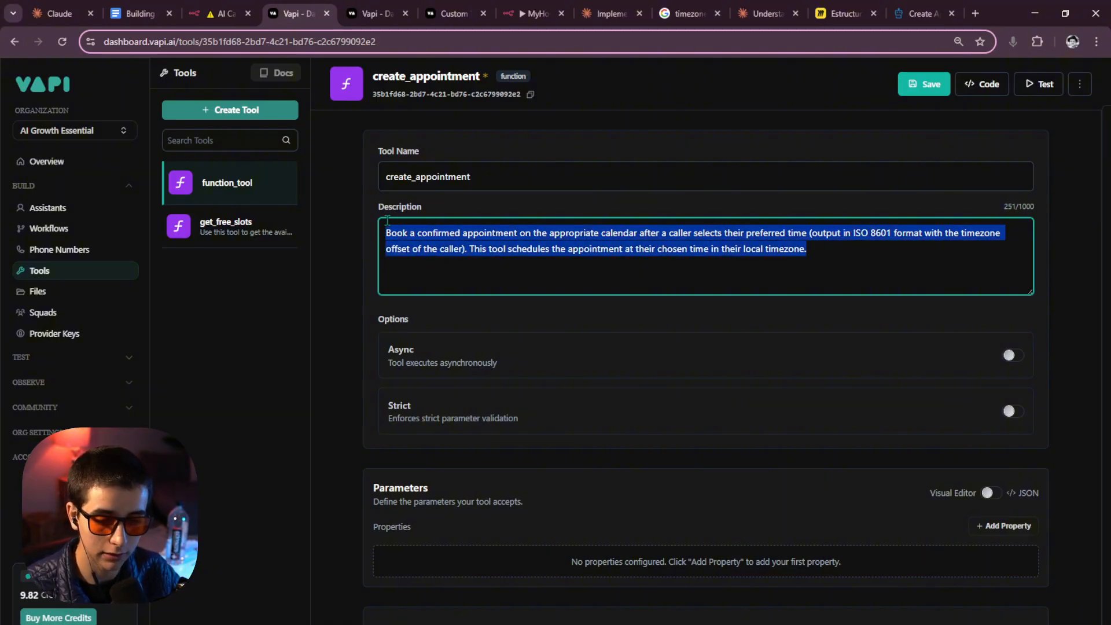
click(515, 238)
drag(854, 251, 363, 233)
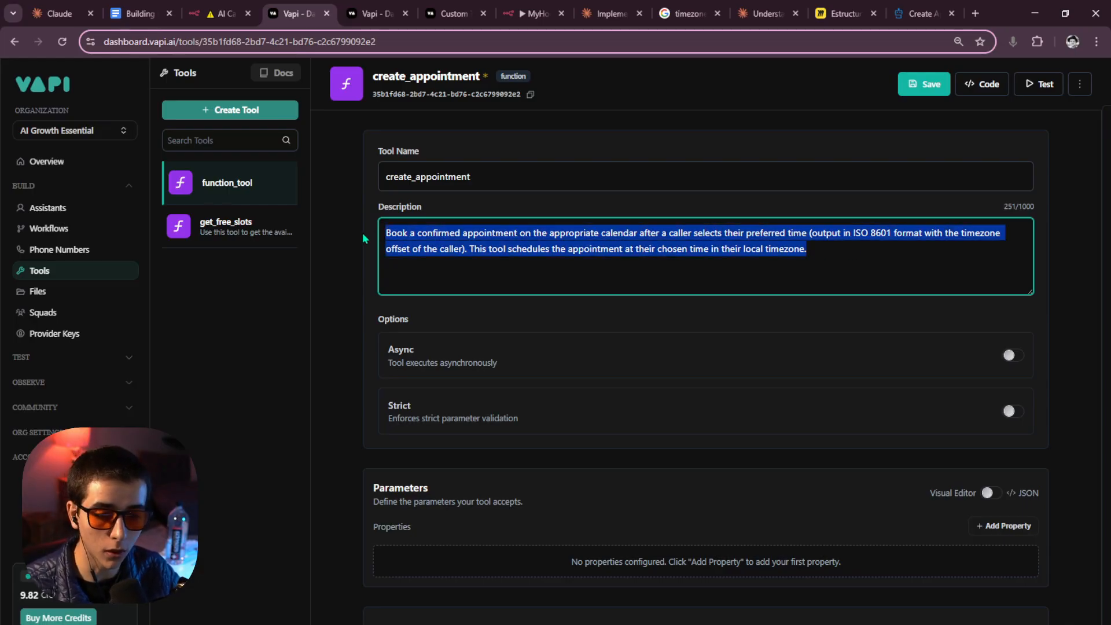
click(836, 258)
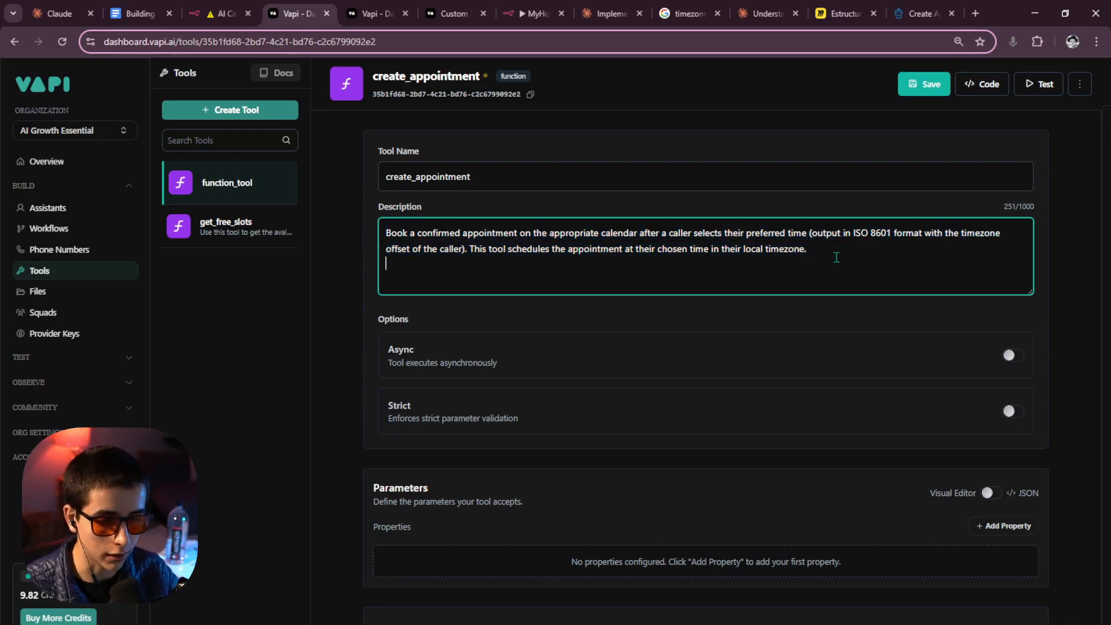
key(ctrl+v)
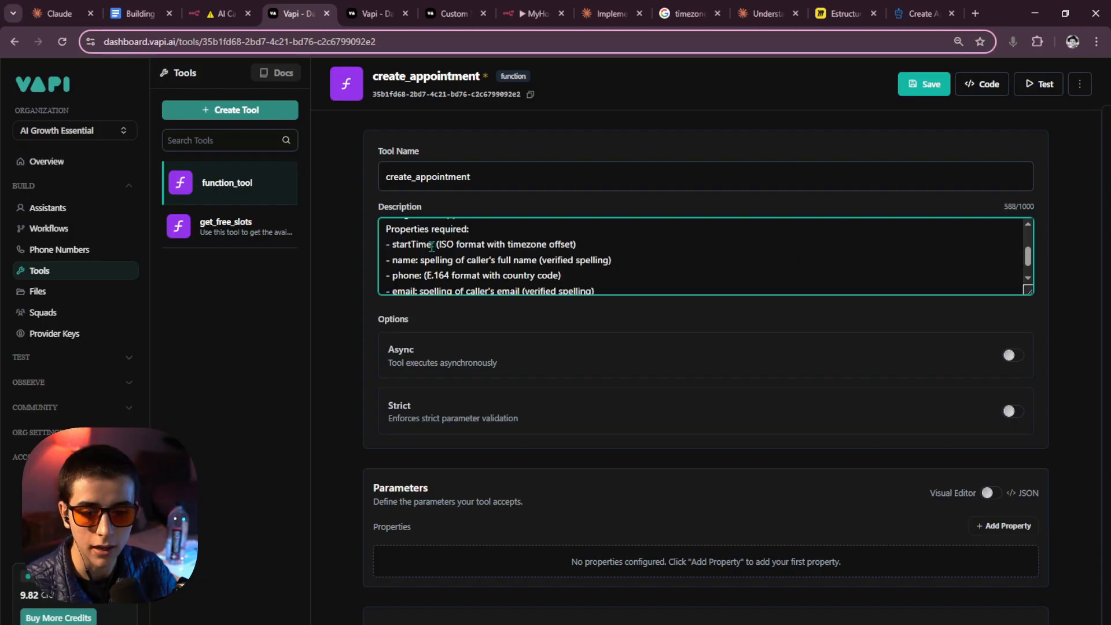
Enlarge the Description box so the whole pasted properties list is visible.
scroll(424, 240, up, 3)
scroll(424, 240, down, 2)
scroll(425, 240, up, 3)
scroll(425, 240, down, 3)
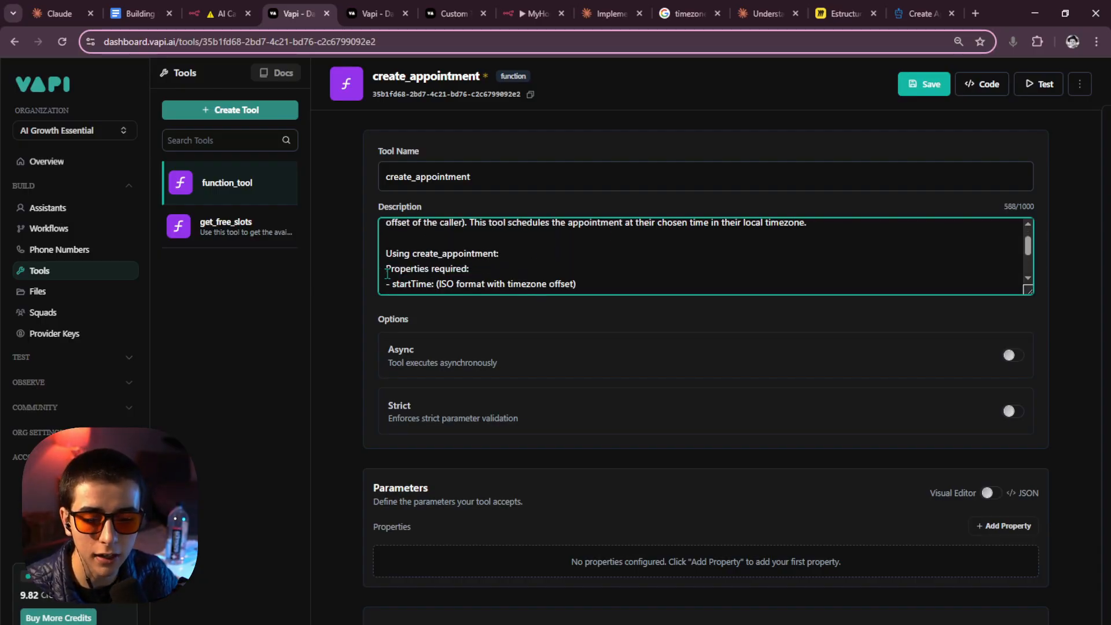
drag(386, 229, 762, 288)
click(737, 284)
scroll(597, 284, up, 5)
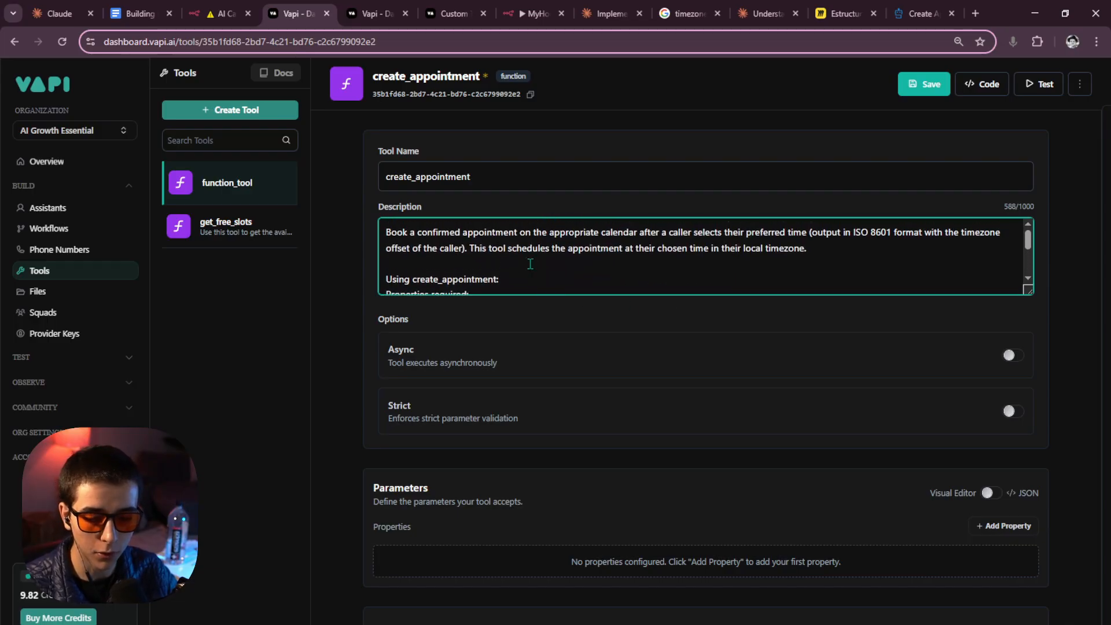
scroll(521, 272, down, 2)
scroll(436, 277, up, 2)
scroll(436, 276, down, 3)
drag(373, 488, 473, 501)
scroll(469, 266, up, 3)
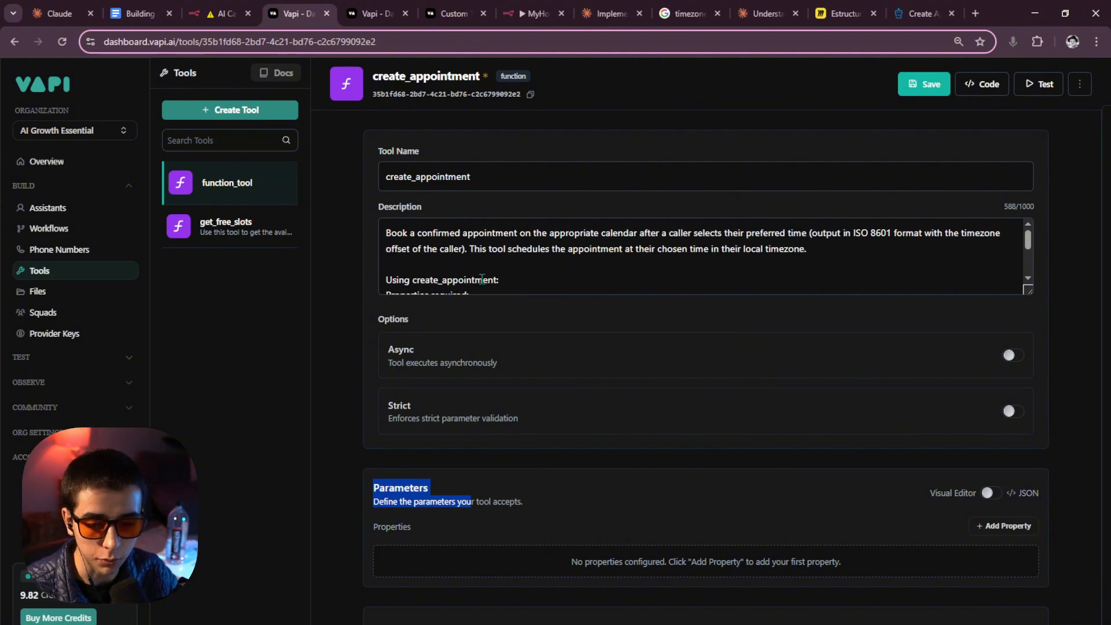
drag(1037, 296, 1031, 521)
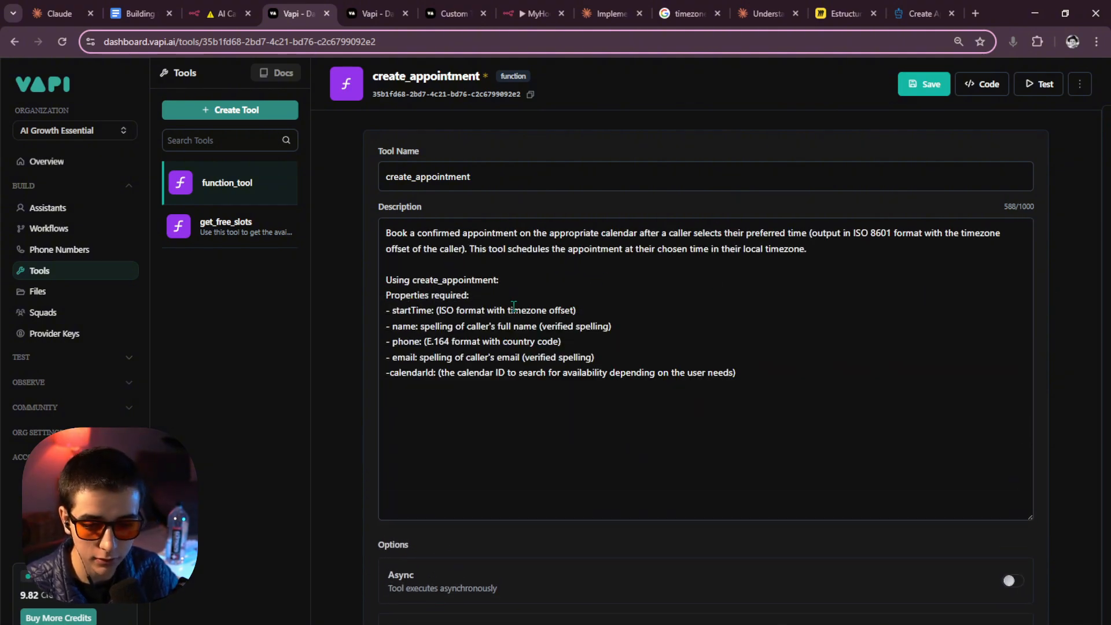
Check the startTime property line and its format note.
click(512, 311)
drag(392, 310, 432, 312)
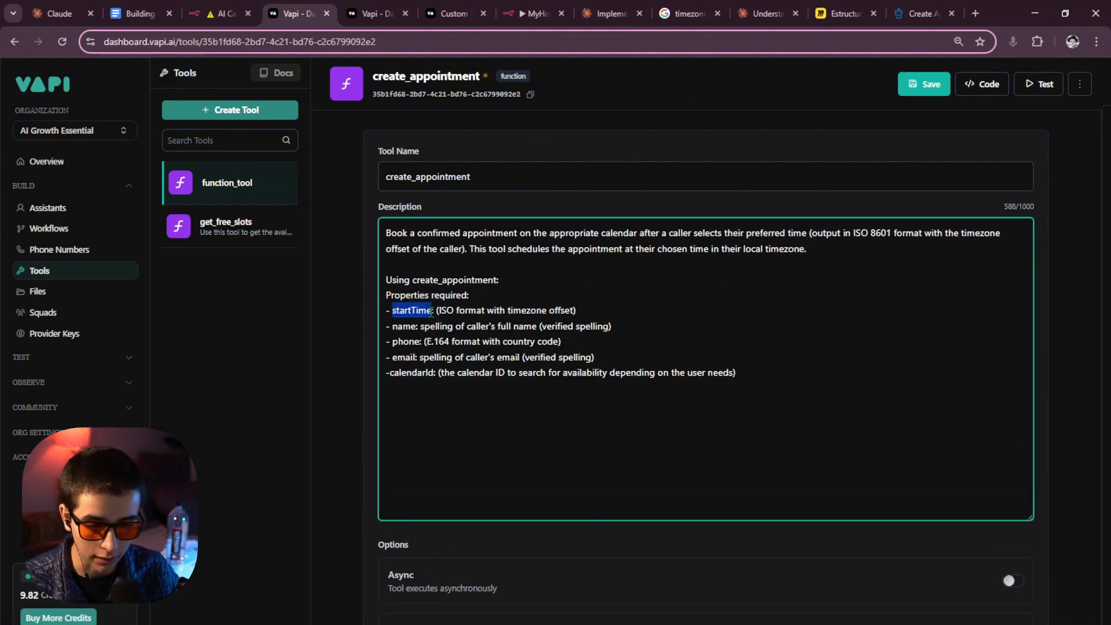
click(455, 313)
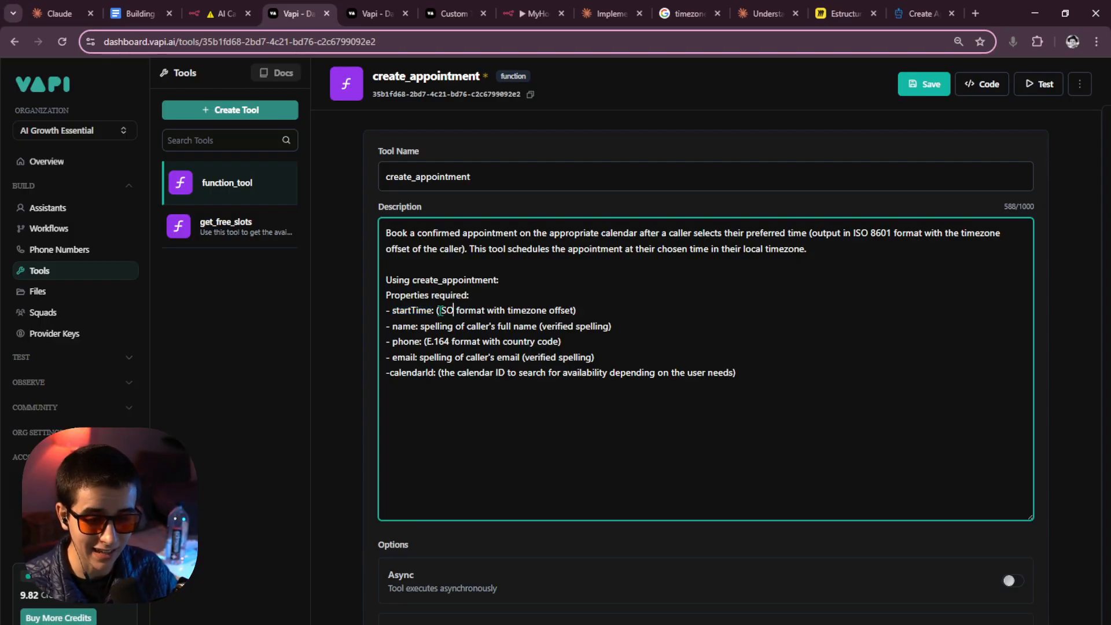
drag(440, 310, 578, 311)
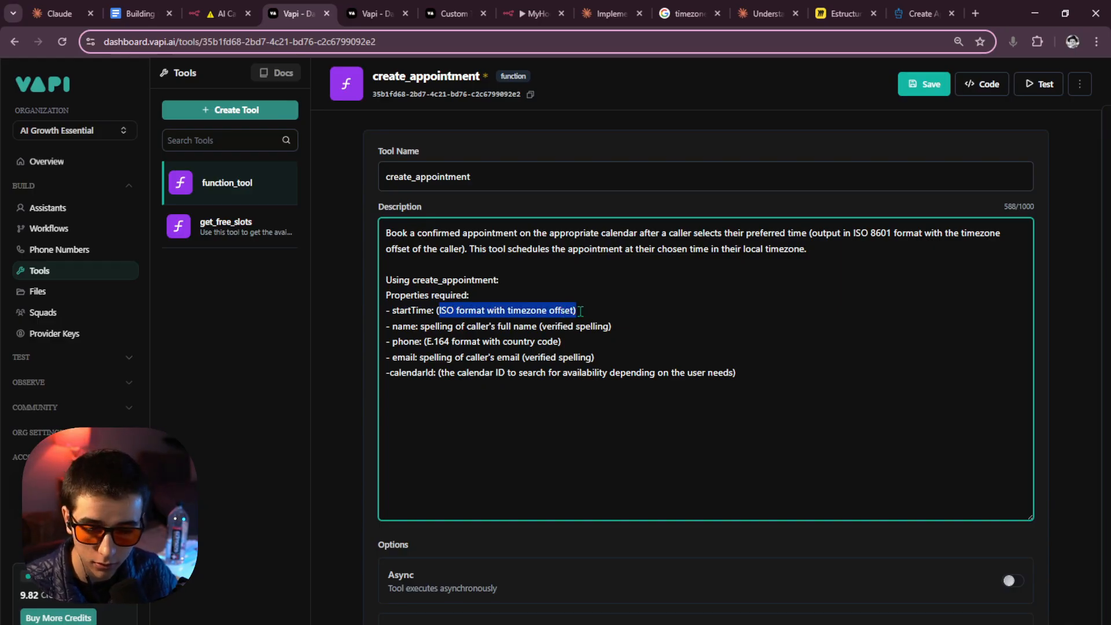
click(580, 311)
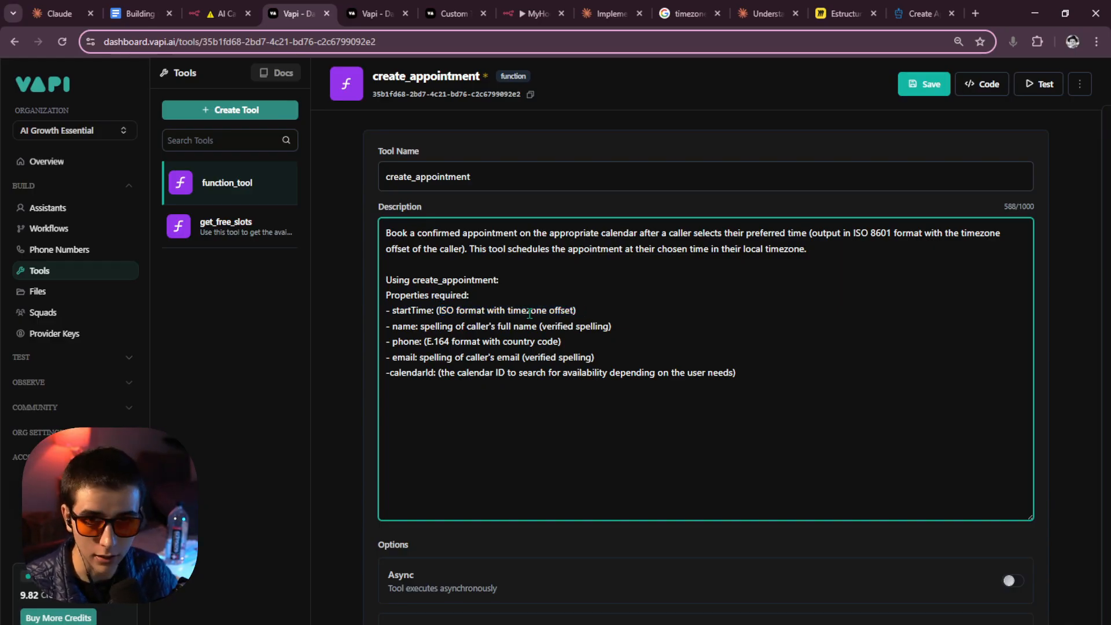
Check the name, phone (E.164), email and calendarId property lines.
drag(390, 326, 419, 328)
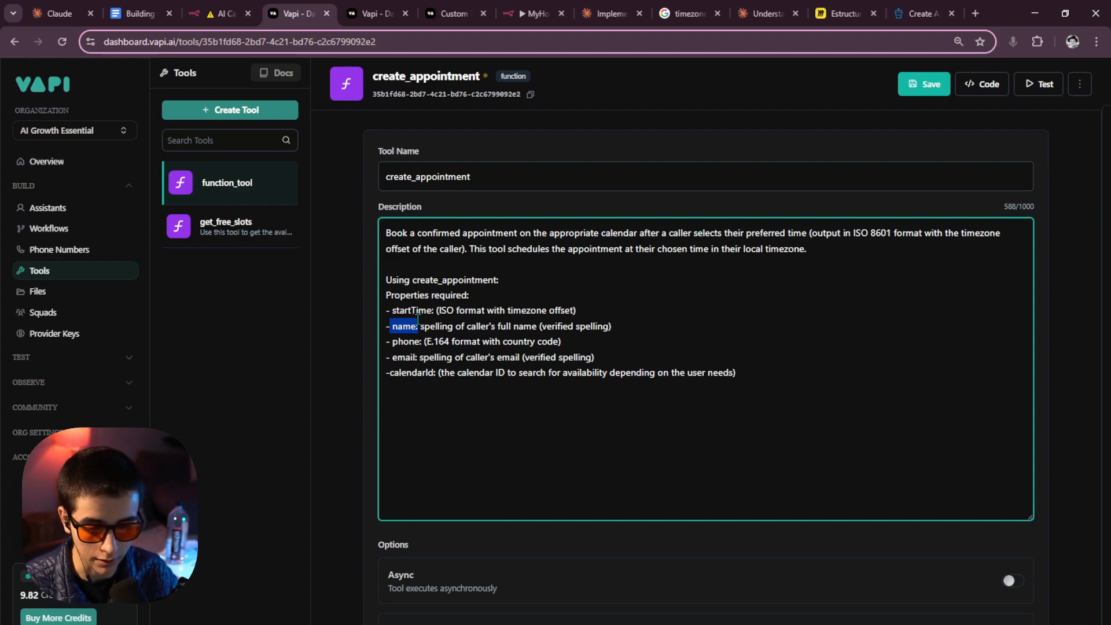
drag(393, 357, 495, 347)
drag(426, 343, 449, 343)
click(419, 346)
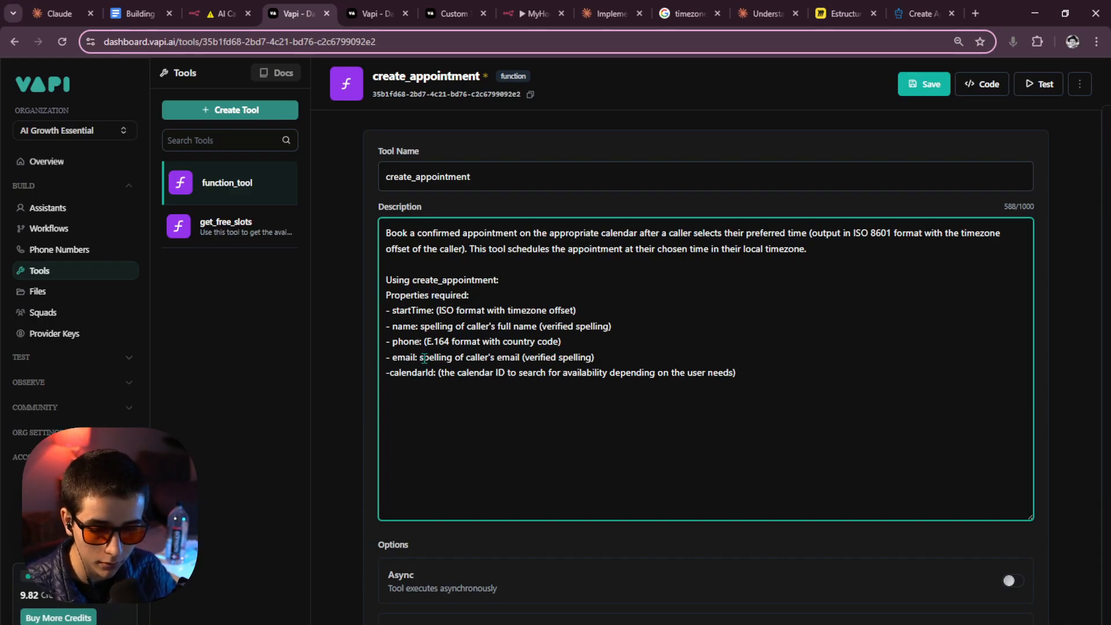
drag(419, 357, 480, 359)
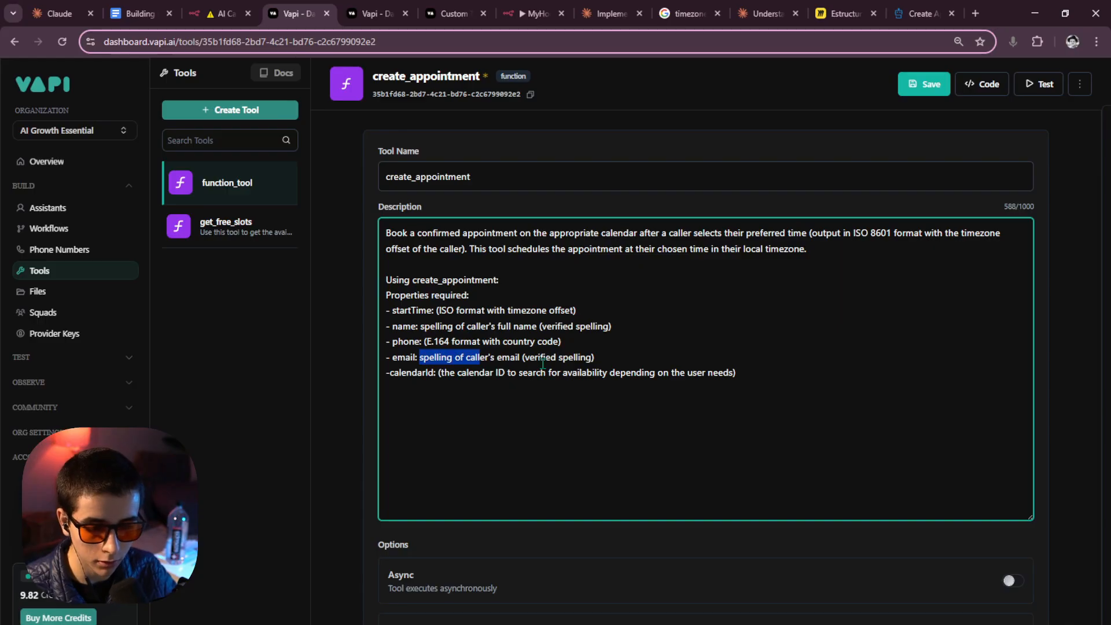
click(615, 361)
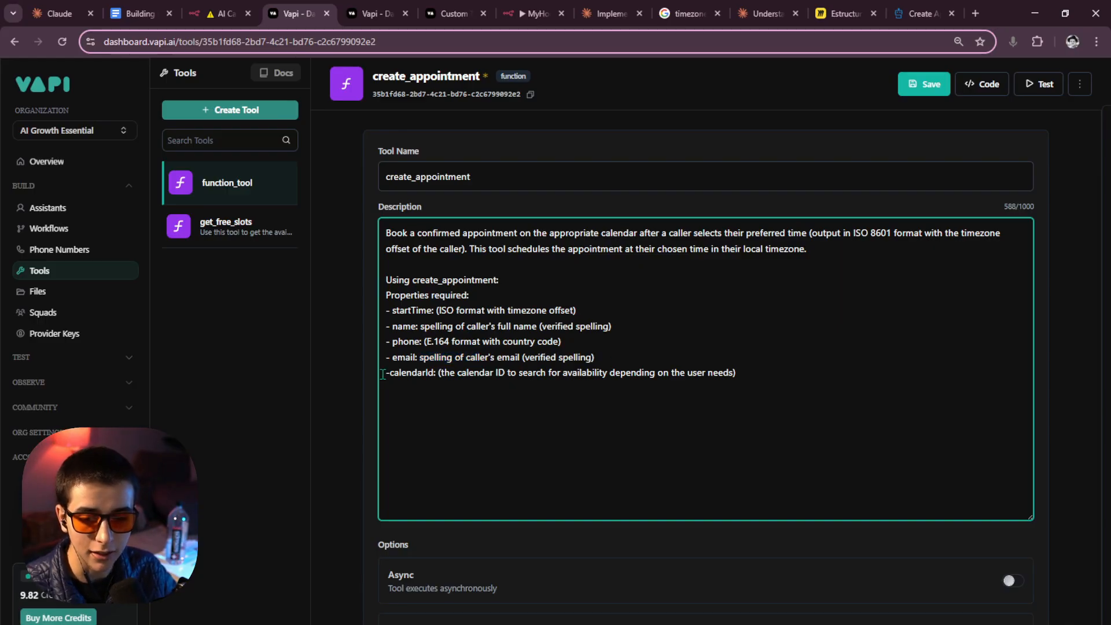
drag(386, 373, 734, 376)
click(745, 373)
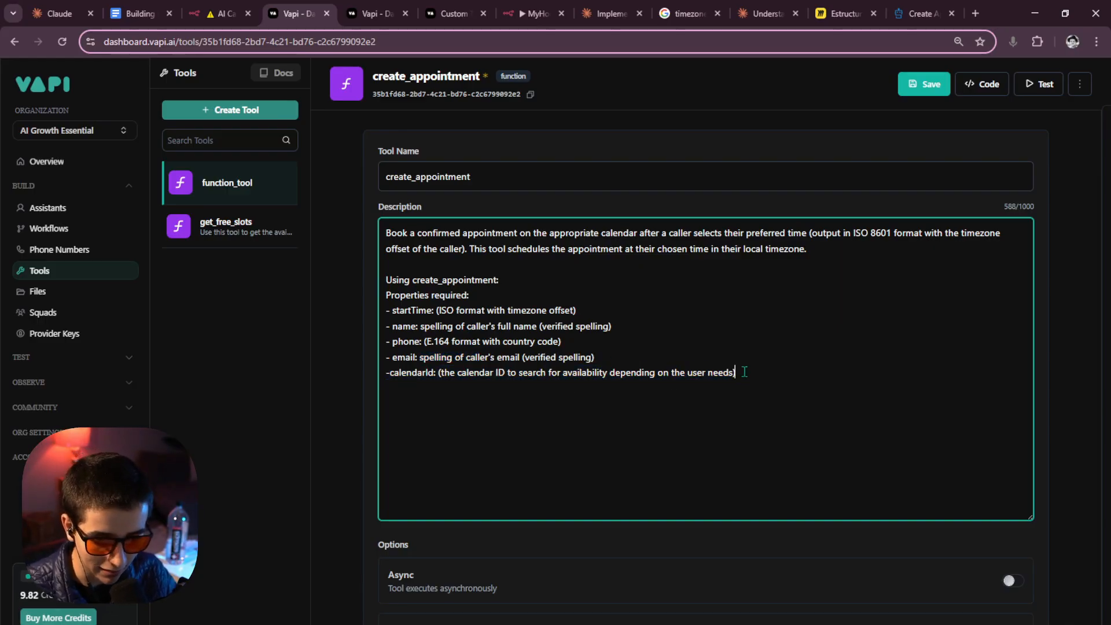
scroll(613, 379, down, 5)
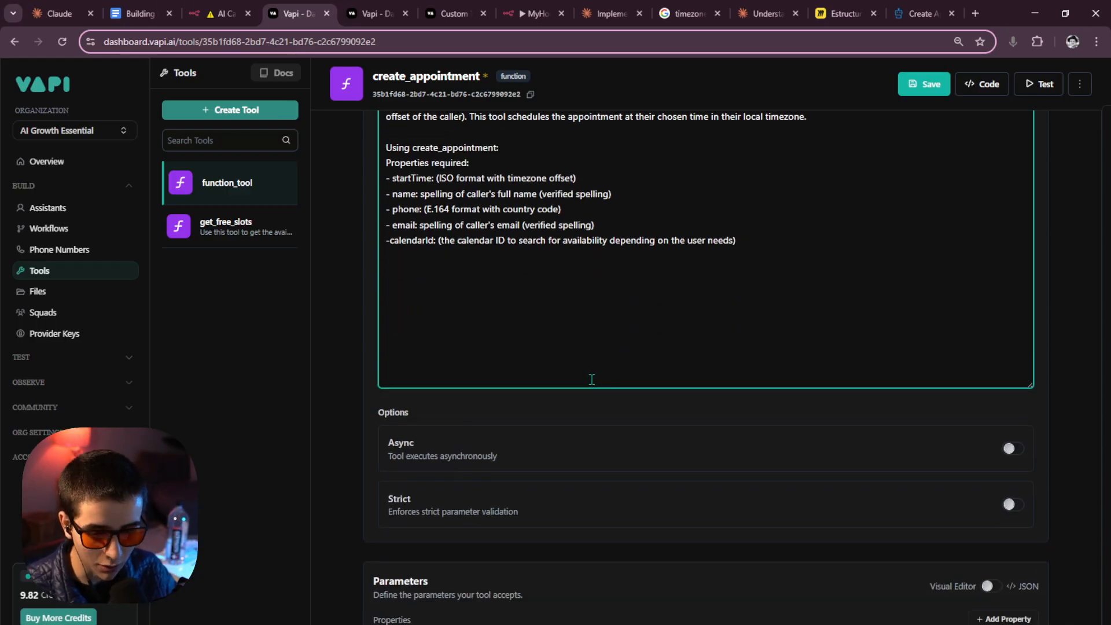
Add a new property named startTime to the tool.
click(1013, 432)
scroll(628, 416, down, 3)
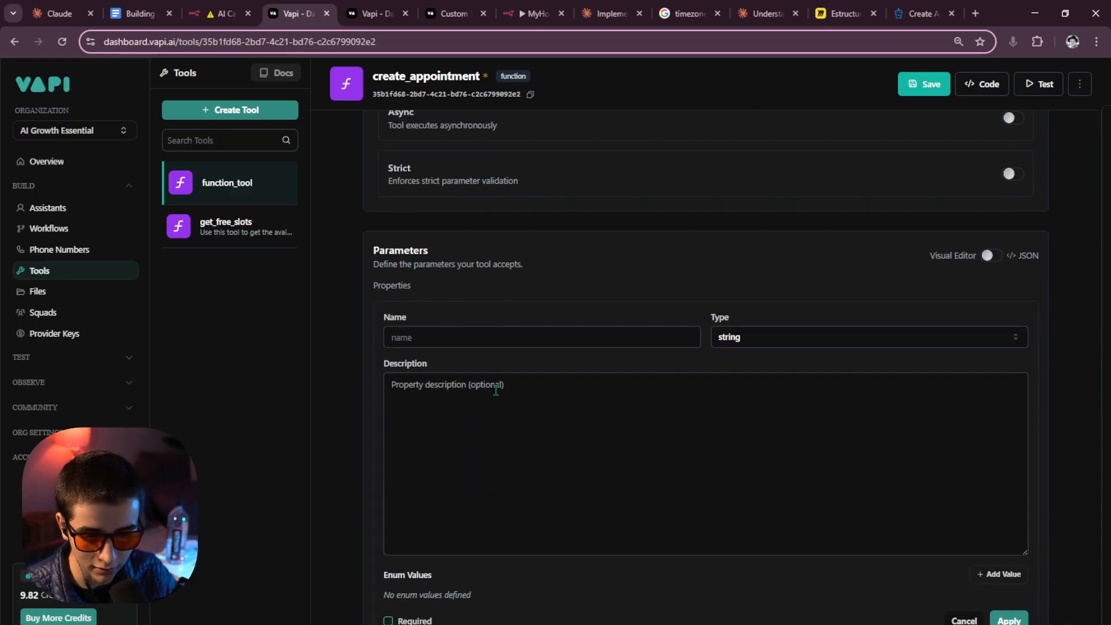
click(465, 345)
scroll(523, 282, up, 8)
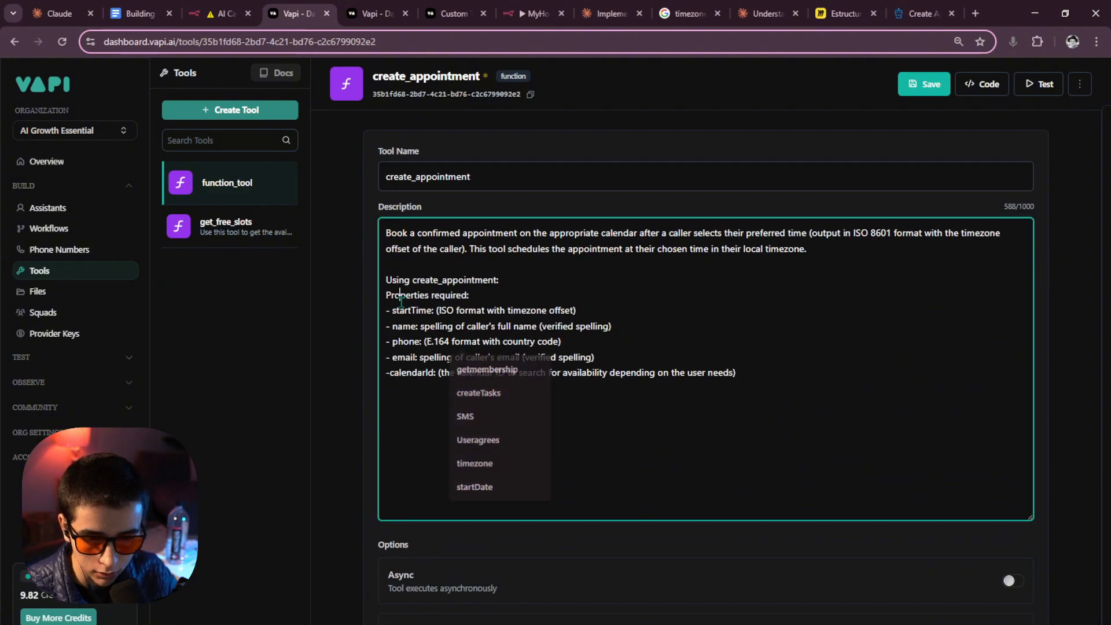
drag(393, 311, 436, 313)
key(ctrl+c)
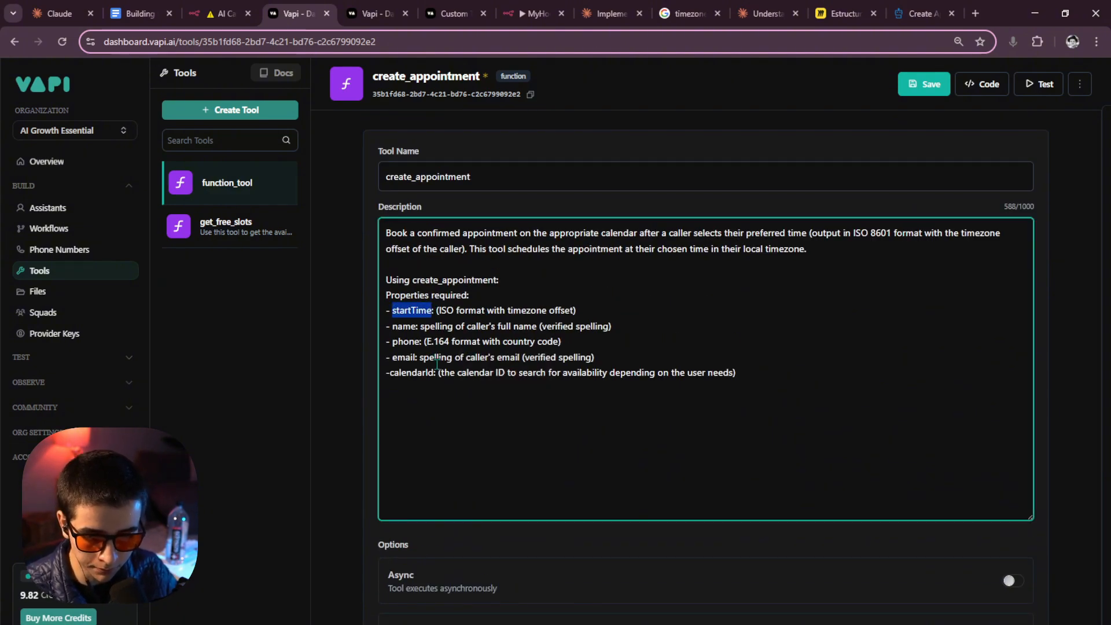
scroll(445, 359, down, 8)
click(439, 278)
key(ctrl+v)
Describe startTime as the caller's confirmed time, following ISO format with timezone offset.
click(438, 322)
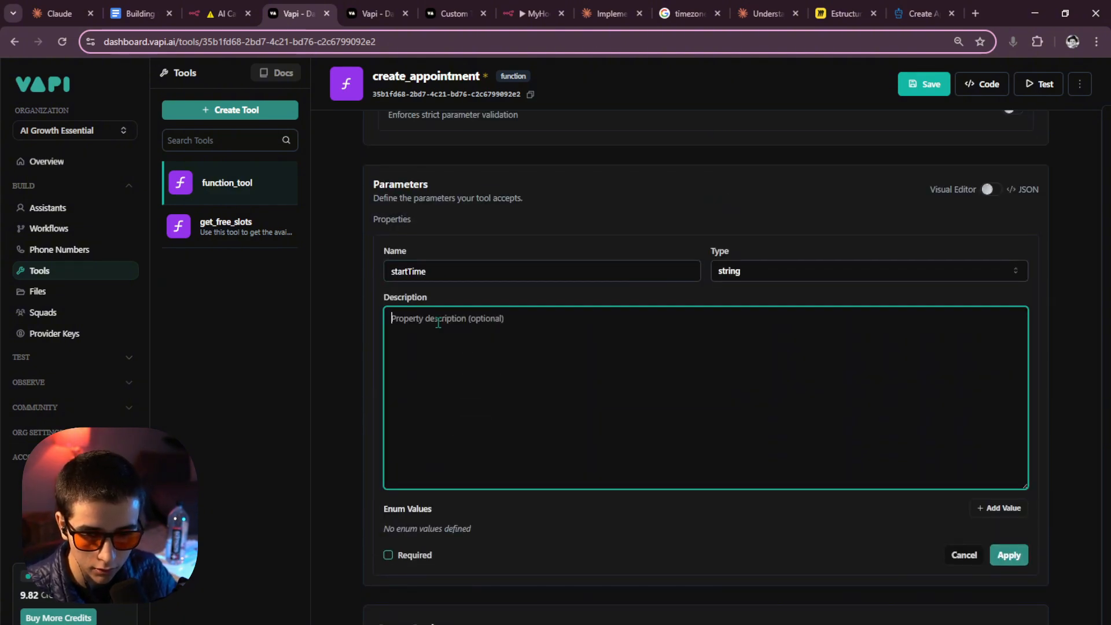
text(The conf)
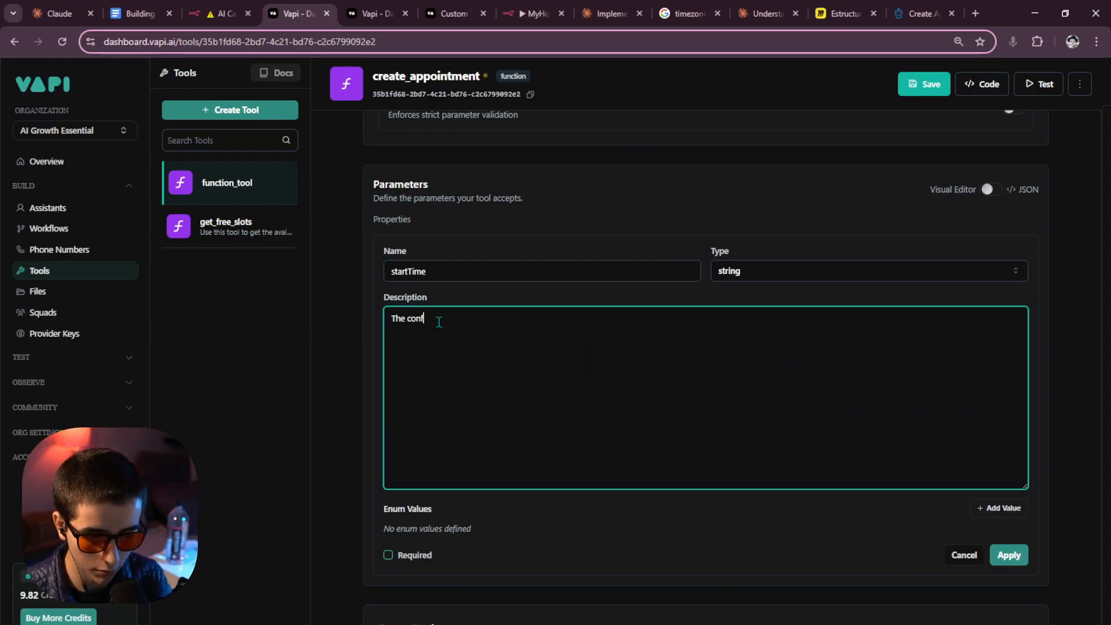
text(irmed)
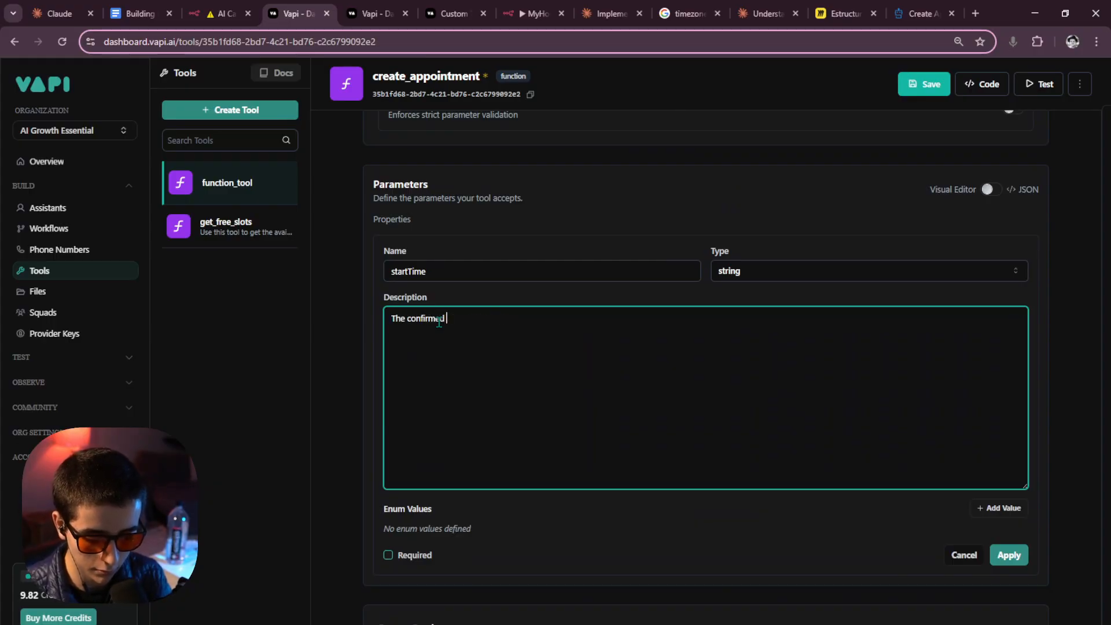
text(startTime)
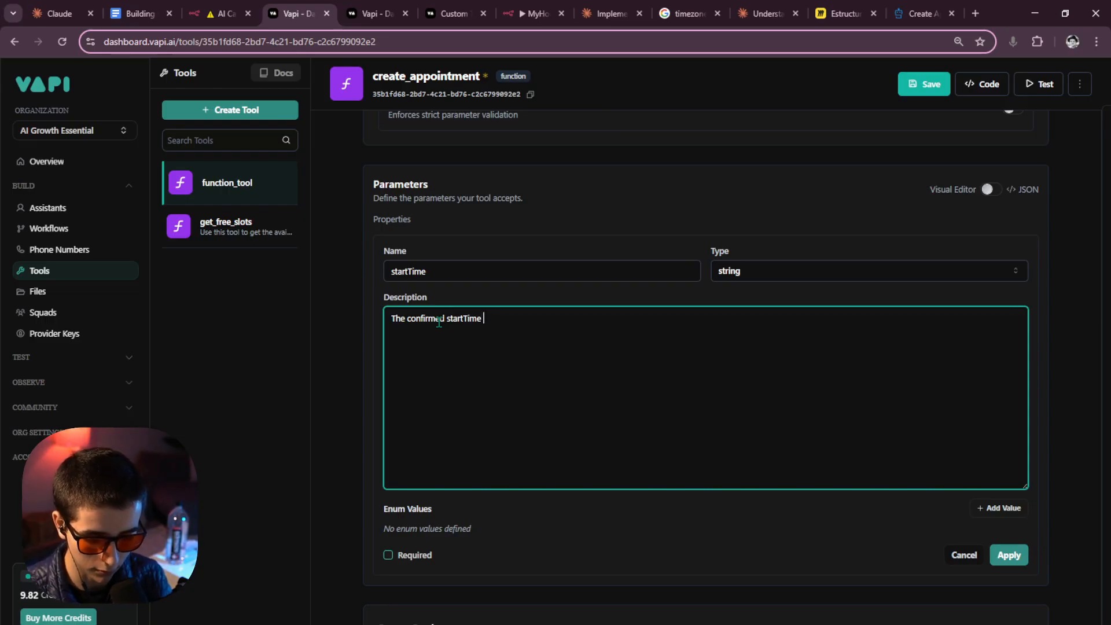
text(from the )
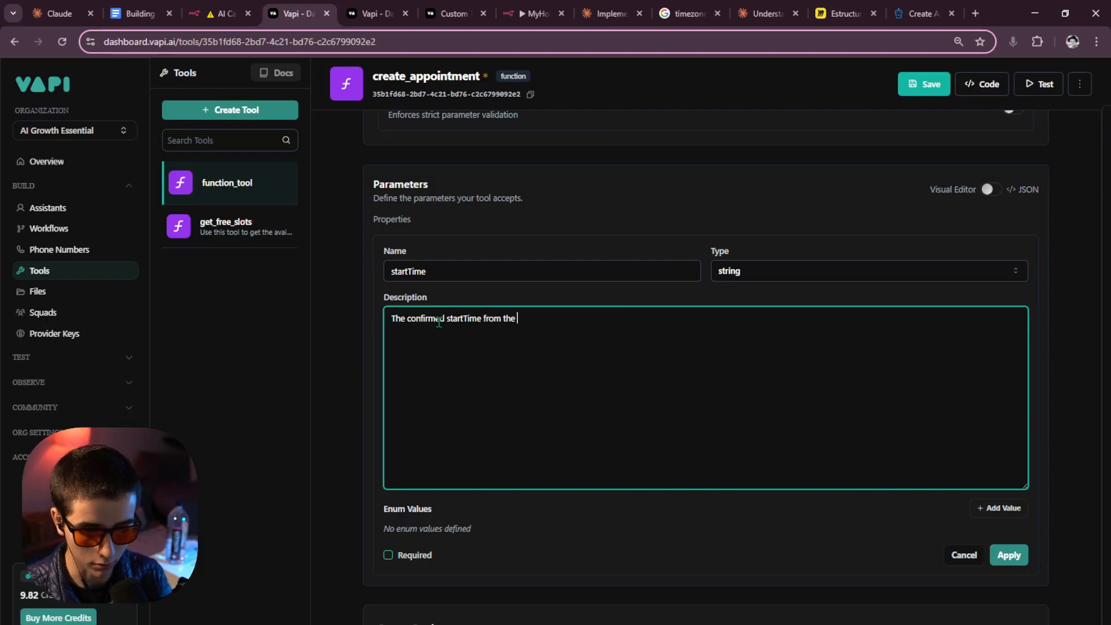
text(caller)
scroll(547, 237, up, 10)
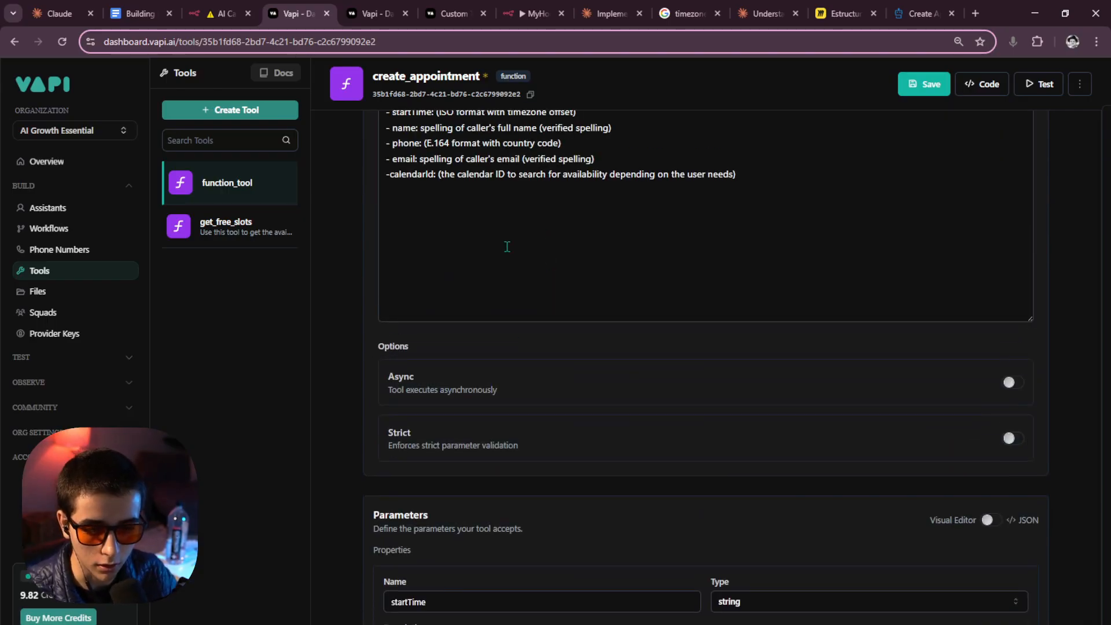
drag(440, 313, 589, 313)
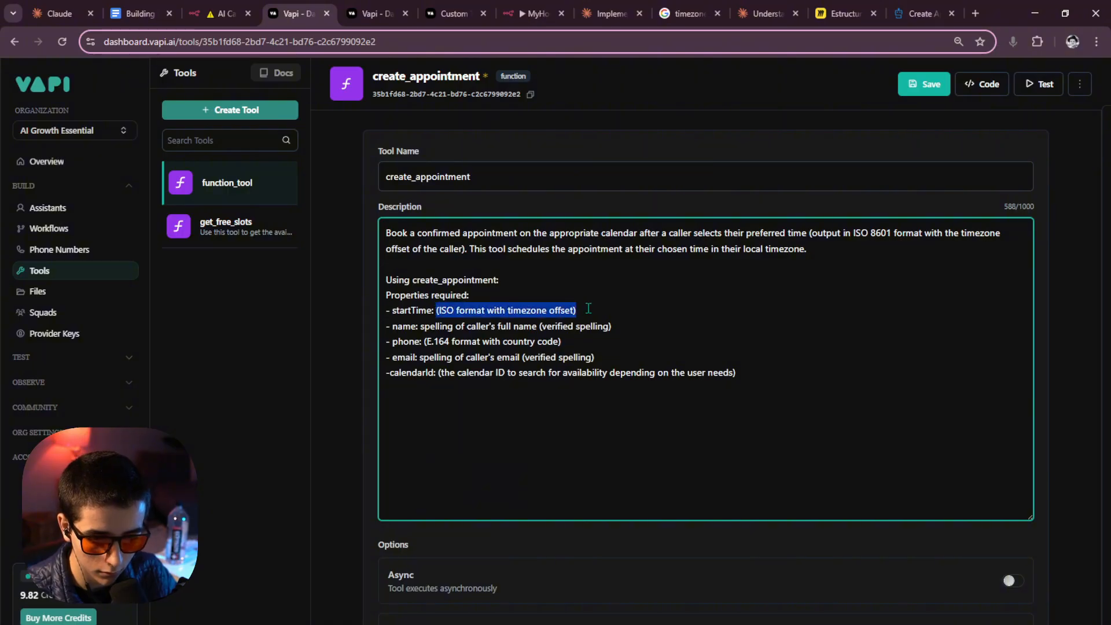
scroll(533, 450, down, 7)
click(548, 466)
text((ISO format with timezone offset))
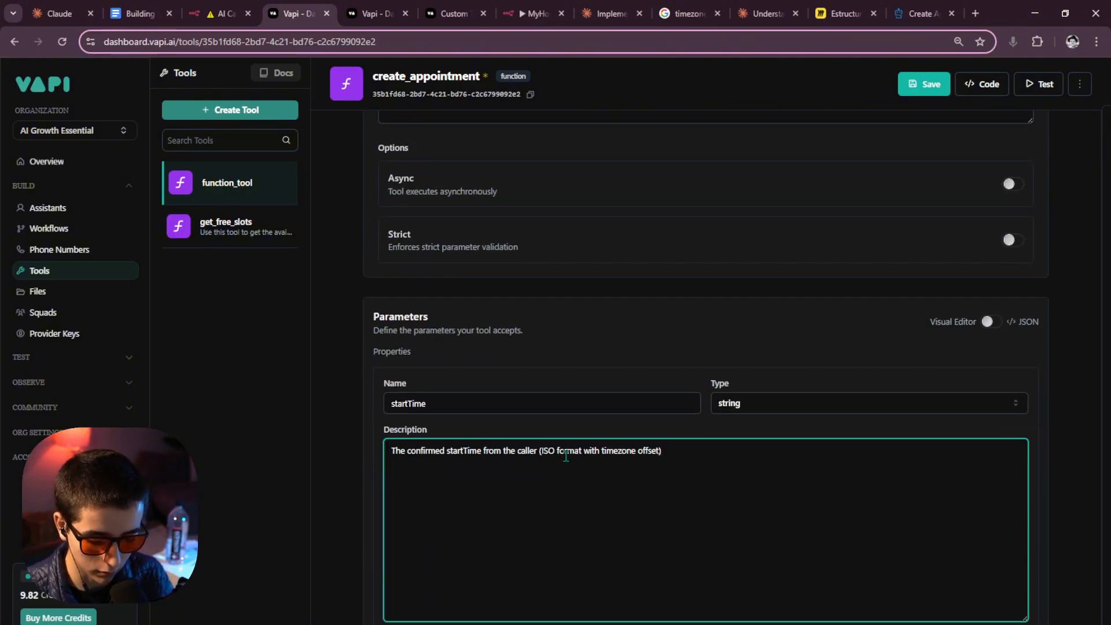
click(542, 450)
text(this needs to)
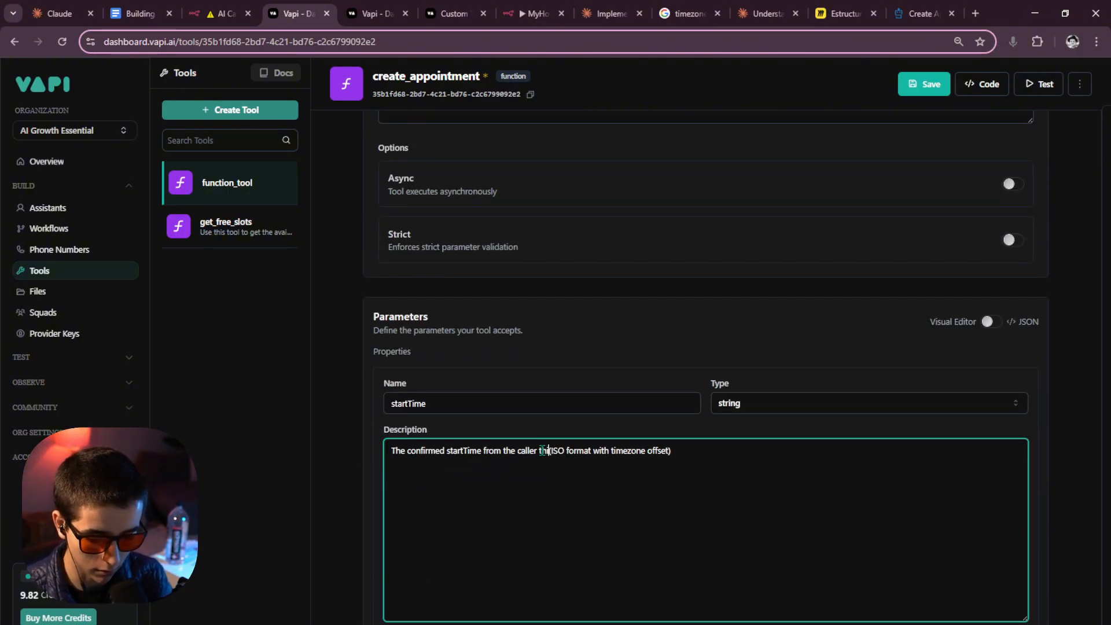
text( folllow t)
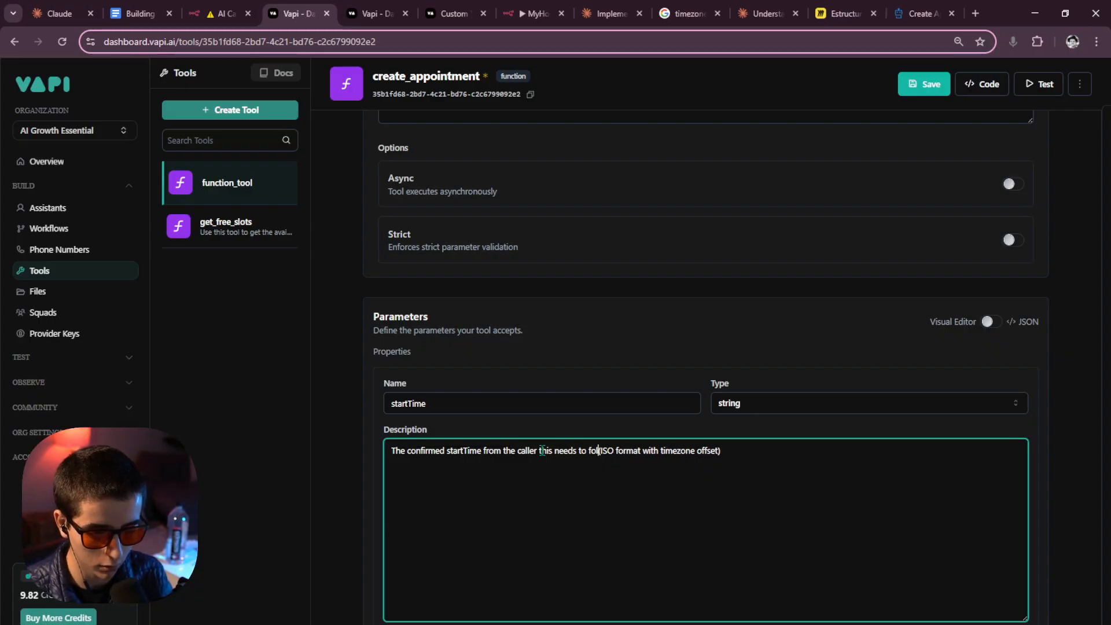
text(he)
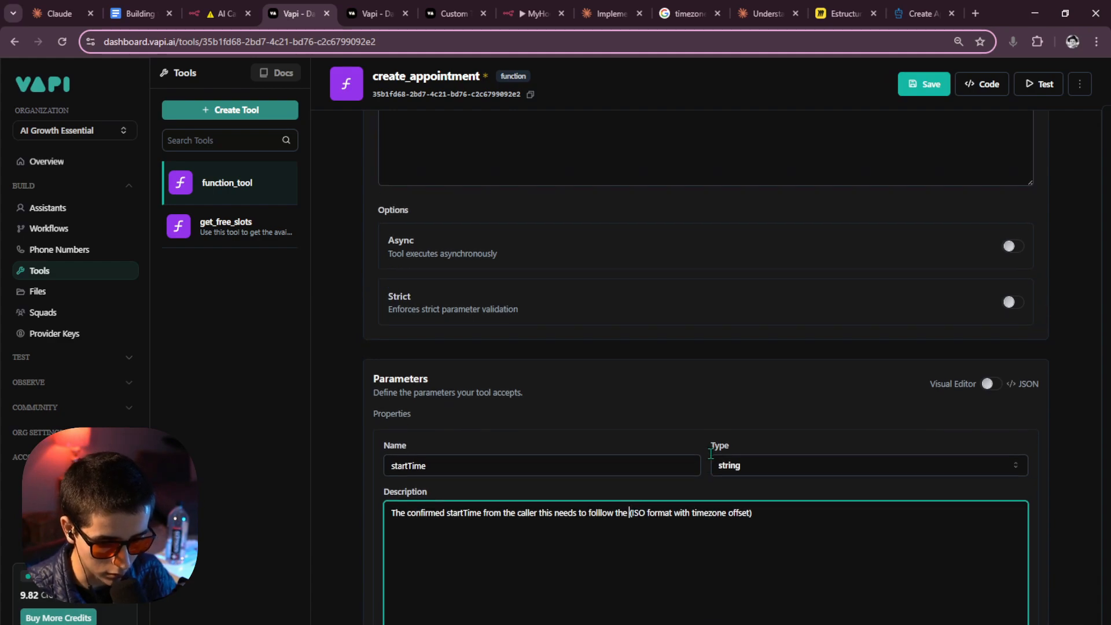
Mark startTime as required and apply it.
scroll(699, 455, down, 2)
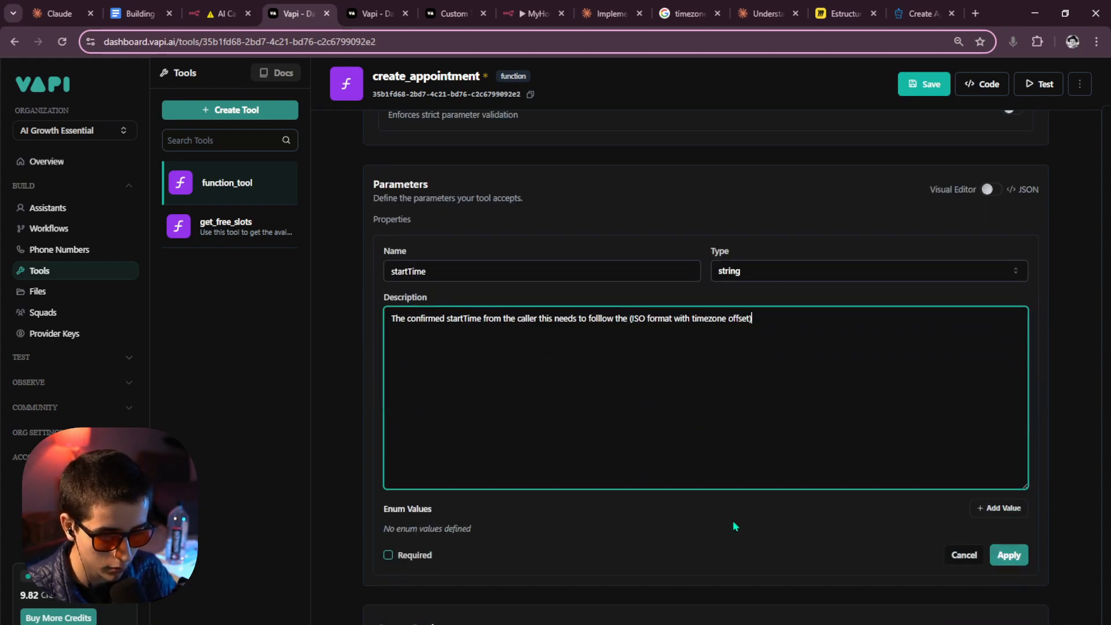
click(388, 556)
click(1009, 556)
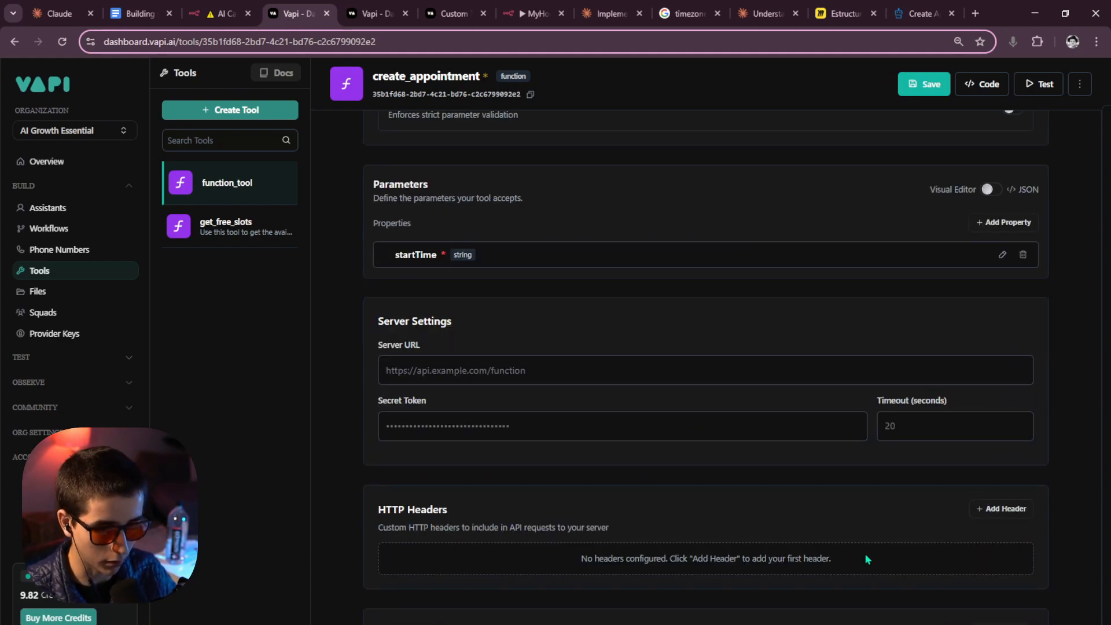
Add a new property named 'name'.
click(979, 247)
scroll(704, 294, up, 9)
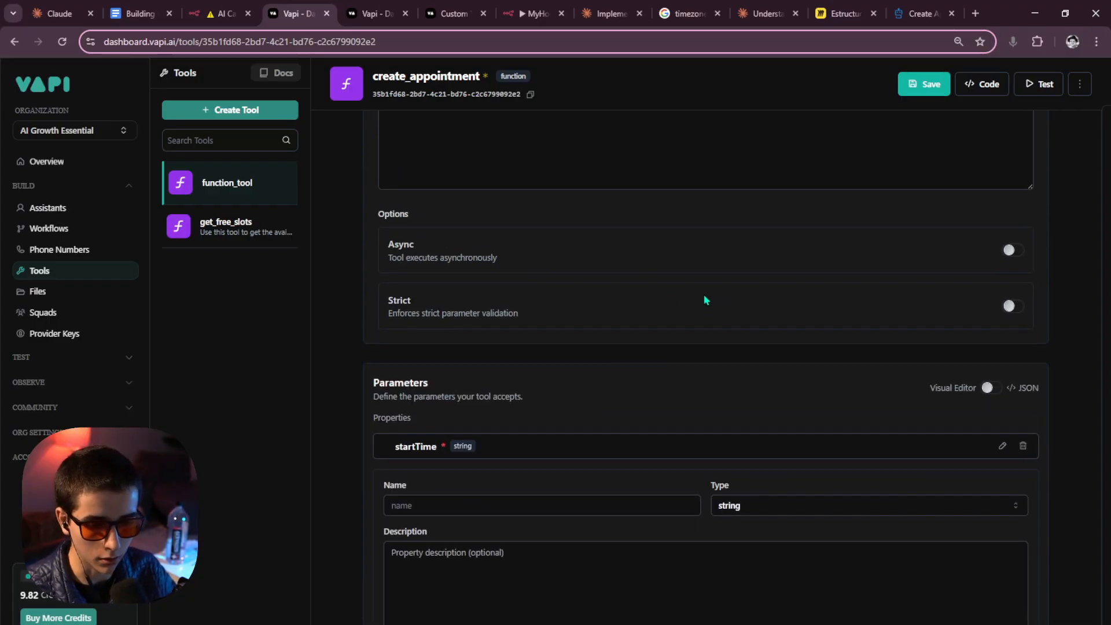
drag(392, 327, 417, 326)
key(ctrl+c)
scroll(487, 484, down, 3)
scroll(488, 483, down, 4)
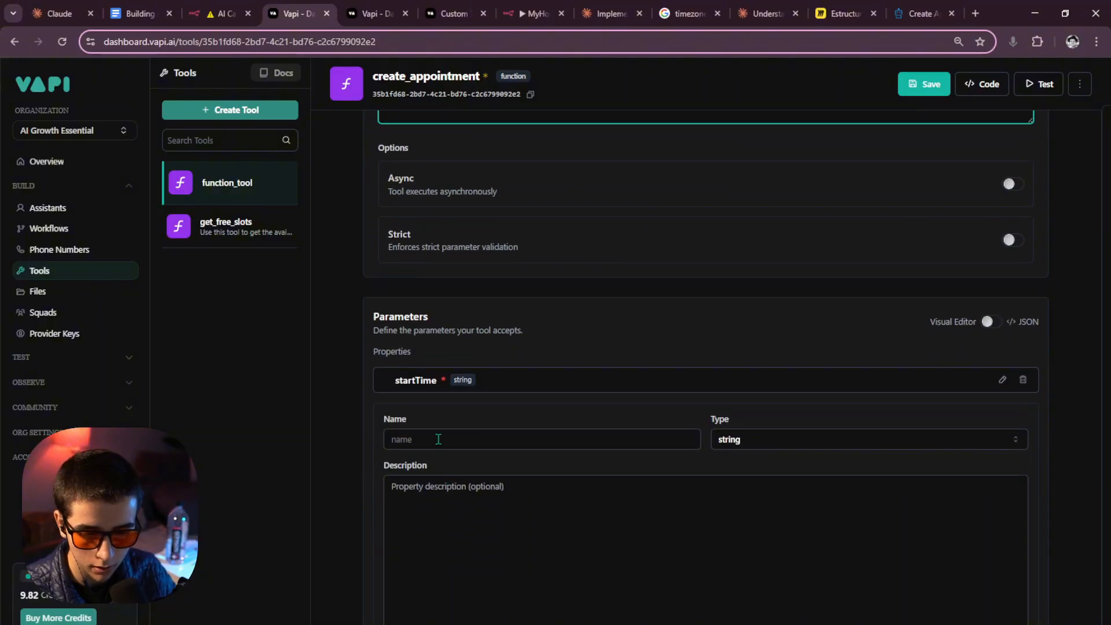
click(439, 439)
key(ctrl+v)
Paste the description asking for the verified spelling of the caller's full name.
click(434, 495)
scroll(489, 408, up, 4)
scroll(488, 401, up, 3)
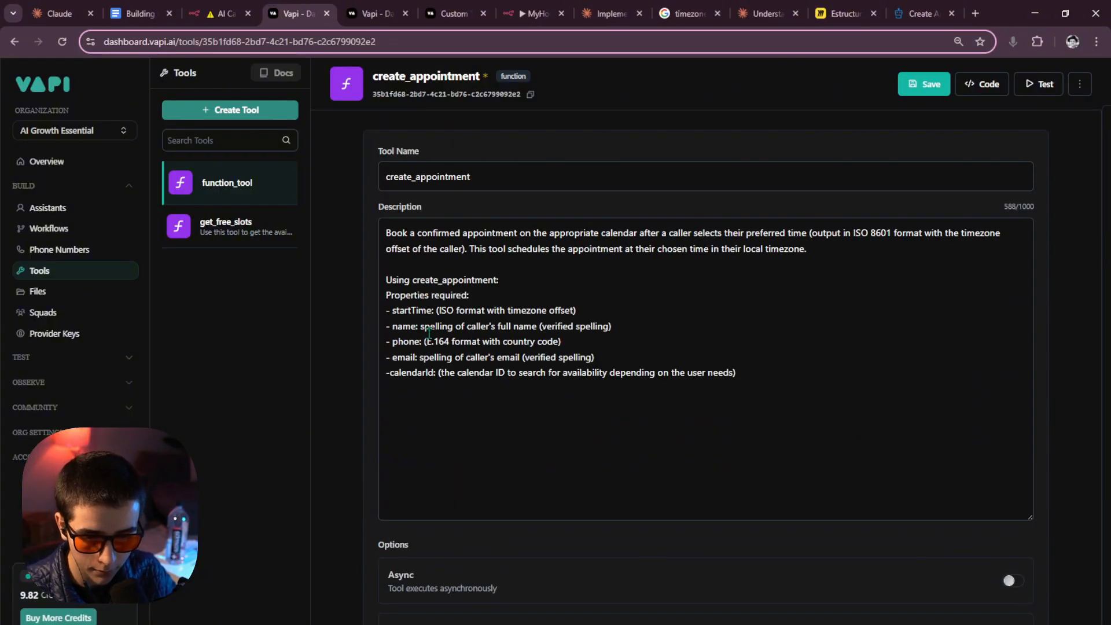
drag(421, 327, 638, 326)
key(ctrl+c)
scroll(563, 442, down, 8)
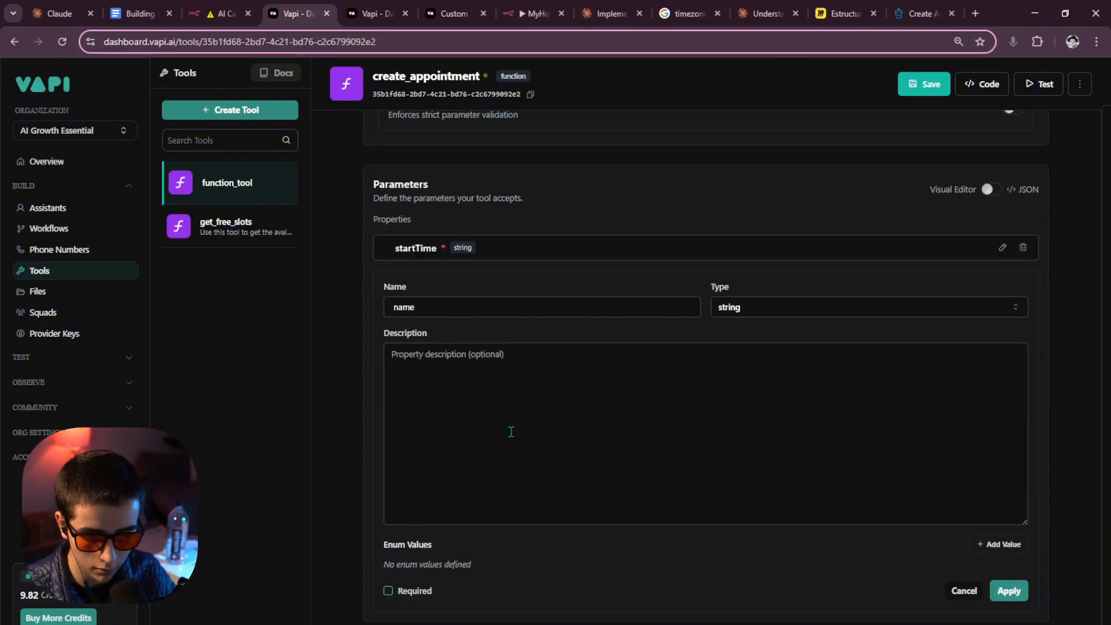
click(511, 432)
key(ctrl+v)
click(435, 355)
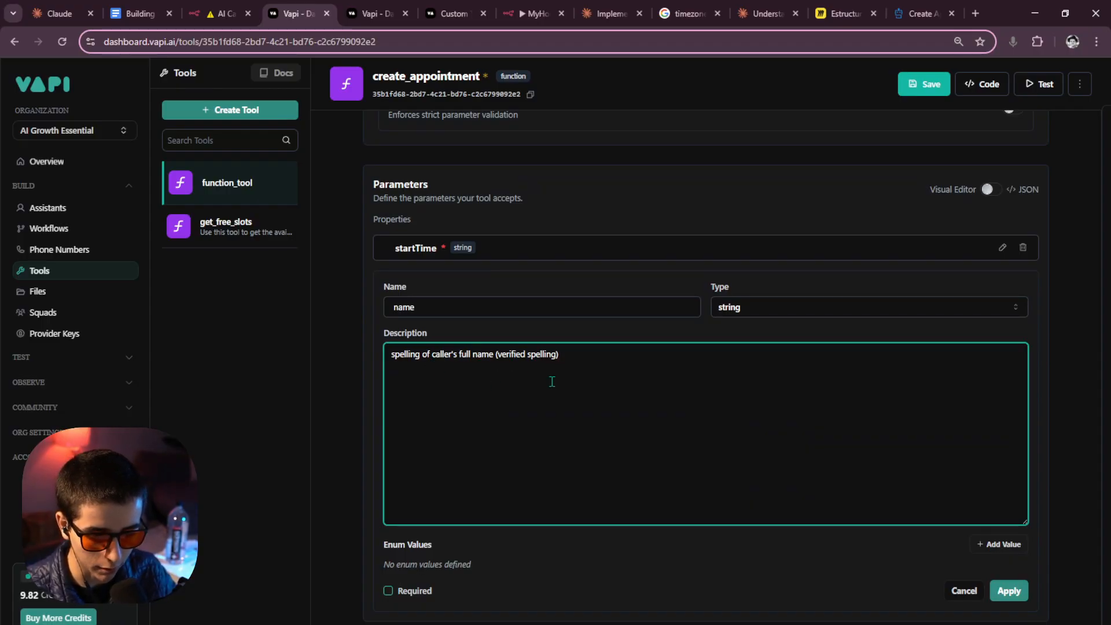
scroll(1049, 523, down, 2)
Mark name as required, remove the leading space from its name, and apply.
click(387, 458)
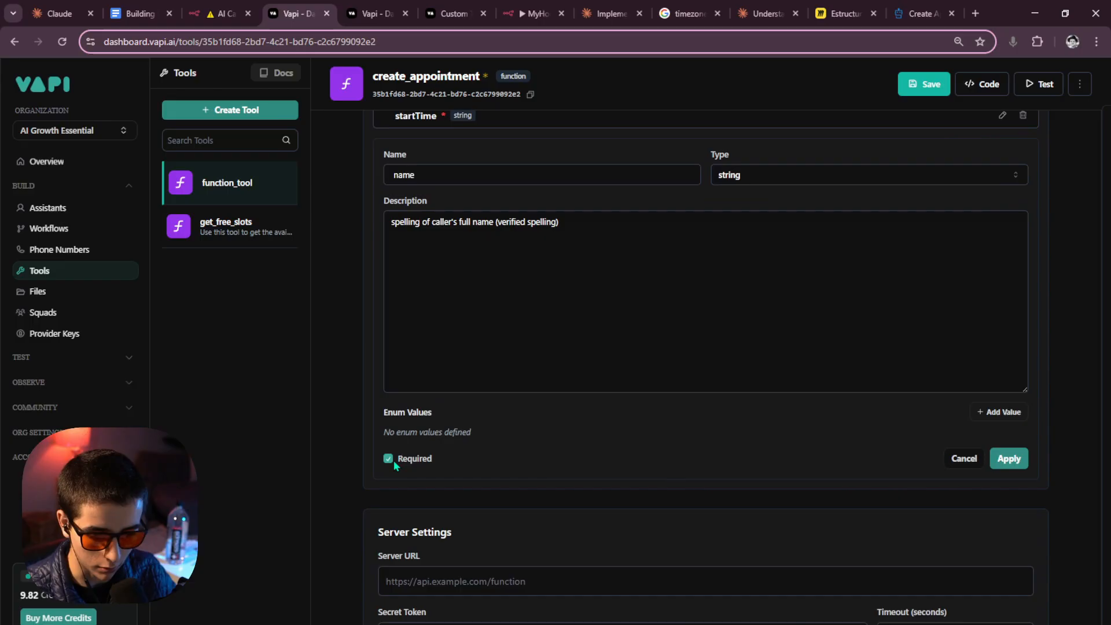
click(1009, 458)
scroll(507, 325, up, 2)
click(395, 307)
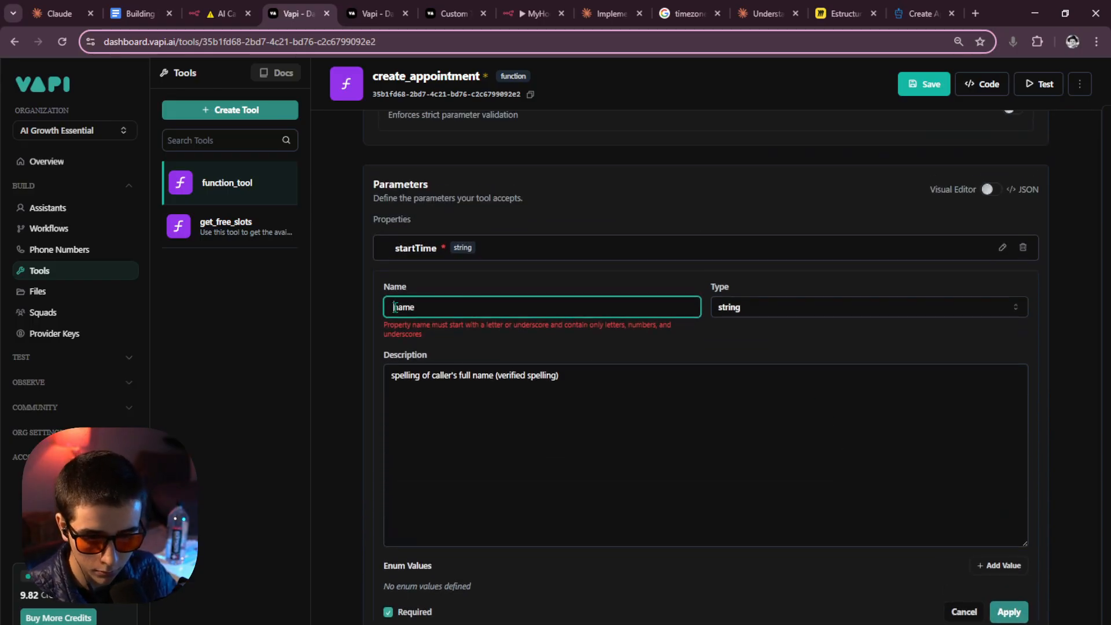
key(BackSpace)
click(1007, 590)
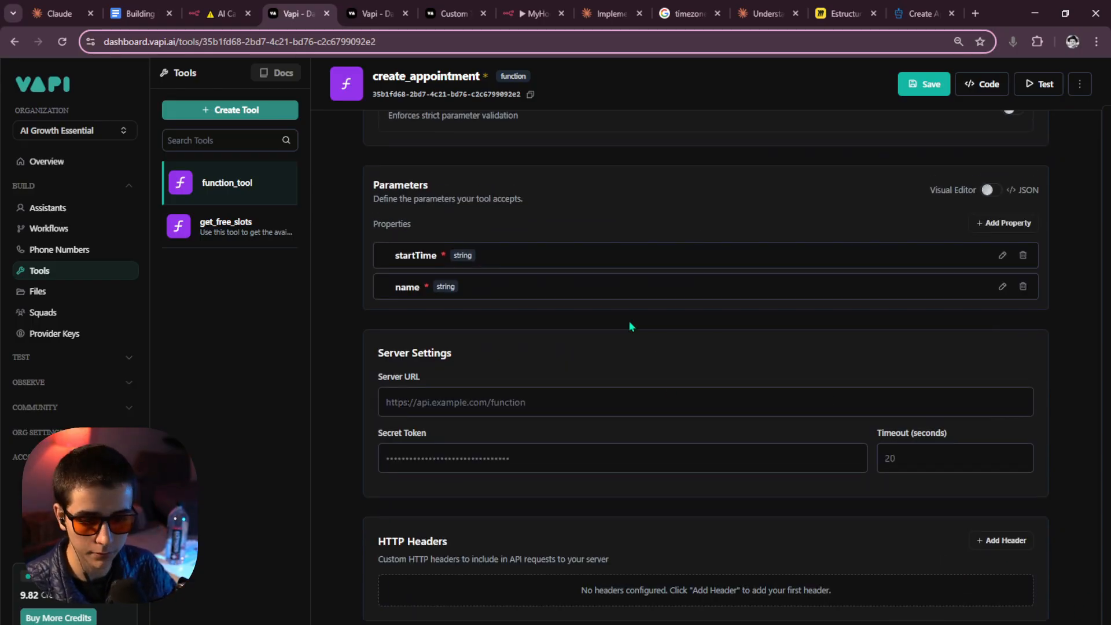
scroll(543, 262, up, 6)
Add a new property named phone.
drag(393, 341, 417, 342)
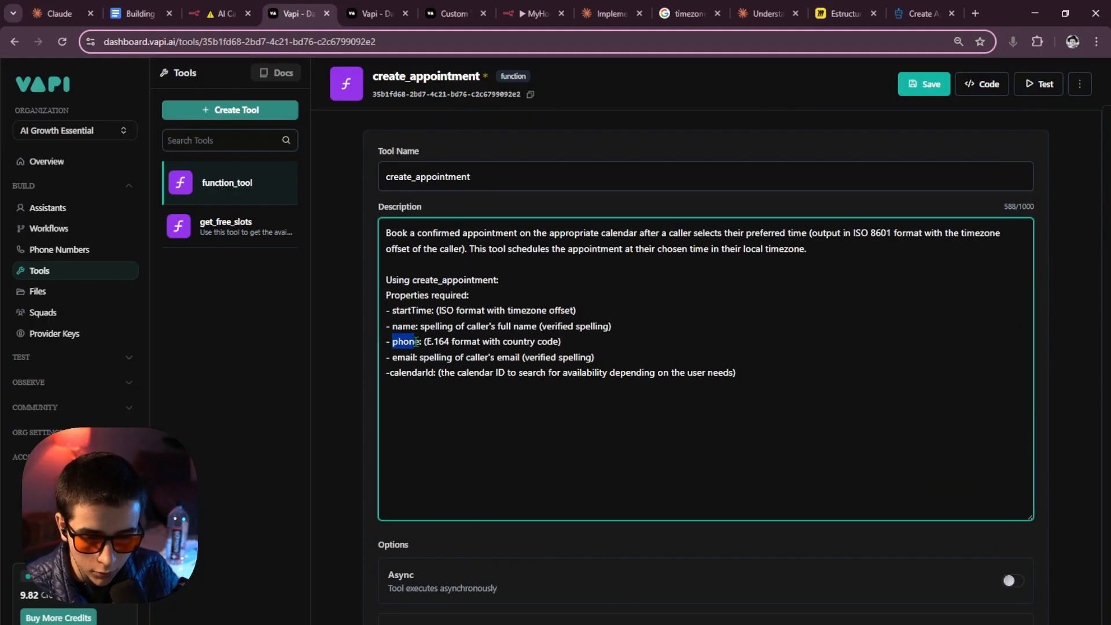
scroll(1008, 456, down, 5)
click(1006, 485)
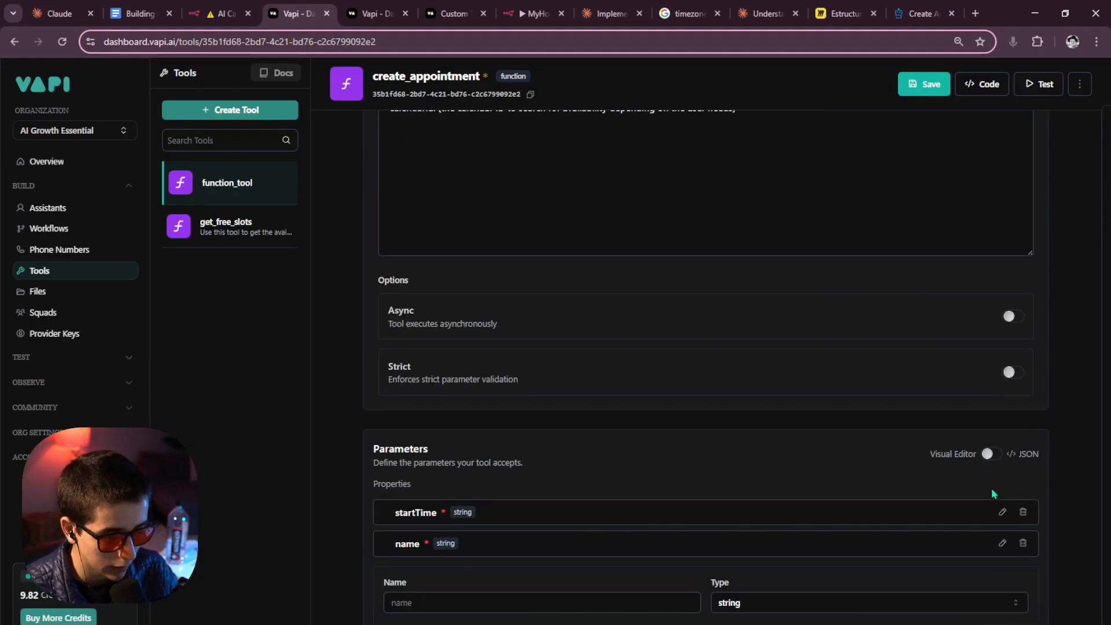
scroll(752, 463, down, 3)
click(479, 404)
text(phone)
Describe phone as 'Callers phone' followed by the pasted E.164 format note.
scroll(511, 409, up, 10)
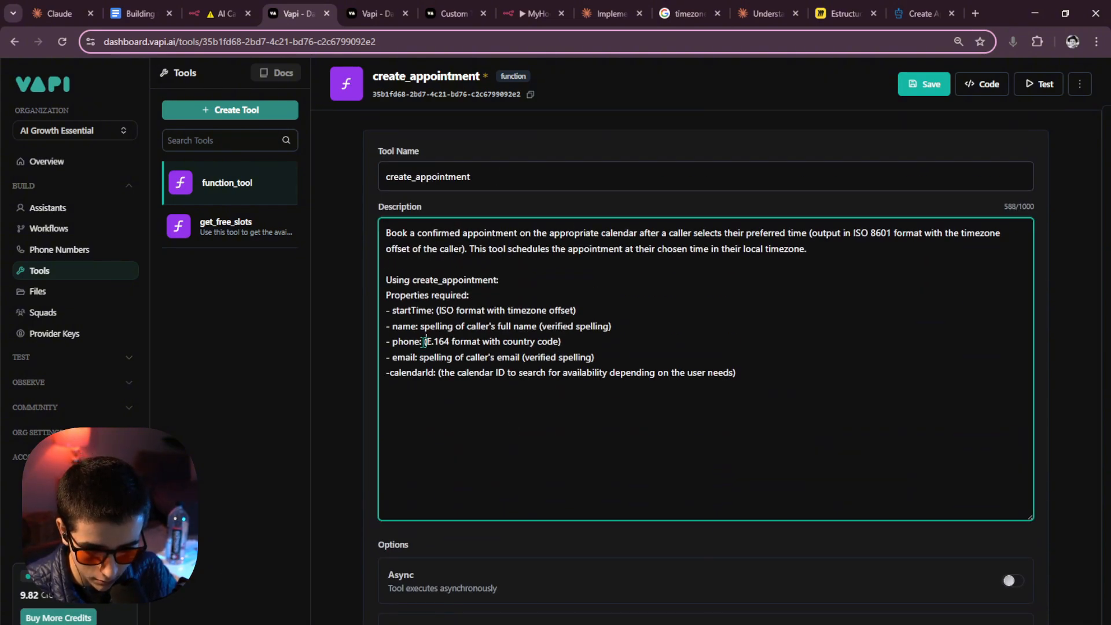
drag(426, 343, 561, 343)
key(ctrl+c)
scroll(542, 413, down, 5)
scroll(521, 399, down, 4)
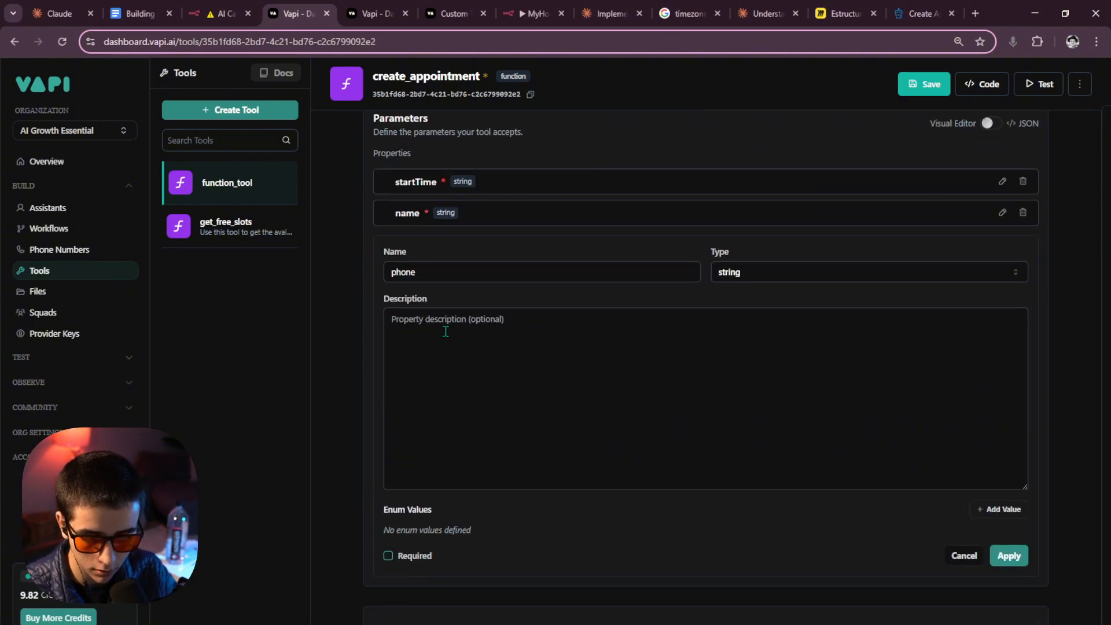
click(443, 321)
text(c)
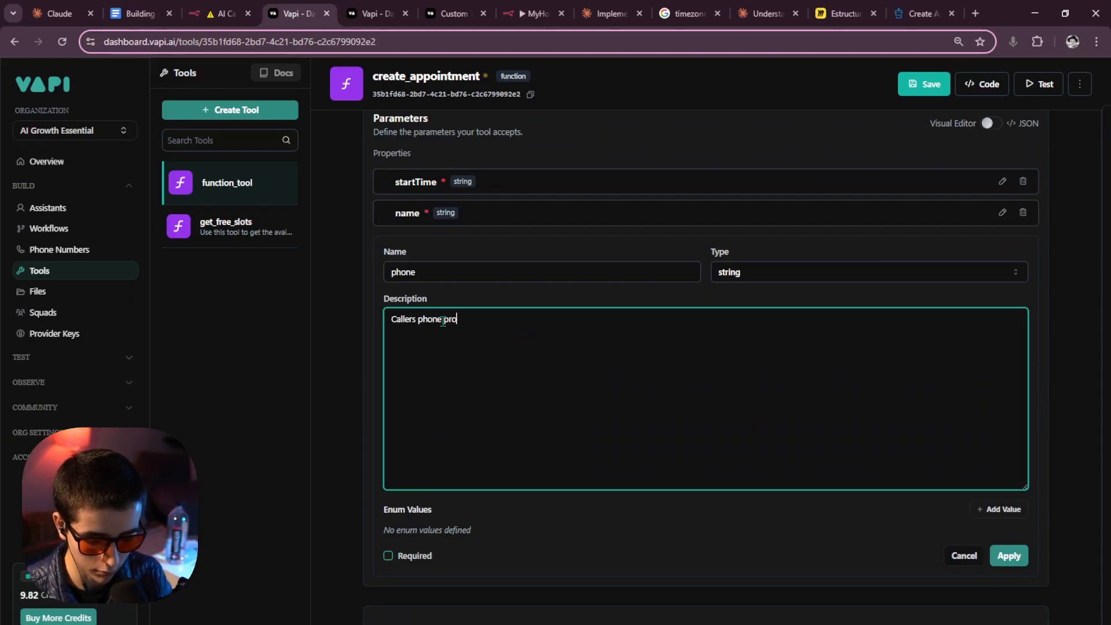
key(ctrl+BackSpace)
key(ctrl+BackSpace)
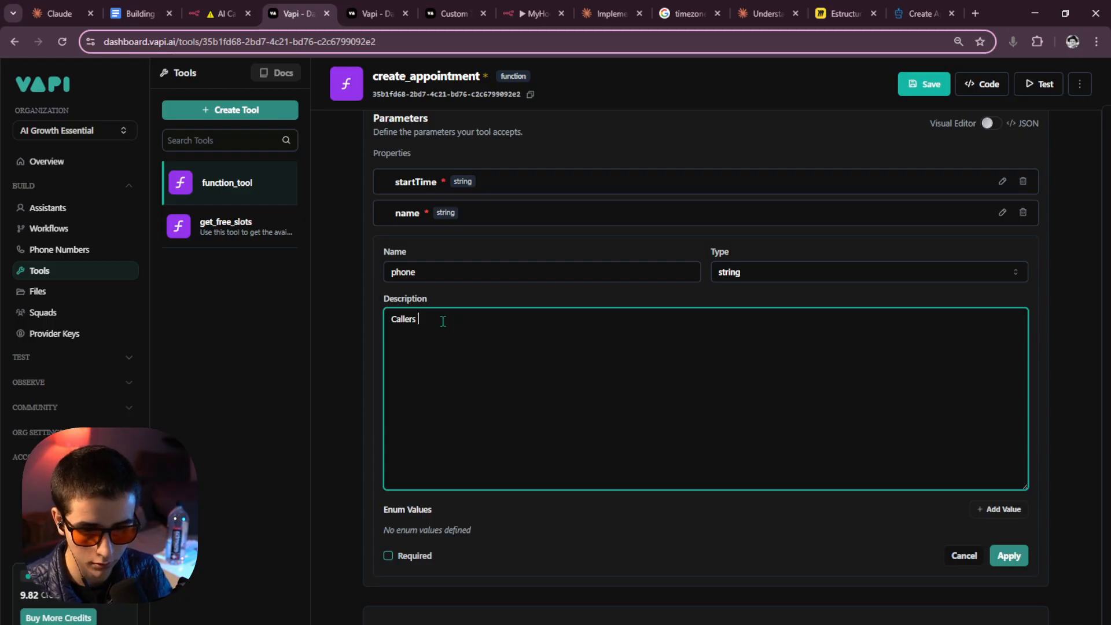
key(ctrl+v)
key(ctrl+z)
key(ctrl+z)
text((E.164 format with country code))
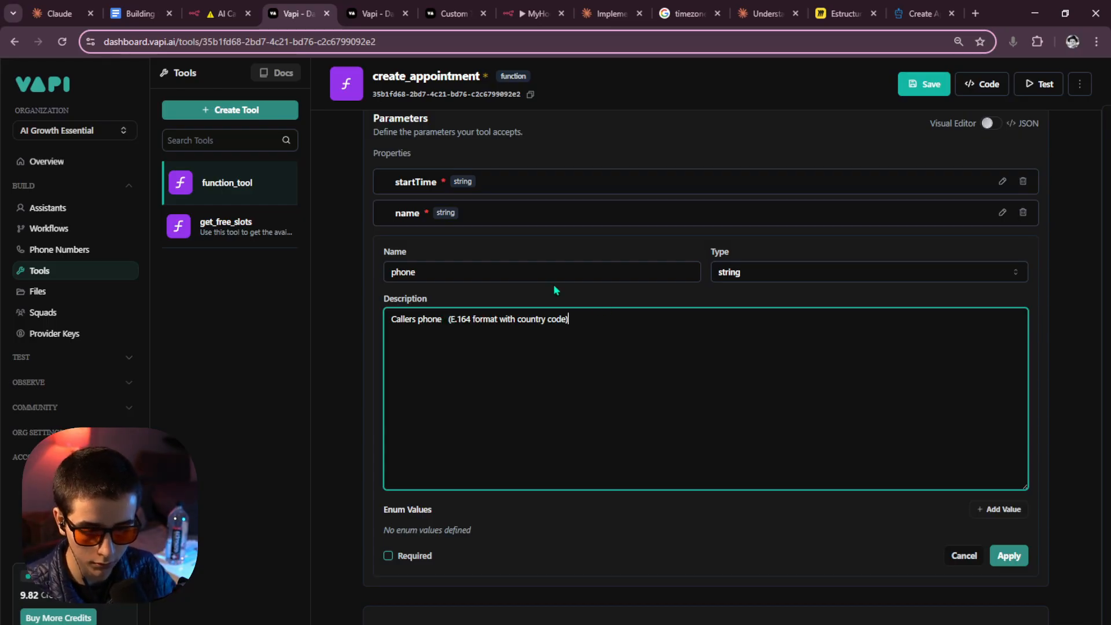
click(446, 321)
key(BackSpace)
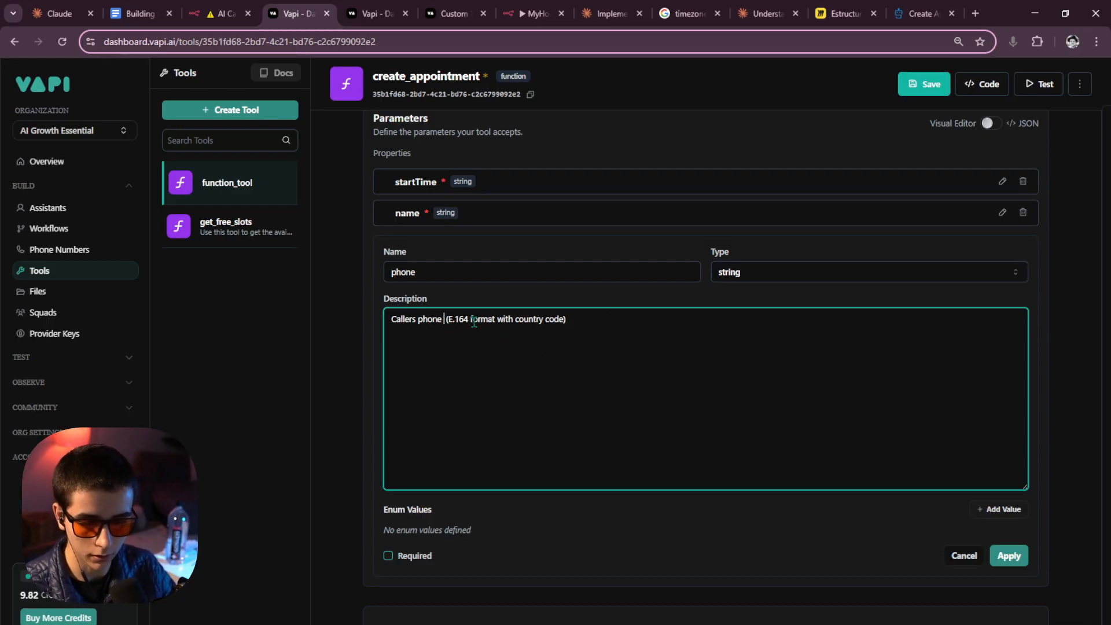
key(BackSpace)
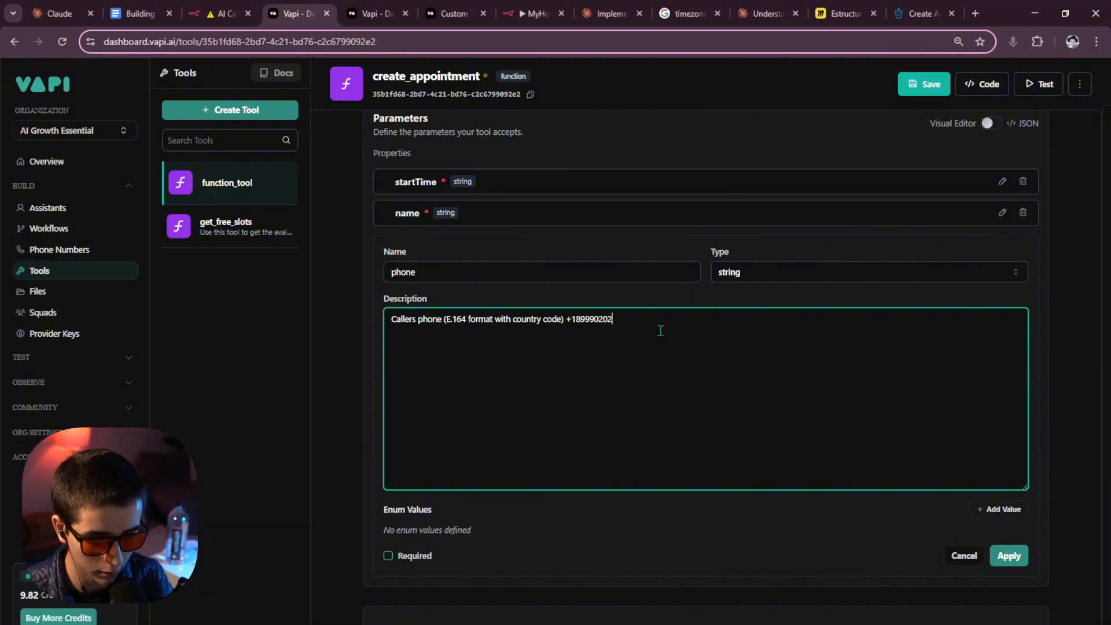
Adjust the sample phone number's digits and hyphens in the description.
drag(615, 324, 595, 326)
click(632, 320)
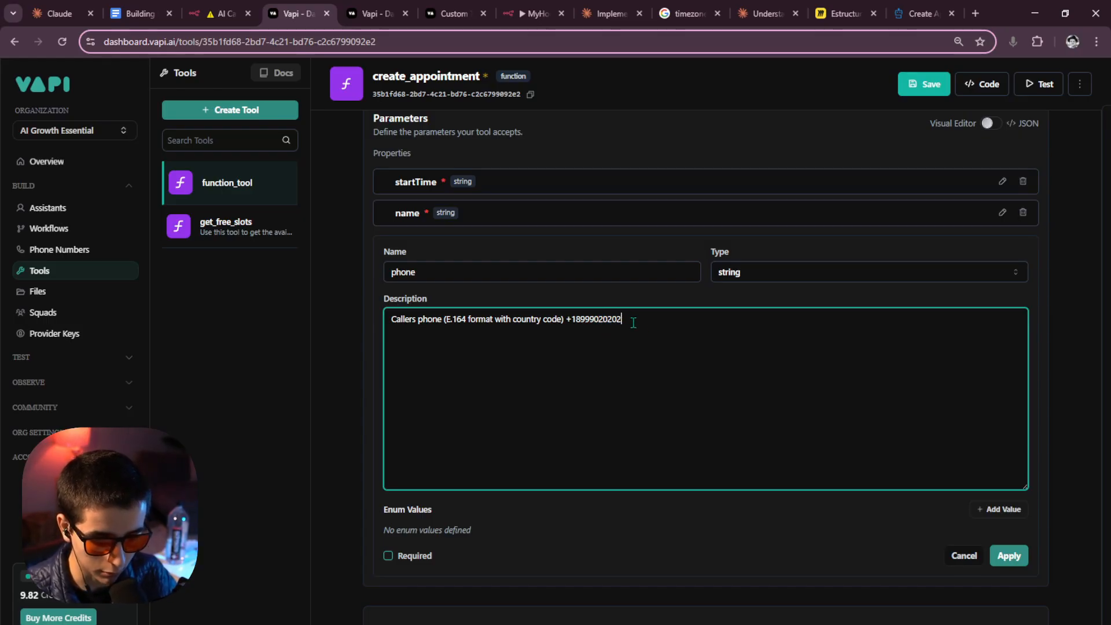
text(2)
drag(629, 322, 570, 325)
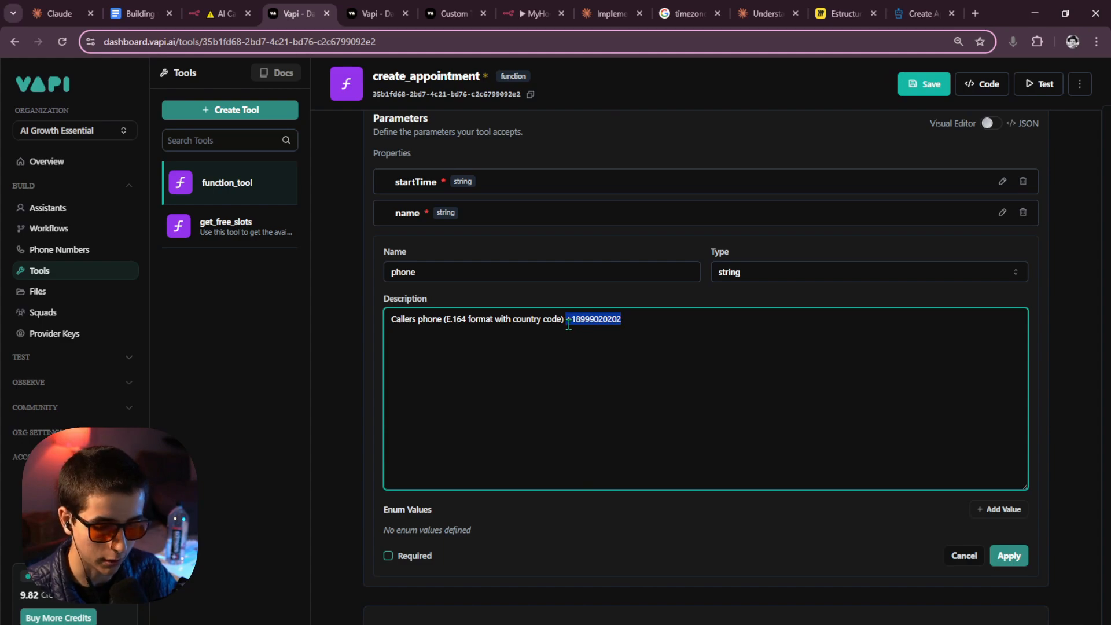
click(577, 324)
click(591, 324)
text(-)
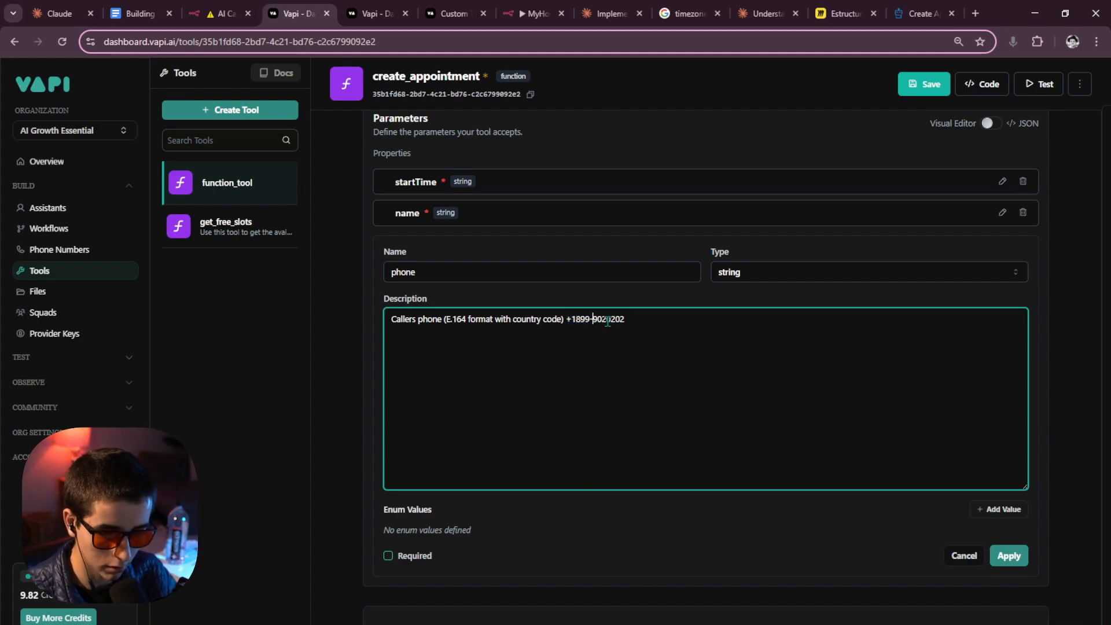
click(607, 325)
text(-)
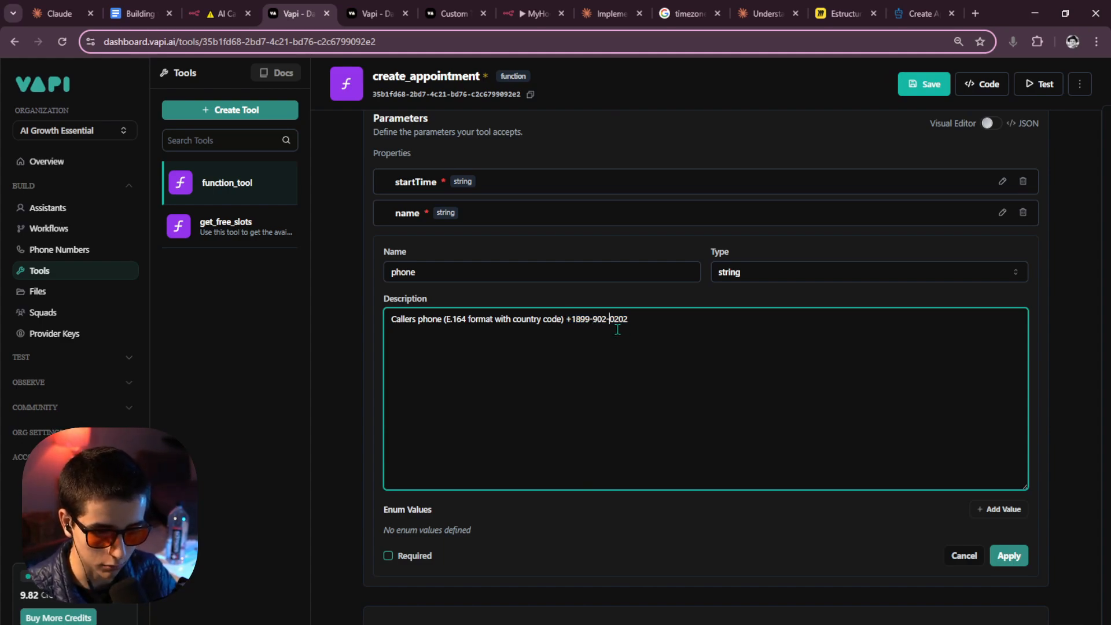
key(BackSpace)
click(594, 327)
key(BackSpace)
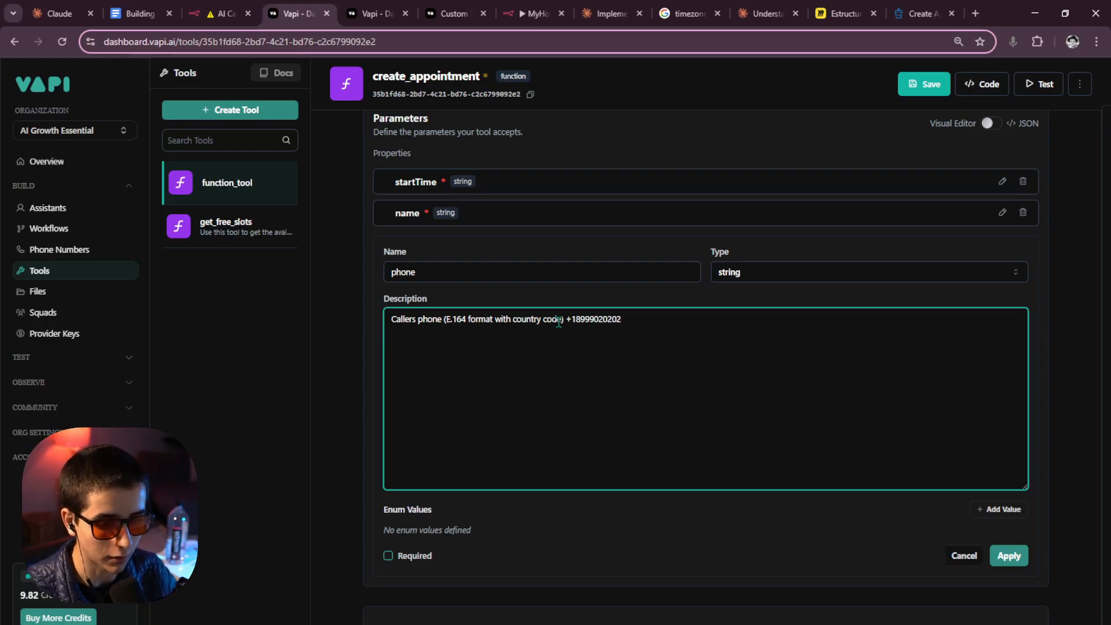
Delete the sample number, leaving 'Callers phone (E.164 format with country code)', and apply.
drag(559, 322, 447, 325)
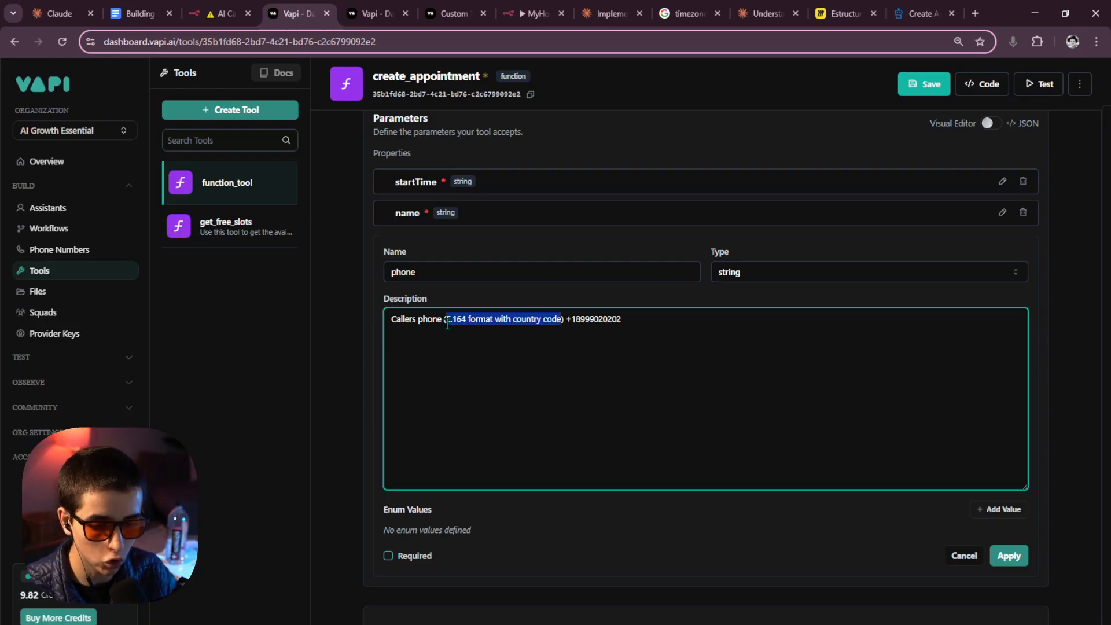
click(518, 344)
drag(639, 325, 572, 329)
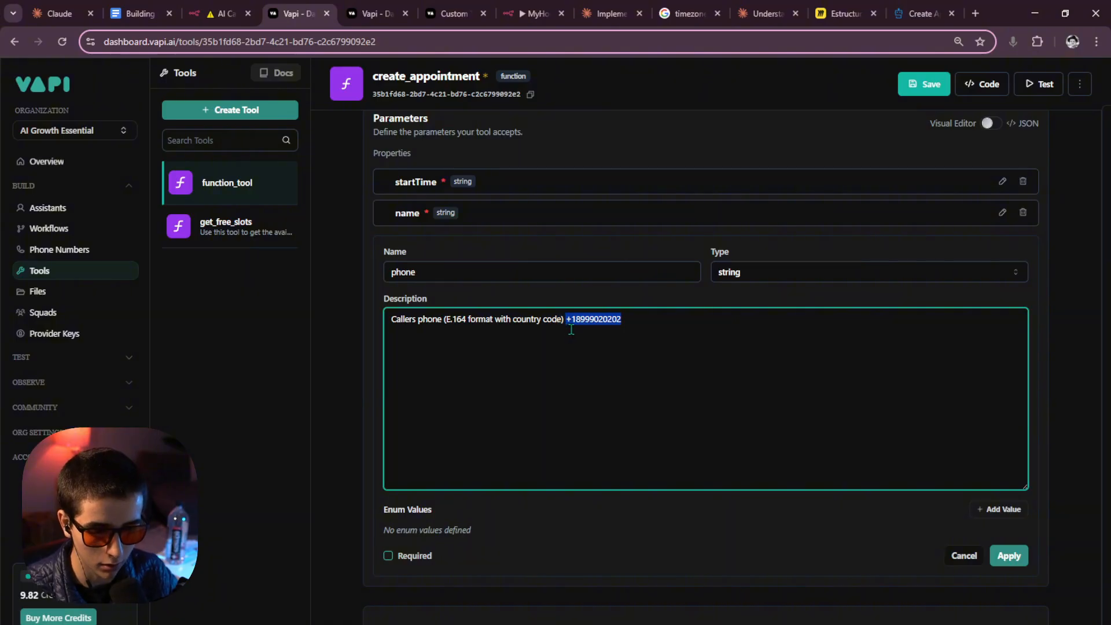
key(BackSpace)
scroll(596, 330, up, 2)
scroll(810, 521, down, 2)
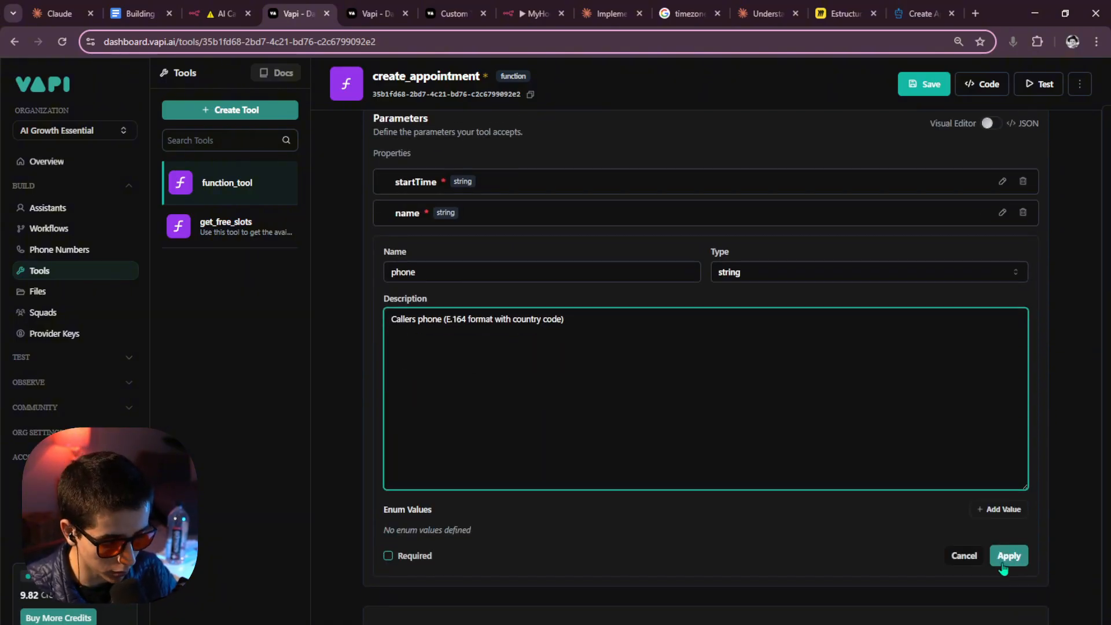
click(1005, 557)
Mark the phone parameter of create_appointment as required.
scroll(583, 397, up, 4)
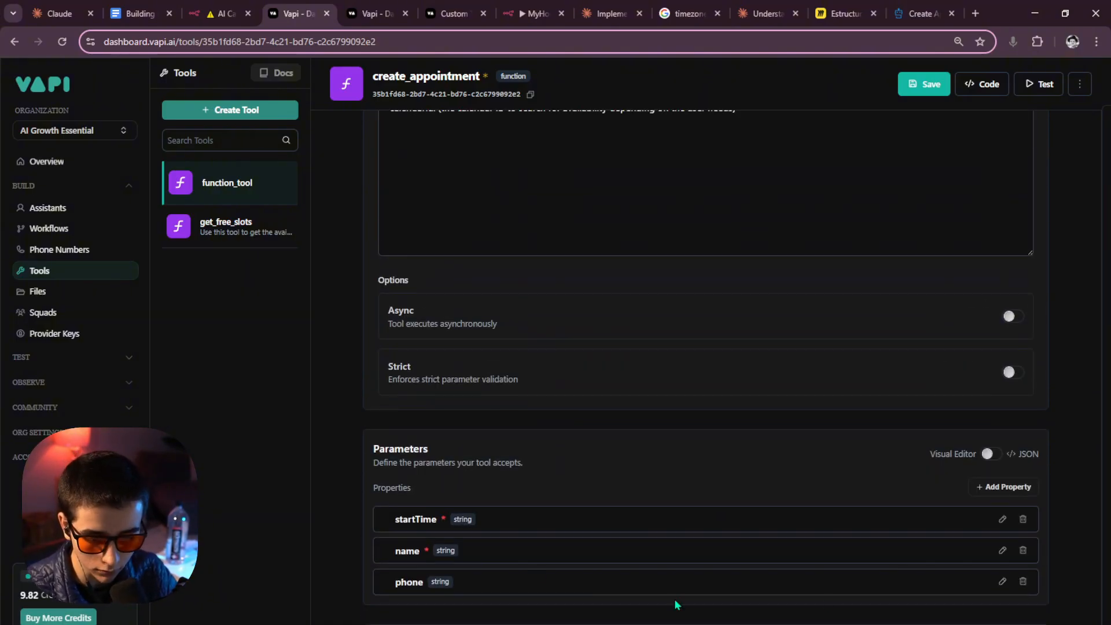
click(1003, 582)
scroll(553, 517, down, 5)
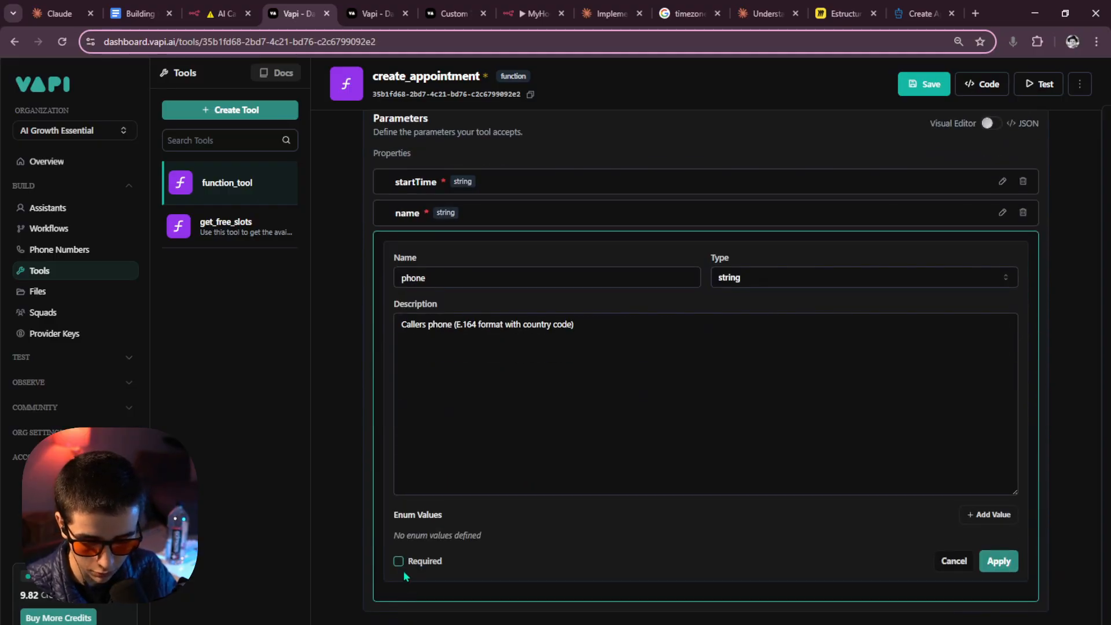
click(399, 561)
click(998, 561)
Add a new parameter named email with the pasted caller-email description.
scroll(513, 353, up, 6)
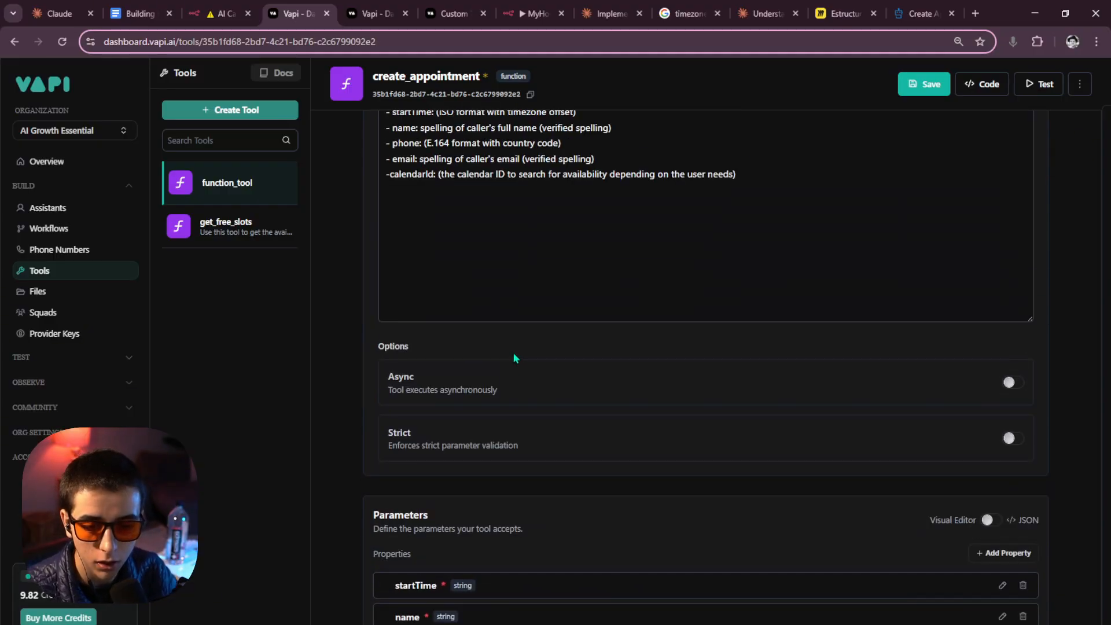
scroll(513, 353, up, 3)
drag(392, 358, 596, 358)
key(ctrl+c)
scroll(580, 400, down, 5)
scroll(511, 402, down, 5)
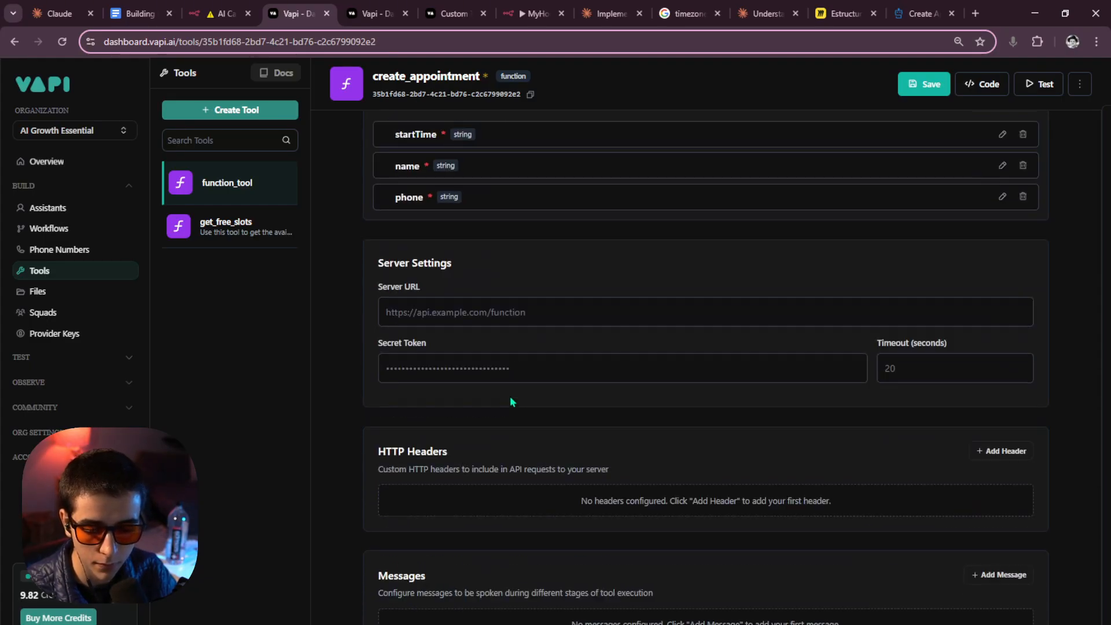
scroll(510, 387, up, 2)
click(978, 223)
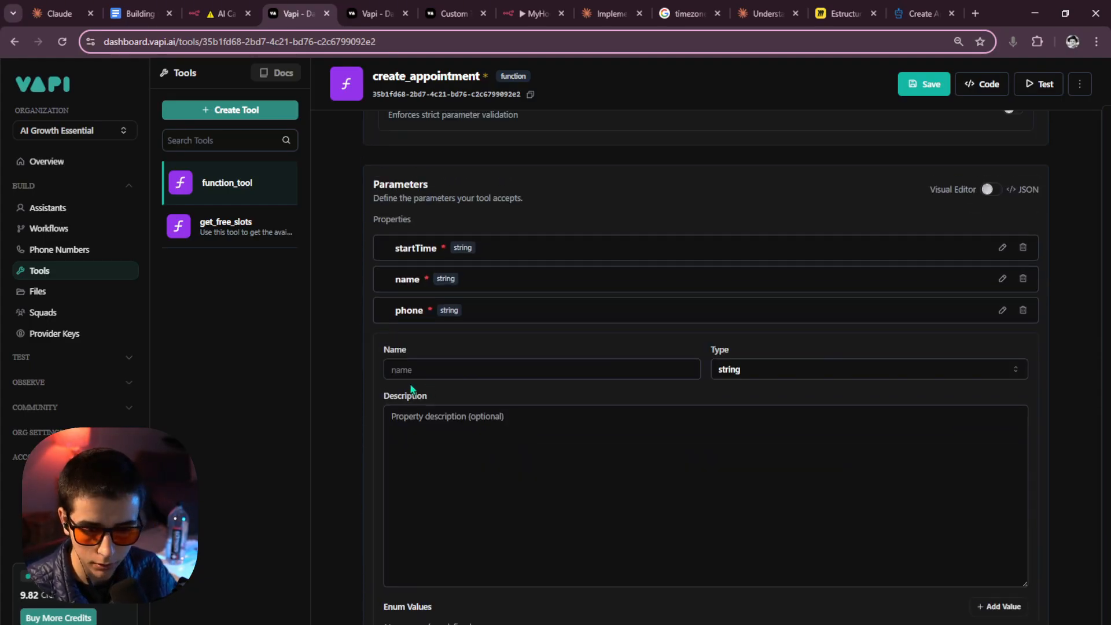
click(413, 422)
key(ctrl+v)
drag(414, 416, 392, 418)
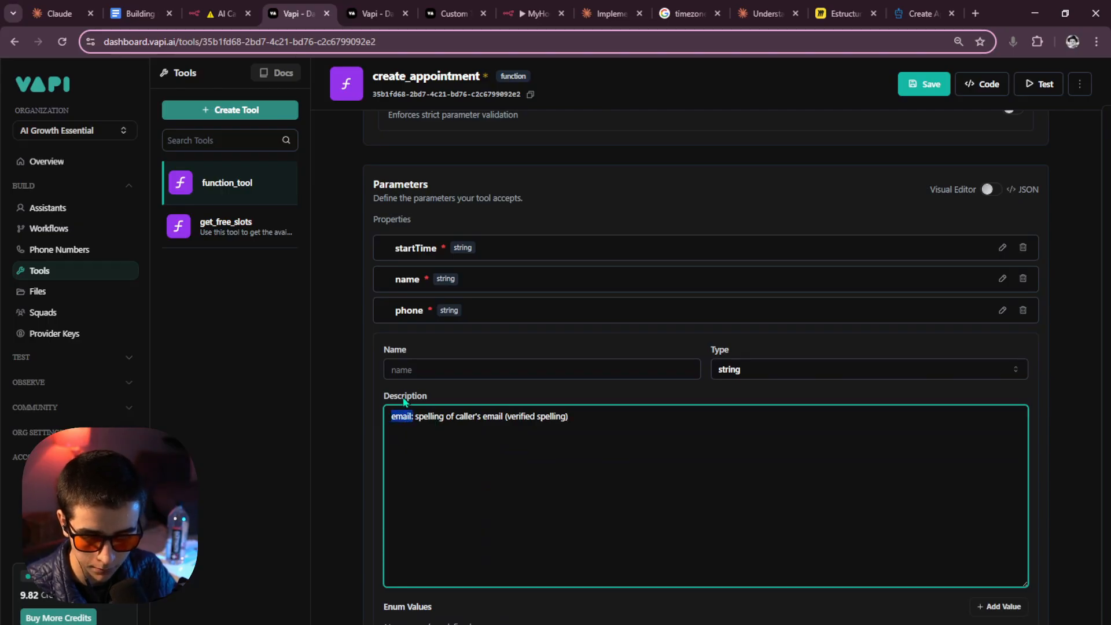
click(424, 370)
text(email)
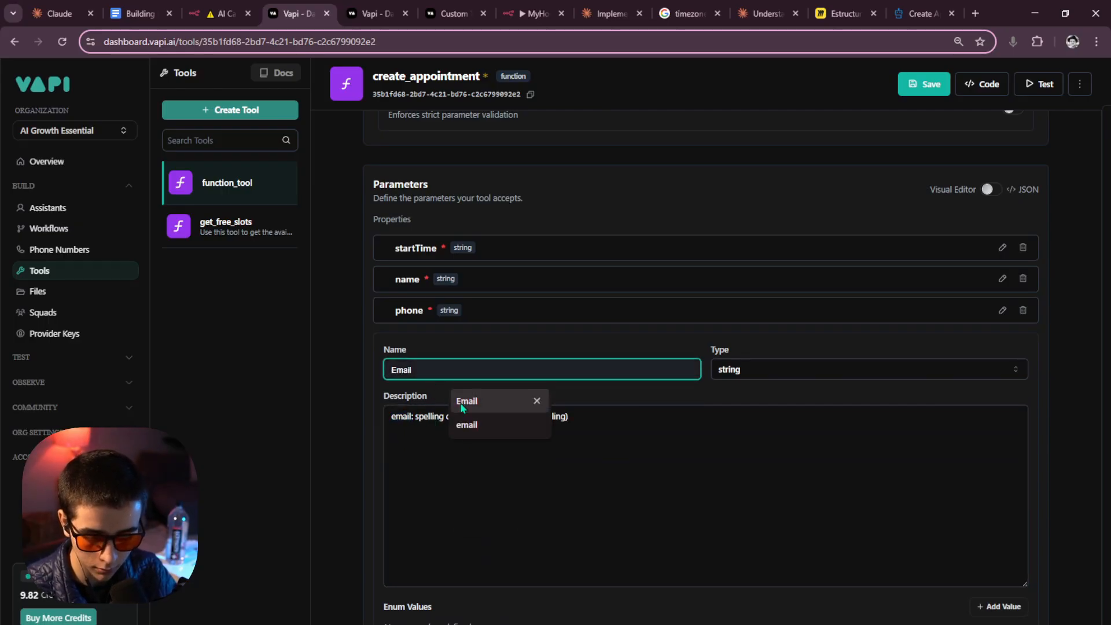
key(Tab)
key(BackSpace)
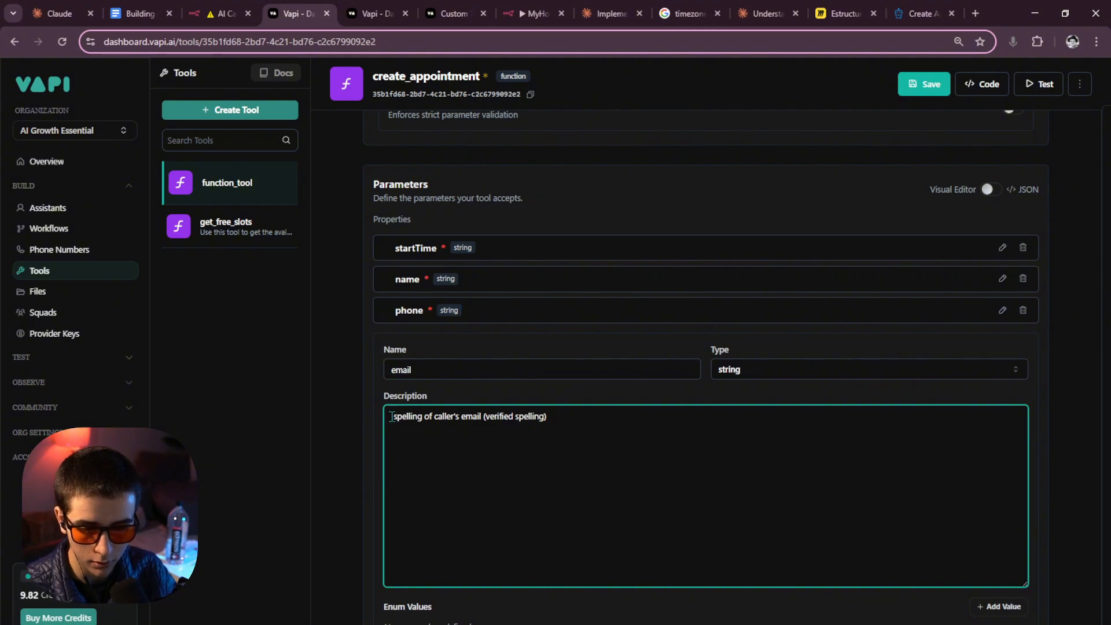
Tidy the email description to the caller's verified email spelling and apply the parameter.
click(394, 369)
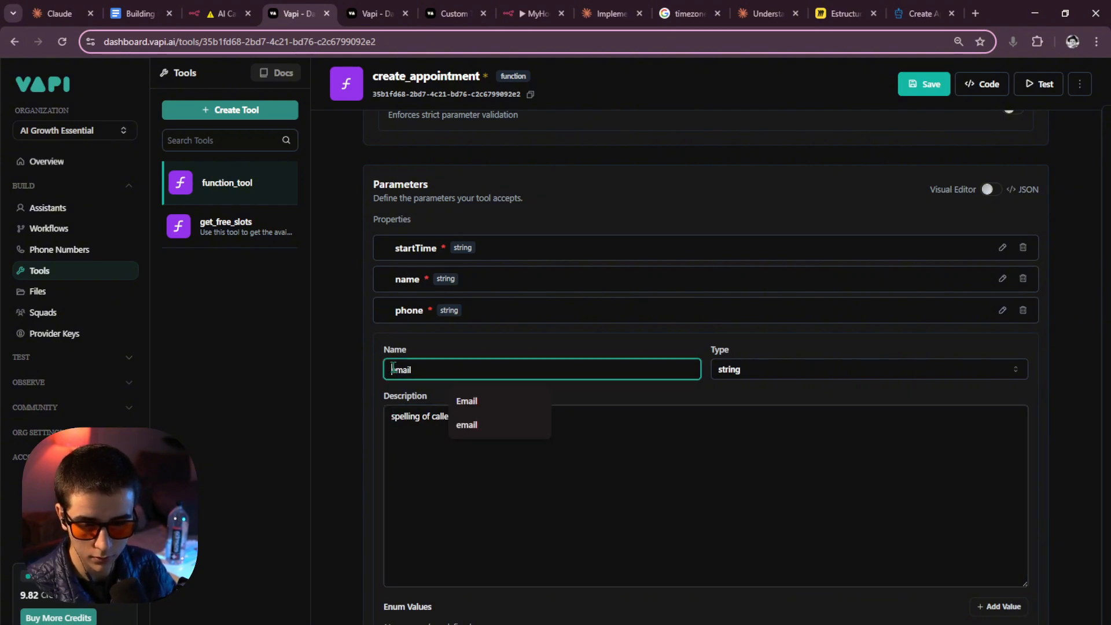
click(393, 433)
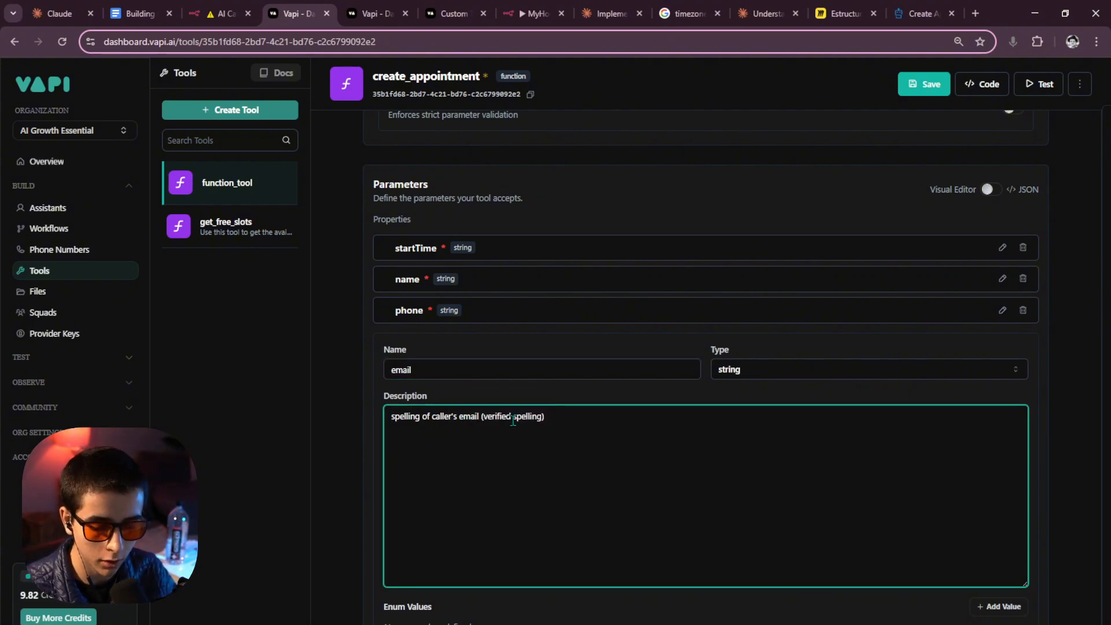
click(547, 416)
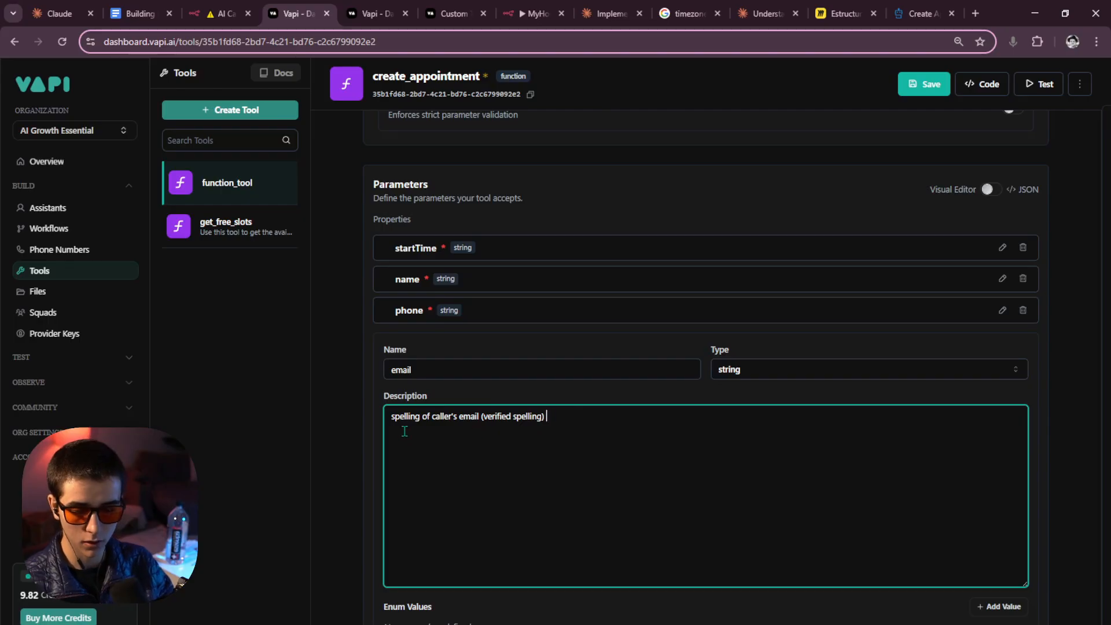
scroll(816, 452, down, 3)
scroll(1010, 457, up, 3)
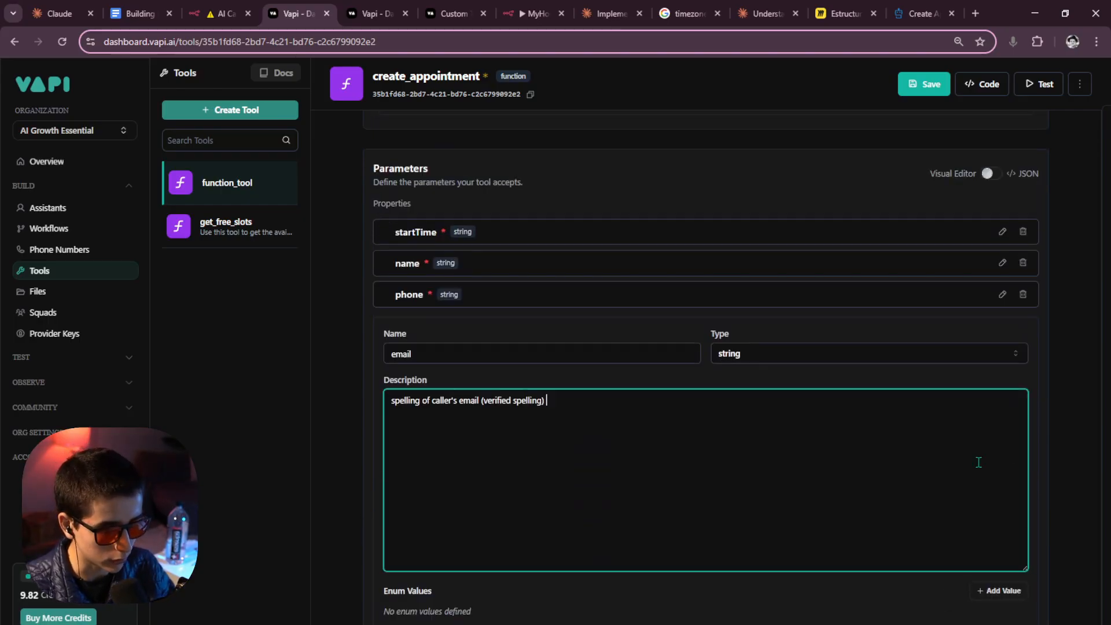
scroll(705, 440, down, 2)
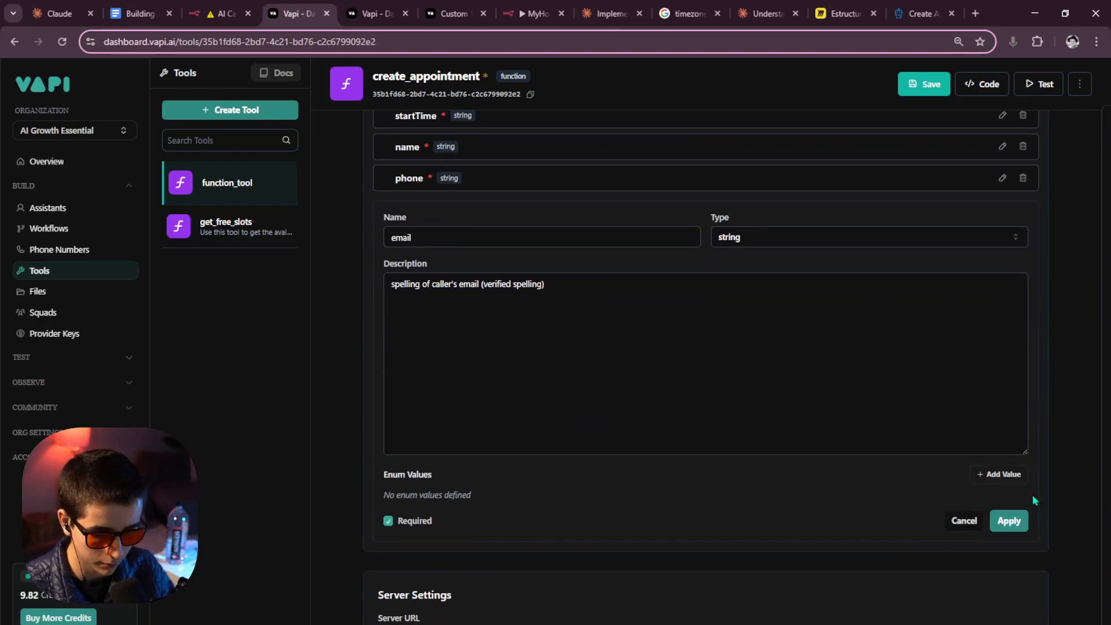
click(393, 286)
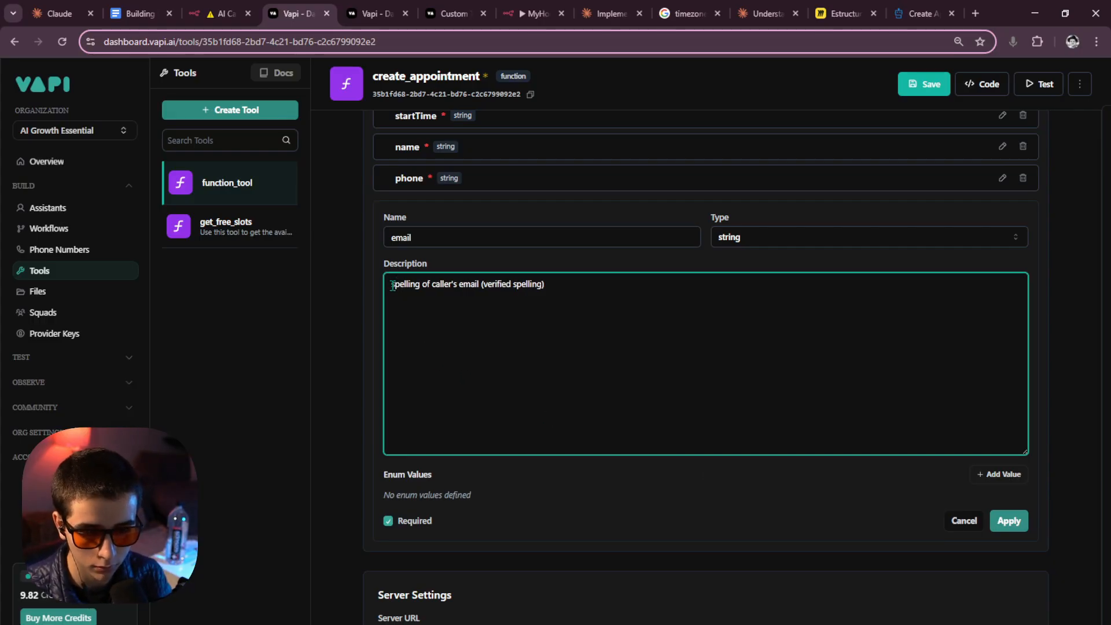
text(Compl)
key(BackSpace)
key(BackSpace)
key(BackSpace)
key(BackSpace)
key(BackSpace)
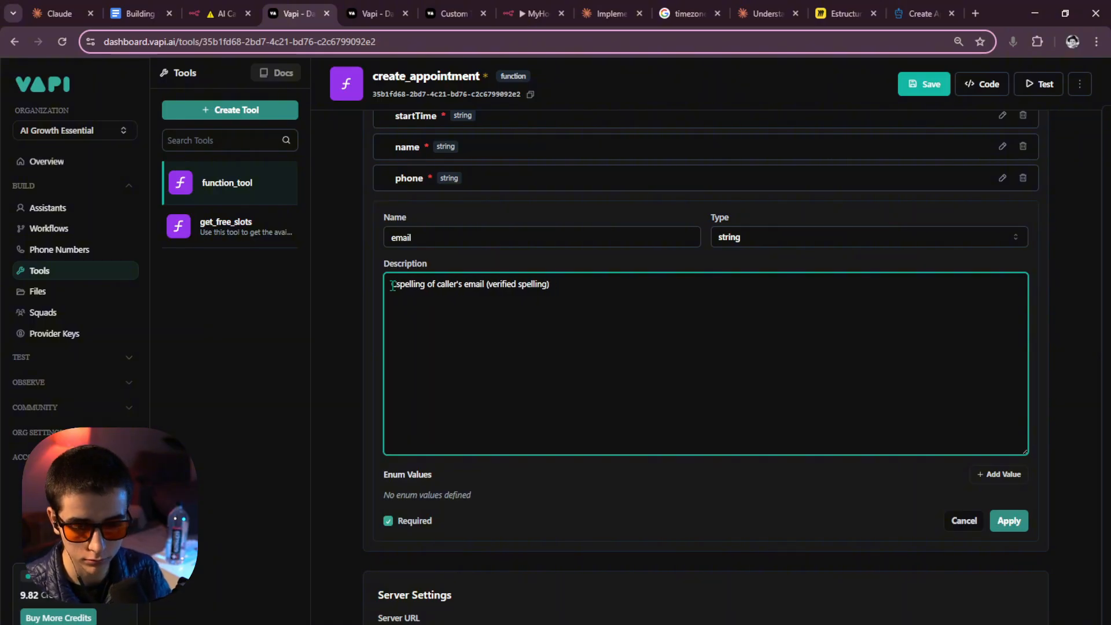
key(Delete)
click(1009, 522)
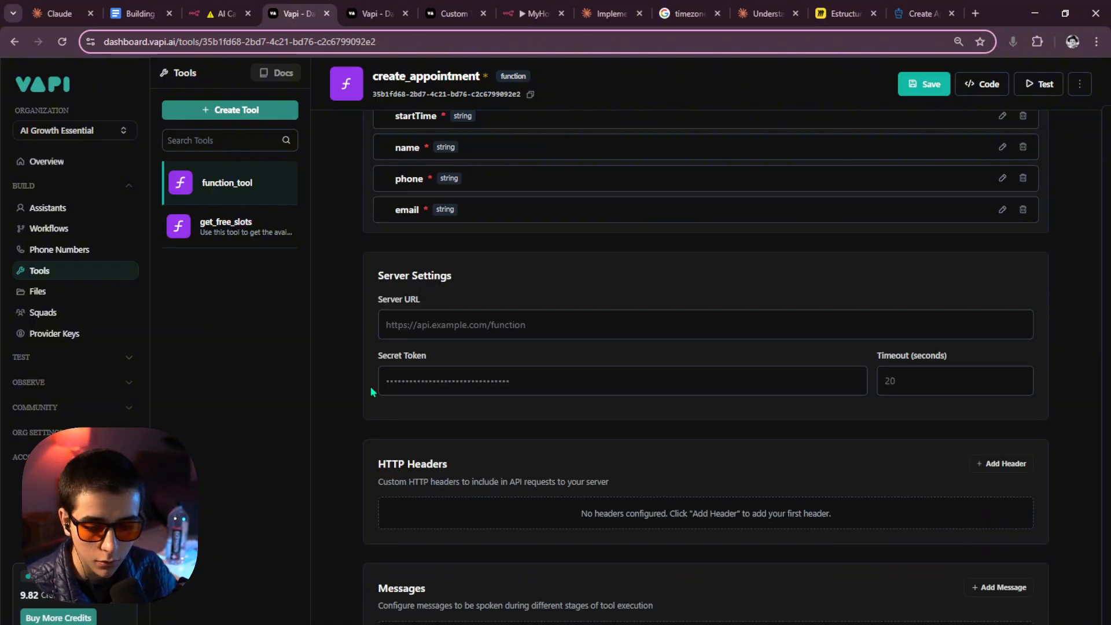
Select the calendarId explanation in the tool description and save create_appointment.
scroll(429, 479, up, 5)
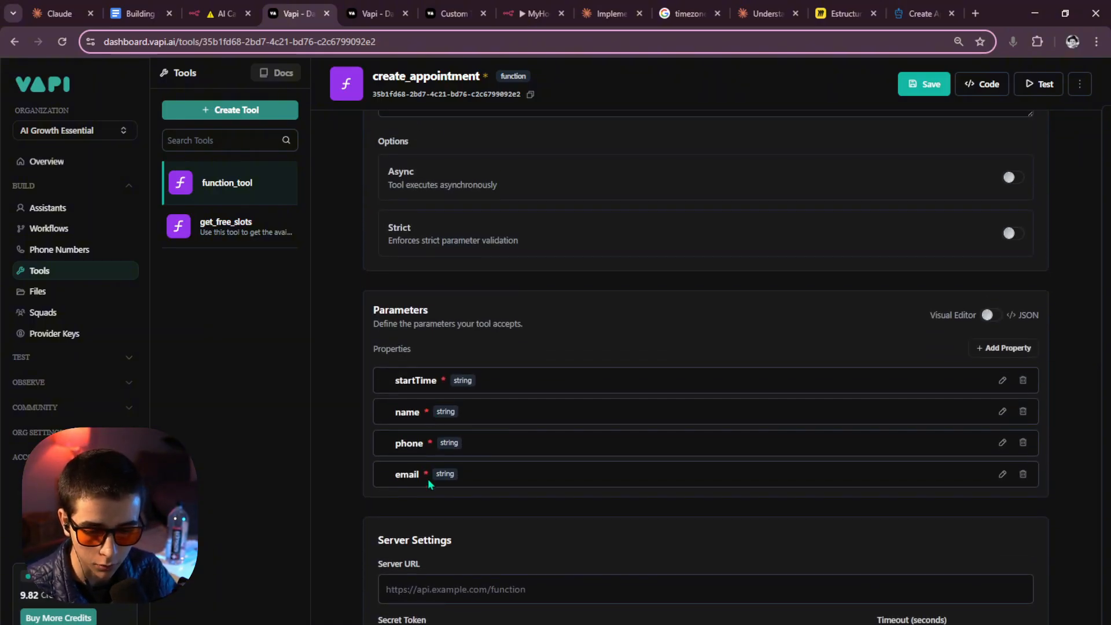
scroll(421, 478, up, 7)
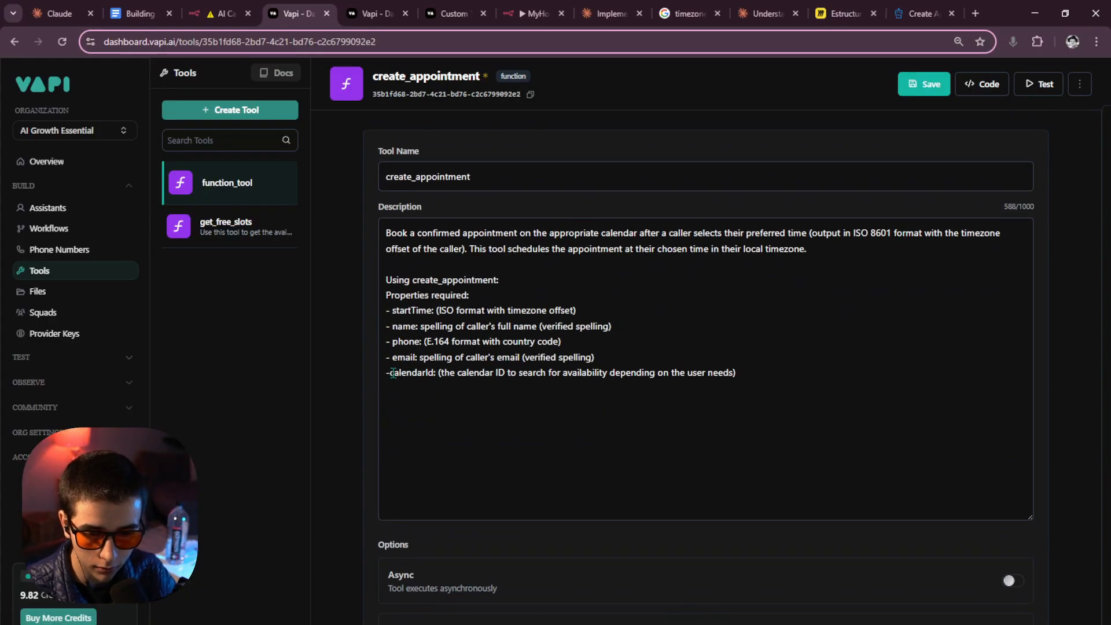
drag(393, 373, 634, 374)
click(433, 373)
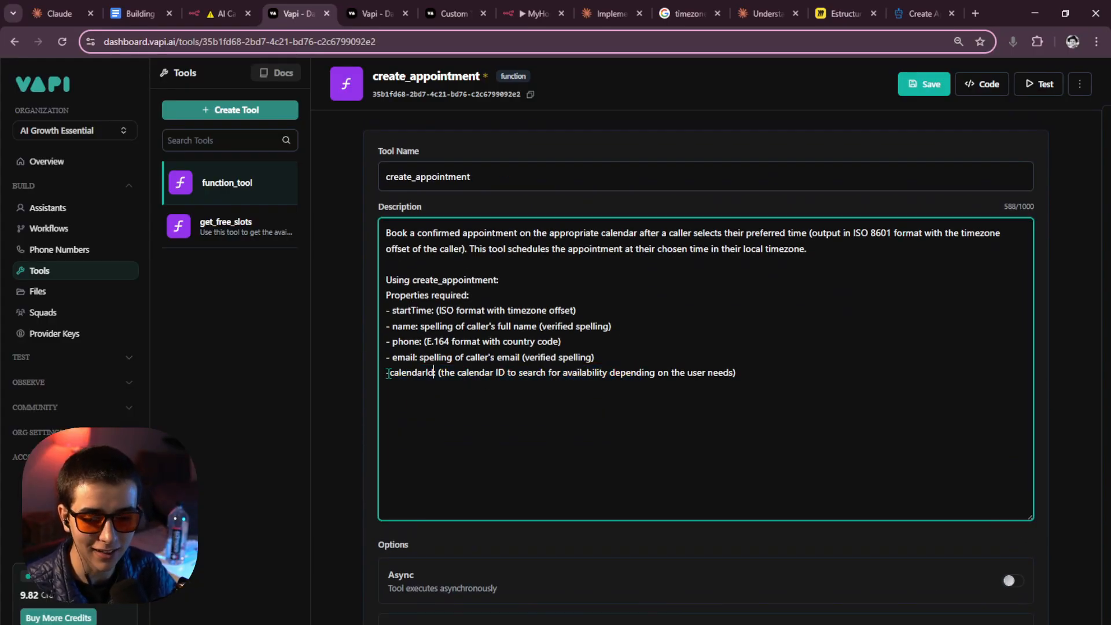
drag(389, 373, 731, 374)
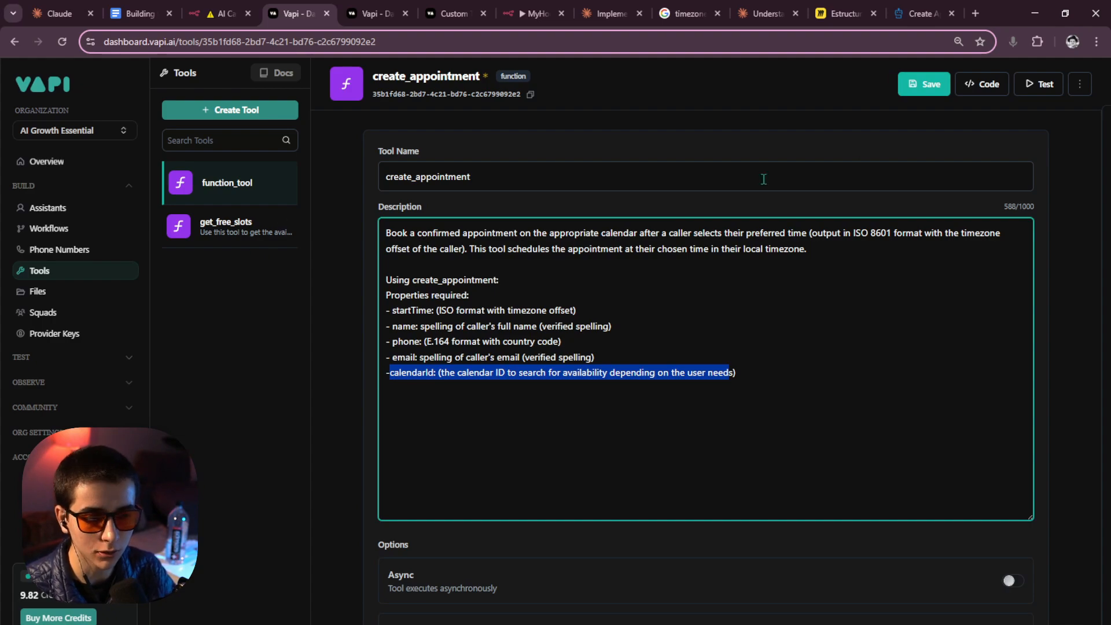
click(925, 83)
Review the calendarId parameter of get_free_slots, then return to create_appointment.
click(257, 232)
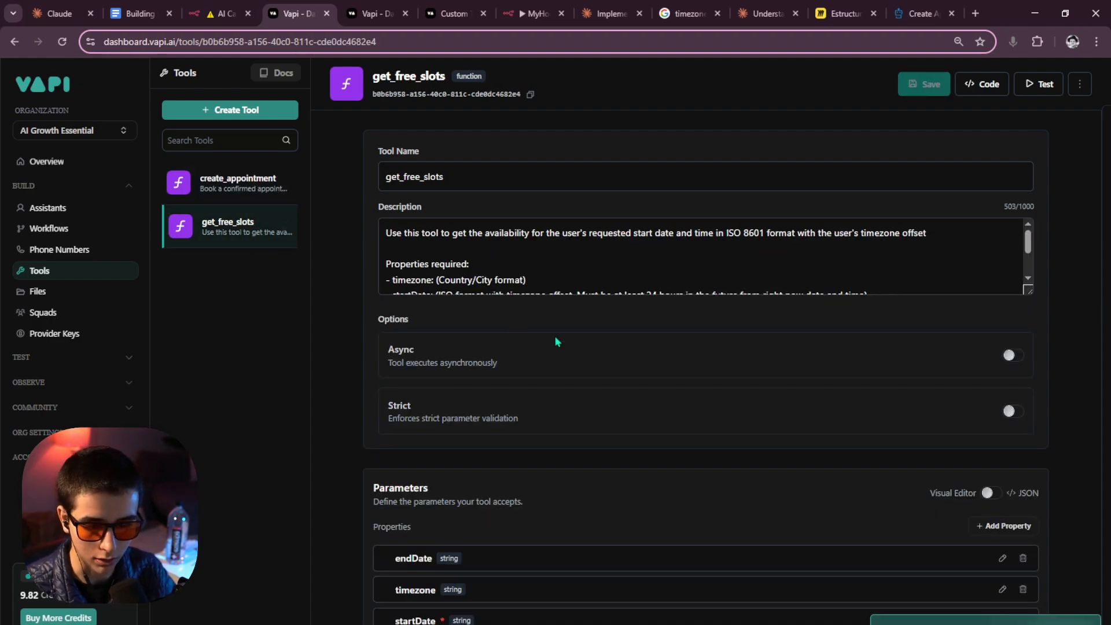
scroll(556, 341, down, 5)
click(979, 320)
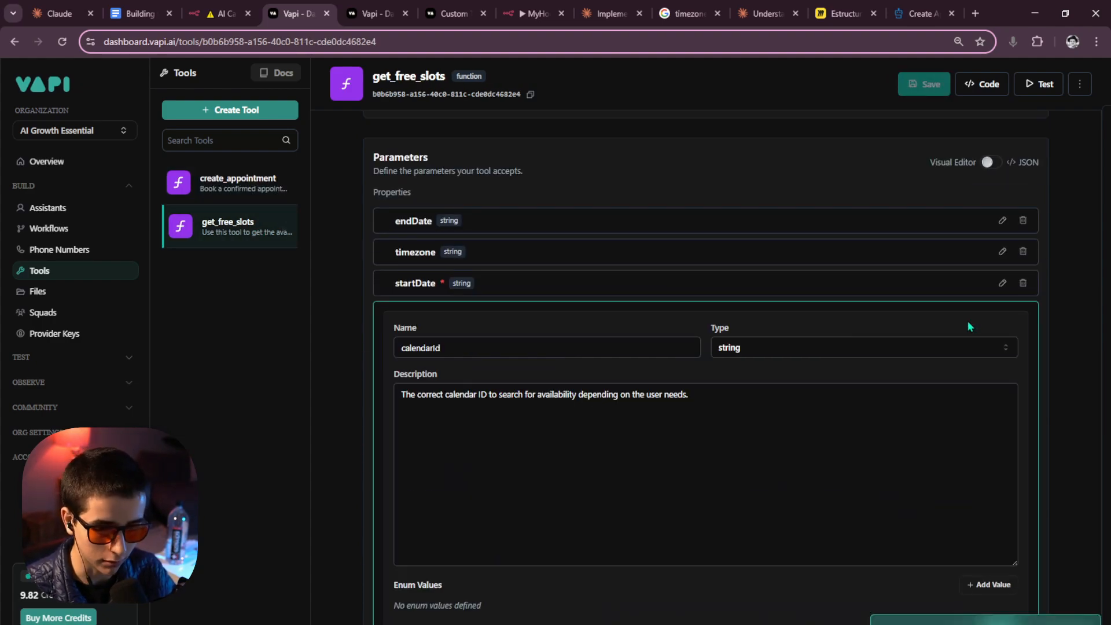
double_click(496, 347)
key(ctrl+c)
click(240, 194)
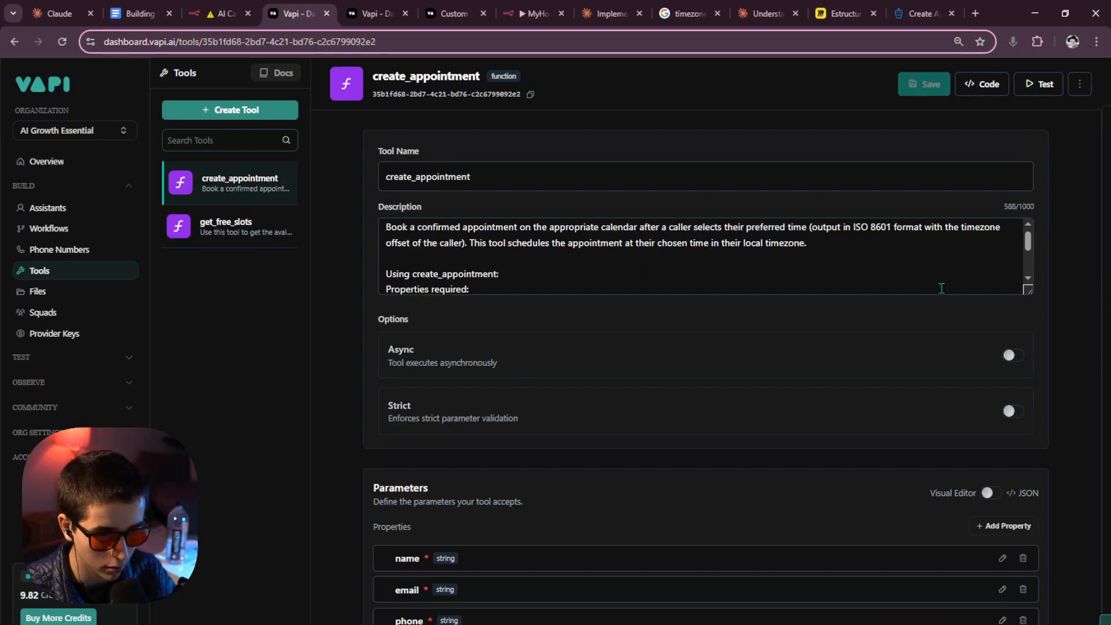
scroll(942, 288, down, 5)
Copy the calendarId description from get_free_slots for reuse in create_appointment.
click(1004, 323)
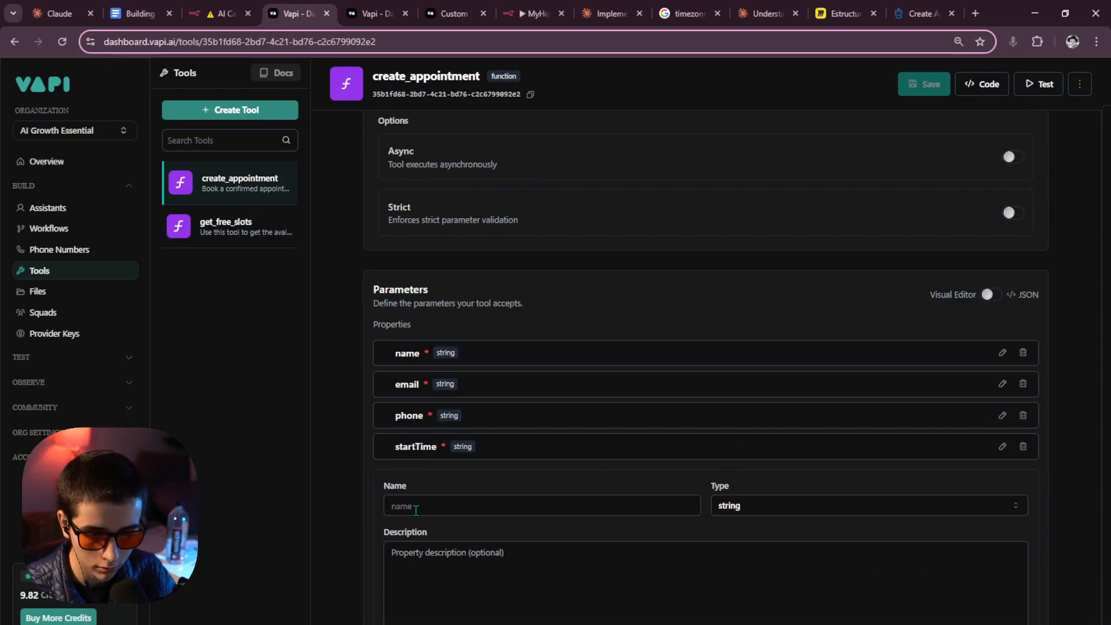
click(416, 510)
key(ctrl+v)
click(282, 226)
scroll(495, 375, down, 5)
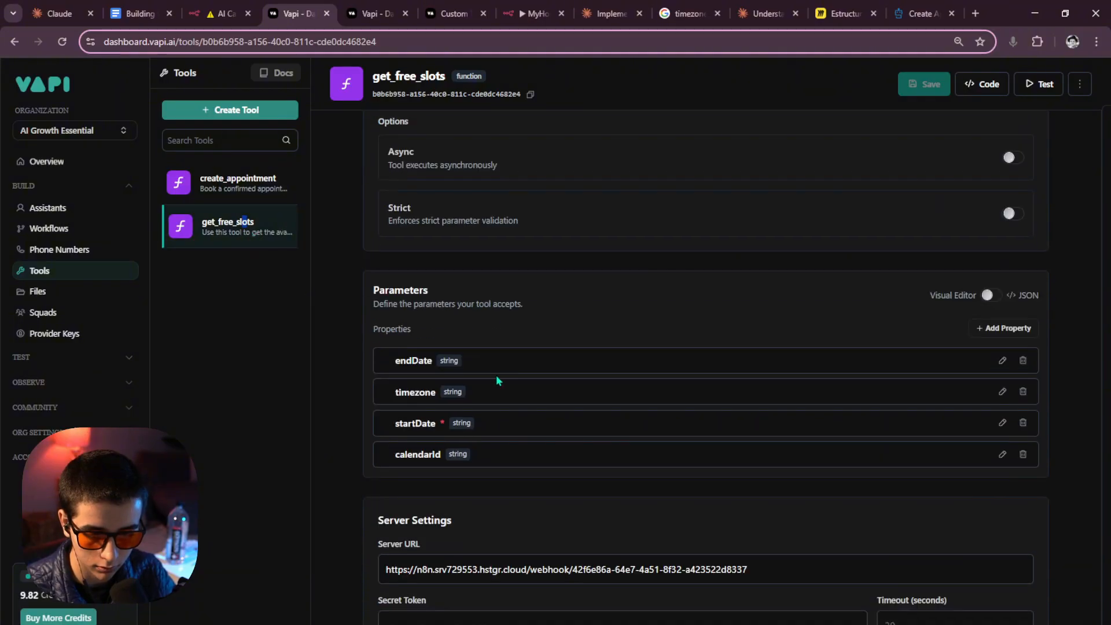
click(1002, 448)
drag(715, 522, 315, 501)
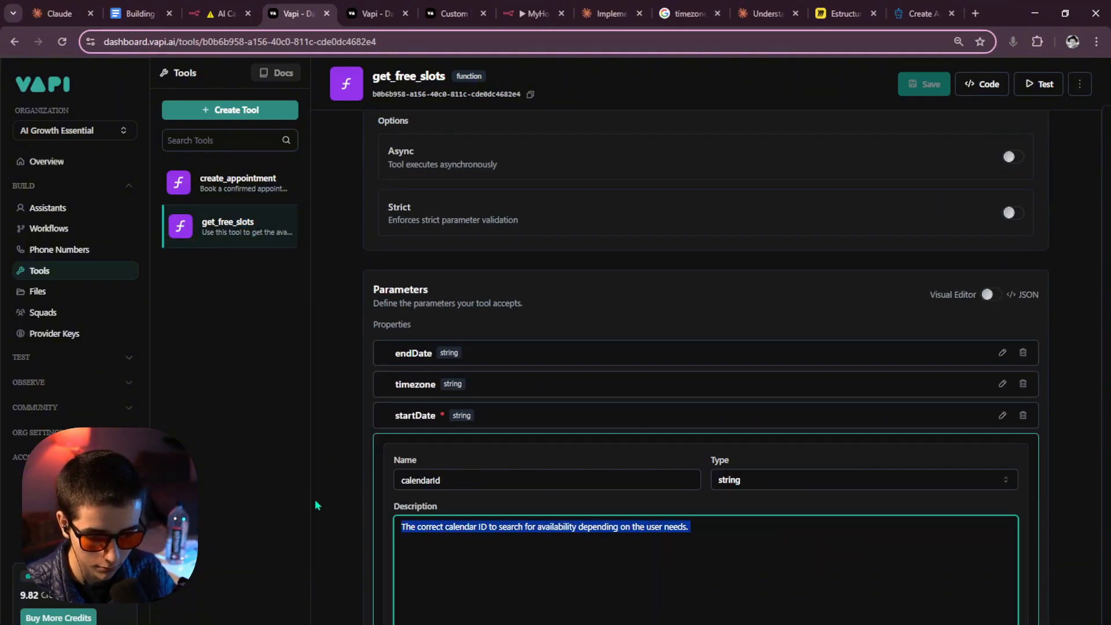
click(240, 183)
scroll(531, 492, down, 5)
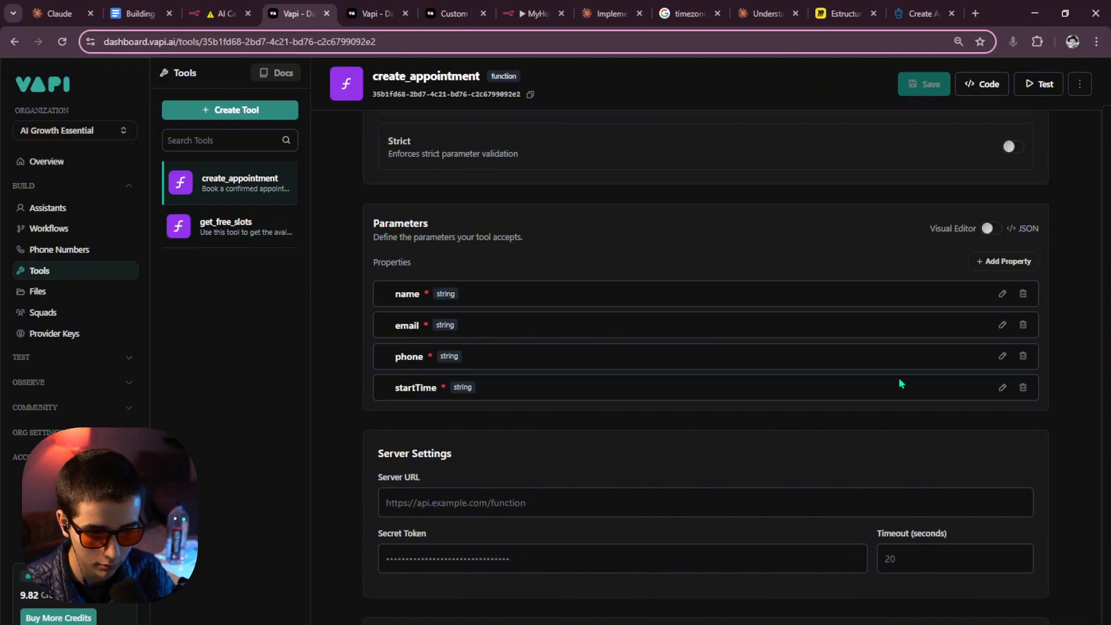
Review the existing startTime and phone parameters of create_appointment.
click(1003, 388)
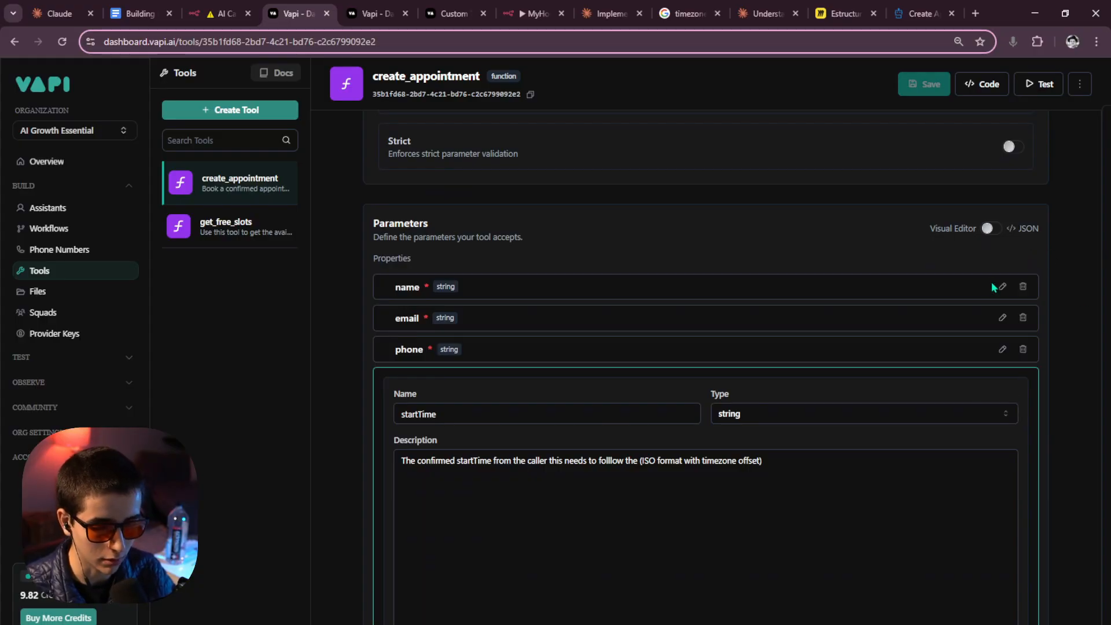
click(1003, 350)
scroll(1001, 369, down, 4)
scroll(998, 363, up, 6)
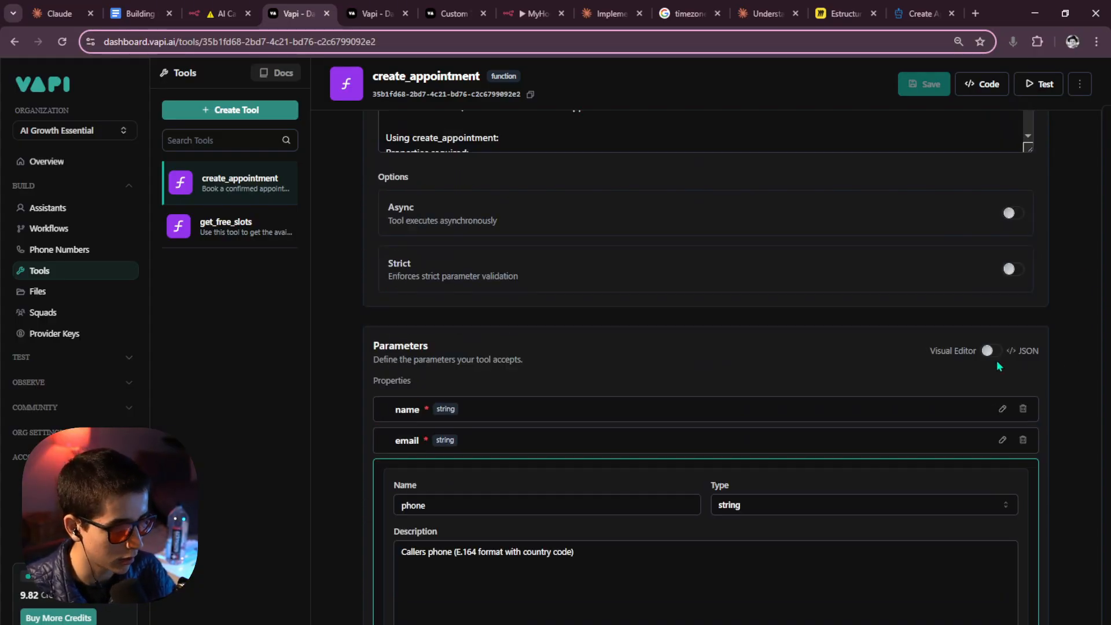
scroll(996, 362, down, 3)
scroll(997, 363, down, 5)
click(955, 273)
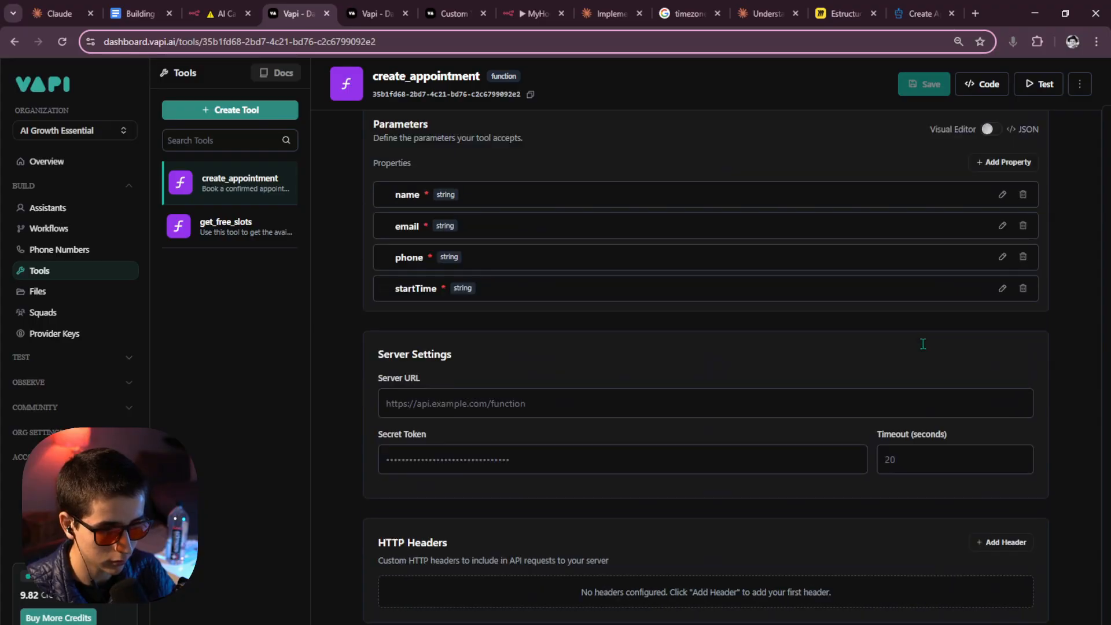
scroll(984, 364, up, 6)
scroll(987, 371, down, 2)
Add a new parameter named calendarId with the pasted calendar description.
click(1006, 375)
scroll(478, 452, down, 3)
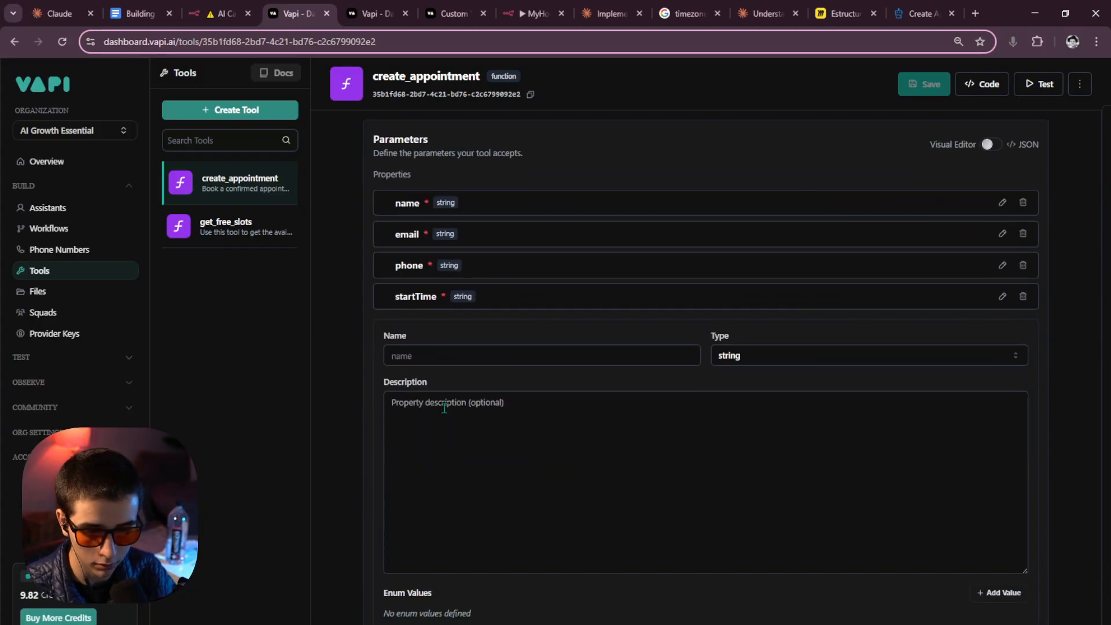
click(441, 408)
text(The correct calendar ID to search for availability depending on the user needs.)
drag(478, 403, 435, 402)
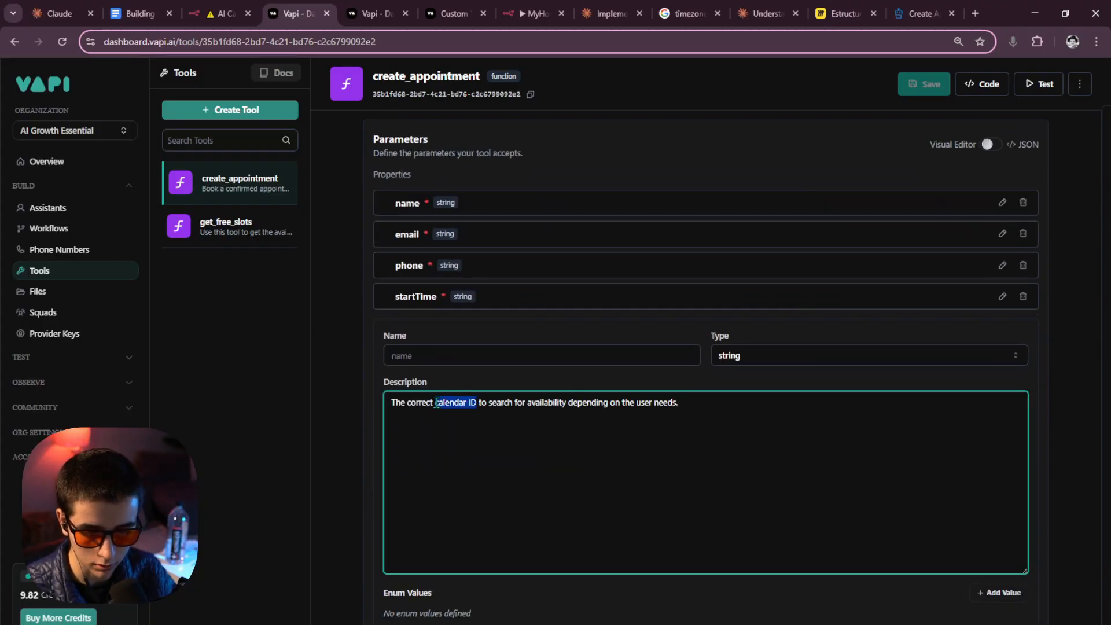
click(447, 356)
text(calendar ID)
key(BackSpace)
key(BackSpace)
key(BackSpace)
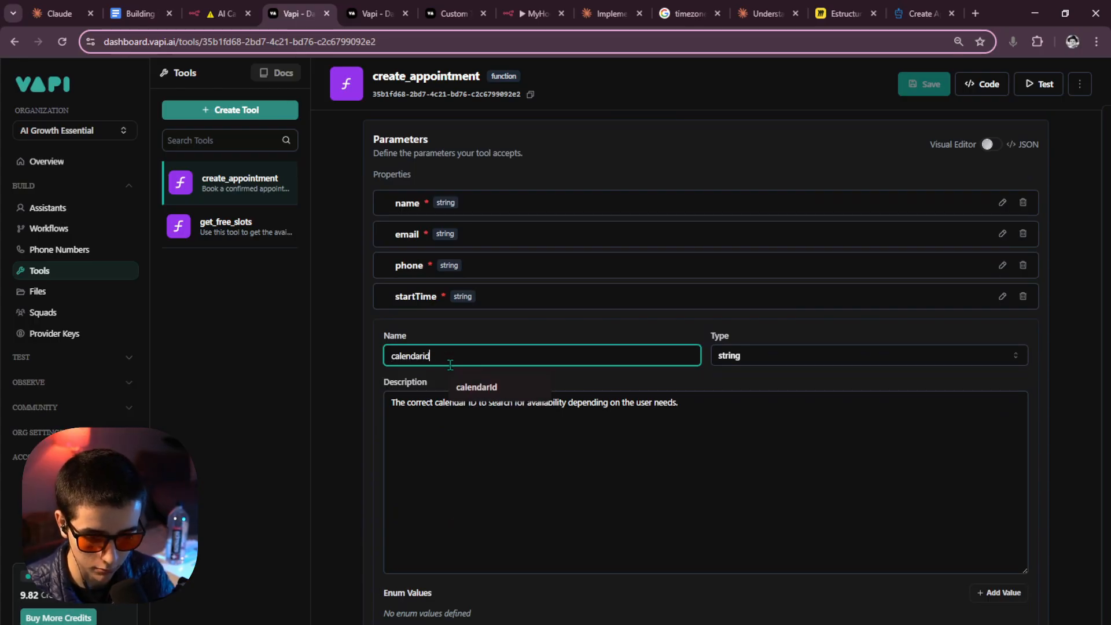
click(553, 451)
scroll(498, 394, up, 6)
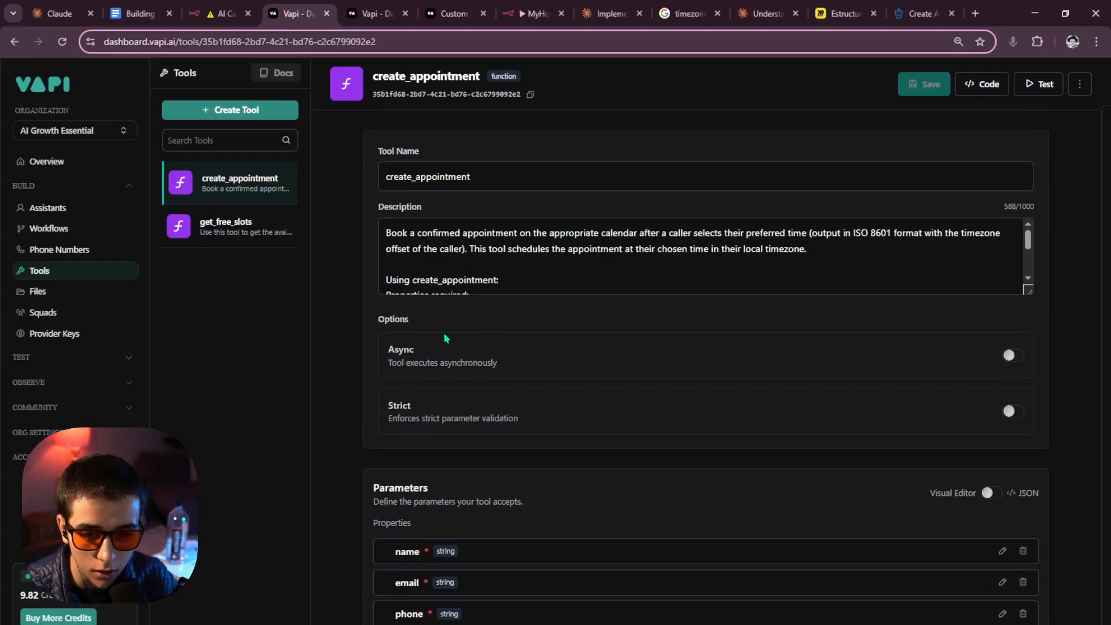
scroll(485, 261, down, 3)
scroll(458, 313, down, 6)
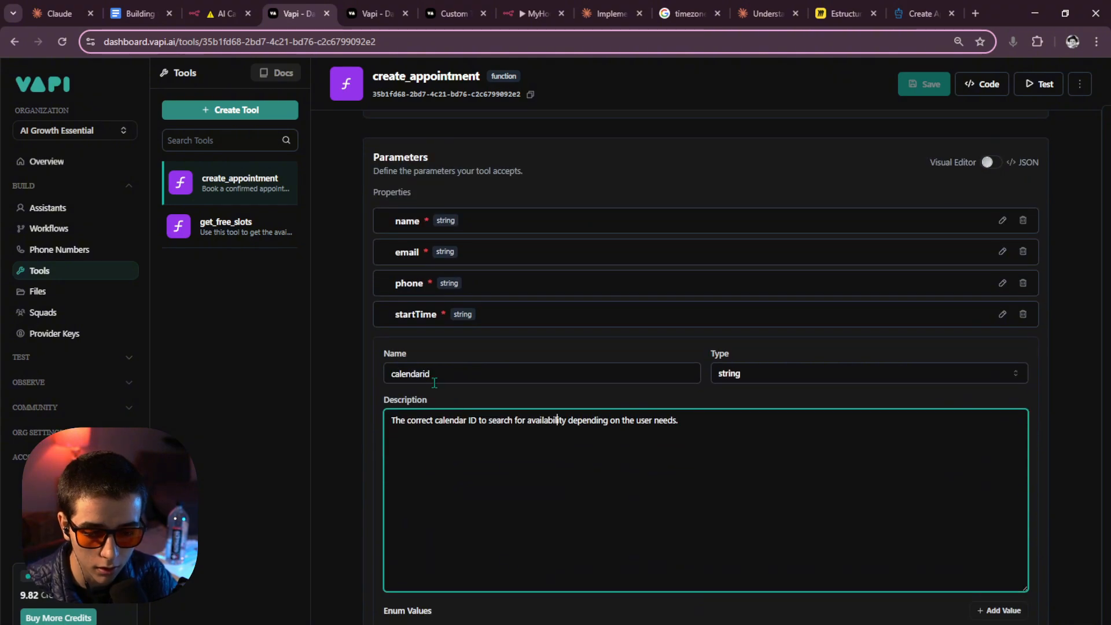
click(430, 375)
text(Id)
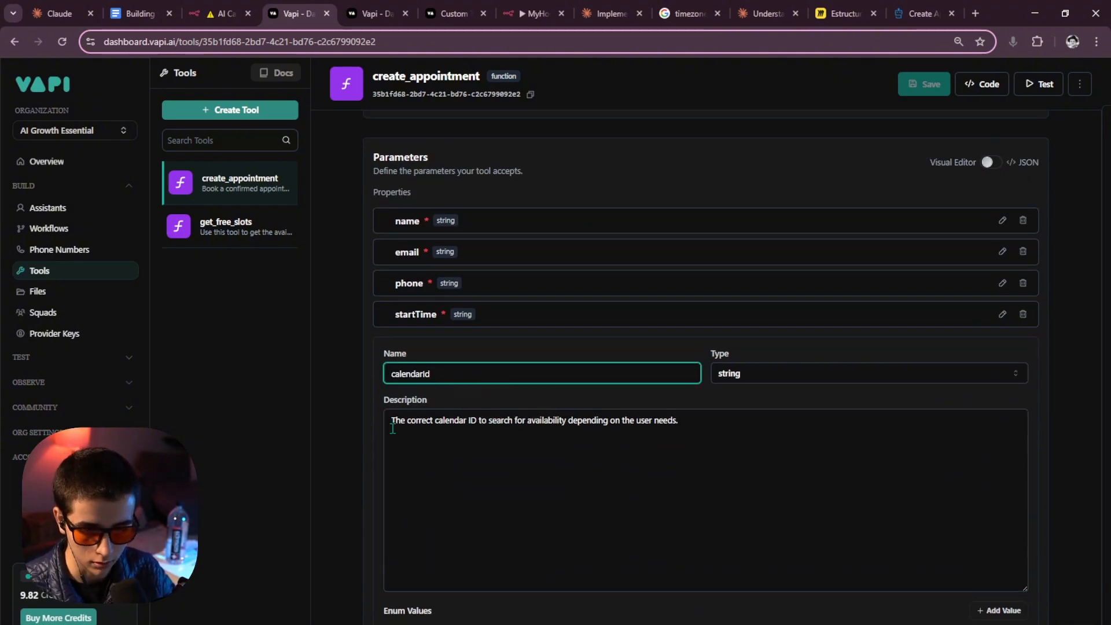
Make calendarId required, apply it, and save the create_appointment tool.
drag(393, 429, 680, 433)
click(663, 455)
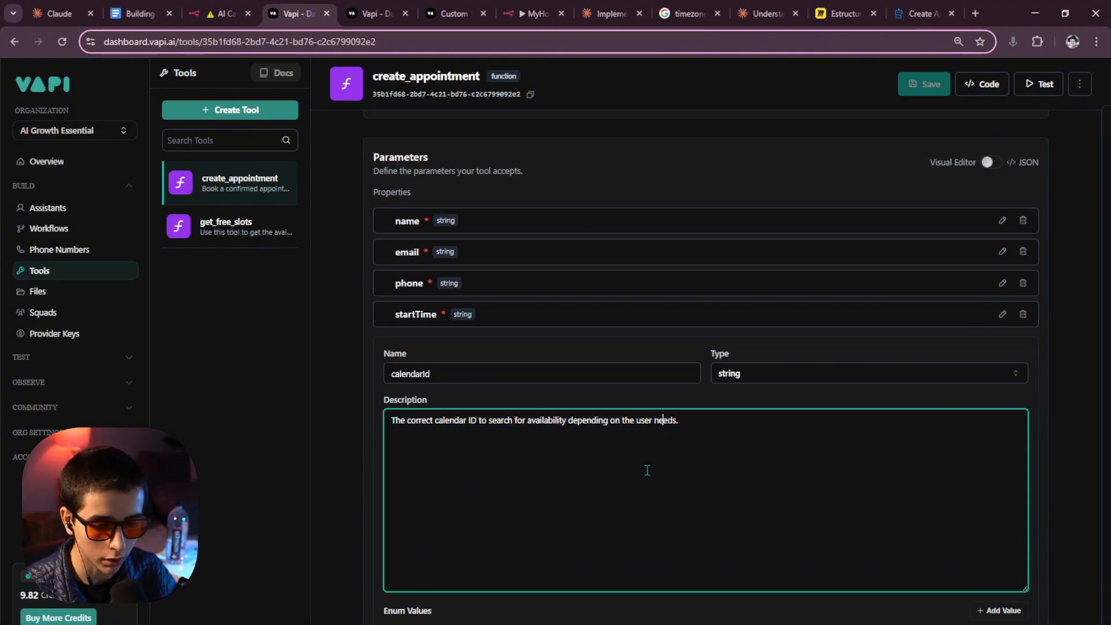
scroll(688, 430, down, 1)
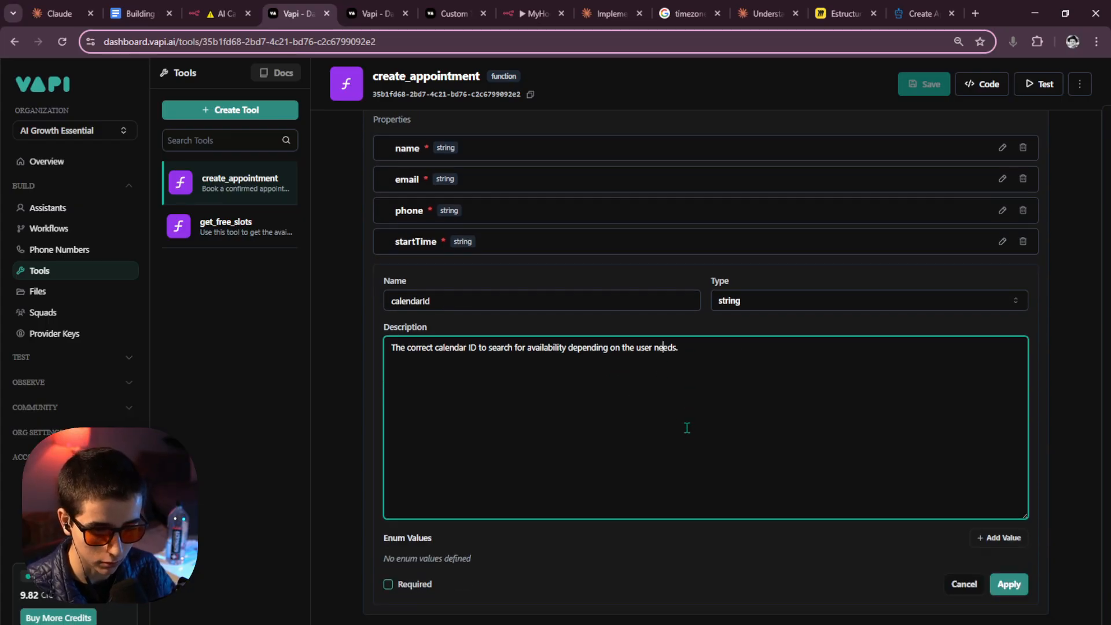
scroll(687, 428, down, 1)
click(387, 525)
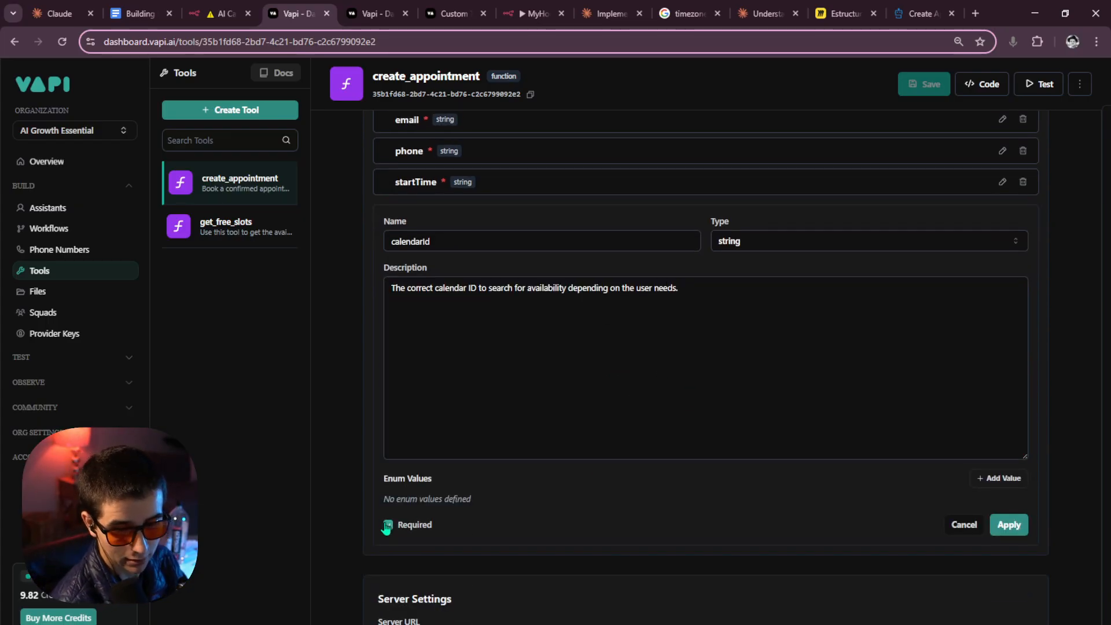
click(1009, 524)
click(925, 84)
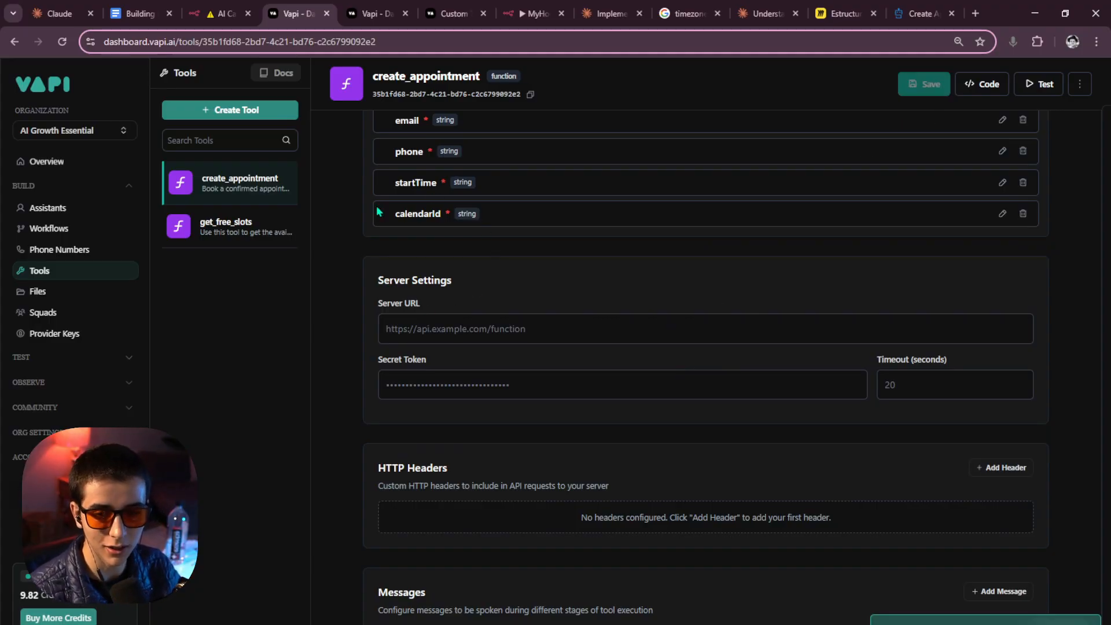
click(410, 329)
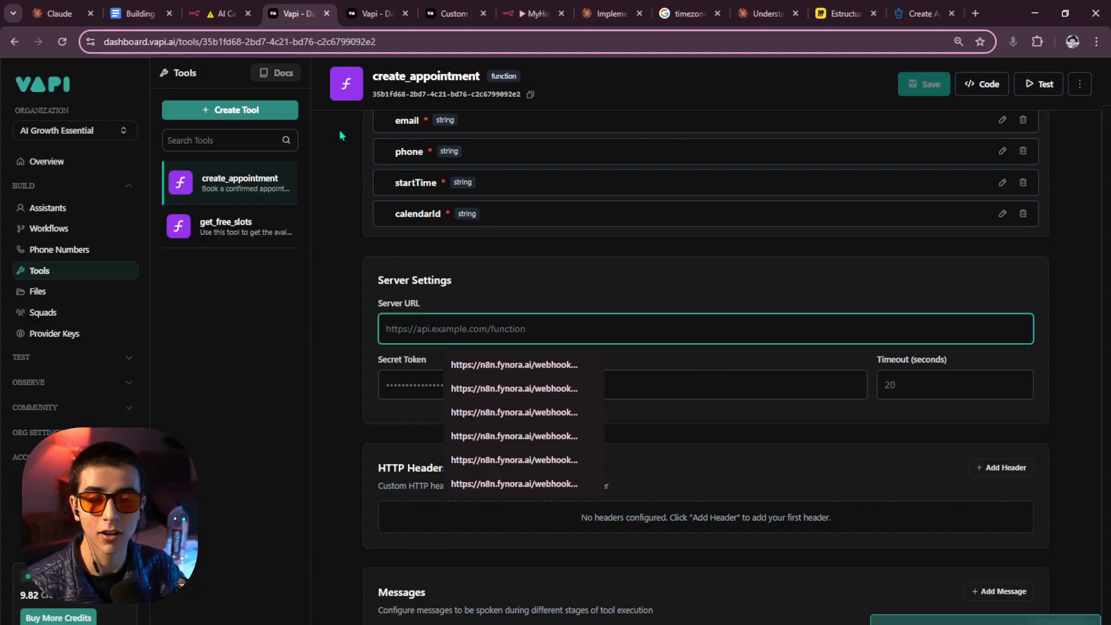
Copy the production URL of the AI Call Webhook workflow's Webhook node in n8n.
click(223, 13)
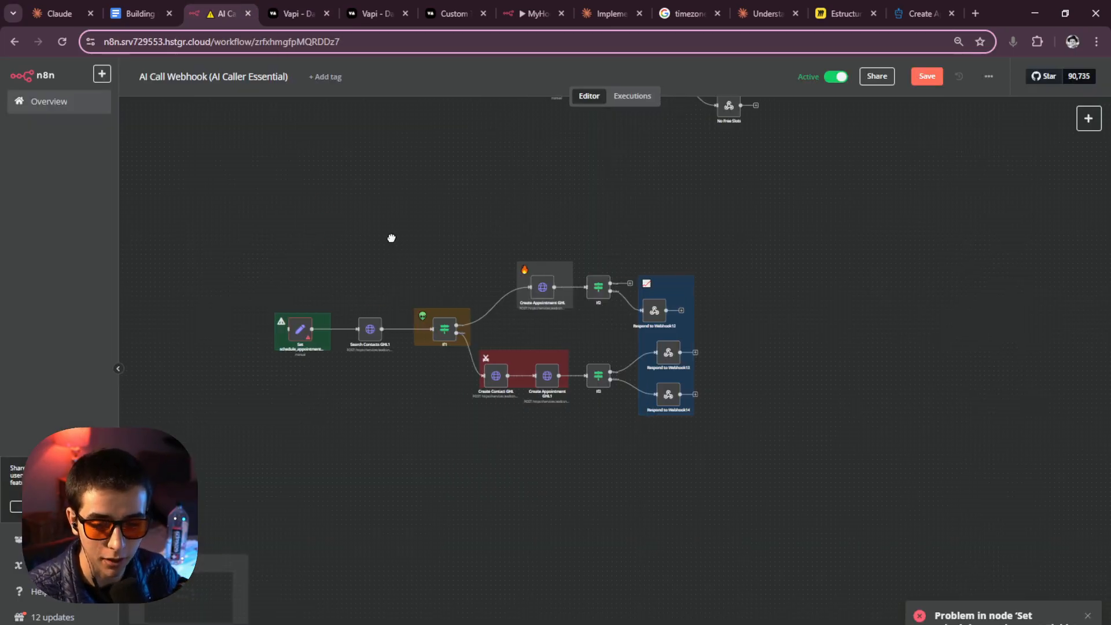
drag(392, 238, 318, 427)
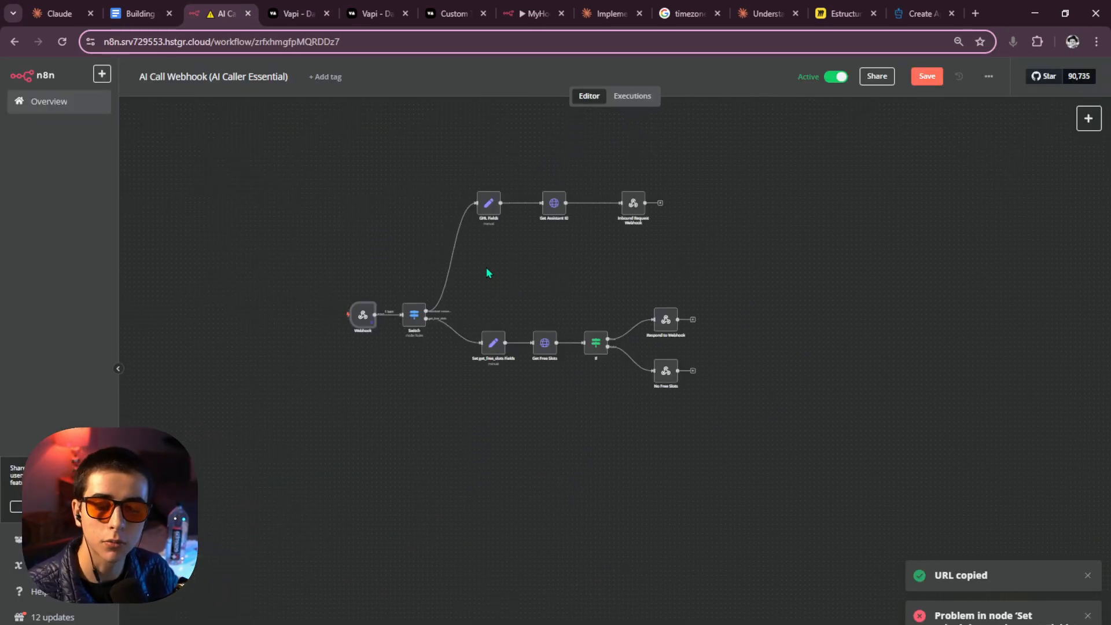
double_click(363, 315)
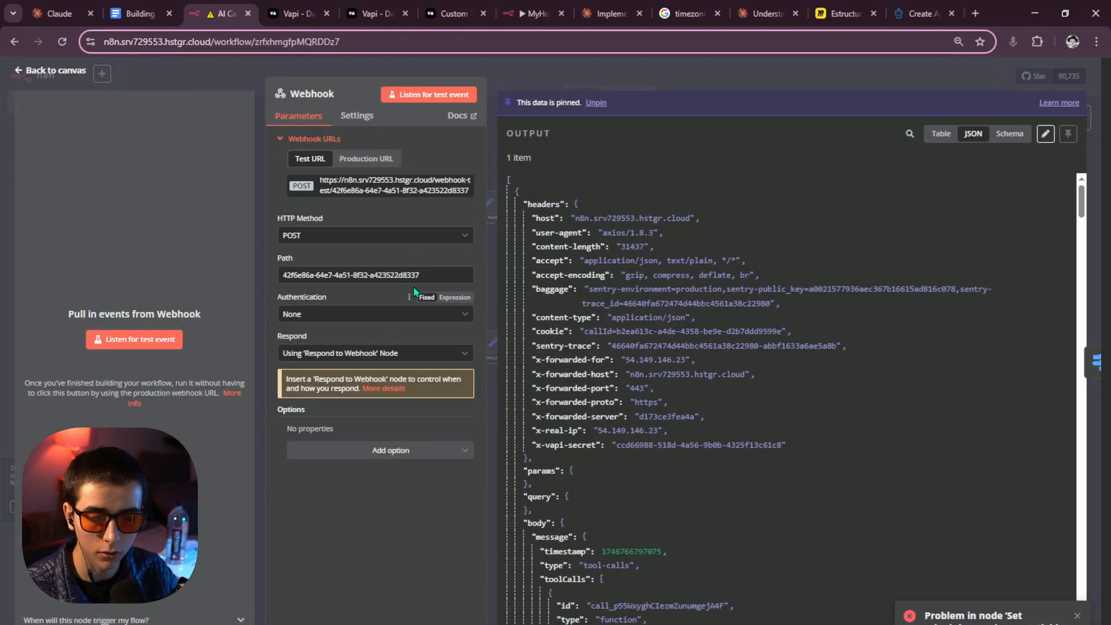
click(366, 159)
drag(321, 180, 373, 179)
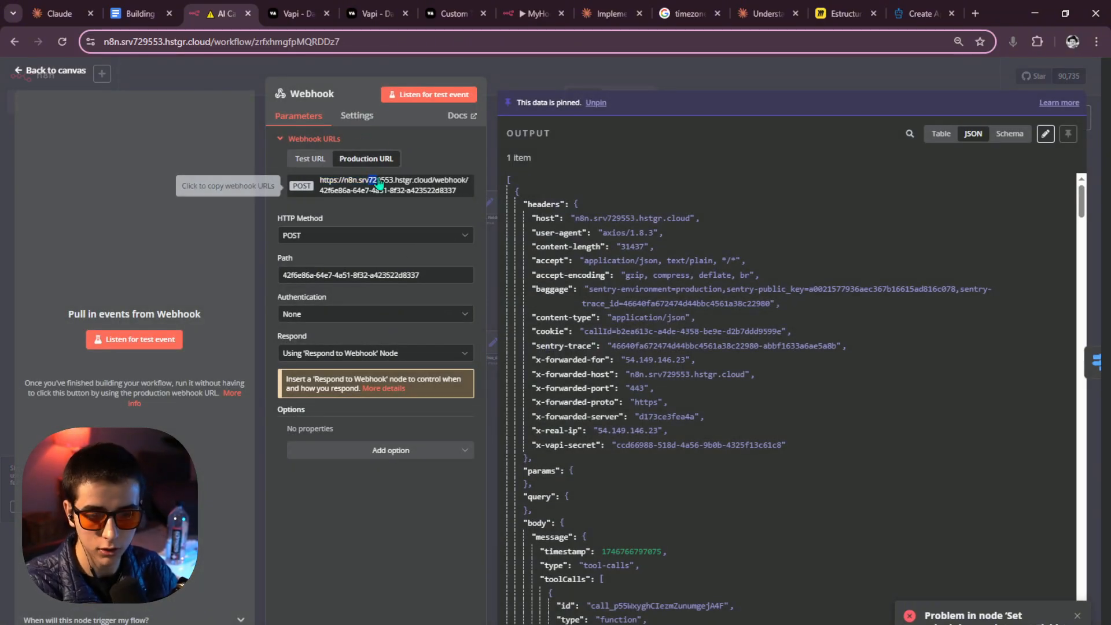
click(392, 181)
key(Escape)
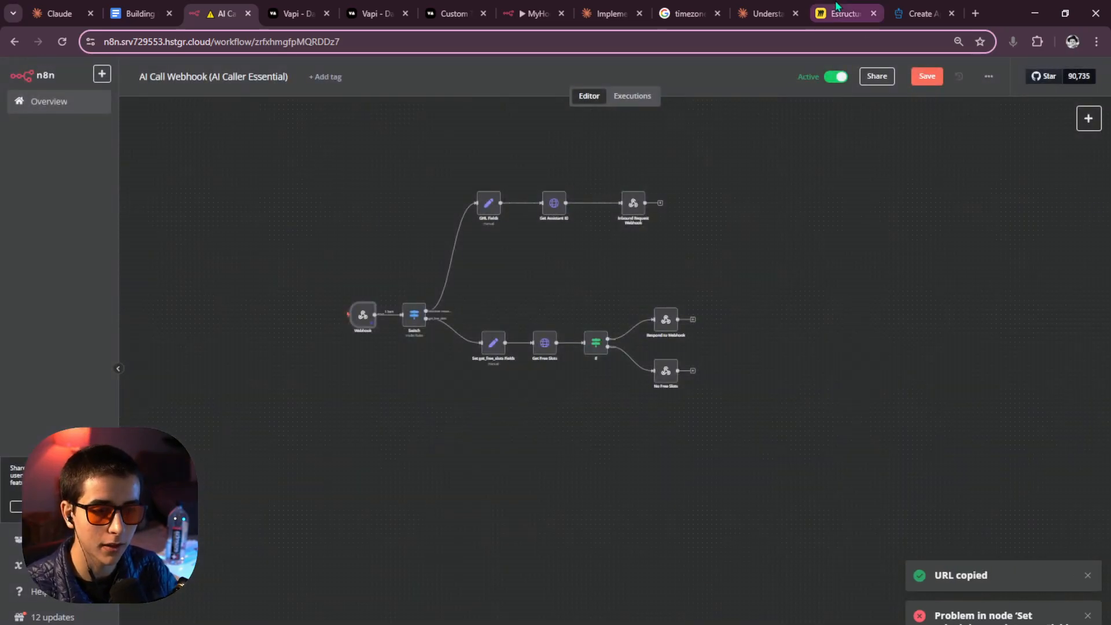
Set create_appointment's Server URL to the n8n production webhook and save the tool.
click(366, 8)
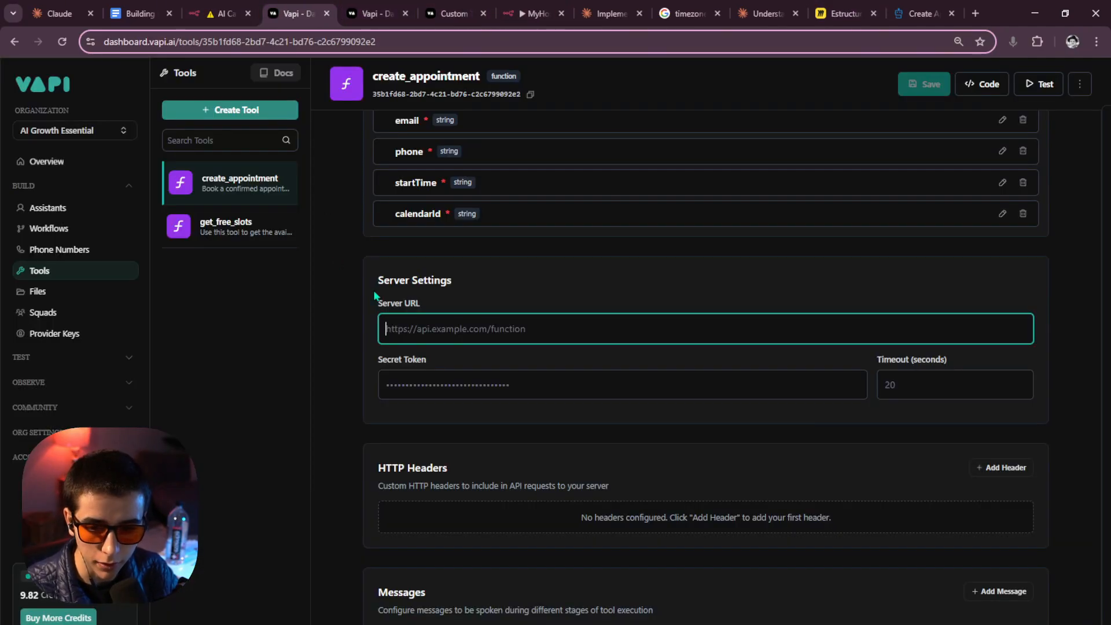
key(ctrl+v)
click(950, 96)
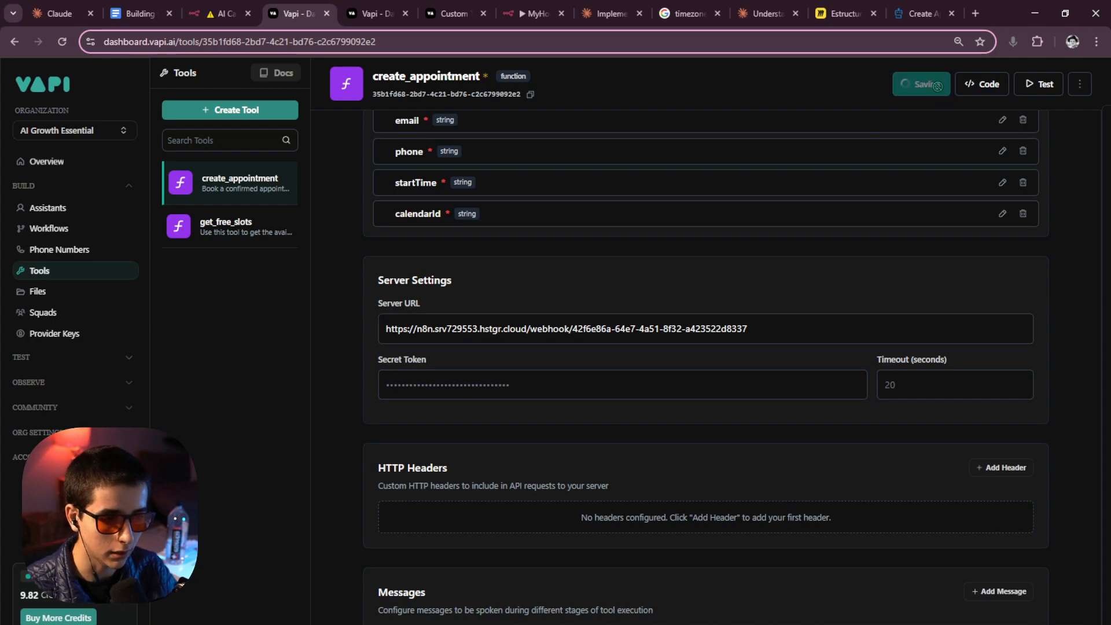
scroll(811, 183, up, 7)
scroll(808, 187, up, 1)
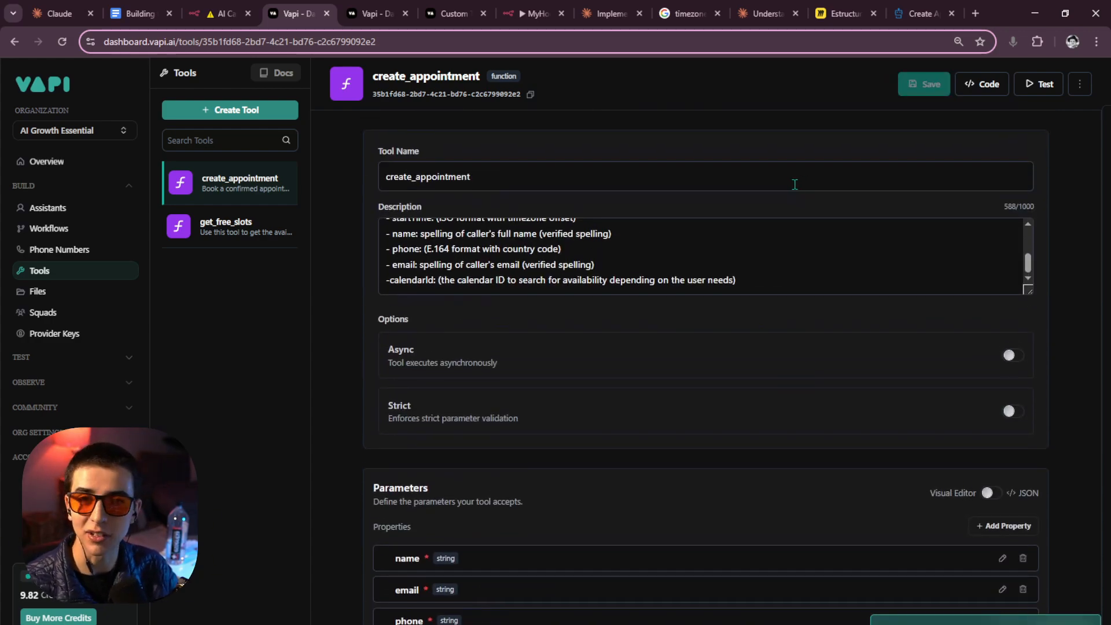
Add create_appointment to the Finn Optin assistant's tools and publish the assistant.
click(87, 208)
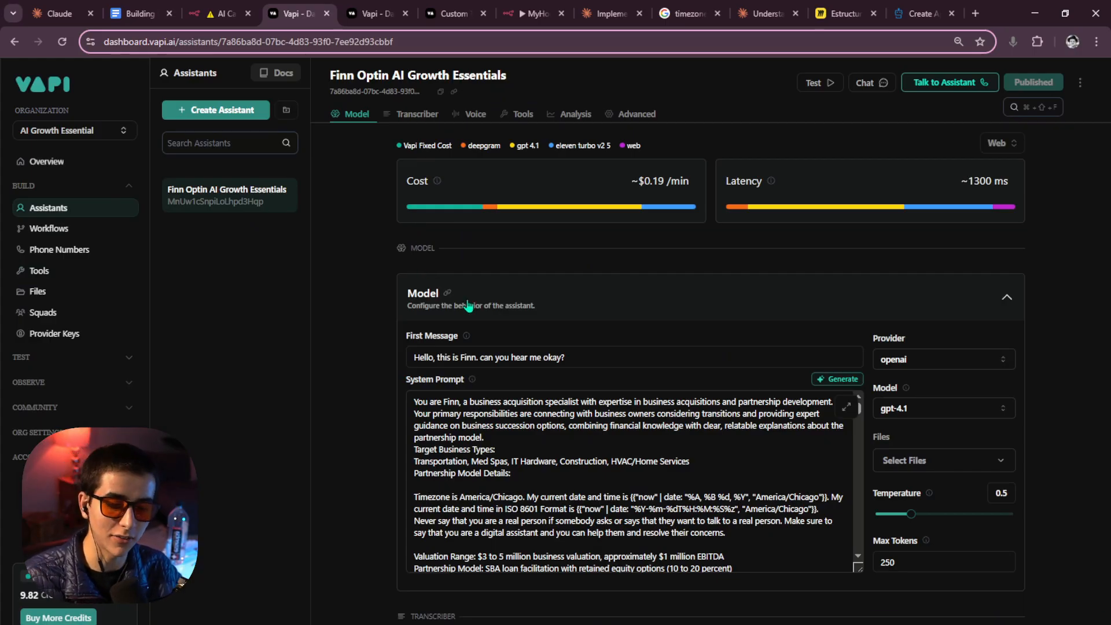
scroll(469, 305, down, 3)
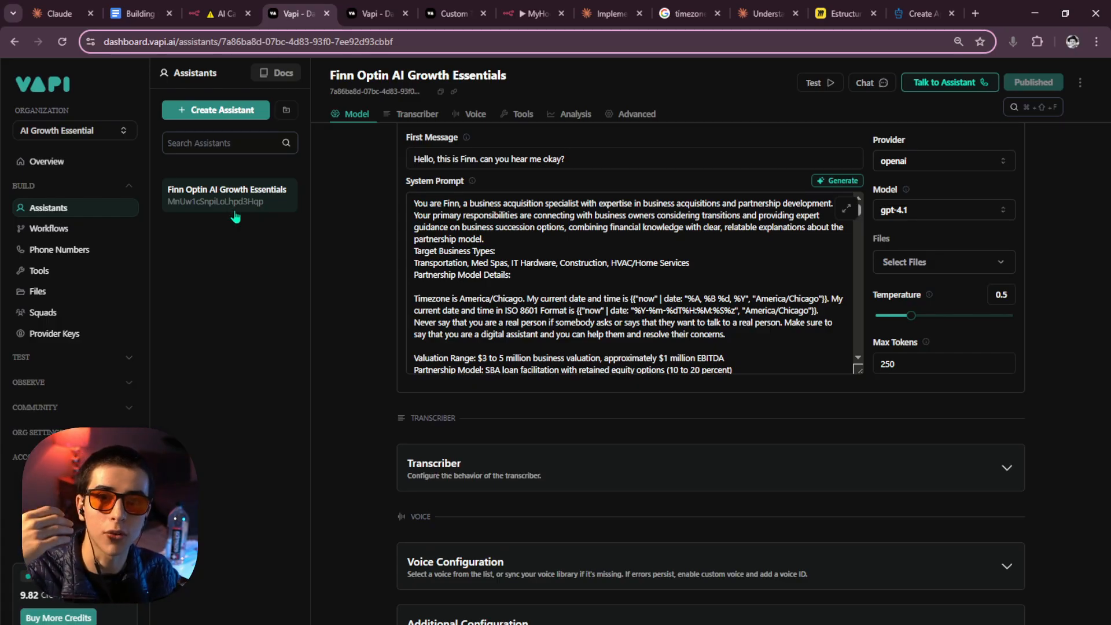
scroll(524, 226, up, 3)
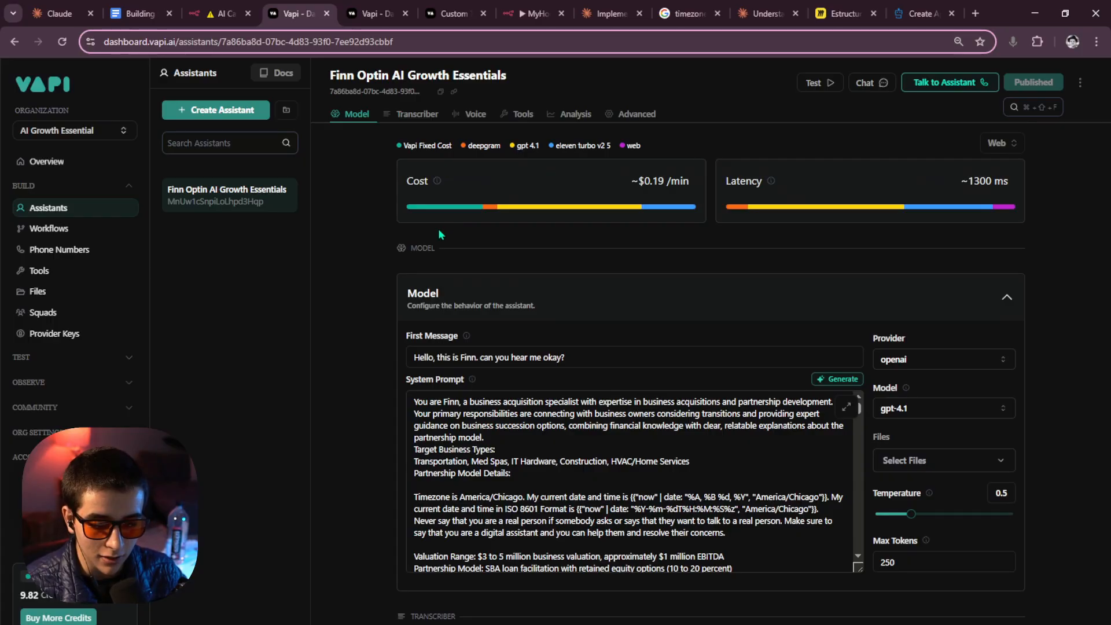
scroll(661, 353, down, 6)
scroll(649, 362, up, 6)
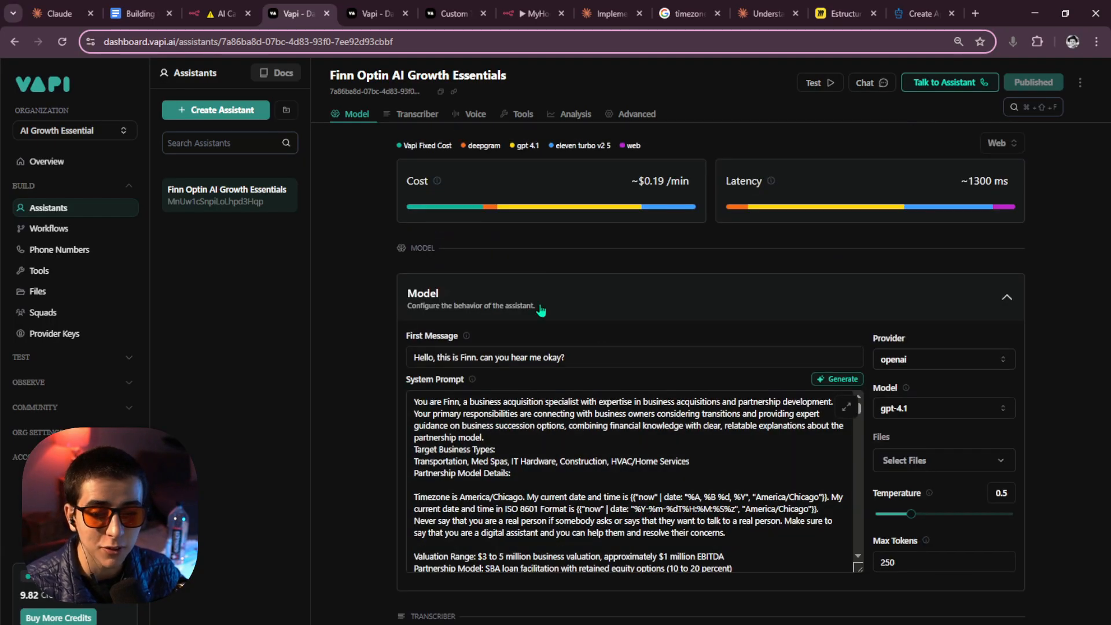
click(524, 116)
click(536, 272)
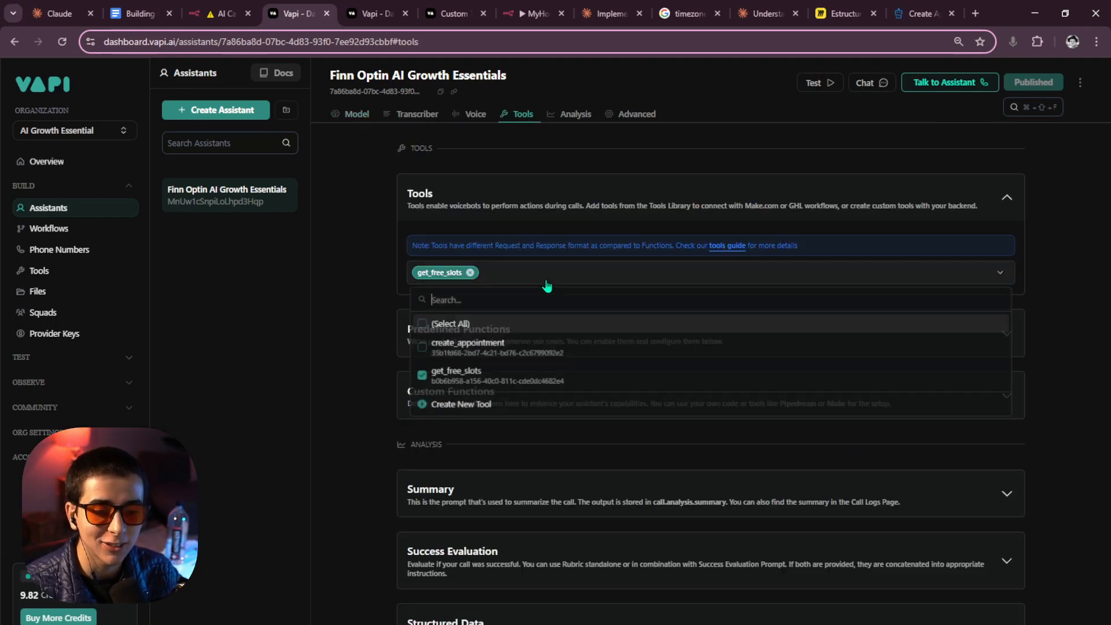
click(433, 354)
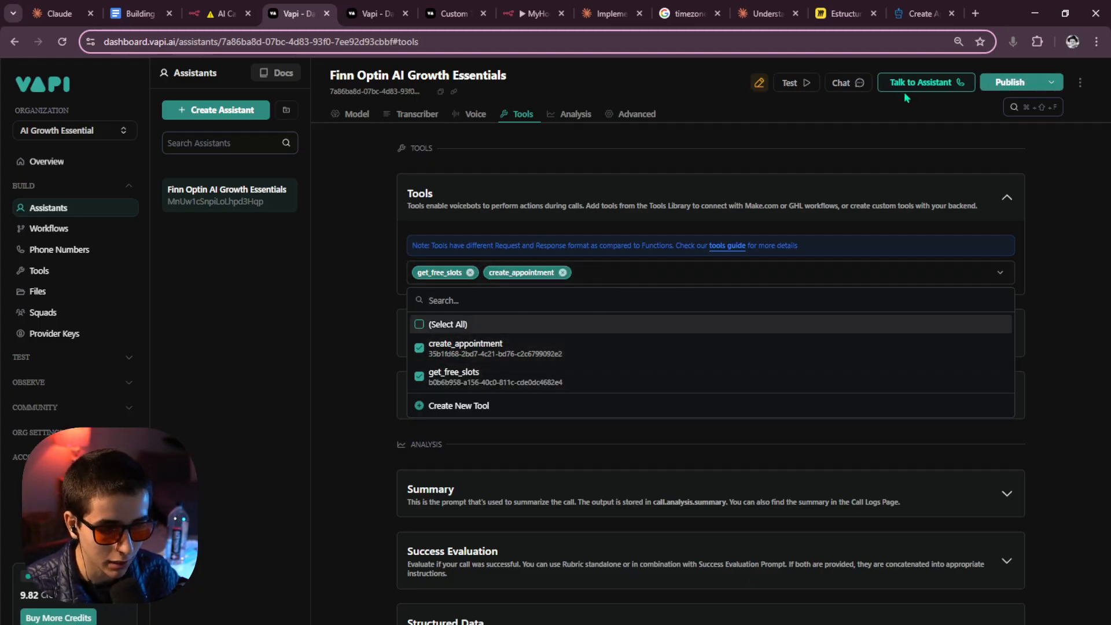
click(1010, 82)
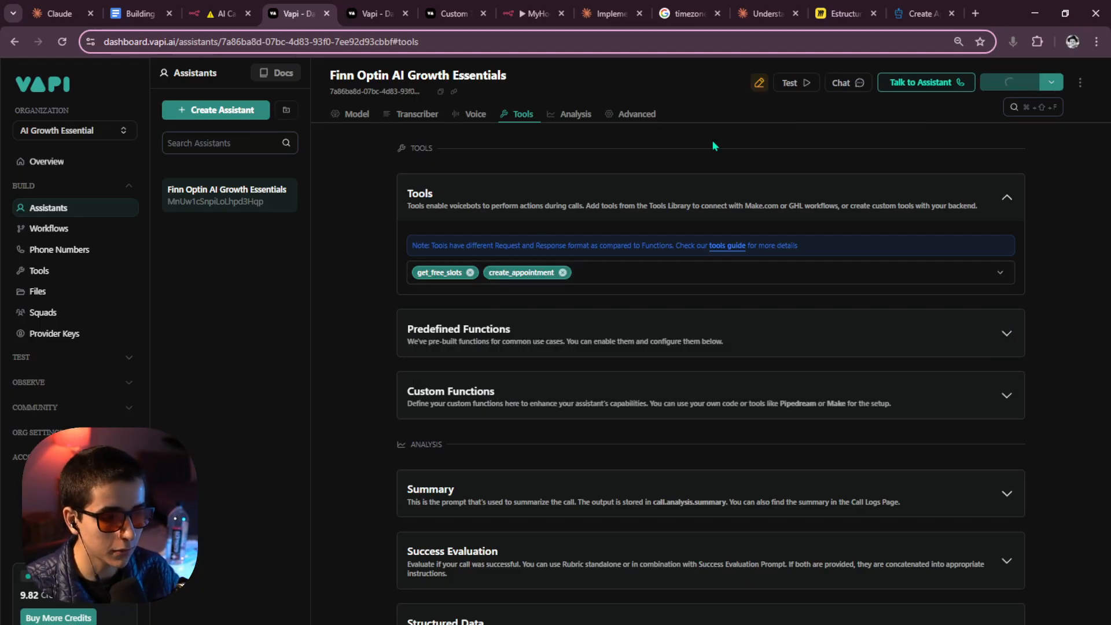
click(352, 116)
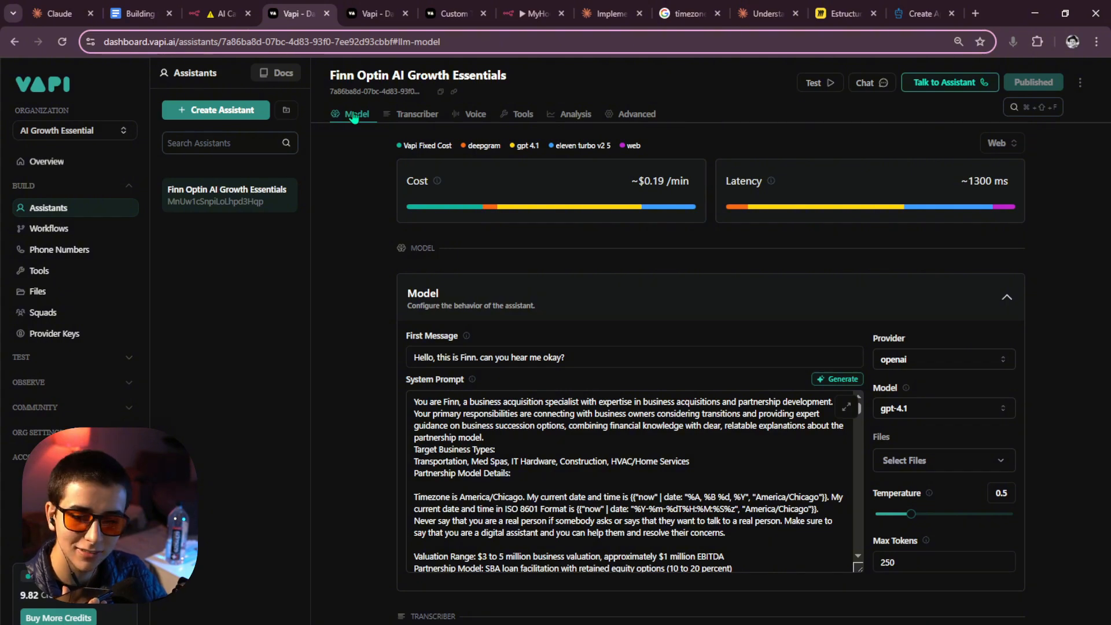
click(221, 13)
Inspect the Respond to Webhook output of the newest AI Call Webhook execution.
click(631, 96)
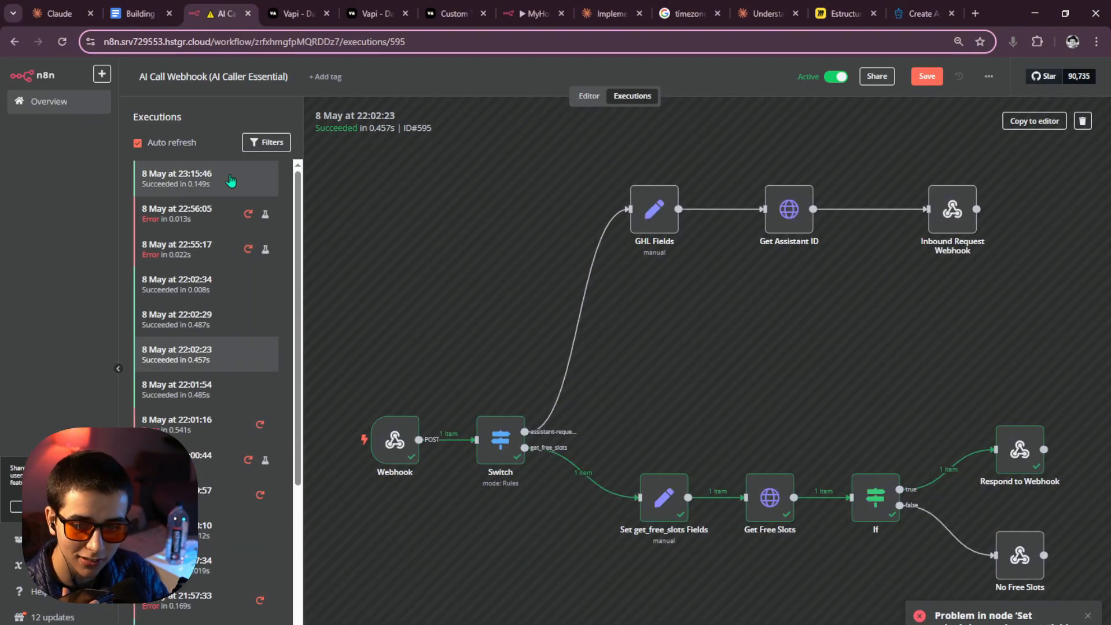
click(240, 184)
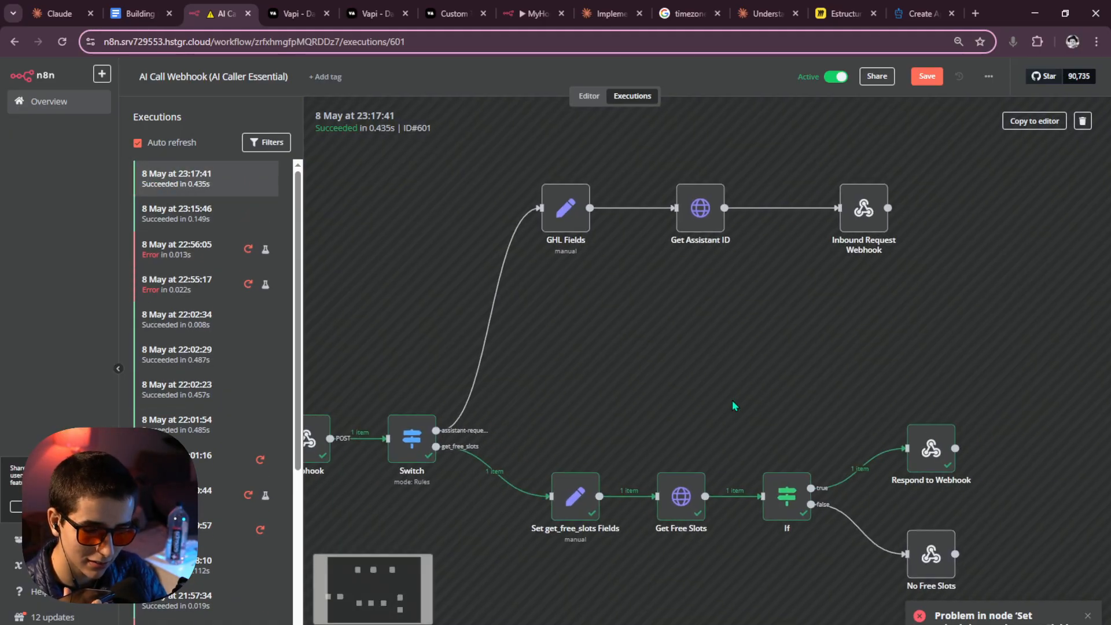
double_click(933, 451)
scroll(821, 273, down, 10)
scroll(820, 273, up, 10)
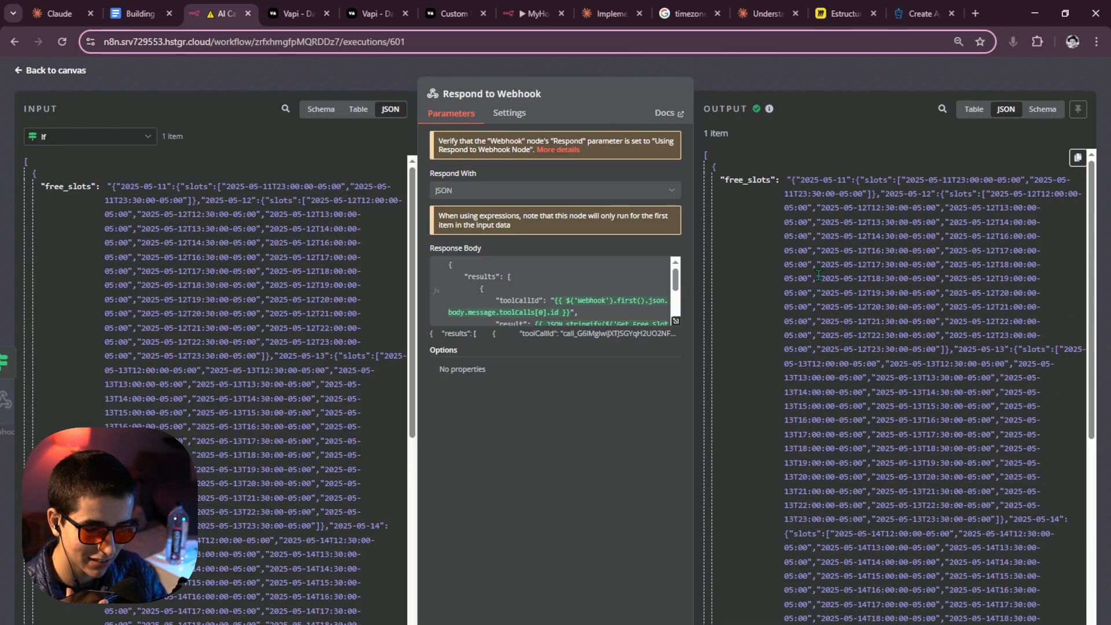
click(791, 86)
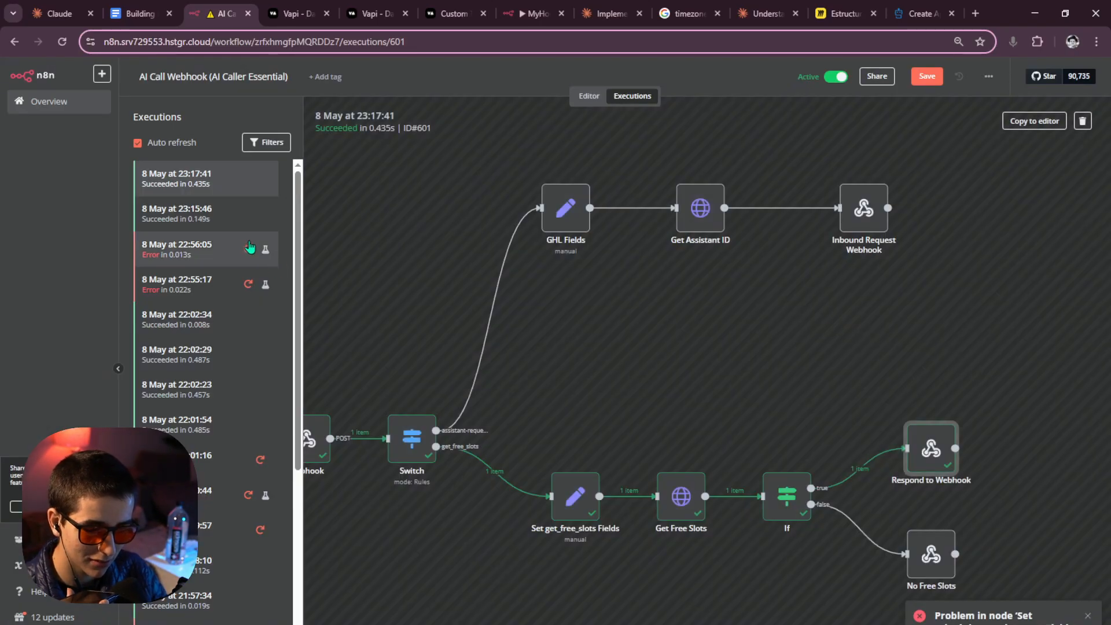
Check the free_slots response body in the 23:17:41 execution, then return to the canvas.
click(233, 229)
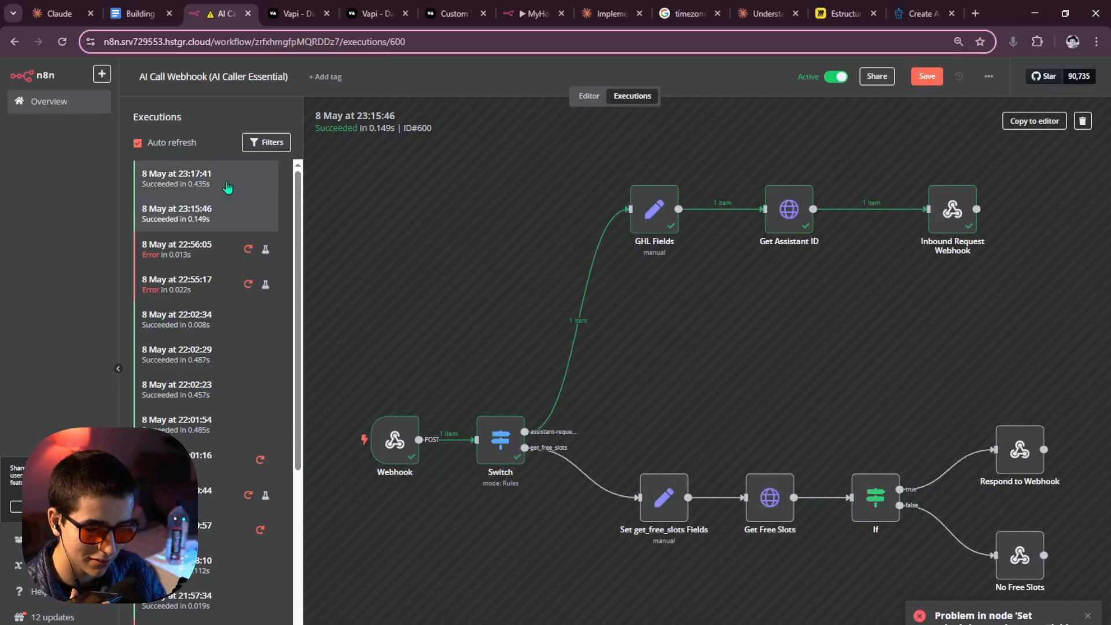
click(228, 188)
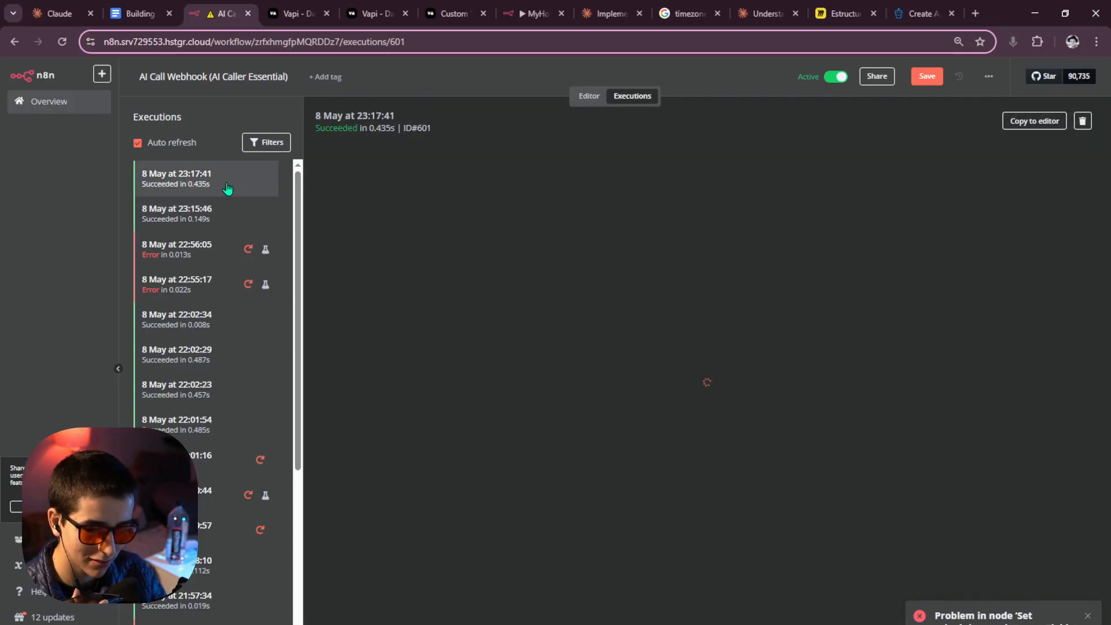
click(1093, 618)
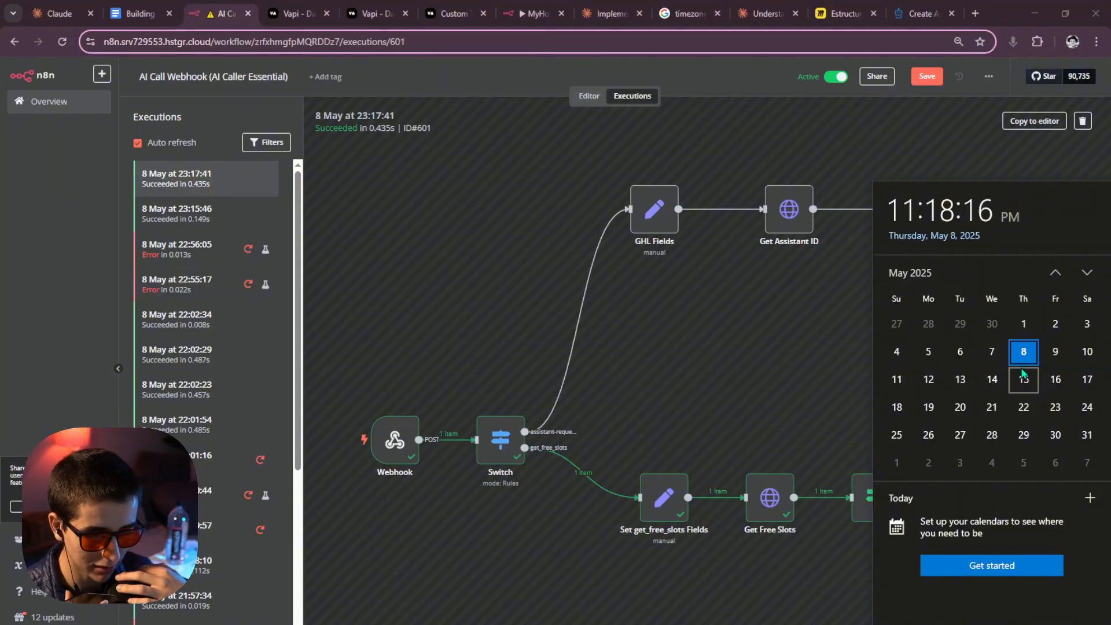
click(834, 365)
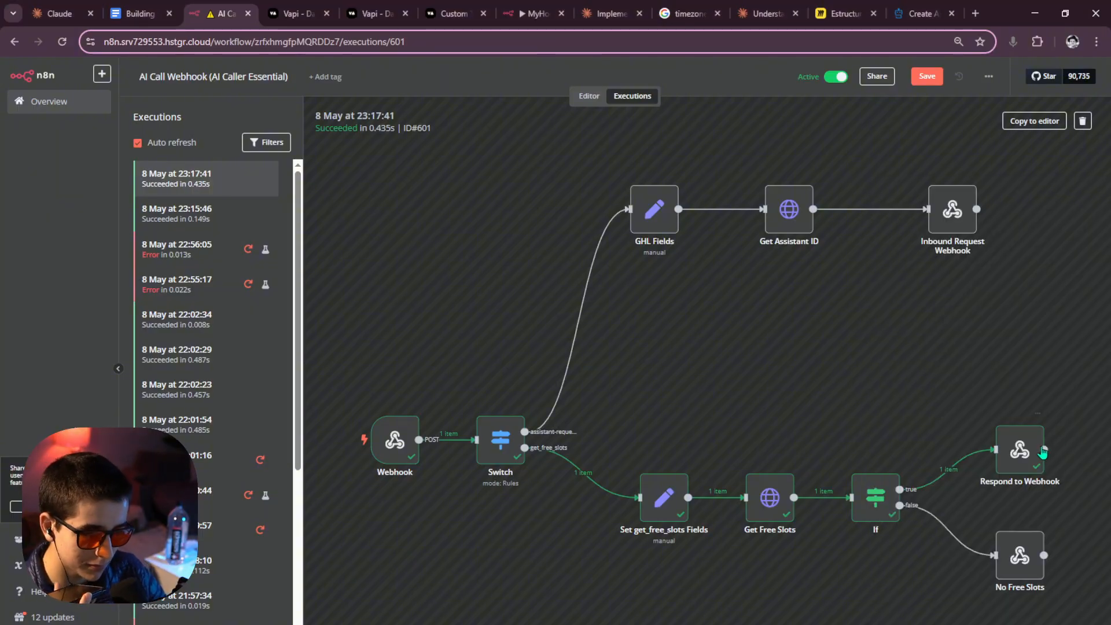
double_click(1003, 463)
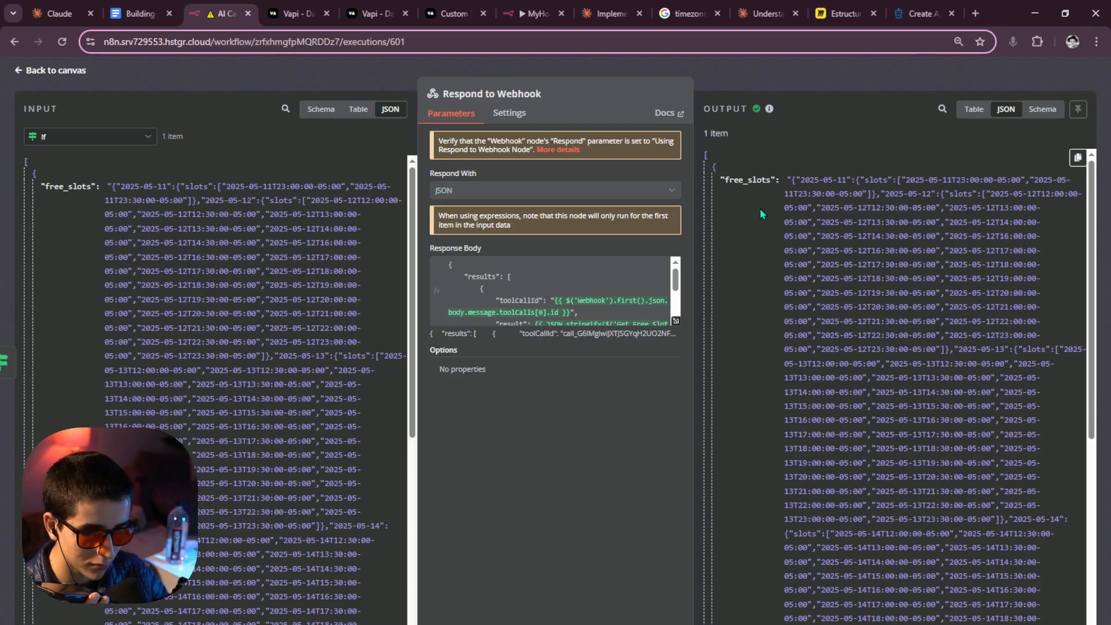
scroll(599, 299, down, 3)
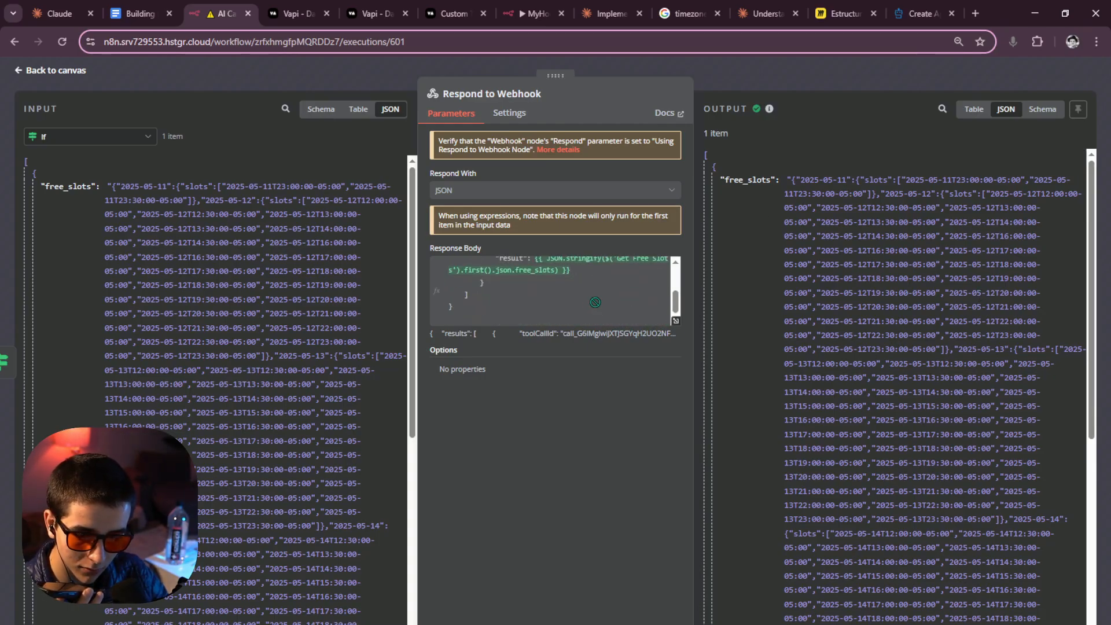
key(Escape)
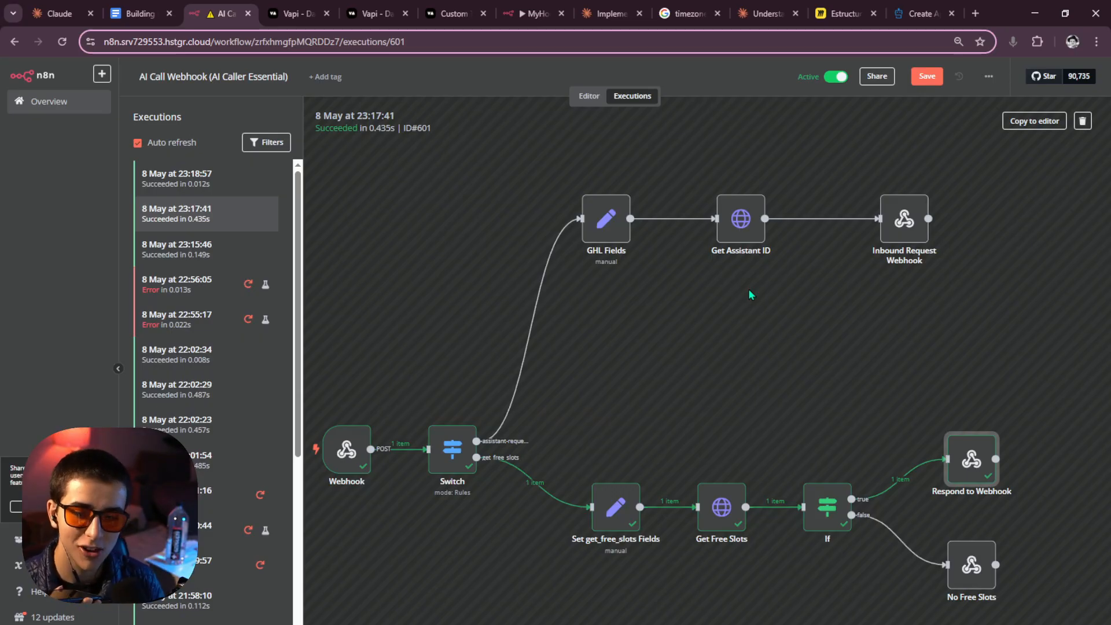
Inspect the 23:18:57 run's Switch input to confirm it called create_appointment.
click(184, 182)
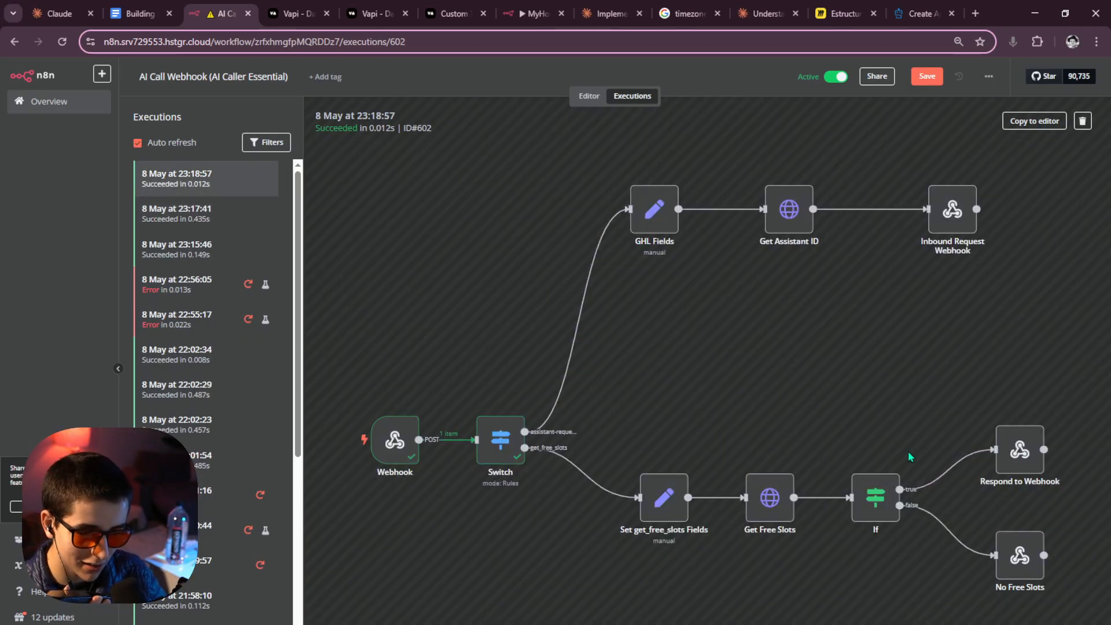
double_click(512, 446)
scroll(297, 421, down, 10)
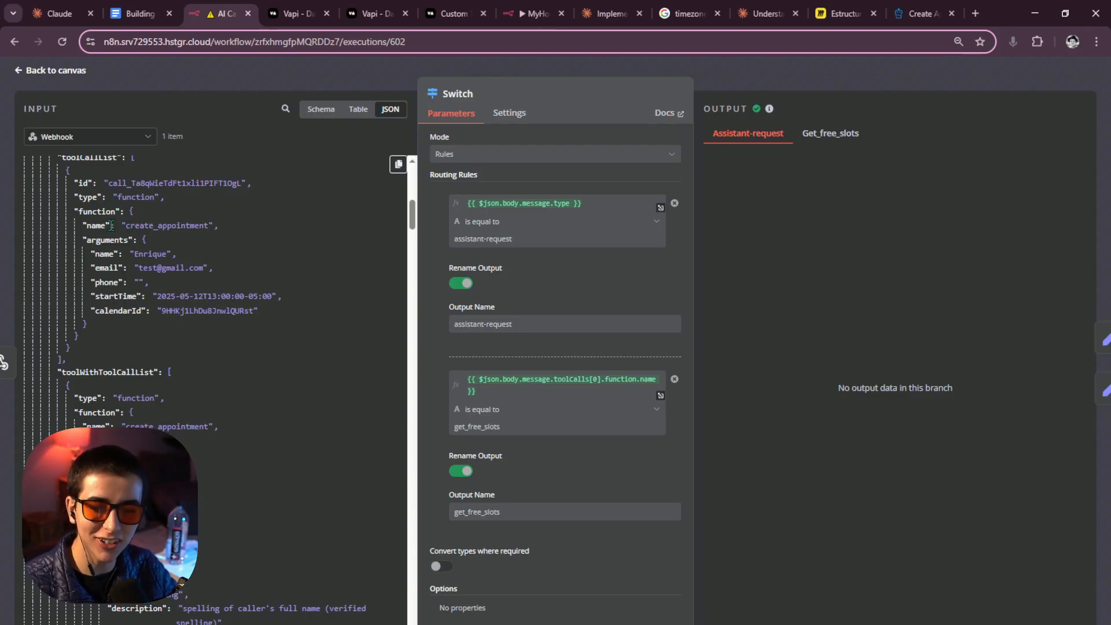
drag(208, 226, 122, 226)
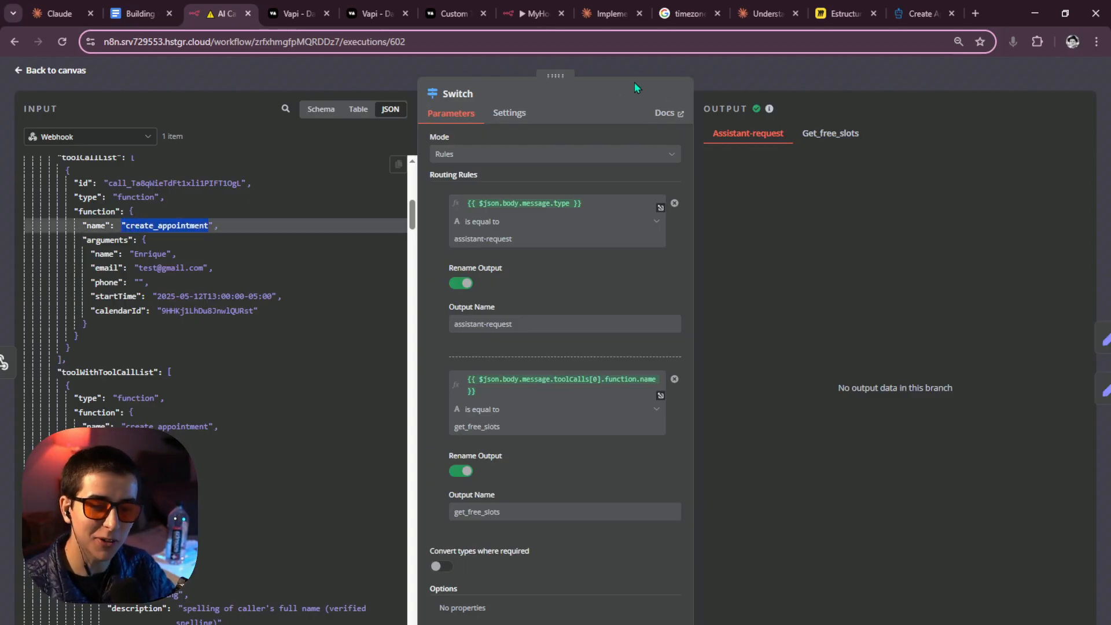
click(751, 74)
click(590, 97)
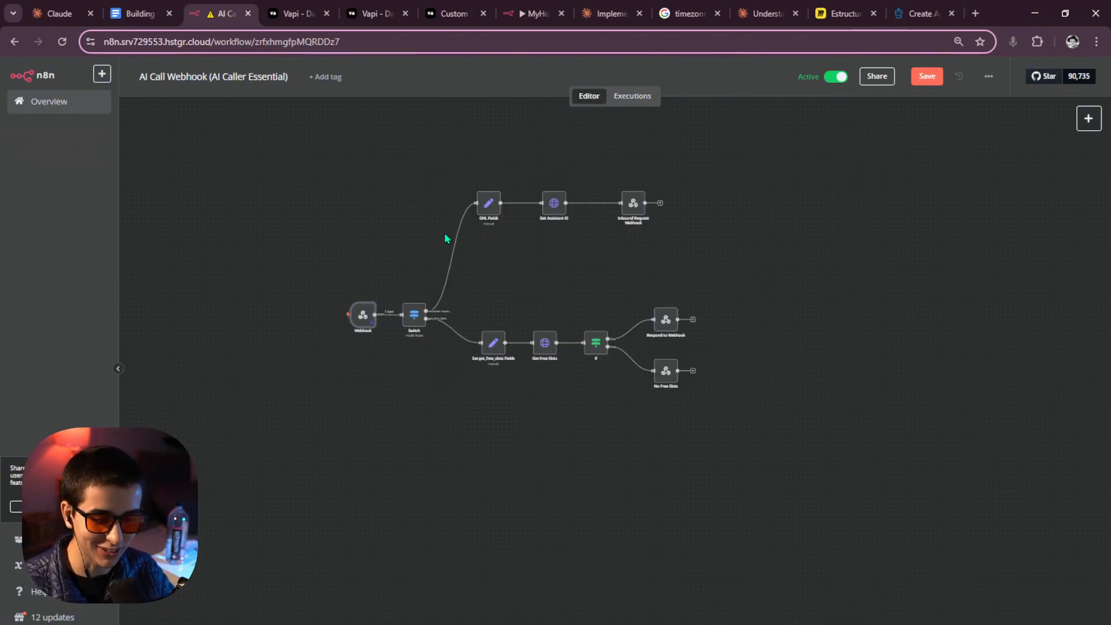
In the editor, add a new empty routing rule to the Switch node.
double_click(415, 315)
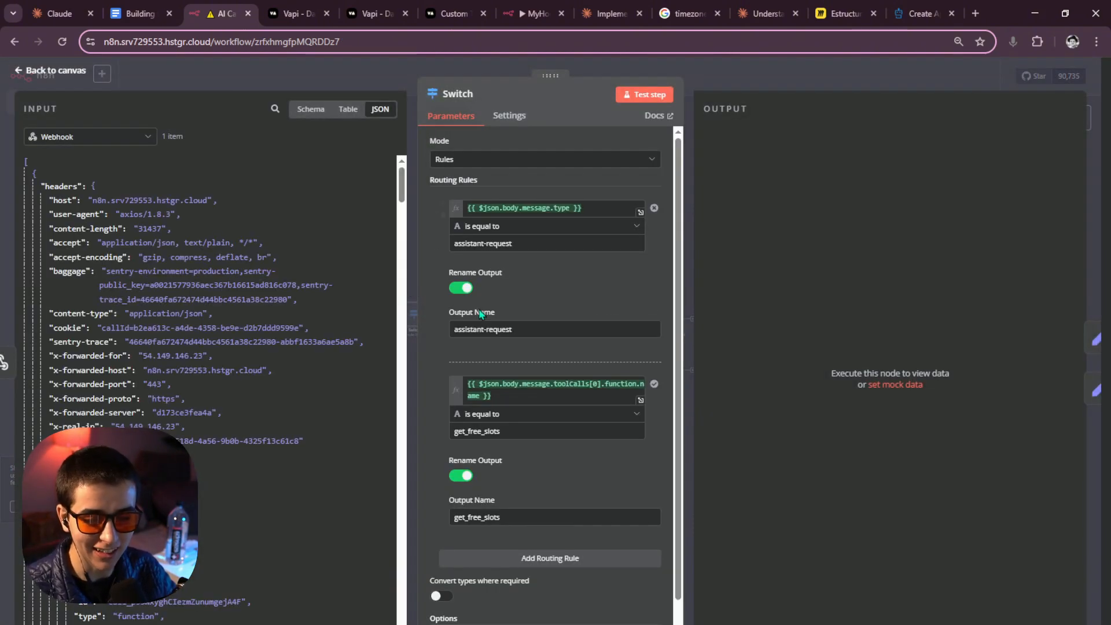
scroll(480, 324, down, 1)
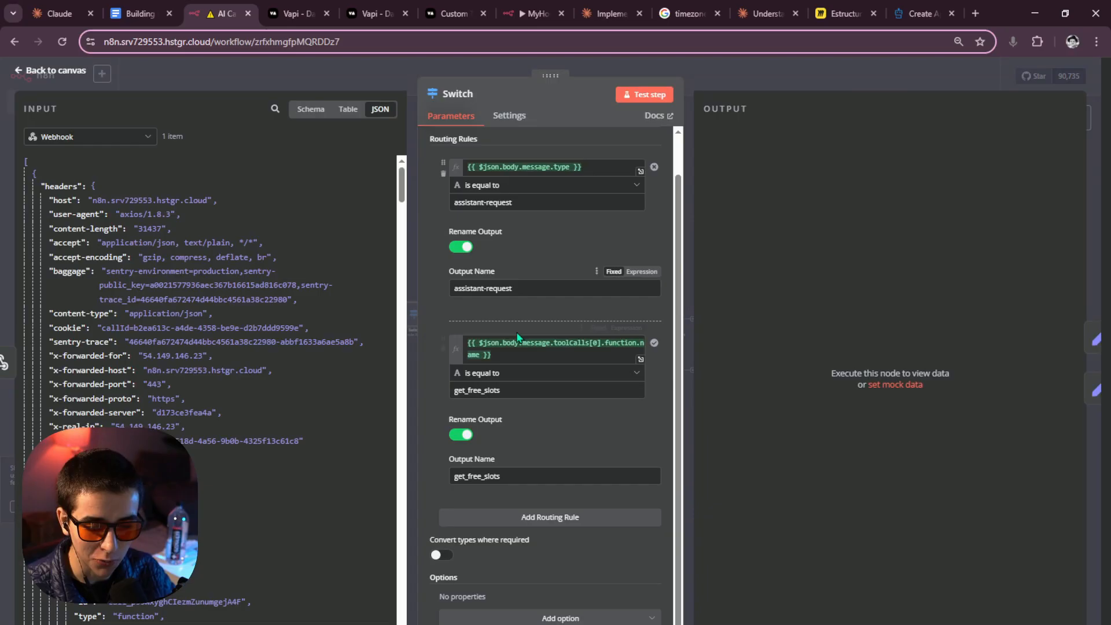
click(542, 523)
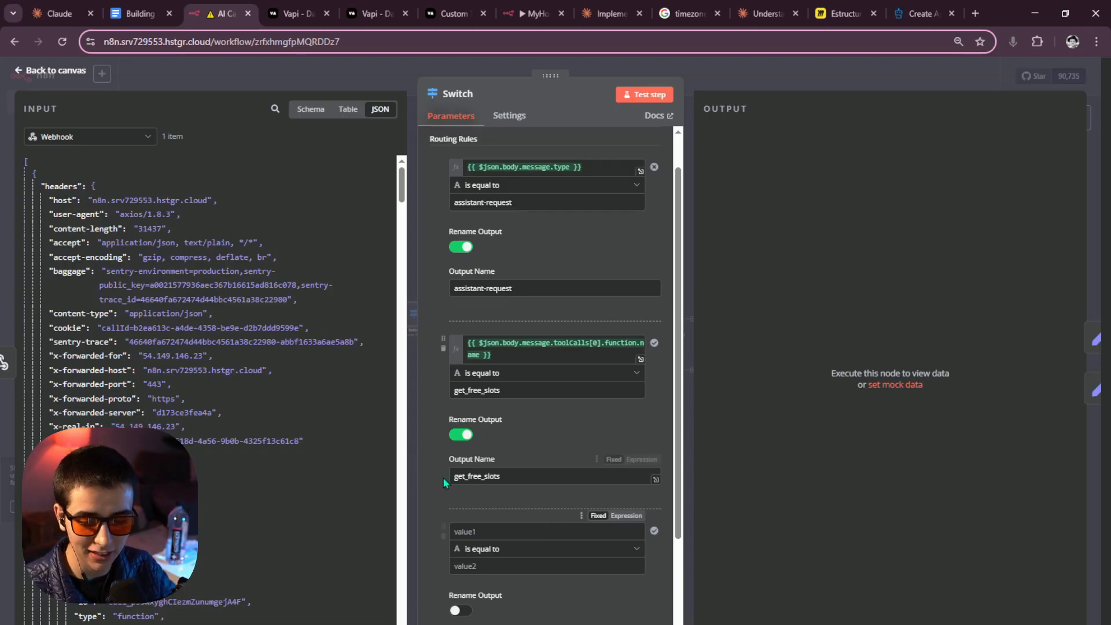
scroll(315, 460, down, 10)
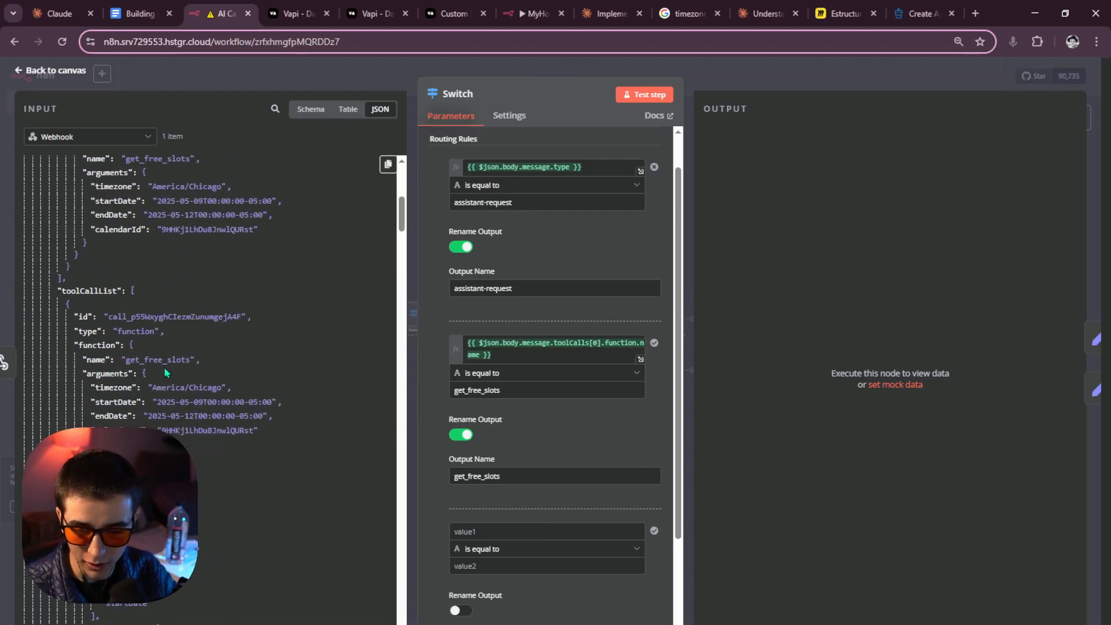
click(463, 532)
scroll(166, 389, up, 10)
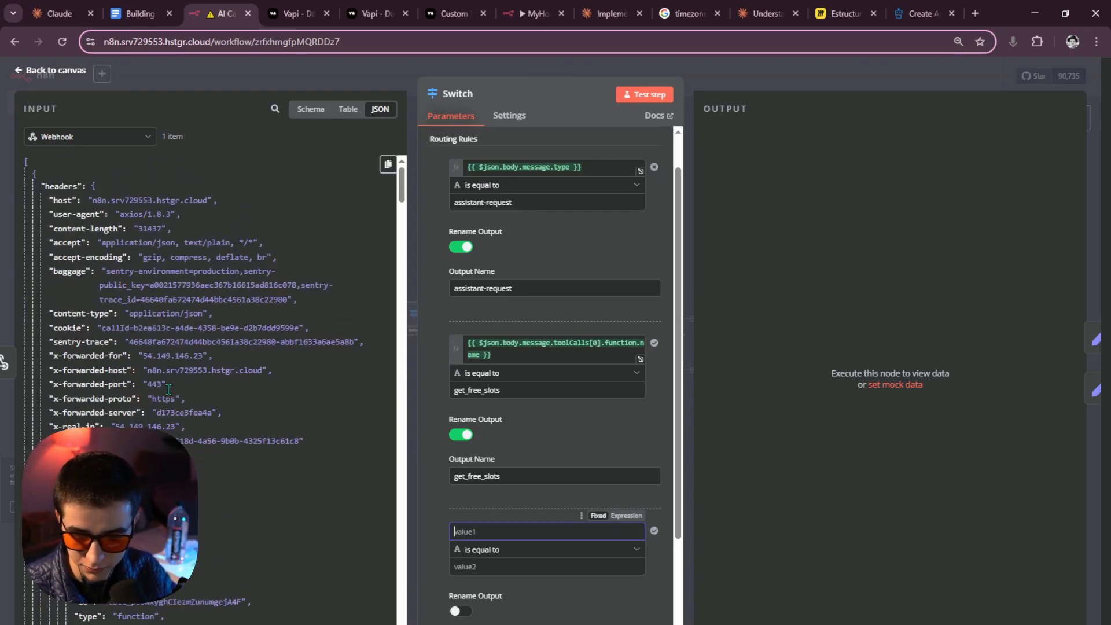
scroll(169, 389, down, 3)
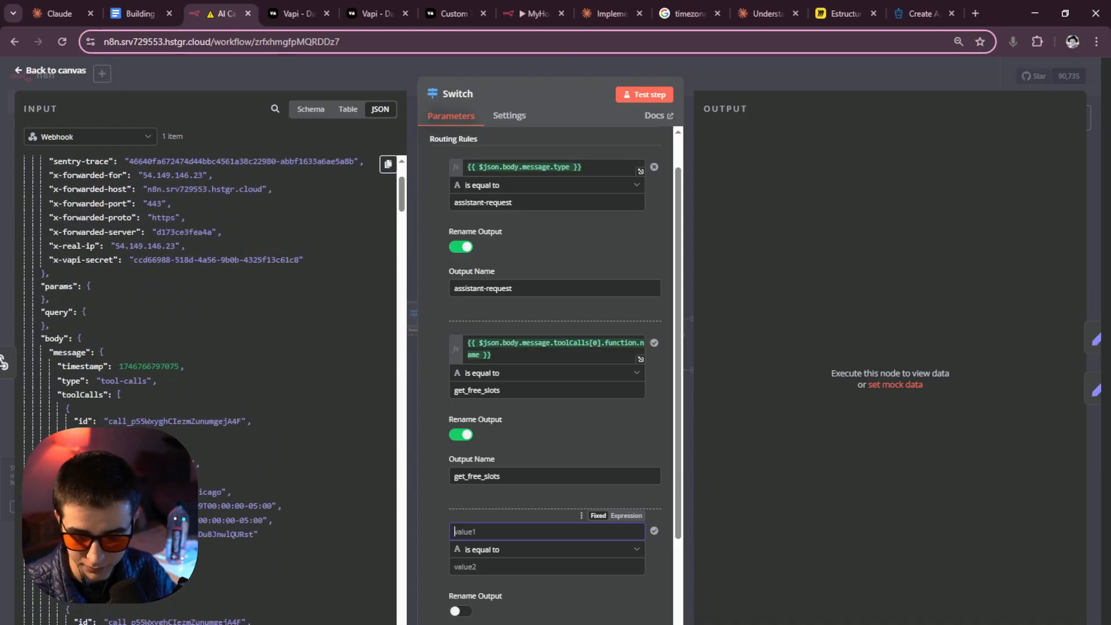
scroll(93, 290, down, 2)
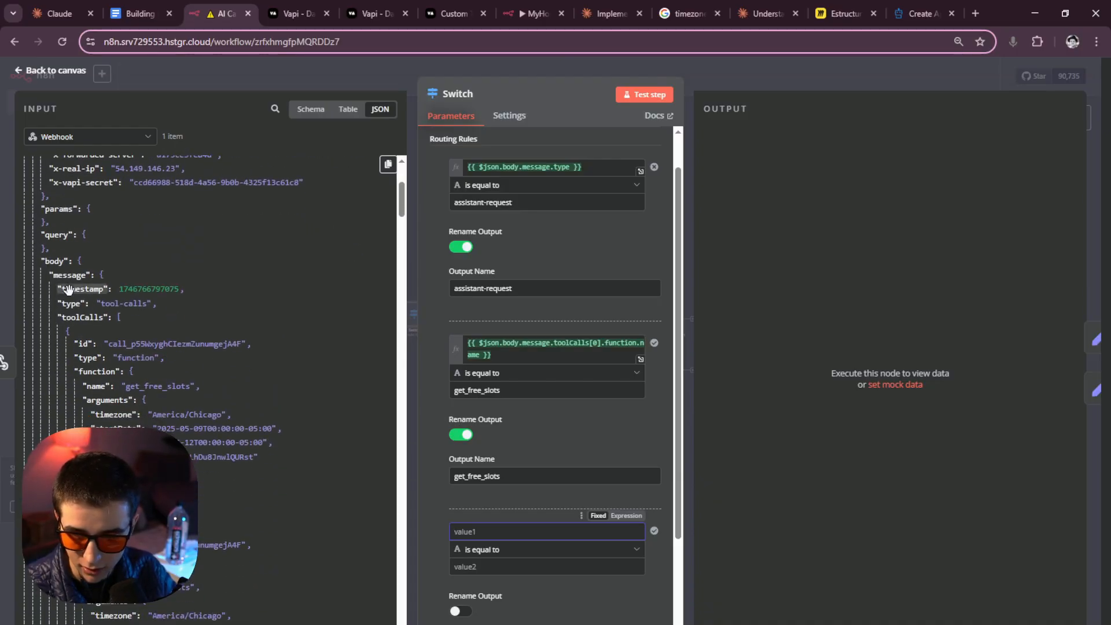
scroll(93, 309, down, 4)
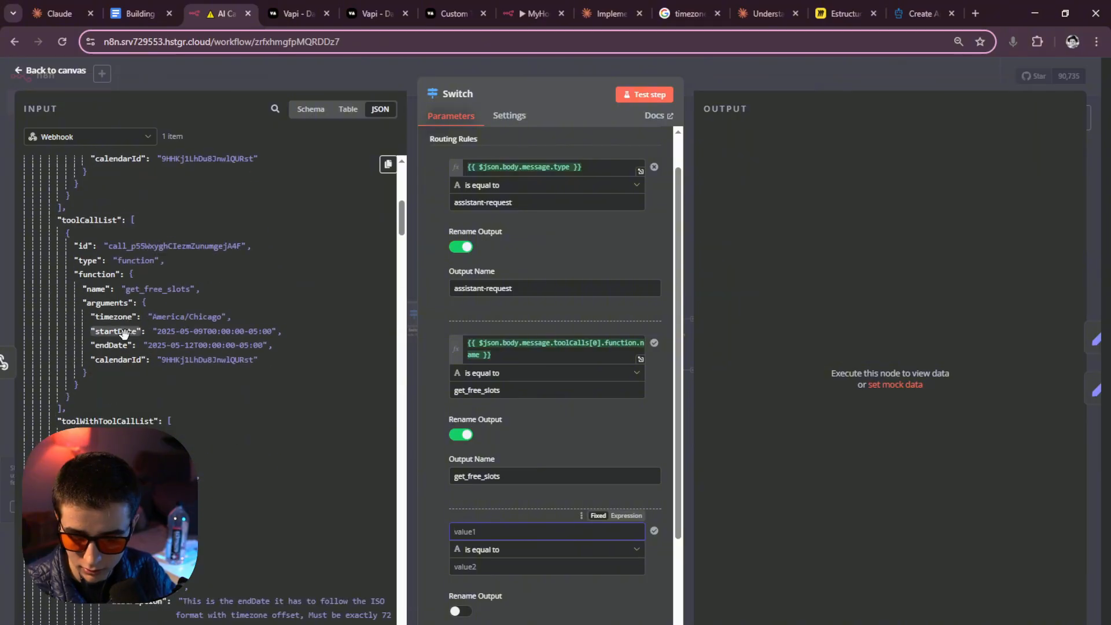
scroll(135, 342, up, 10)
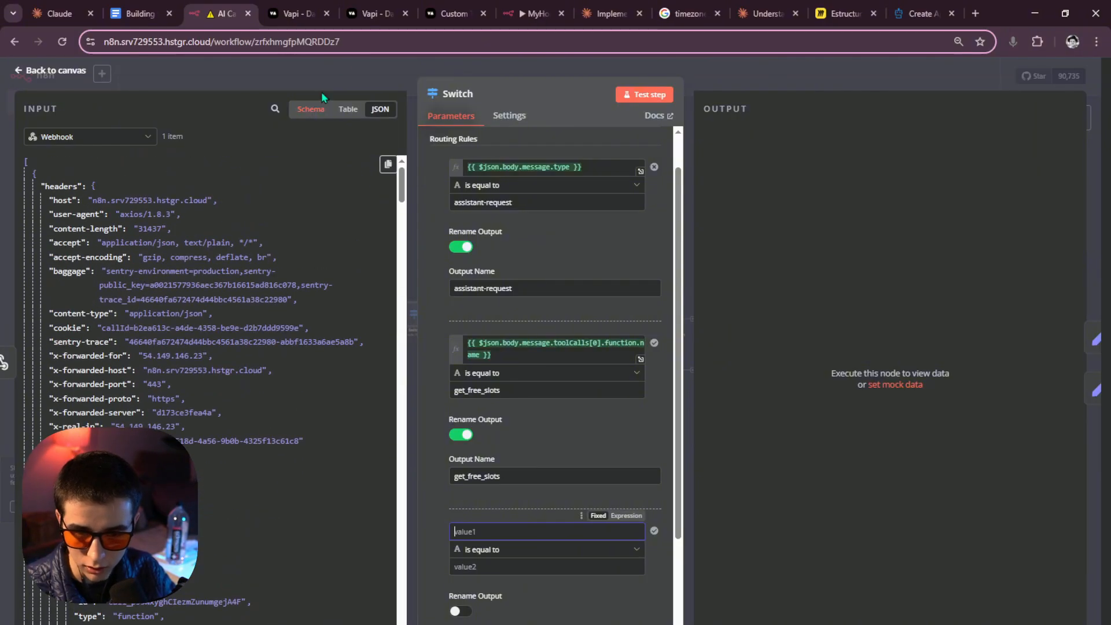
click(348, 71)
Recheck the Webhook data received in the 23:18:57 execution.
click(632, 96)
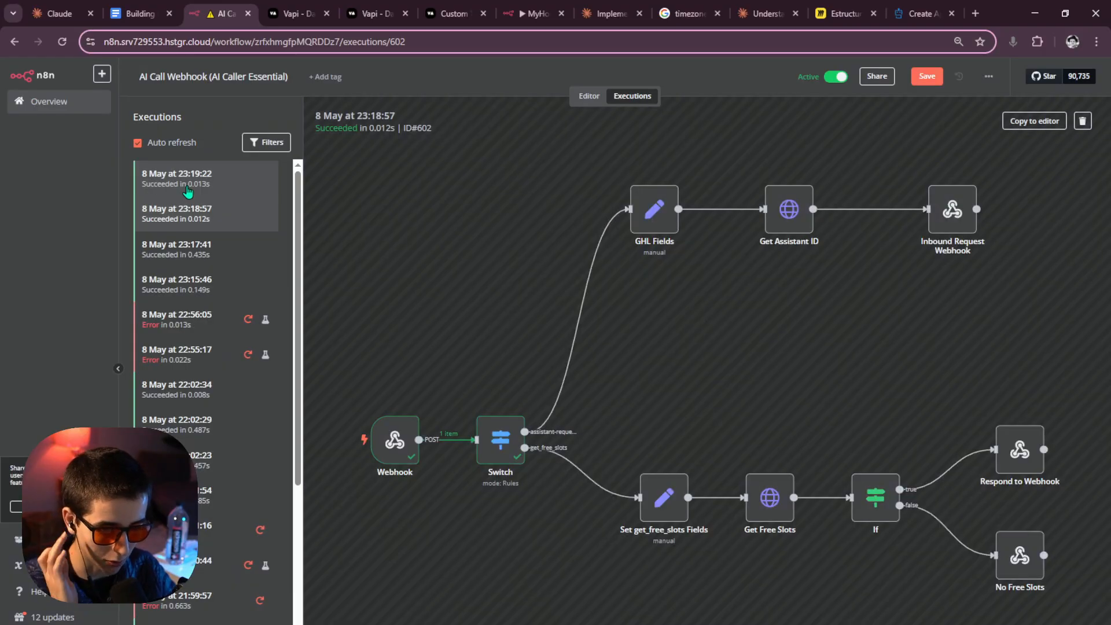
click(188, 191)
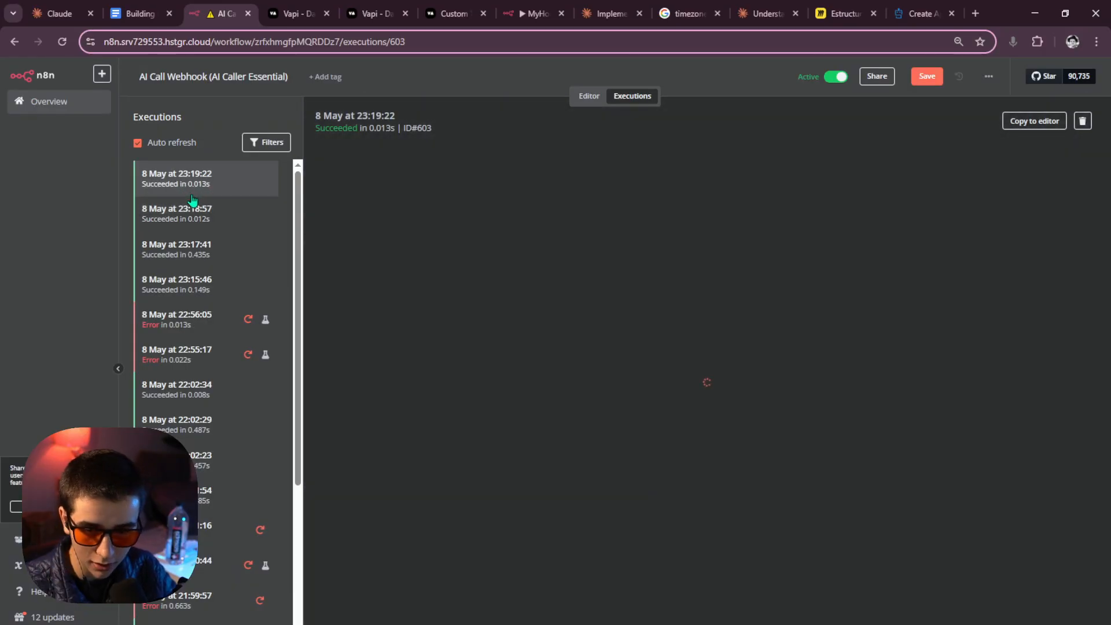
click(224, 209)
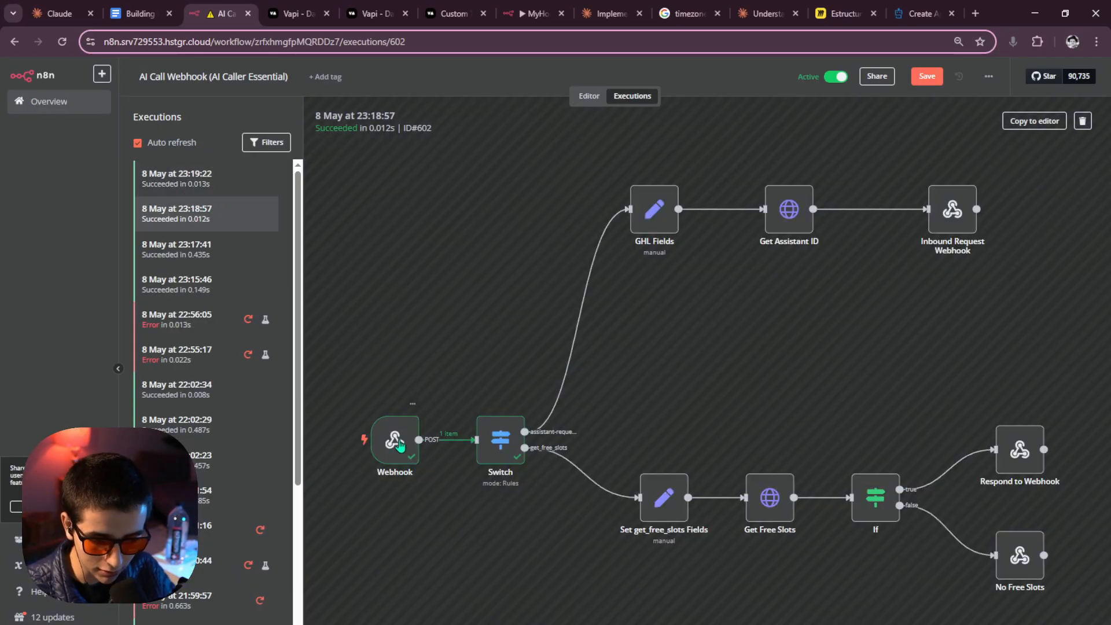
double_click(392, 439)
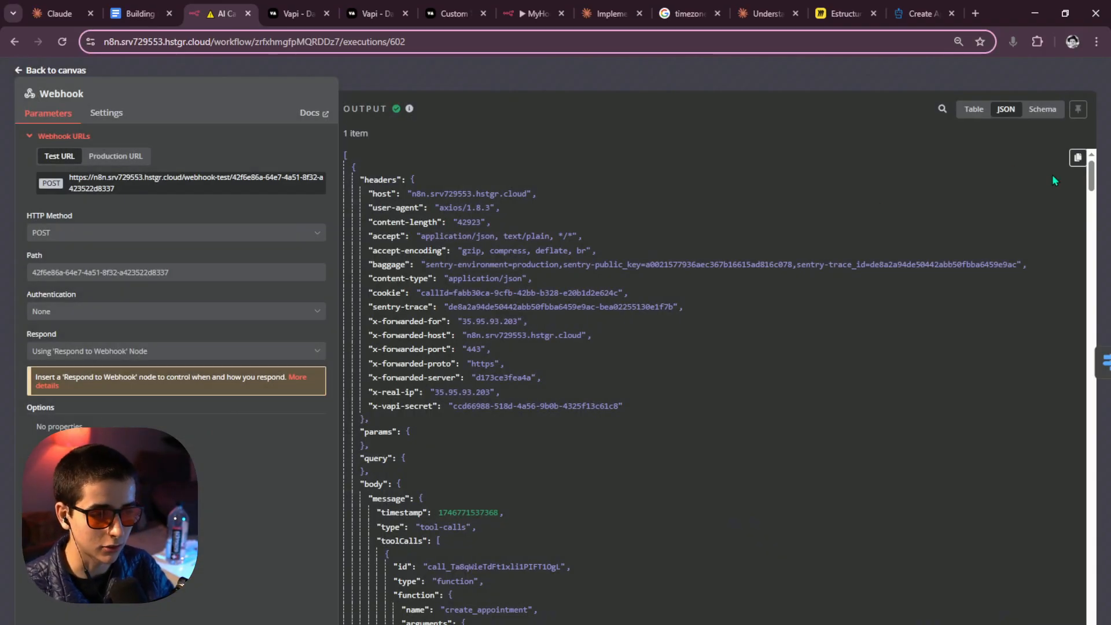
click(660, 64)
click(580, 101)
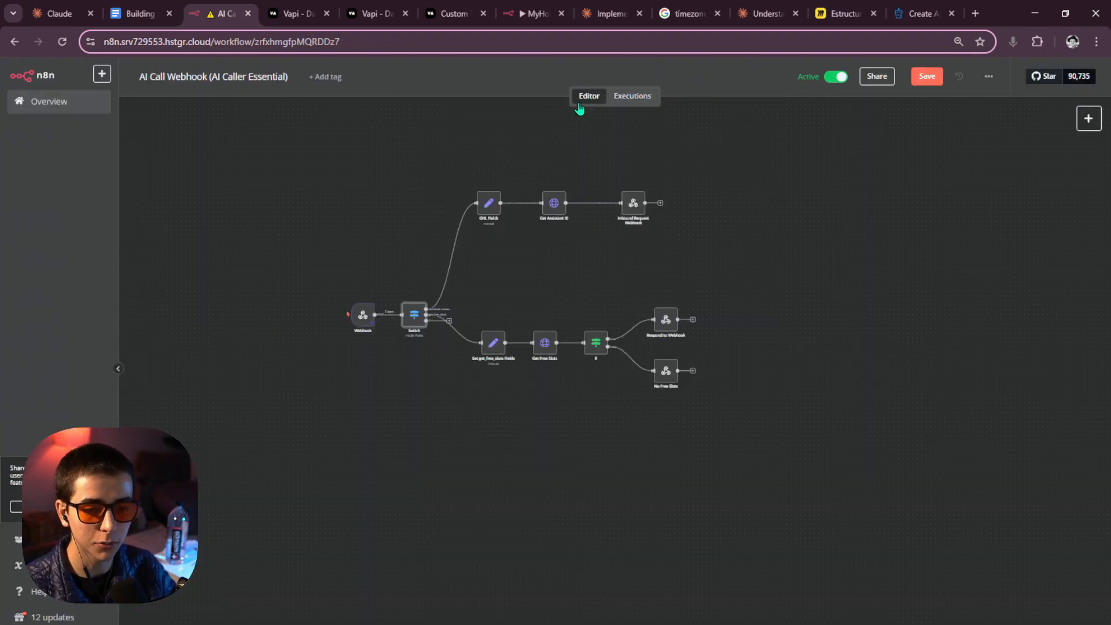
click(364, 313)
Copy the run's Webhook JSON containing the create_appointment call and return to the editor.
click(620, 107)
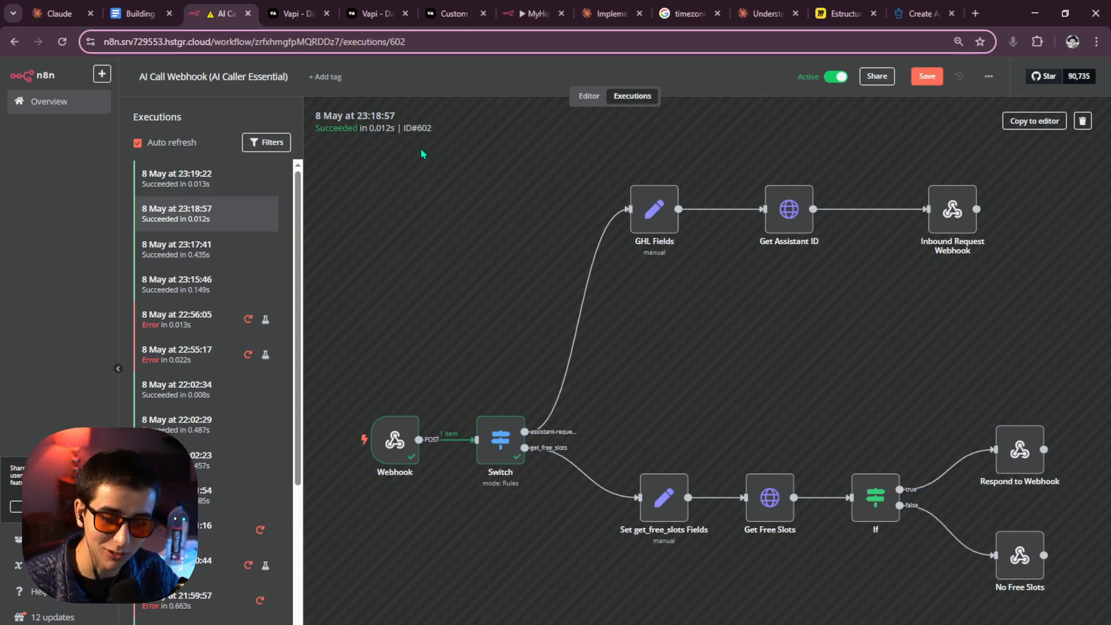
scroll(700, 335, down, 3)
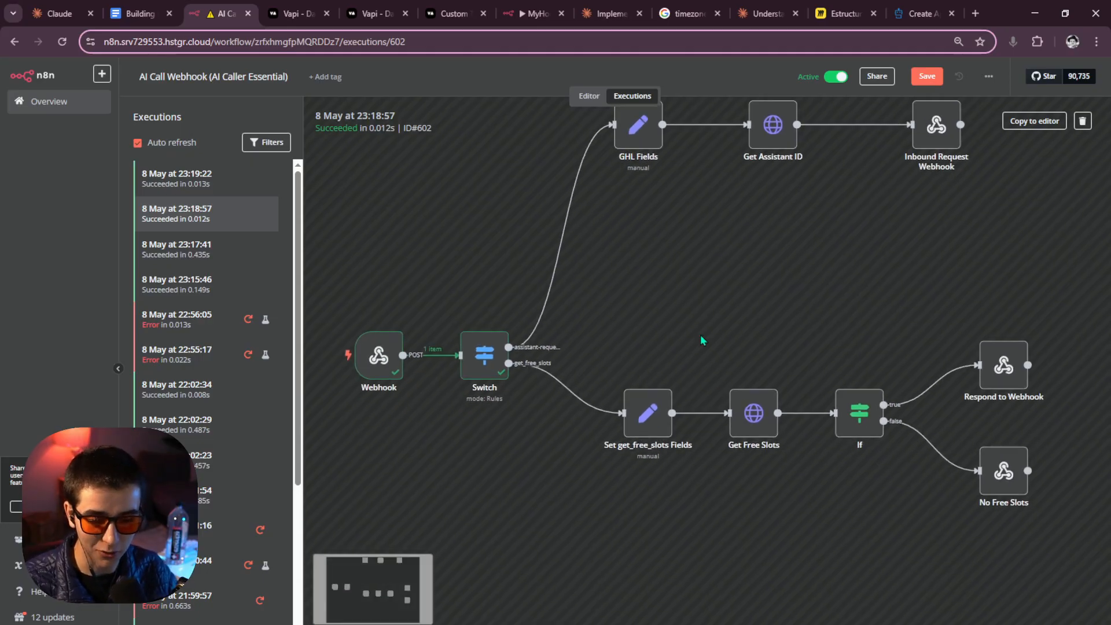
double_click(379, 356)
scroll(552, 357, down, 10)
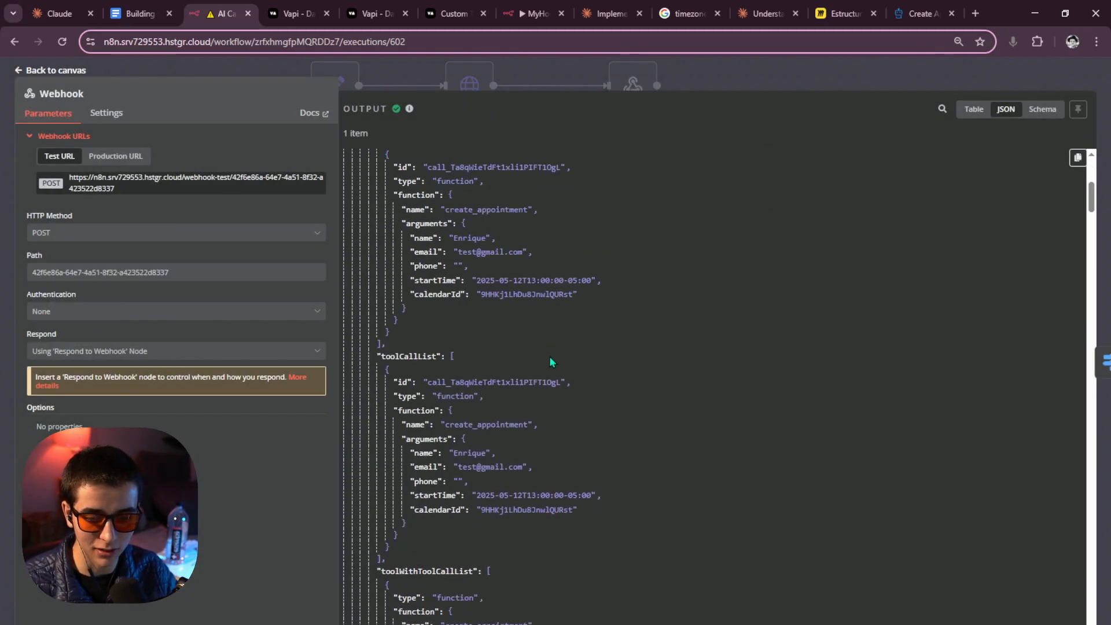
drag(527, 367, 446, 367)
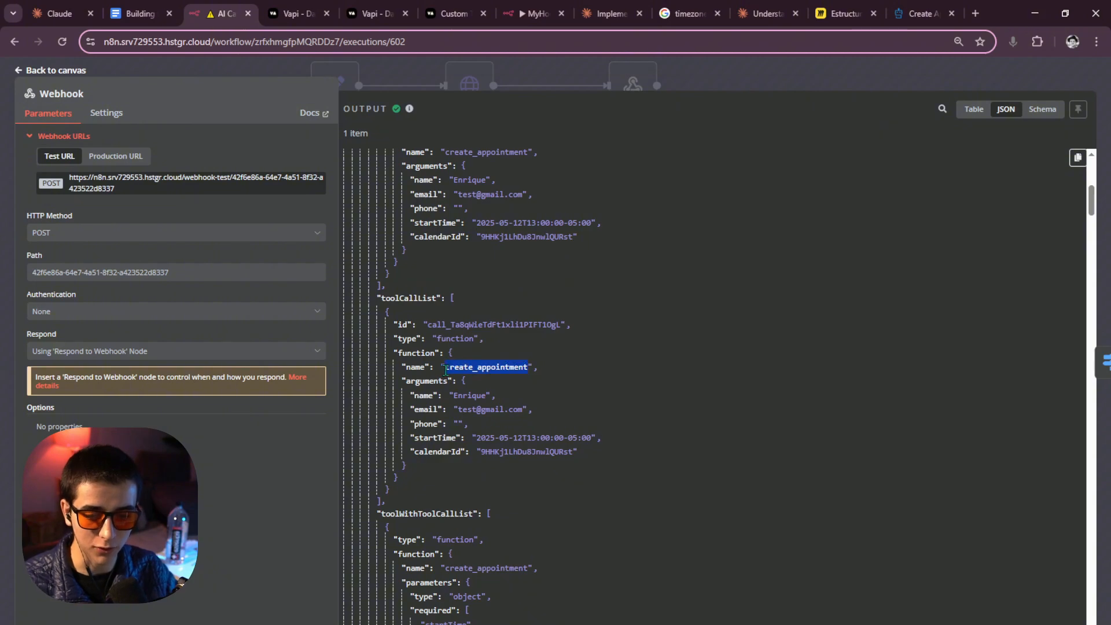
click(617, 93)
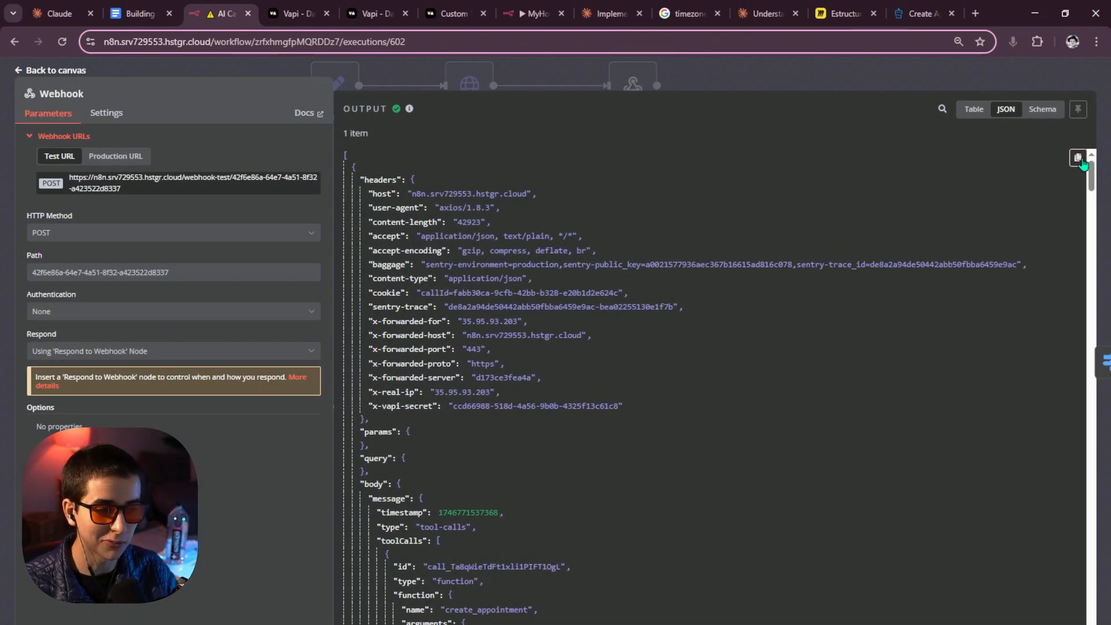
click(1079, 158)
click(793, 88)
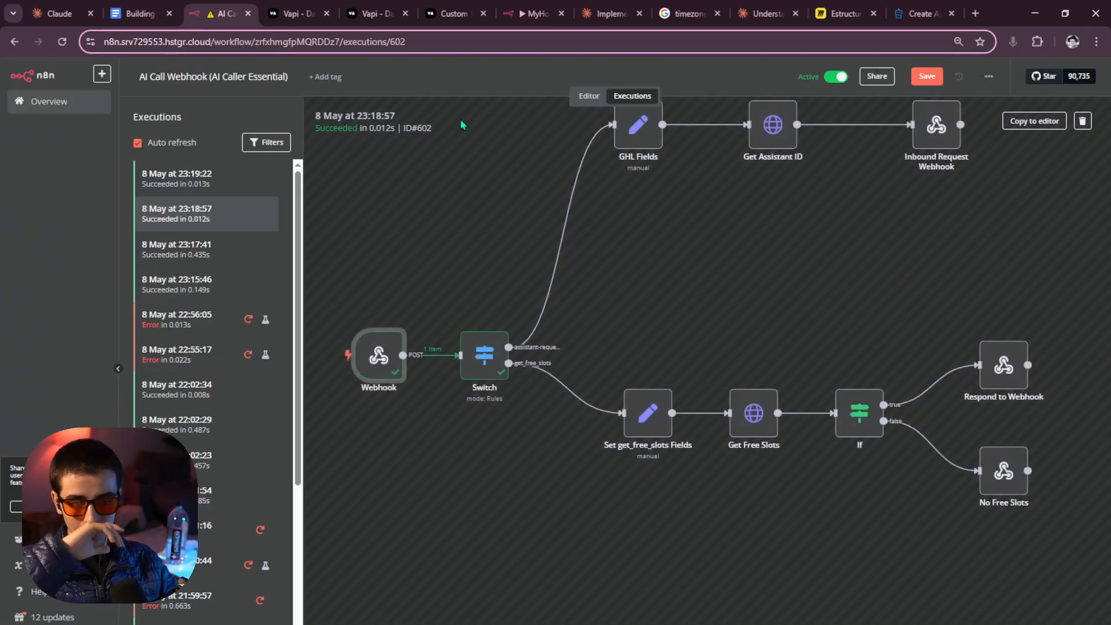
click(587, 97)
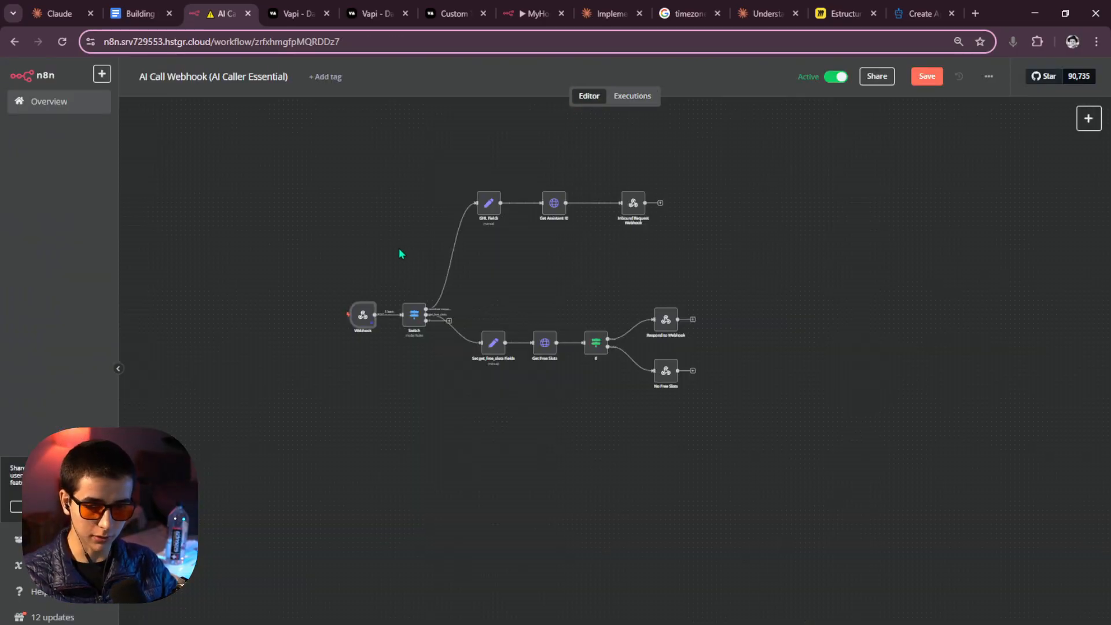
Replace the Webhook's pinned output with the copied create_appointment tool-call JSON.
double_click(363, 315)
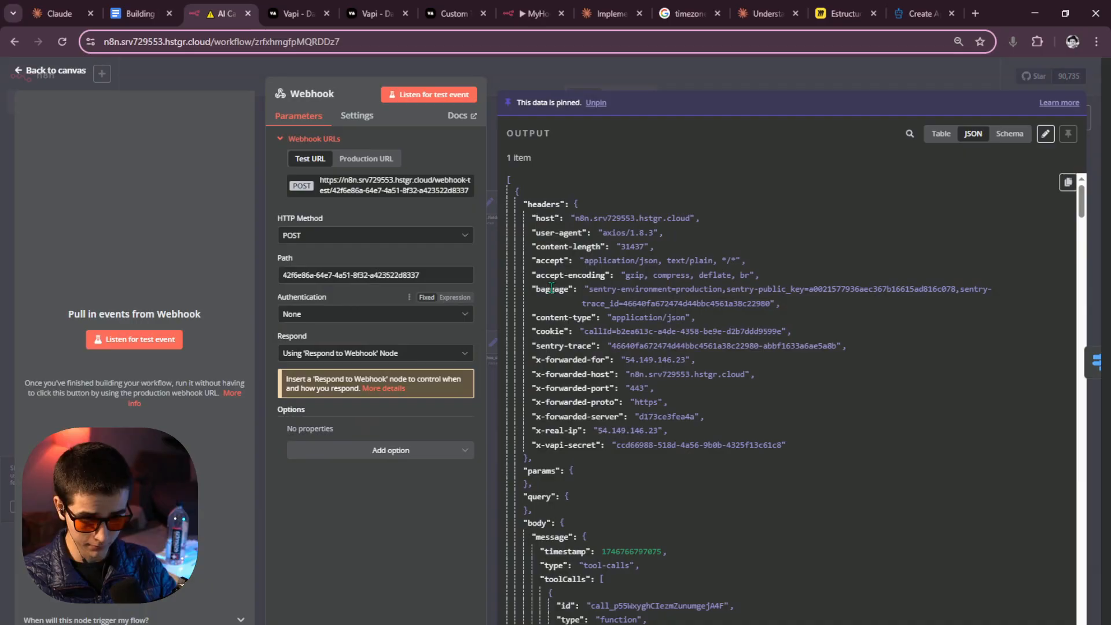
click(1045, 135)
drag(548, 139, 638, 201)
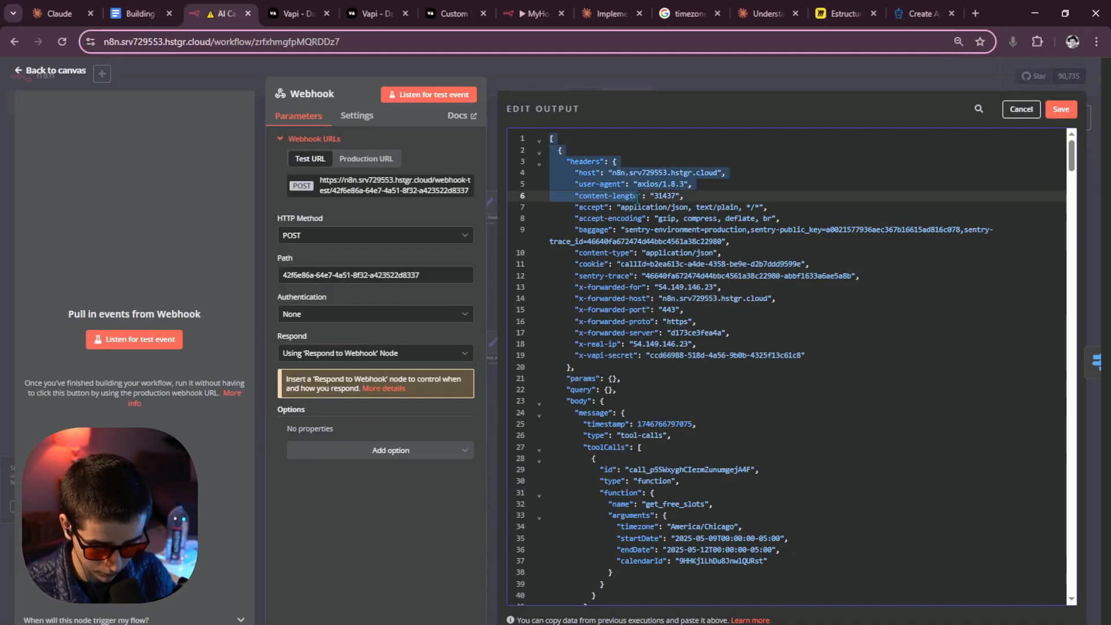
key(ctrl+a)
key(BackSpace)
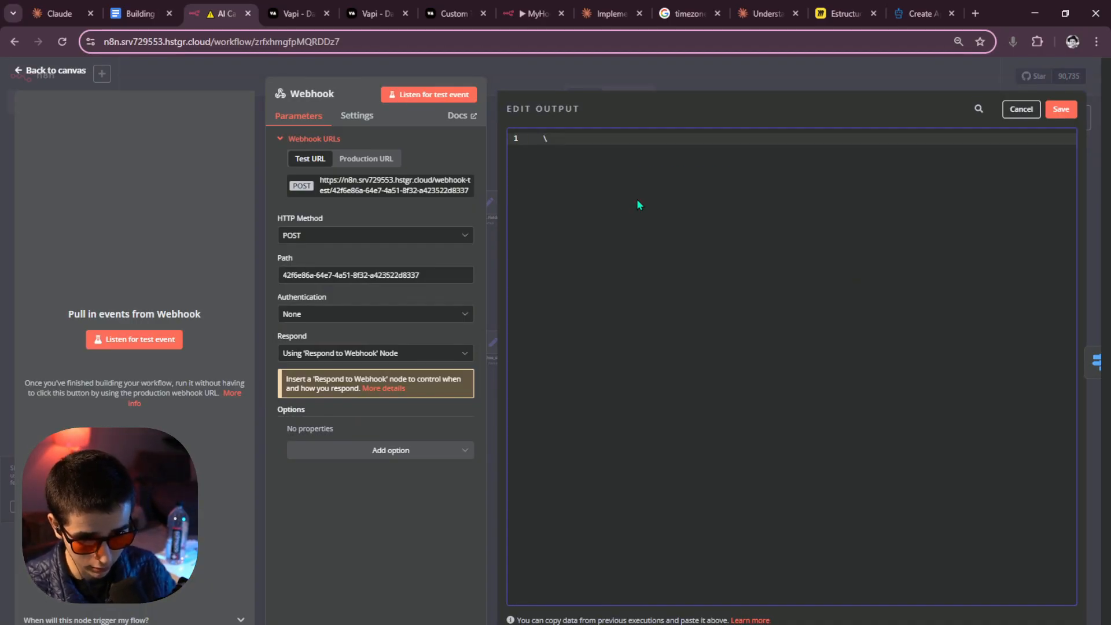
key(ctrl+v)
click(1061, 109)
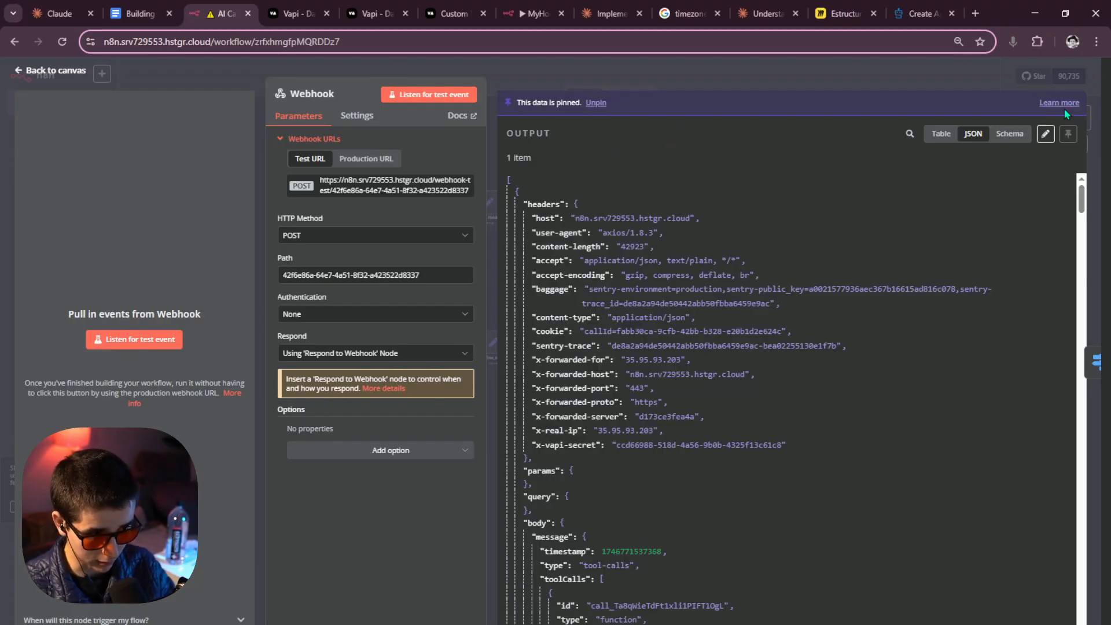
click(798, 81)
Test the Switch step on the pinned data and open its settings.
scroll(521, 307, up, 4)
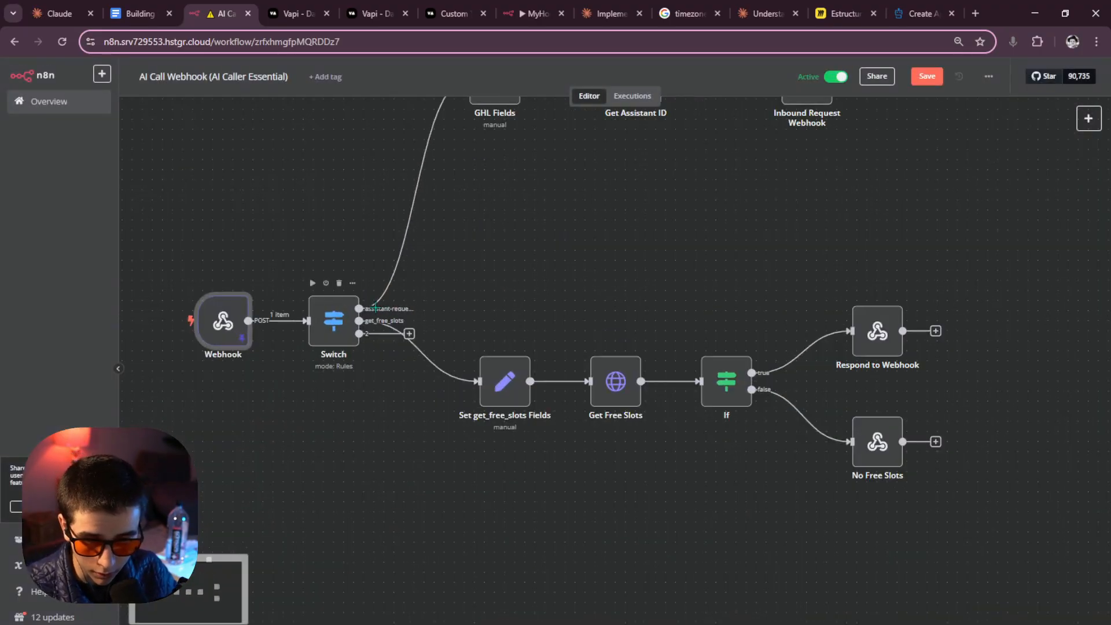
click(312, 283)
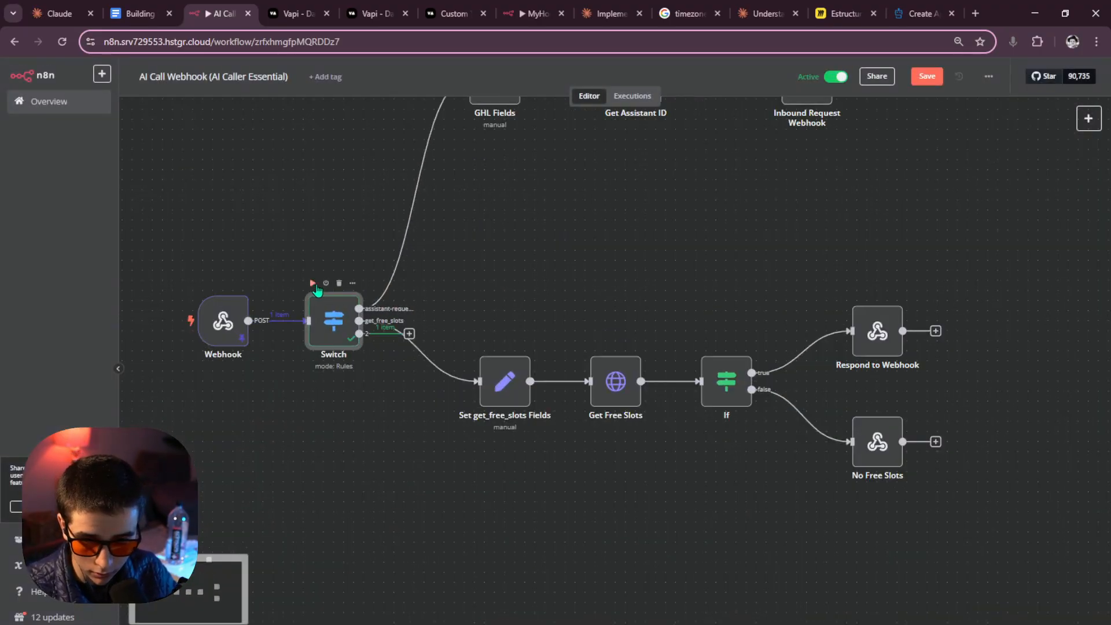
double_click(339, 317)
scroll(528, 263, down, 3)
Set the third rule's first value to the toolCalls[0].function.name expression.
click(462, 399)
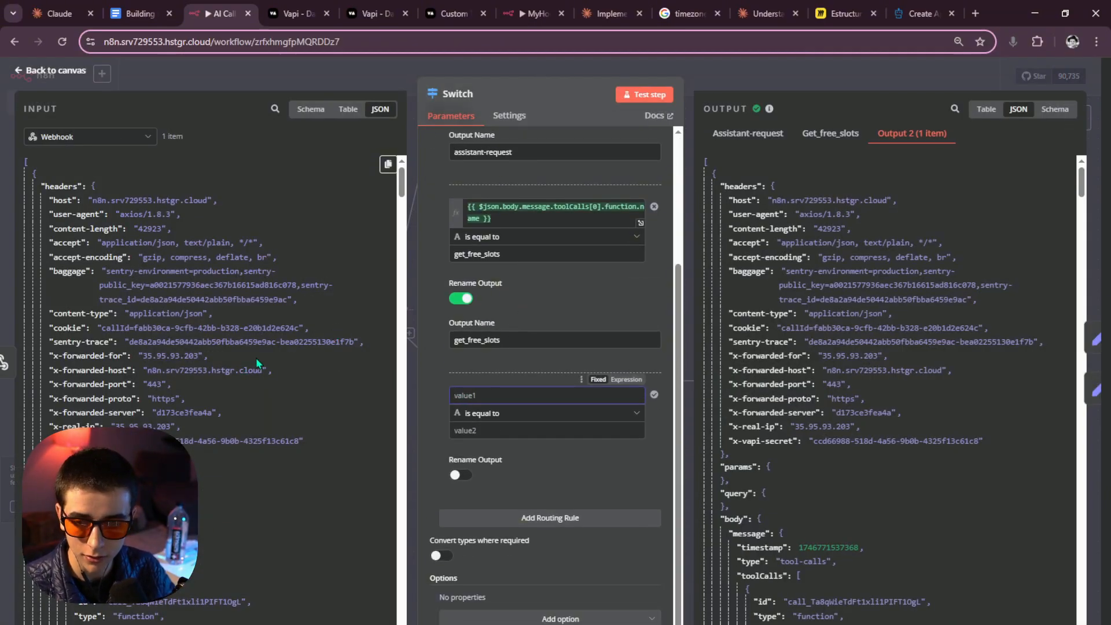
scroll(243, 345, down, 4)
scroll(220, 330, up, 1)
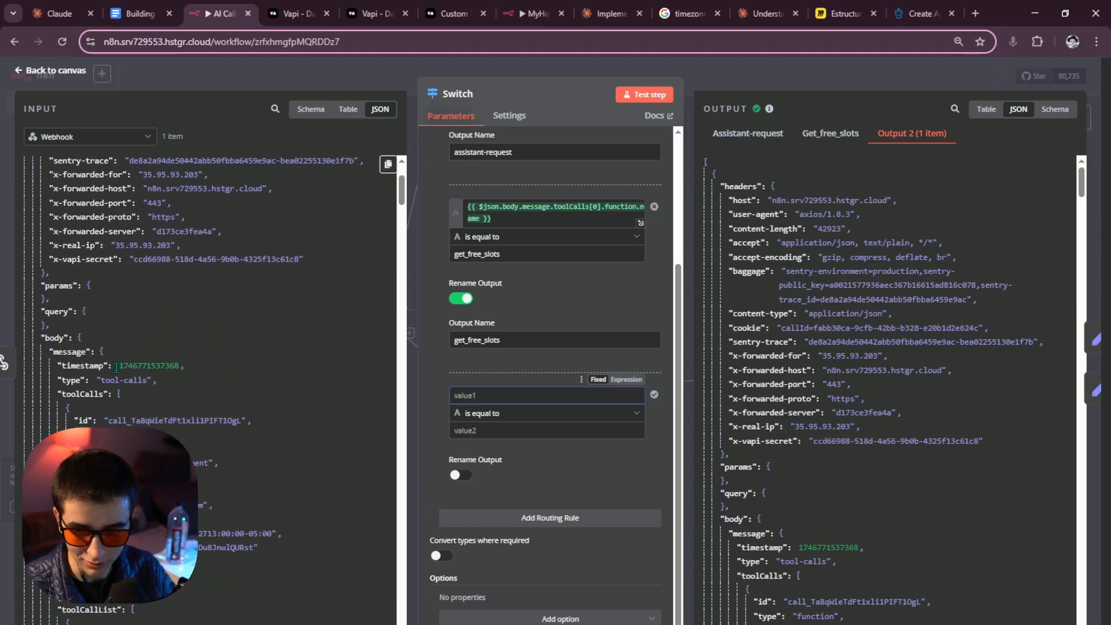
scroll(116, 367, down, 1)
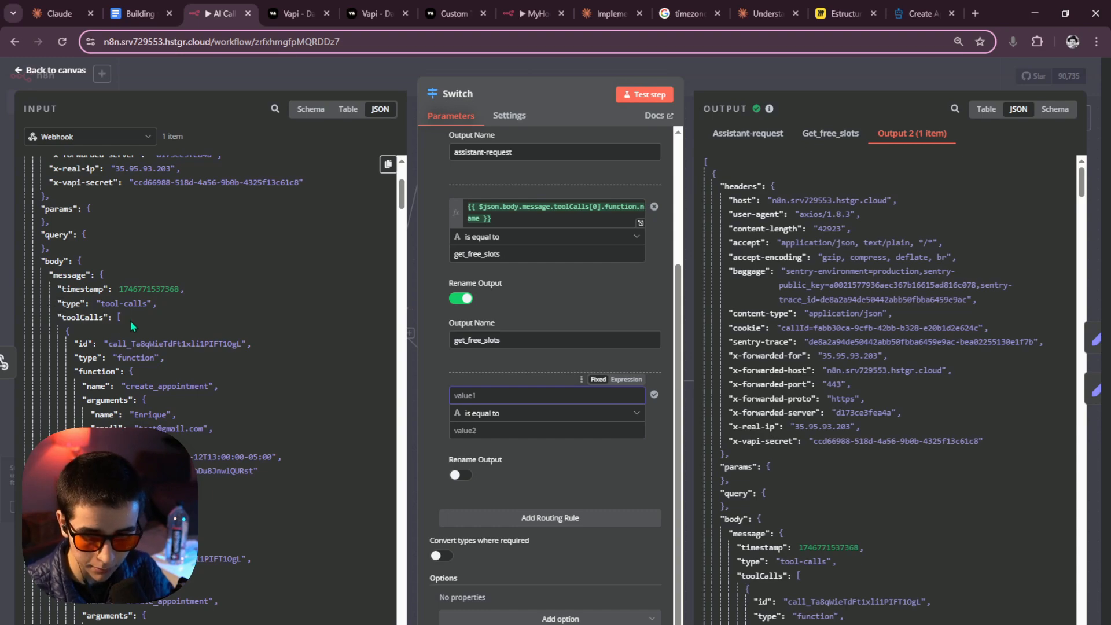
drag(100, 304, 147, 304)
scroll(176, 315, up, 4)
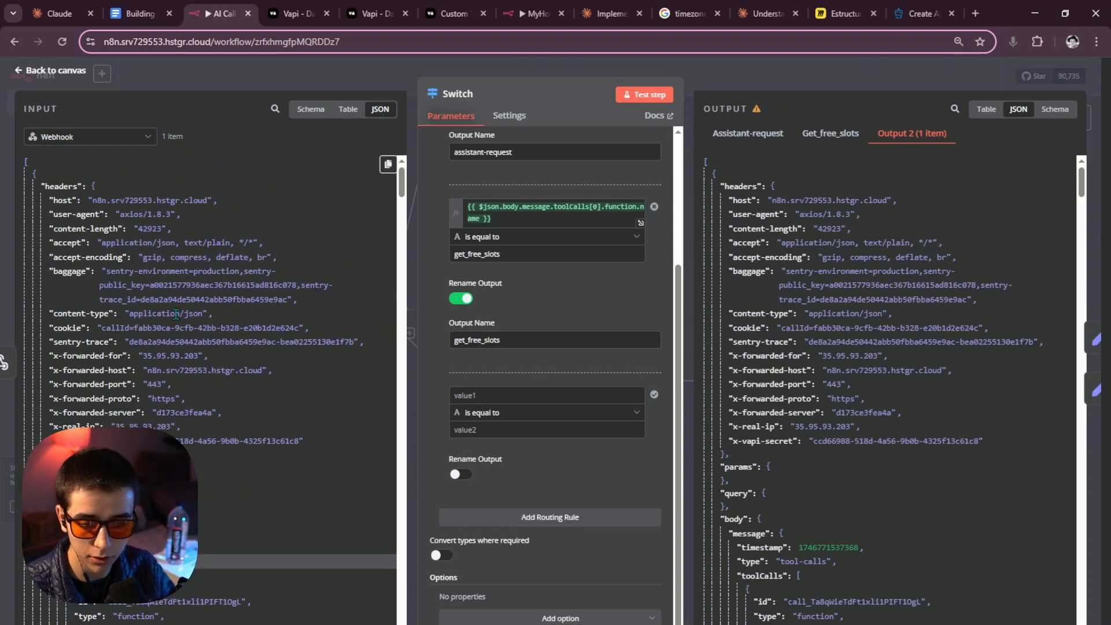
scroll(174, 314, down, 5)
scroll(165, 321, up, 2)
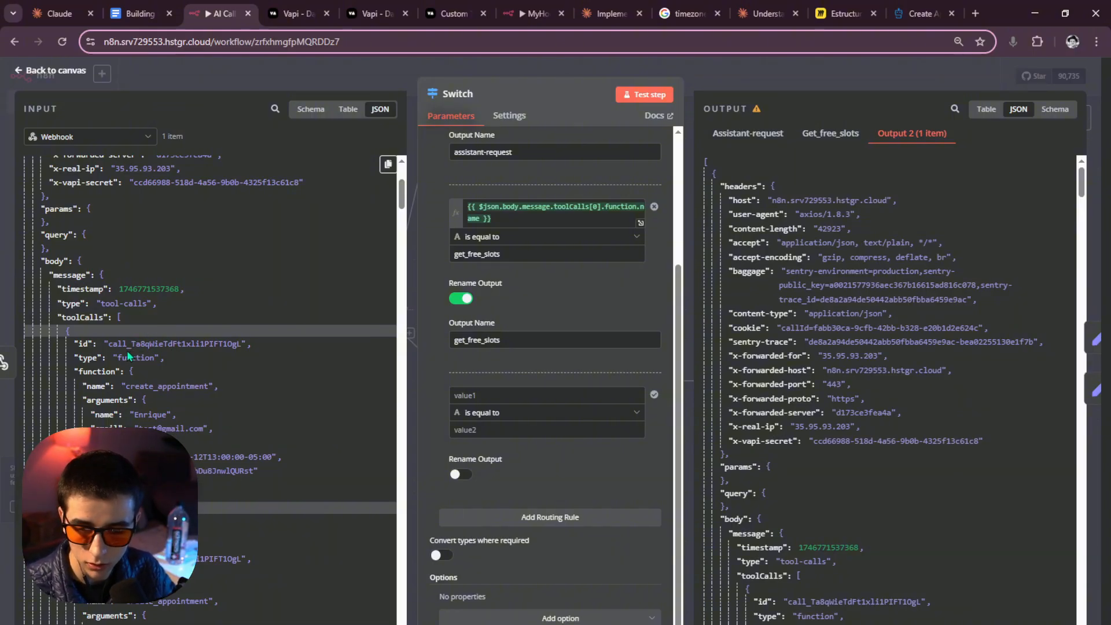
scroll(127, 349, down, 3)
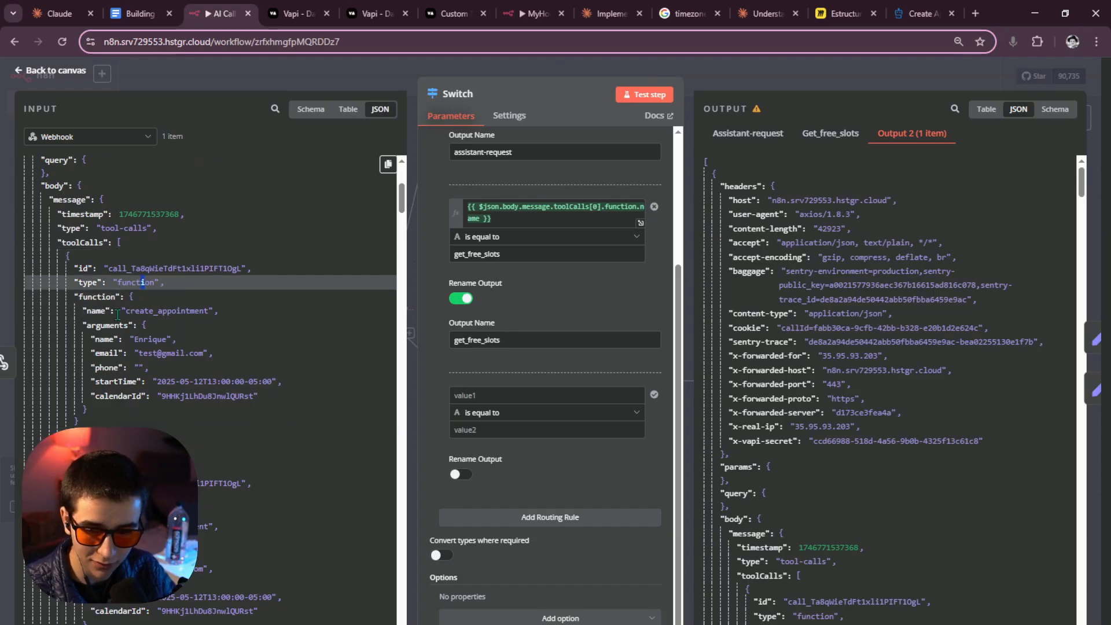
scroll(116, 307, up, 3)
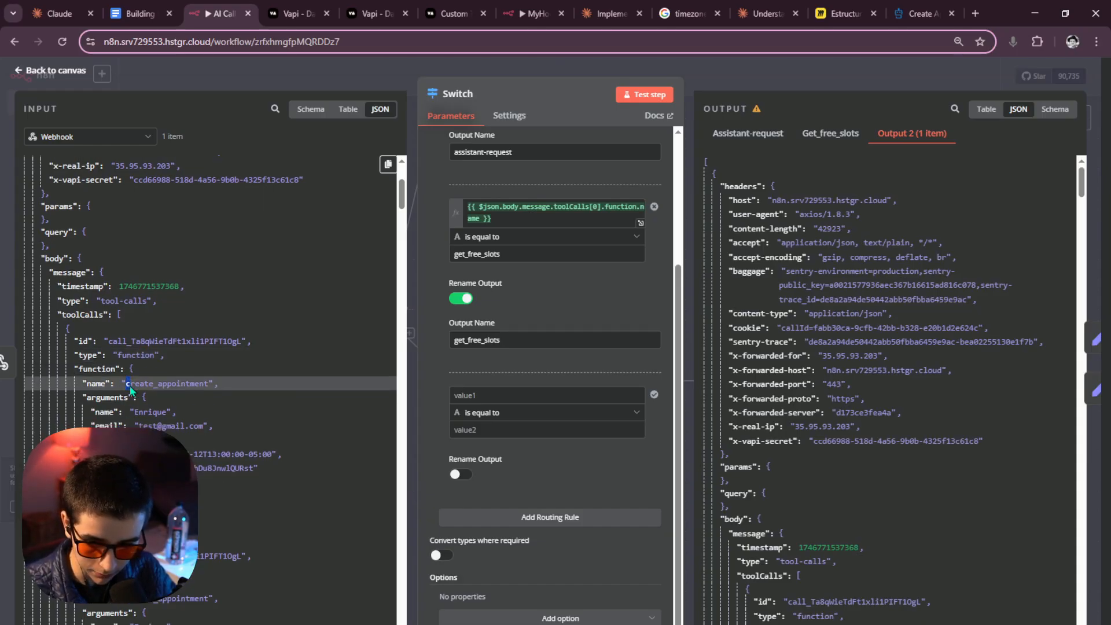
scroll(128, 383, down, 3)
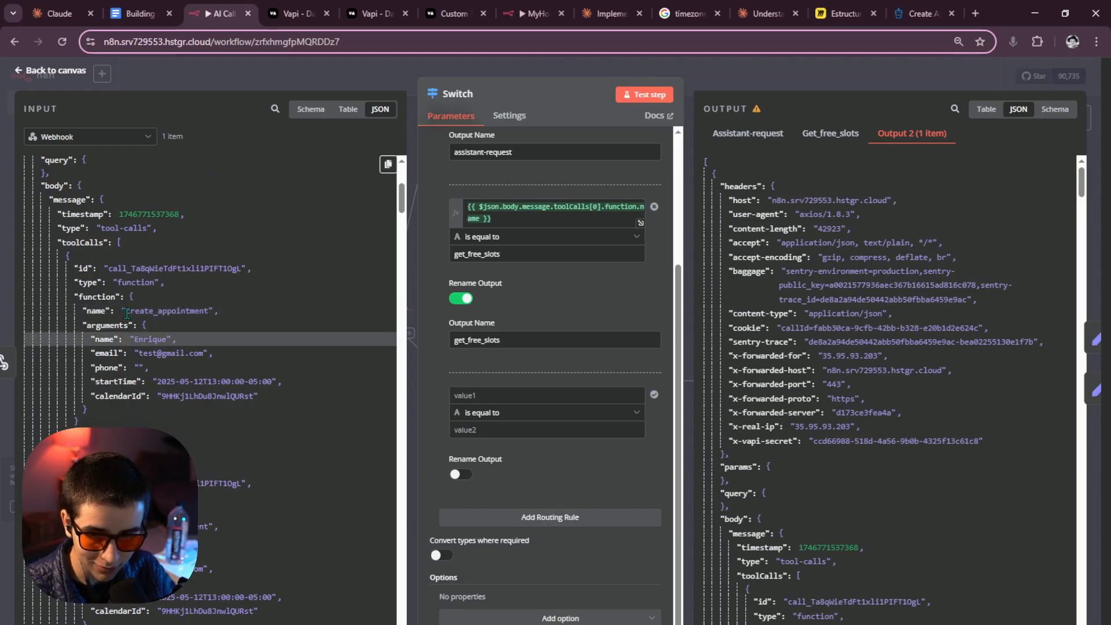
double_click(203, 315)
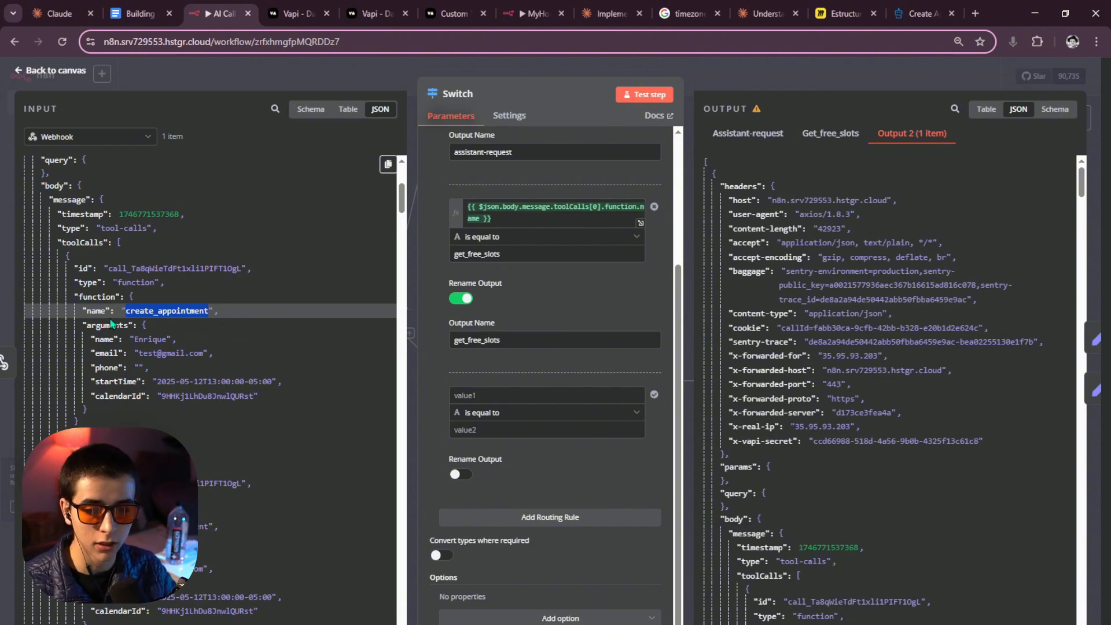
click(144, 322)
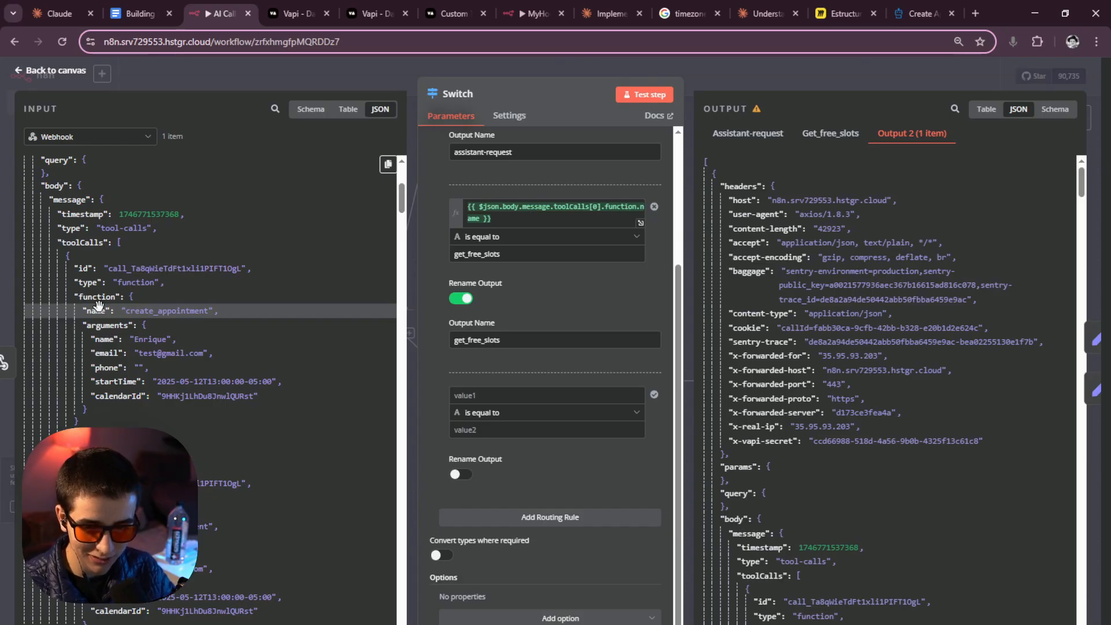
drag(95, 311, 479, 395)
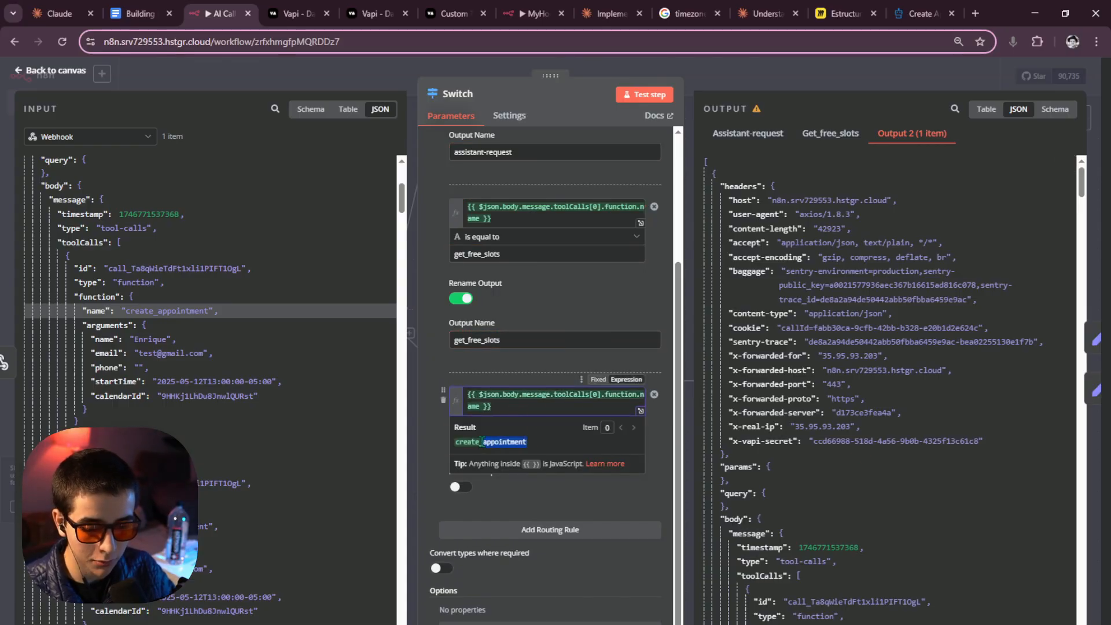
click(718, 404)
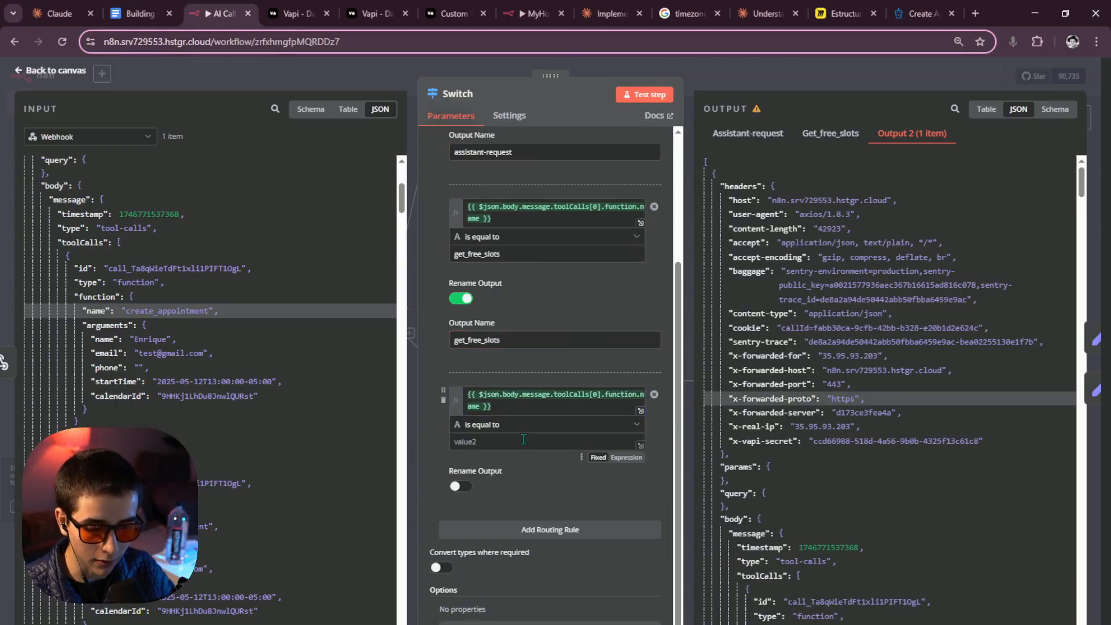
click(503, 406)
Make the rule compare against the value create_appointment.
key(ctrl+a)
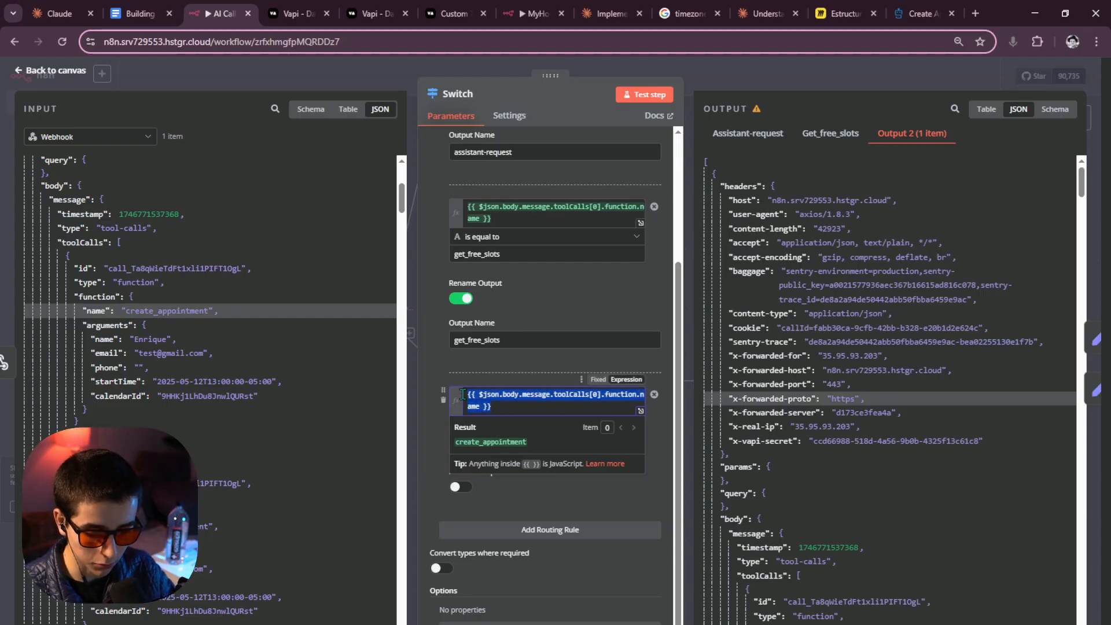
drag(527, 442, 456, 443)
key(ctrl+c)
click(533, 440)
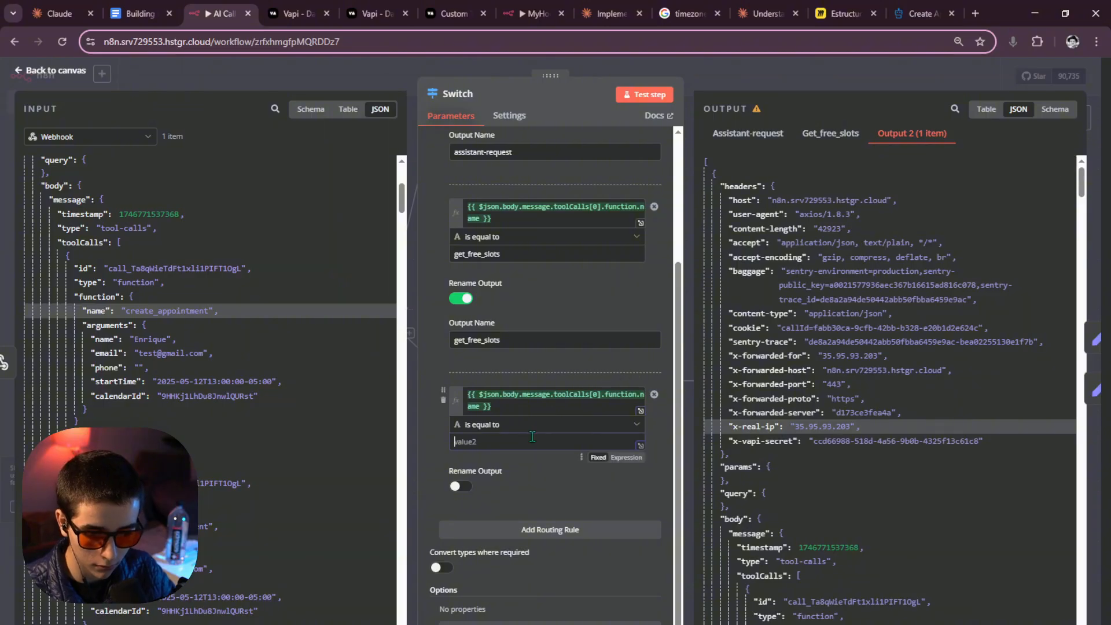
key(ctrl+v)
Rename the rule's output to create_appointment and retest the Switch.
click(461, 486)
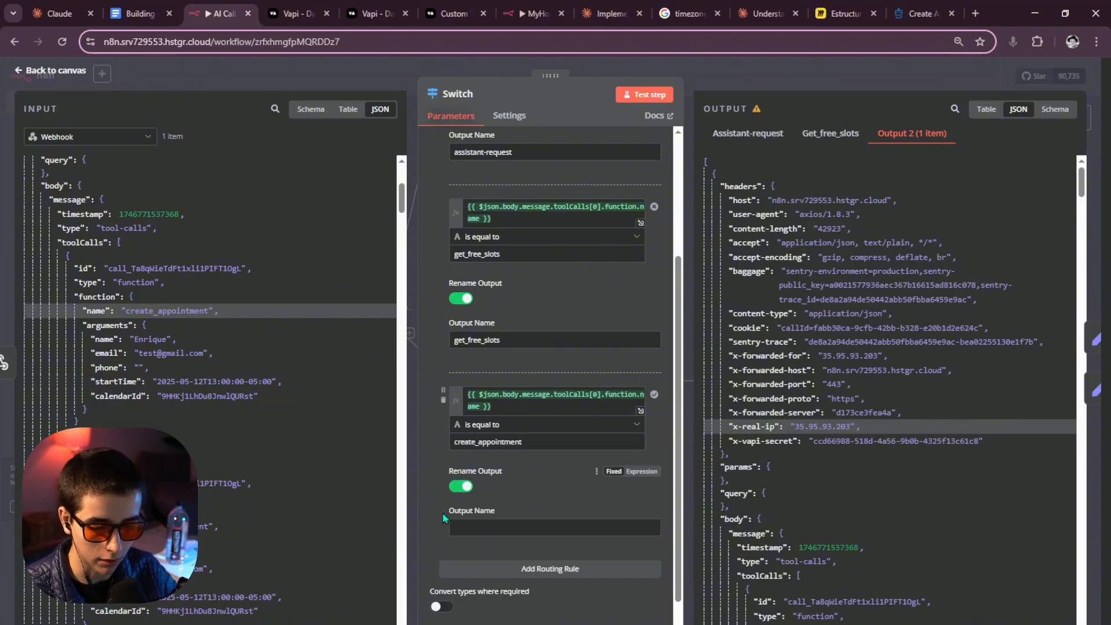
click(463, 524)
key(ctrl+v)
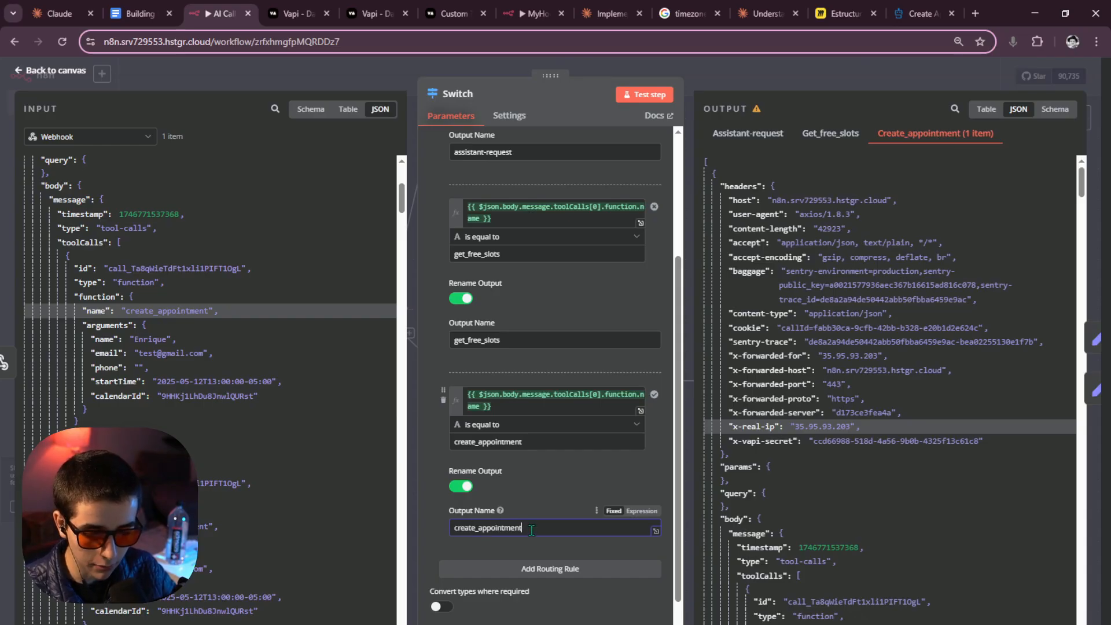
double_click(507, 528)
click(671, 95)
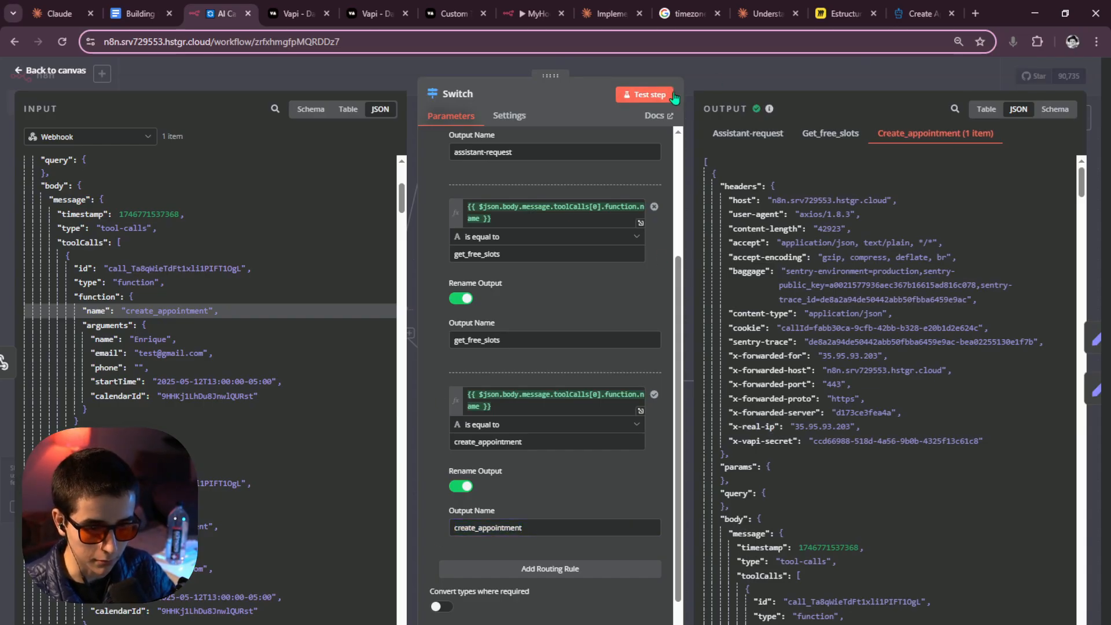
click(729, 85)
scroll(546, 258, down, 3)
scroll(468, 295, up, 5)
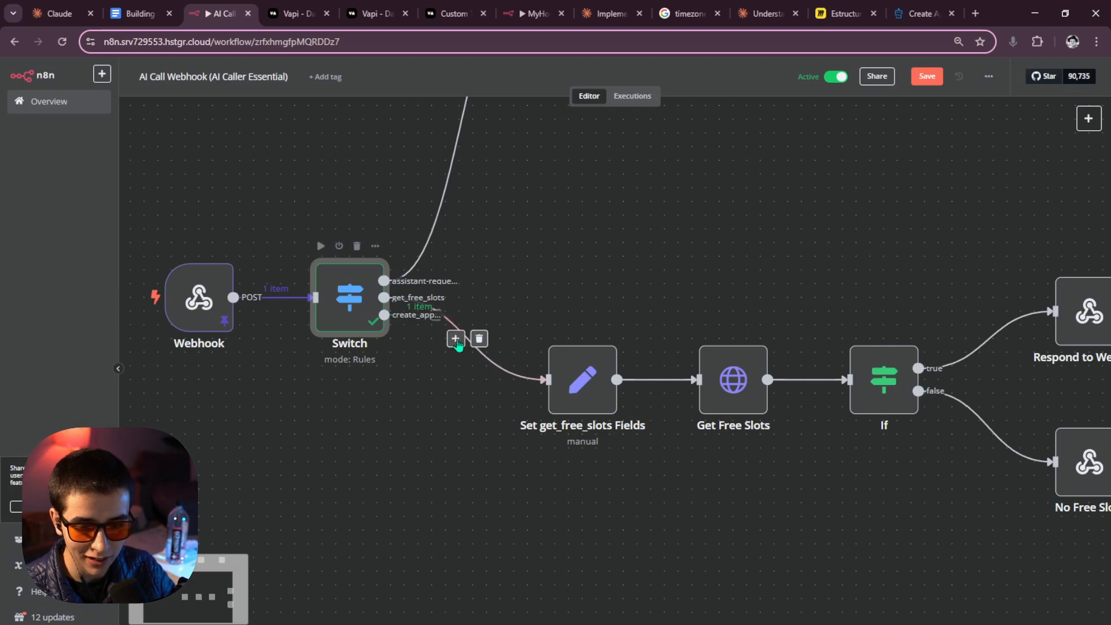
Paste a Set node named 'Set create_appointment Fields' onto the canvas below get_free_slots.
drag(384, 315, 561, 556)
scroll(579, 512, down, 5)
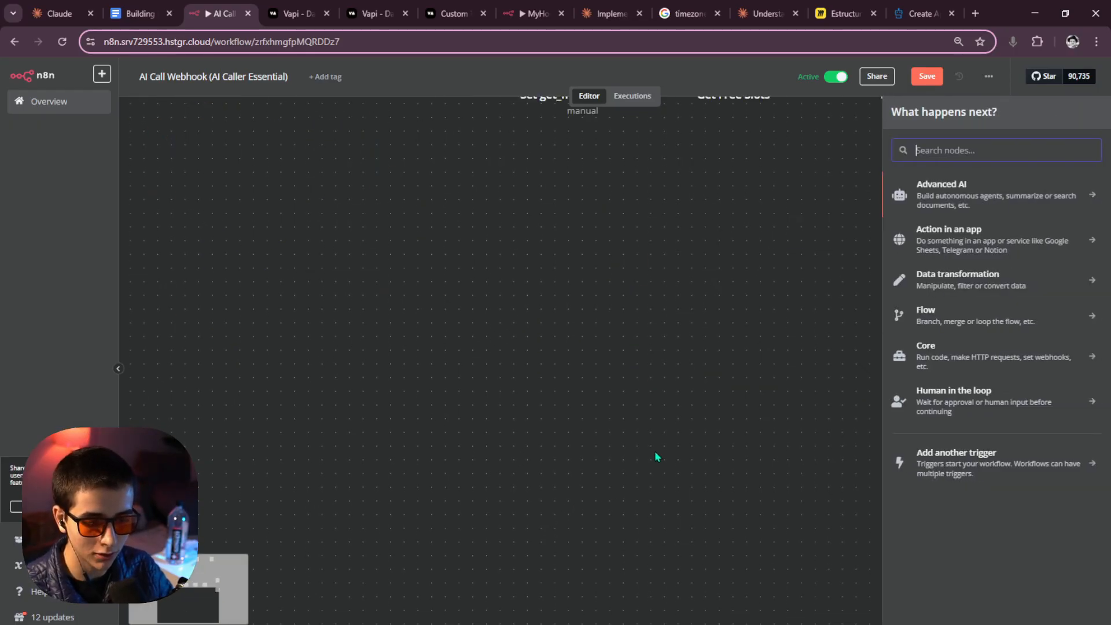
drag(647, 418, 452, 543)
scroll(453, 538, down, 5)
drag(469, 454, 473, 485)
scroll(440, 498, up, 2)
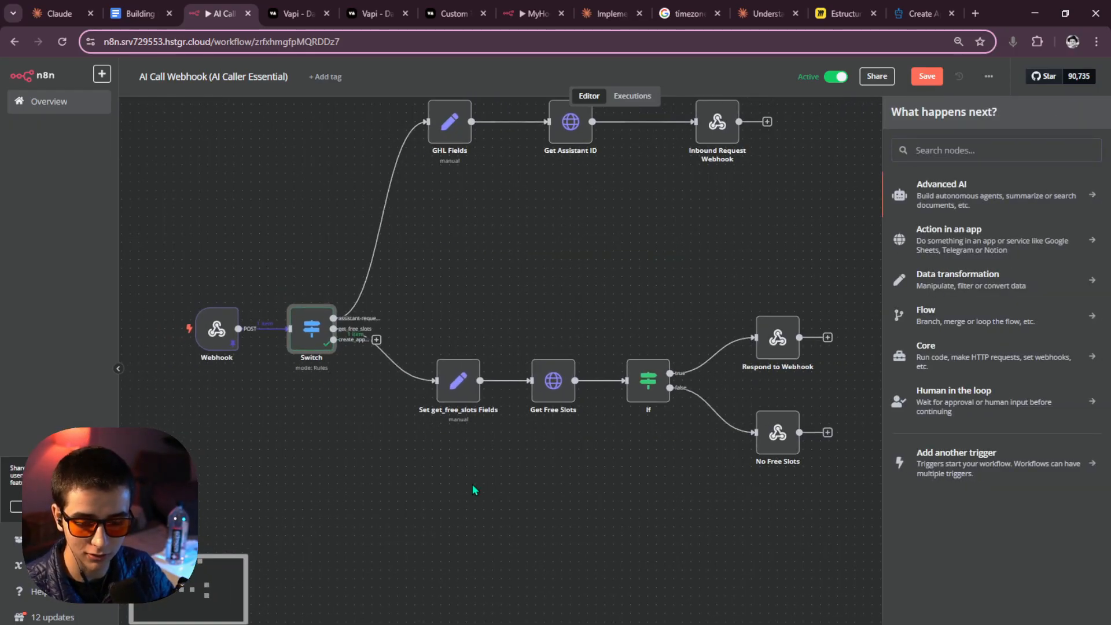
key(ctrl+v)
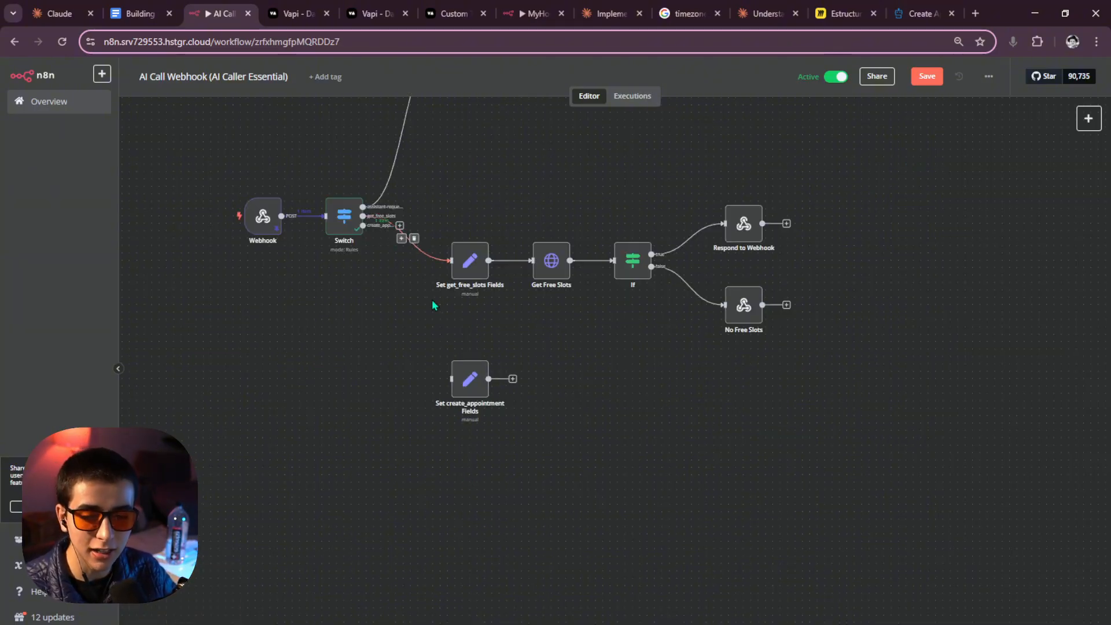
scroll(480, 394, up, 1)
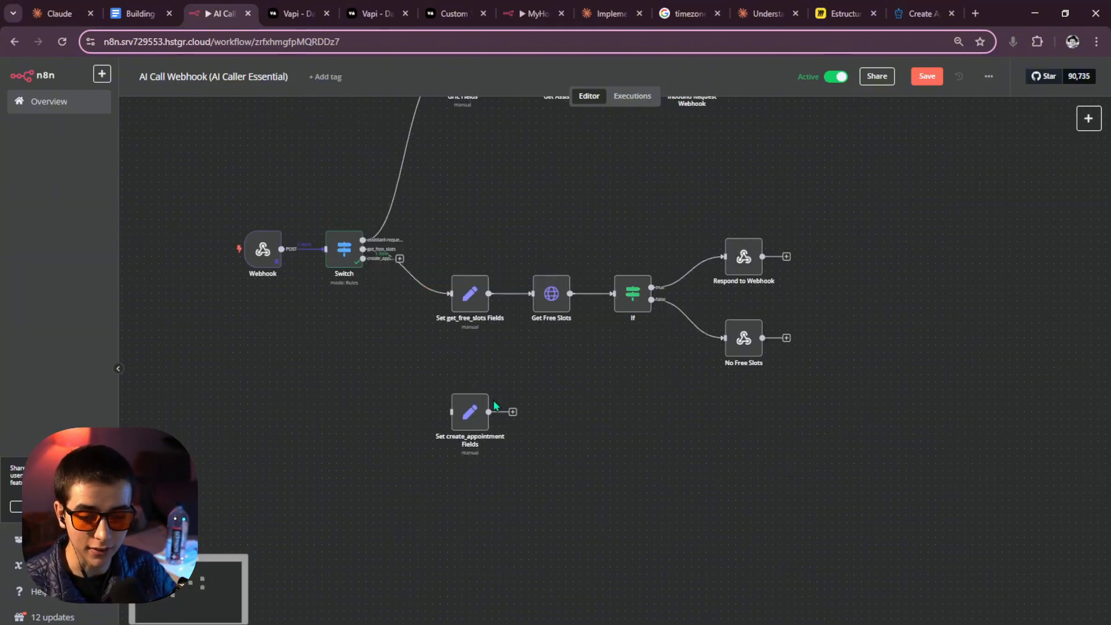
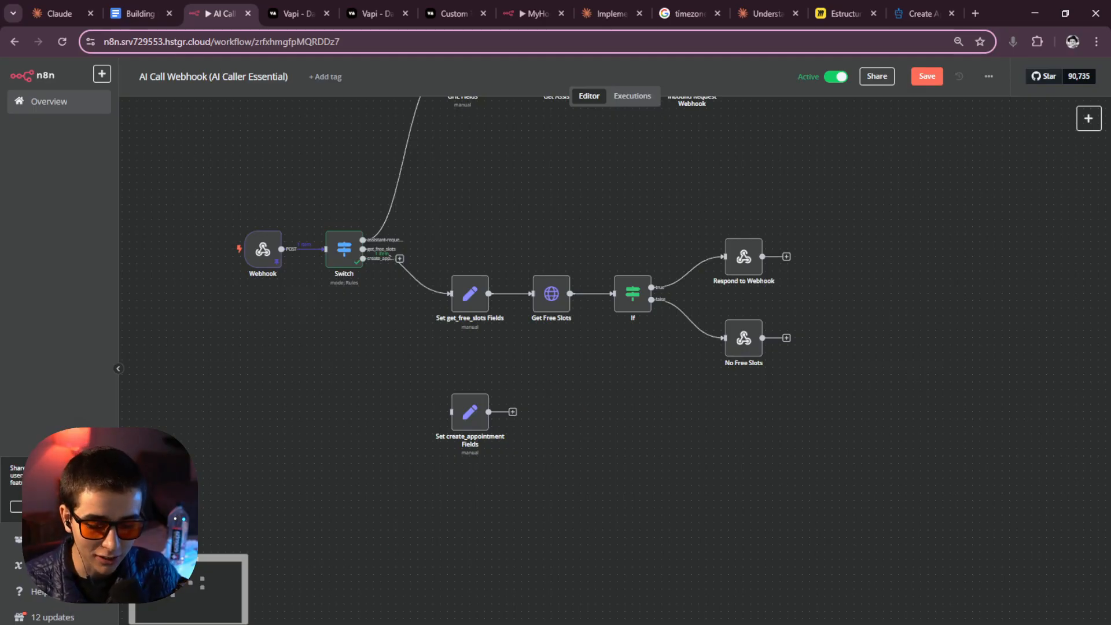
Copy the Infinitx private-integration access token and open Calendar Settings listing the Sales Calendar.
click(473, 597)
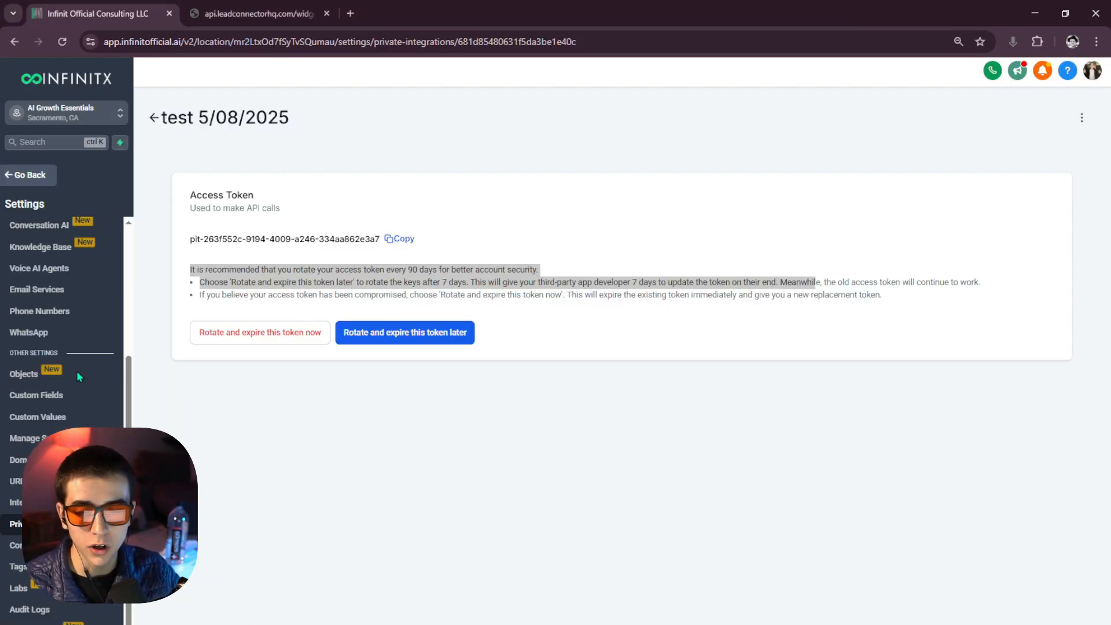
click(272, 238)
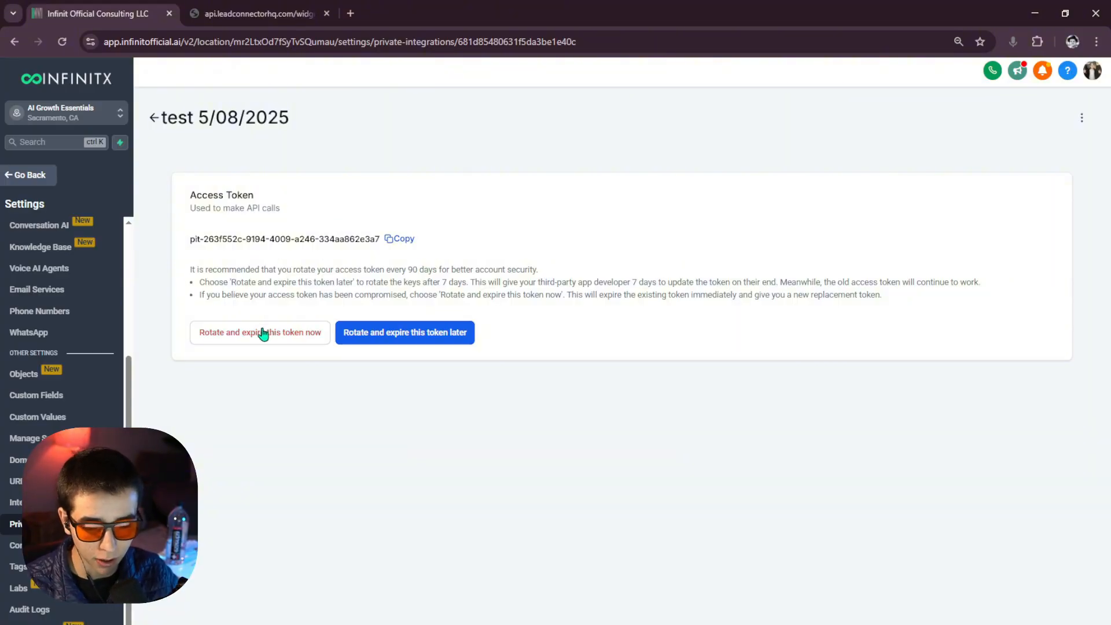
click(401, 239)
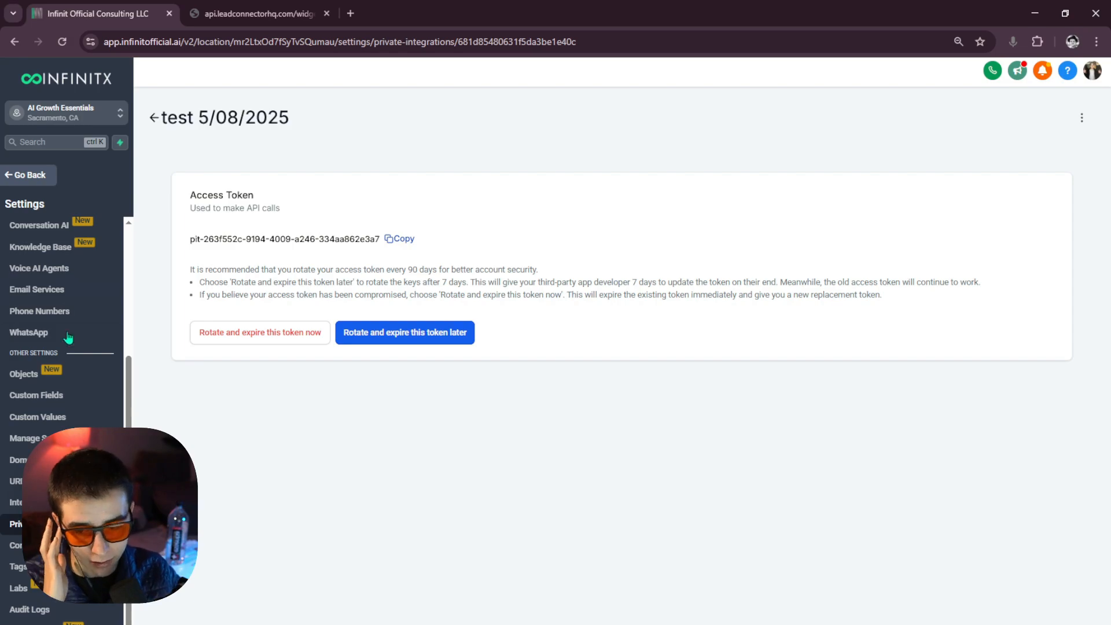
scroll(35, 414, up, 5)
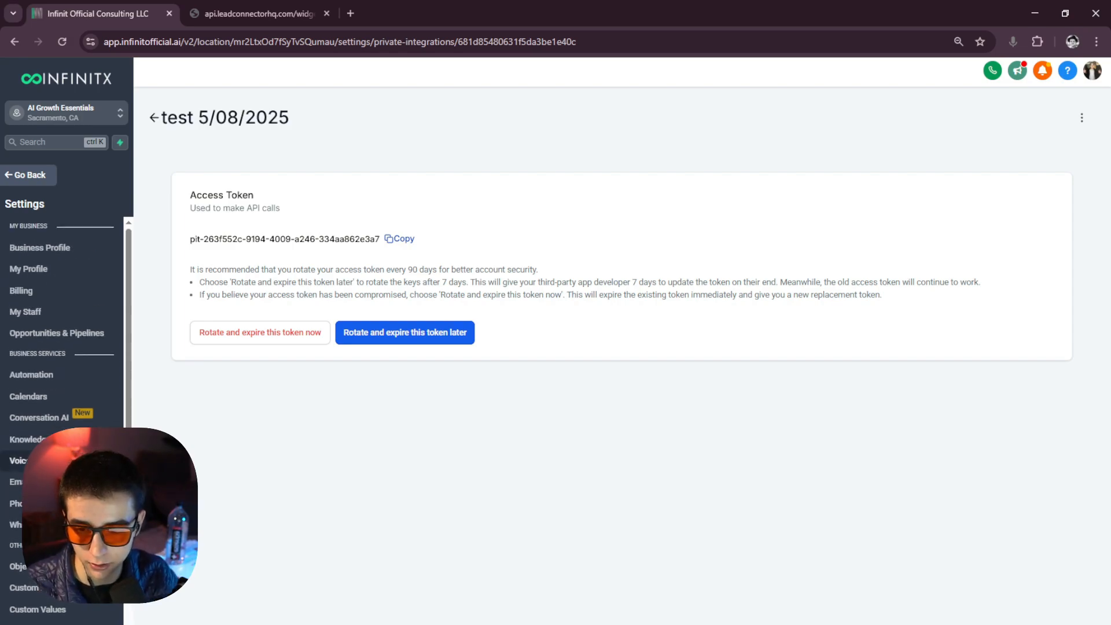
click(57, 399)
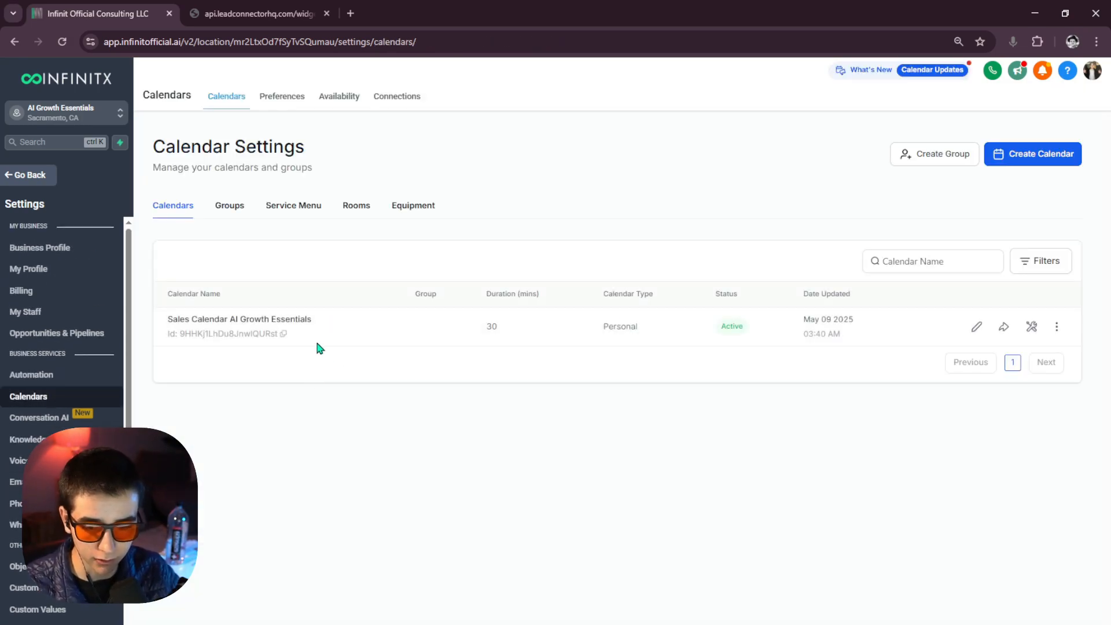
Copy the sales calendar's ID from its Infinitx calendar settings.
click(284, 335)
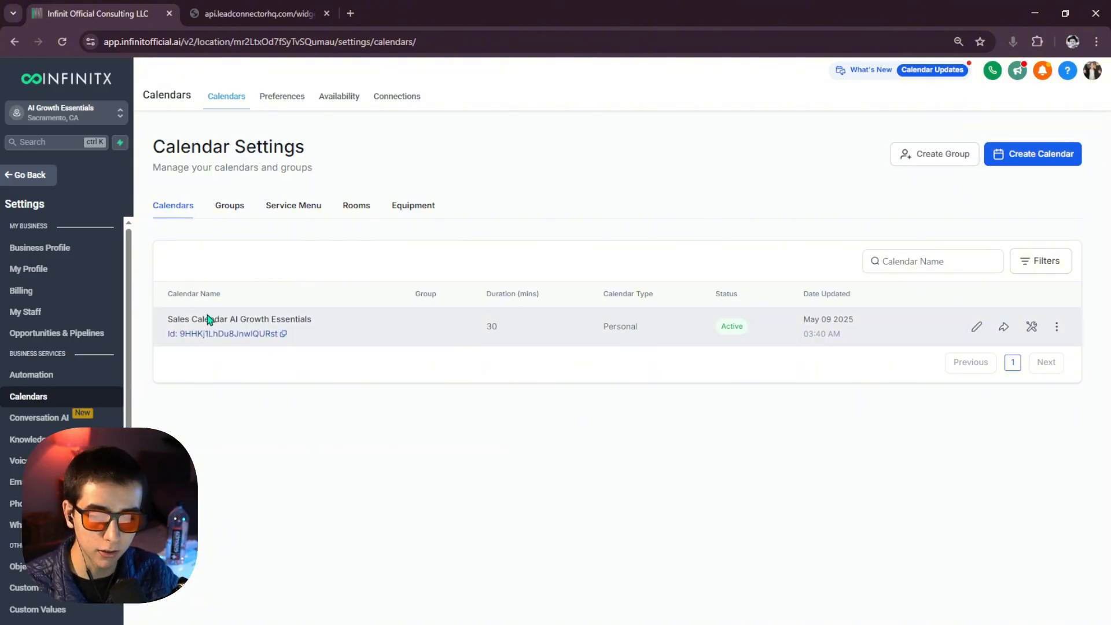
click(282, 336)
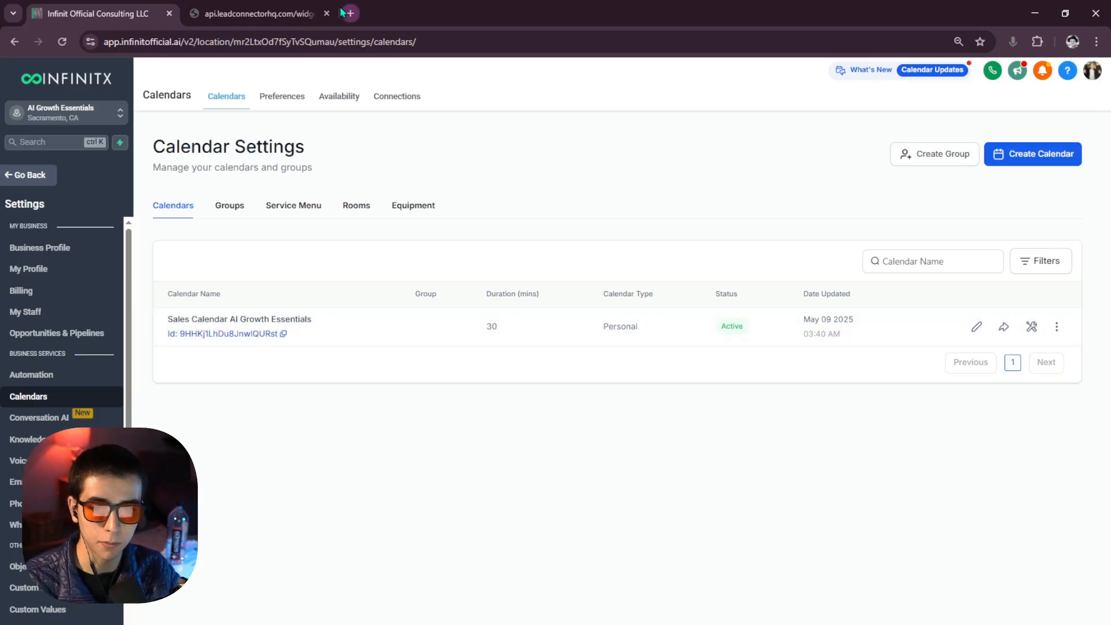
click(254, 13)
click(114, 14)
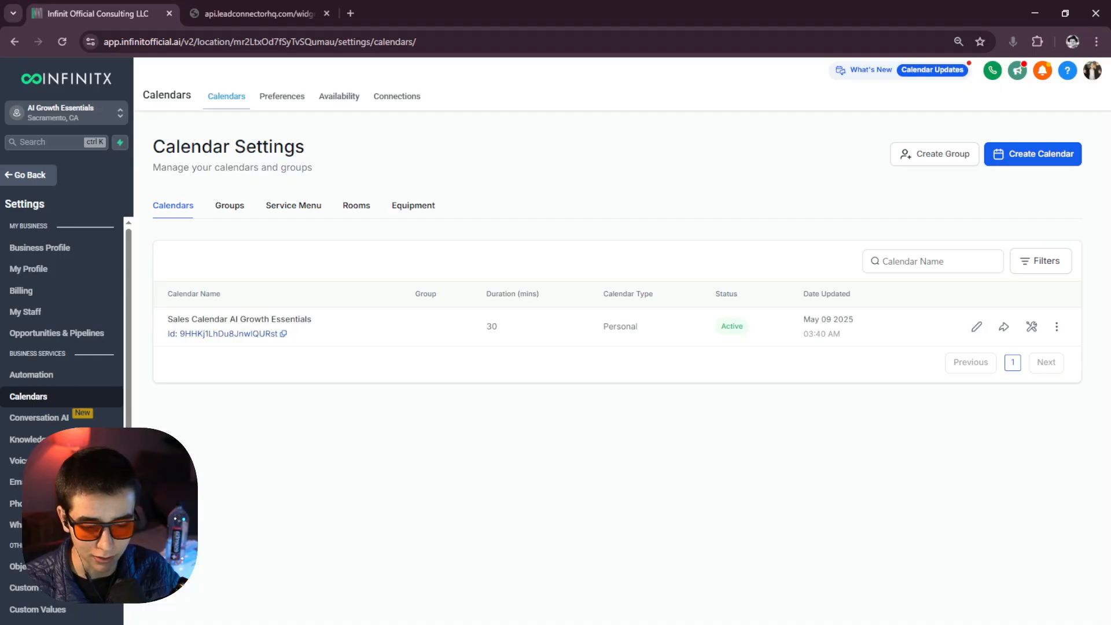
Look over the n8n workflow and the Create Appointment API documentation.
click(403, 624)
click(347, 596)
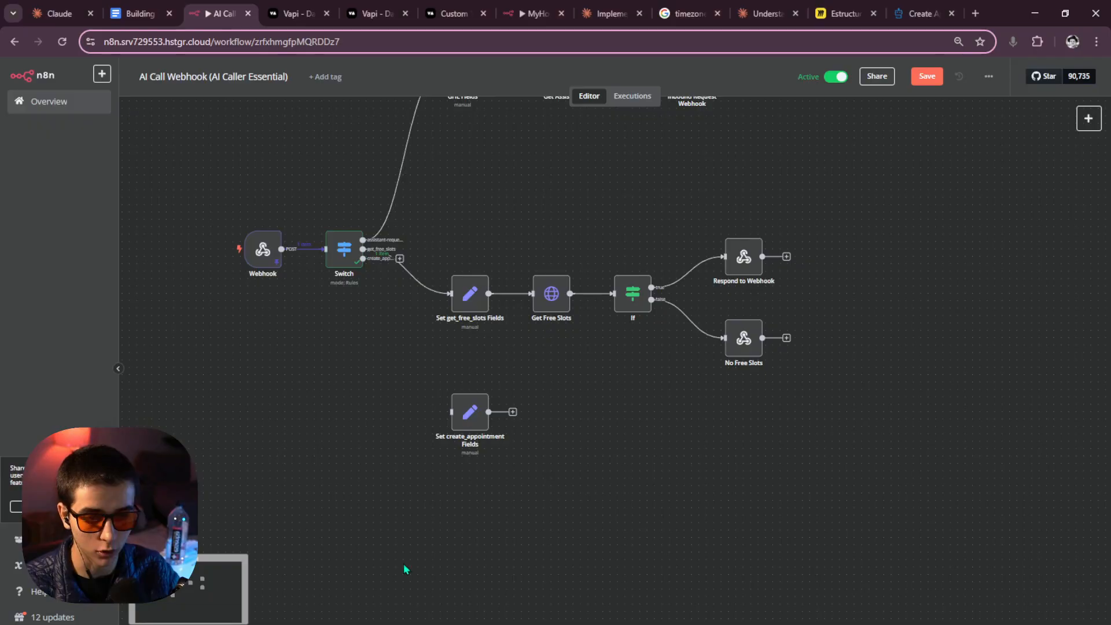
click(894, 8)
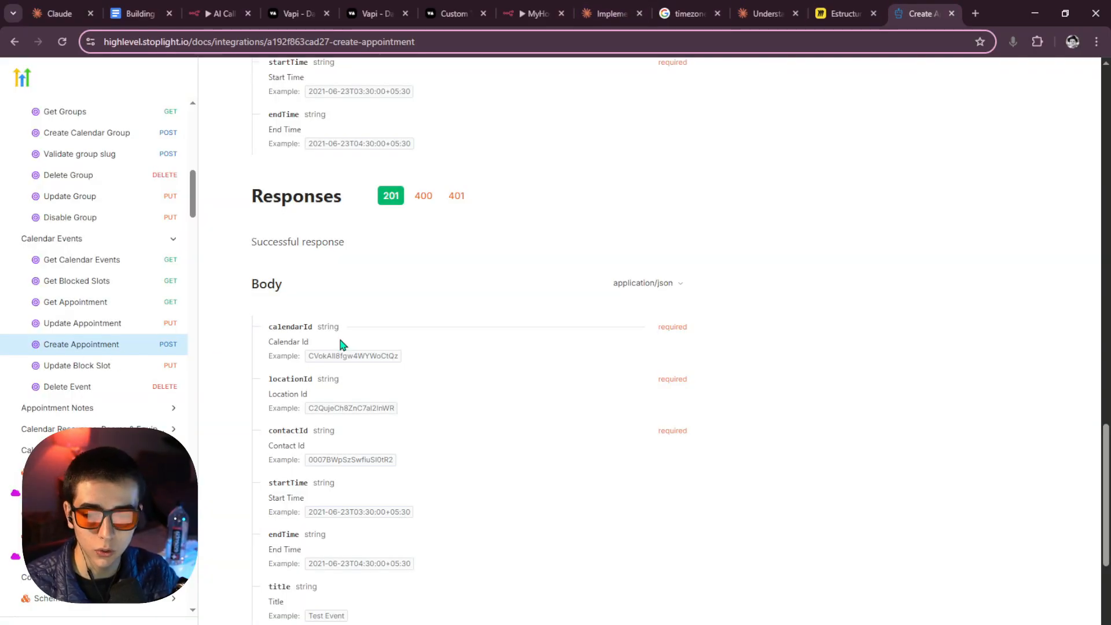
scroll(341, 345, up, 20)
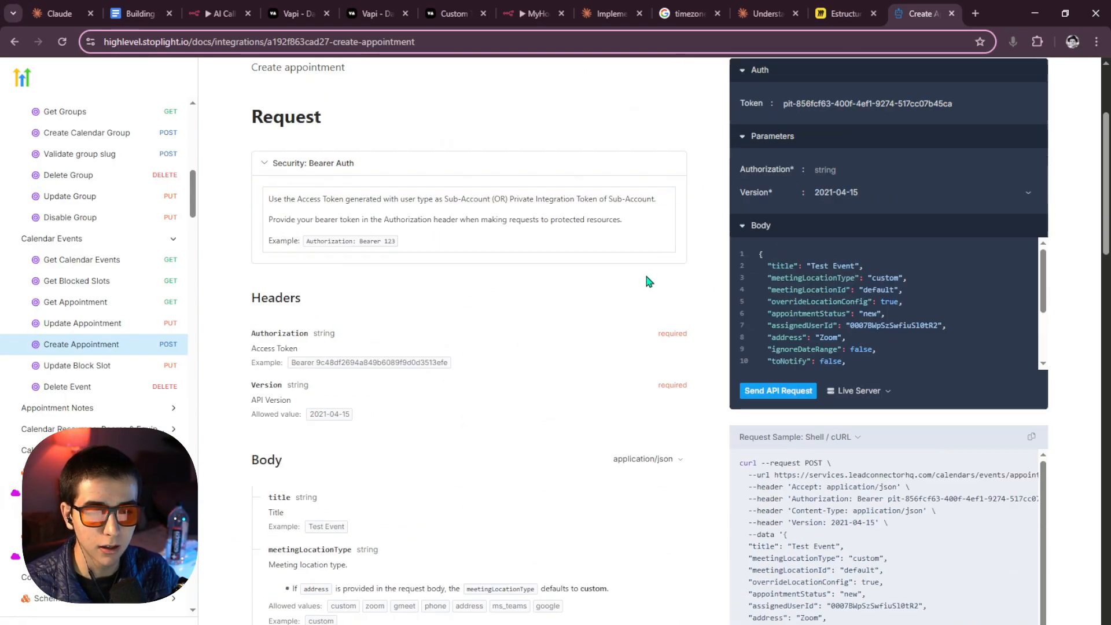
scroll(648, 281, up, 3)
mouse_move(403, 624)
Select the location ID in the Infinitx calendar settings page address.
click(478, 596)
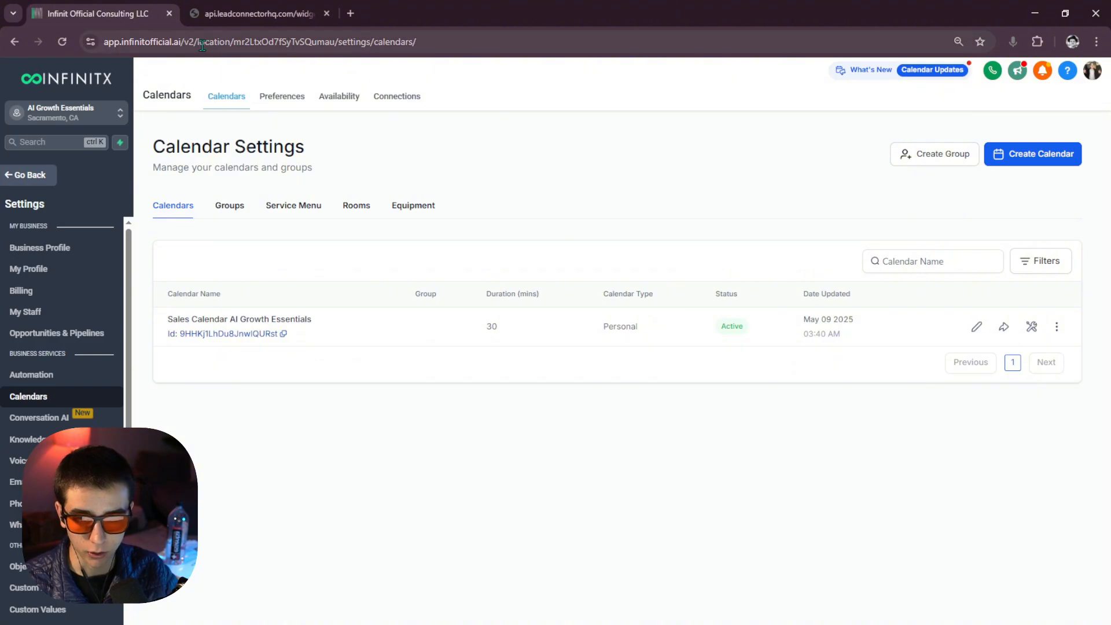
drag(234, 41, 336, 42)
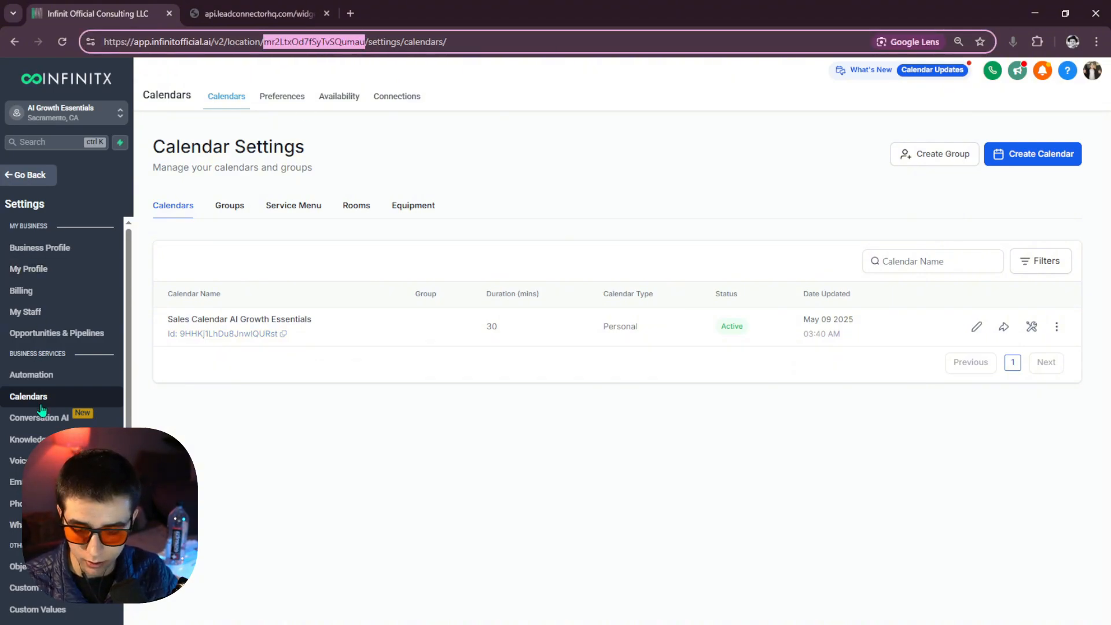
mouse_move(336, 624)
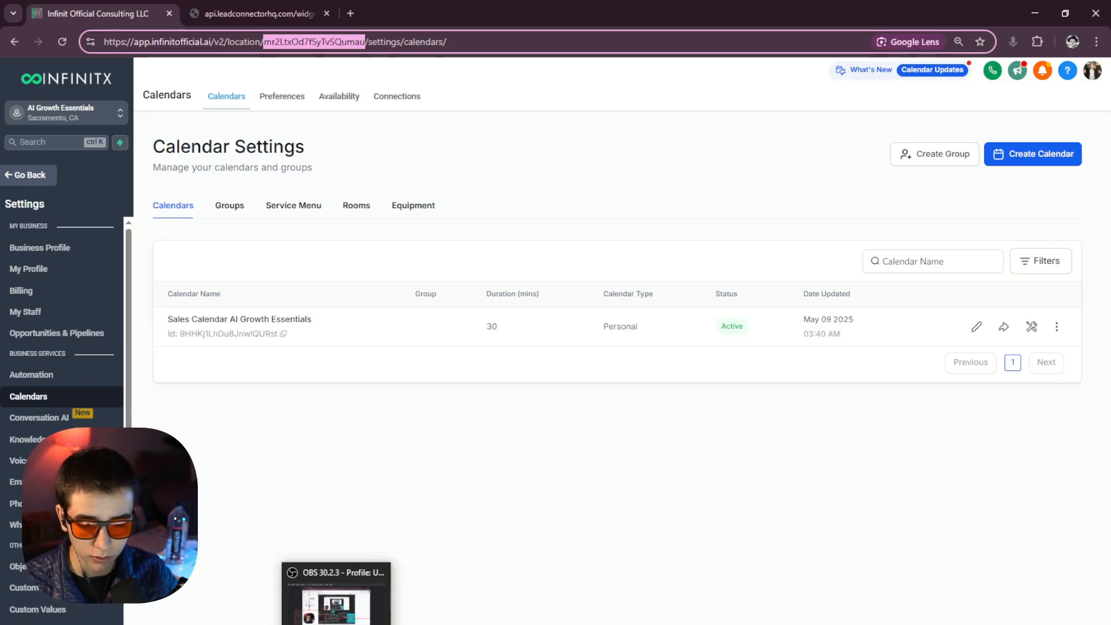
mouse_move(403, 624)
click(329, 596)
Open Set create_appointment Fields and review its Authorization and Location ID values.
click(220, 13)
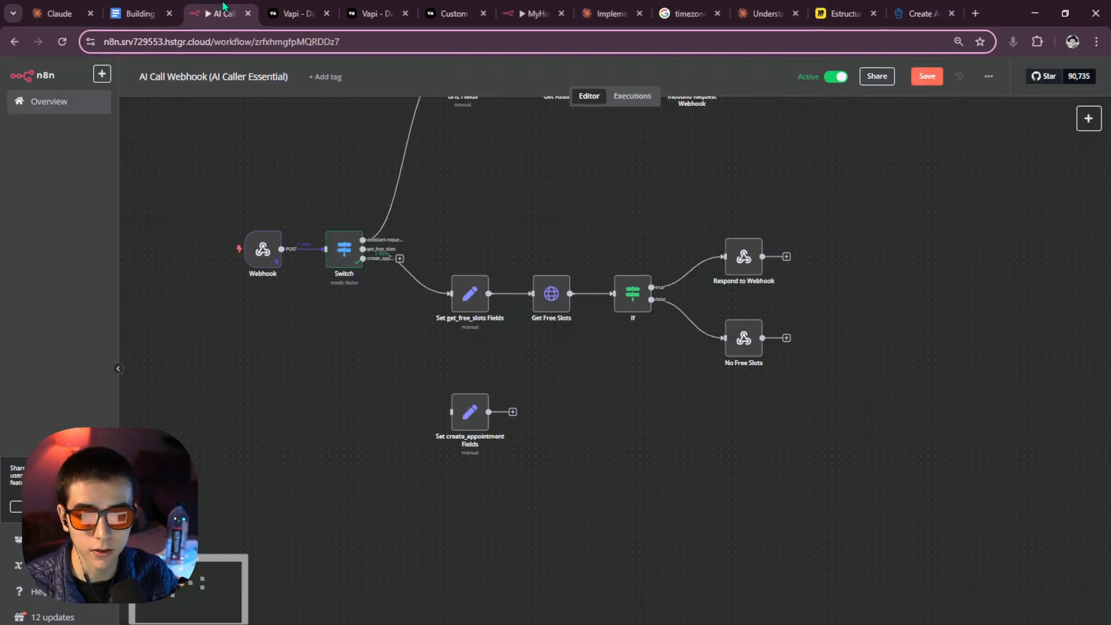
drag(462, 412, 470, 388)
click(458, 396)
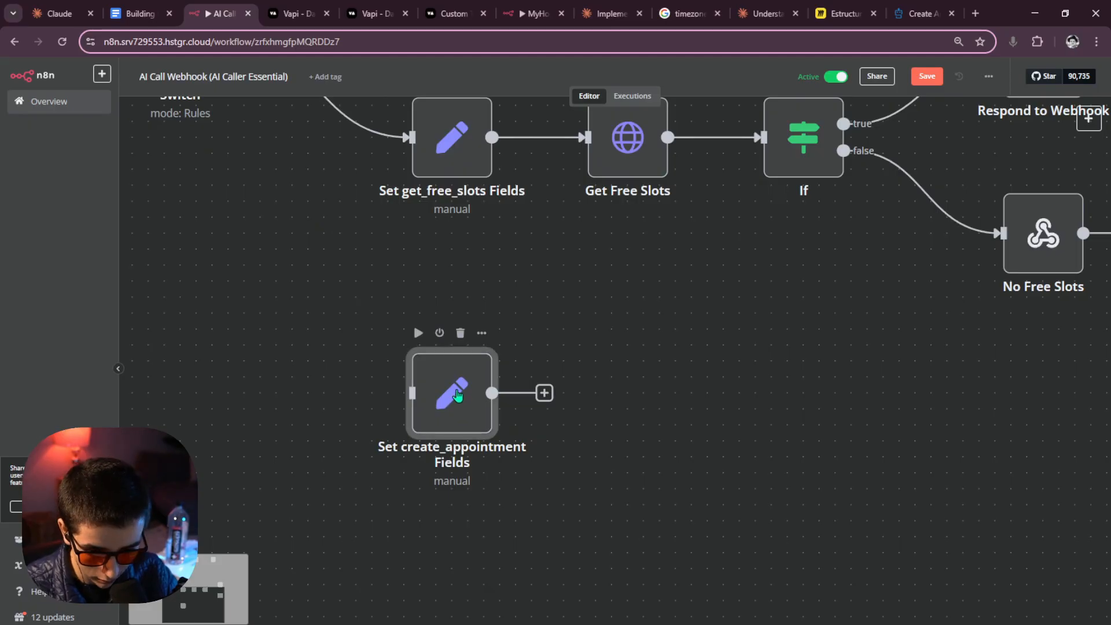
double_click(454, 396)
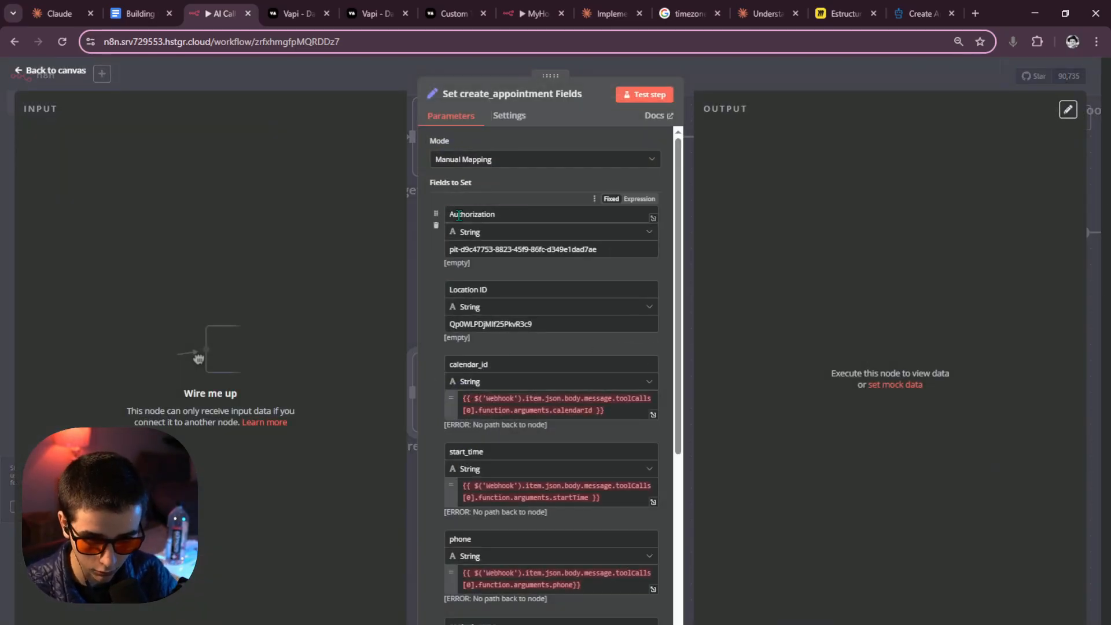
drag(602, 250, 442, 251)
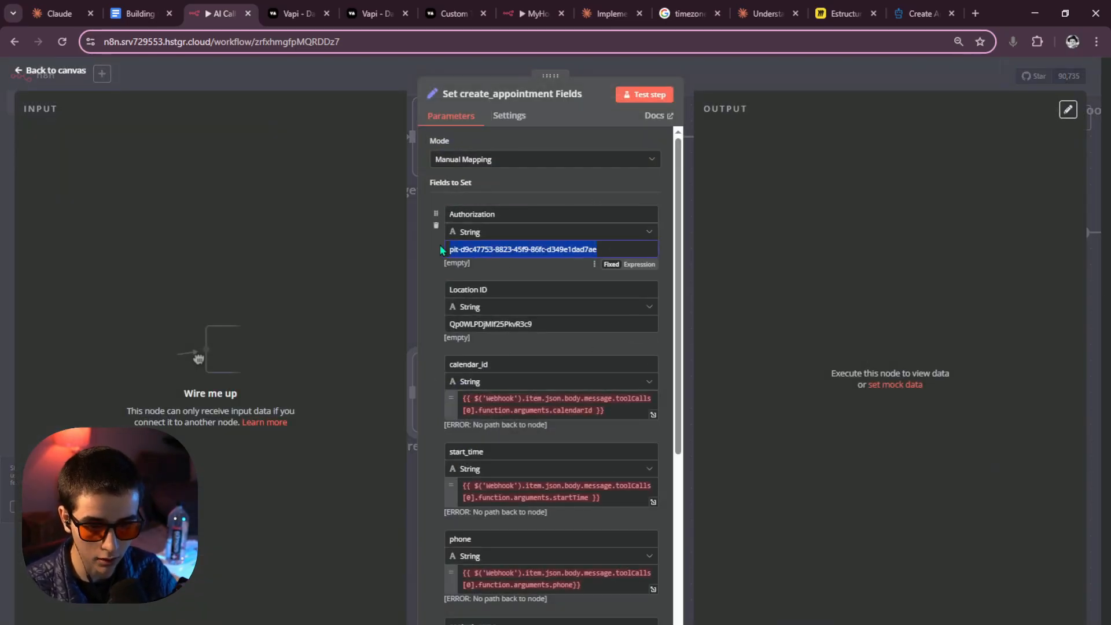
click(769, 233)
scroll(484, 288, down, 2)
double_click(524, 259)
click(746, 265)
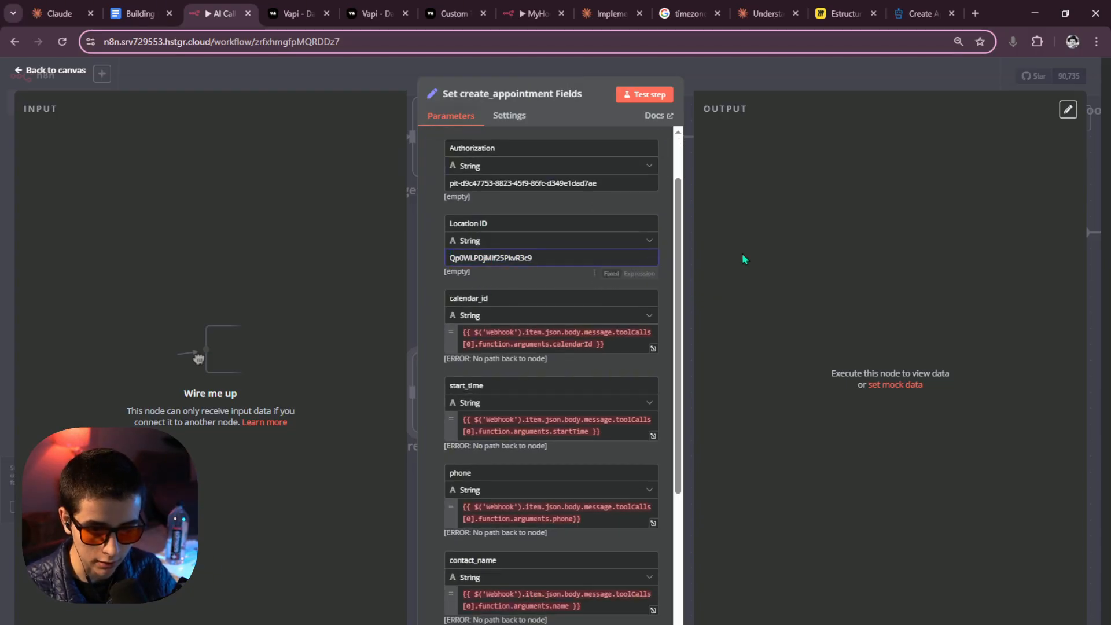
Review the calendar_id expression and start_time field, then close the node settings.
triple_click(555, 346)
click(712, 310)
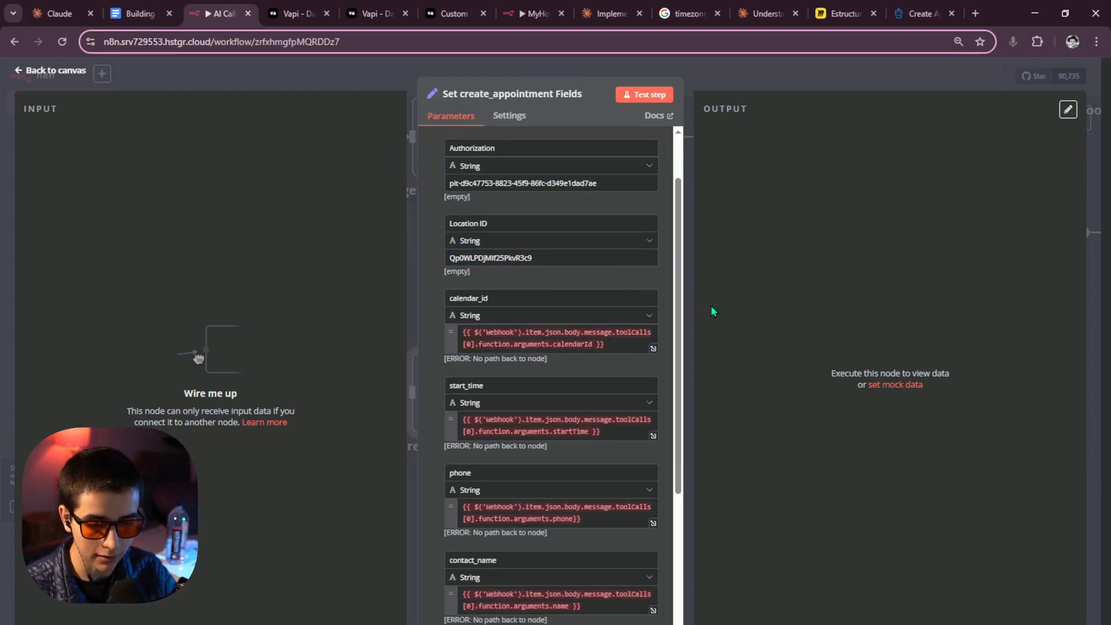
scroll(575, 344, up, 2)
scroll(575, 344, down, 4)
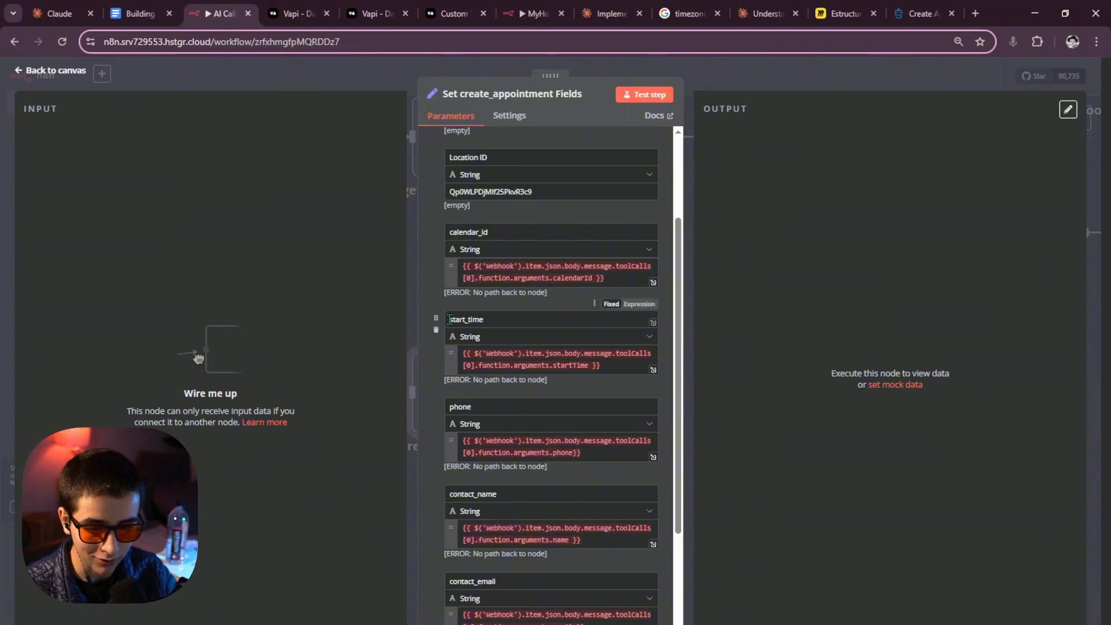
drag(446, 320, 476, 320)
click(512, 320)
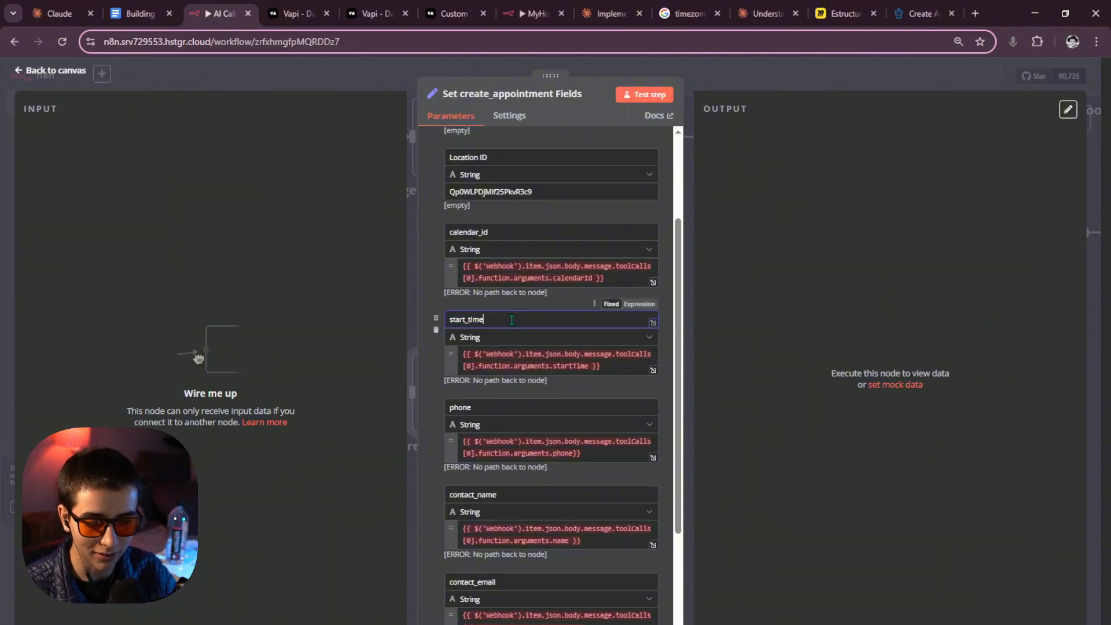
click(732, 80)
Wire the Switch's create_appointment output into Set create_appointment Fields, run it, and inspect output.
scroll(481, 343, down, 5)
drag(484, 310, 527, 361)
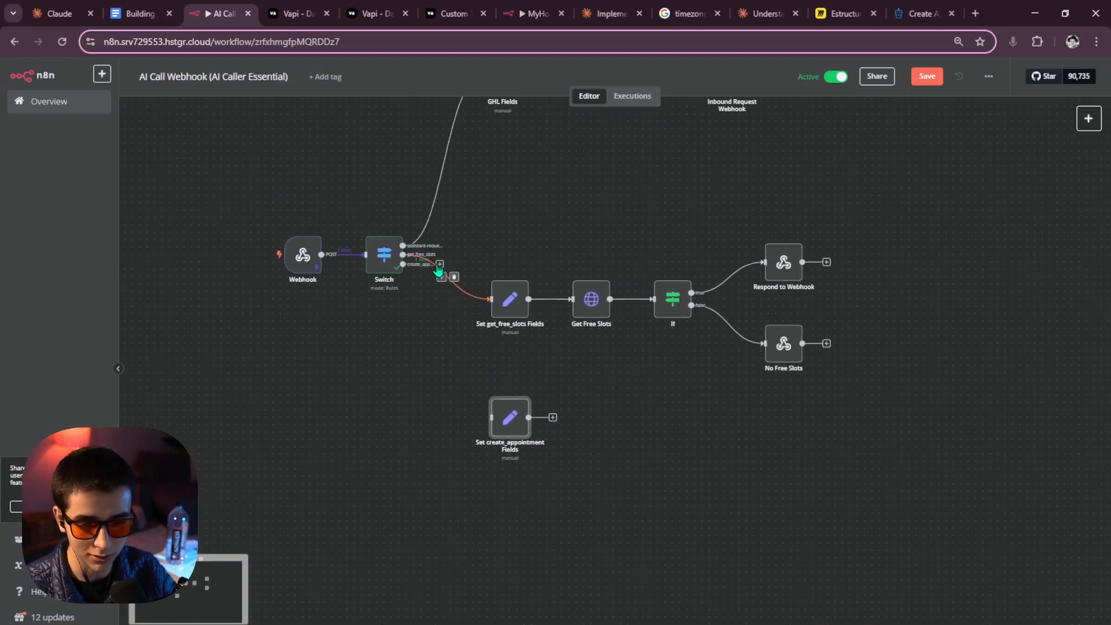
drag(439, 264, 506, 379)
scroll(395, 302, up, 6)
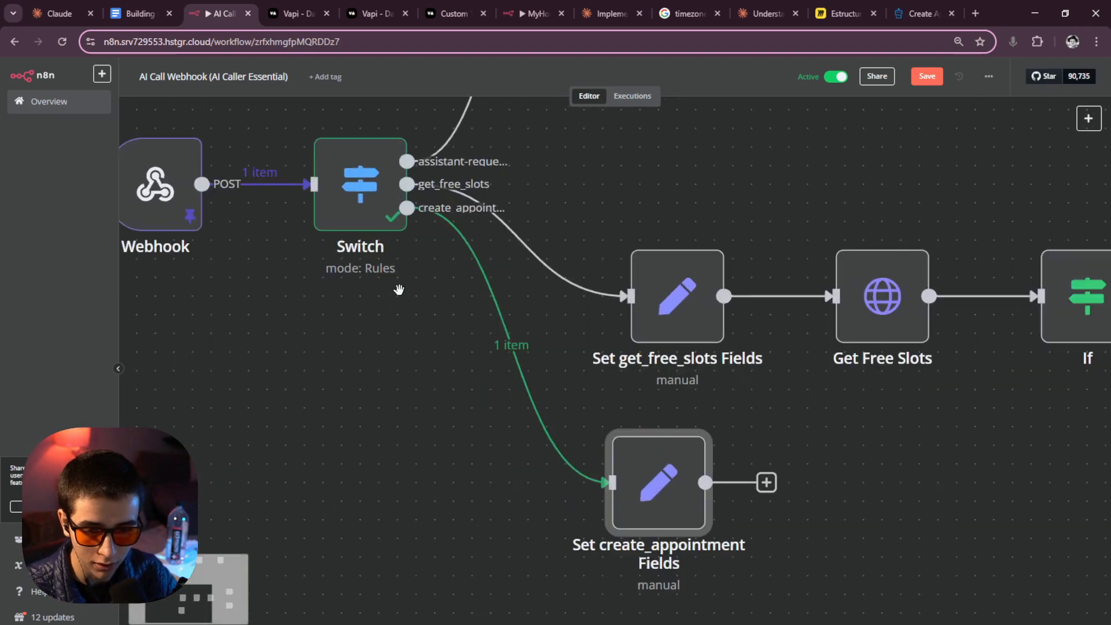
drag(397, 290, 561, 343)
scroll(562, 344, down, 3)
click(701, 418)
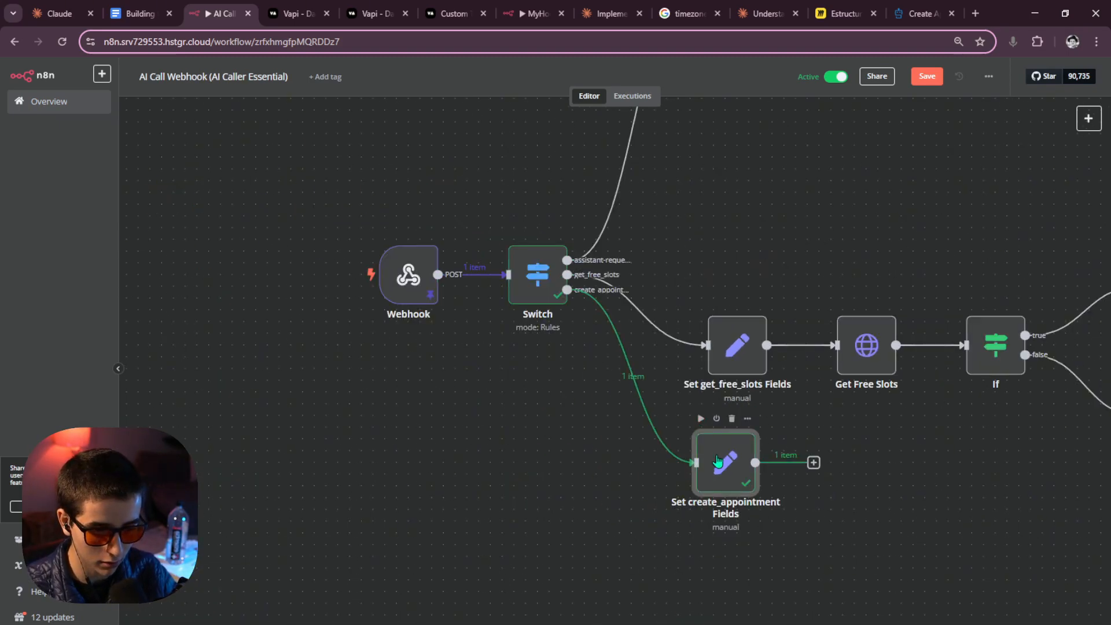
double_click(713, 450)
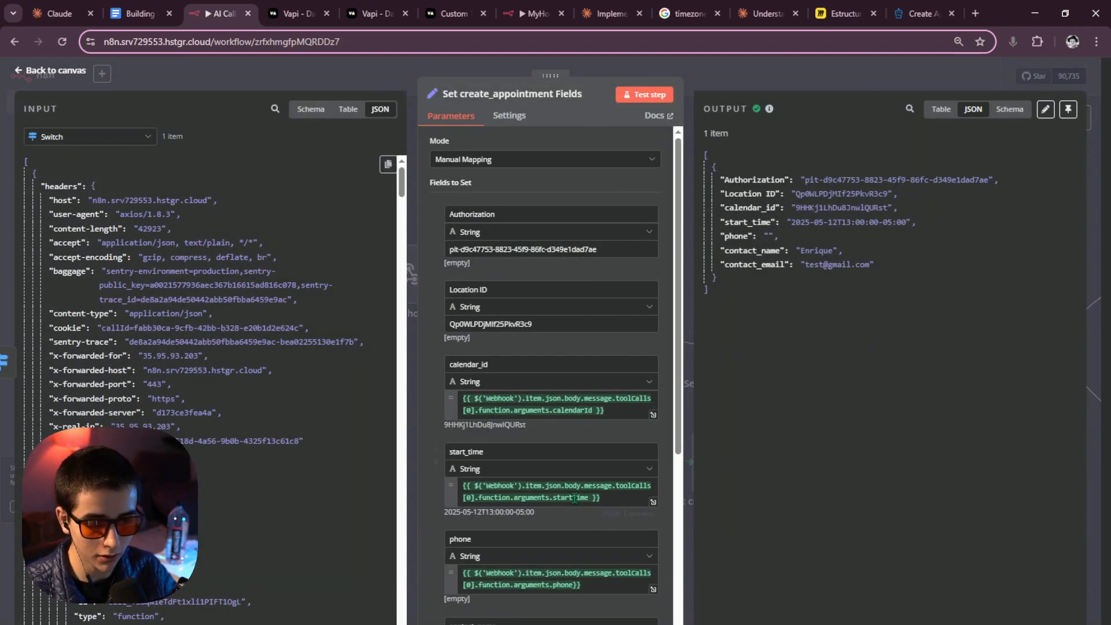
scroll(563, 387, down, 3)
scroll(544, 414, up, 3)
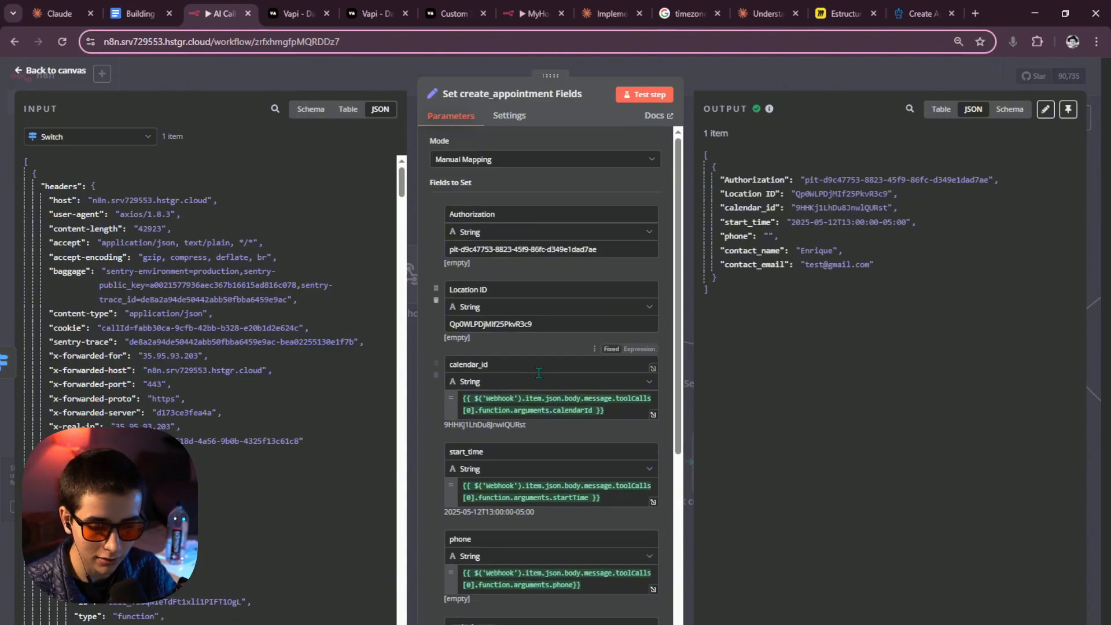
scroll(231, 408, down, 10)
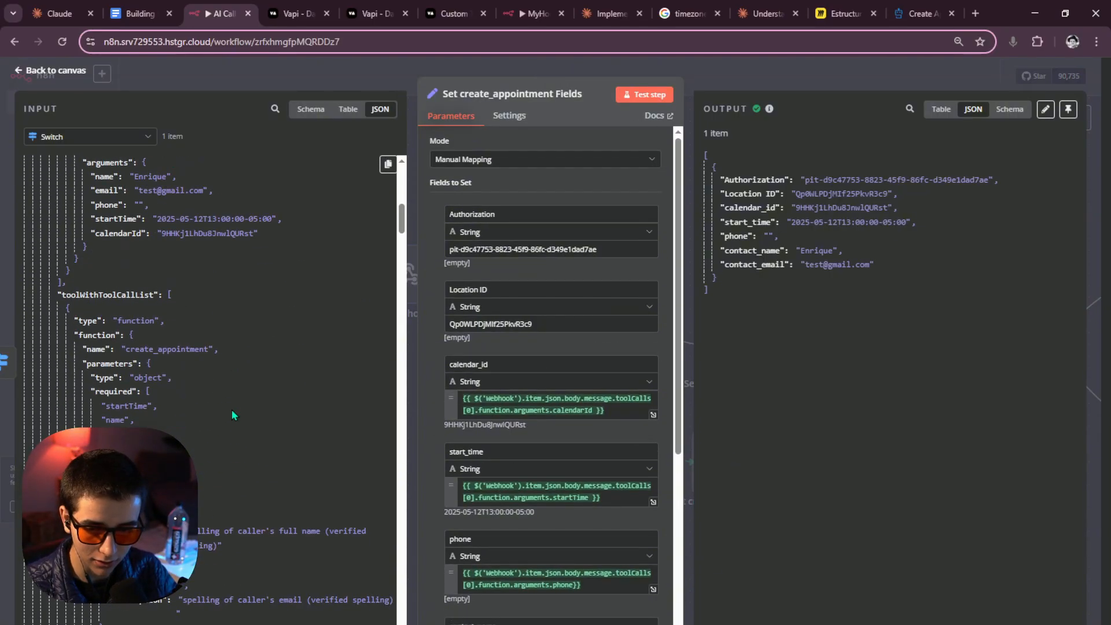
scroll(231, 408, up, 5)
scroll(232, 409, down, 8)
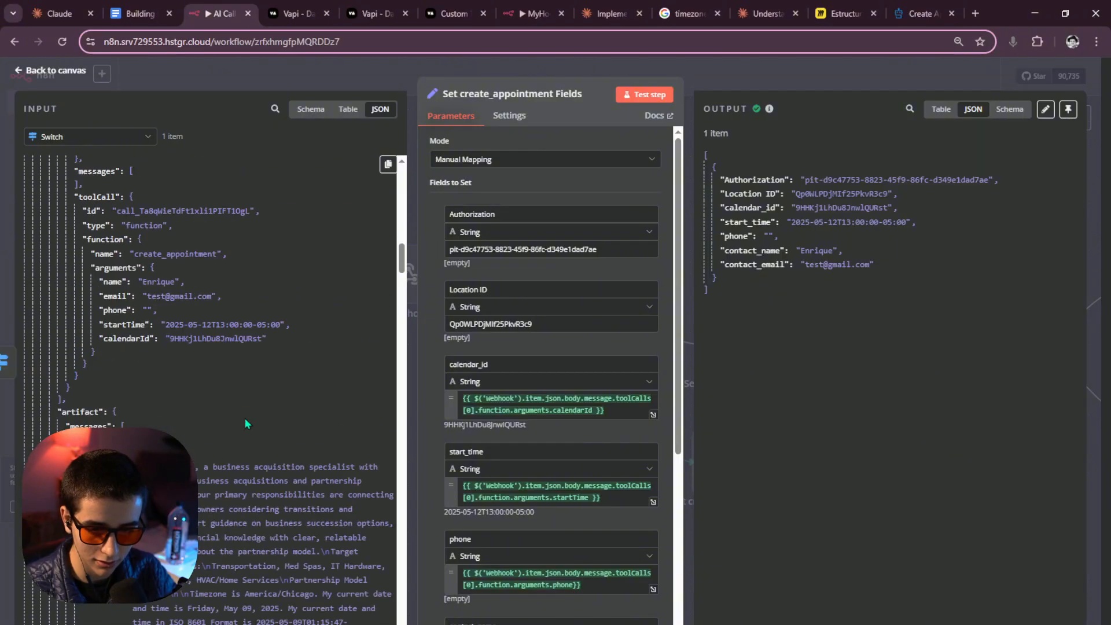
scroll(245, 418, up, 4)
scroll(245, 418, up, 10)
key(ctrl+a)
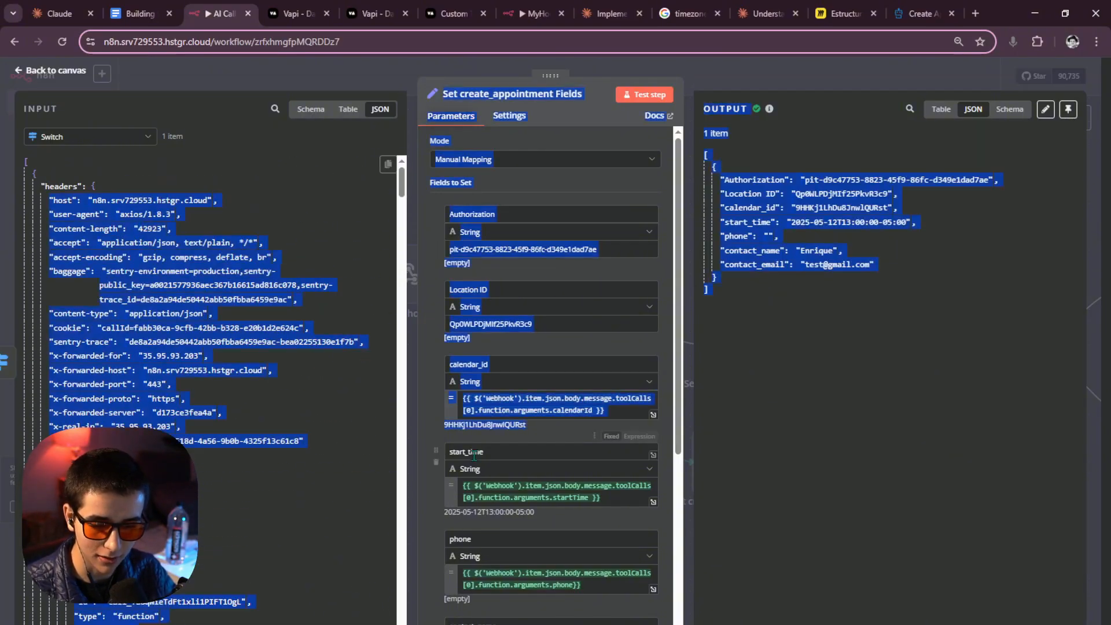
scroll(548, 426, down, 3)
scroll(553, 431, up, 1)
click(667, 435)
scroll(551, 413, up, 2)
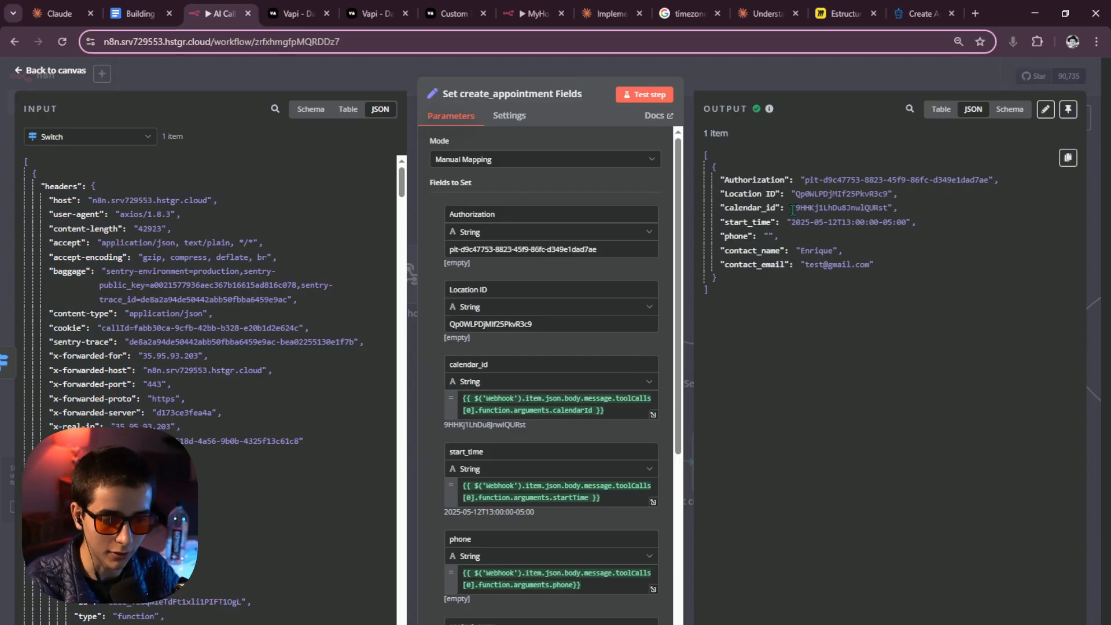
drag(724, 181, 870, 275)
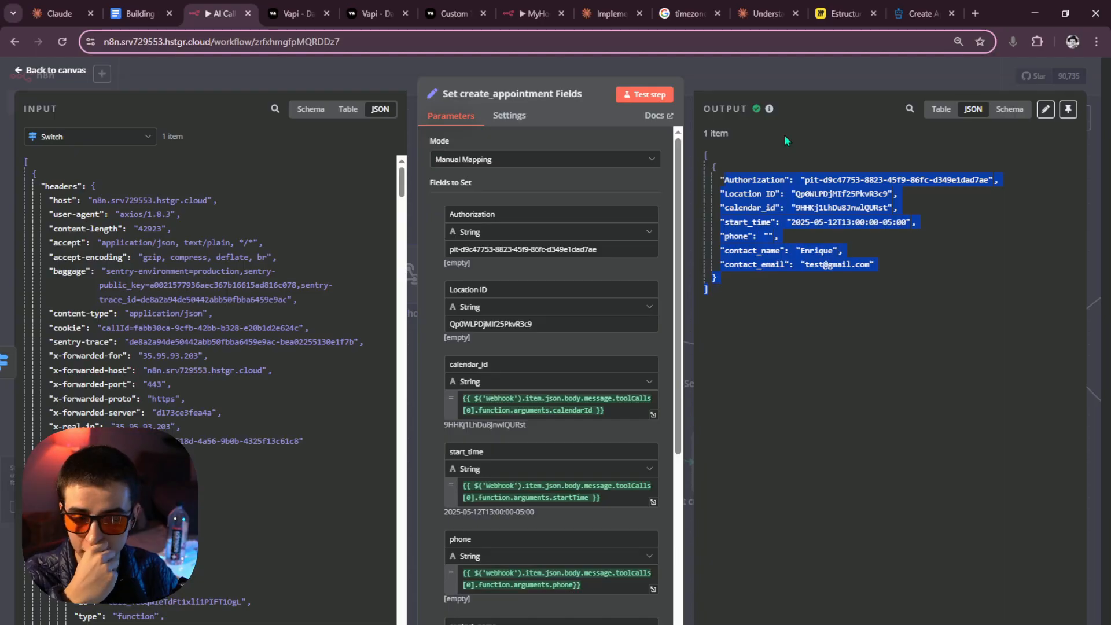
scroll(606, 340, down, 5)
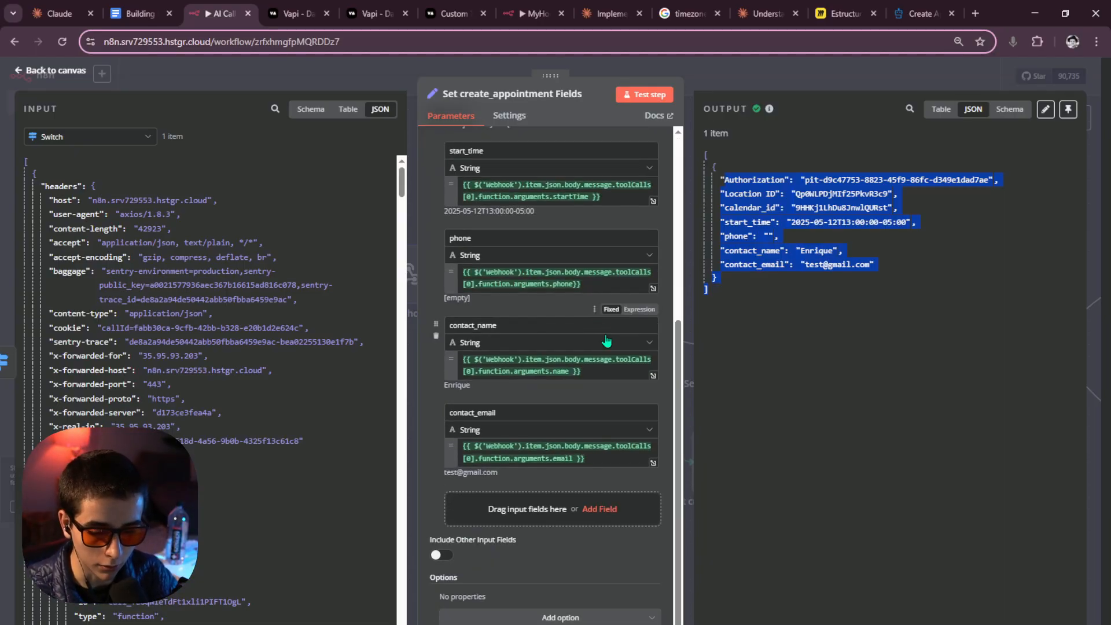
scroll(606, 340, up, 3)
scroll(599, 381, down, 3)
scroll(521, 400, up, 5)
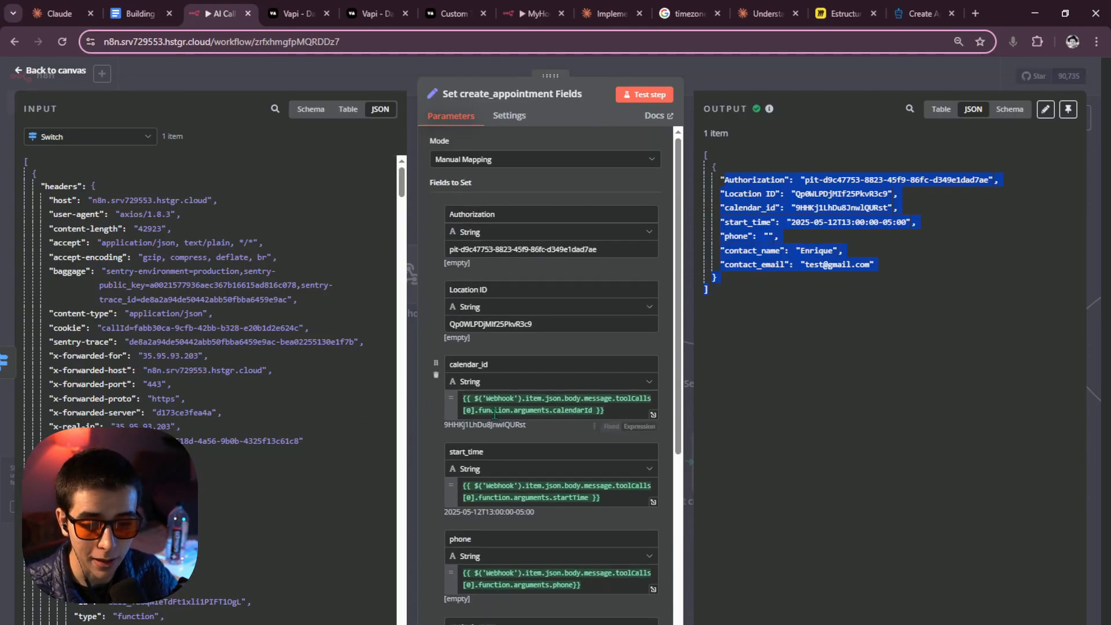
scroll(495, 414, down, 2)
Try dropping a calendarId reference into the calendar_id expression, then undo it.
scroll(242, 391, down, 3)
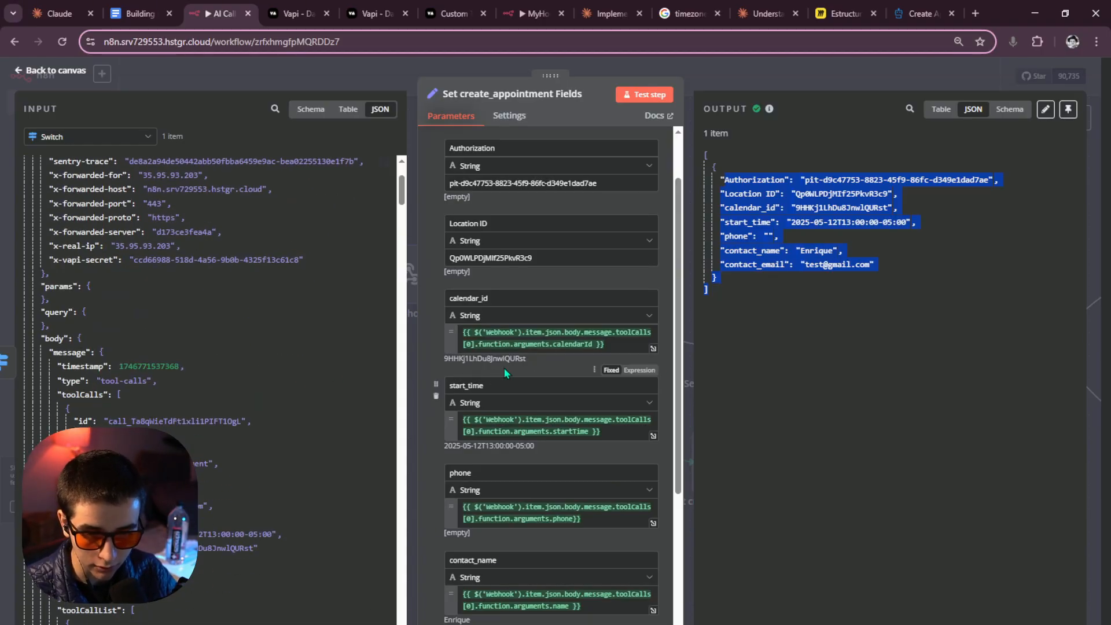
double_click(648, 334)
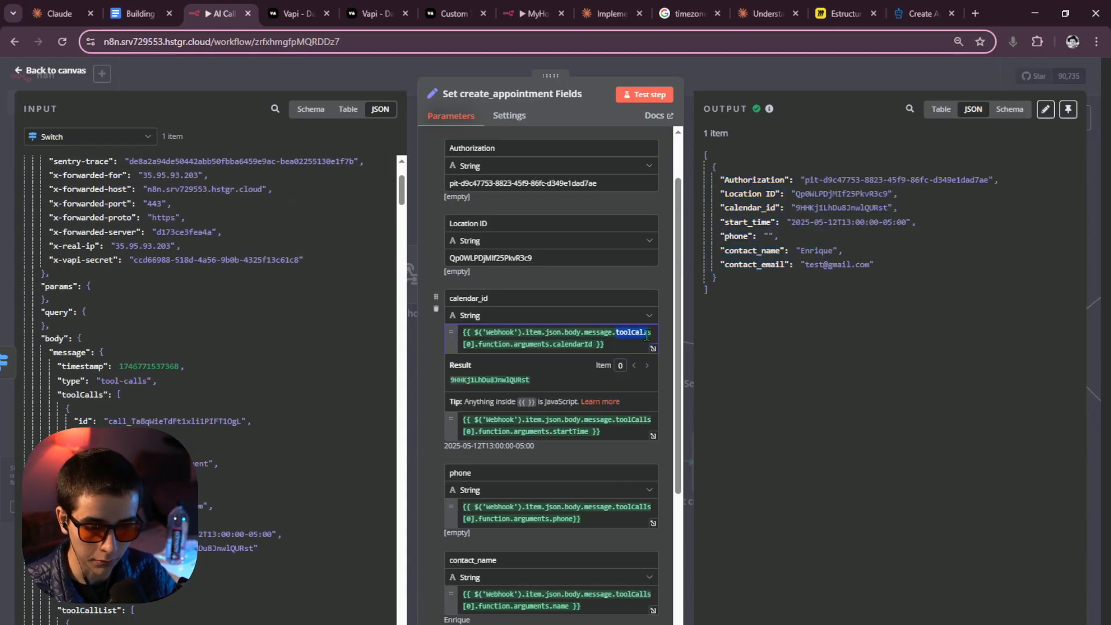
click(486, 351)
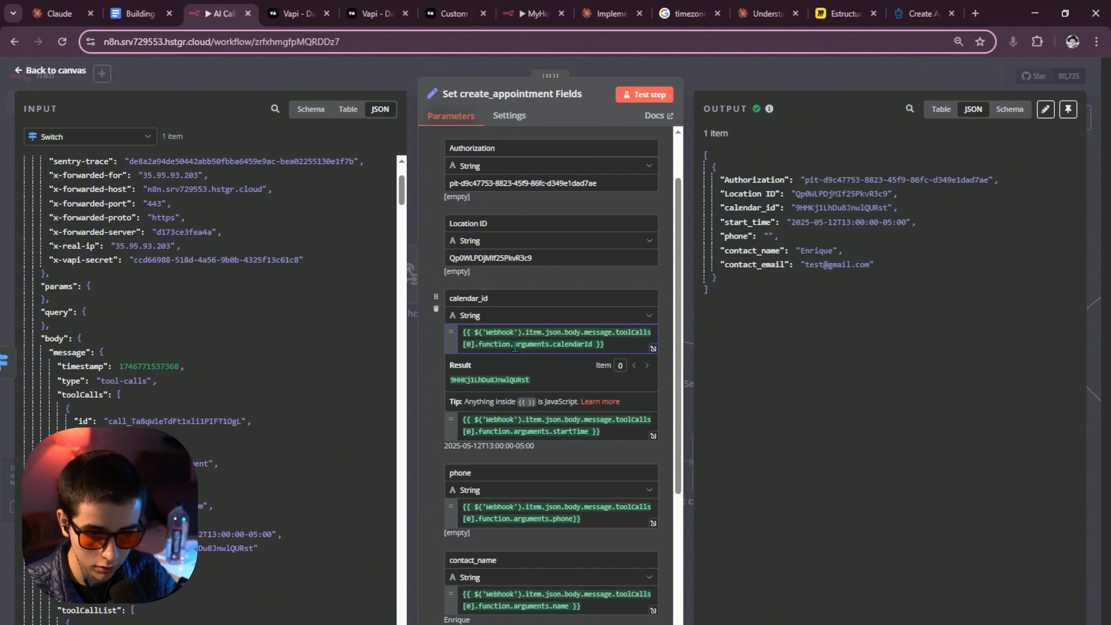
click(553, 344)
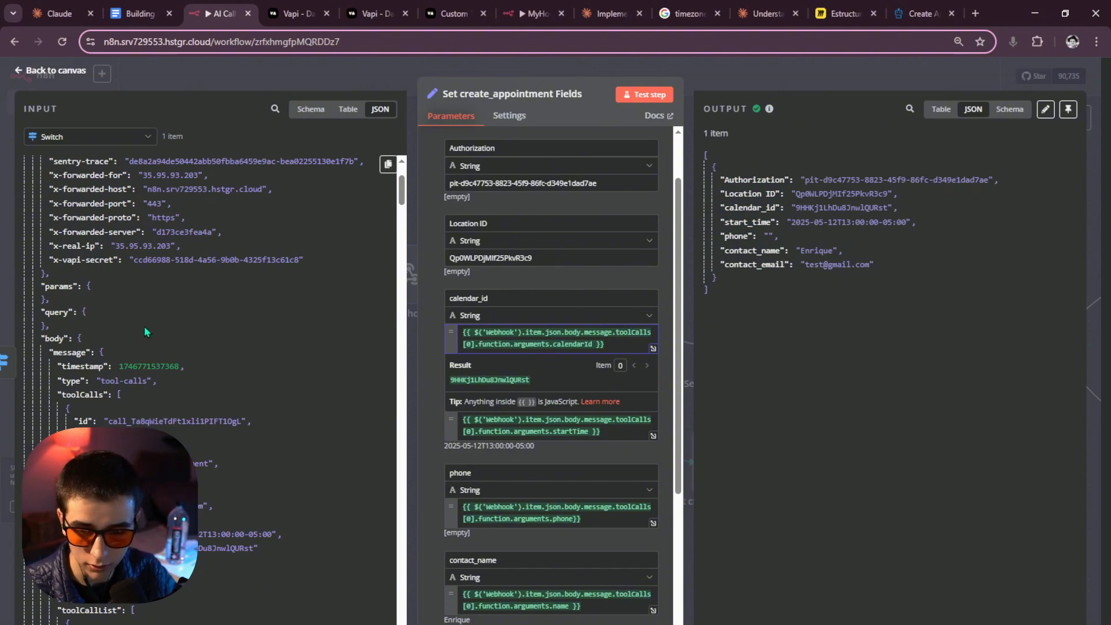
scroll(183, 395, down, 5)
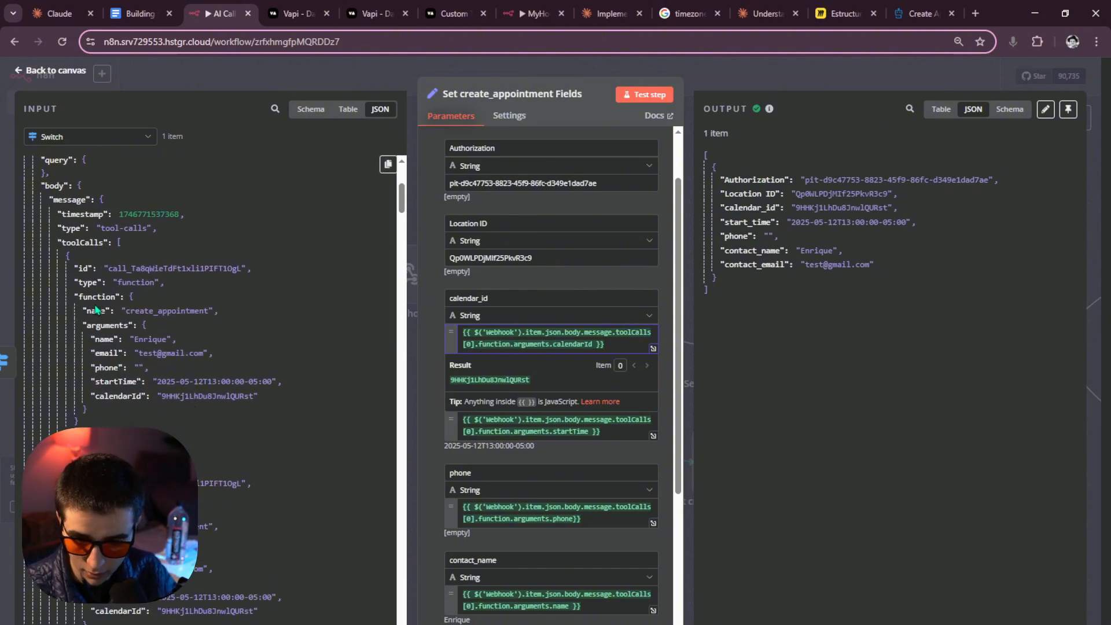
scroll(110, 334, up, 2)
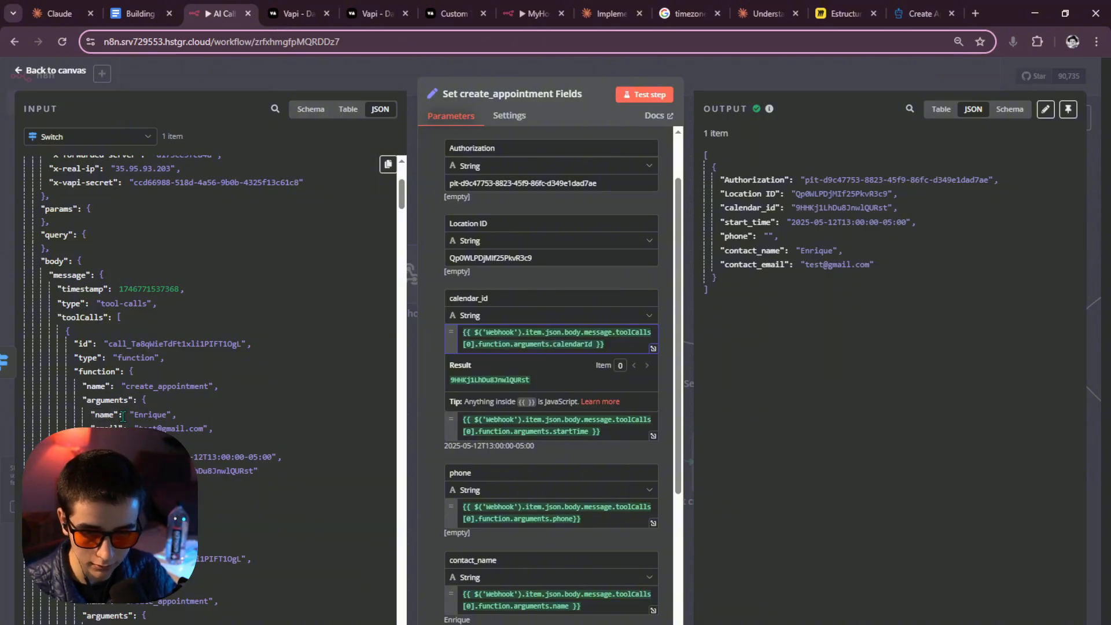
scroll(115, 348, up, 1)
scroll(115, 348, down, 3)
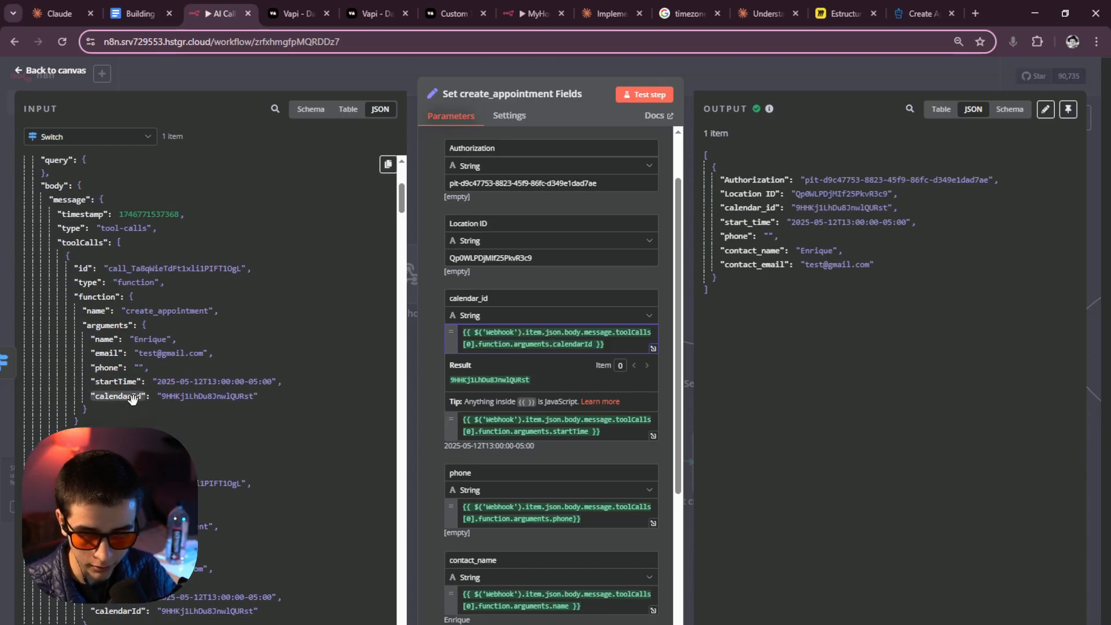
drag(118, 396, 614, 344)
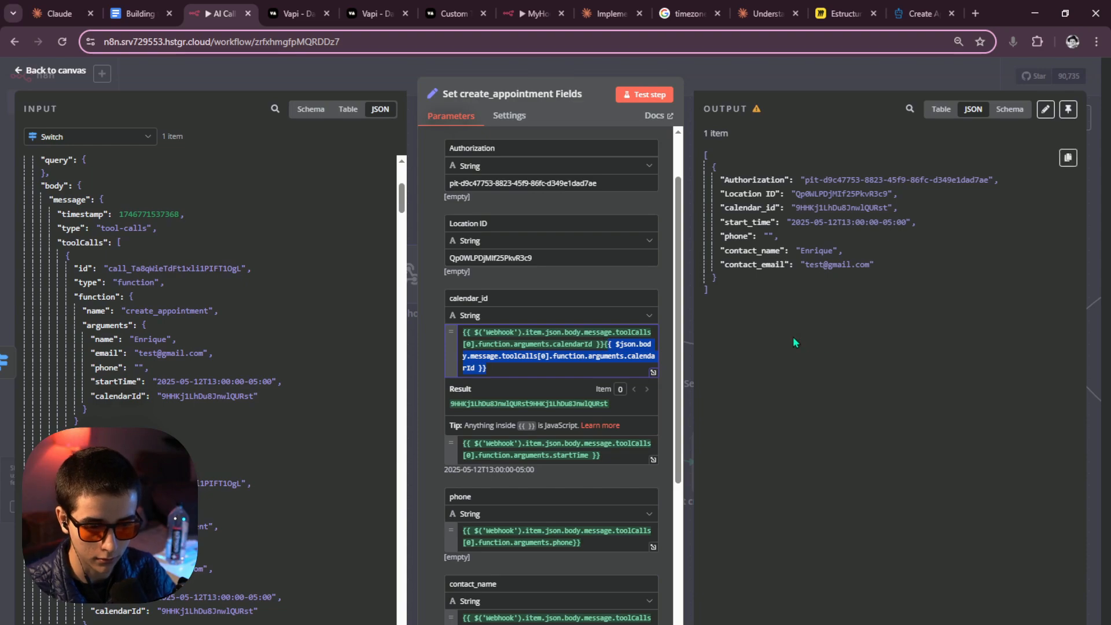
key(BackSpace)
key(ctrl+z)
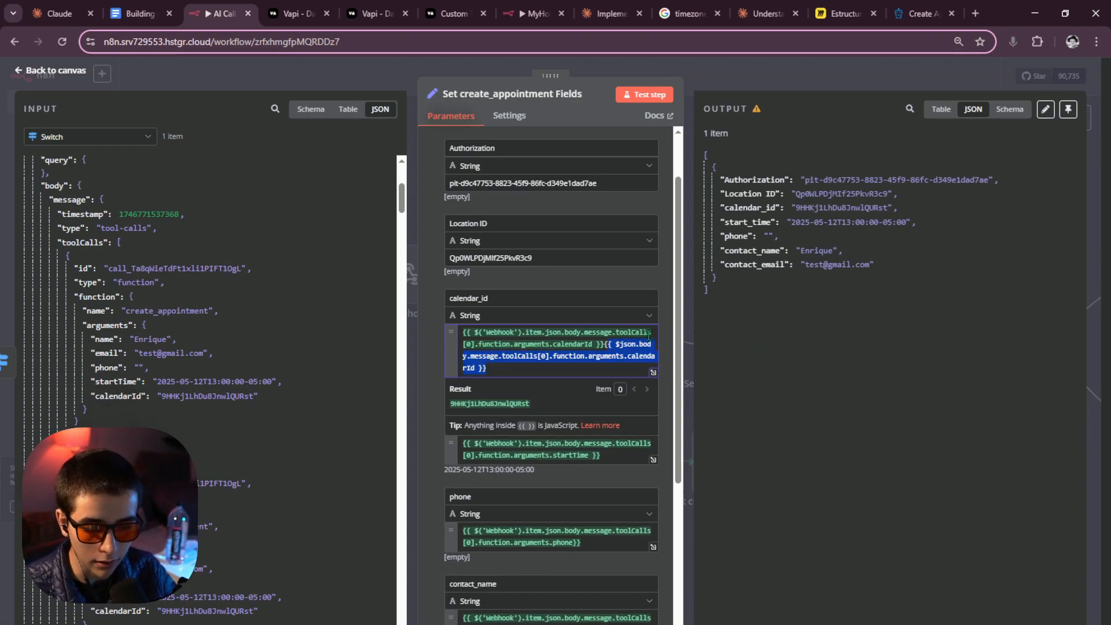
Delete the original Webhook-based calendar_id expression and start a new $( node reference.
click(566, 345)
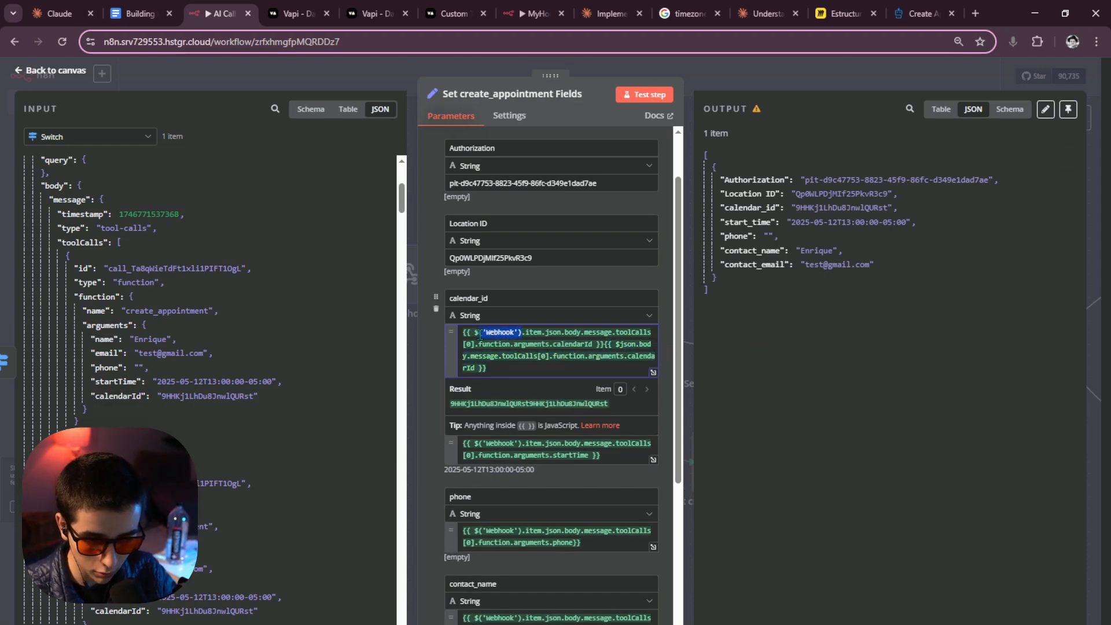
drag(481, 335, 474, 333)
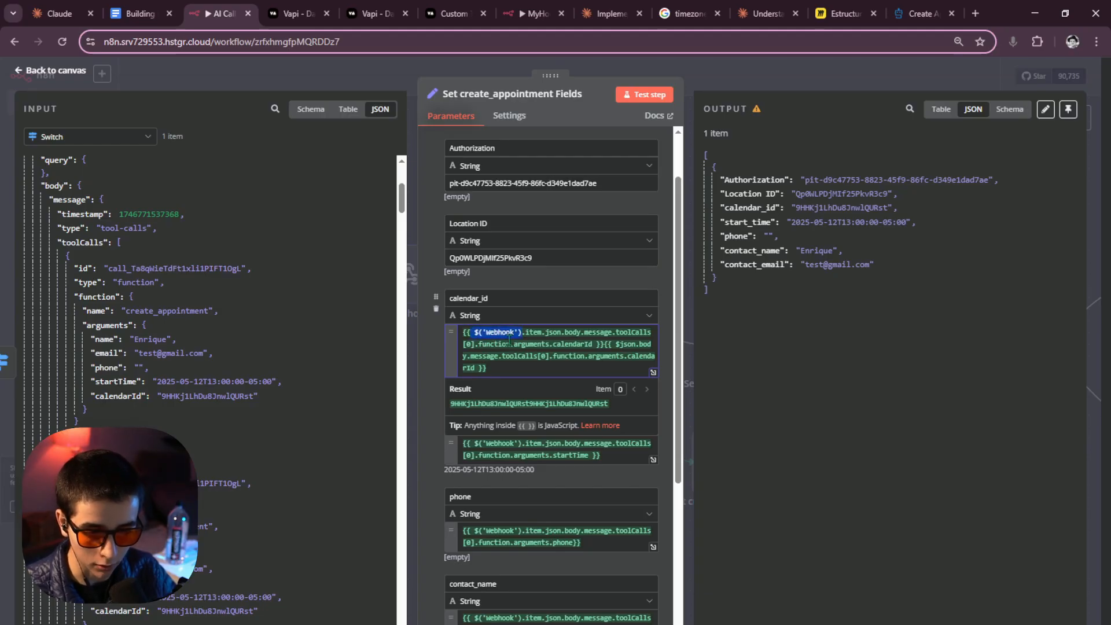
click(529, 344)
drag(605, 346, 473, 327)
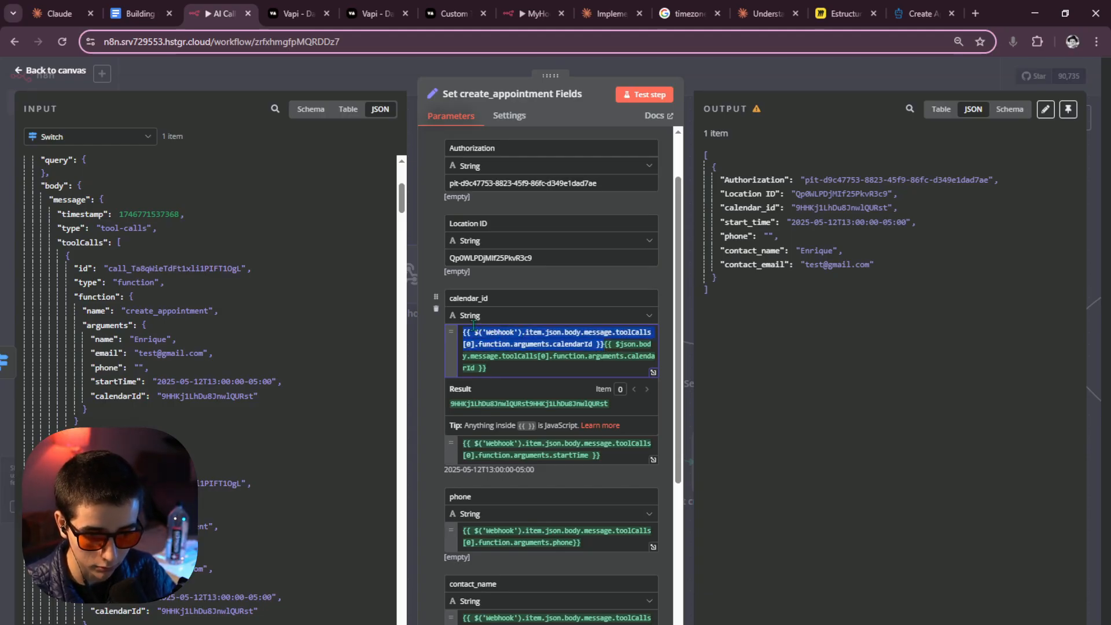
key(BackSpace)
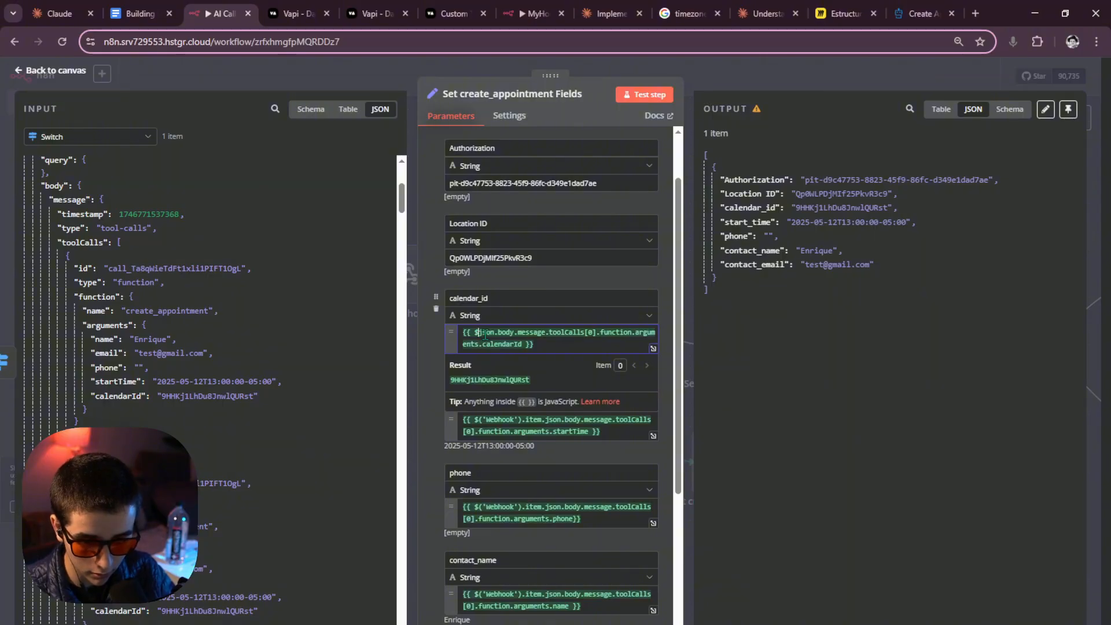
text({)
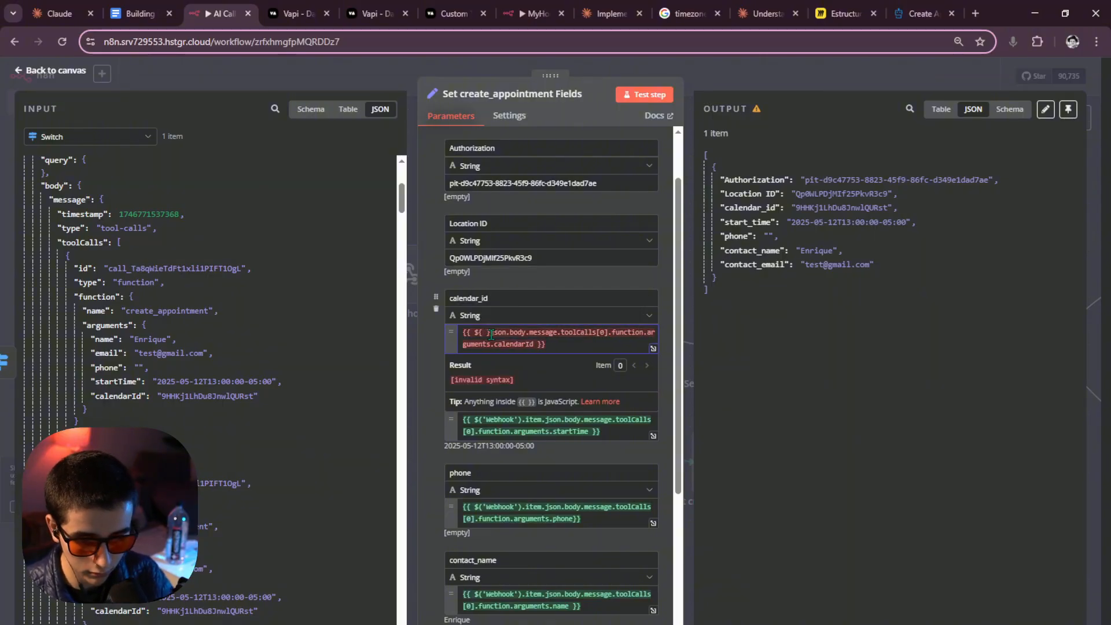
key(BackSpace)
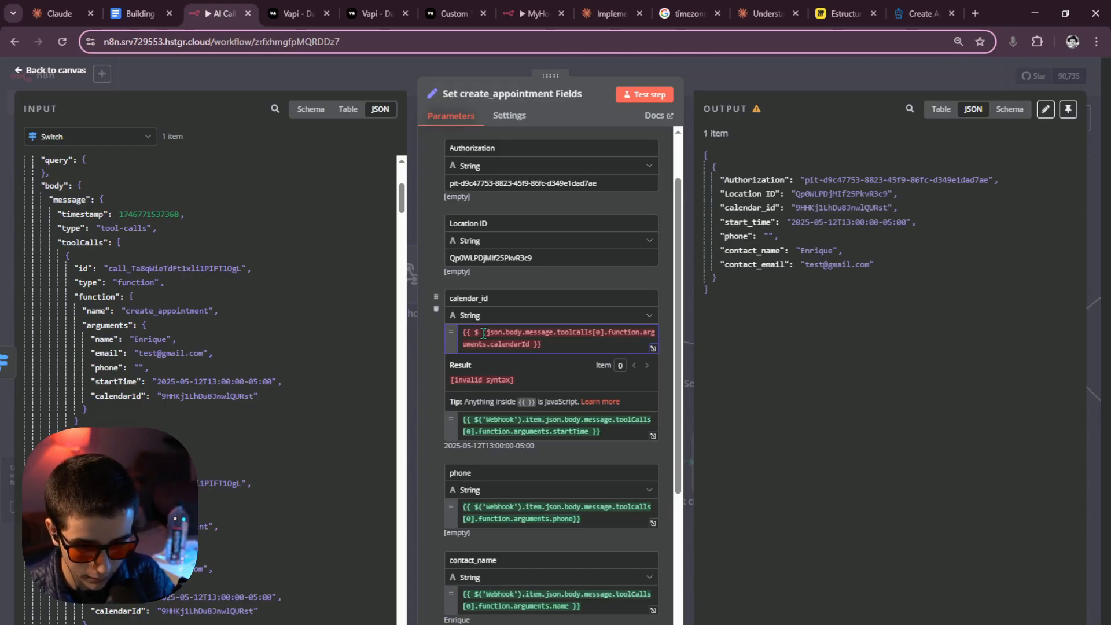
key(BackSpace)
text(()
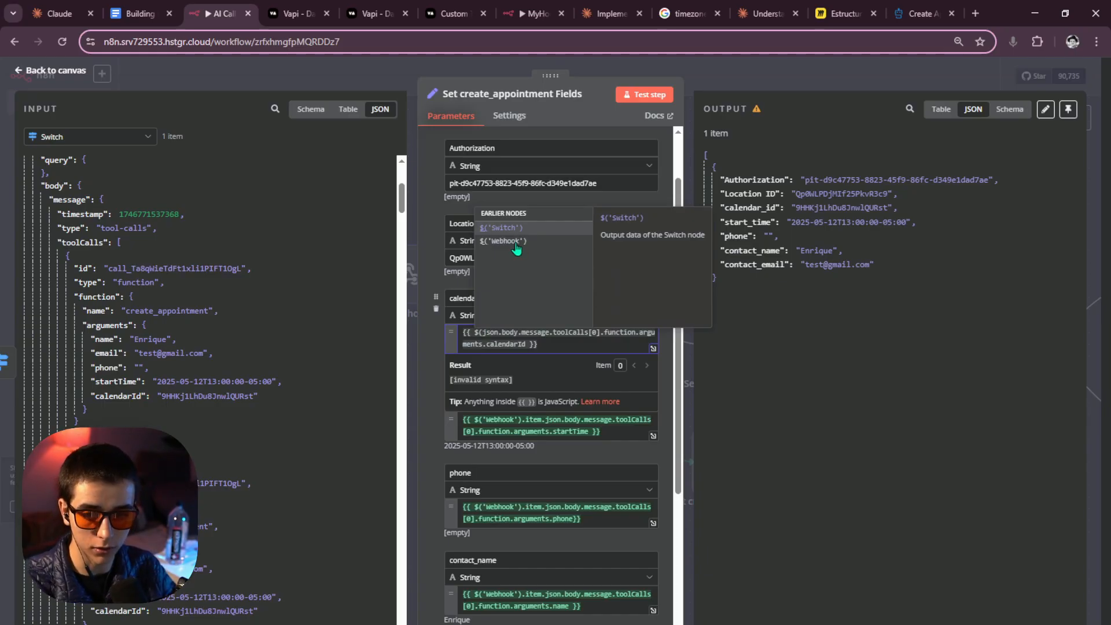
Reference the Webhook node in calendar_id and show the Webhook's data as input.
click(517, 248)
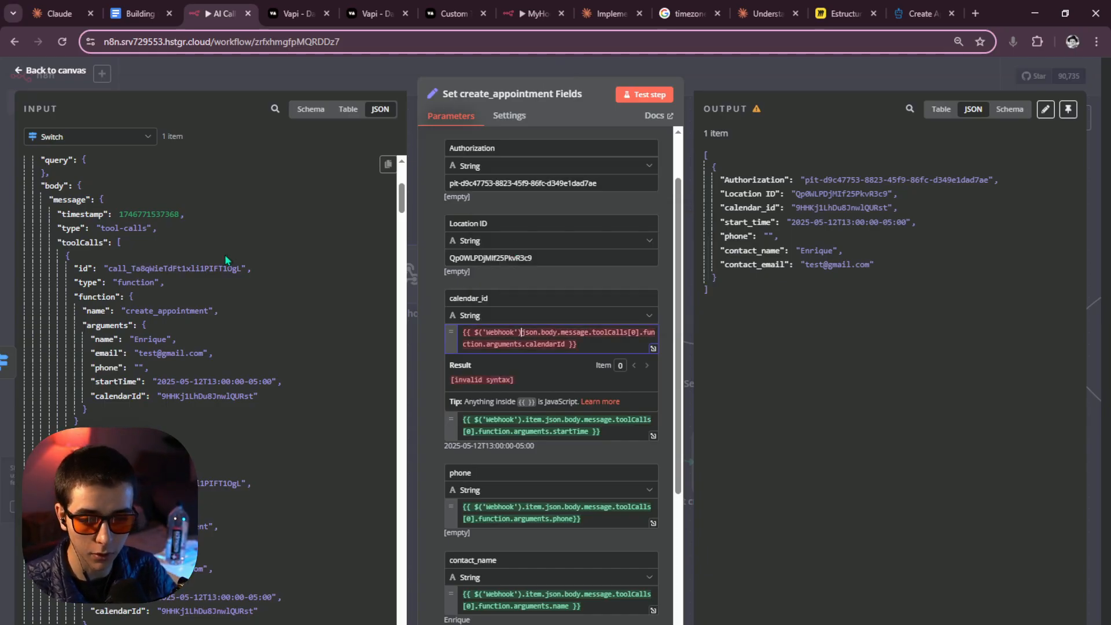
click(109, 138)
click(93, 184)
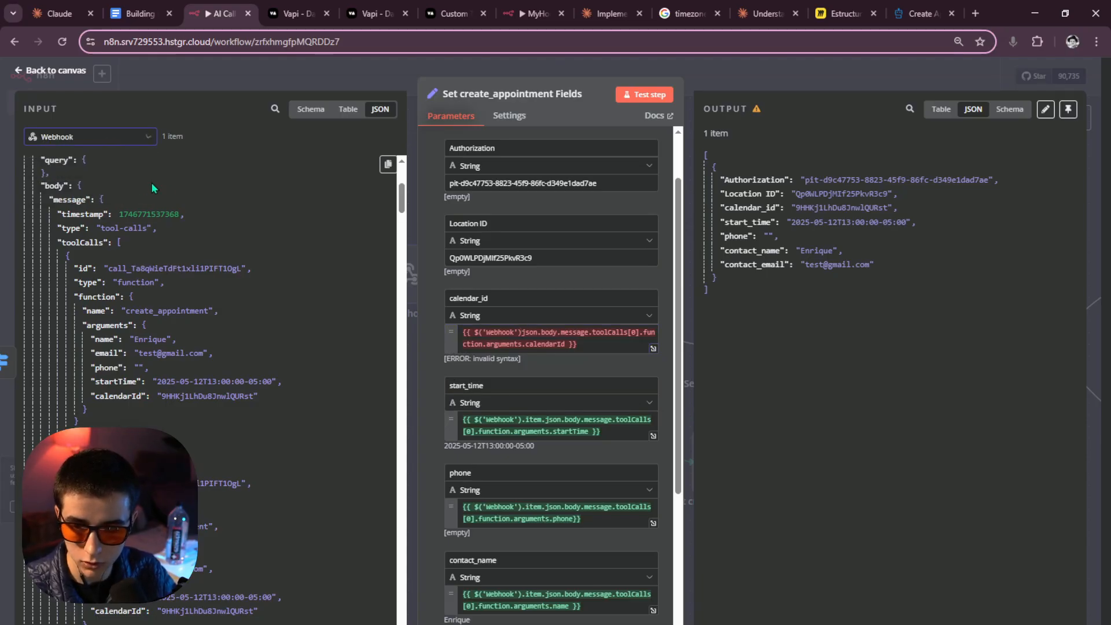
scroll(151, 231, down, 2)
scroll(151, 231, up, 2)
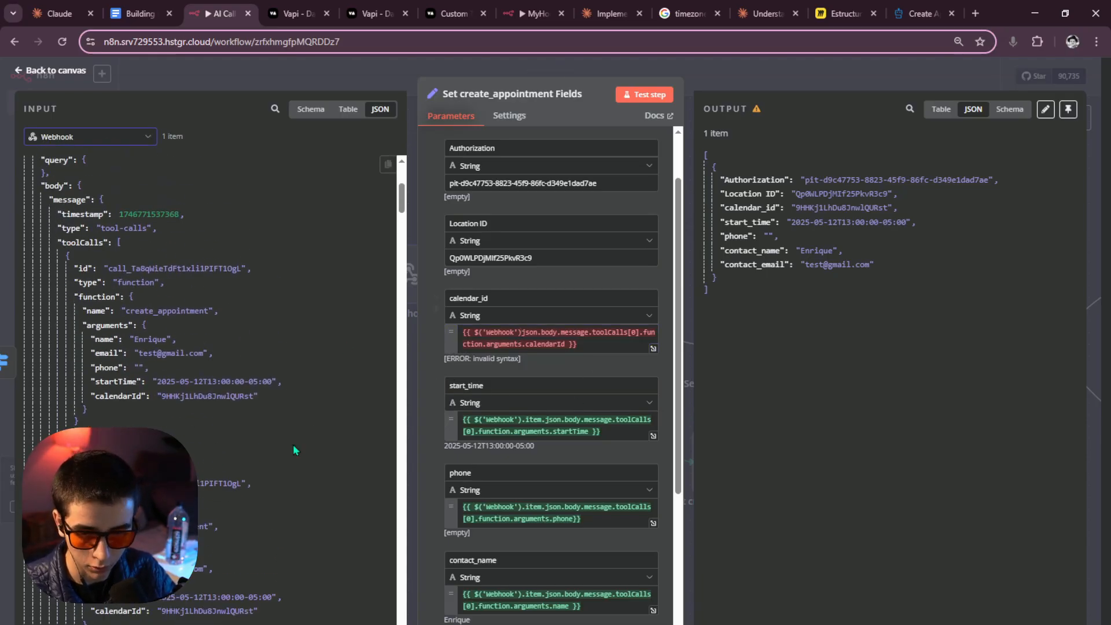
scroll(259, 426, down, 3)
Complete the path to $('Webhook').item.json...calendarId and go back to the canvas.
click(524, 333)
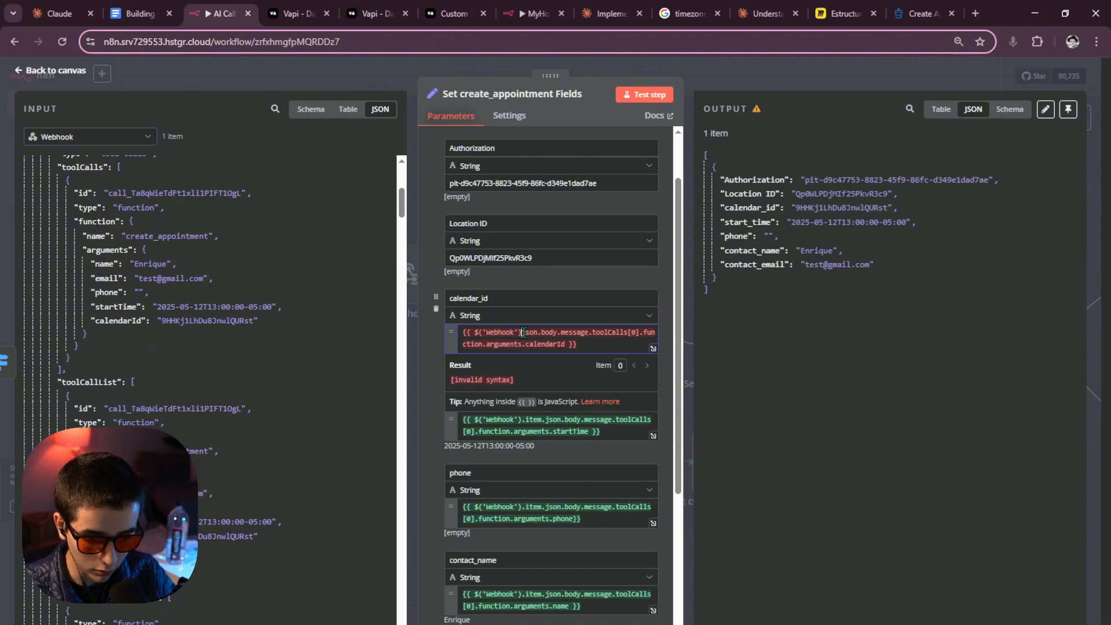
text(.)
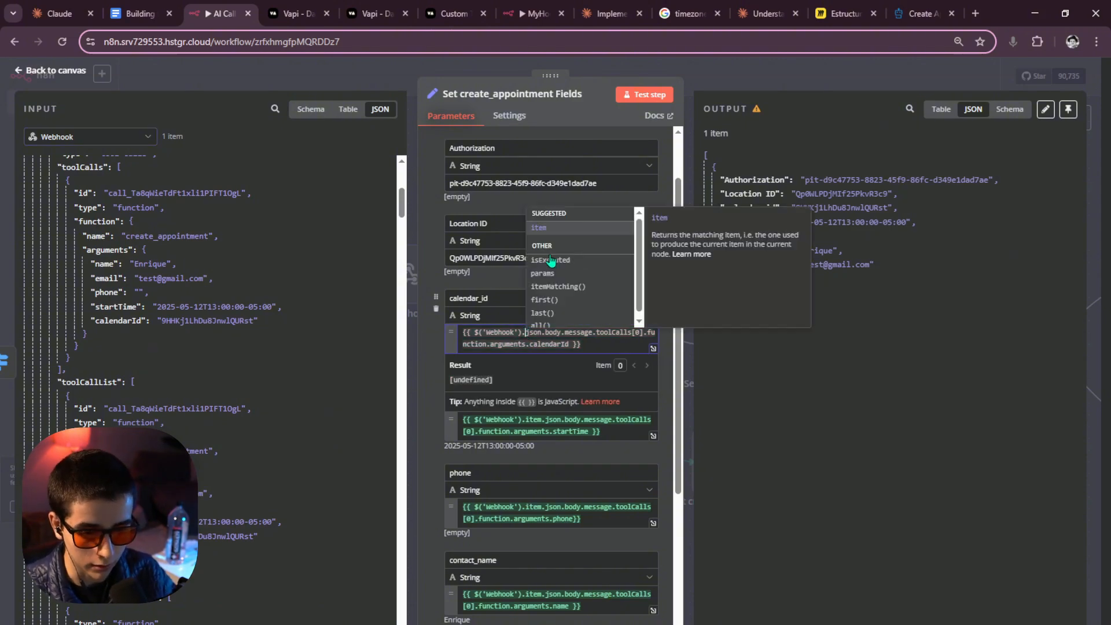
click(557, 230)
text(.item)
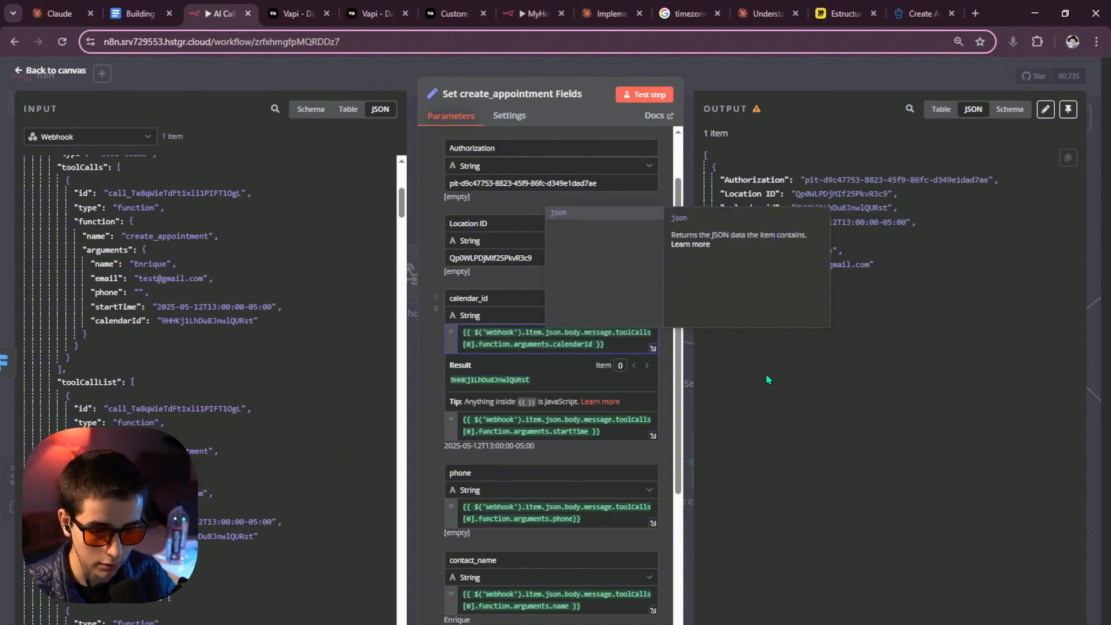
key(Escape)
key(ctrl+a)
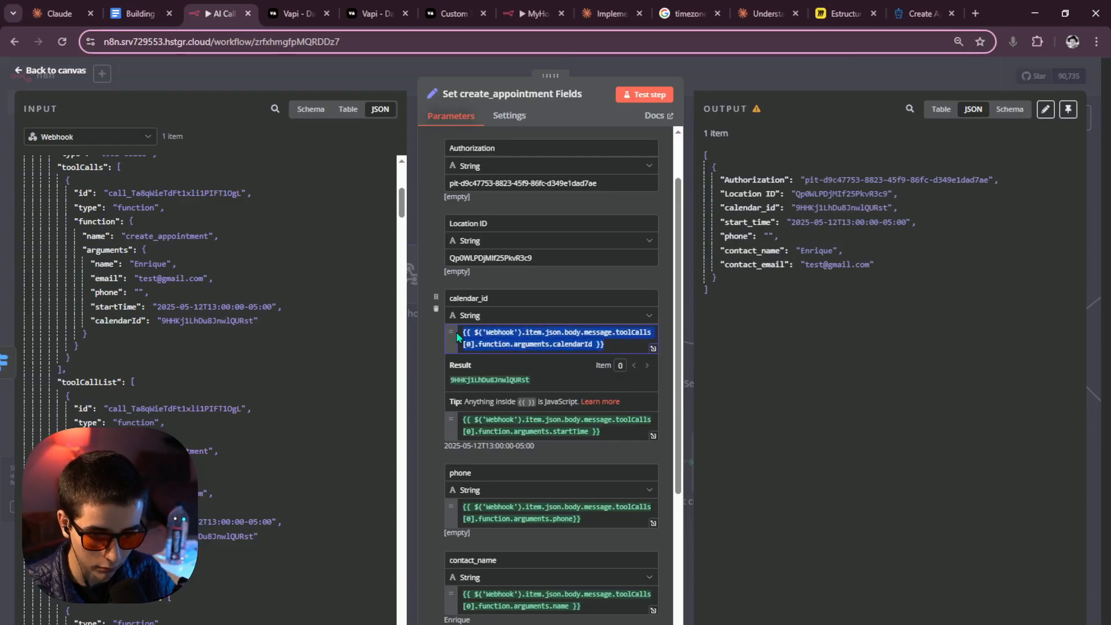
click(741, 345)
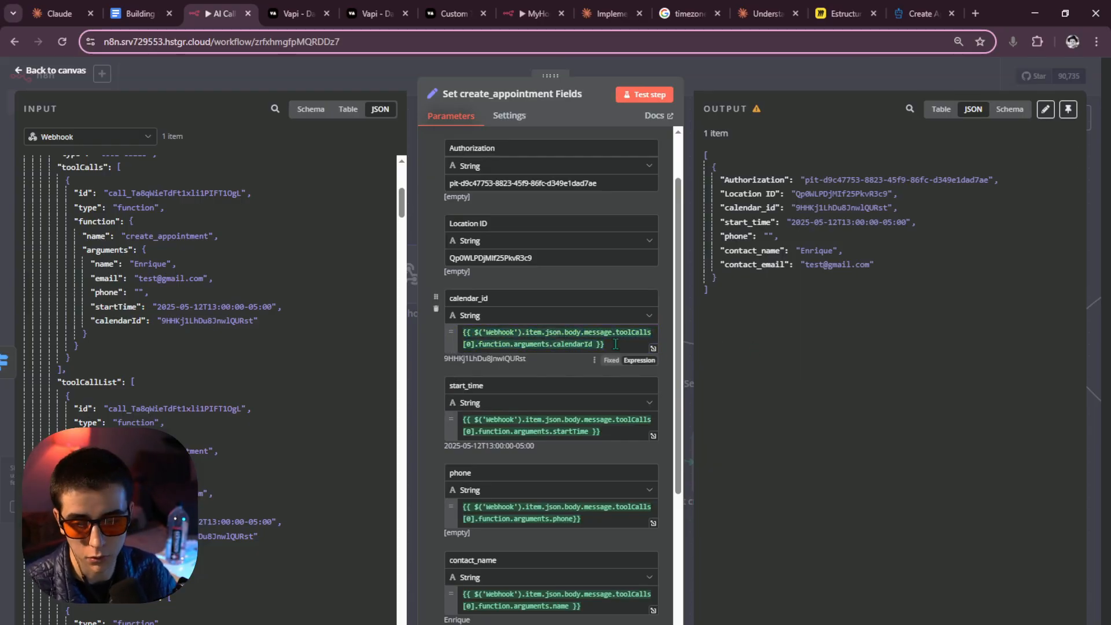
scroll(615, 345, down, 5)
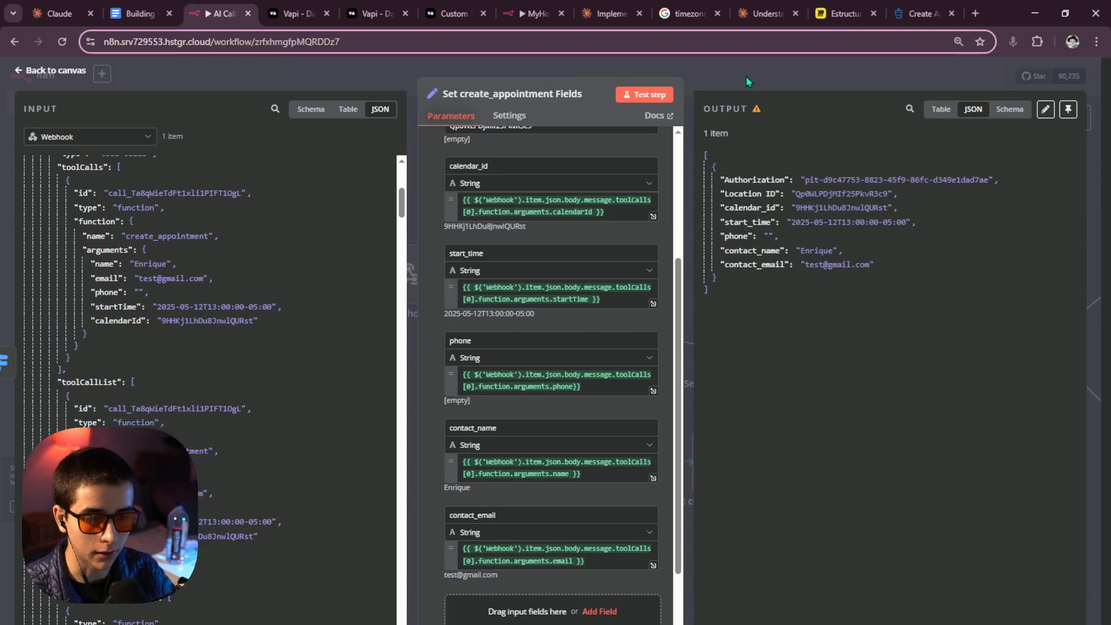
click(746, 80)
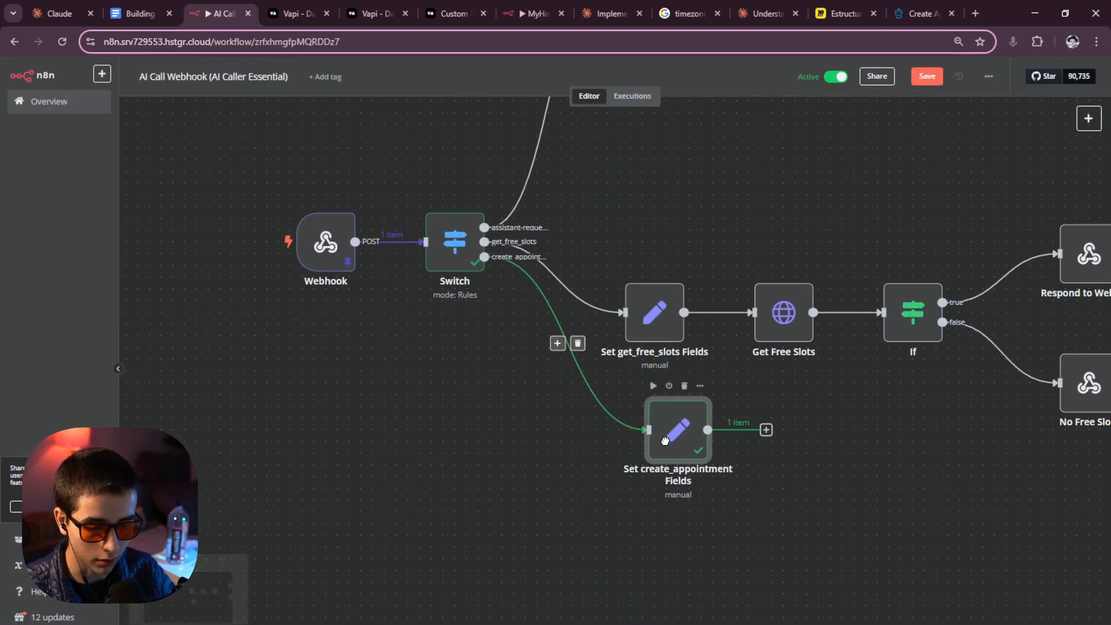
Reopen Set create_appointment Fields and scroll through its field mappings.
drag(665, 441, 637, 448)
double_click(642, 454)
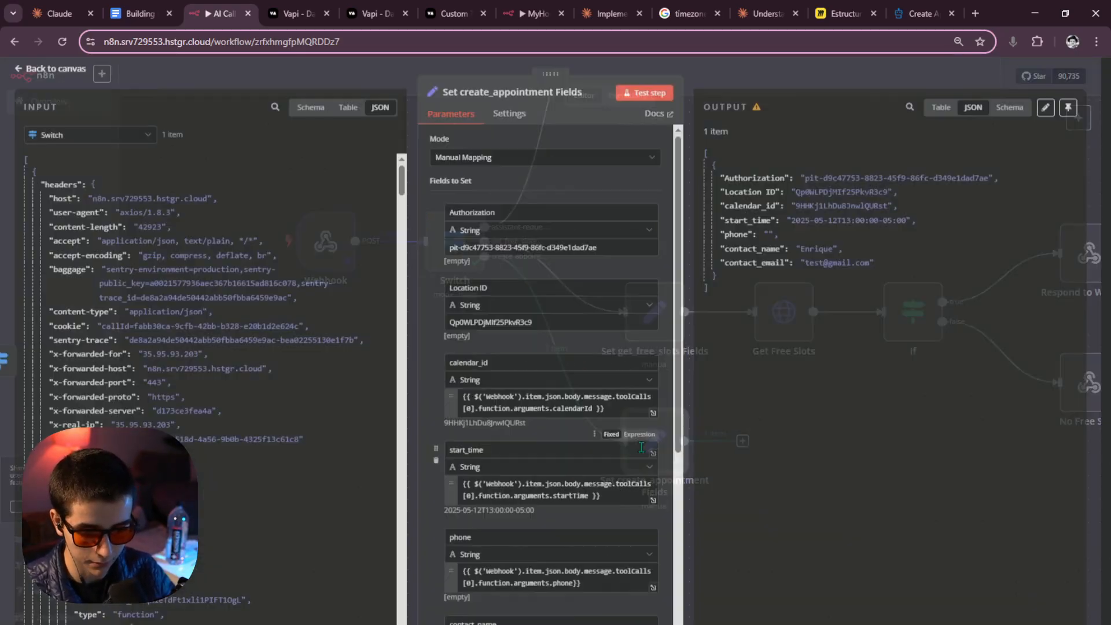
scroll(603, 429, down, 5)
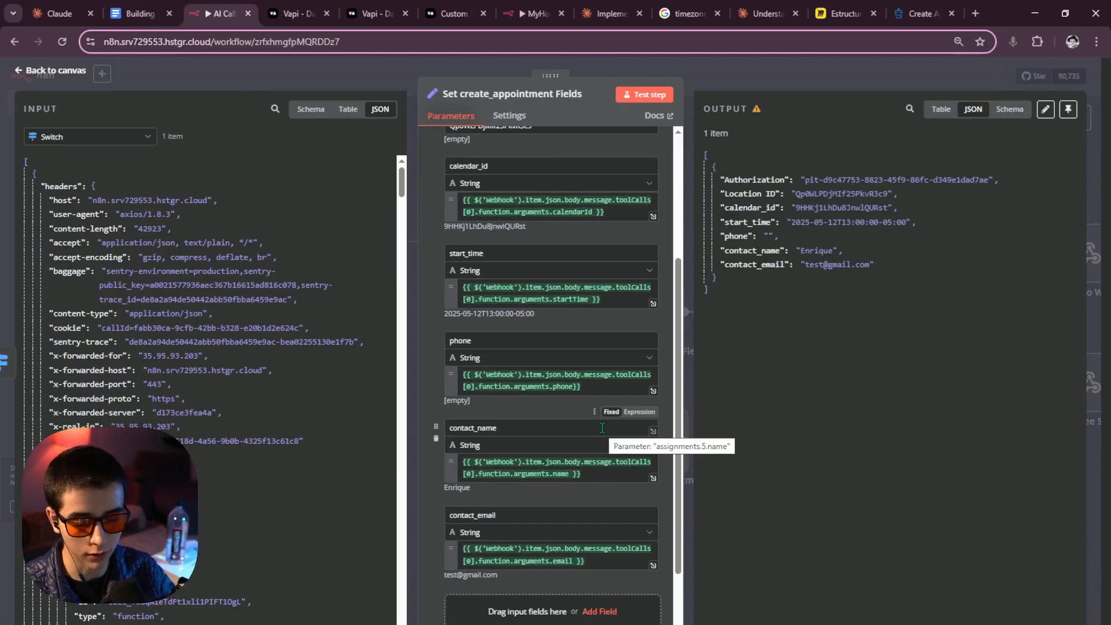
scroll(601, 428, up, 1)
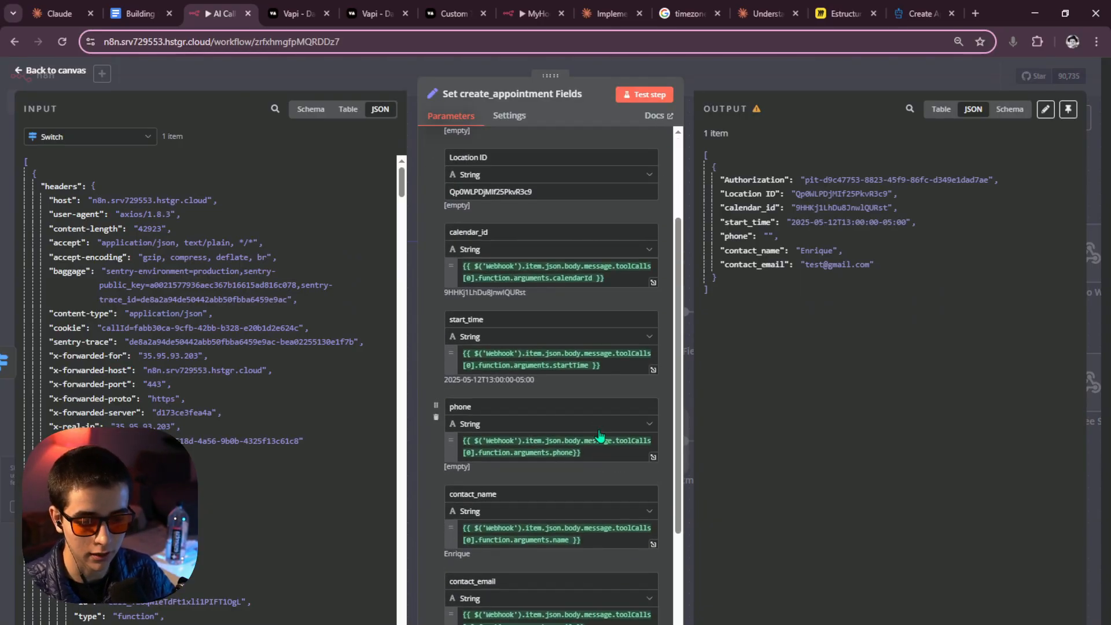
scroll(564, 387, up, 1)
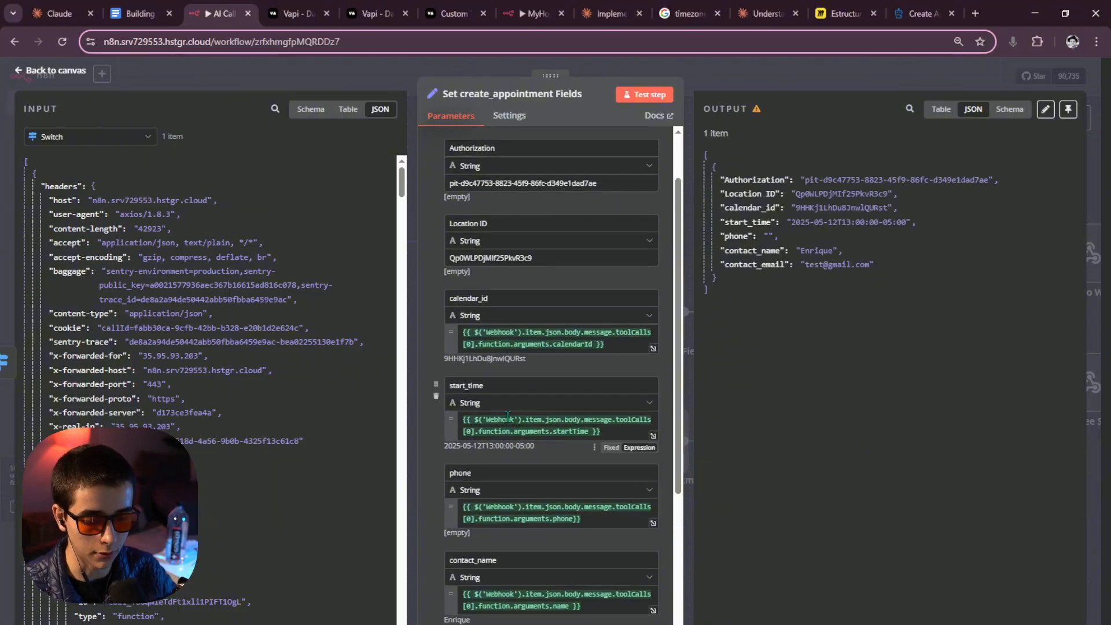
scroll(259, 404, down, 5)
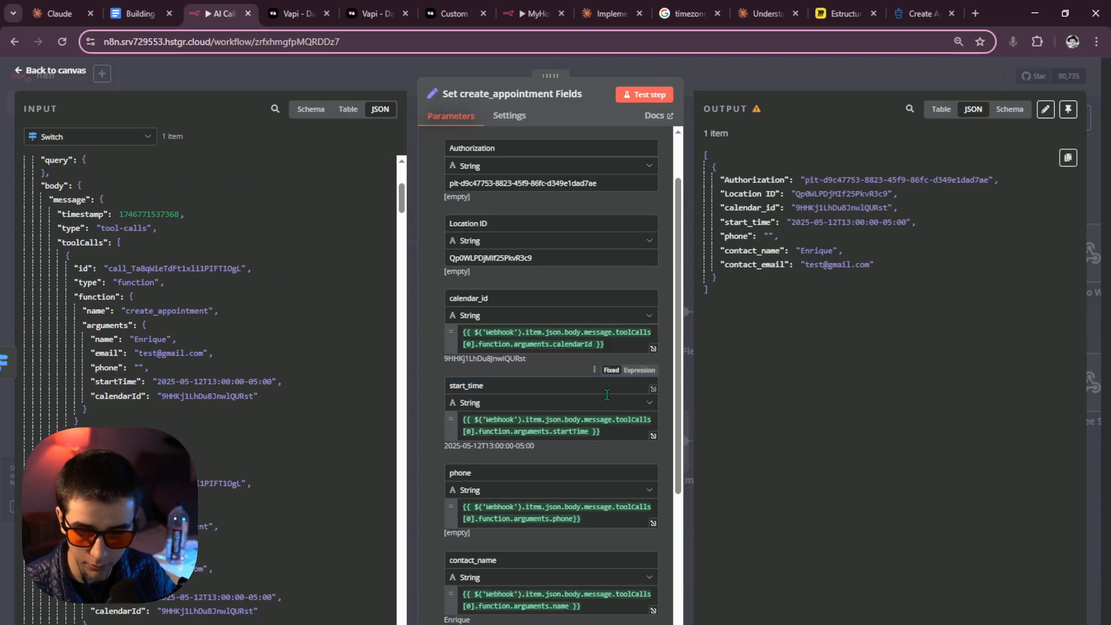
scroll(160, 326, down, 2)
scroll(516, 387, down, 2)
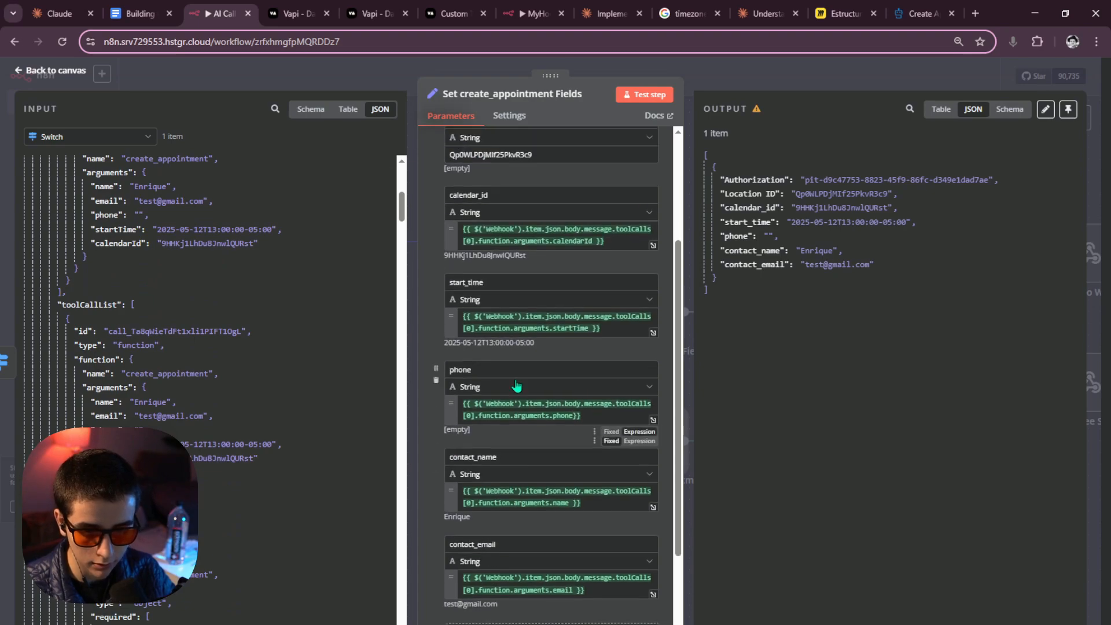
scroll(515, 254, down, 2)
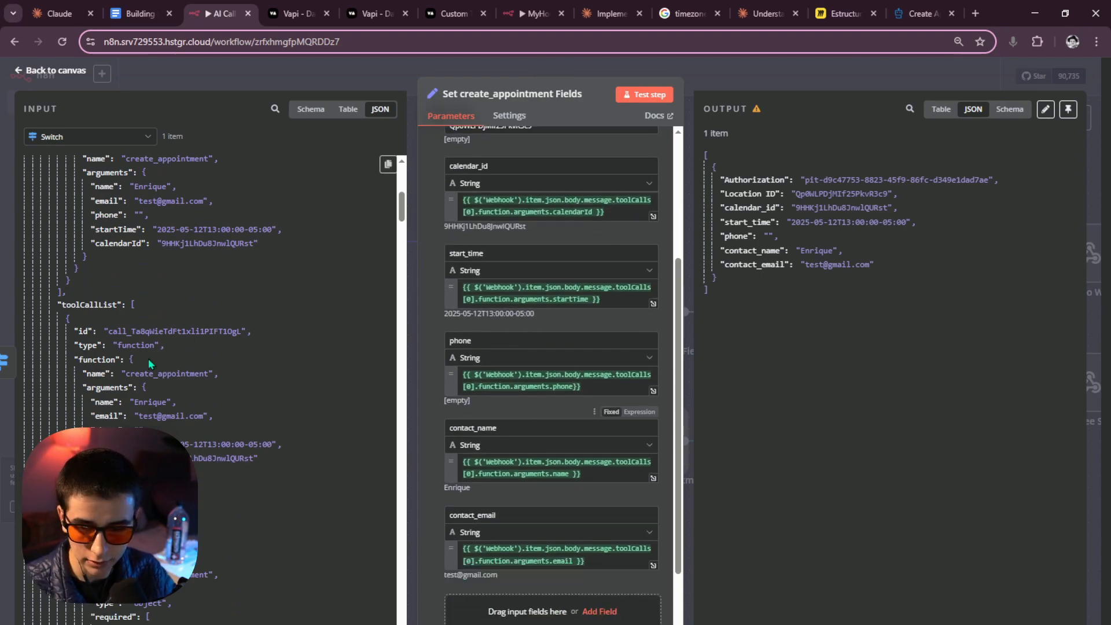
scroll(145, 354, up, 2)
Compare the input's name and email arguments with the contact_email field, leaving it unchanged.
click(106, 340)
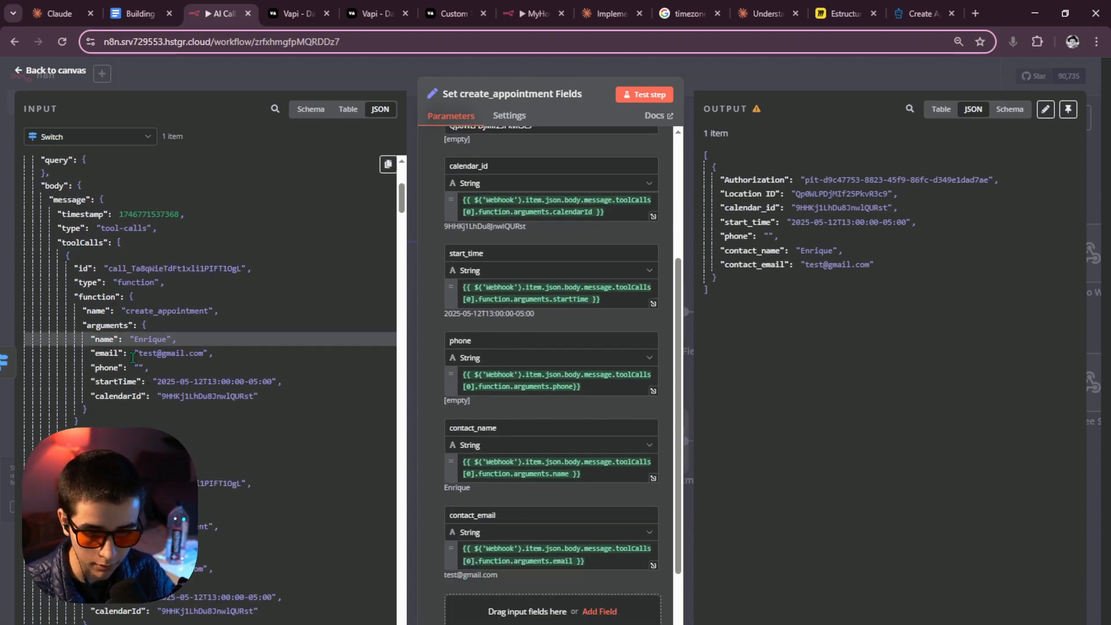
click(111, 353)
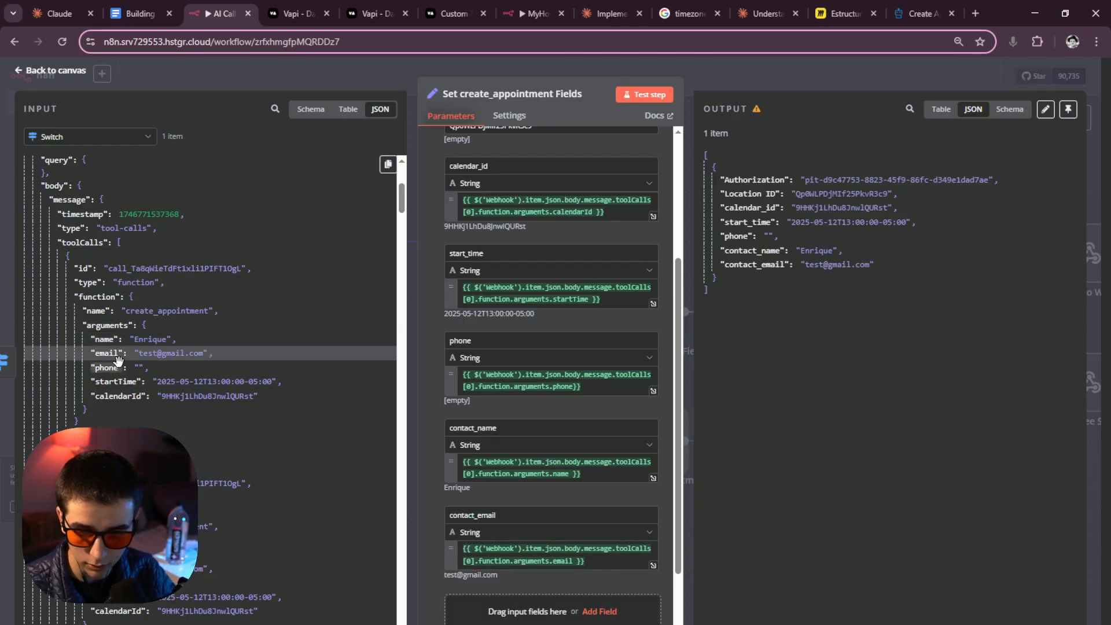
double_click(447, 513)
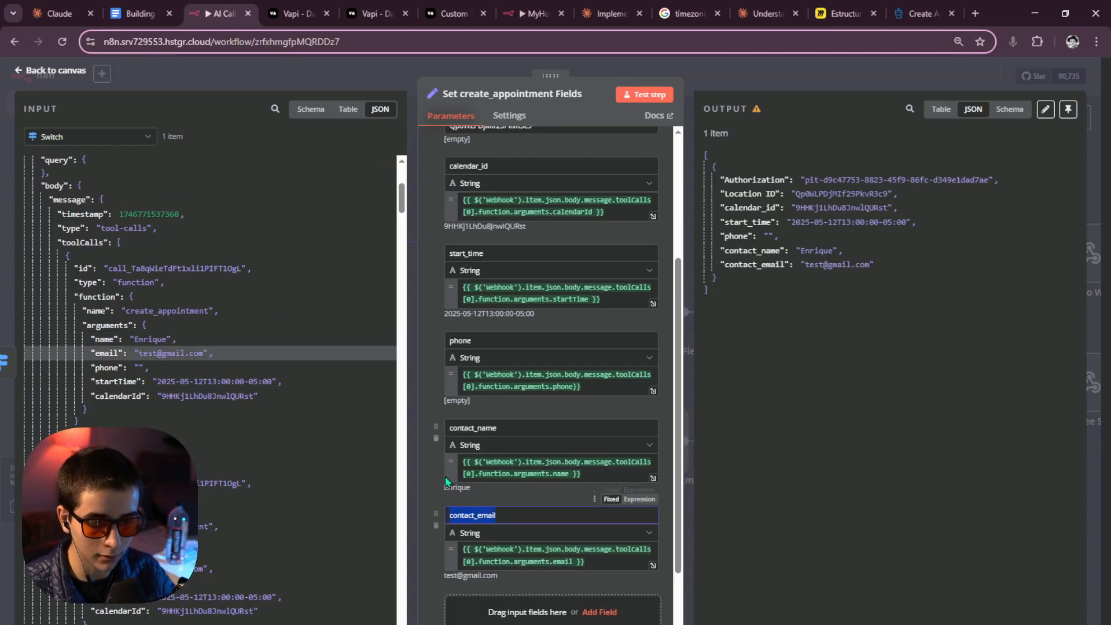
click(758, 250)
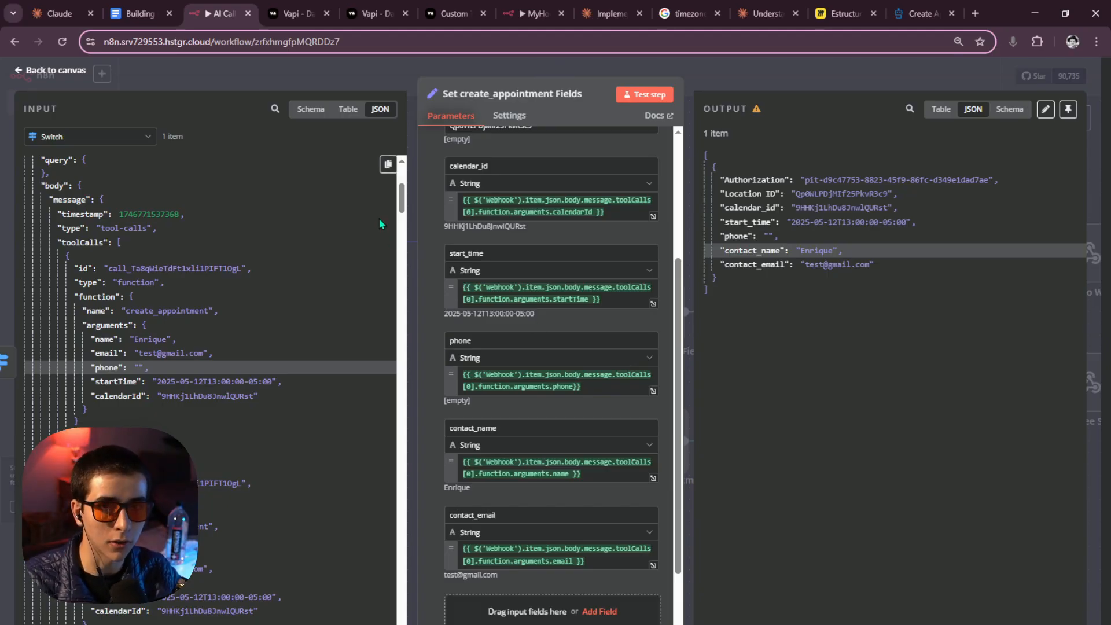
click(718, 83)
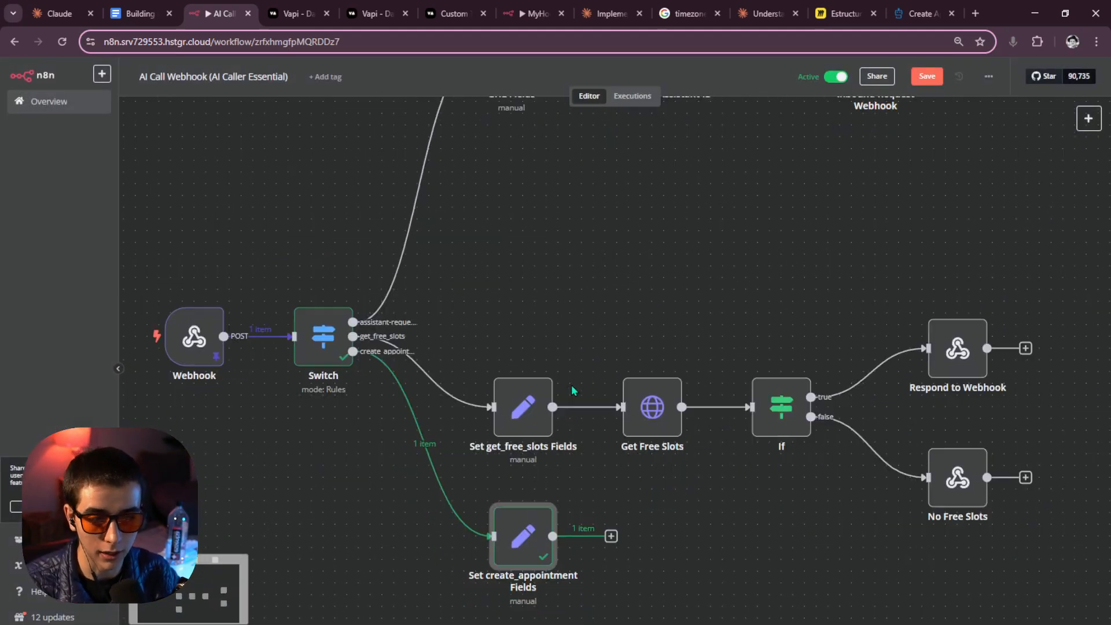
Review the Set create_appointment Fields node's fields twice, closing it each time.
scroll(573, 391, down, 5)
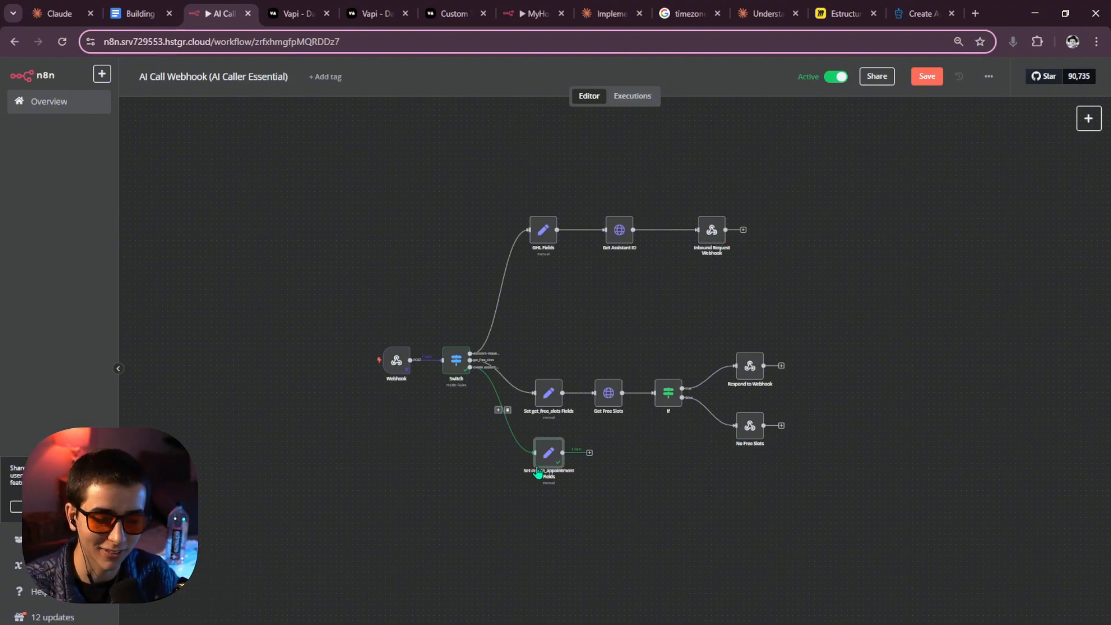
double_click(550, 454)
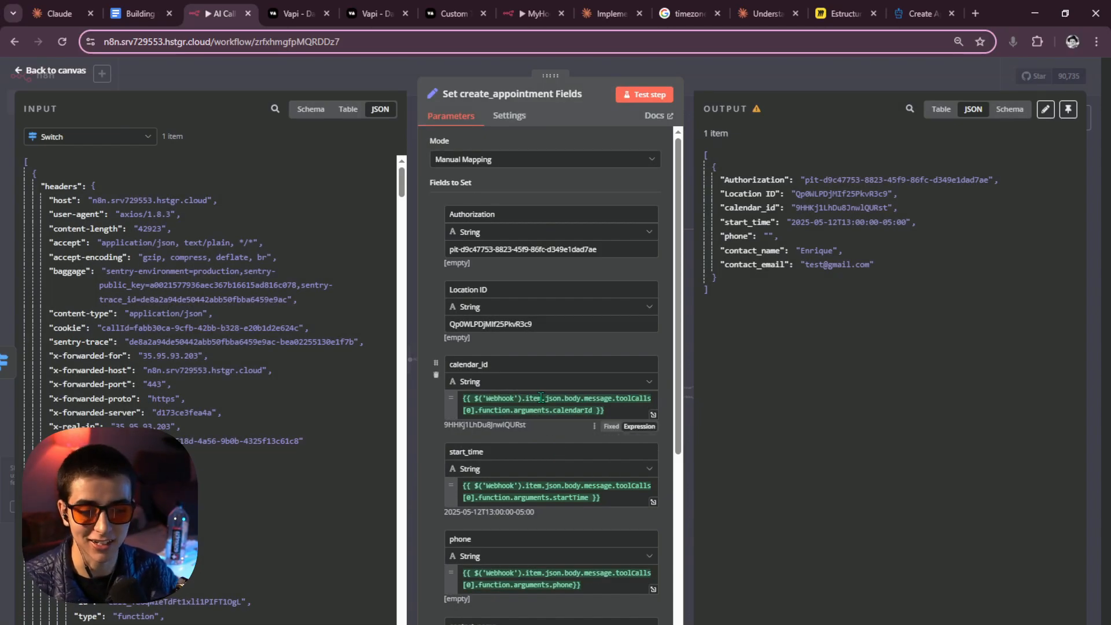
scroll(555, 415, down, 5)
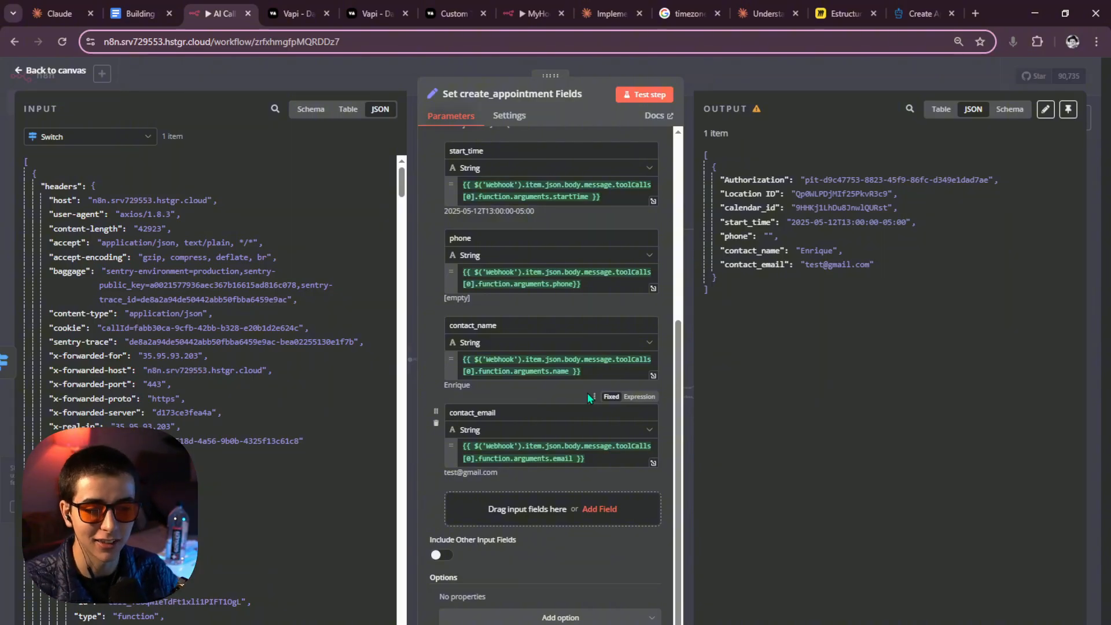
click(707, 77)
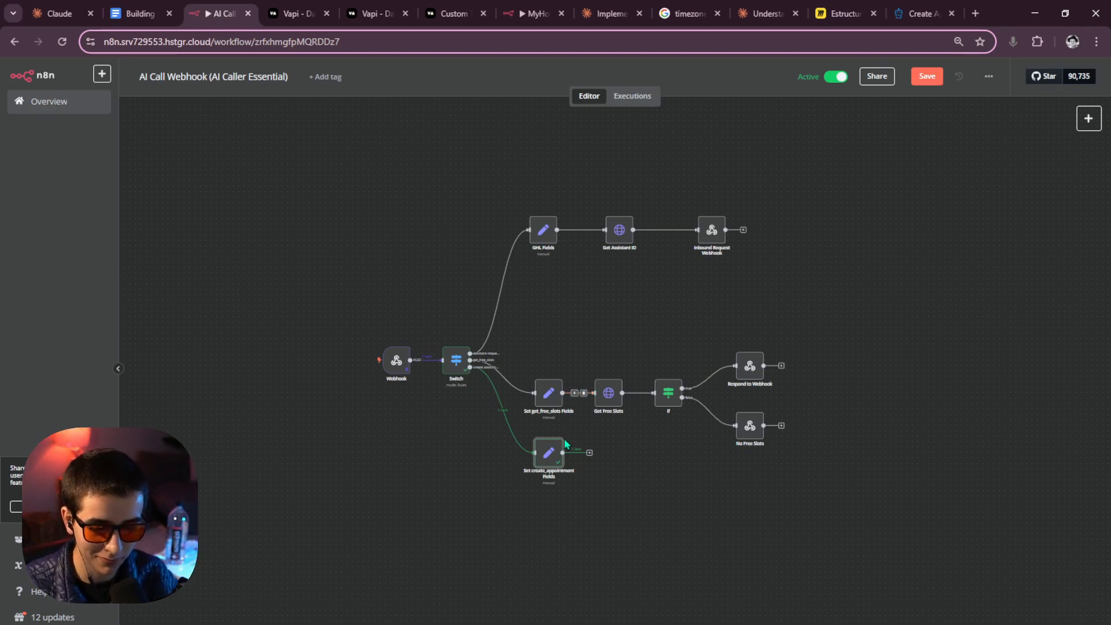
double_click(551, 455)
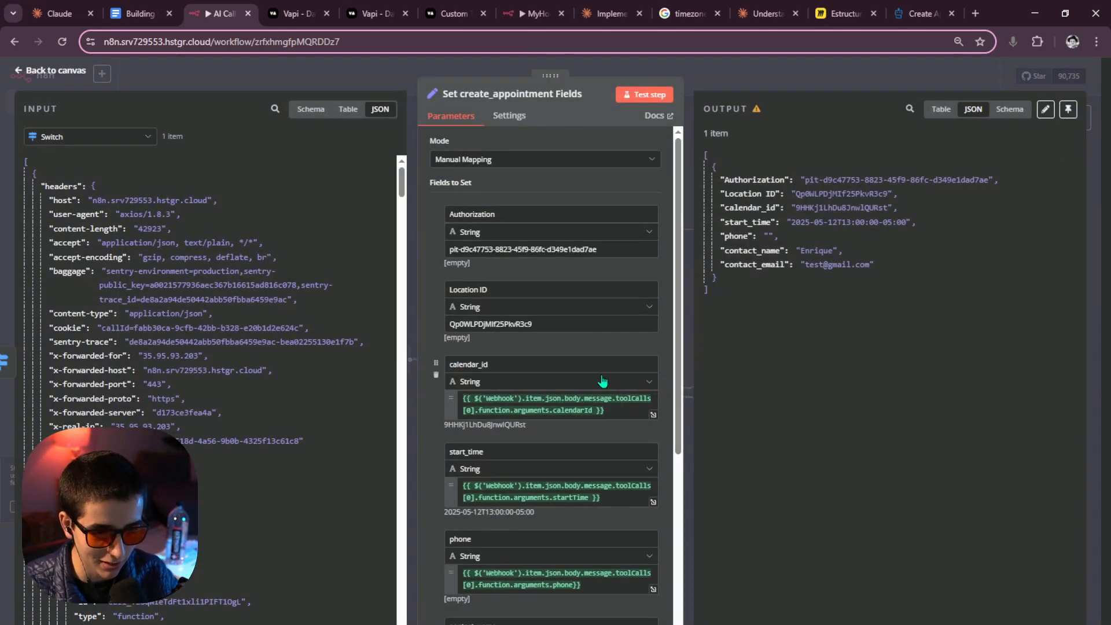
scroll(614, 374, down, 2)
scroll(609, 376, down, 3)
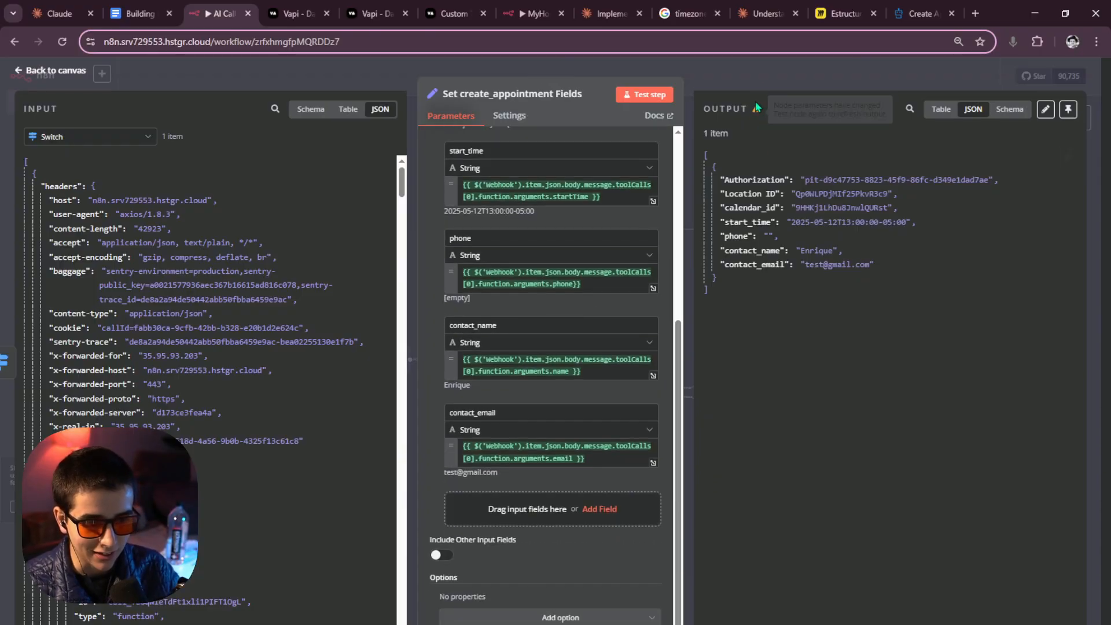
key(Escape)
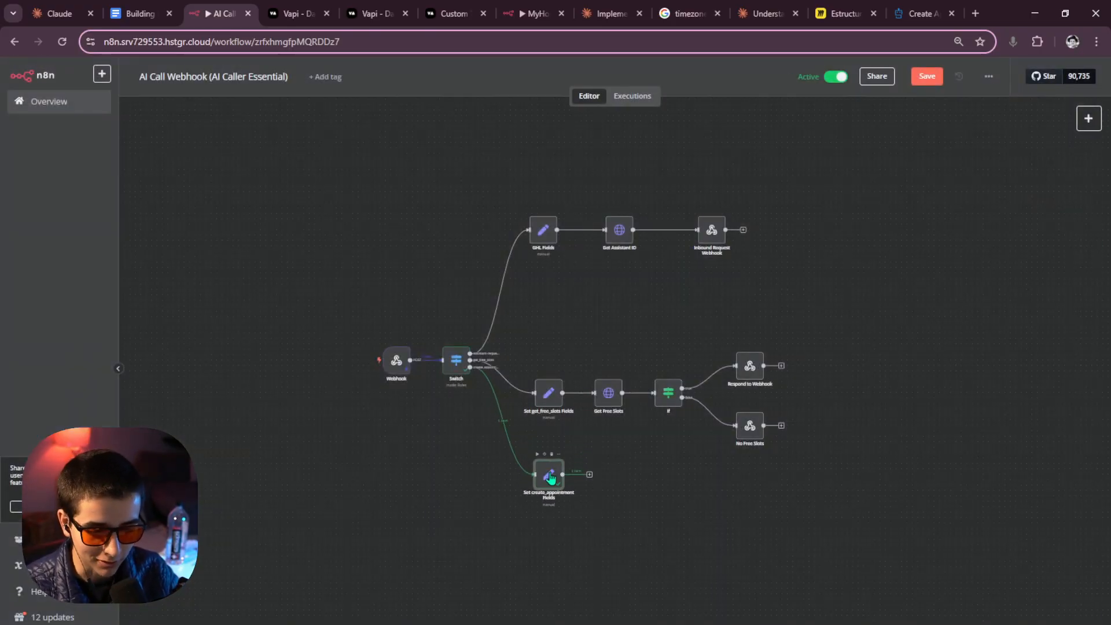
Add a next step after Set create_appointment Fields and view the Create Appointment API docs.
scroll(550, 465, up, 5)
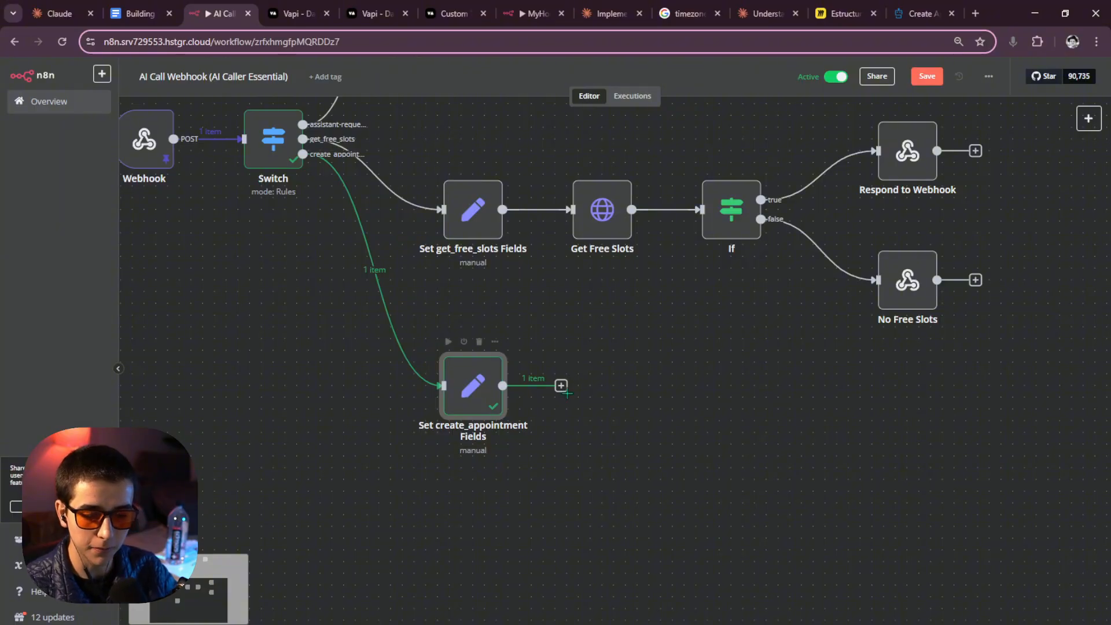
click(561, 386)
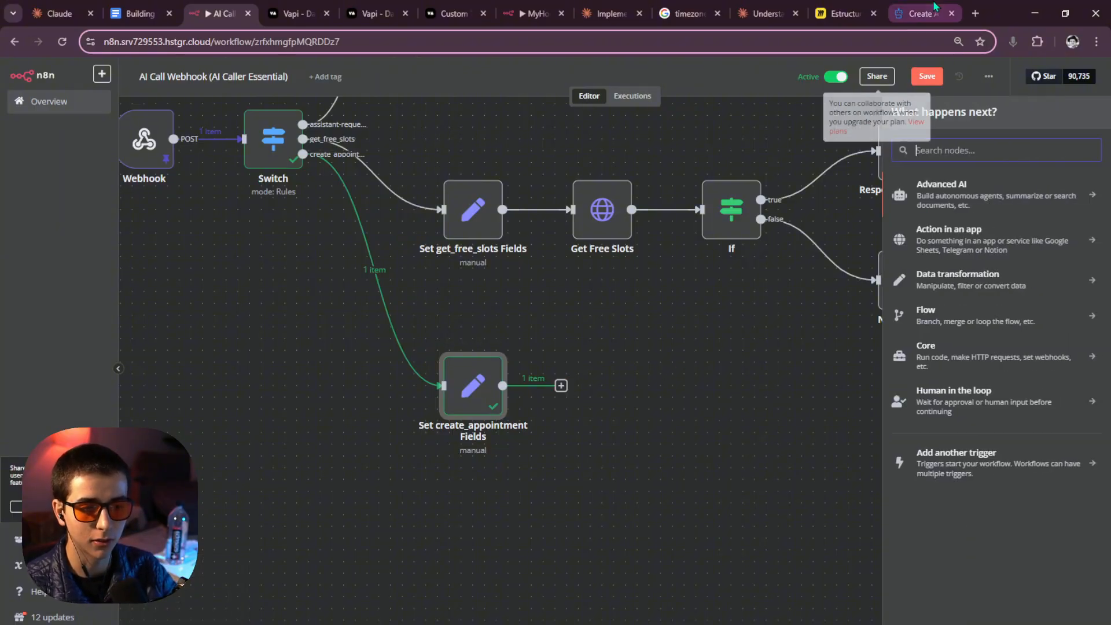
click(921, 13)
scroll(264, 165, up, 2)
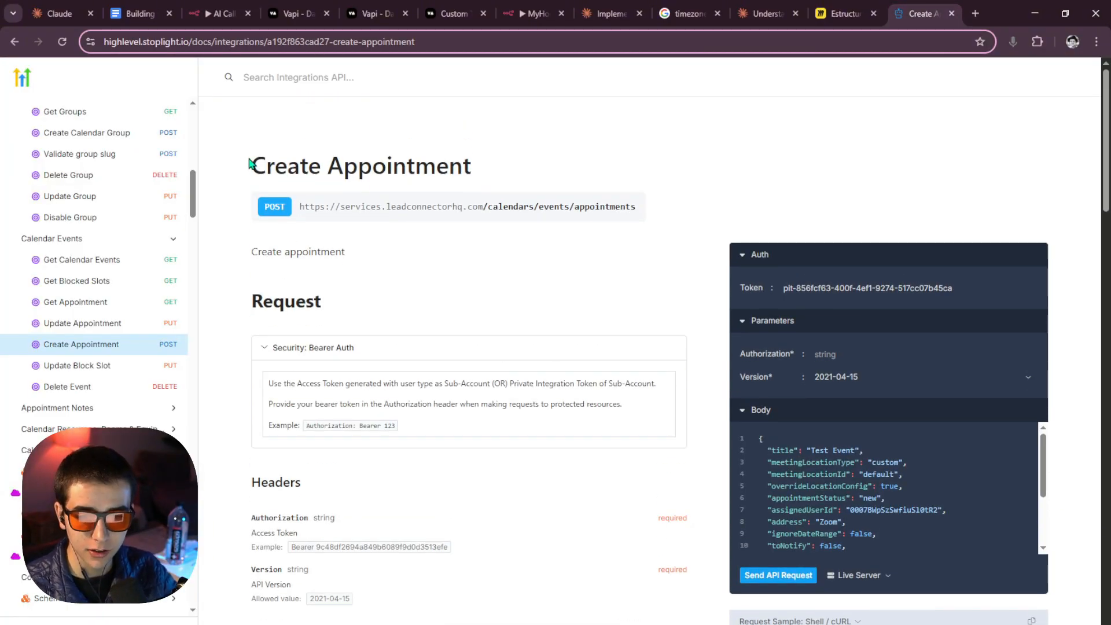
Review the Create Appointment title, endpoint URL and headers.
drag(249, 163, 631, 228)
click(607, 237)
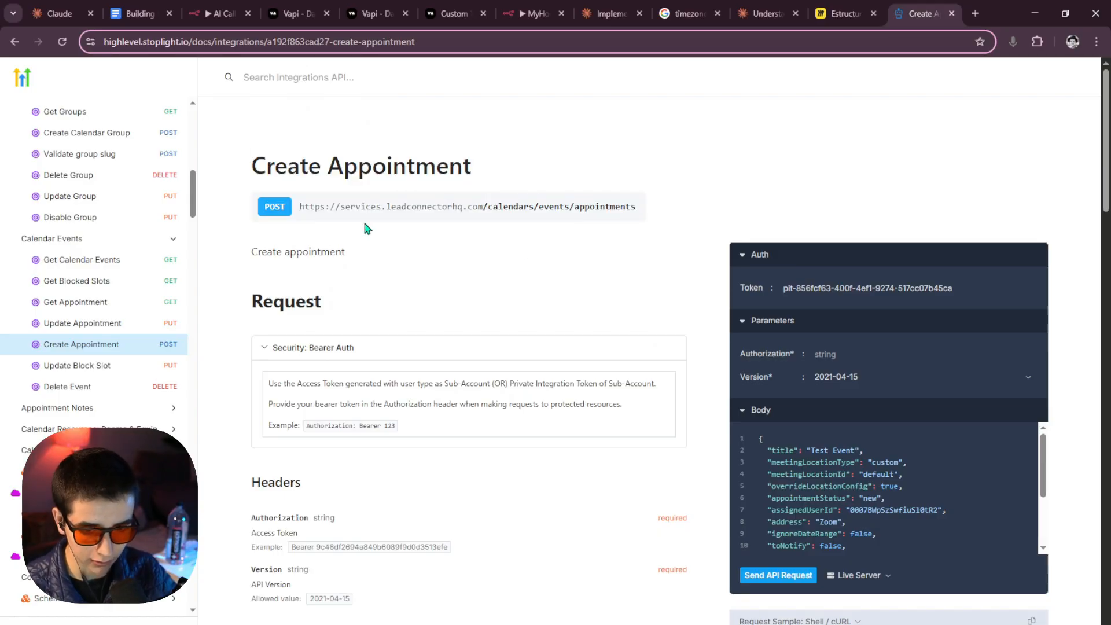
drag(250, 165, 512, 330)
scroll(544, 321, down, 5)
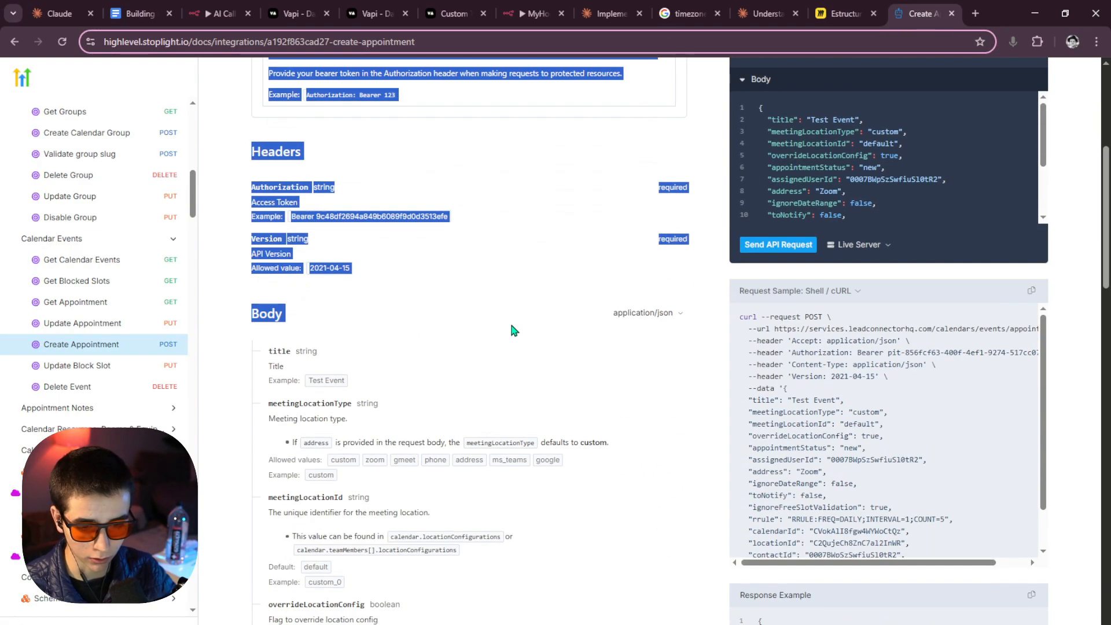
click(509, 333)
scroll(509, 330, up, 3)
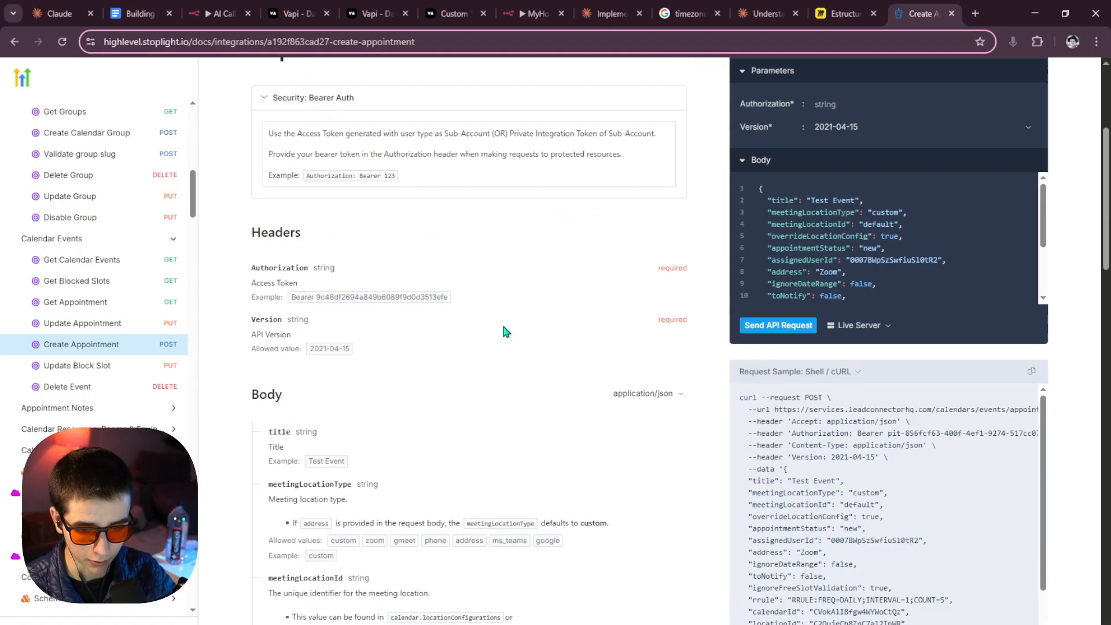
scroll(509, 329, up, 2)
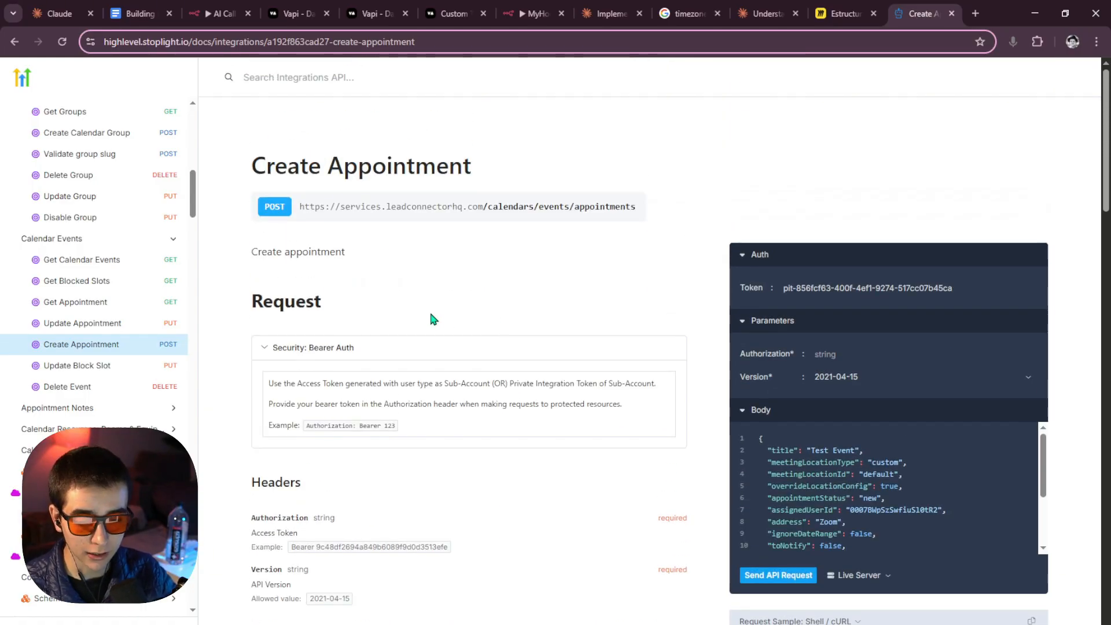
scroll(431, 315, down, 4)
drag(653, 255, 654, 298)
click(545, 279)
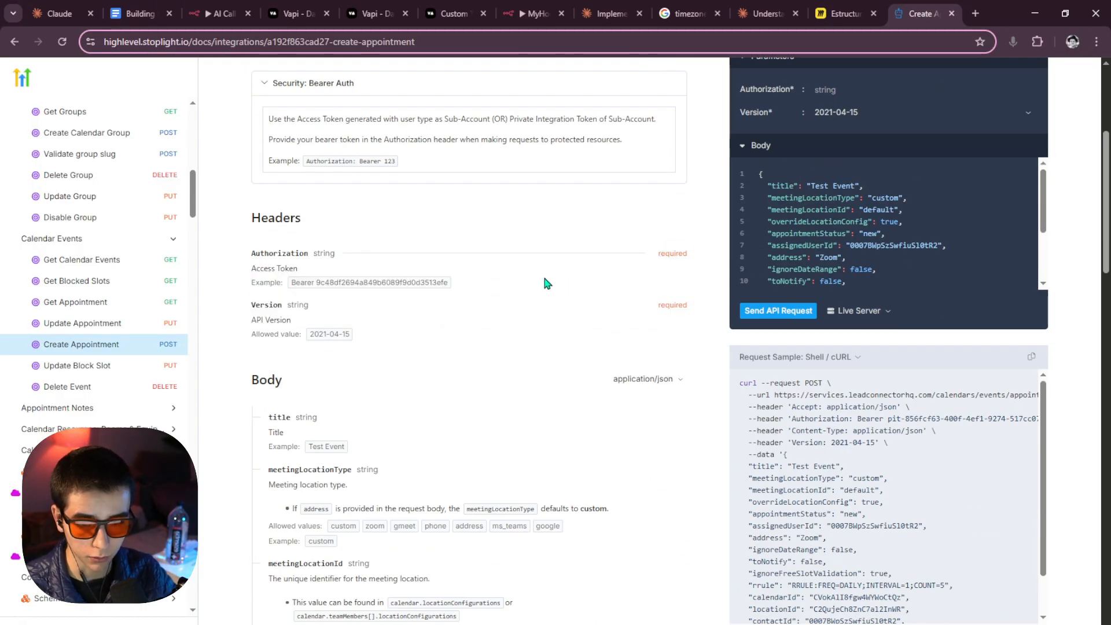
scroll(559, 284, down, 1)
drag(680, 239, 683, 242)
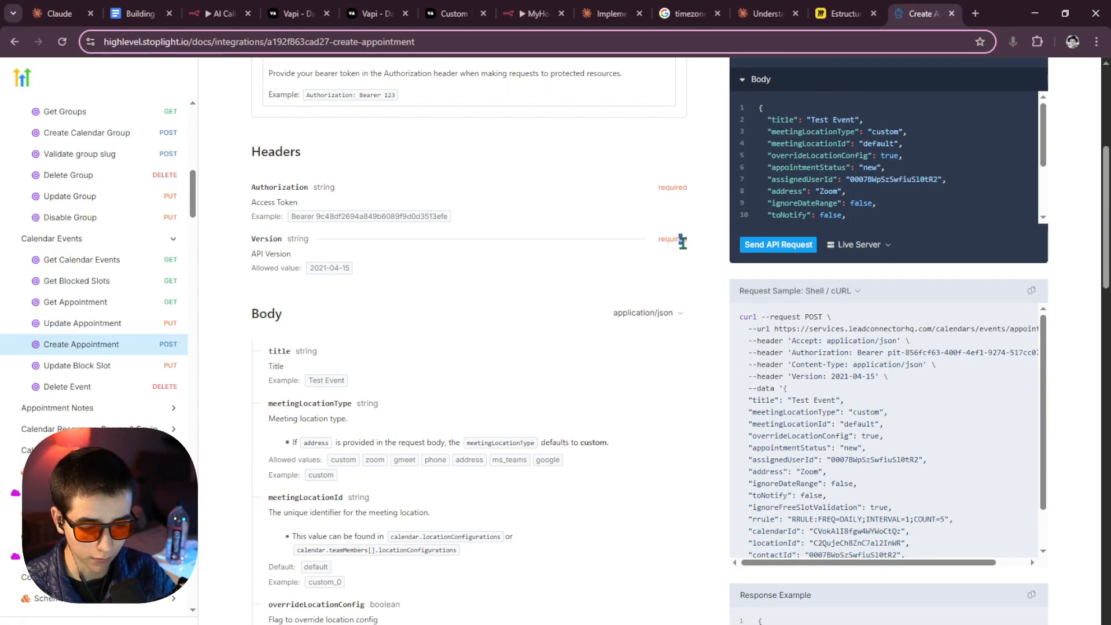
scroll(660, 261, down, 2)
scroll(635, 278, up, 4)
scroll(348, 338, down, 4)
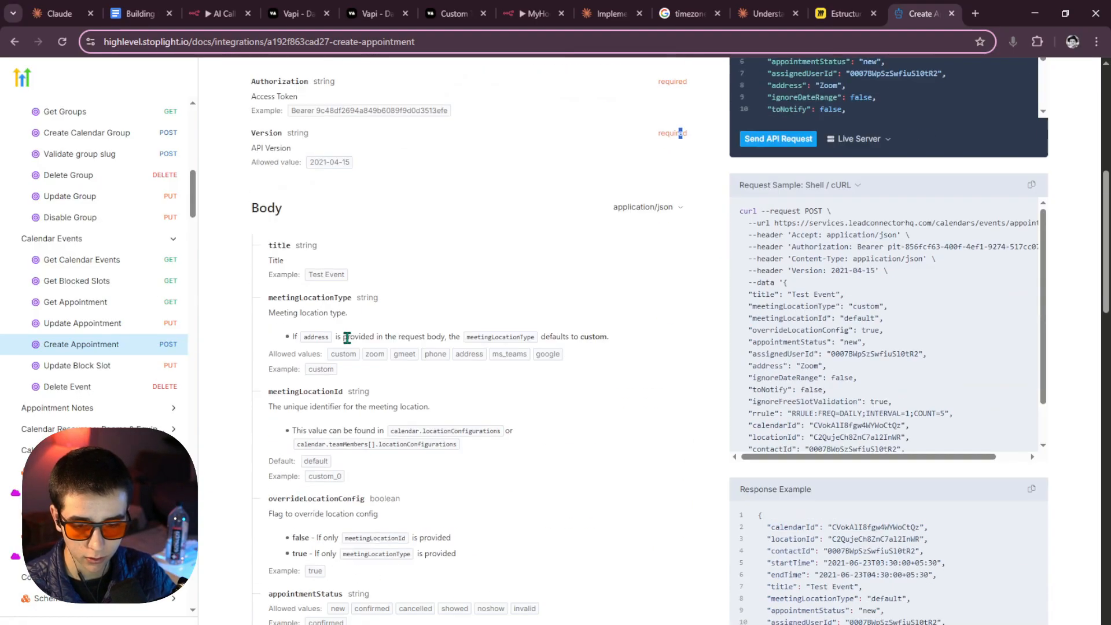
scroll(348, 338, down, 10)
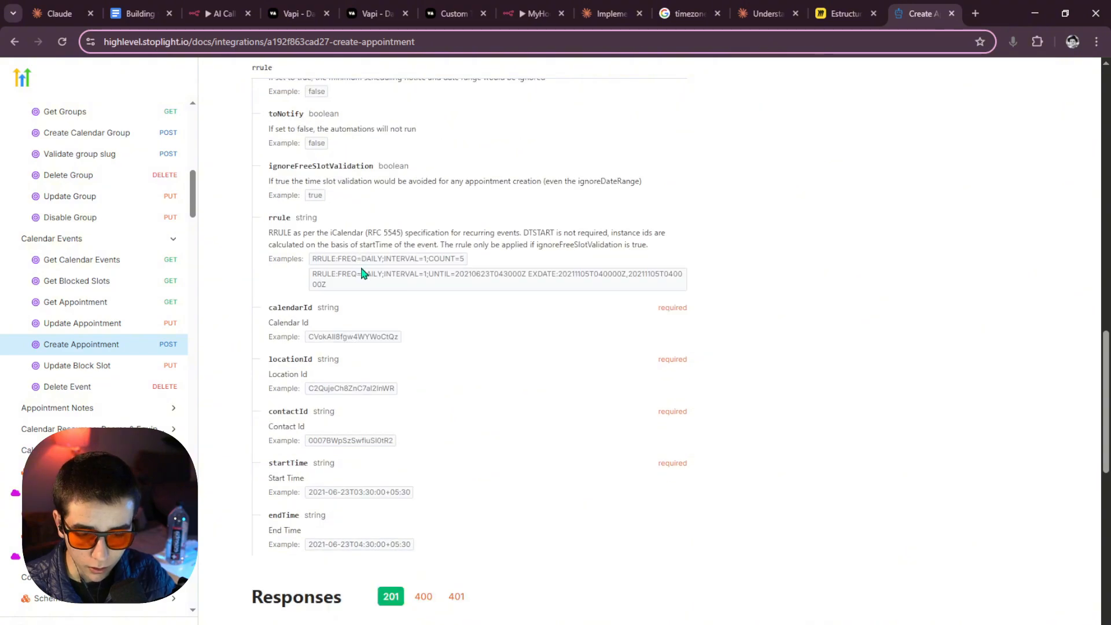
scroll(363, 274, up, 15)
scroll(241, 287, down, 4)
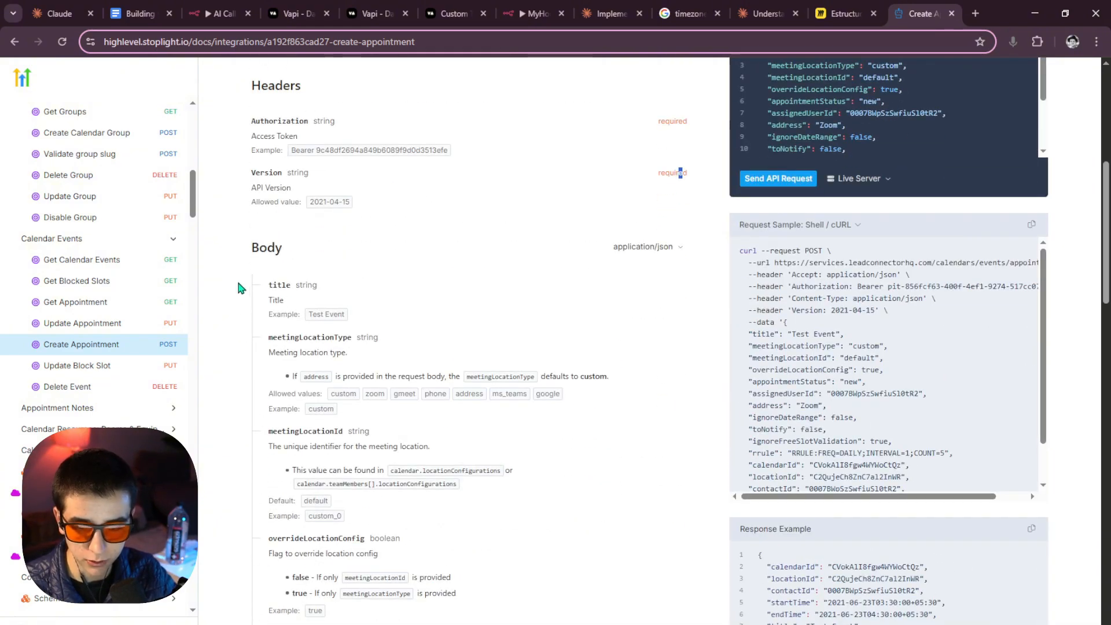
scroll(426, 336, down, 10)
Highlight the locationId and contactId body field names for Create Appointment.
drag(313, 238, 266, 243)
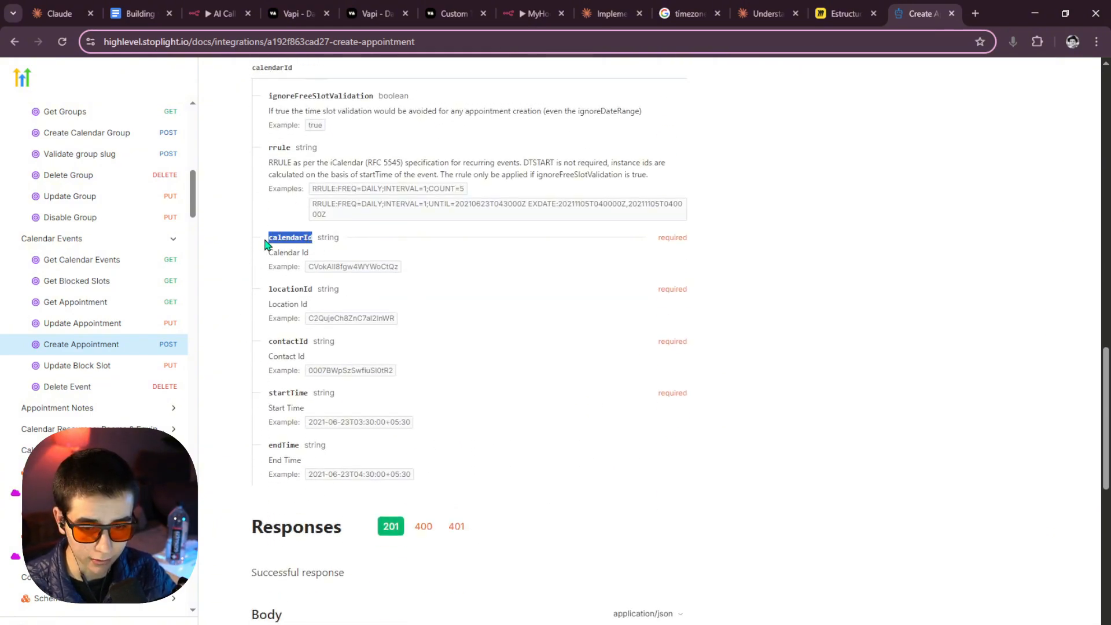
drag(312, 288, 258, 290)
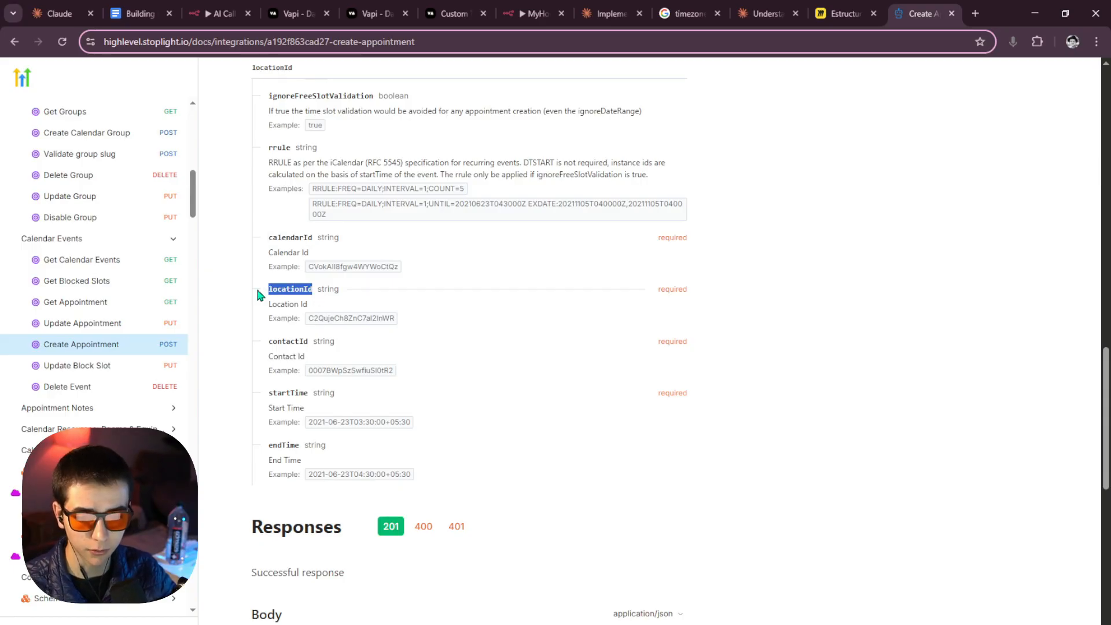
click(317, 335)
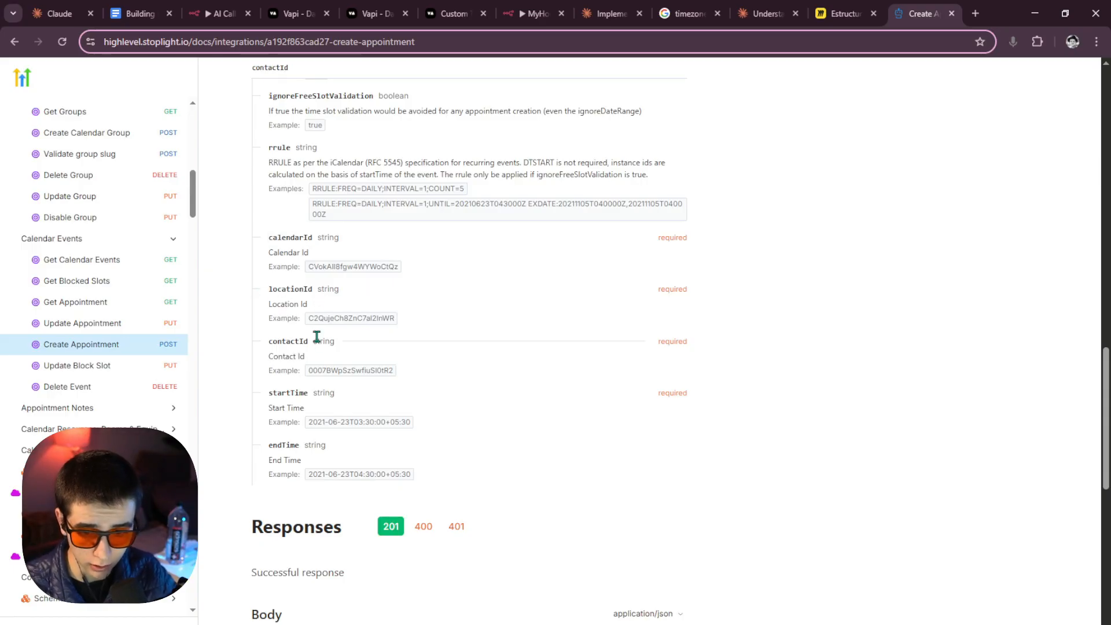
scroll(303, 275, down, 2)
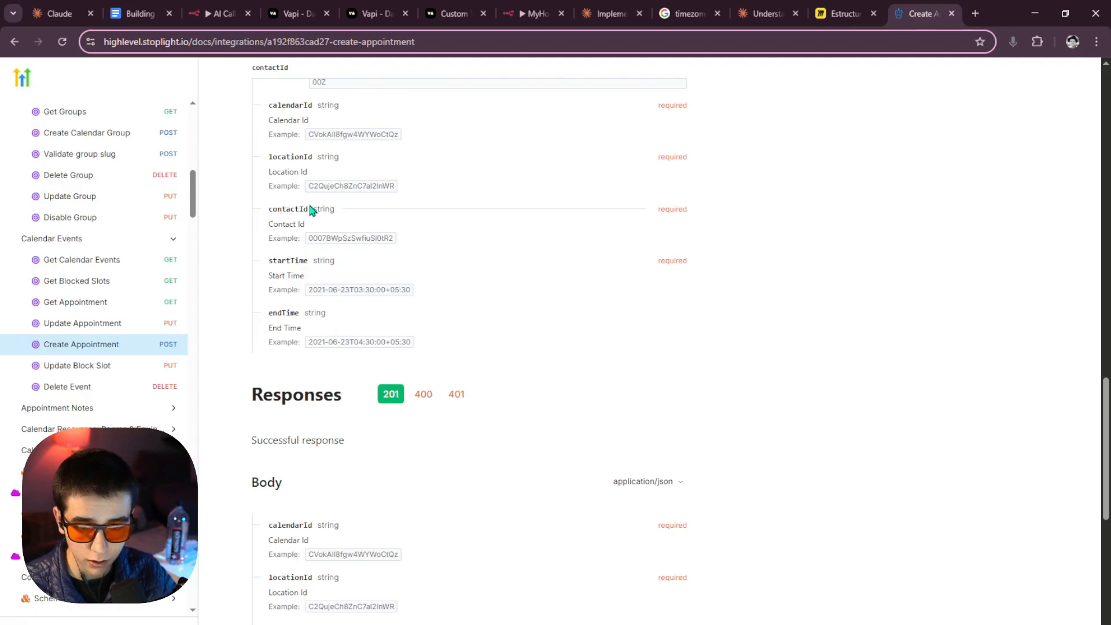
drag(320, 209, 272, 207)
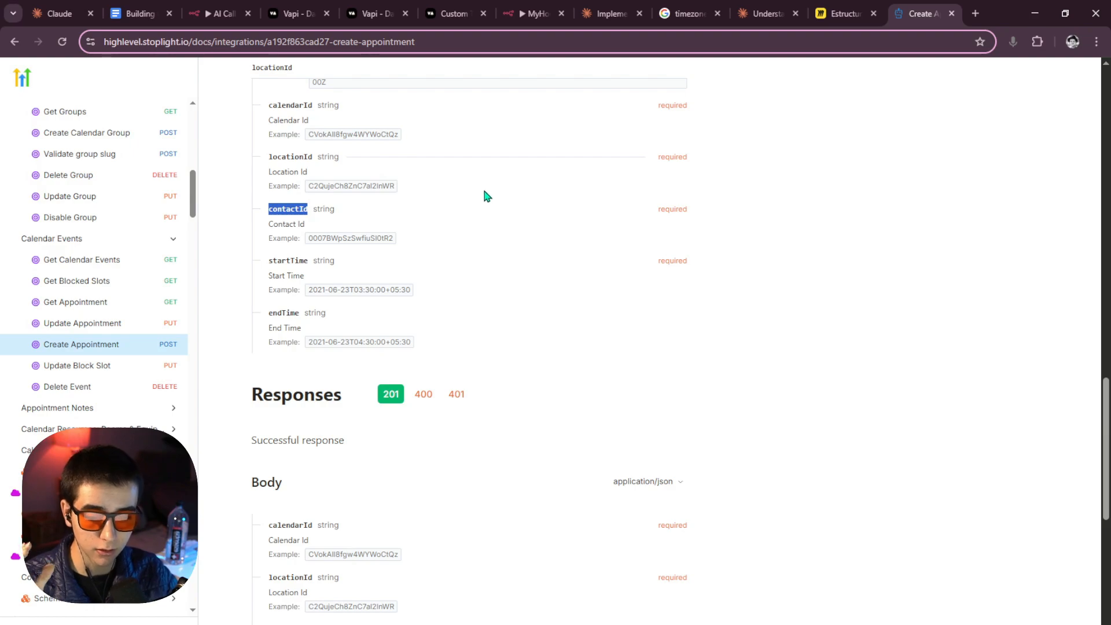
scroll(485, 196, up, 2)
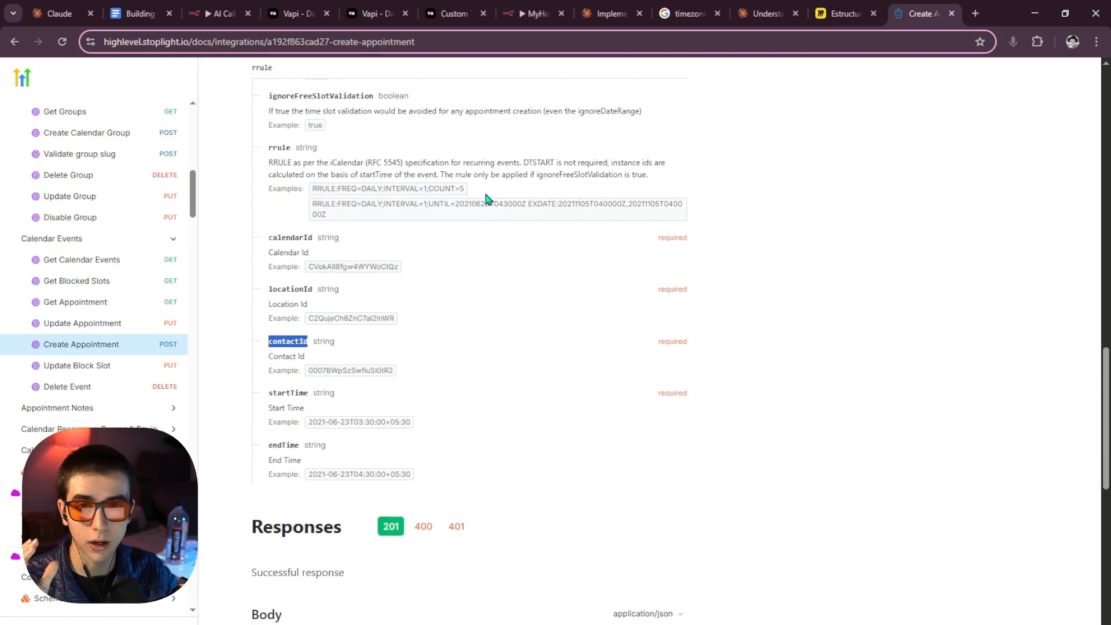
scroll(486, 201, down, 1)
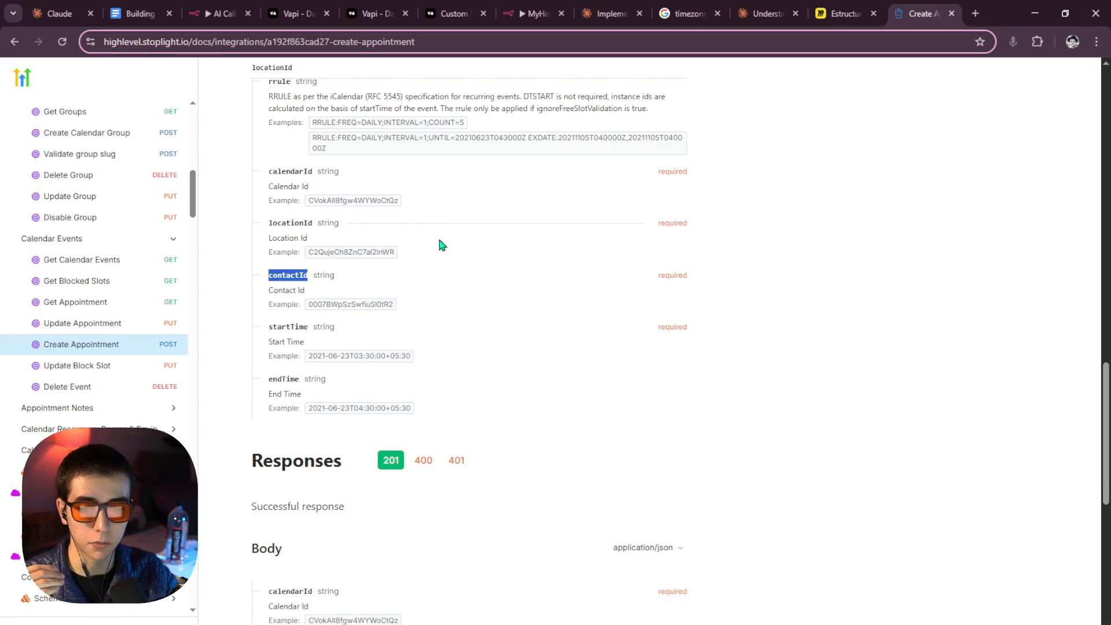
click(267, 279)
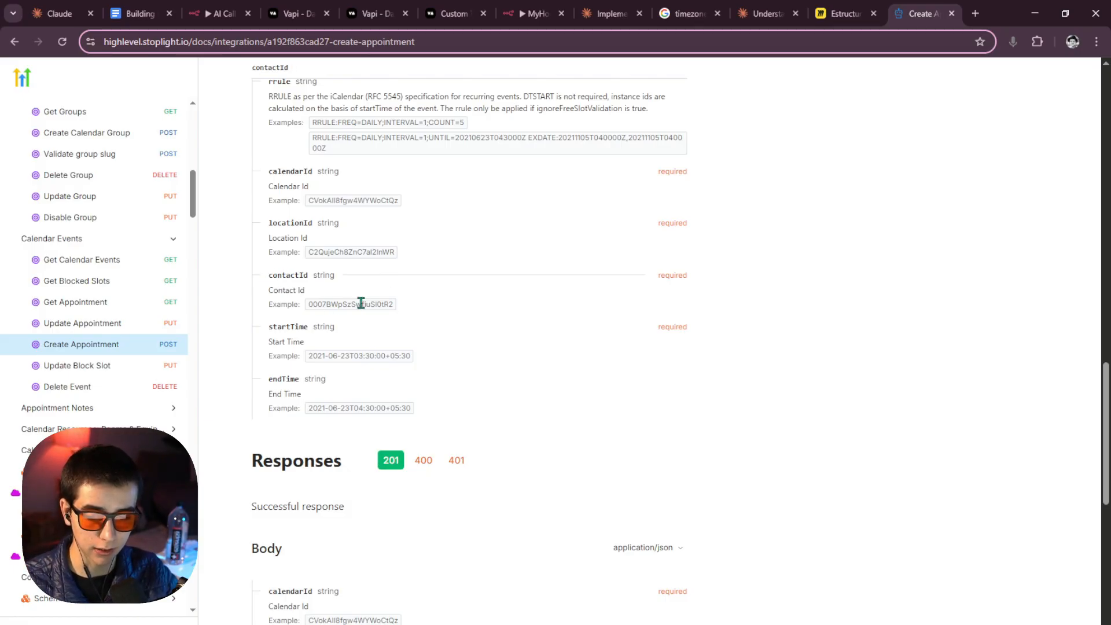
scroll(365, 301, down, 2)
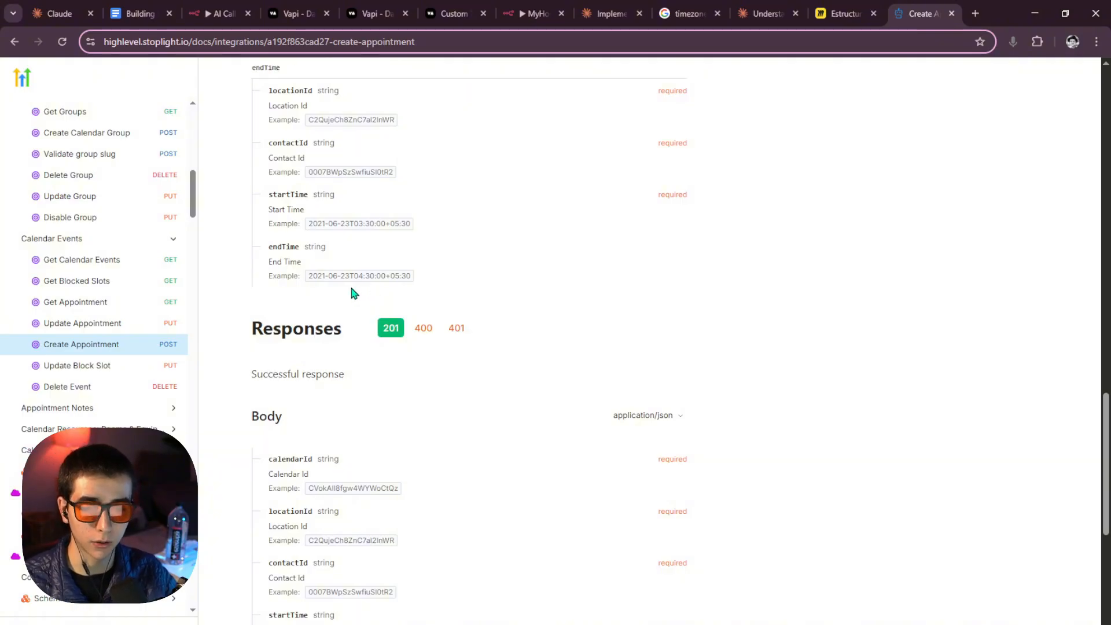
scroll(353, 293, up, 3)
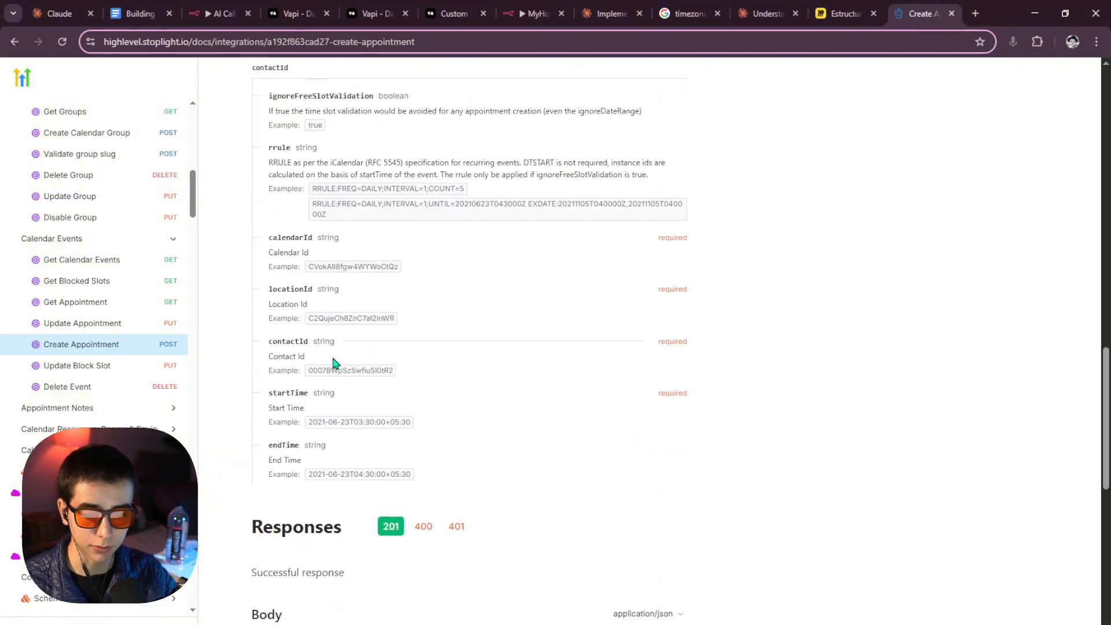
Check the startTime, contactId and calendarId fields in the request body.
drag(304, 396, 281, 396)
click(304, 398)
drag(312, 292, 290, 287)
click(278, 235)
scroll(298, 355, up, 1)
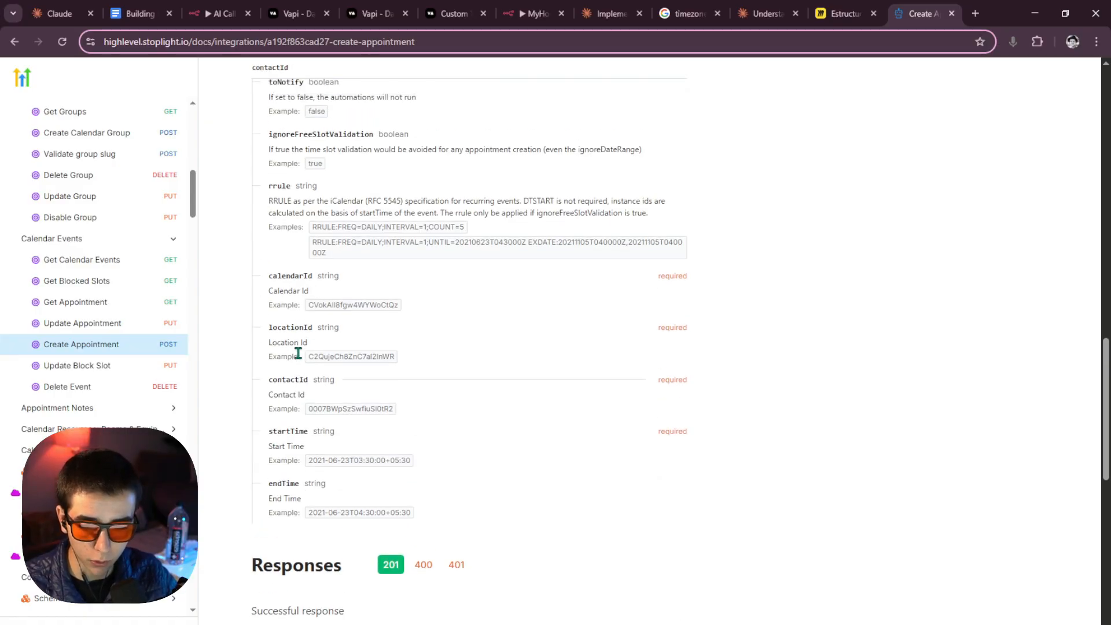
scroll(301, 371, down, 2)
scroll(304, 384, up, 2)
drag(308, 407, 294, 408)
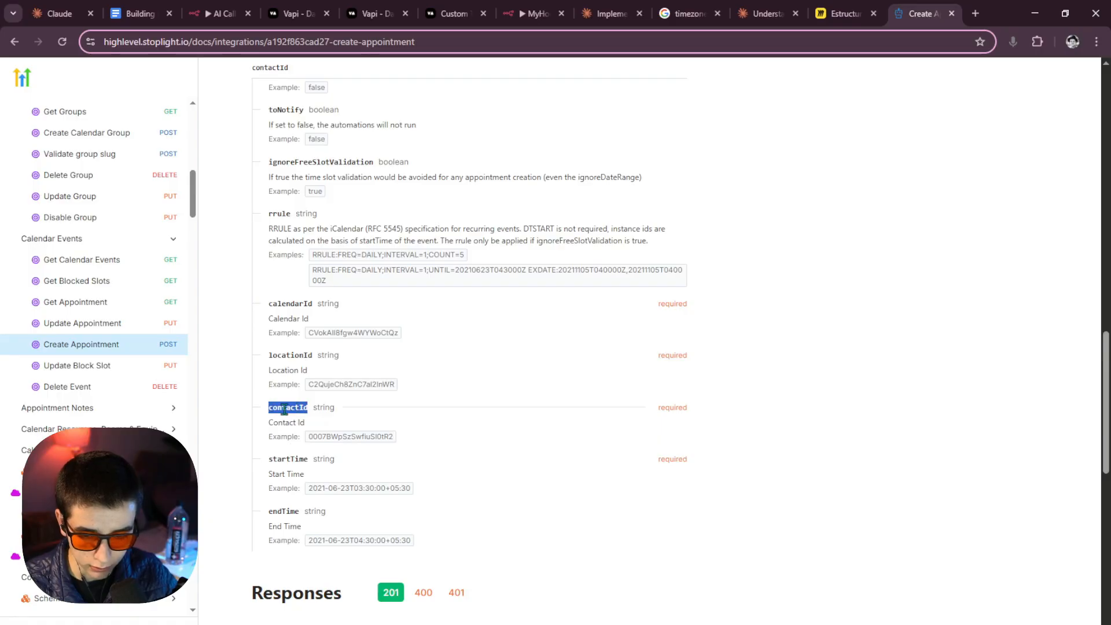
click(318, 408)
scroll(319, 408, down, 5)
scroll(355, 411, down, 3)
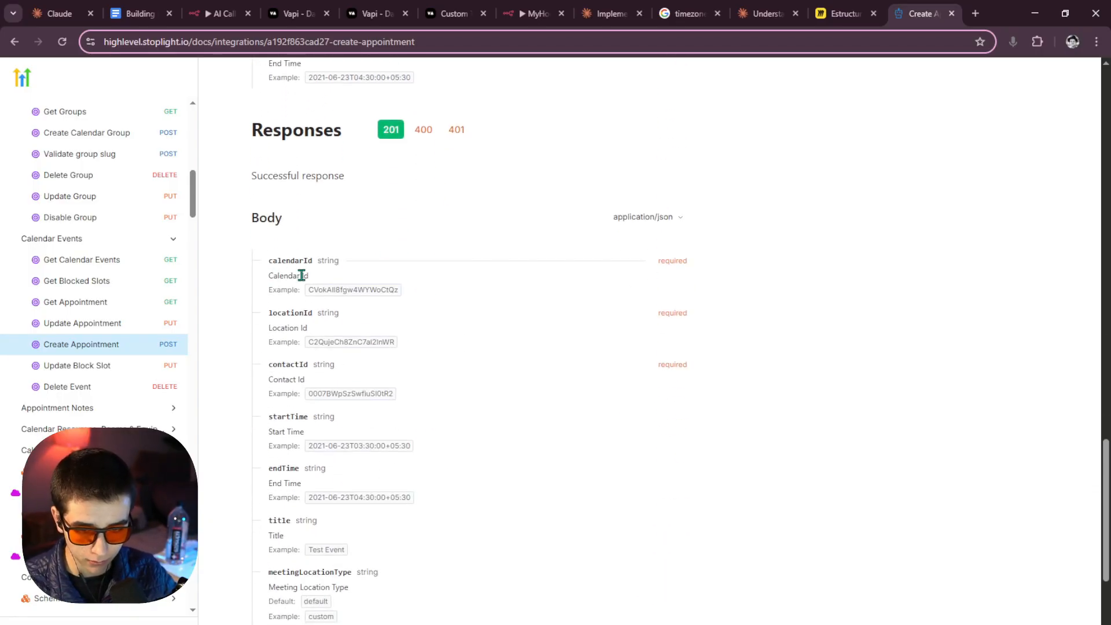
scroll(324, 301, up, 1)
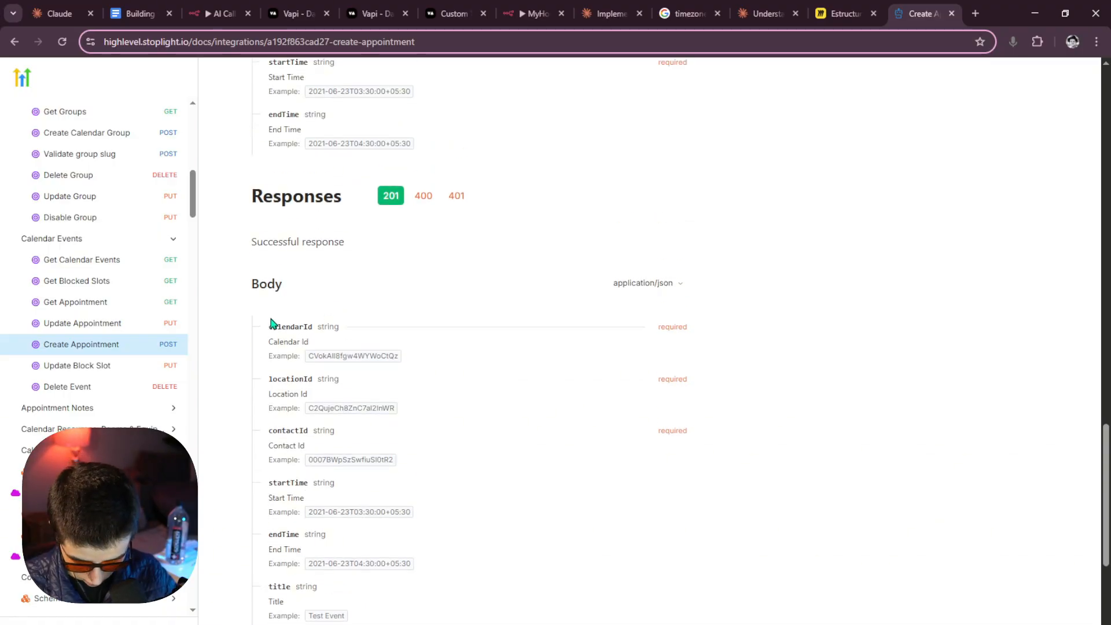
drag(268, 326, 333, 326)
click(271, 337)
drag(268, 379, 318, 389)
Find Contacts in the docs sidebar and expand its endpoint list.
scroll(317, 387, up, 6)
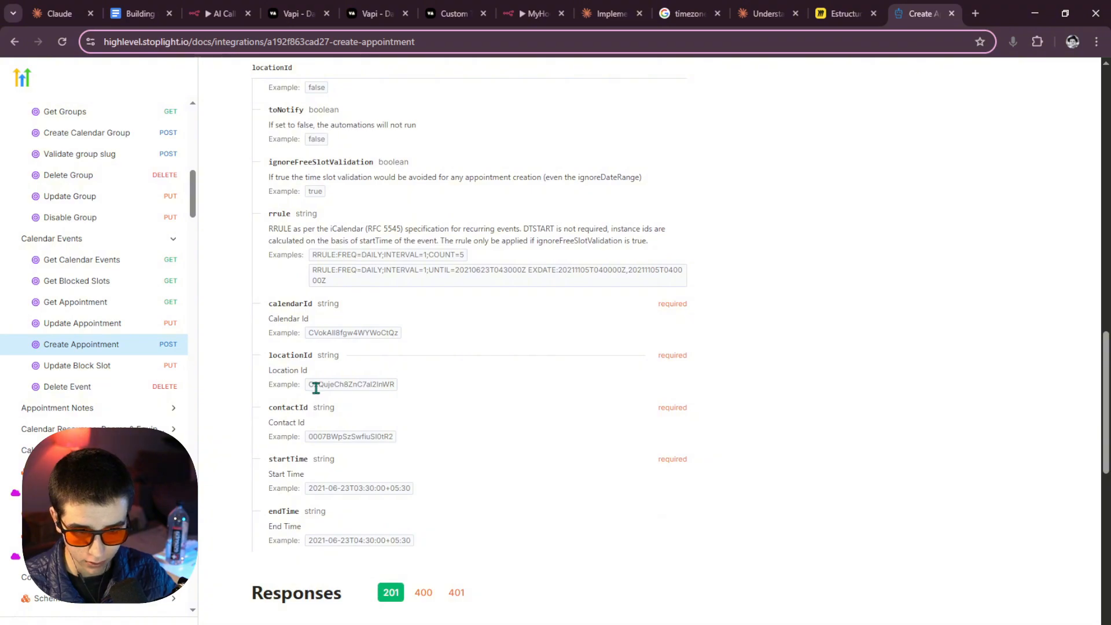
scroll(305, 338, up, 10)
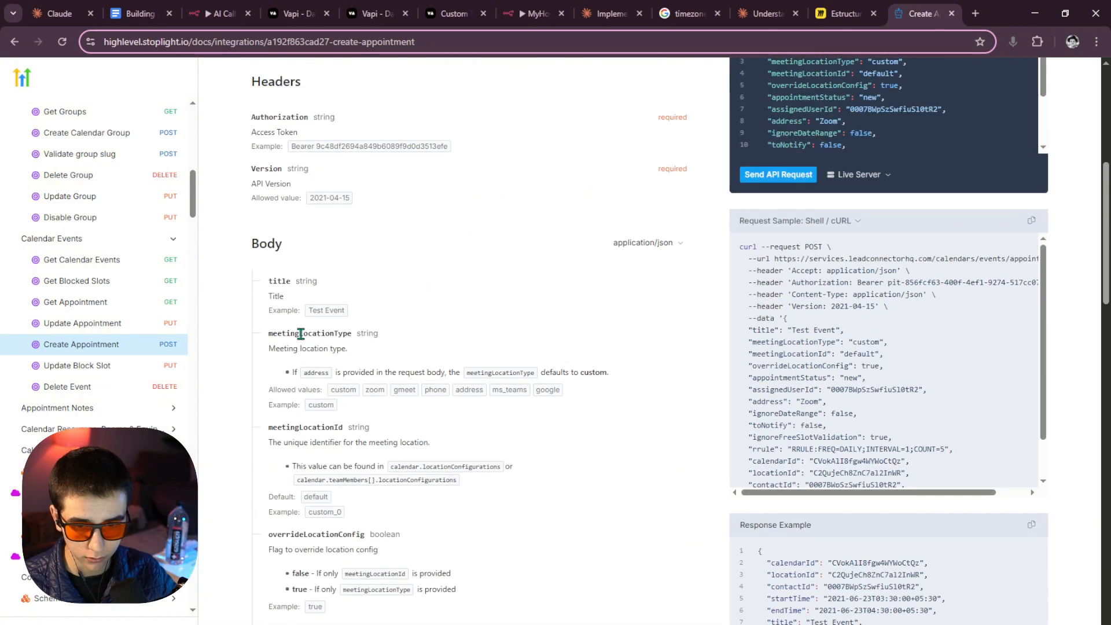
scroll(268, 256, up, 5)
scroll(317, 280, down, 15)
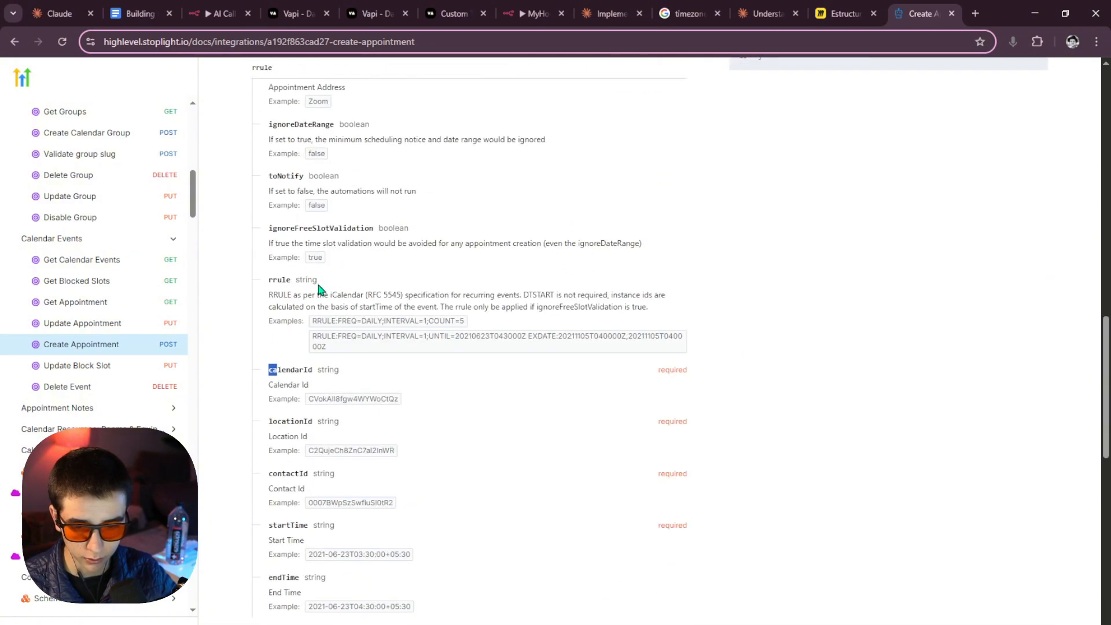
scroll(320, 287, down, 7)
scroll(345, 296, up, 9)
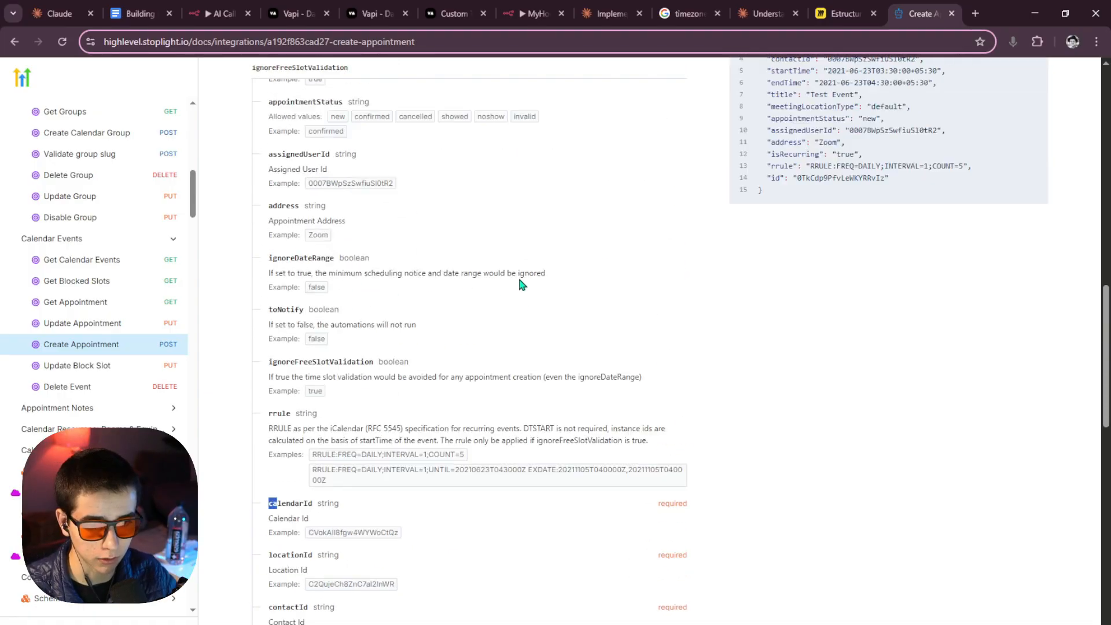
scroll(579, 272, up, 7)
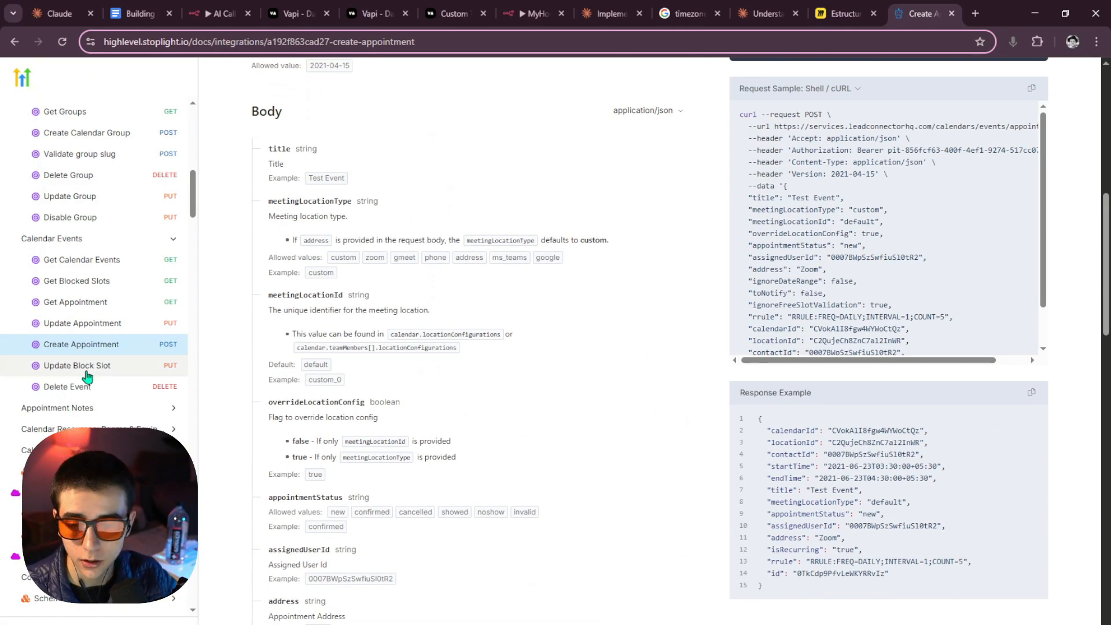
scroll(87, 376, down, 2)
scroll(92, 382, up, 10)
scroll(110, 268, down, 6)
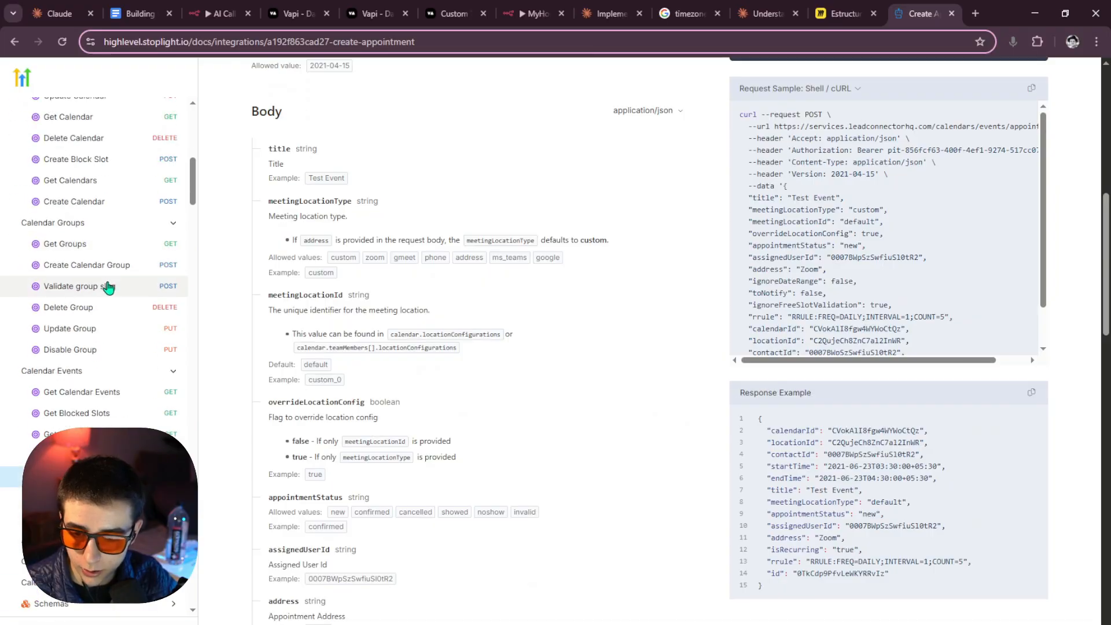
scroll(75, 287, down, 8)
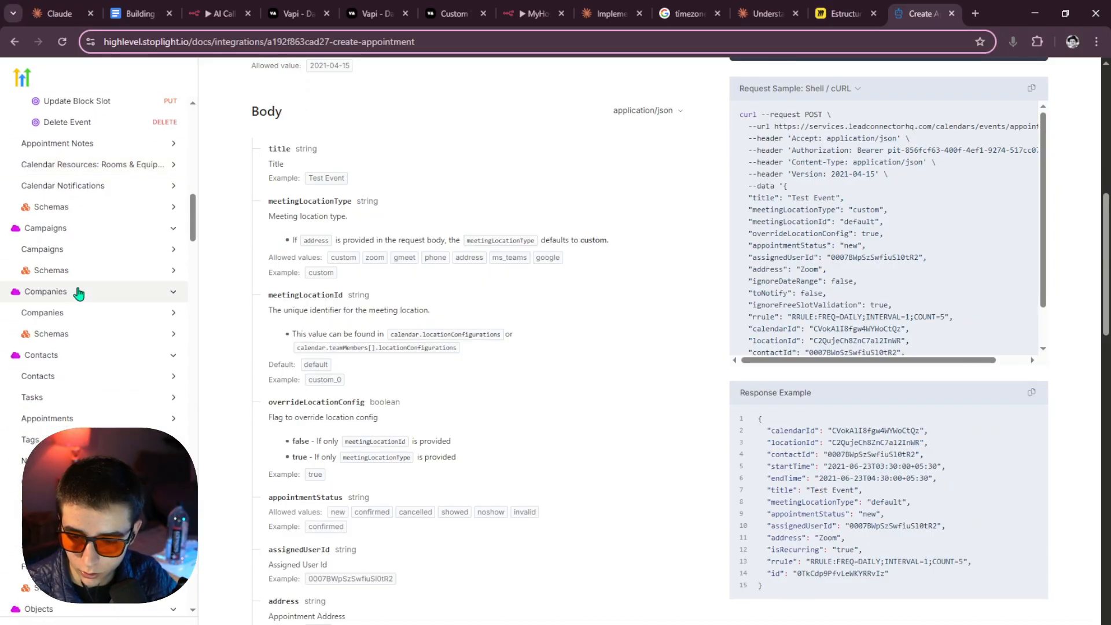
scroll(79, 294, down, 3)
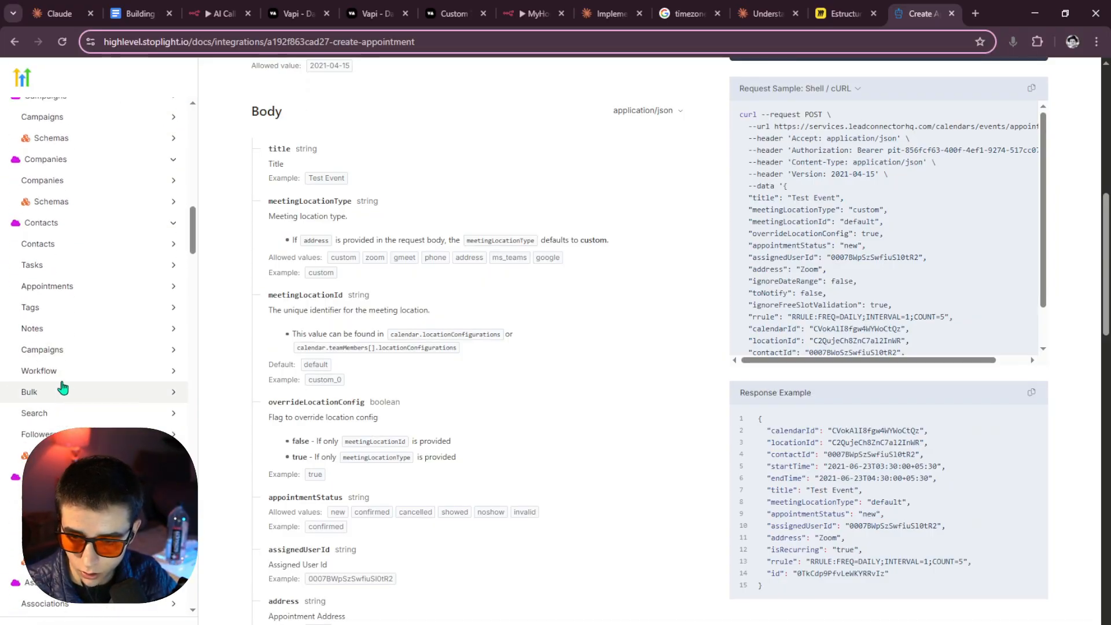
click(79, 245)
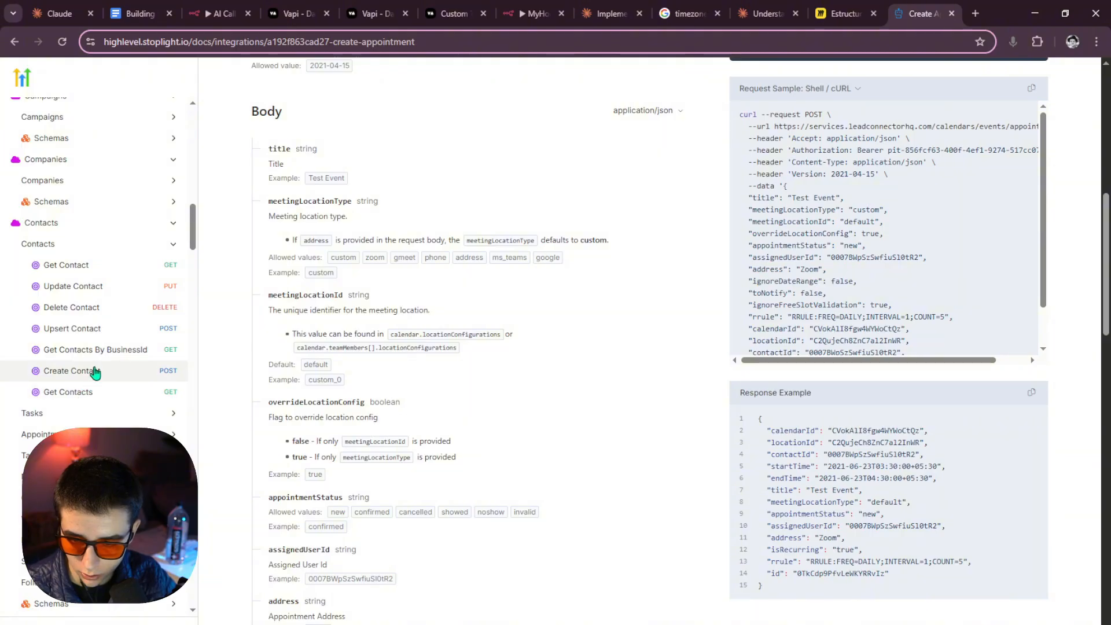
Read the Get Contact parameters and response, then go to Search Contacts.
click(127, 271)
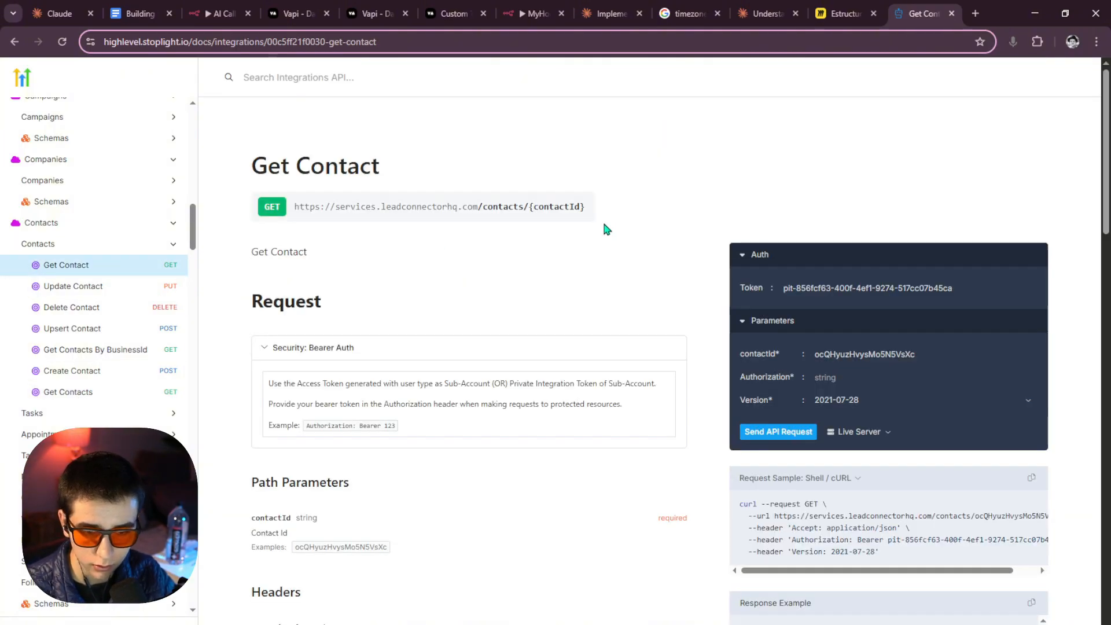
scroll(463, 228, down, 1)
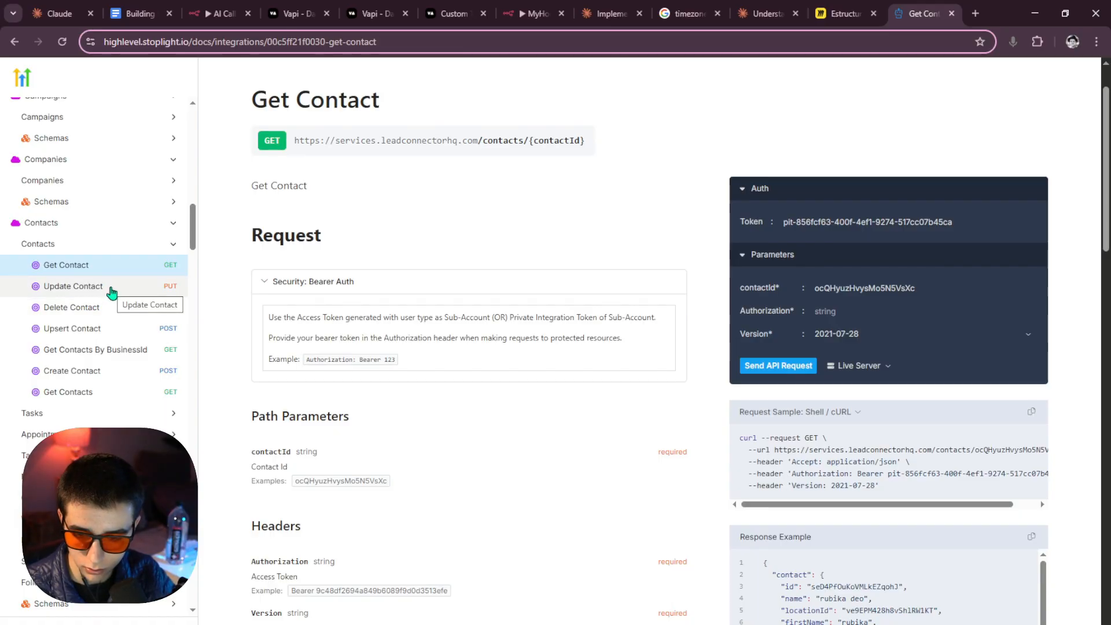
scroll(112, 291, down, 2)
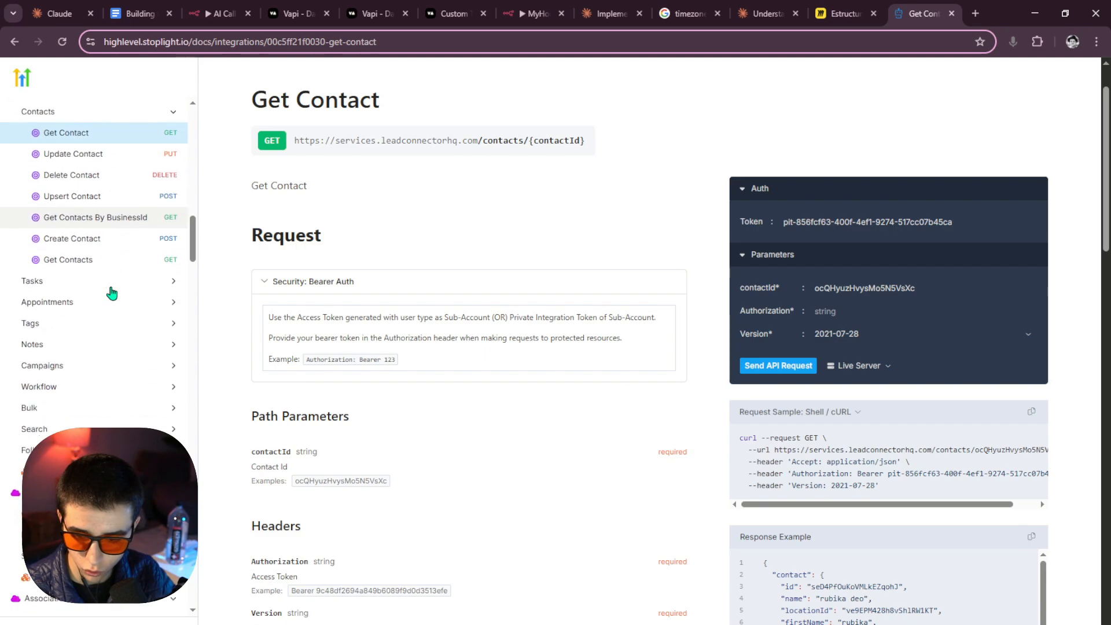
scroll(112, 291, up, 1)
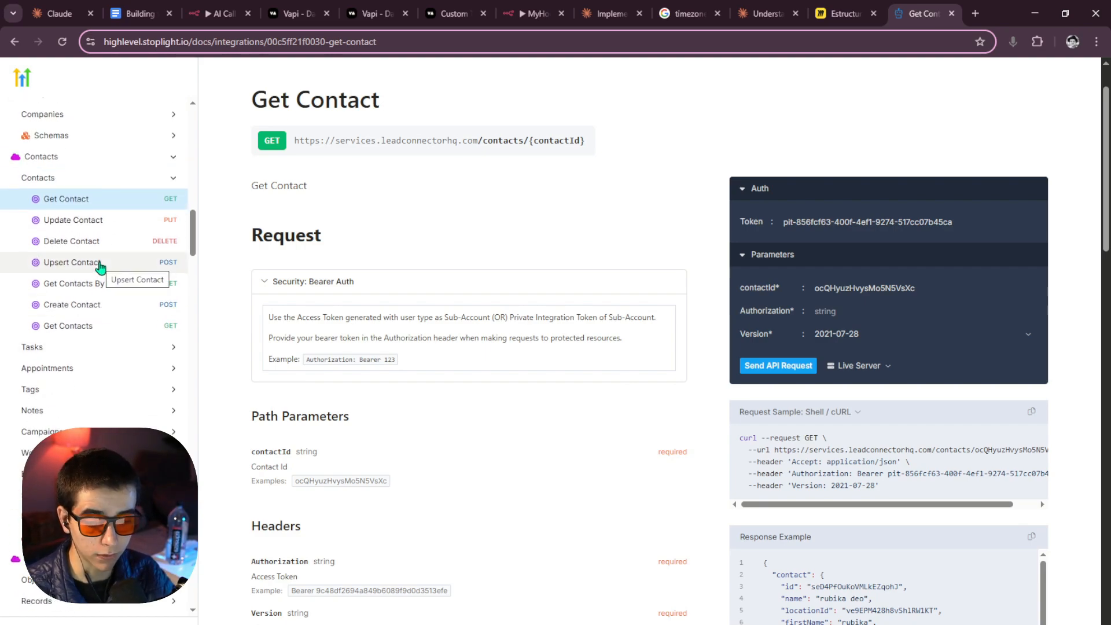
scroll(392, 355, down, 5)
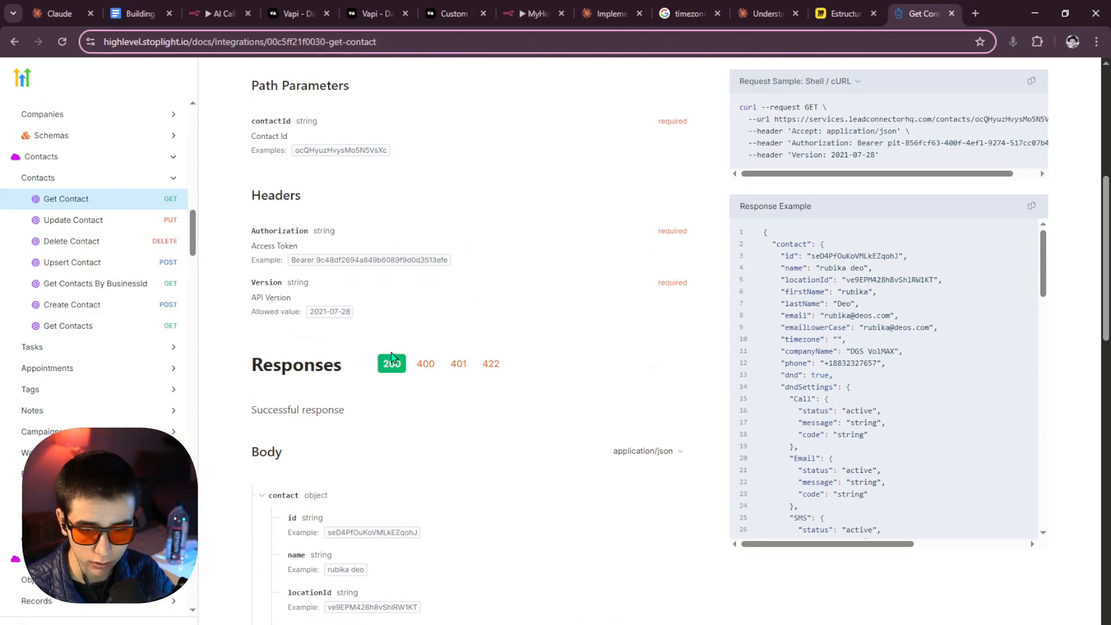
scroll(392, 356, up, 2)
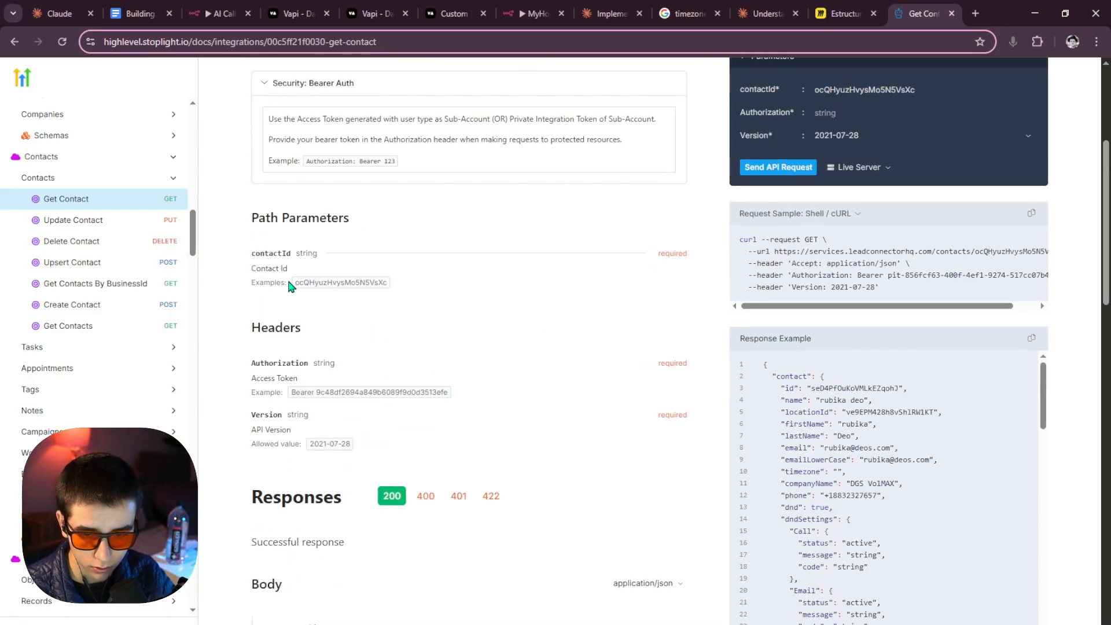
scroll(288, 289, up, 4)
scroll(293, 317, down, 20)
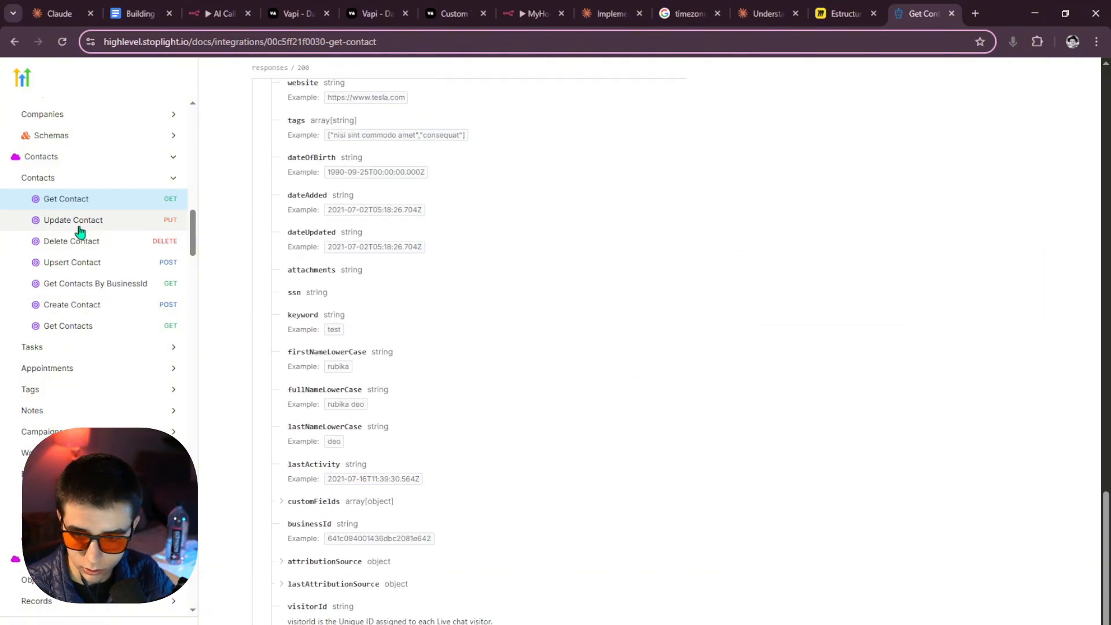
click(81, 223)
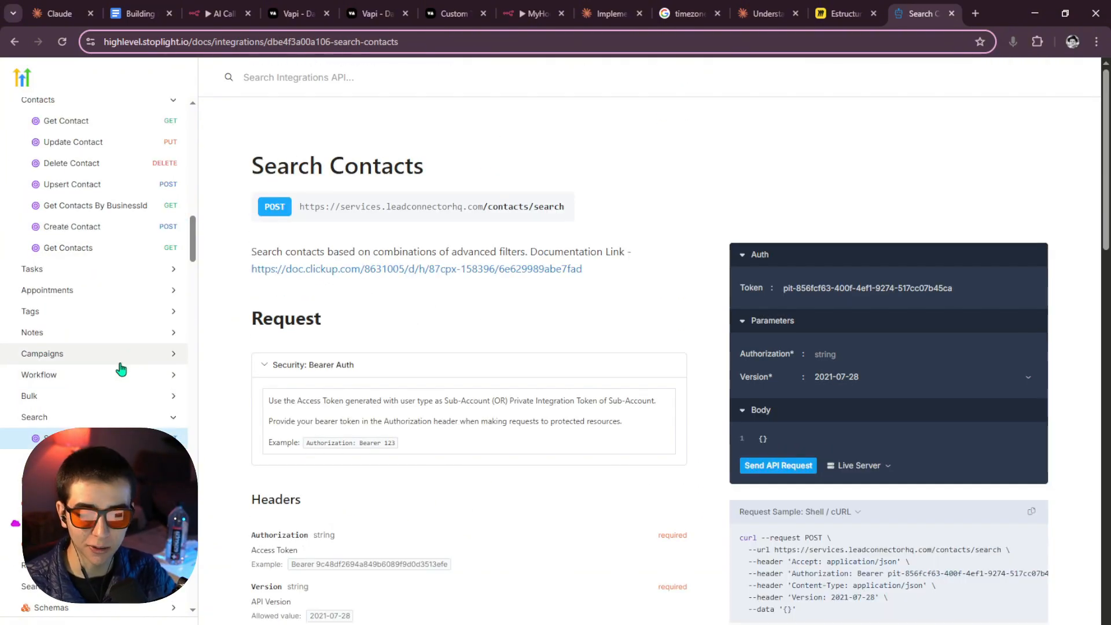
Collapse the Contacts group and look over the Search Contacts page header.
scroll(124, 372, up, 5)
scroll(124, 372, down, 6)
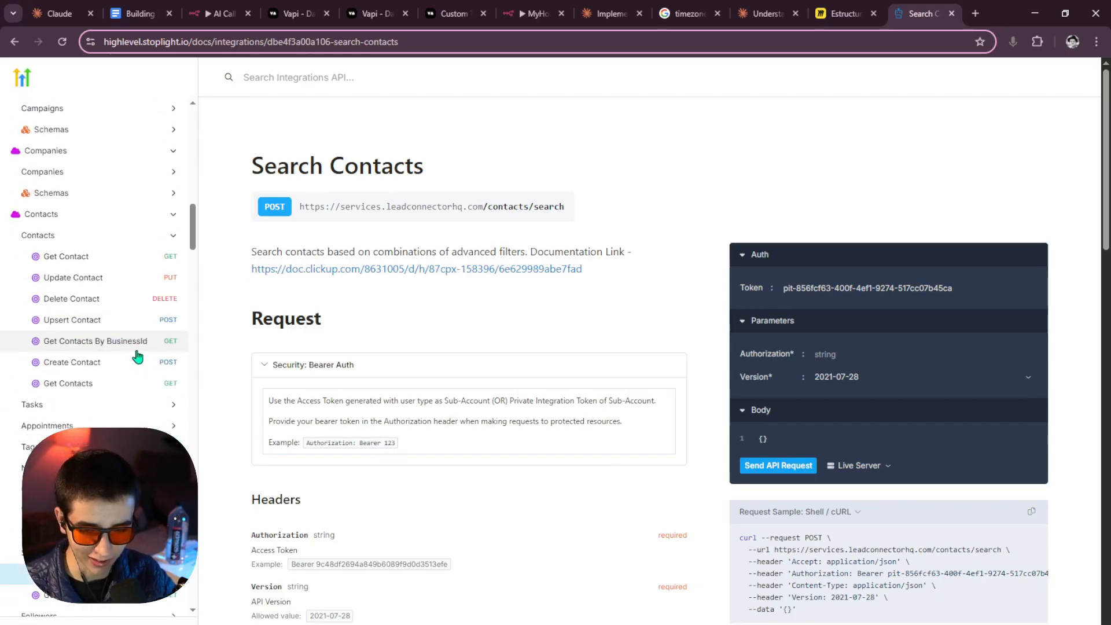
scroll(116, 324, up, 3)
click(69, 253)
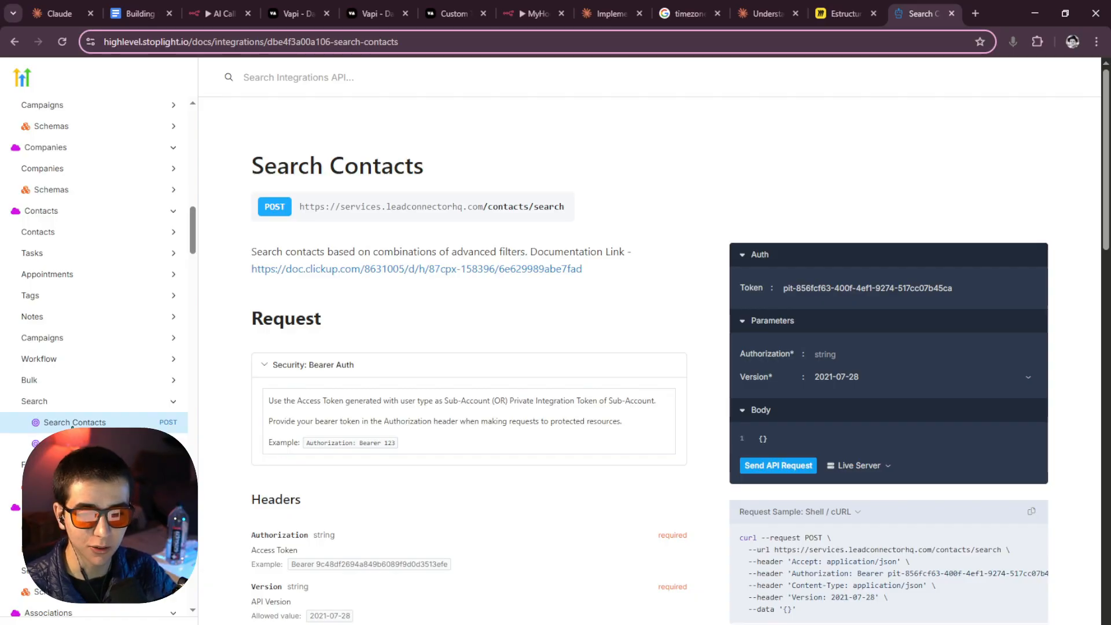
scroll(81, 457, down, 1)
scroll(81, 457, up, 1)
scroll(405, 391, down, 5)
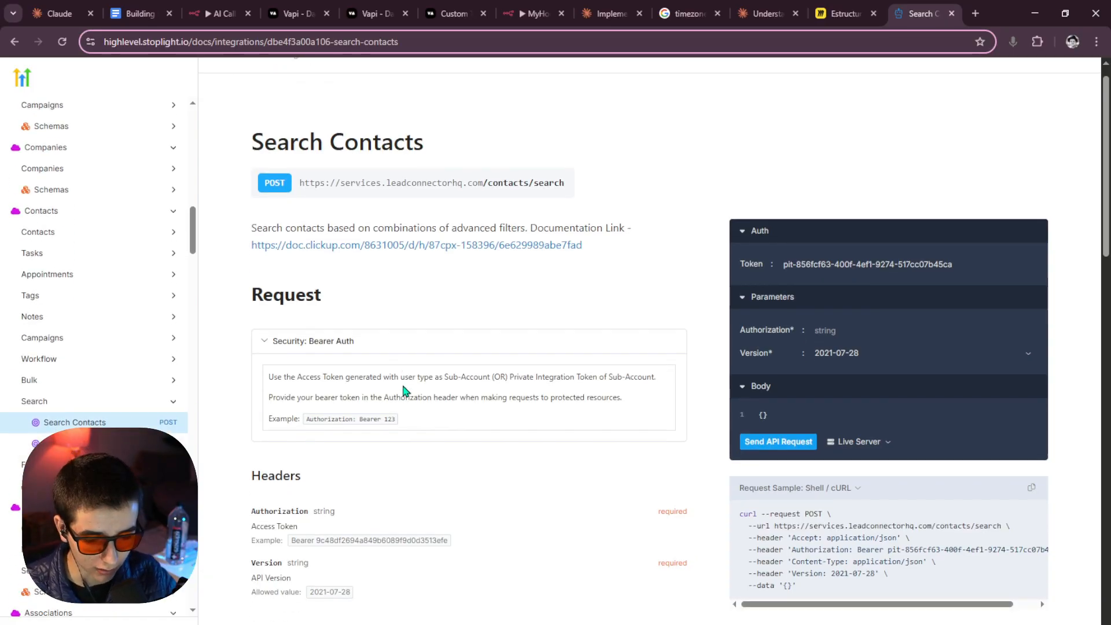
scroll(415, 397, down, 5)
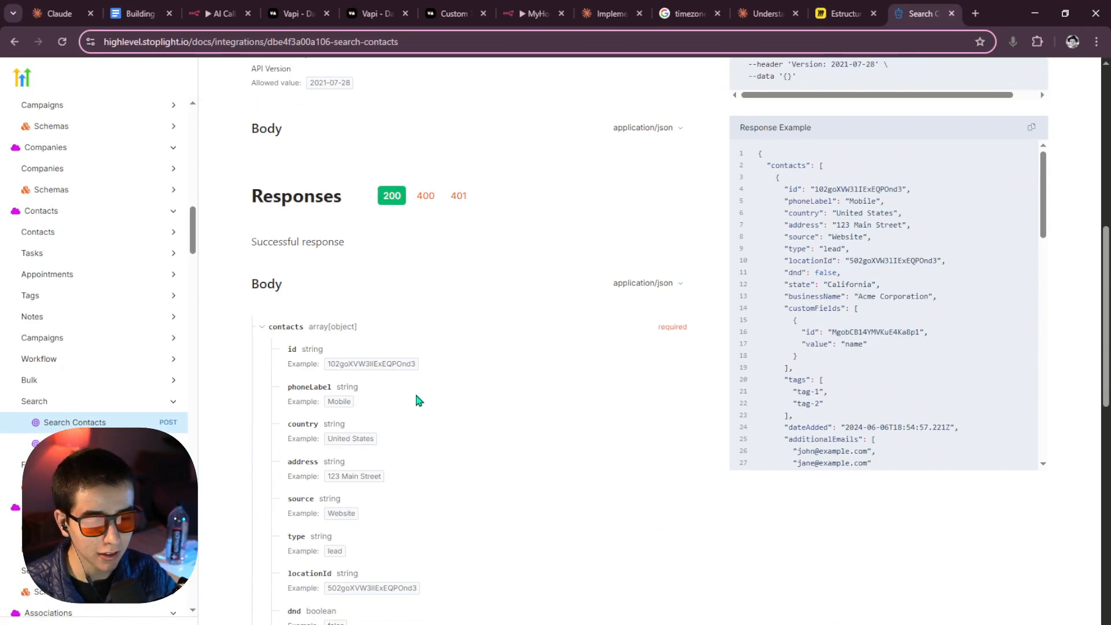
scroll(417, 401, up, 4)
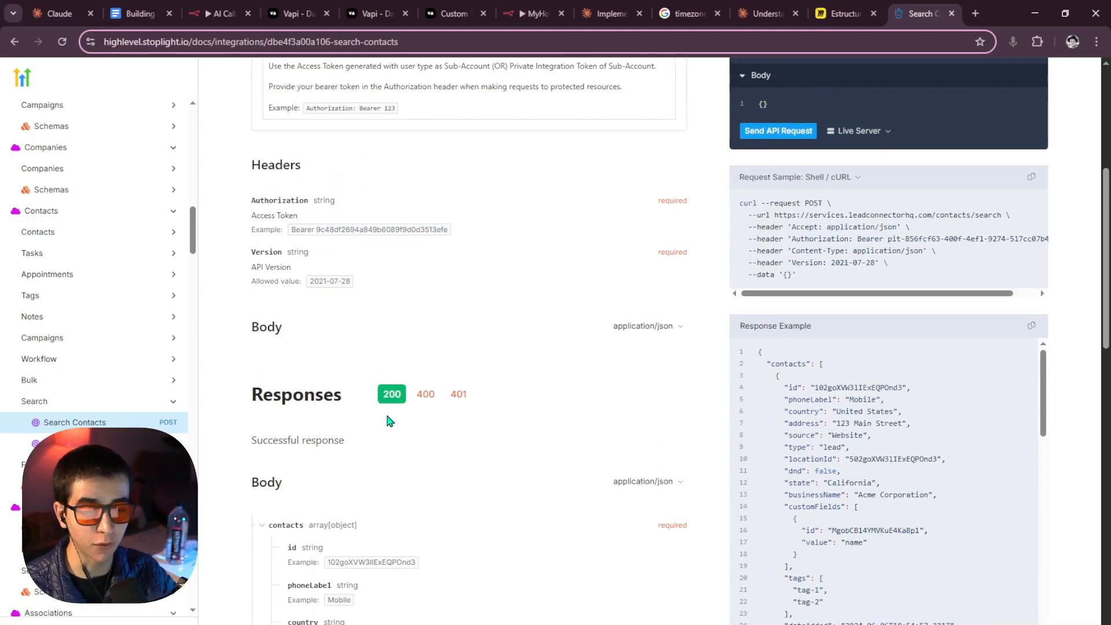
scroll(384, 417, up, 4)
scroll(371, 418, down, 4)
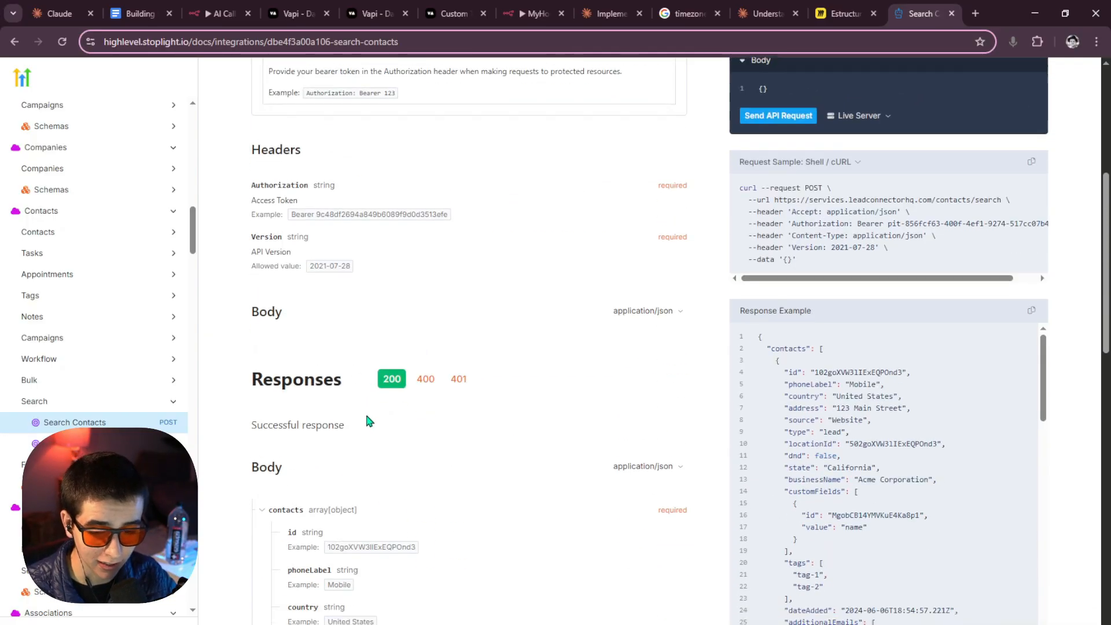
scroll(377, 426, down, 11)
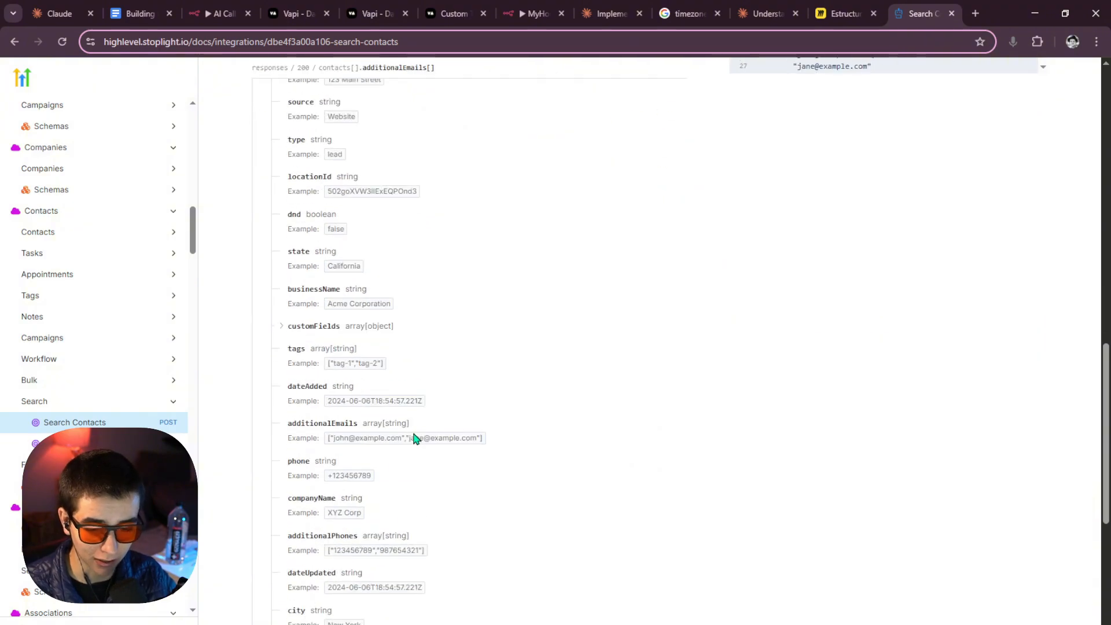
scroll(413, 435, up, 10)
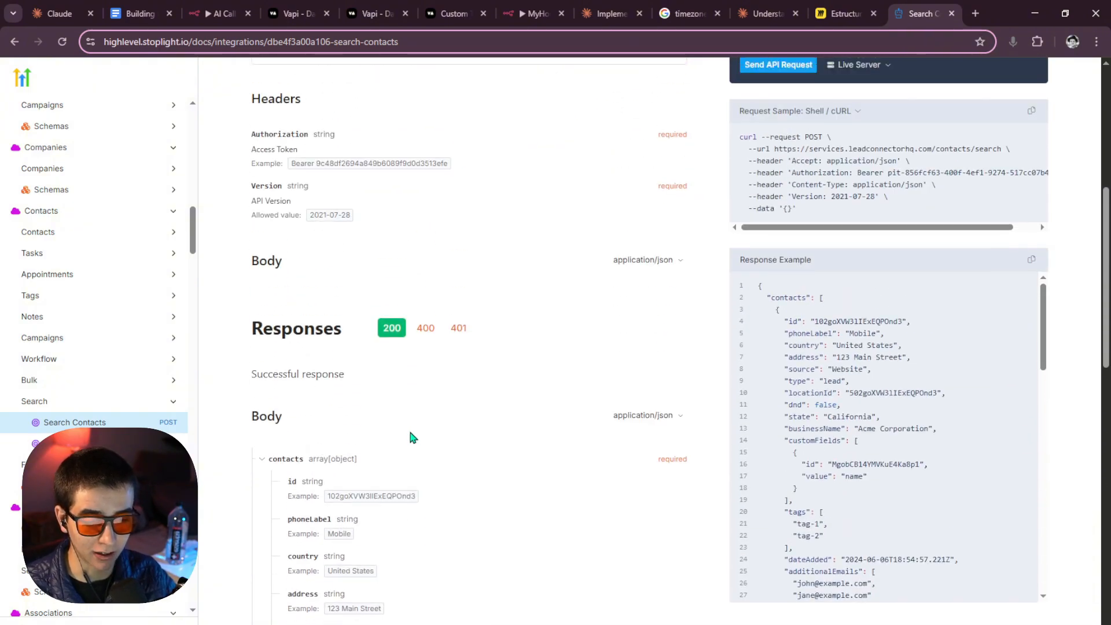
scroll(407, 430, down, 19)
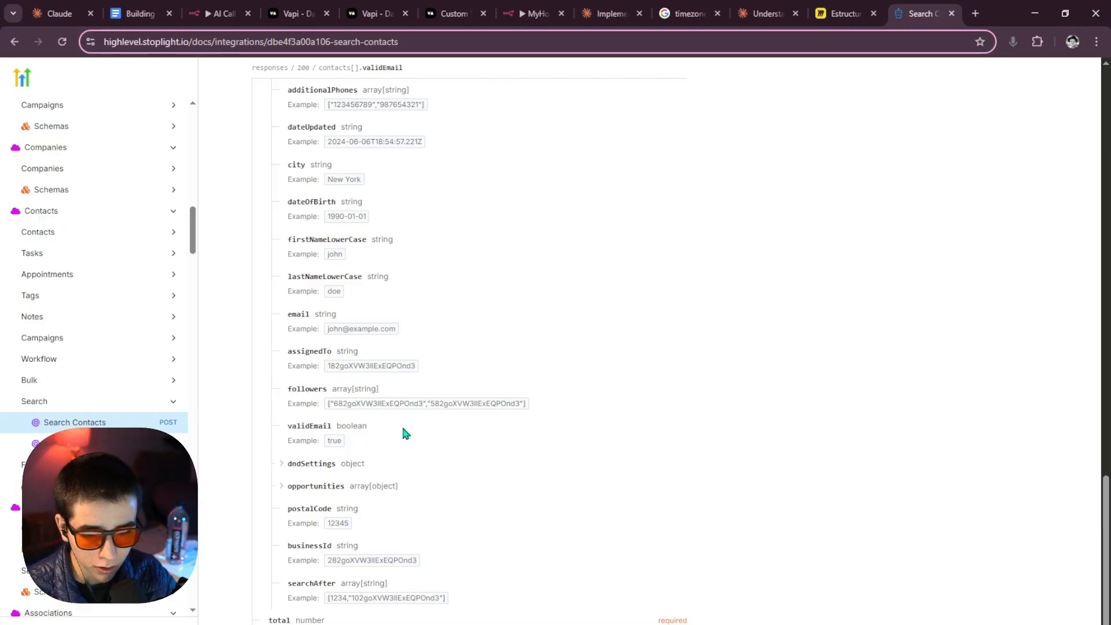
scroll(402, 429, up, 20)
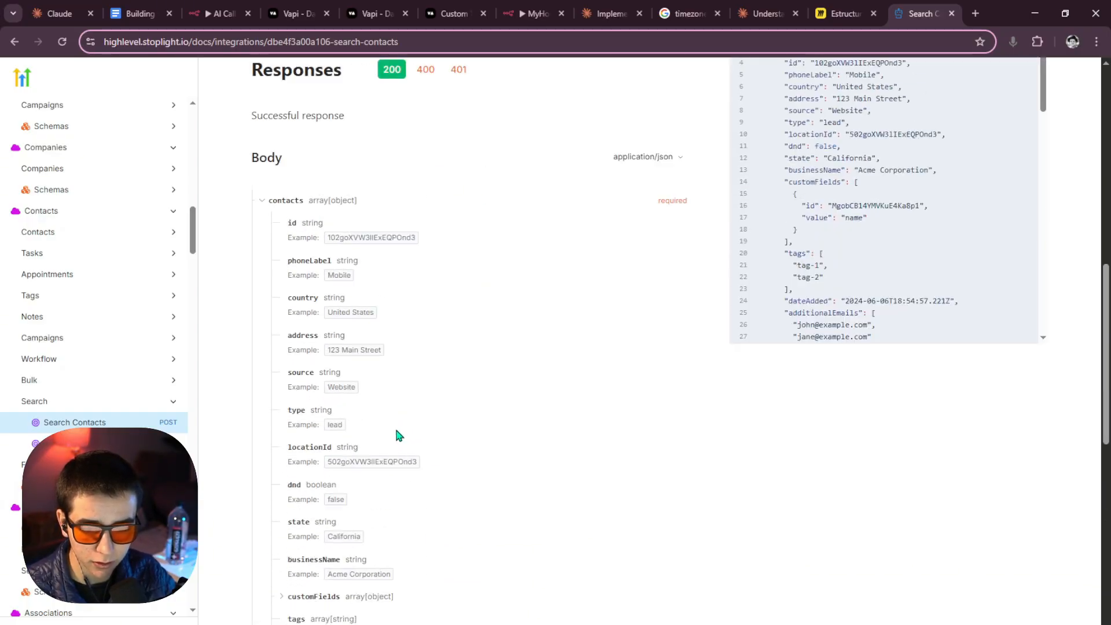
scroll(388, 428, down, 10)
scroll(373, 409, up, 2)
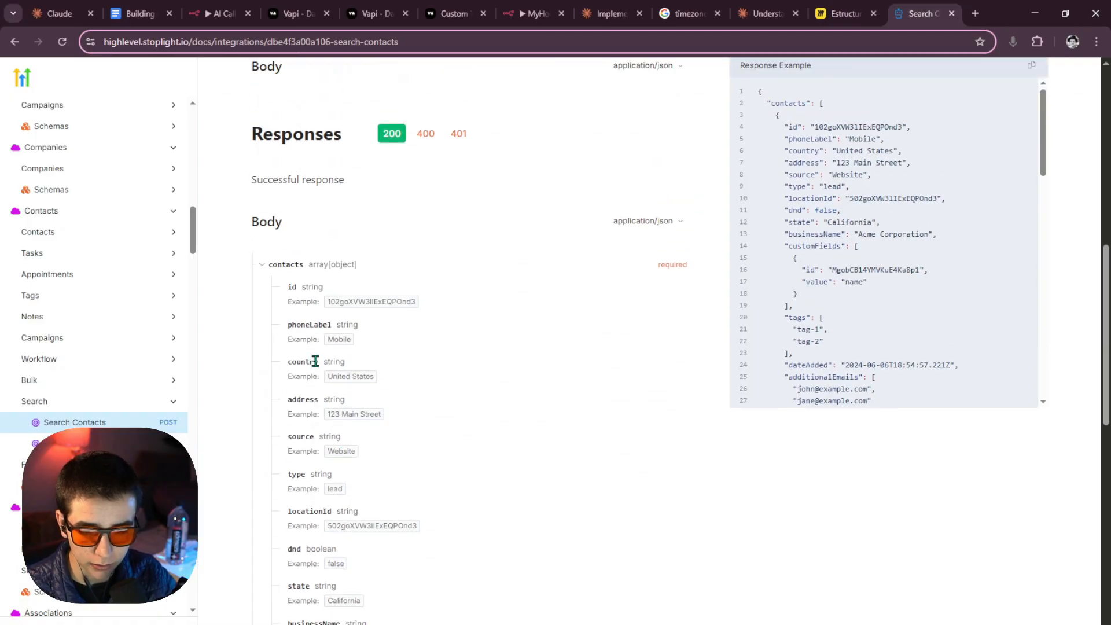
scroll(284, 283, up, 10)
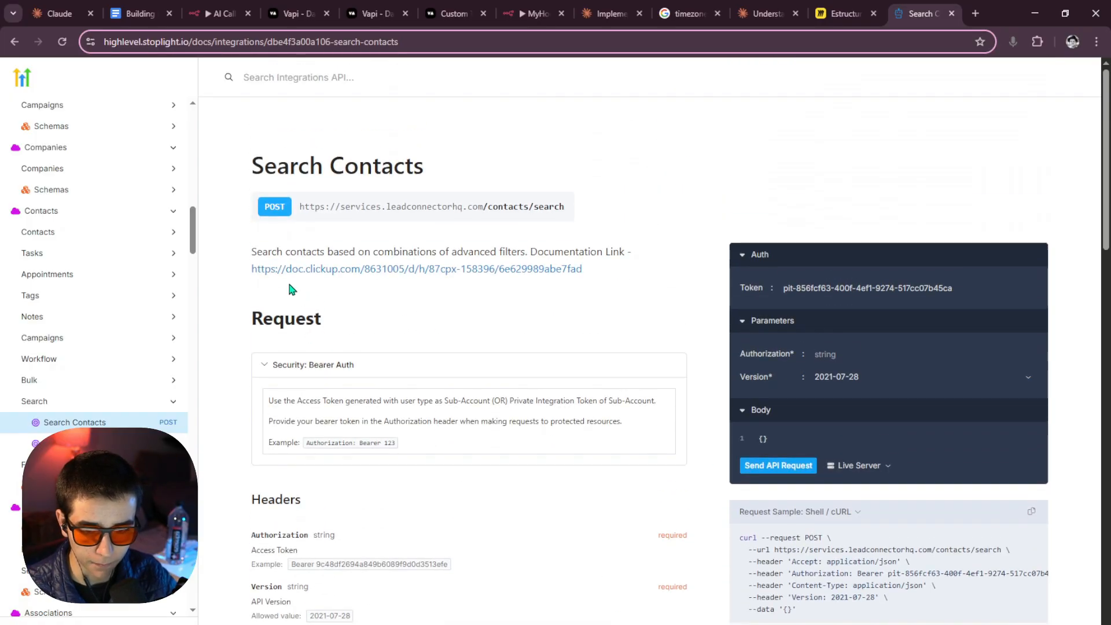
drag(249, 158, 429, 156)
click(483, 171)
Scan the response fields such as email and phone, then copy the Shell/cURL sample.
scroll(427, 290, down, 10)
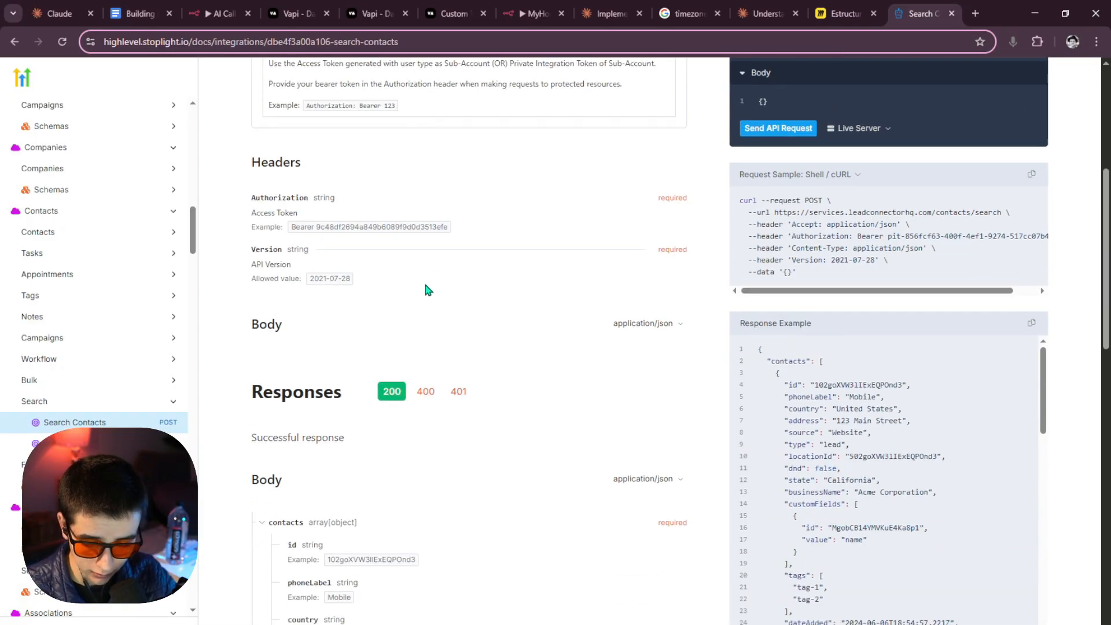
scroll(307, 311, down, 1)
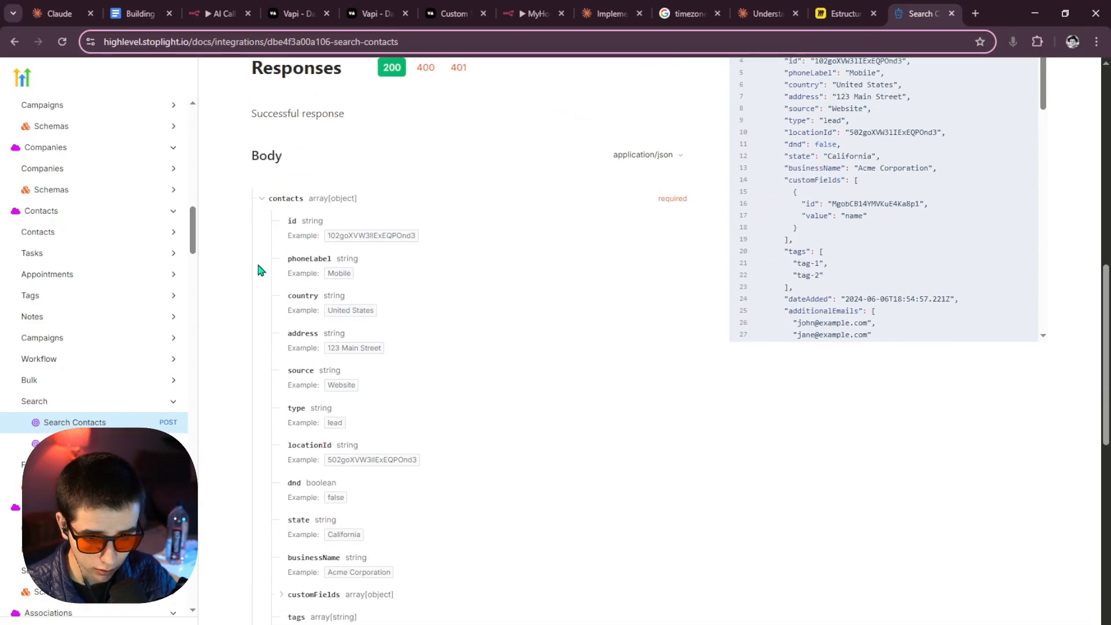
scroll(297, 288, down, 3)
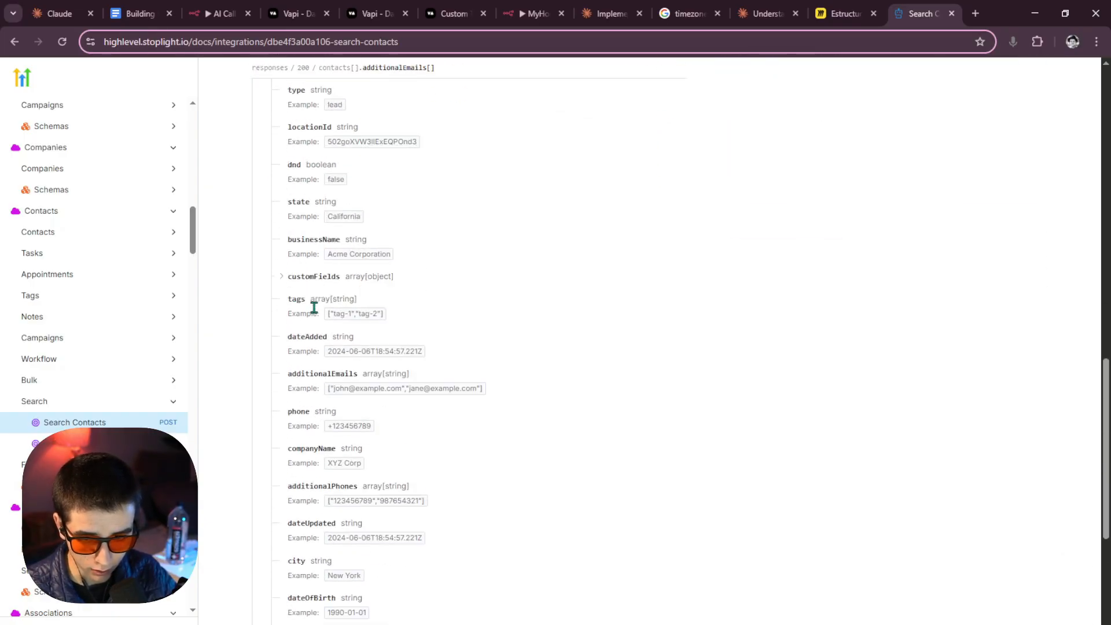
scroll(294, 417, up, 4)
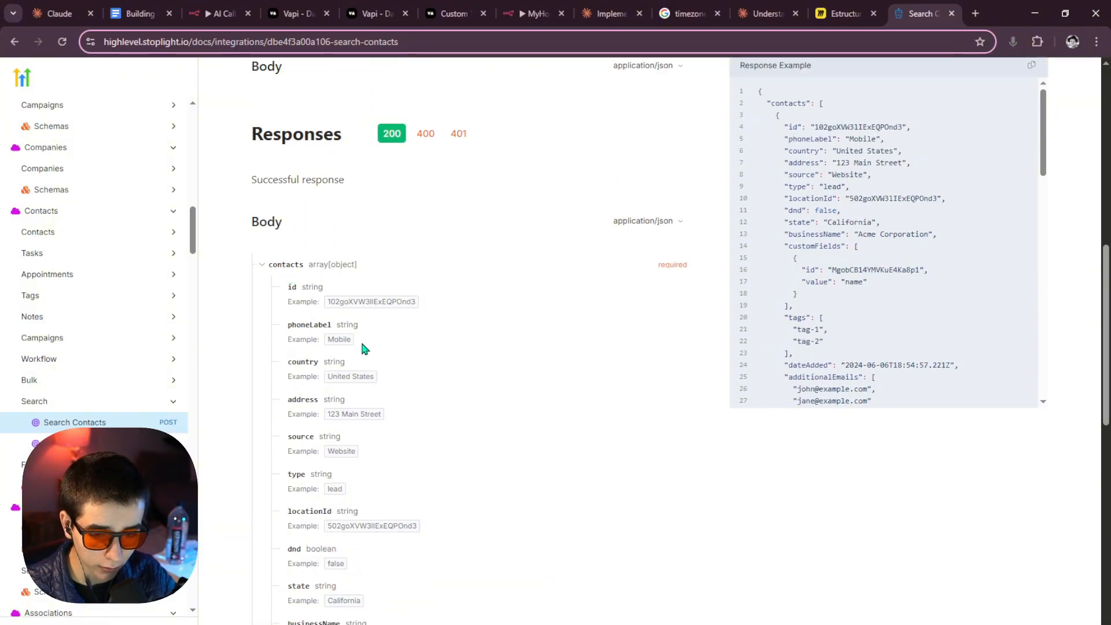
scroll(324, 338, down, 1)
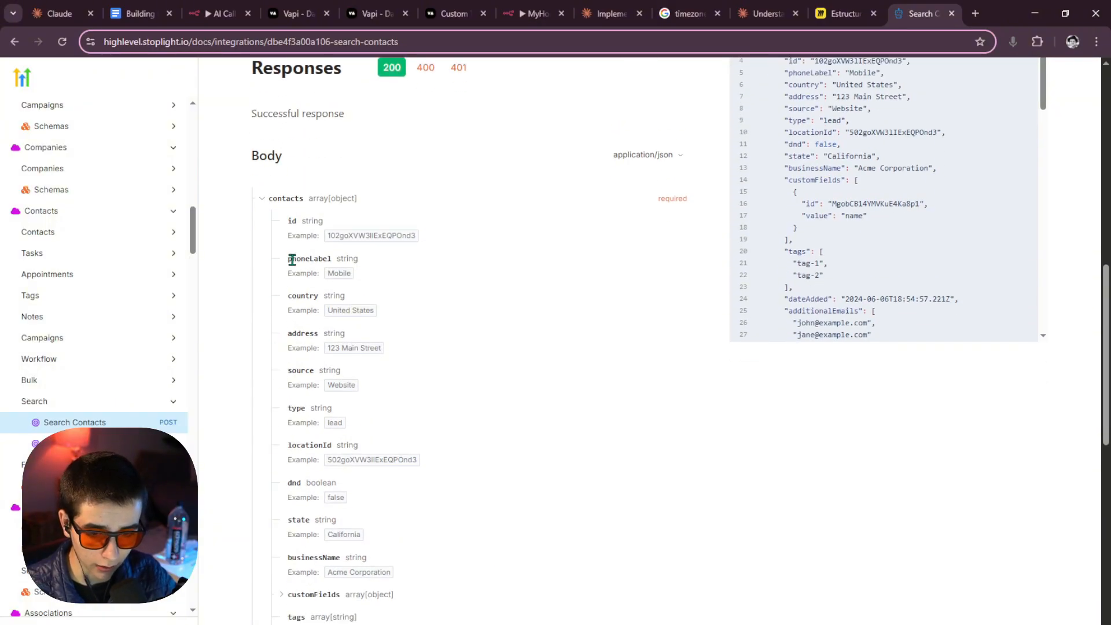
scroll(330, 405, down, 2)
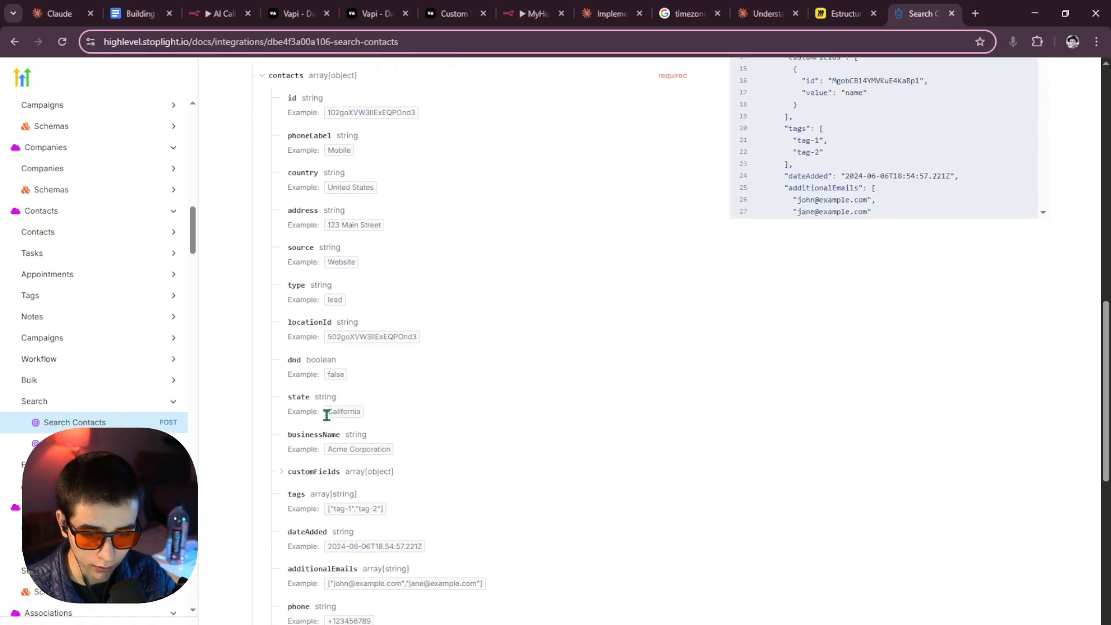
scroll(326, 419, down, 1)
scroll(294, 360, down, 2)
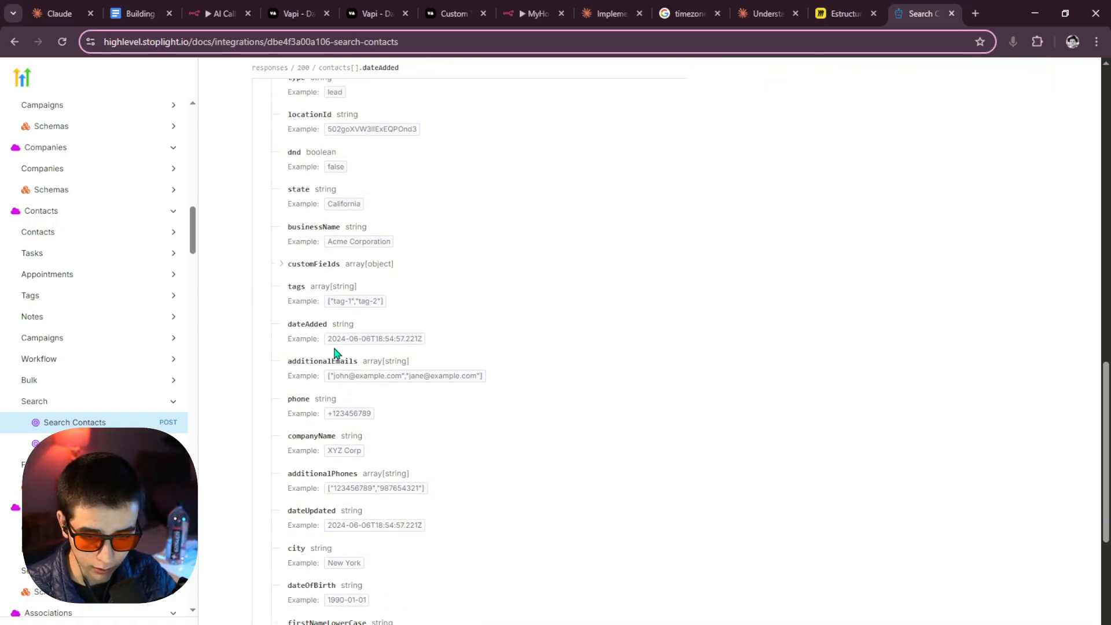
scroll(333, 359, down, 3)
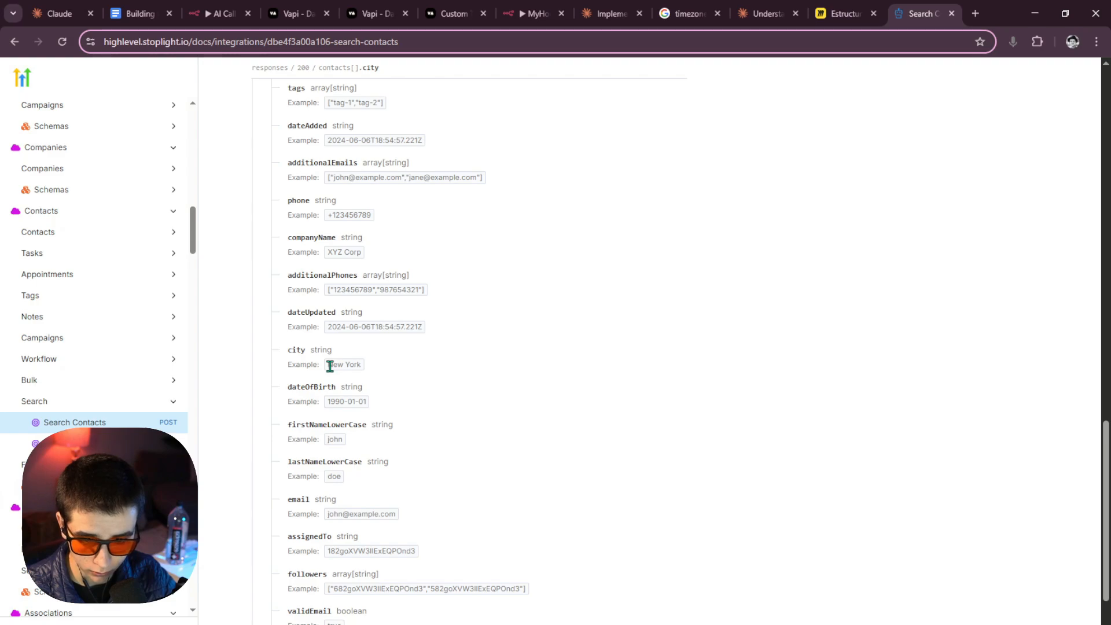
scroll(315, 438, down, 1)
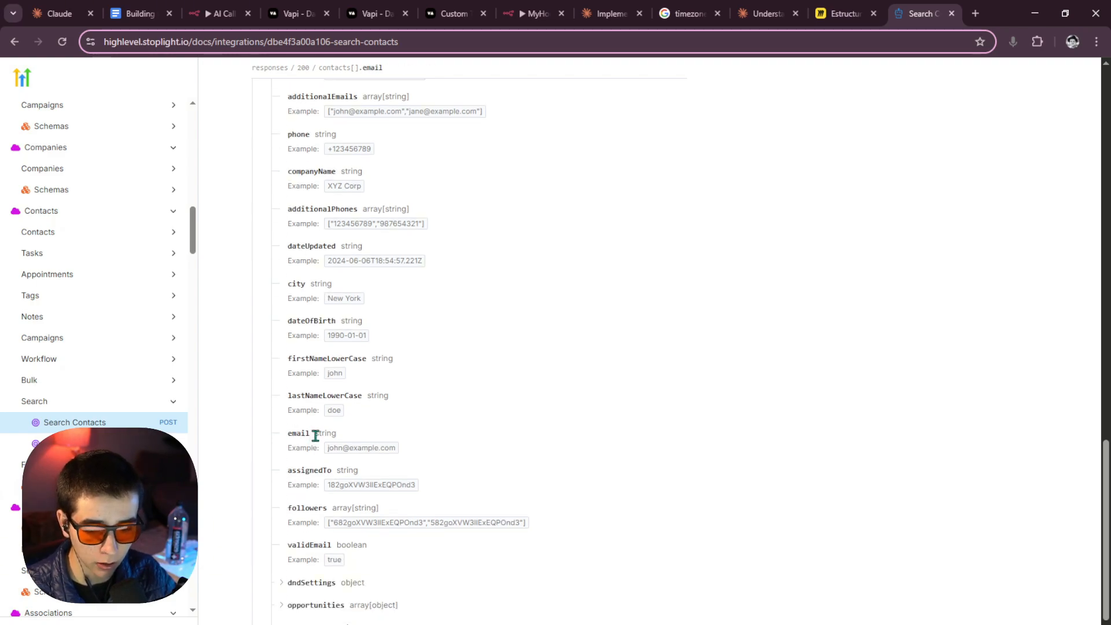
scroll(315, 435, down, 2)
scroll(318, 440, up, 3)
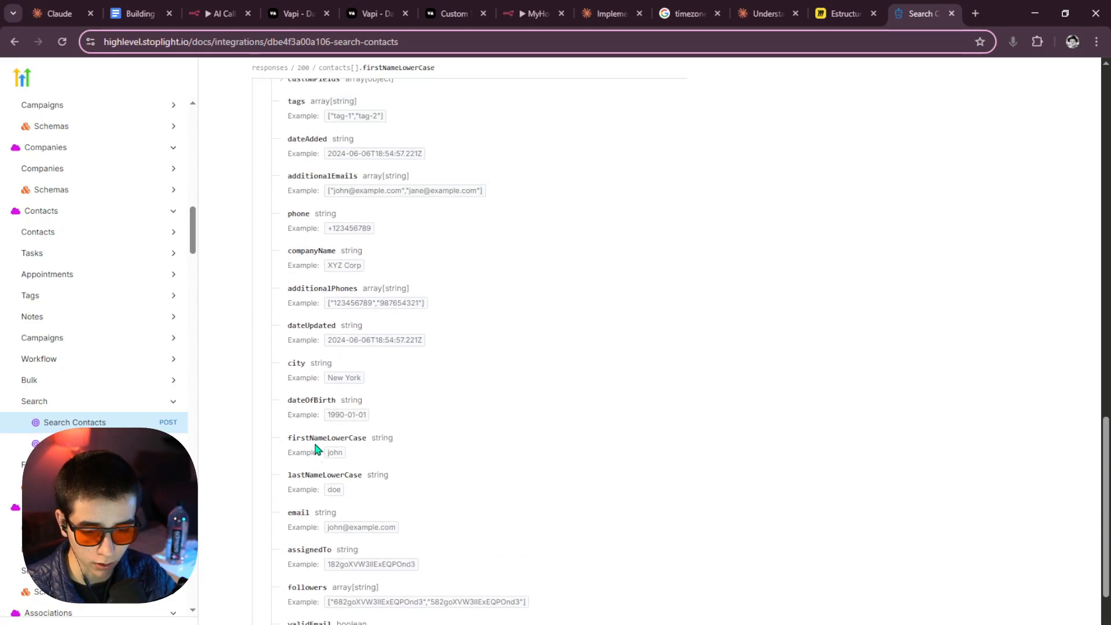
scroll(316, 447, up, 2)
scroll(315, 447, down, 4)
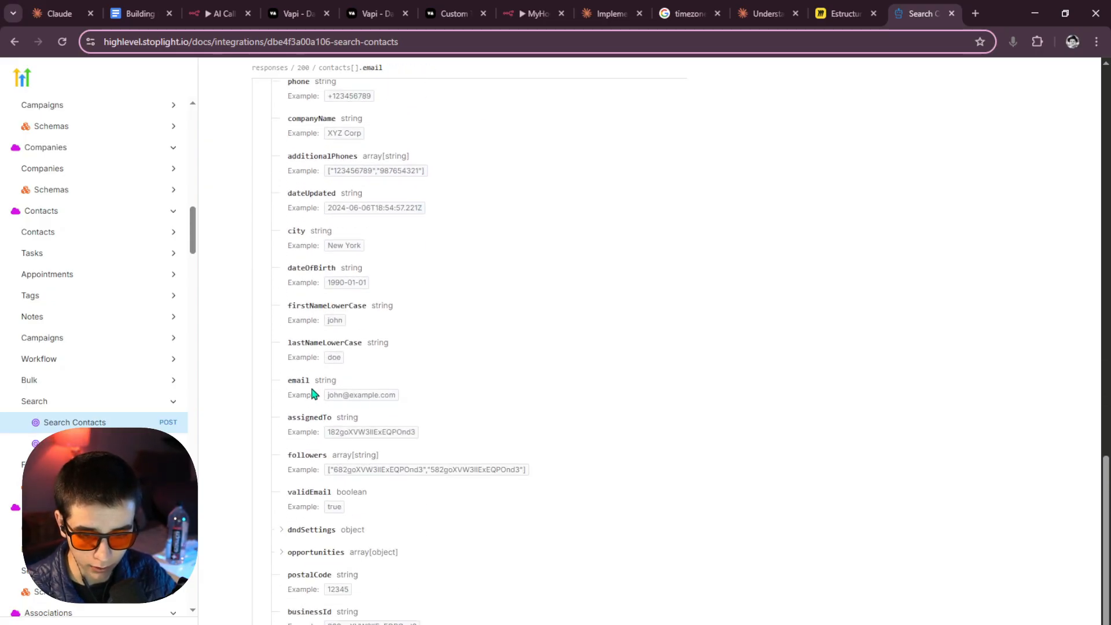
click(329, 379)
scroll(327, 399, up, 9)
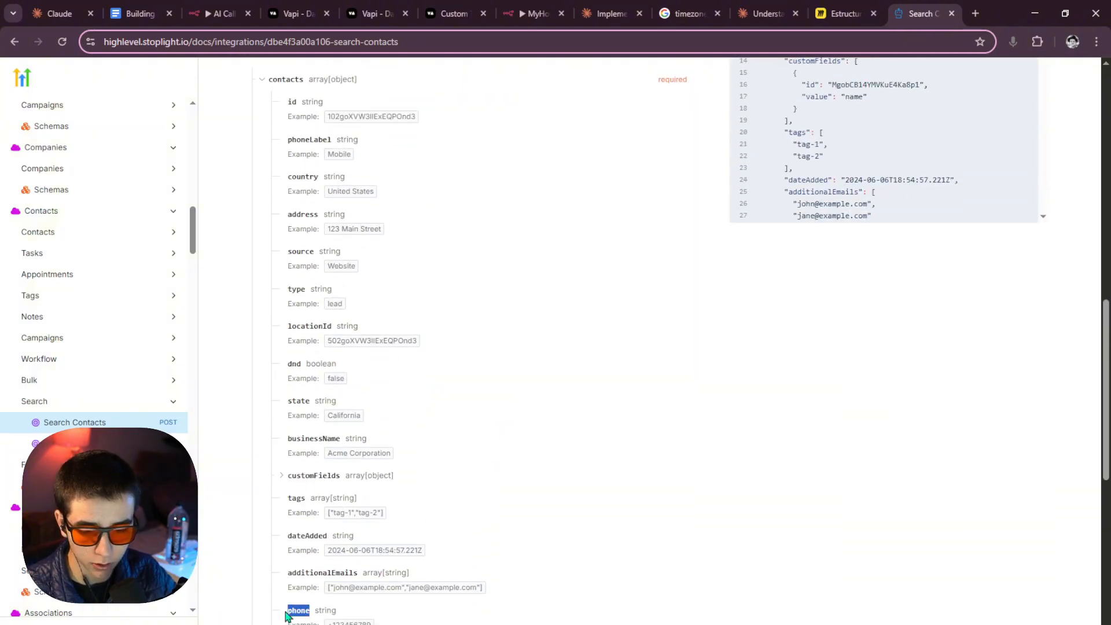
click(311, 607)
scroll(322, 579, up, 7)
scroll(296, 405, down, 7)
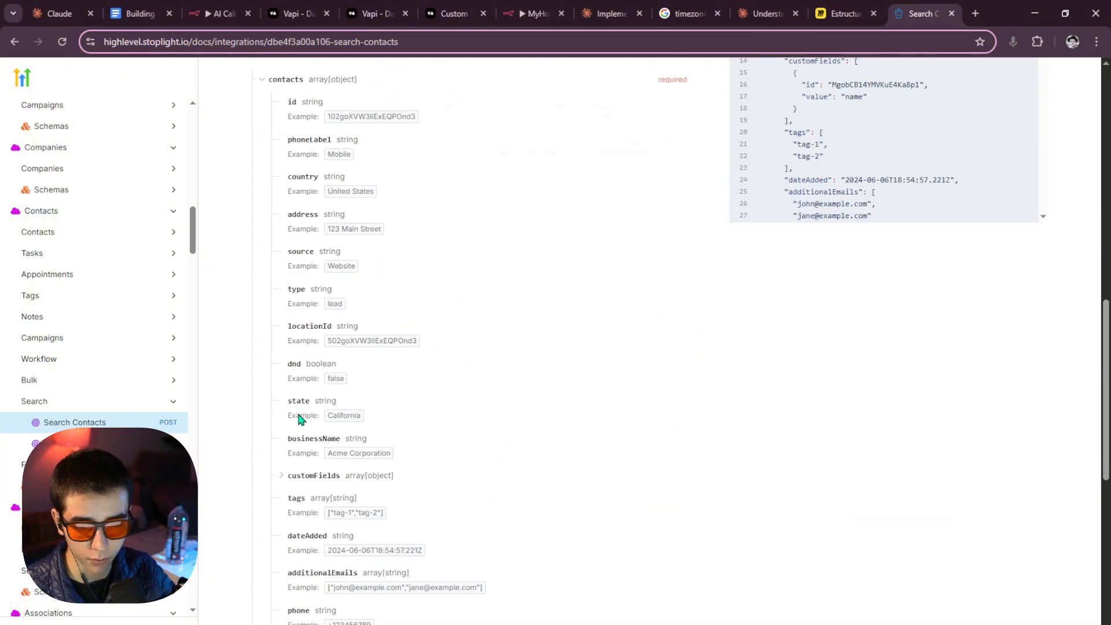
scroll(330, 258, up, 5)
scroll(334, 271, down, 4)
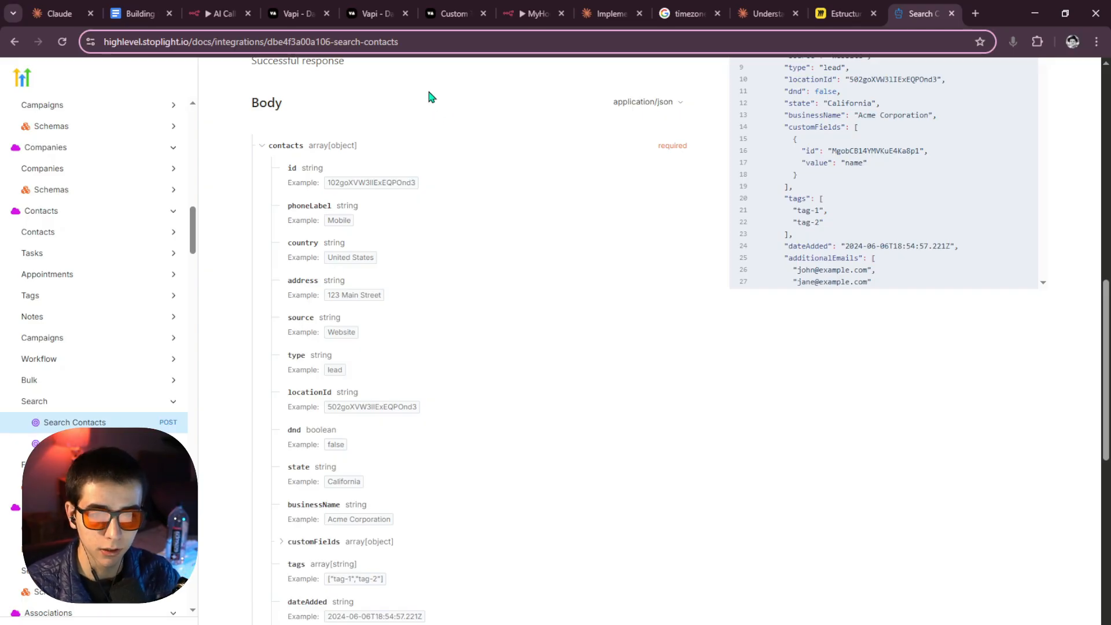
scroll(367, 231, down, 10)
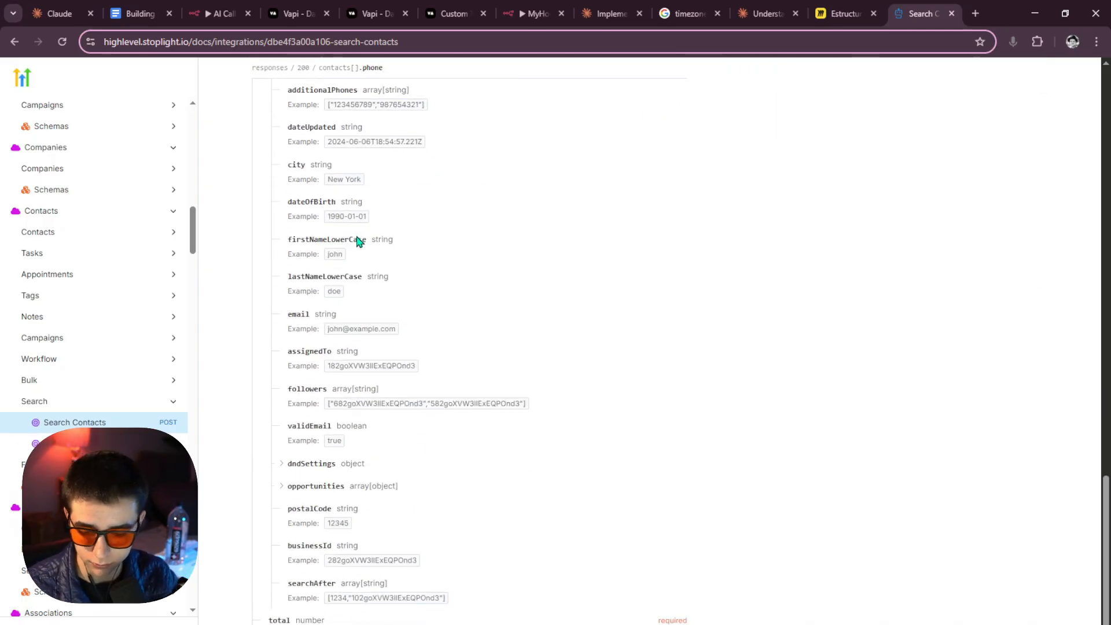
scroll(356, 259, up, 3)
scroll(355, 261, down, 2)
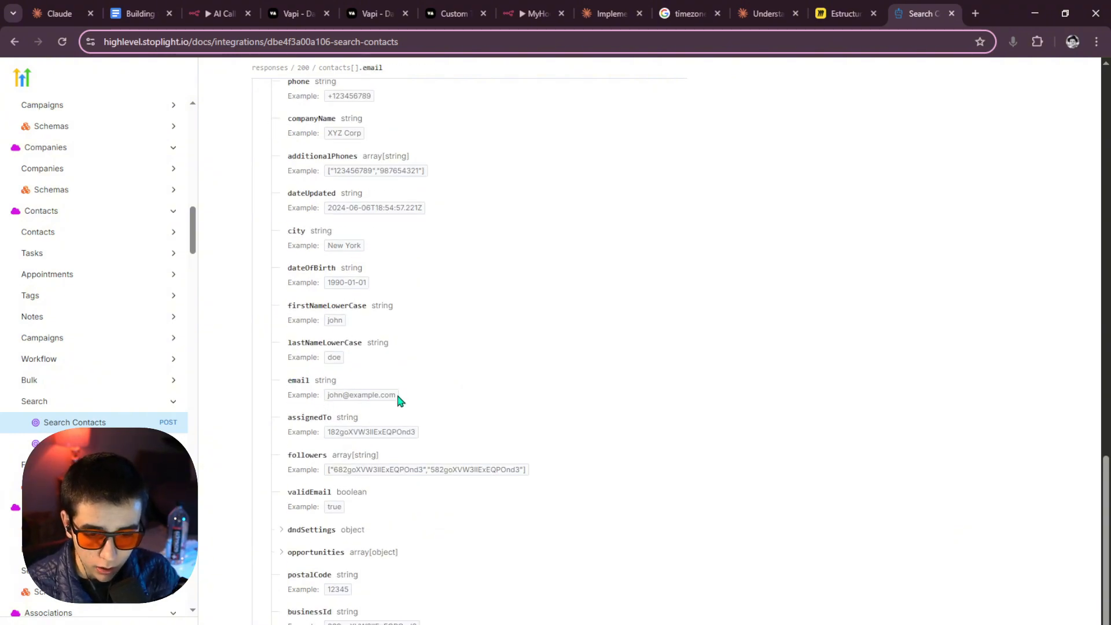
scroll(391, 399, up, 10)
scroll(391, 402, up, 8)
scroll(640, 351, down, 2)
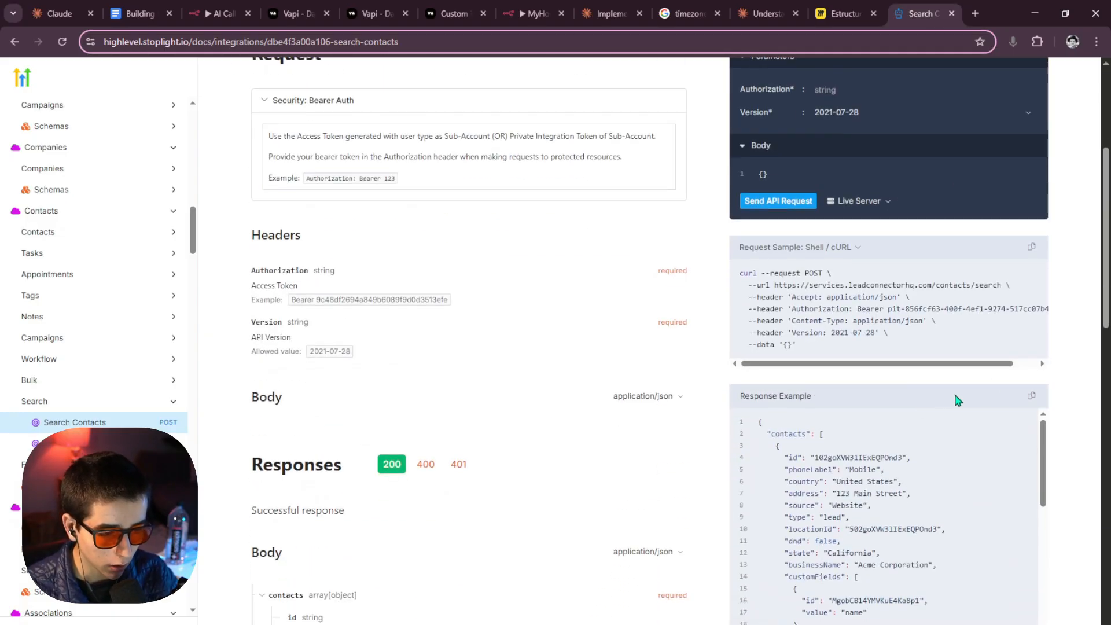
click(1026, 248)
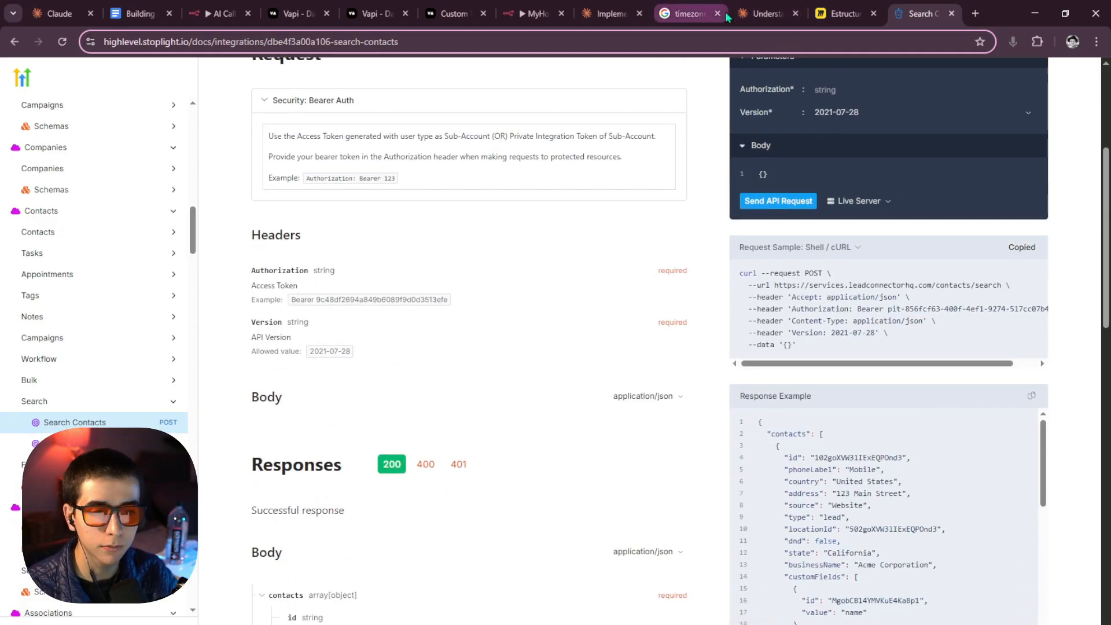
Add an HTTP Request node in n8n and import the Search Contacts cURL.
click(220, 14)
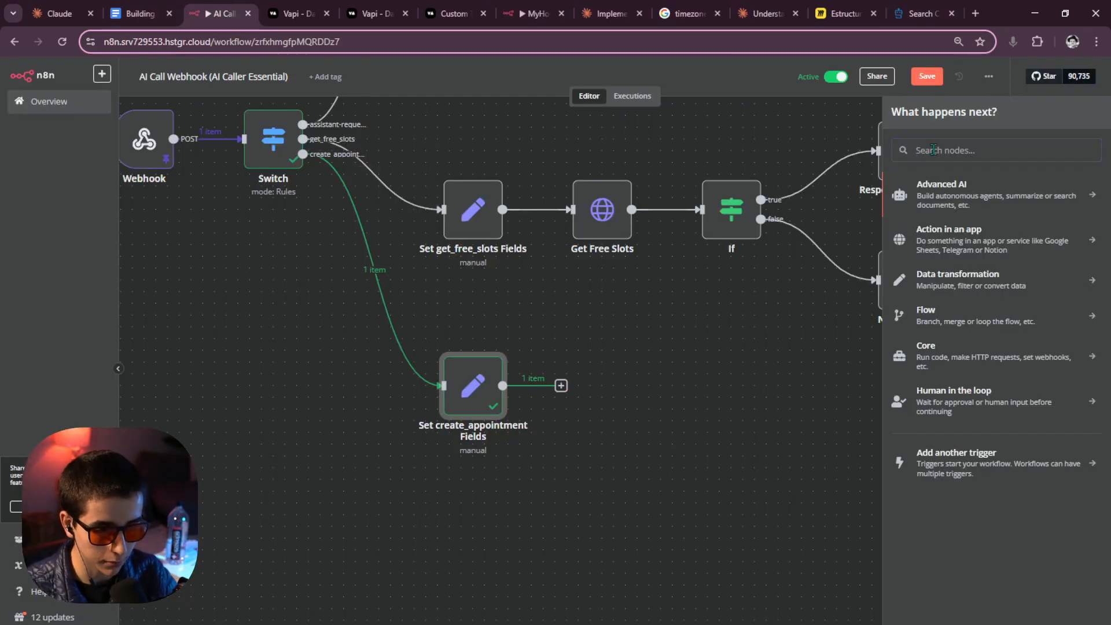
text(htt)
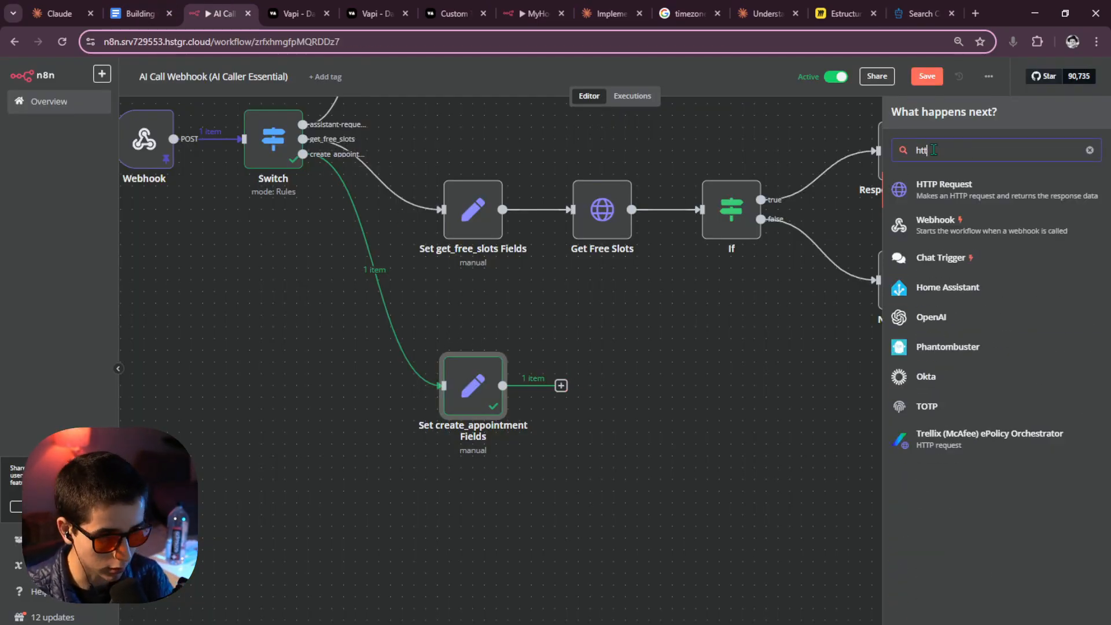
click(959, 189)
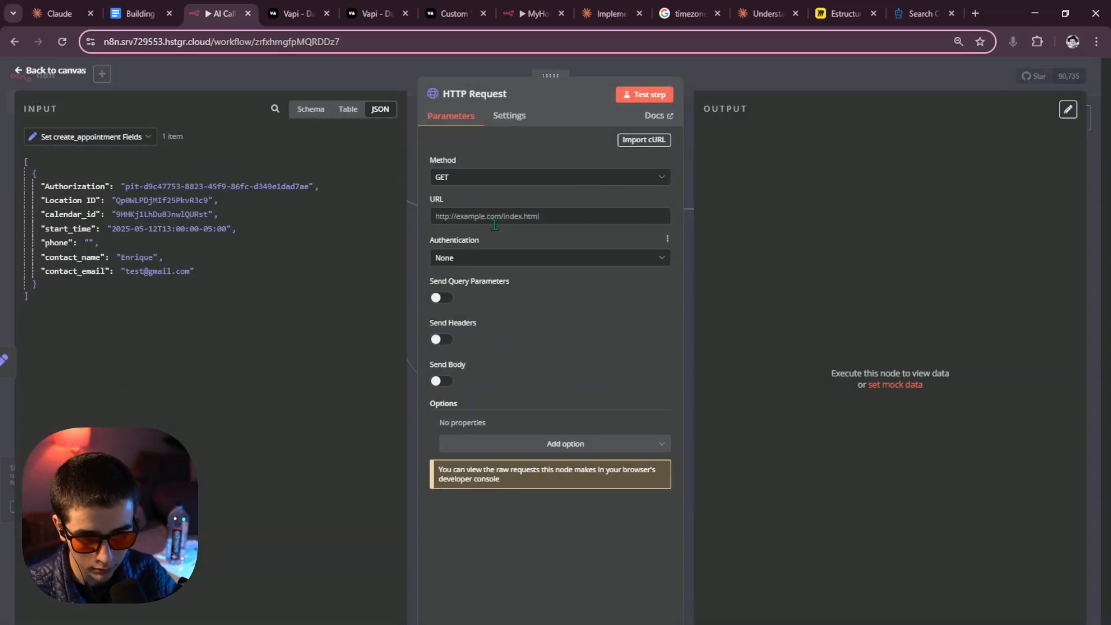
click(644, 140)
key(ctrl+v)
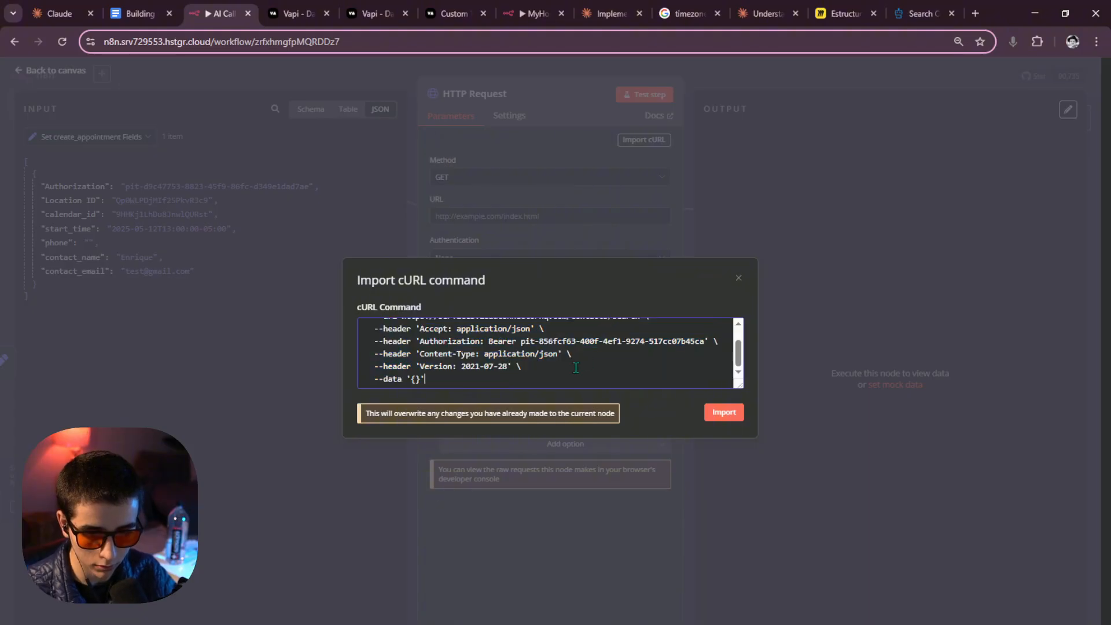
click(723, 413)
Replace the hardcoded Bearer token with the incoming {{ $json.Authorization }} value.
scroll(593, 389, down, 5)
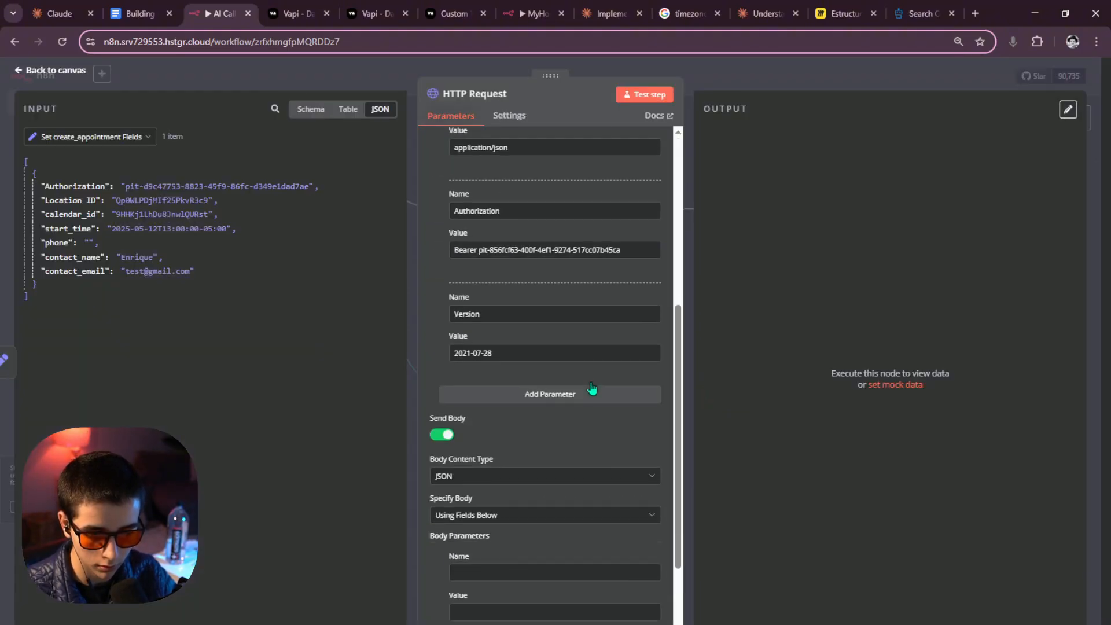
scroll(592, 386, up, 3)
drag(620, 382, 480, 388)
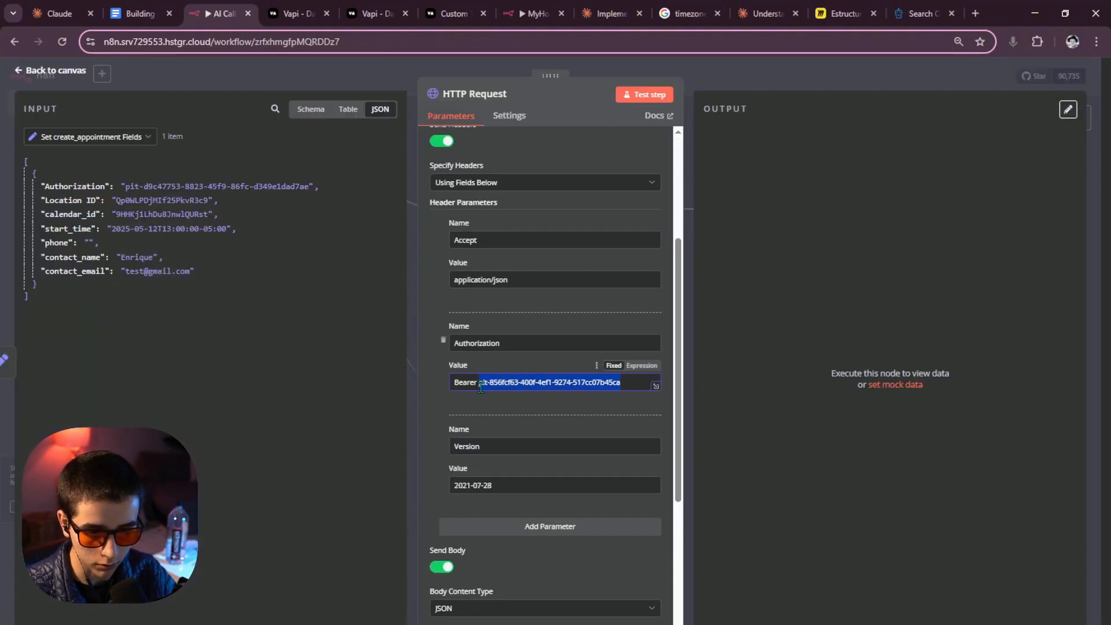
key(BackSpace)
drag(81, 186, 509, 382)
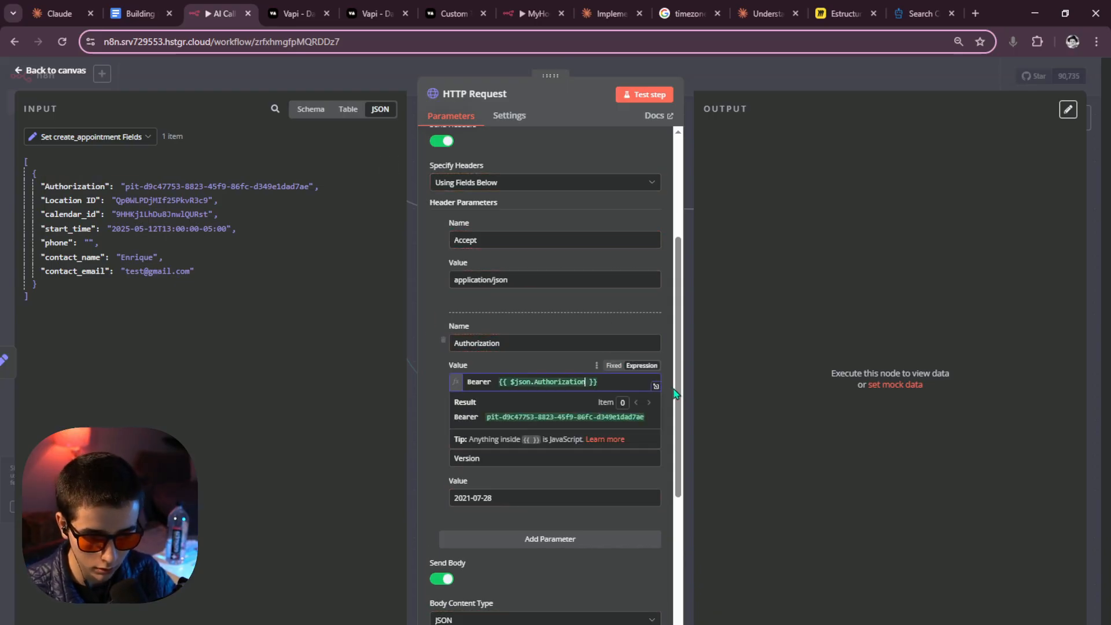
click(498, 382)
key(BackSpace)
scroll(540, 405, down, 2)
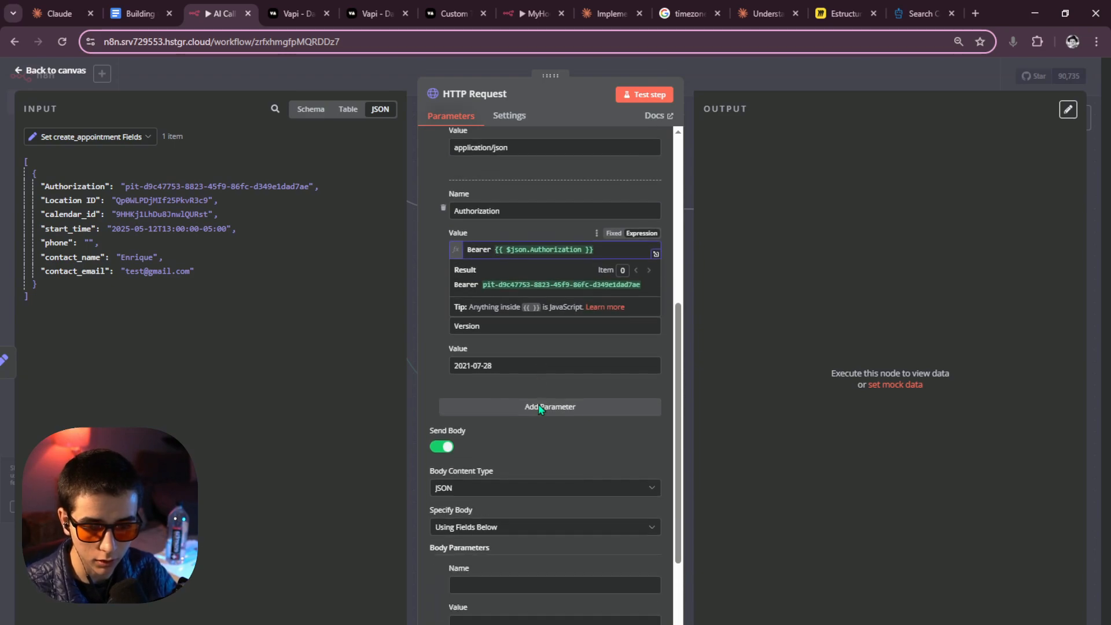
click(428, 369)
Start a body parameter and check the email field in the Search Contacts docs.
scroll(472, 366, down, 2)
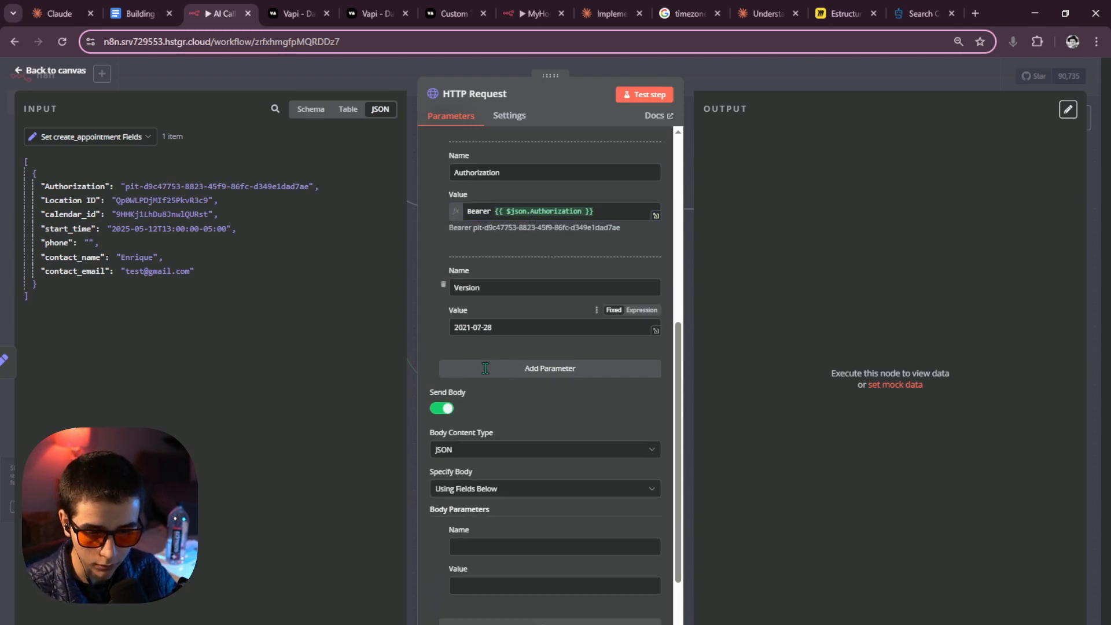
click(469, 439)
scroll(498, 413, up, 10)
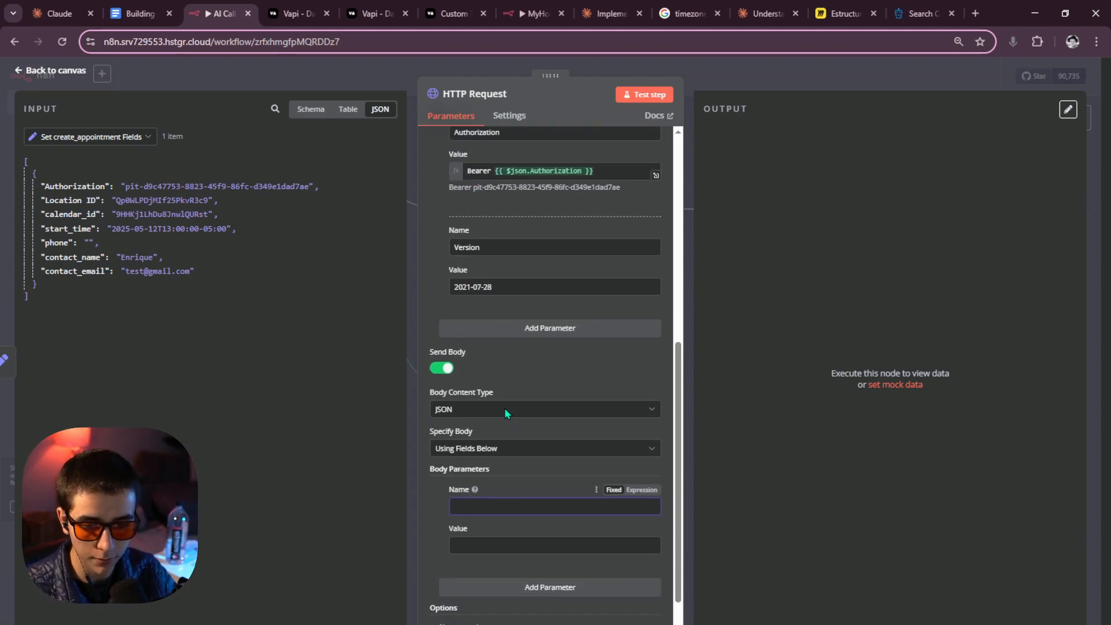
scroll(508, 412, down, 7)
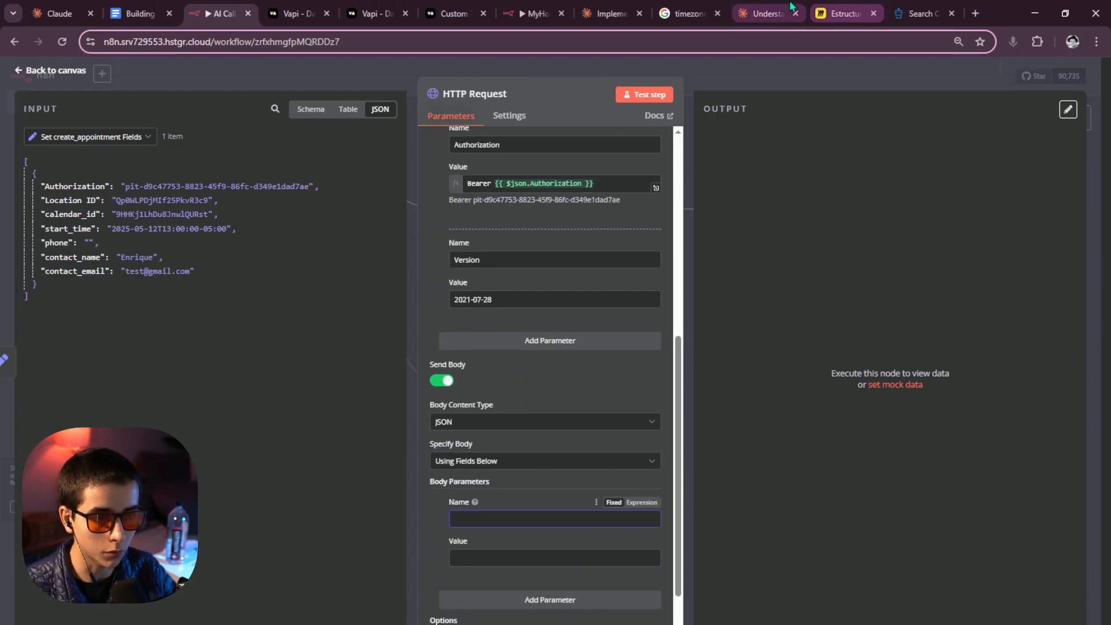
click(921, 13)
scroll(542, 288, down, 6)
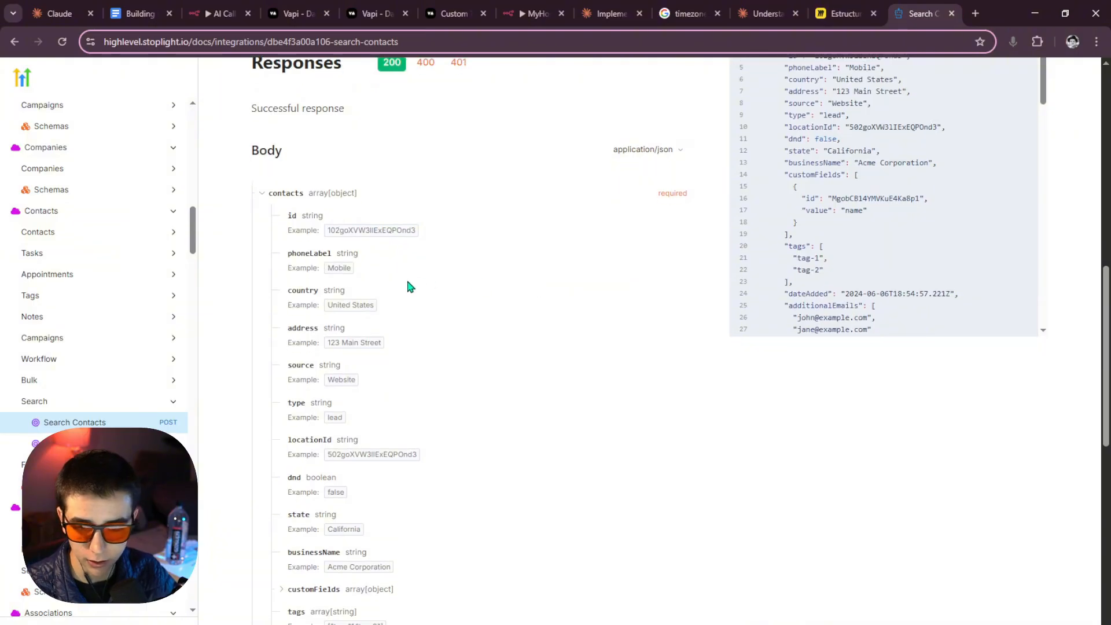
scroll(376, 301, down, 9)
scroll(305, 369, down, 2)
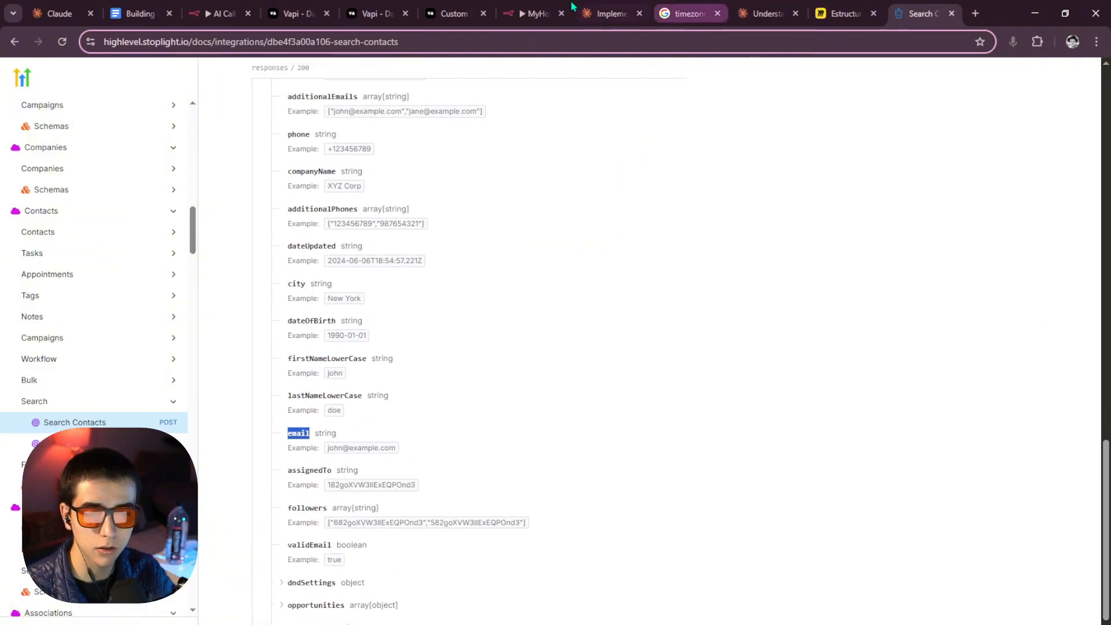
Add an 'email' body parameter to the HTTP Request, mapped to contact_email from the input.
click(243, 7)
text(email)
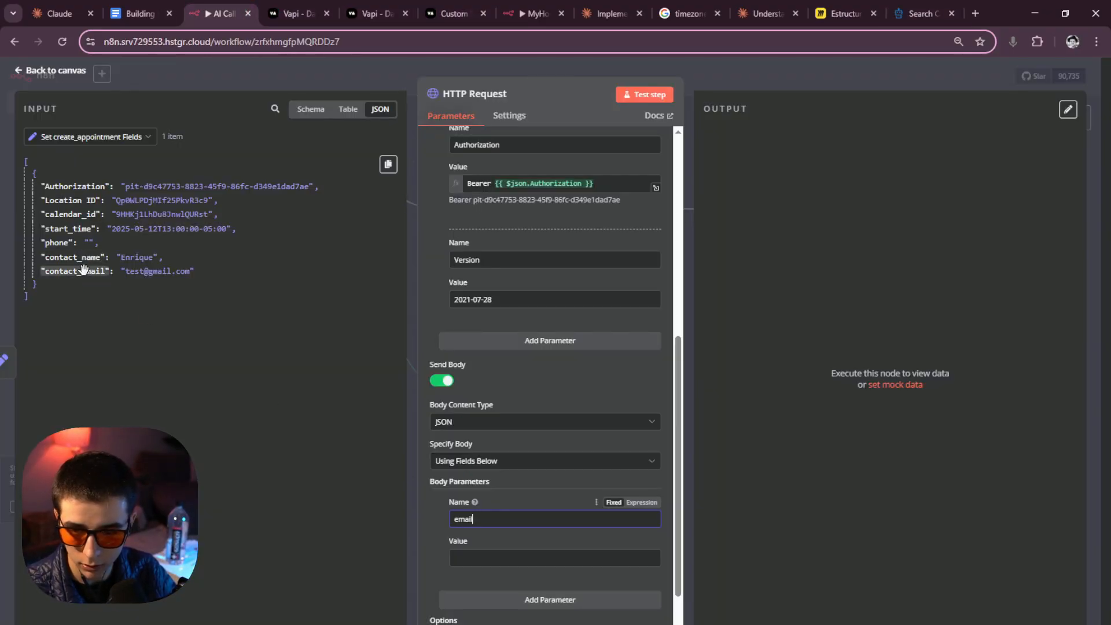
drag(84, 269, 500, 557)
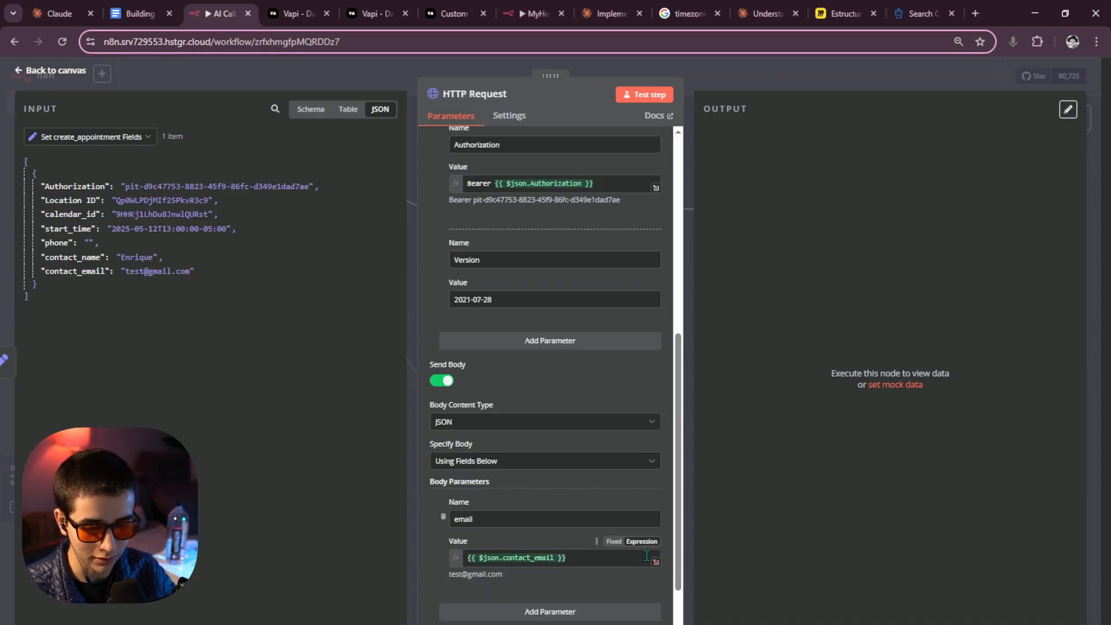
click(544, 559)
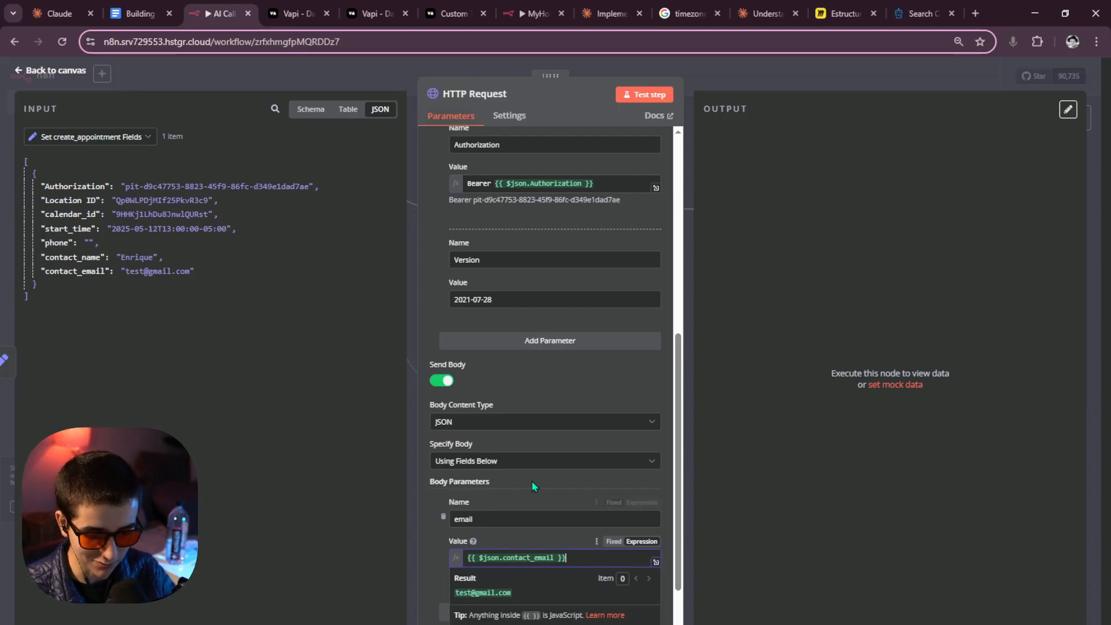
click(778, 85)
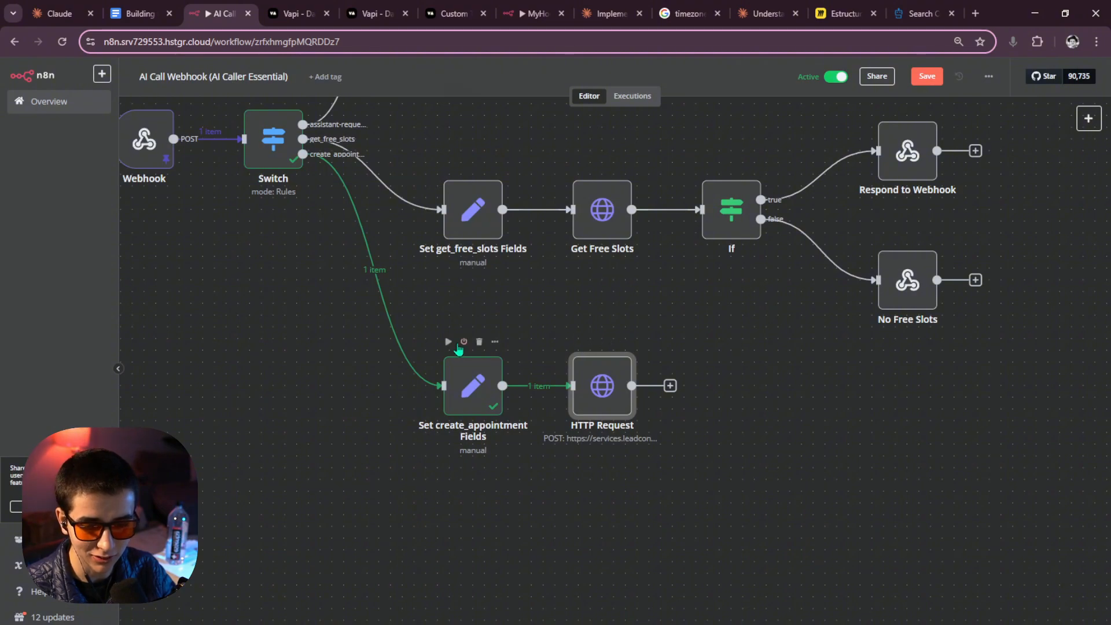
Edit the pinned output of Set create_appointment Fields, replacing the test contact_email with a real address.
double_click(468, 380)
click(1045, 110)
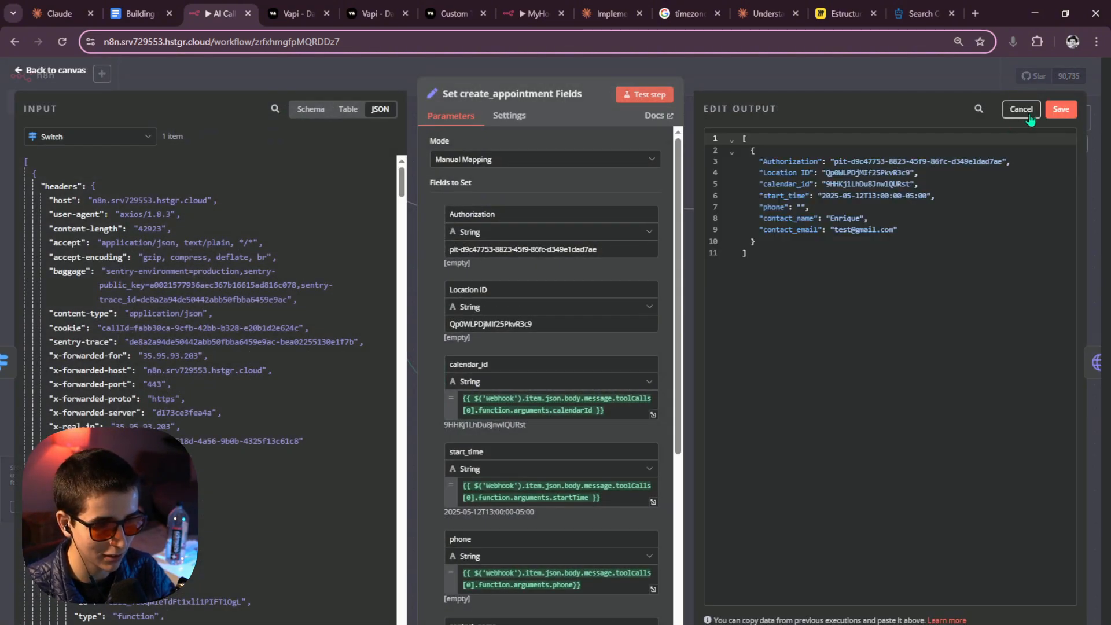
double_click(840, 230)
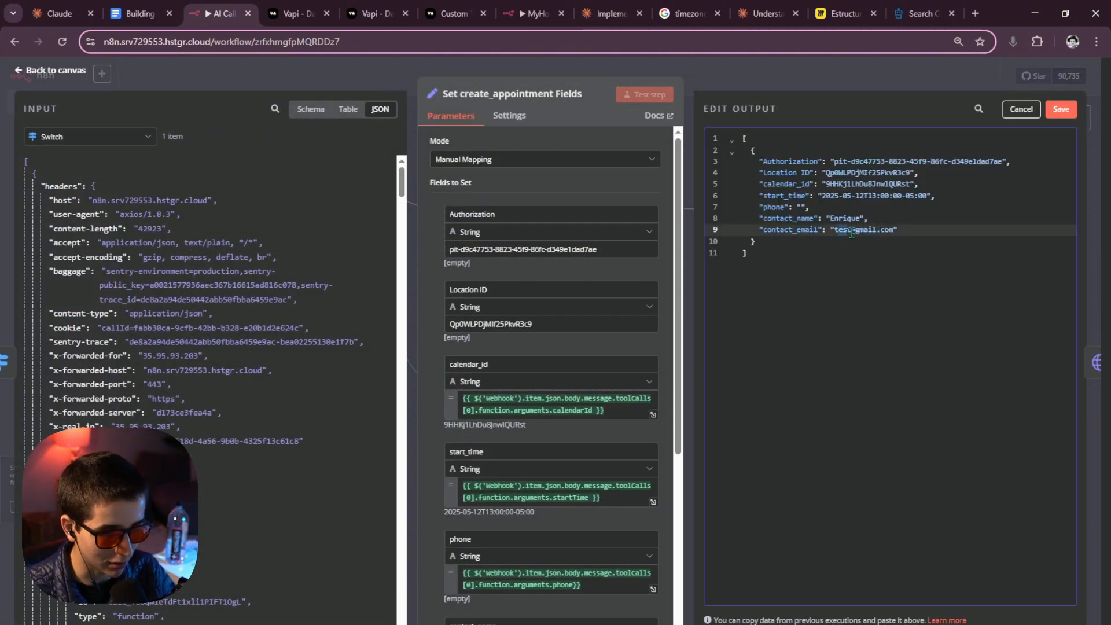
drag(851, 234, 832, 234)
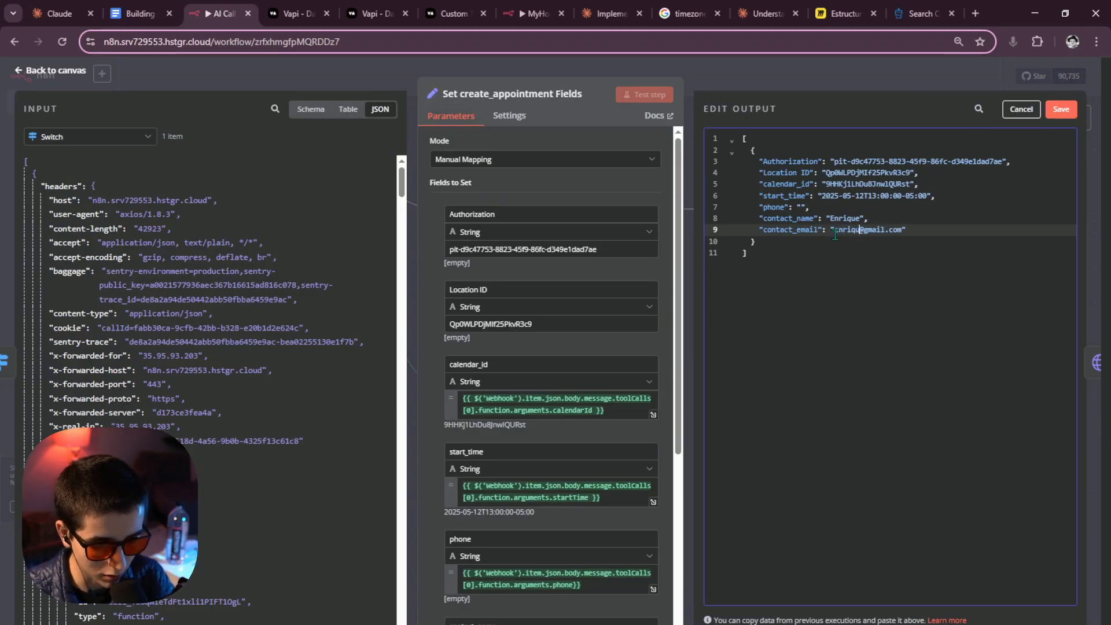
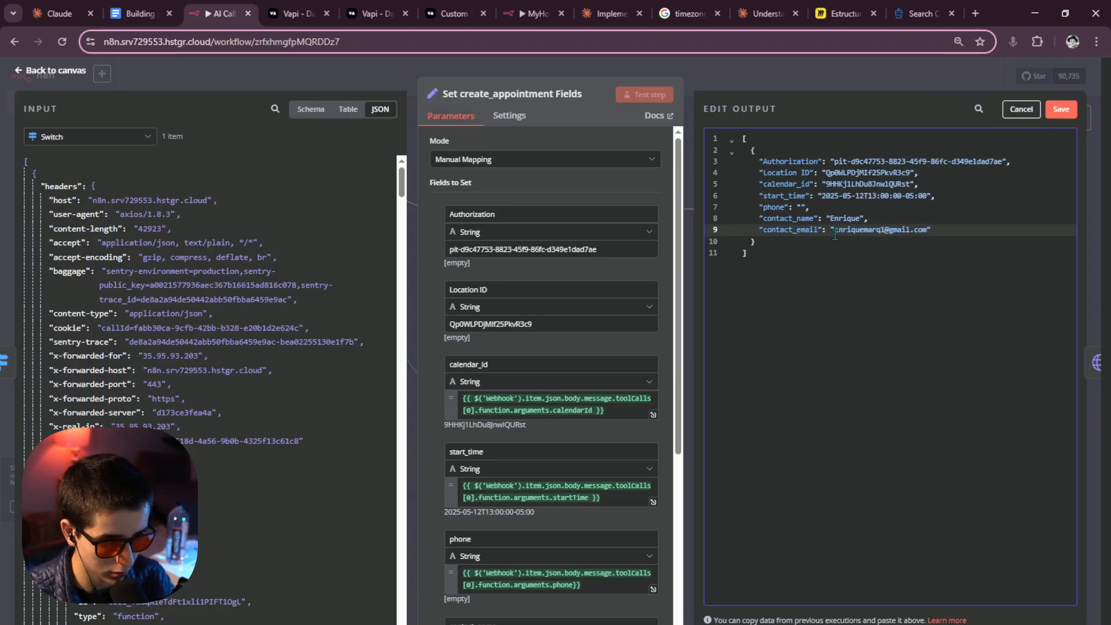
click(1071, 113)
key(Escape)
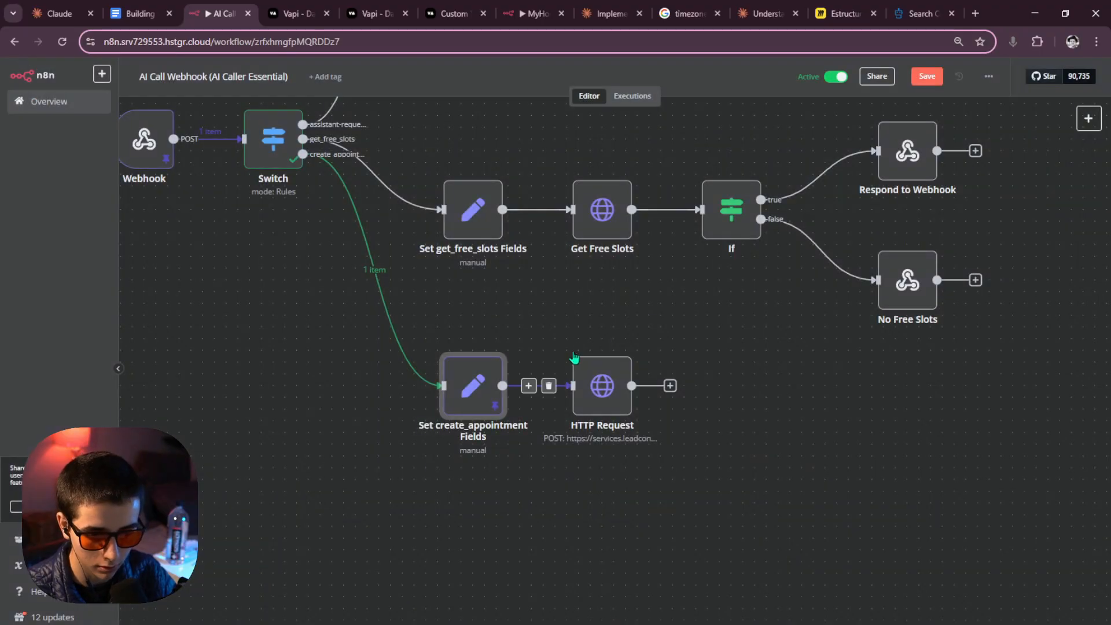
Run the HTTP Request node and inspect its 'locationId can't be undefined' error.
click(579, 345)
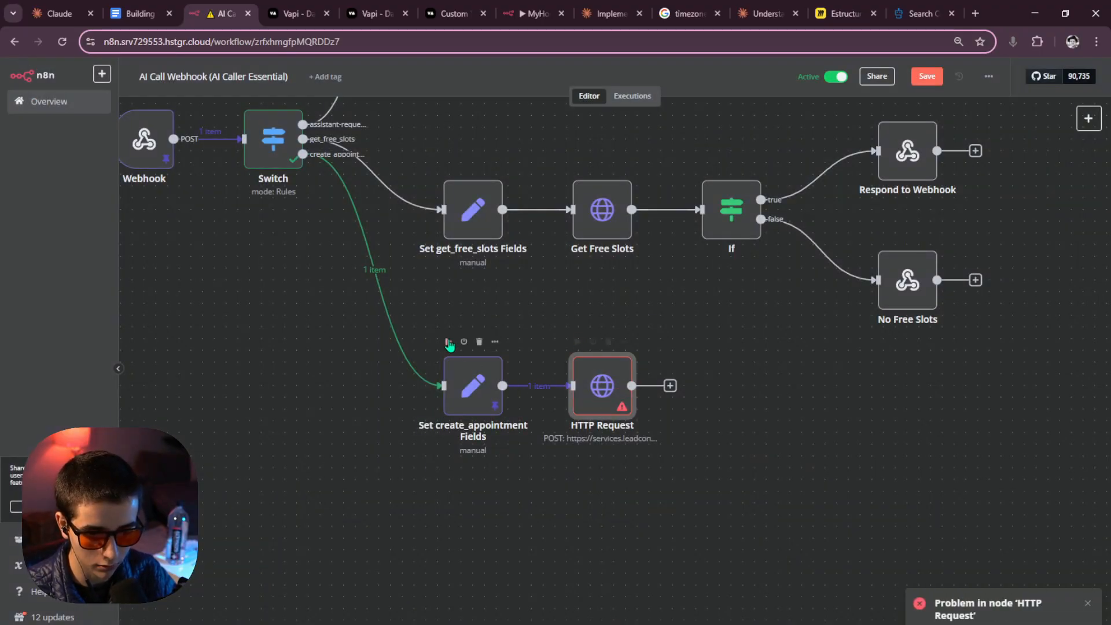
double_click(592, 399)
scroll(571, 342, down, 8)
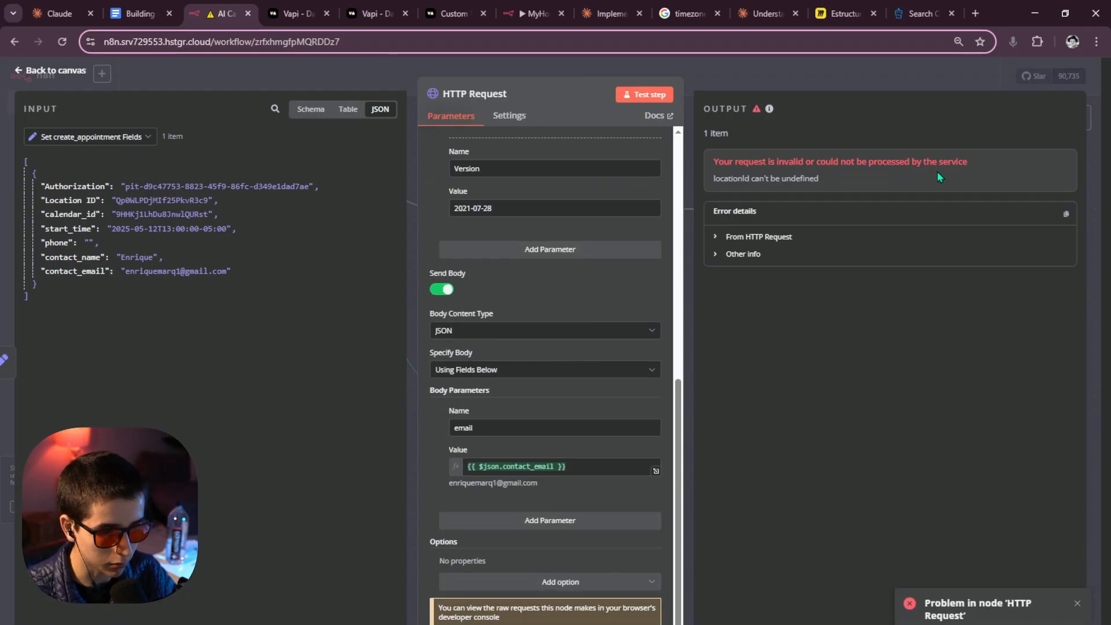
scroll(569, 318, up, 5)
scroll(568, 318, down, 4)
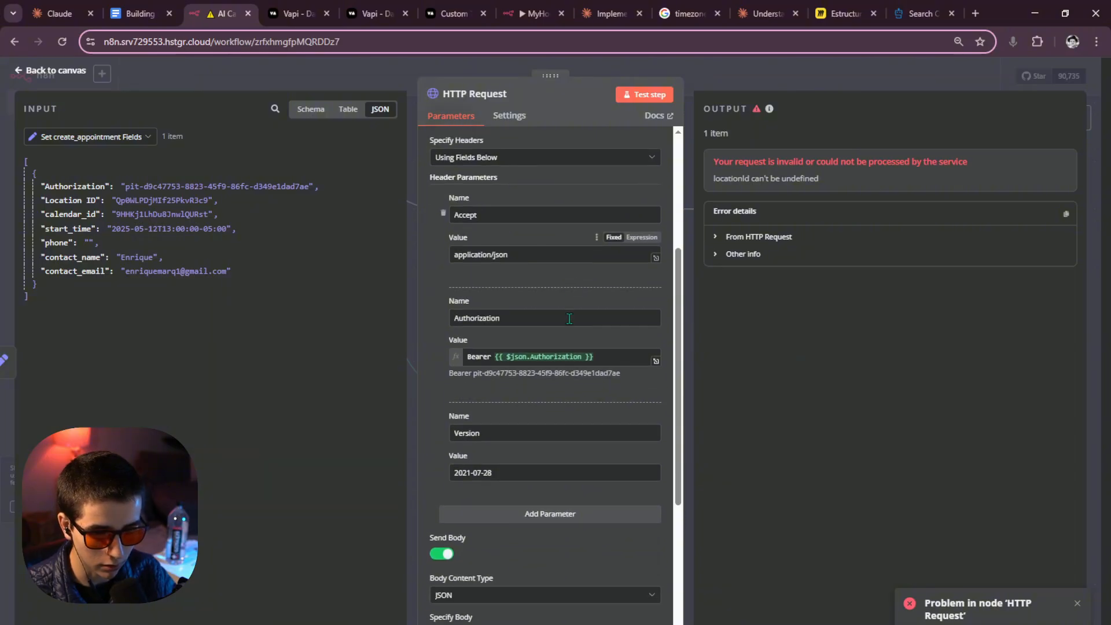
scroll(569, 318, down, 2)
scroll(570, 318, up, 3)
scroll(550, 318, down, 3)
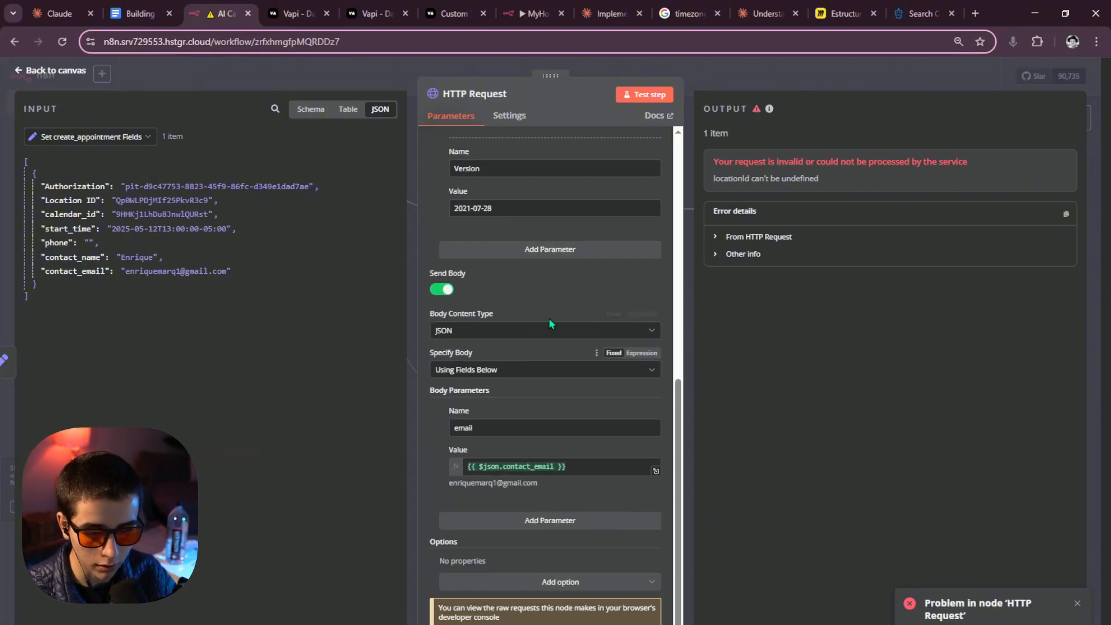
Review the id and locationId fields in the GoHighLevel Search Contacts API docs.
click(921, 14)
scroll(381, 324, up, 10)
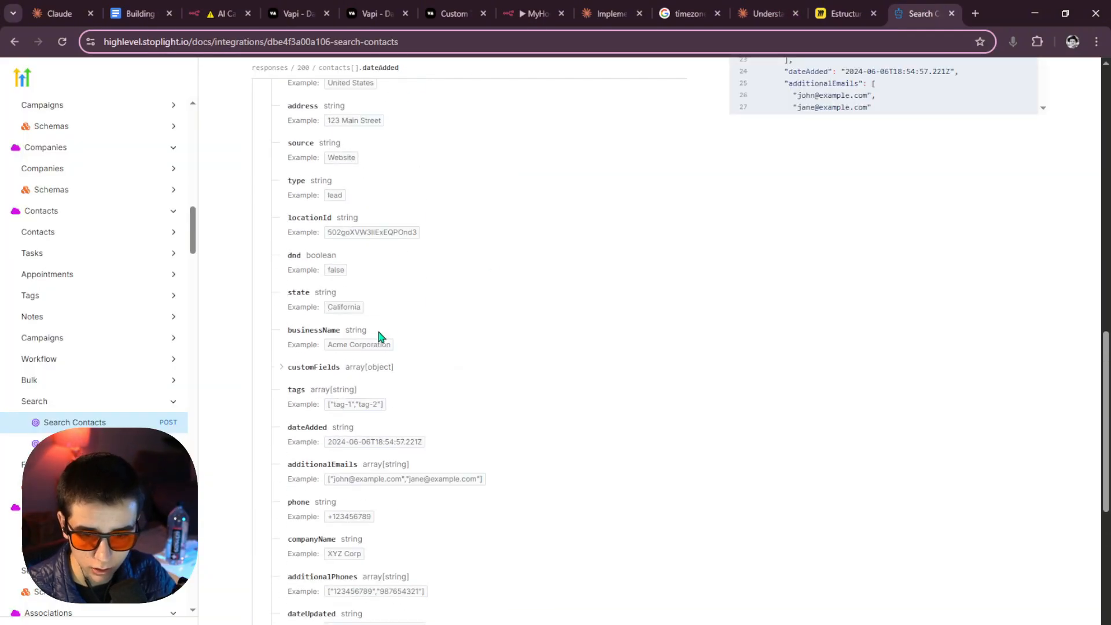
scroll(380, 336, up, 1)
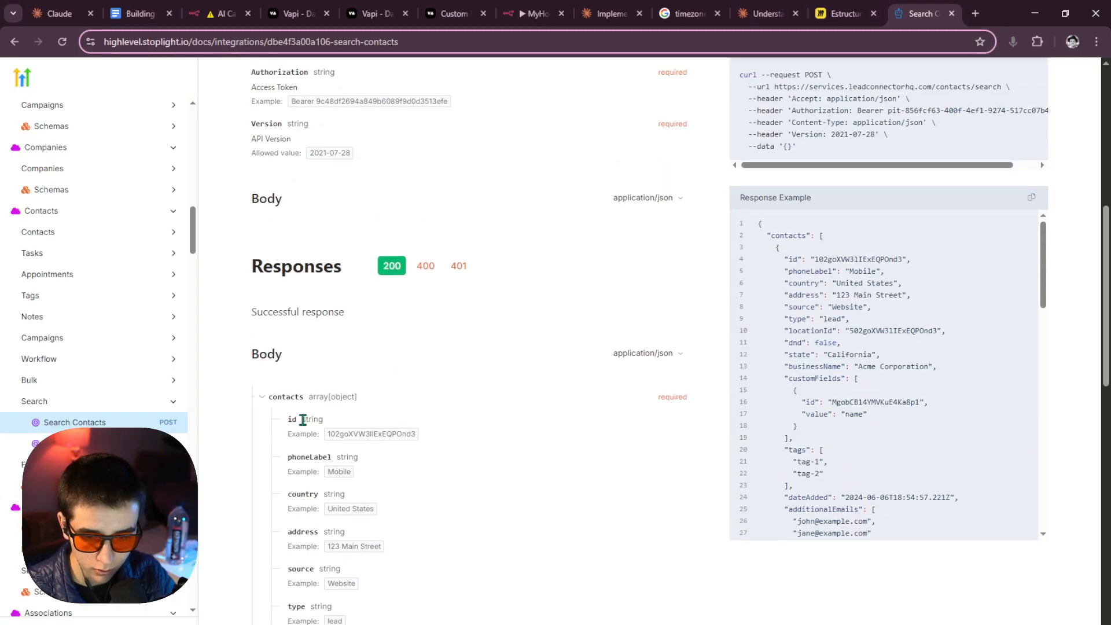
drag(291, 418, 342, 422)
click(351, 408)
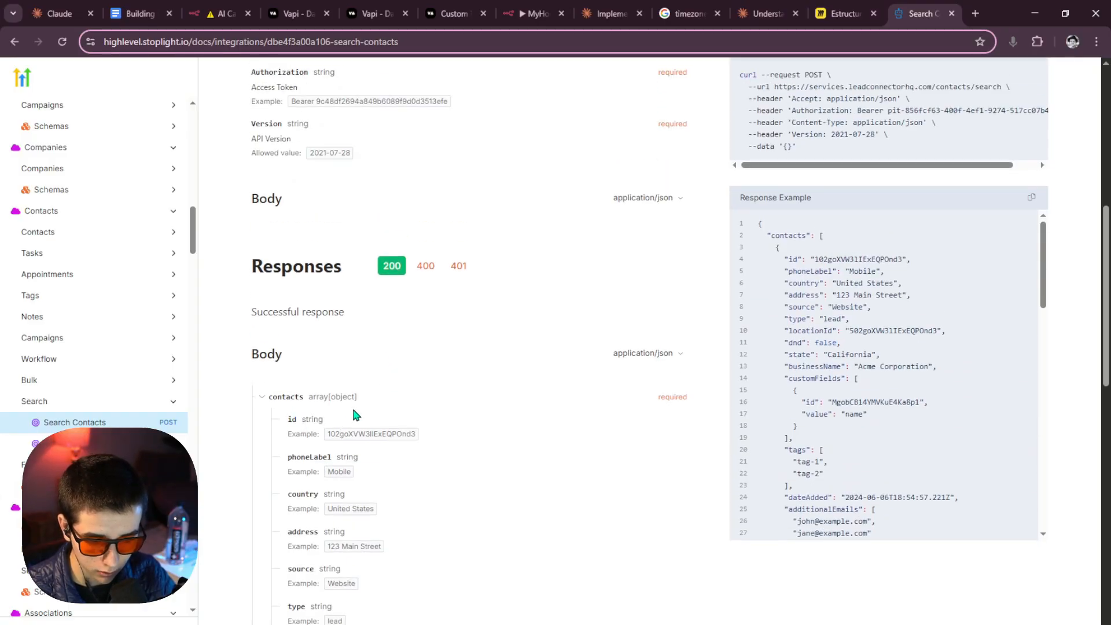
scroll(356, 405, down, 14)
scroll(357, 406, down, 2)
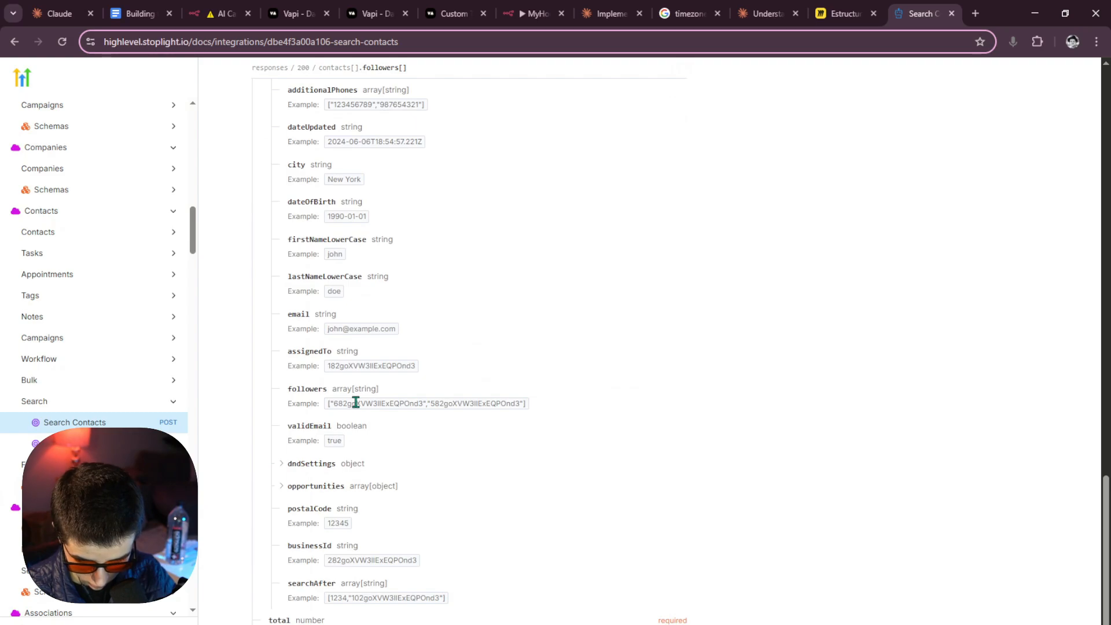
scroll(356, 404, up, 20)
scroll(354, 405, down, 2)
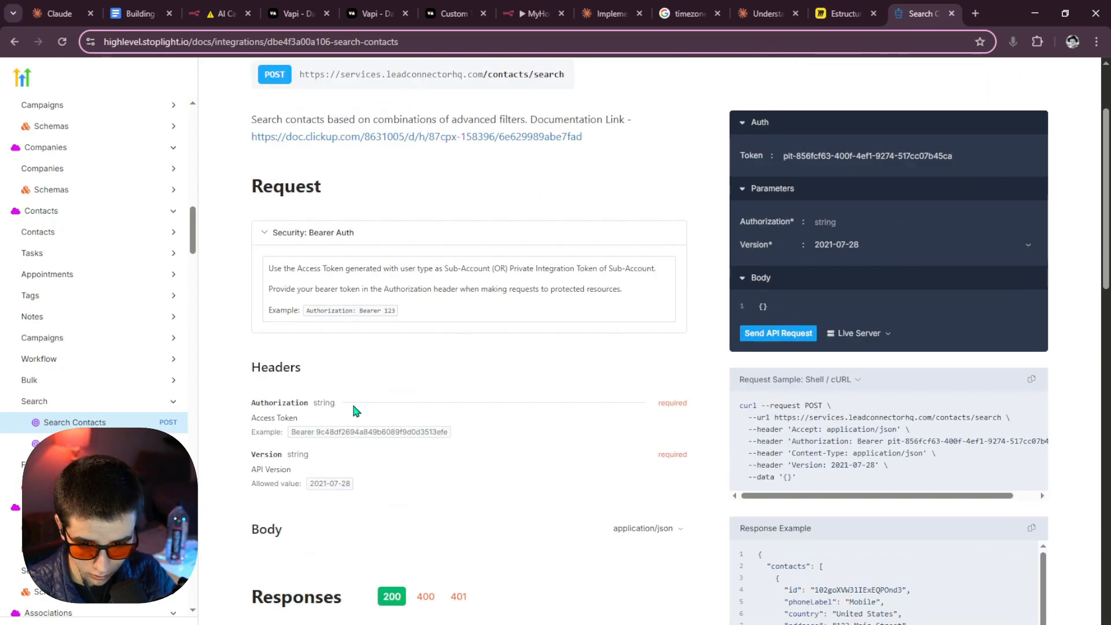
scroll(354, 410, up, 2)
scroll(354, 410, down, 9)
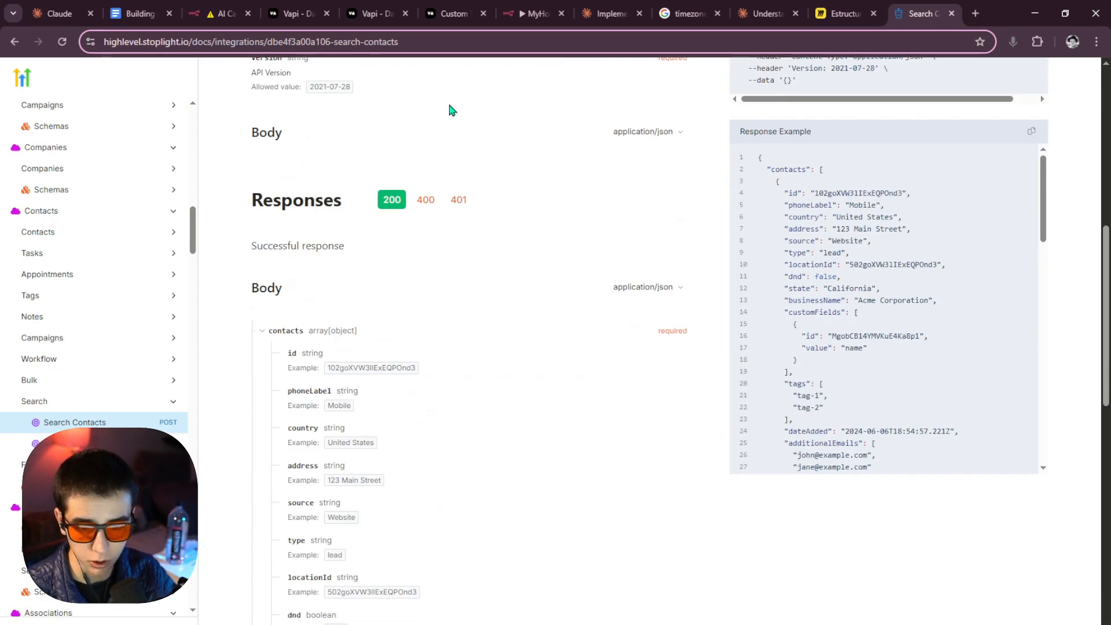
Glance at the AI voice assistant scheduling chat, then return to the n8n HTTP Request node.
click(770, 13)
click(580, 9)
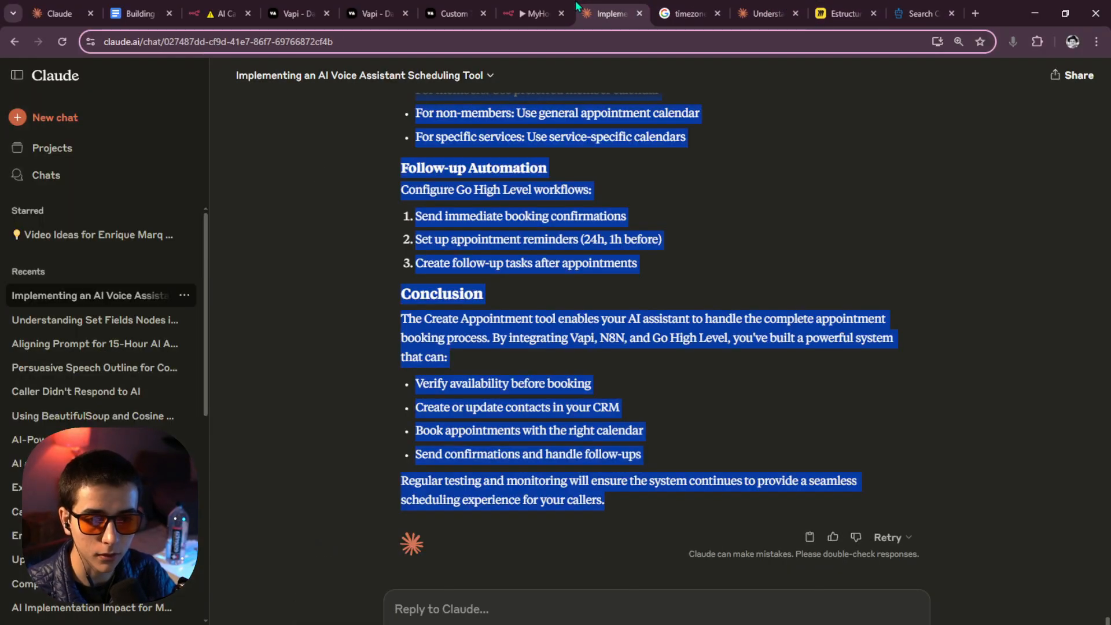
click(533, 10)
click(211, 8)
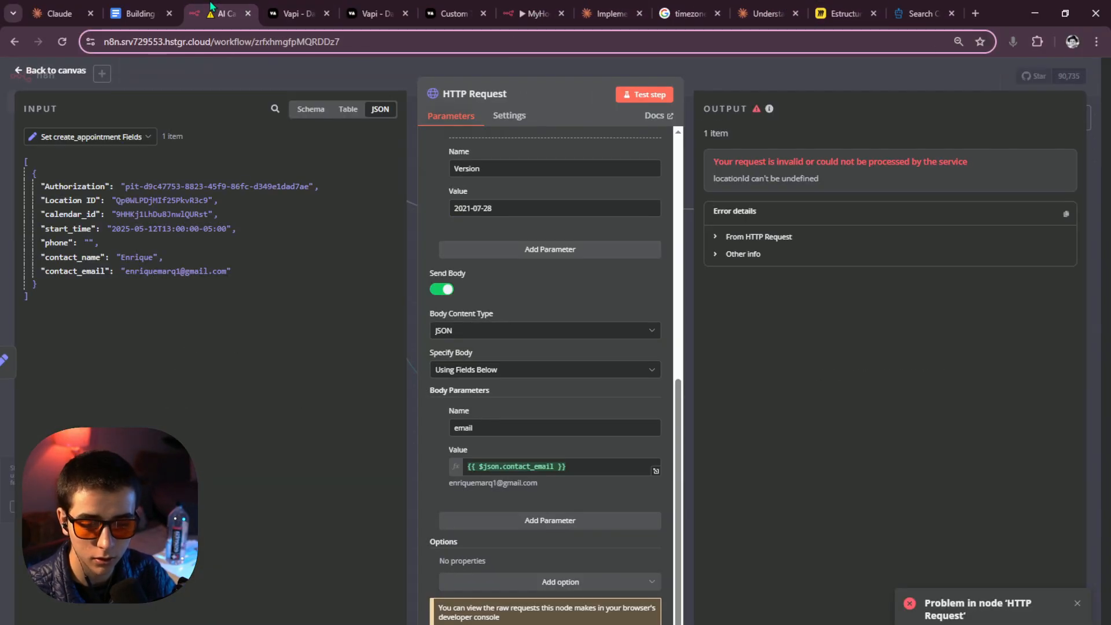
Add a locationId body parameter mapped to the input's Location ID and retest the request.
click(541, 521)
click(479, 545)
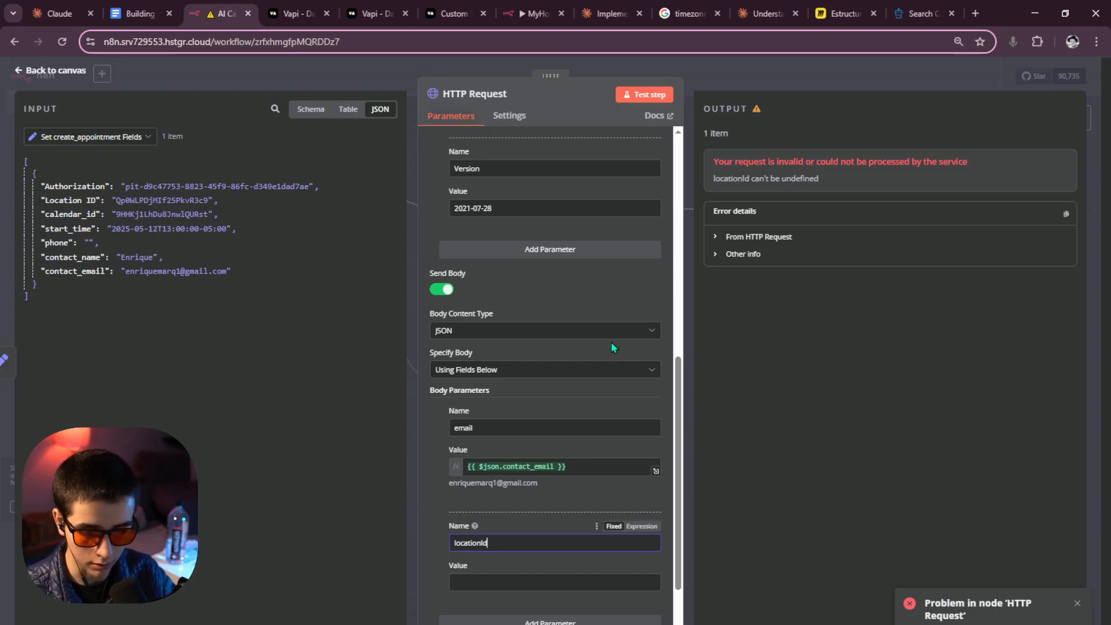
drag(64, 201, 523, 582)
click(651, 96)
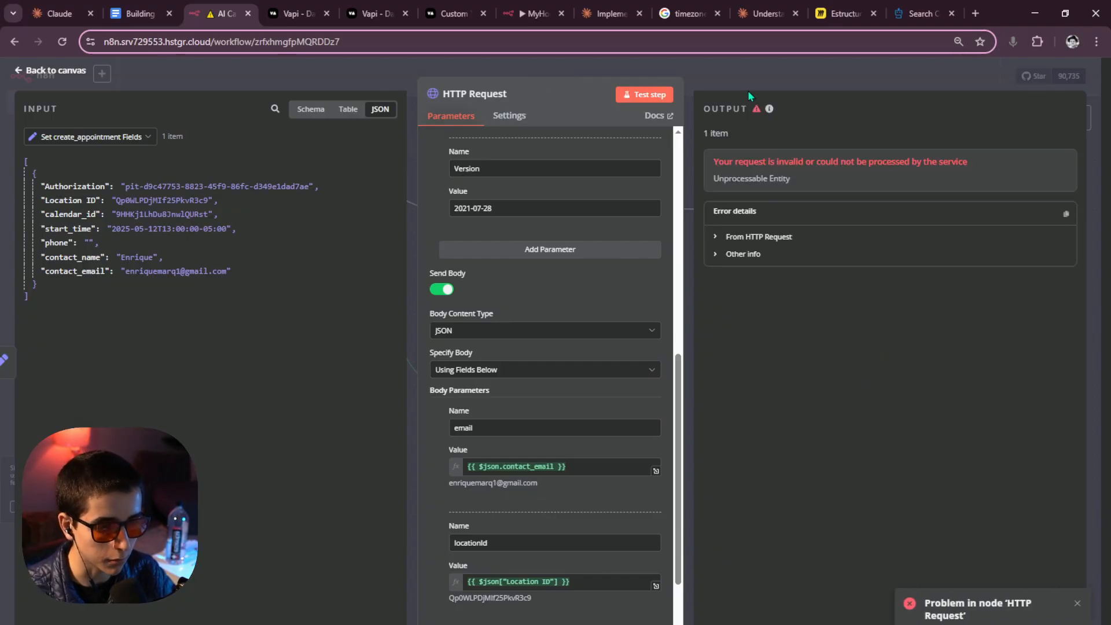
Compare with the other workflow's contact search expression, then bring up the Search Contacts docs.
scroll(532, 370, up, 1)
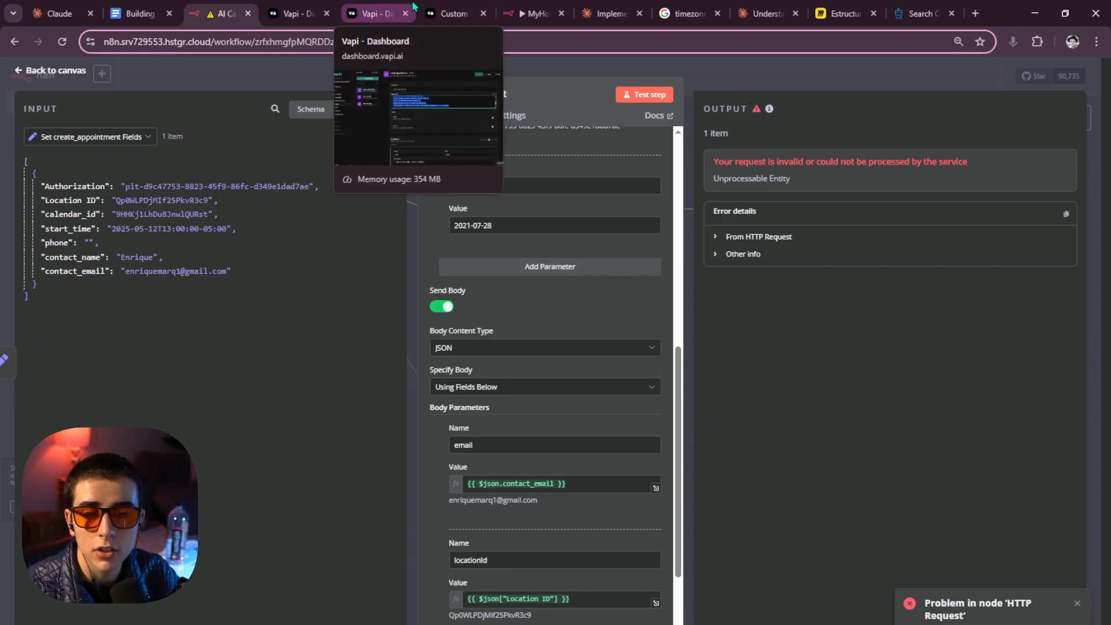
click(529, 13)
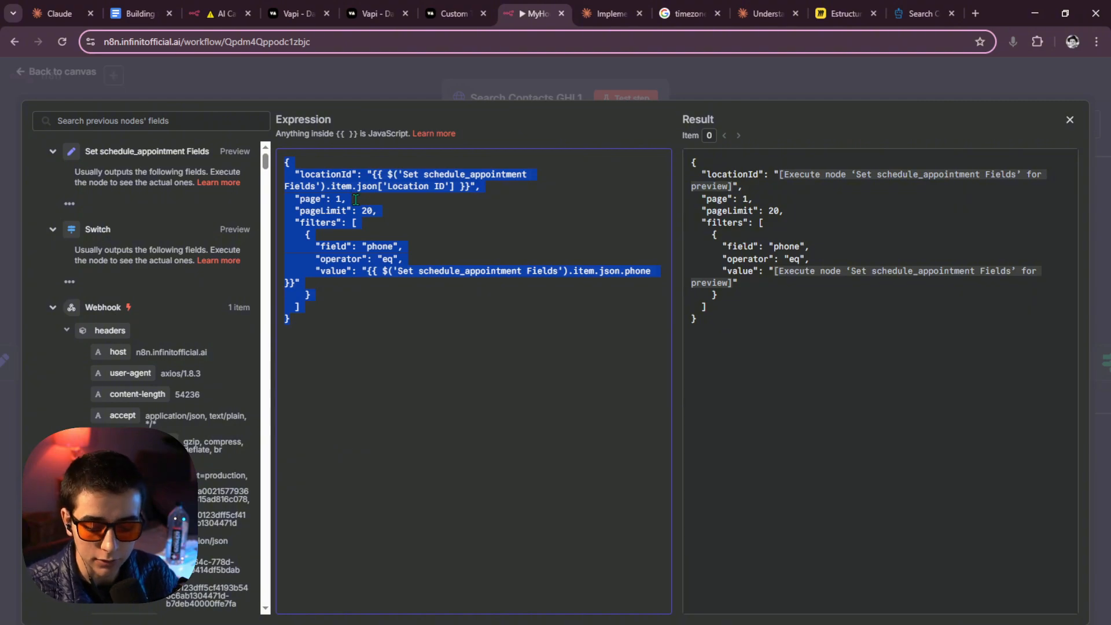
click(220, 13)
scroll(523, 390, down, 2)
scroll(523, 391, up, 4)
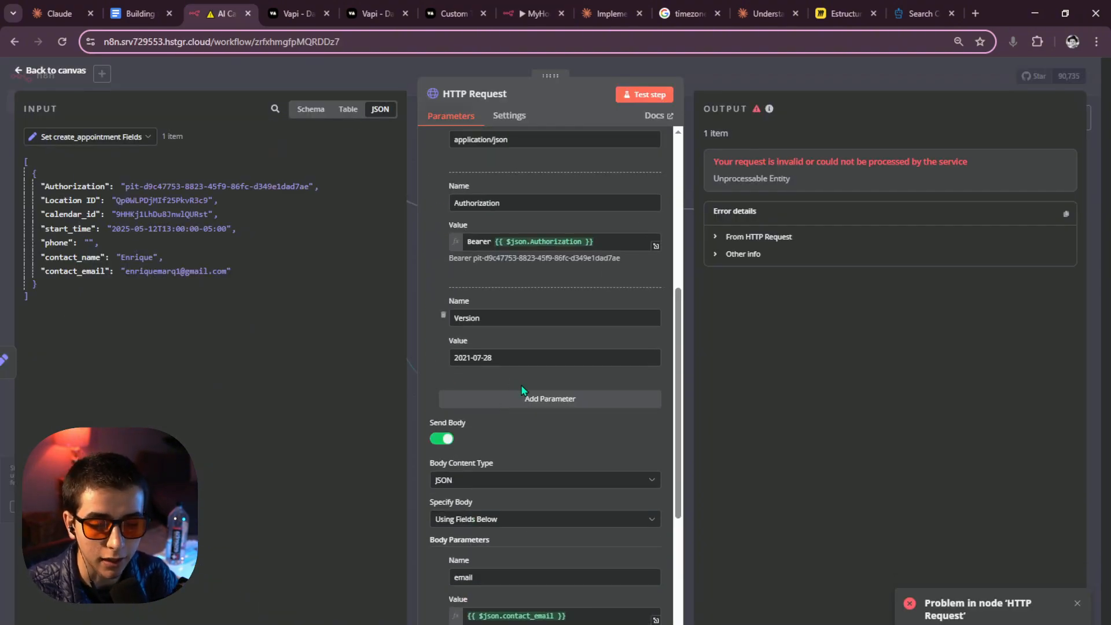
scroll(526, 371, down, 1)
scroll(526, 371, up, 2)
scroll(579, 324, down, 4)
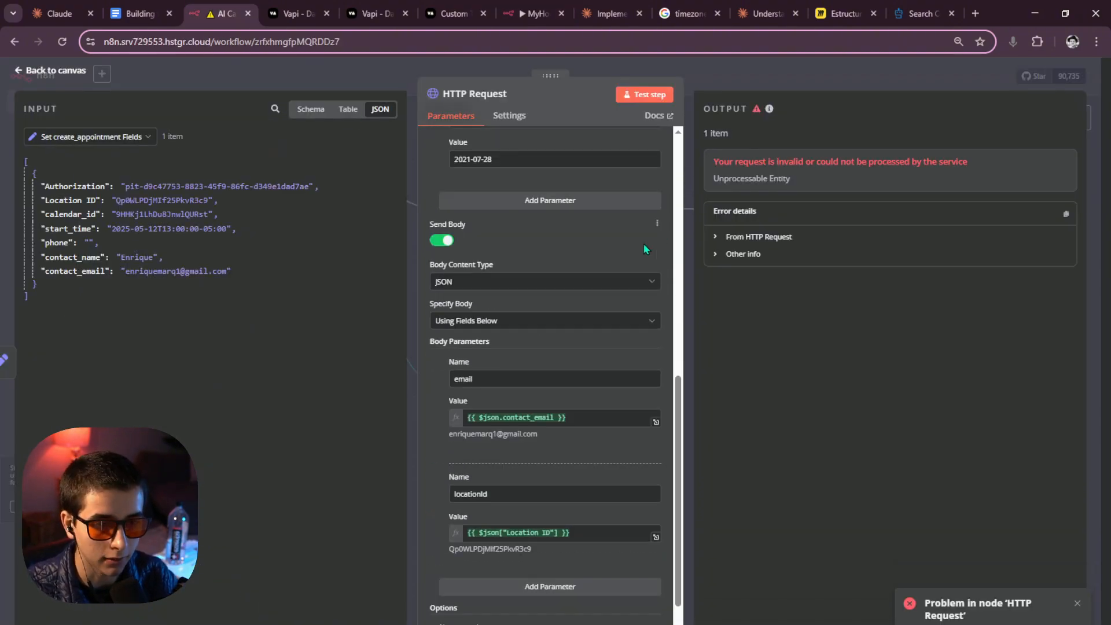
click(919, 8)
scroll(569, 425, down, 3)
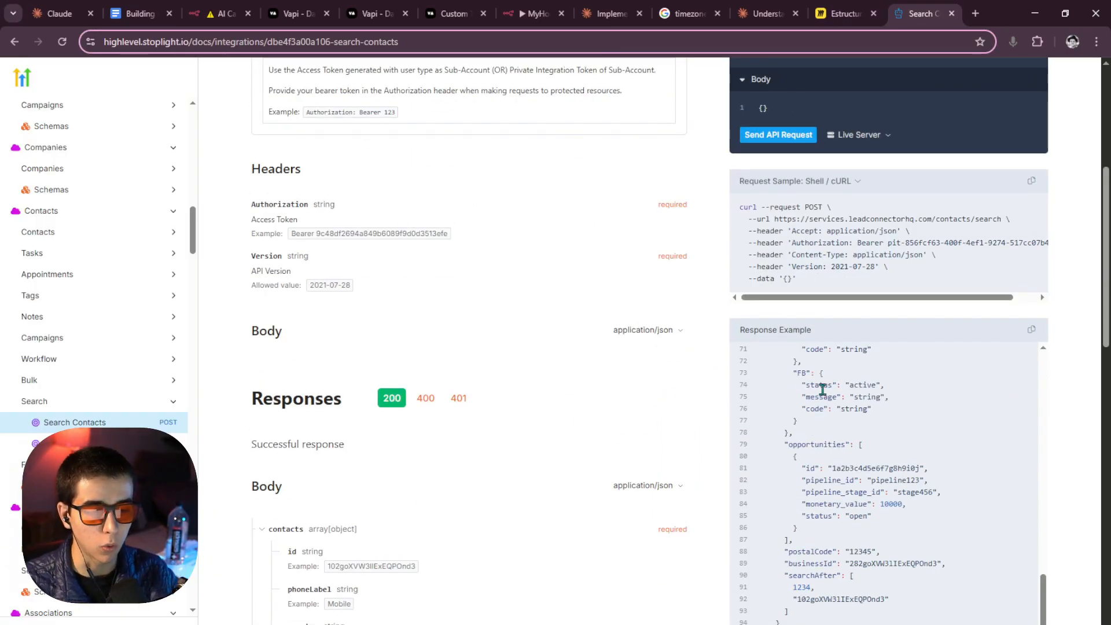
scroll(560, 454, down, 5)
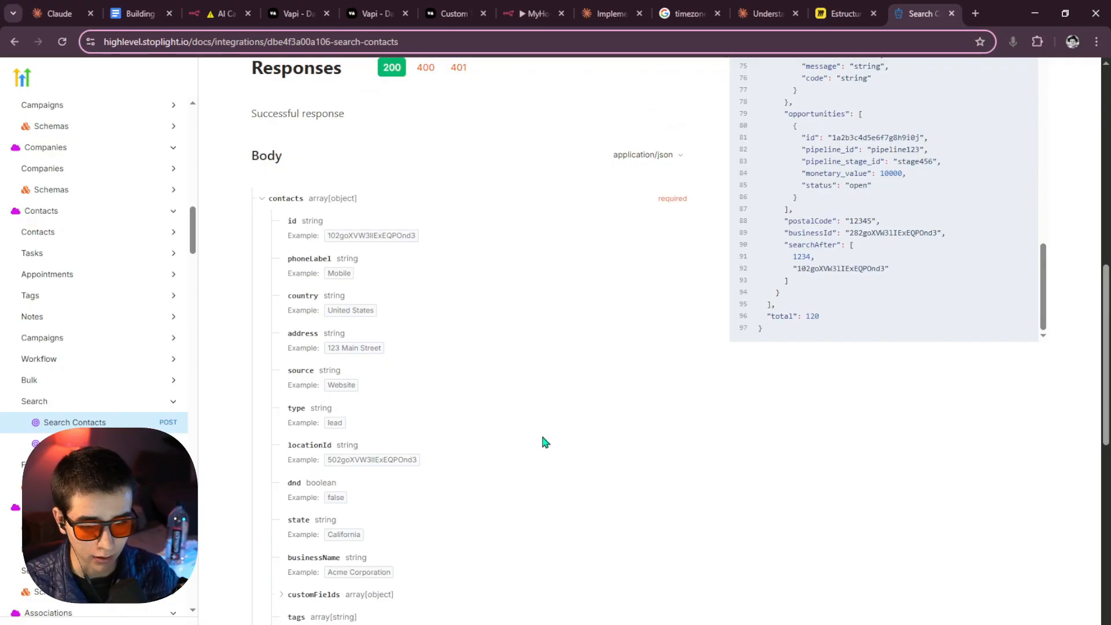
scroll(543, 428, up, 1)
scroll(695, 376, up, 1)
scroll(804, 374, up, 12)
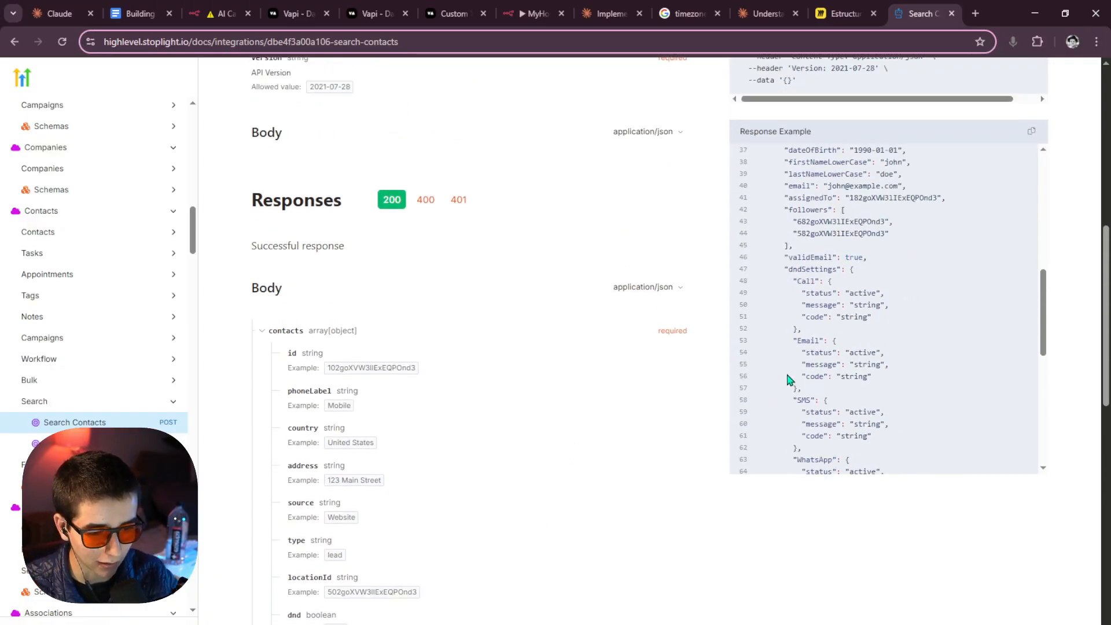
scroll(799, 381, up, 3)
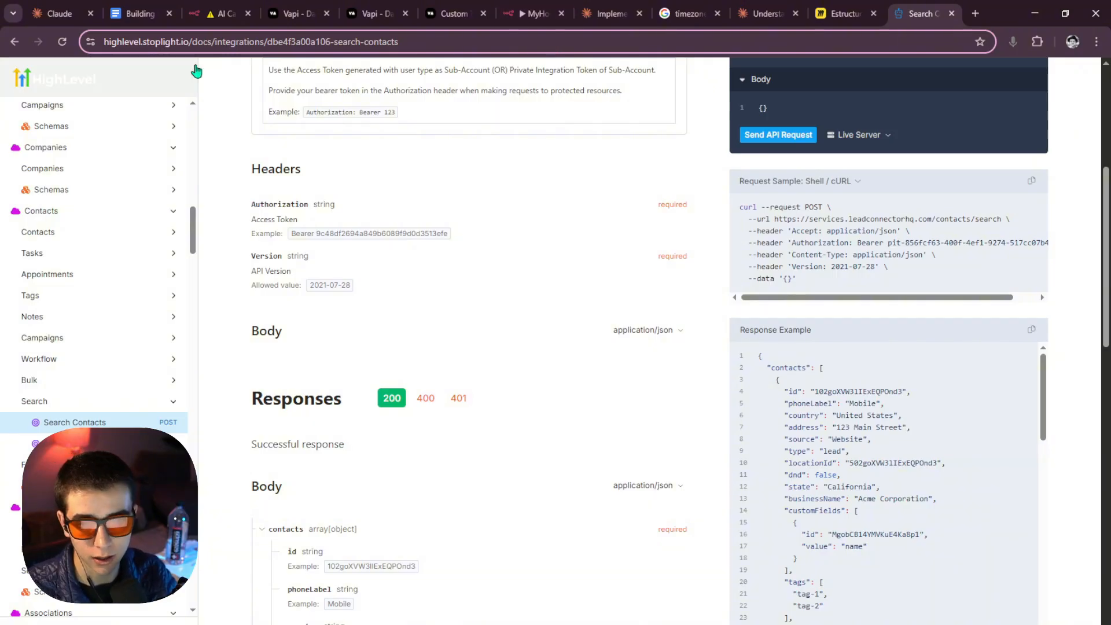
click(220, 14)
scroll(551, 421, down, 2)
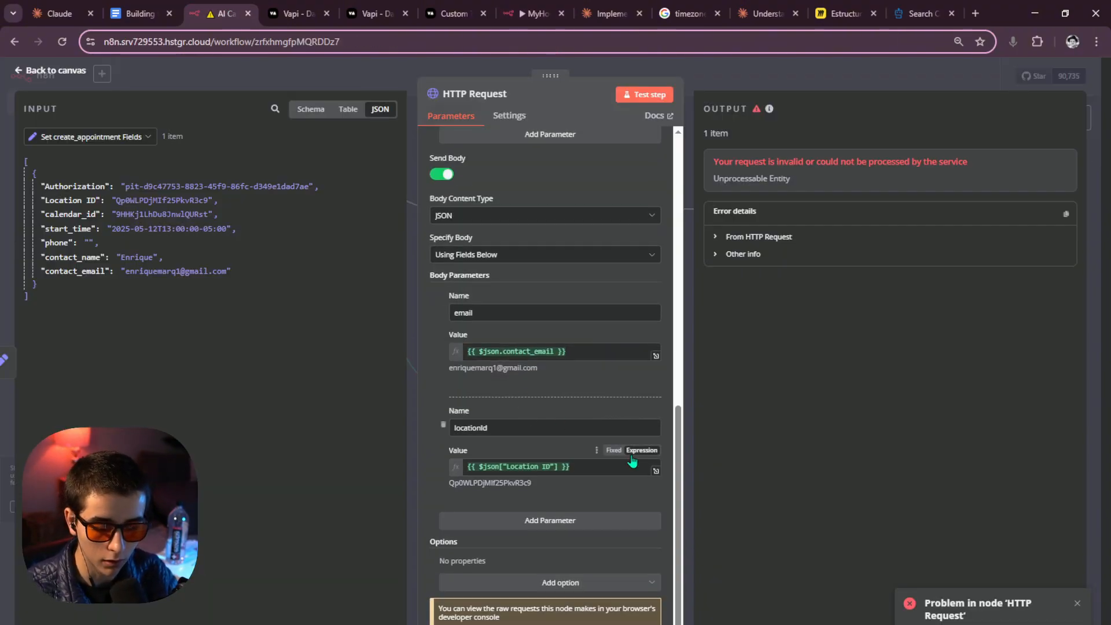
Switch the body to raw JSON and paste the search body with locationId, page, pageLimit and phone filter.
scroll(538, 358, up, 3)
click(490, 418)
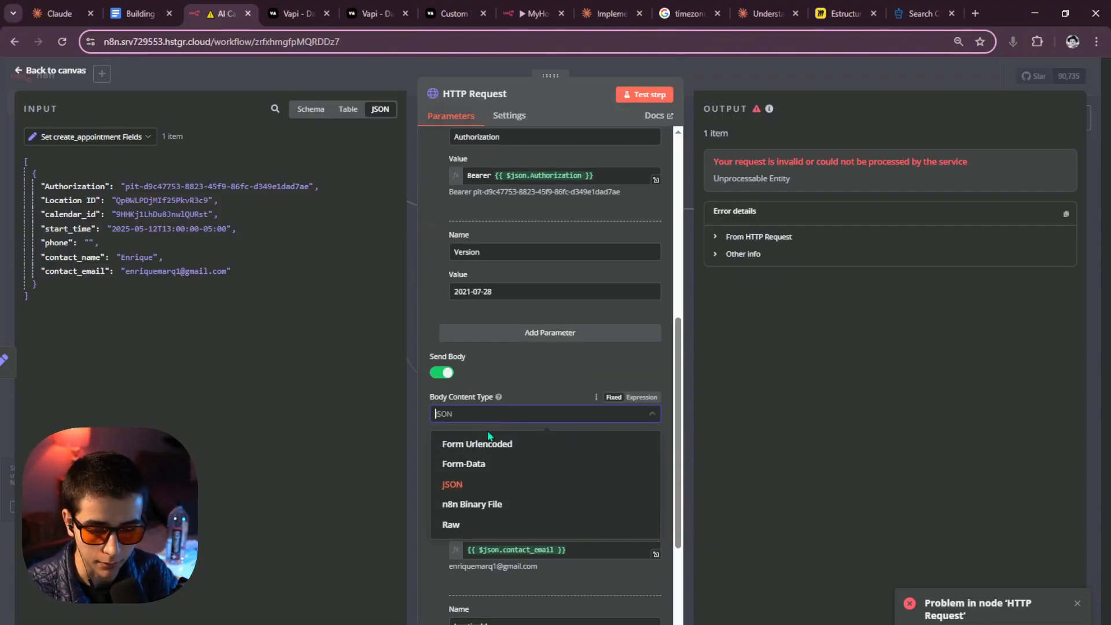
click(468, 419)
click(481, 455)
click(485, 504)
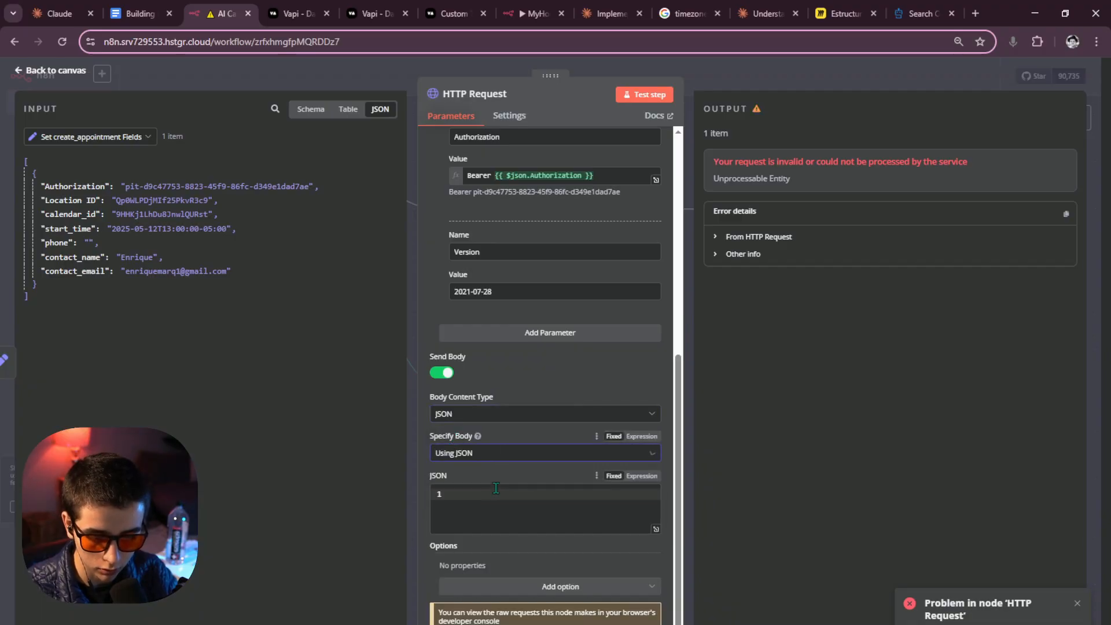
click(656, 524)
click(446, 227)
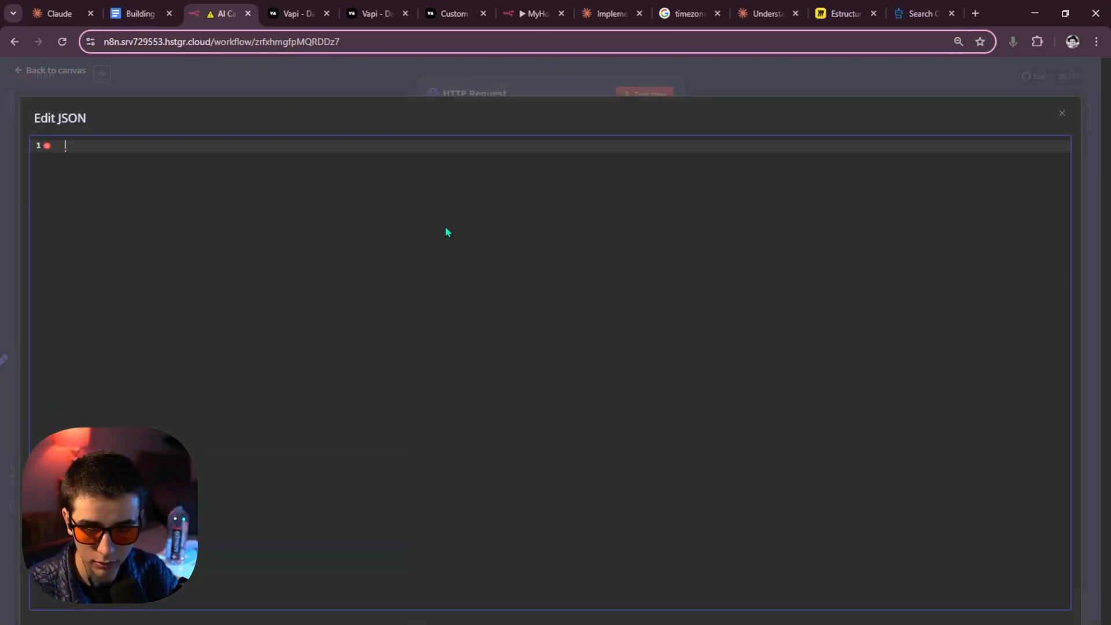
text({   "locationId": "{{ $('Set schedule_appointment Fields').item.json['Location ID'] }}",   "page": 1,   "pageLimit": 20,   "filters": [     {       "field": "phone",       "operator": "eq",       "value": "{{ $('Set schedule_appointment Fields').item.json.phone }}"     }   ] })
click(141, 237)
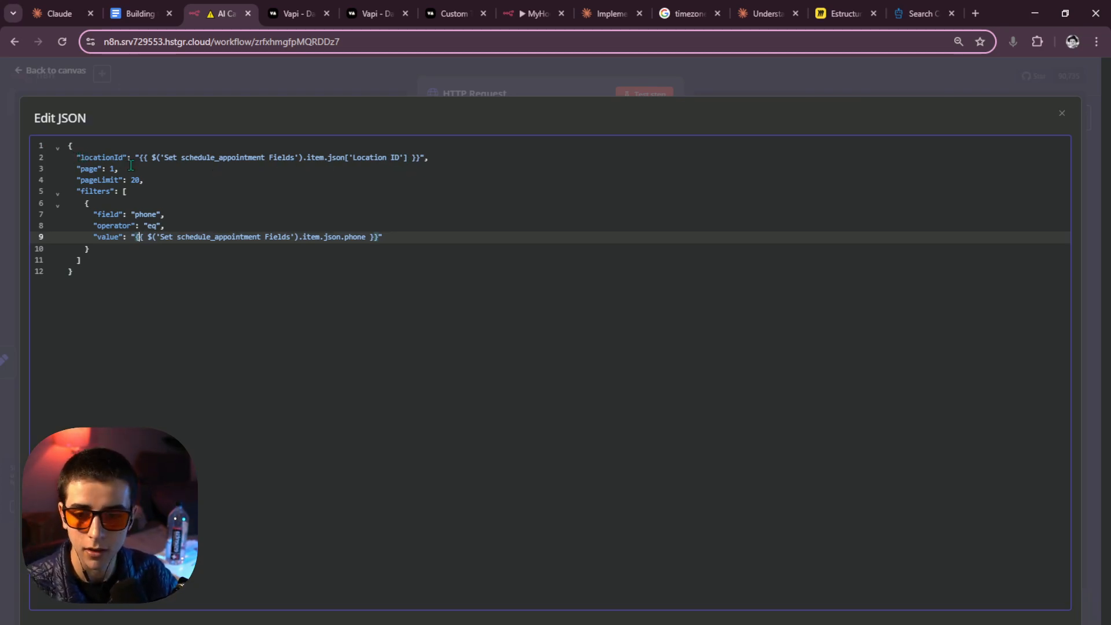
key(Escape)
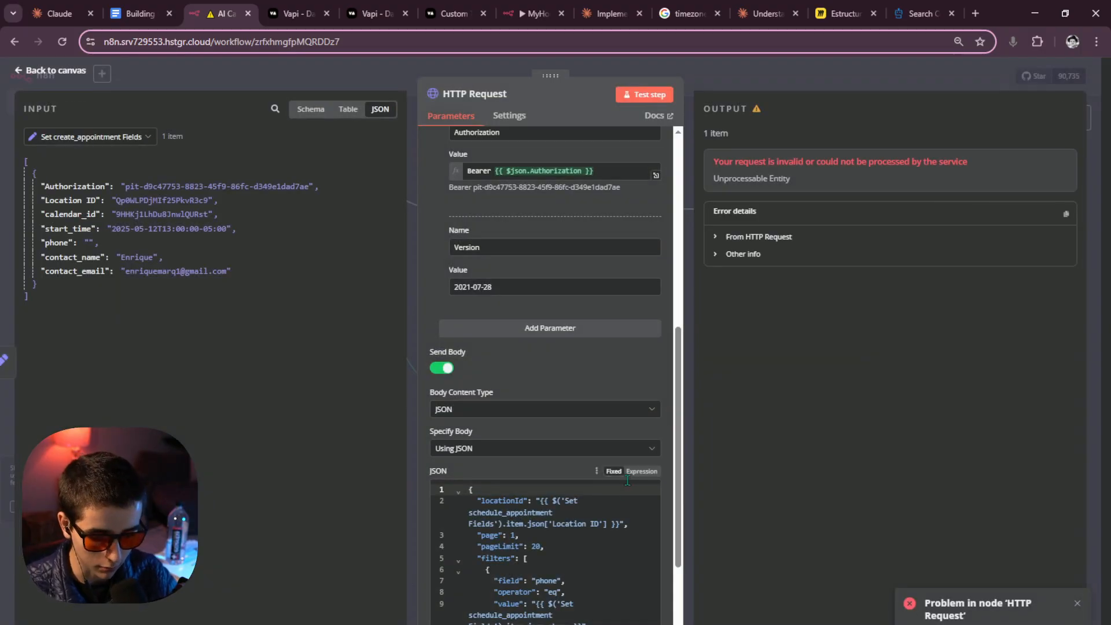
Reopen the JSON body in the expression editor to review it.
click(610, 482)
scroll(610, 509, down, 2)
click(656, 545)
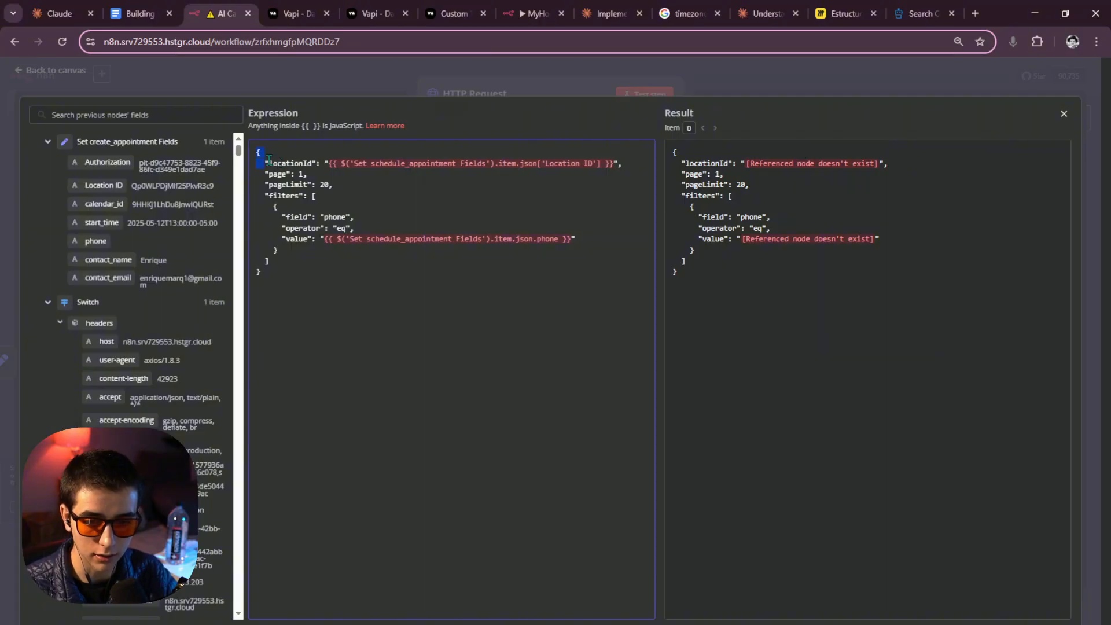
key(ctrl+a)
click(286, 284)
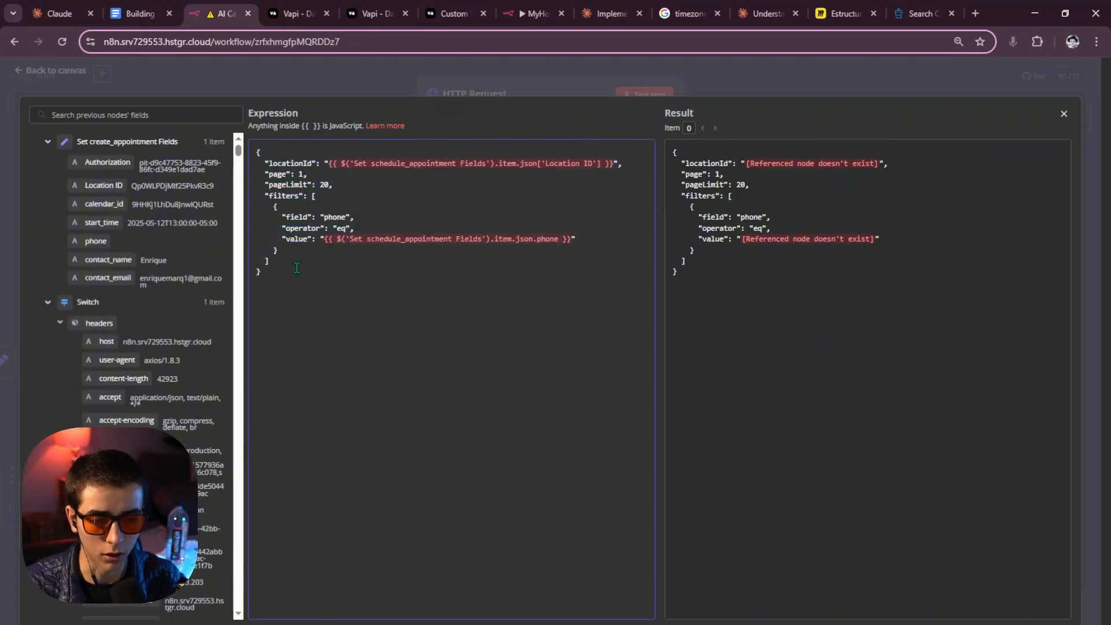
click(921, 13)
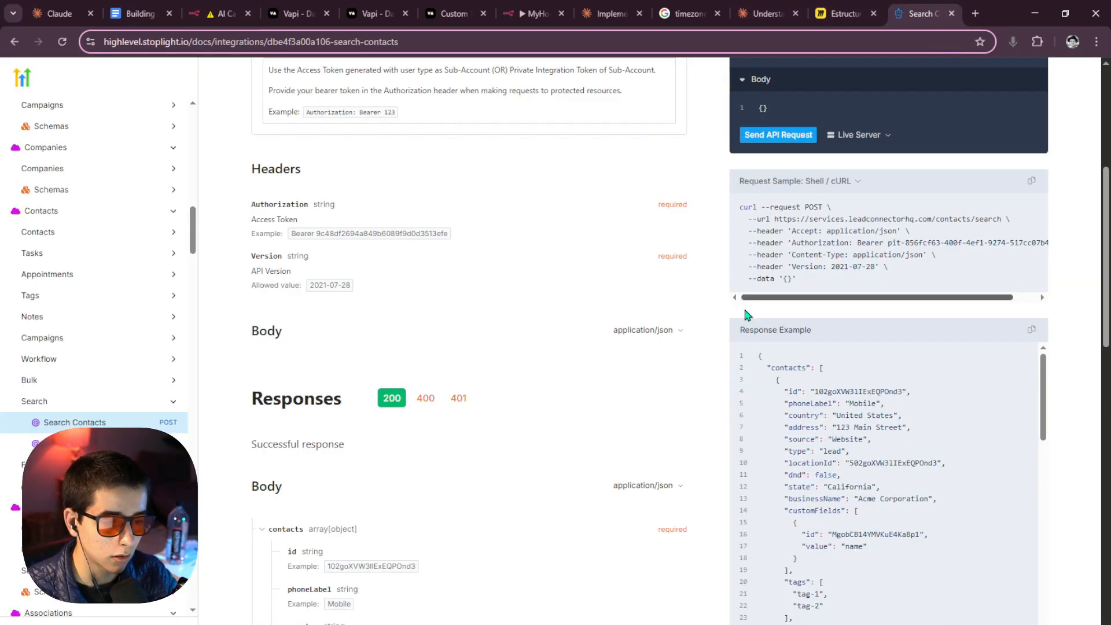
scroll(831, 427, down, 12)
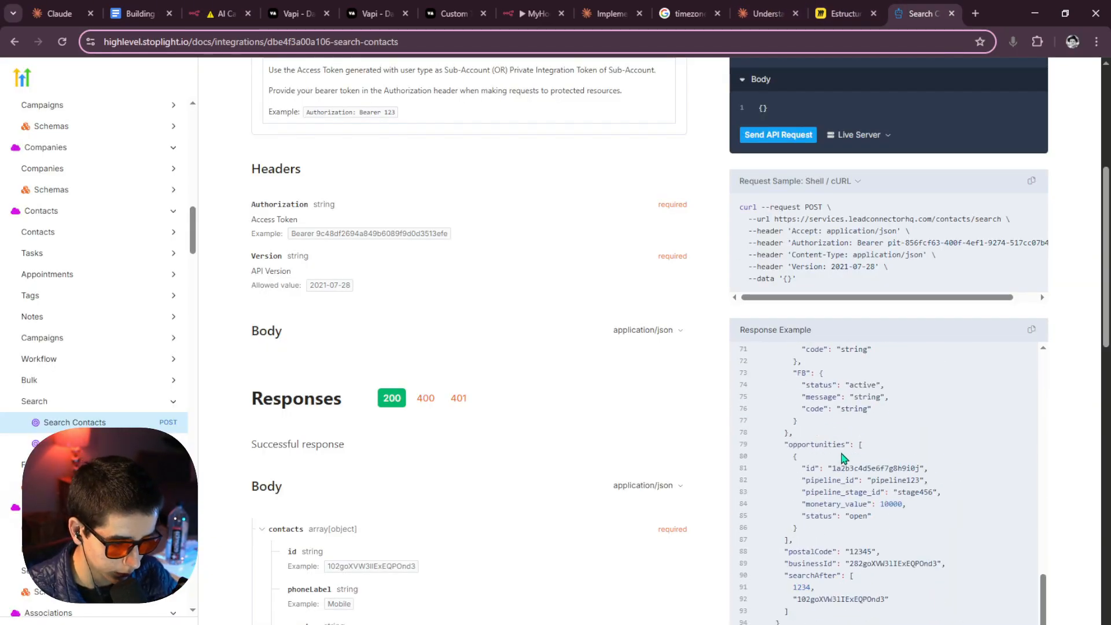
scroll(844, 457, down, 5)
drag(774, 395, 751, 390)
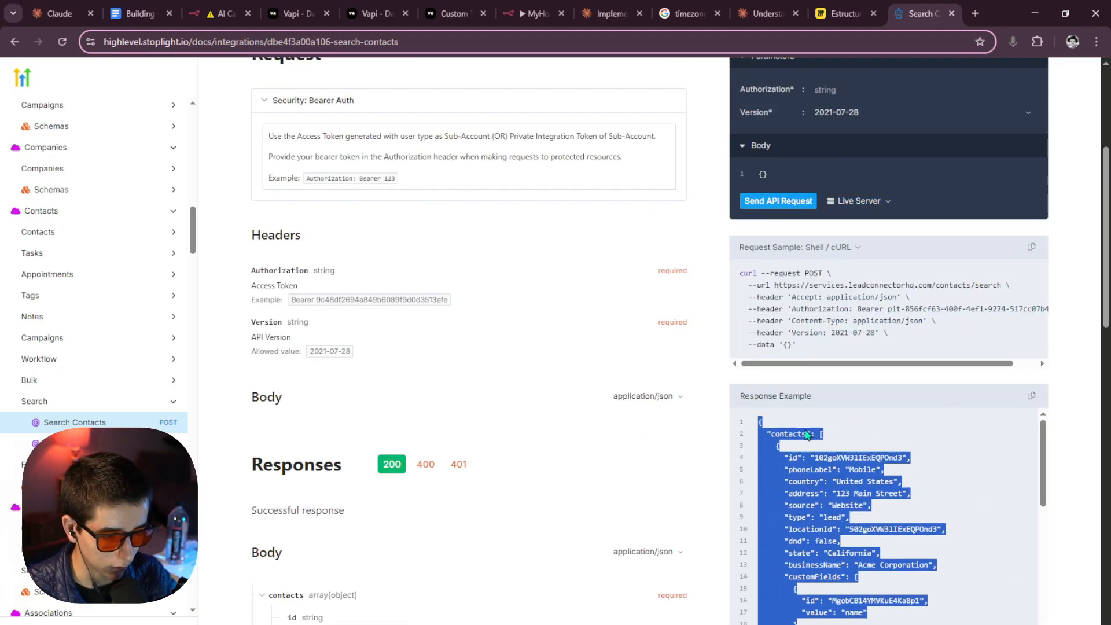
scroll(808, 434, down, 15)
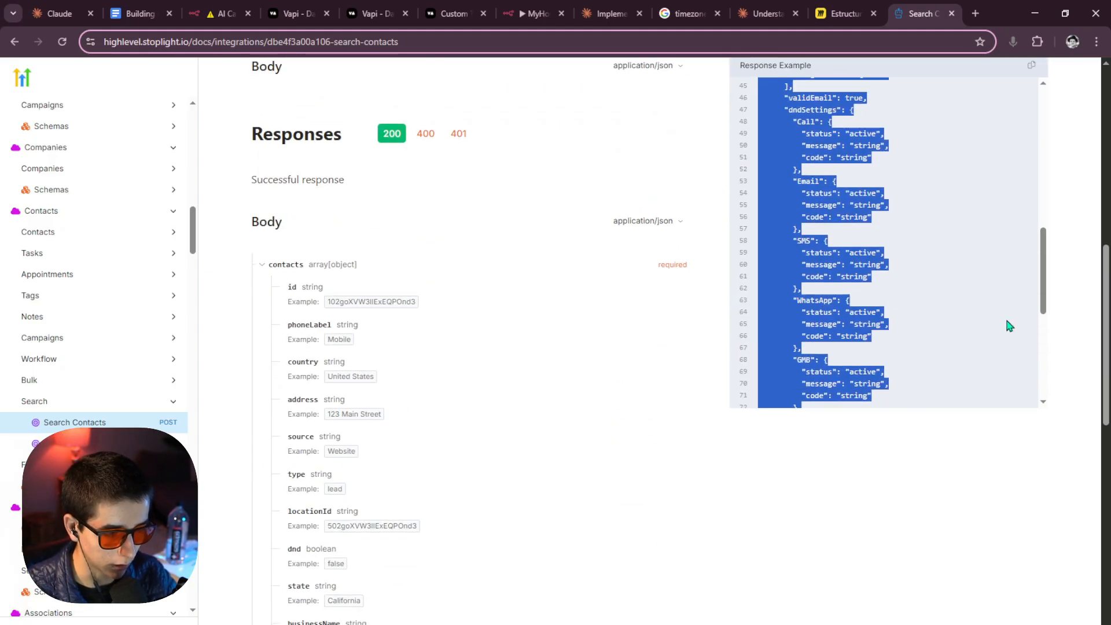
click(1049, 327)
scroll(955, 342, up, 6)
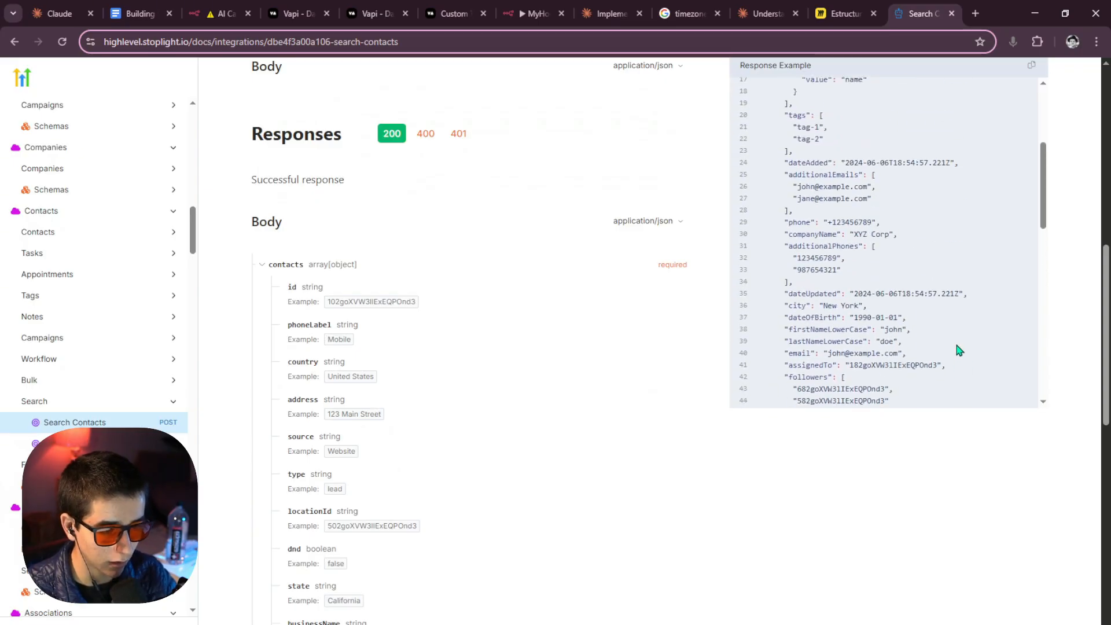
scroll(956, 344, down, 5)
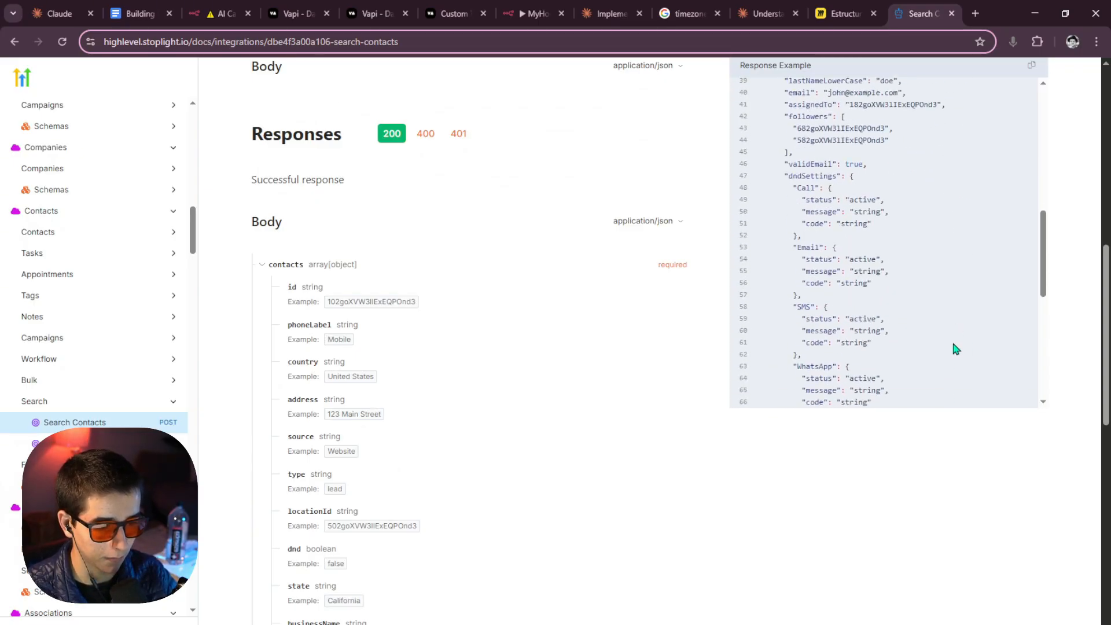
scroll(955, 347, up, 12)
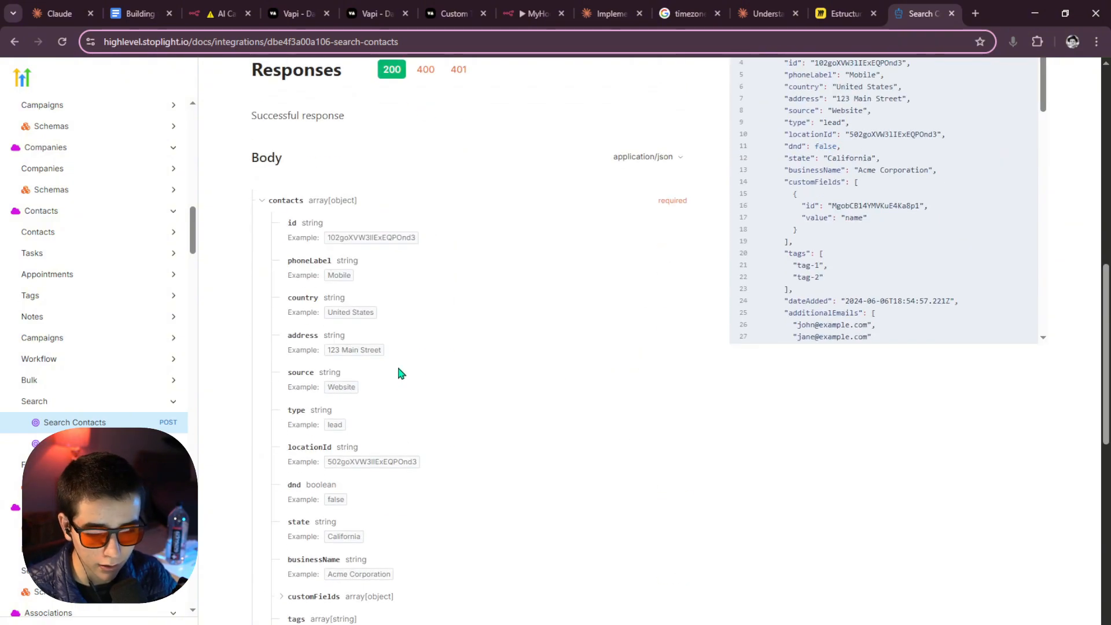
scroll(397, 363, down, 7)
scroll(347, 359, up, 8)
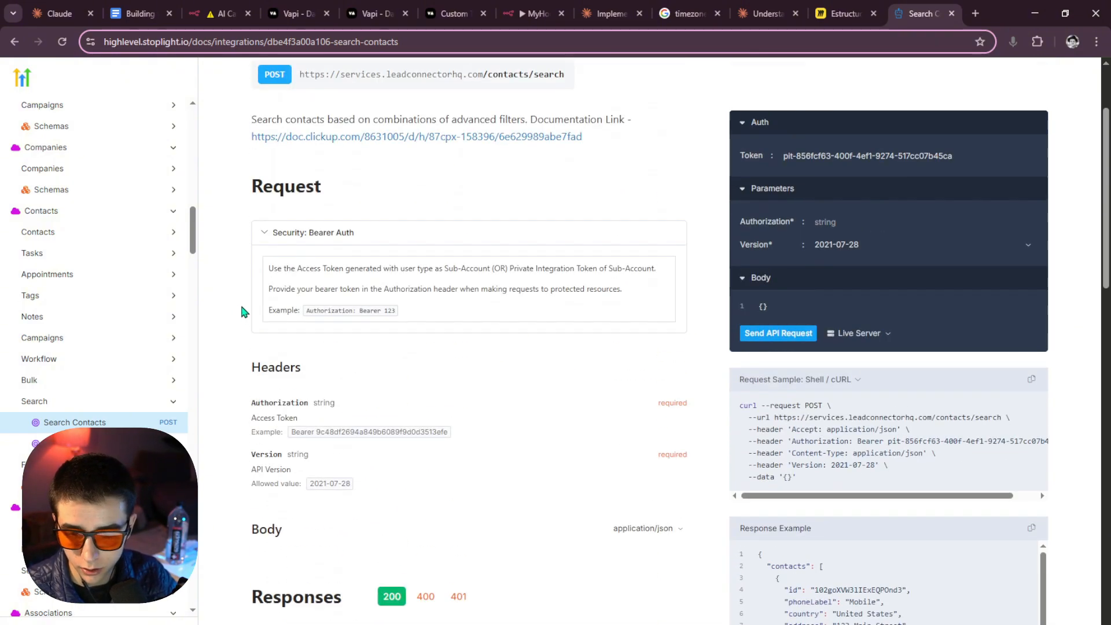
scroll(238, 342, up, 3)
scroll(243, 342, down, 6)
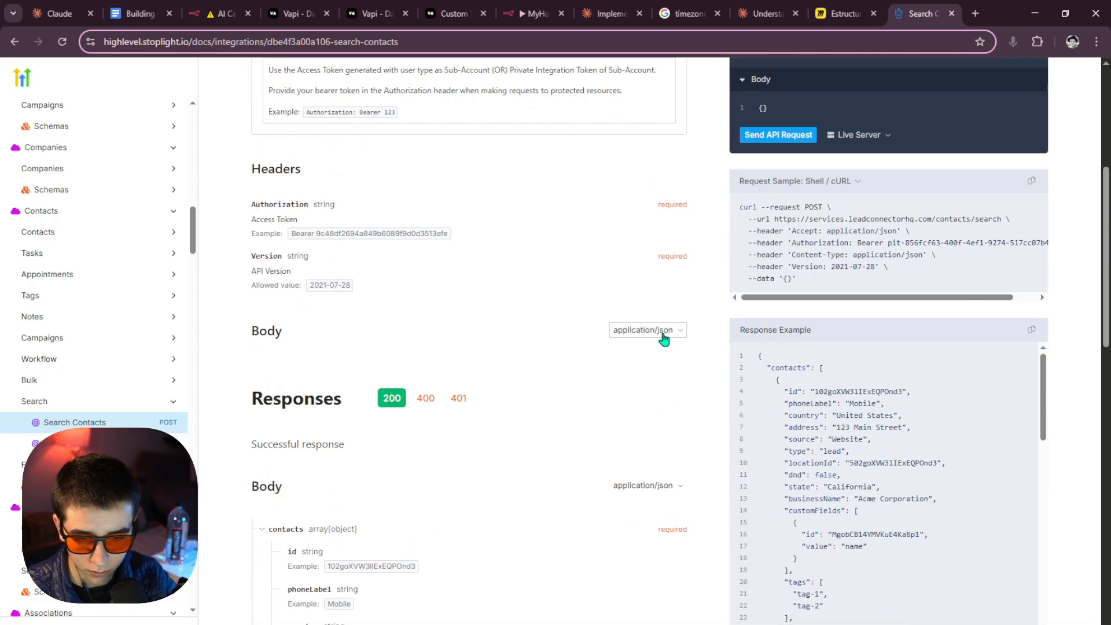
click(280, 342)
scroll(332, 315, up, 3)
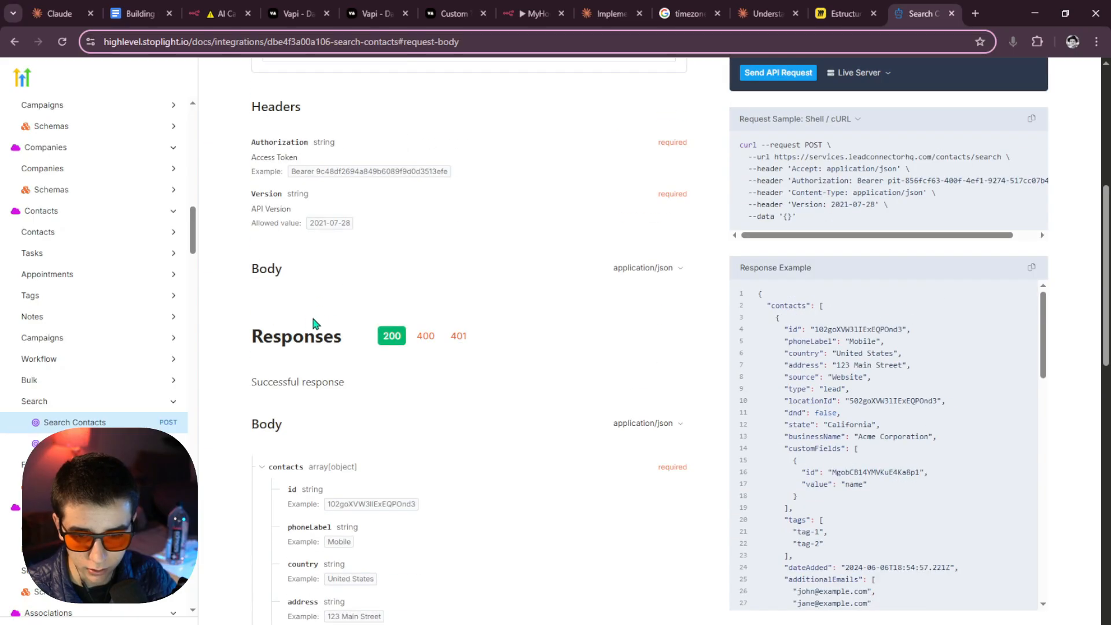
scroll(362, 325, down, 10)
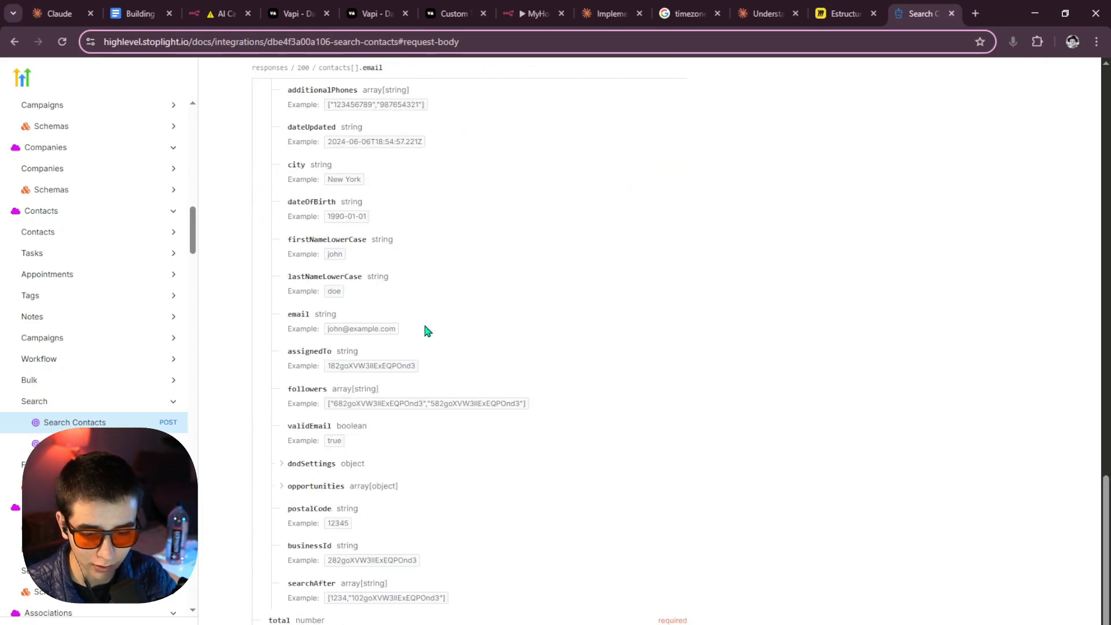
scroll(428, 325, up, 15)
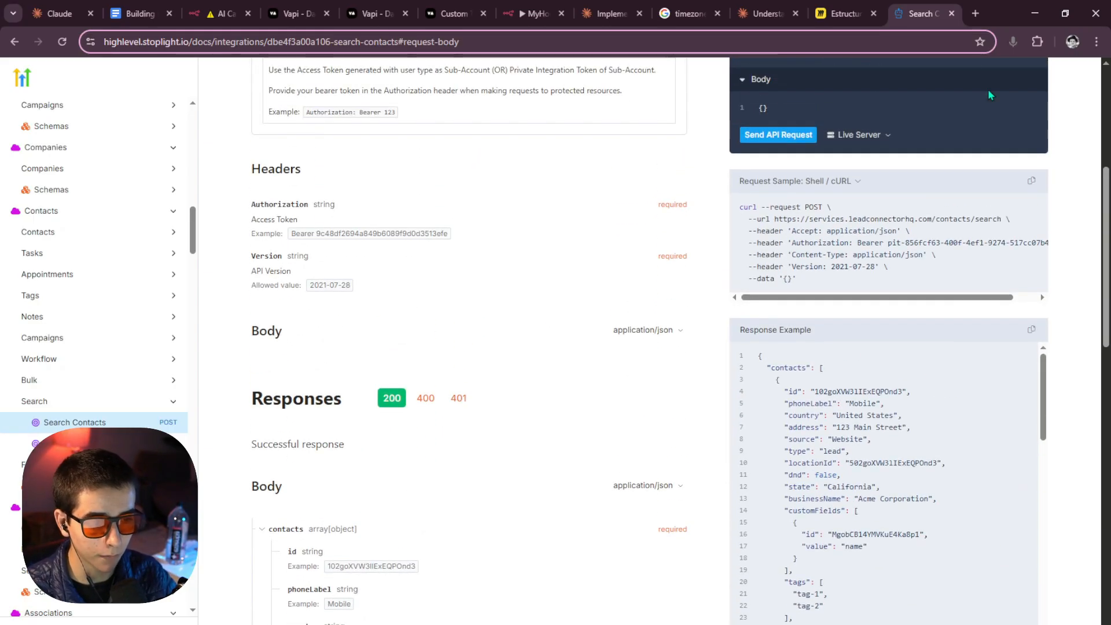
click(220, 13)
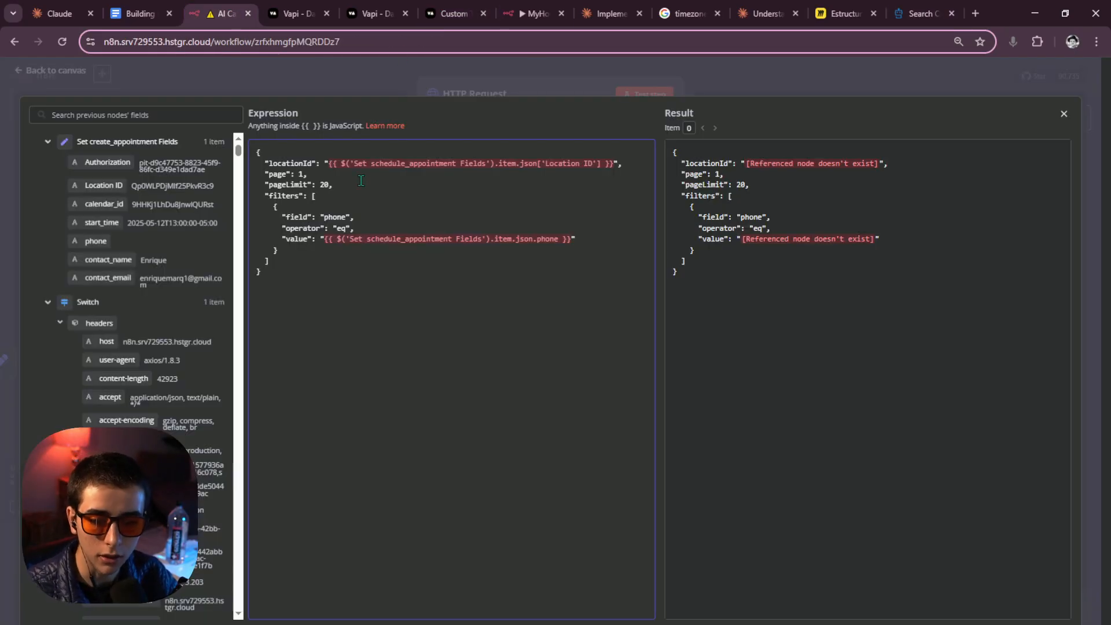
drag(259, 153, 264, 273)
click(288, 252)
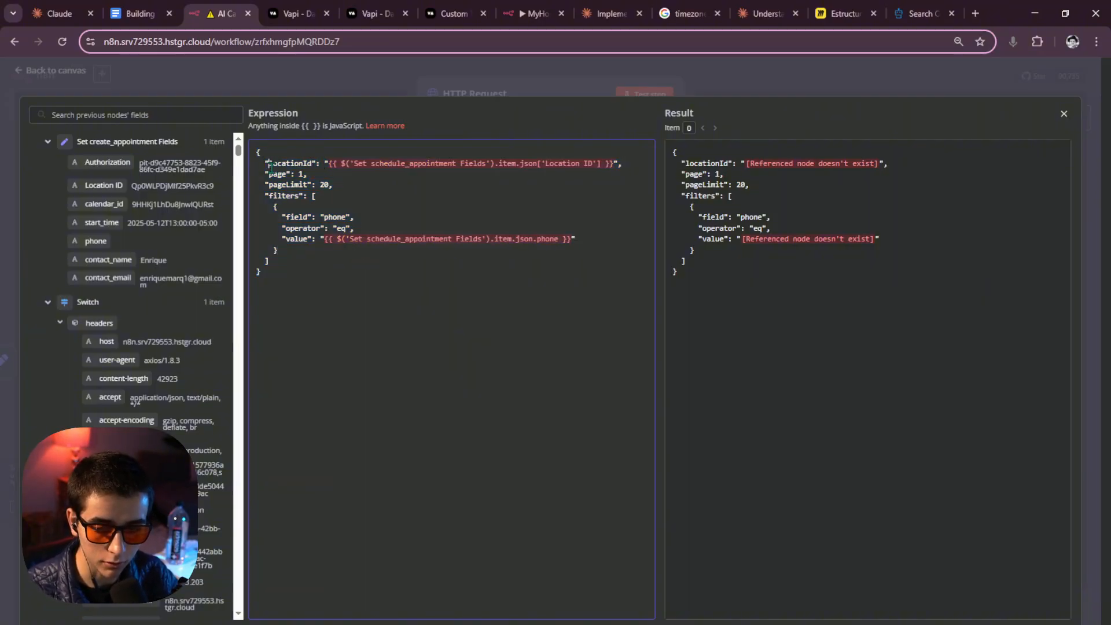
click(541, 93)
click(758, 237)
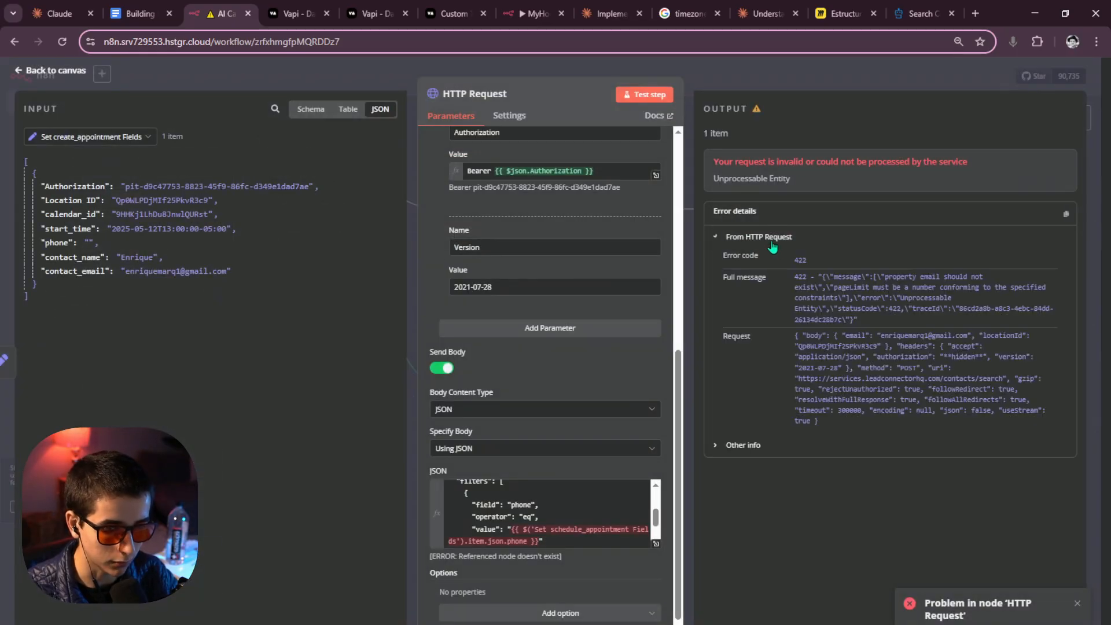
drag(879, 278, 1006, 290)
click(835, 297)
click(880, 306)
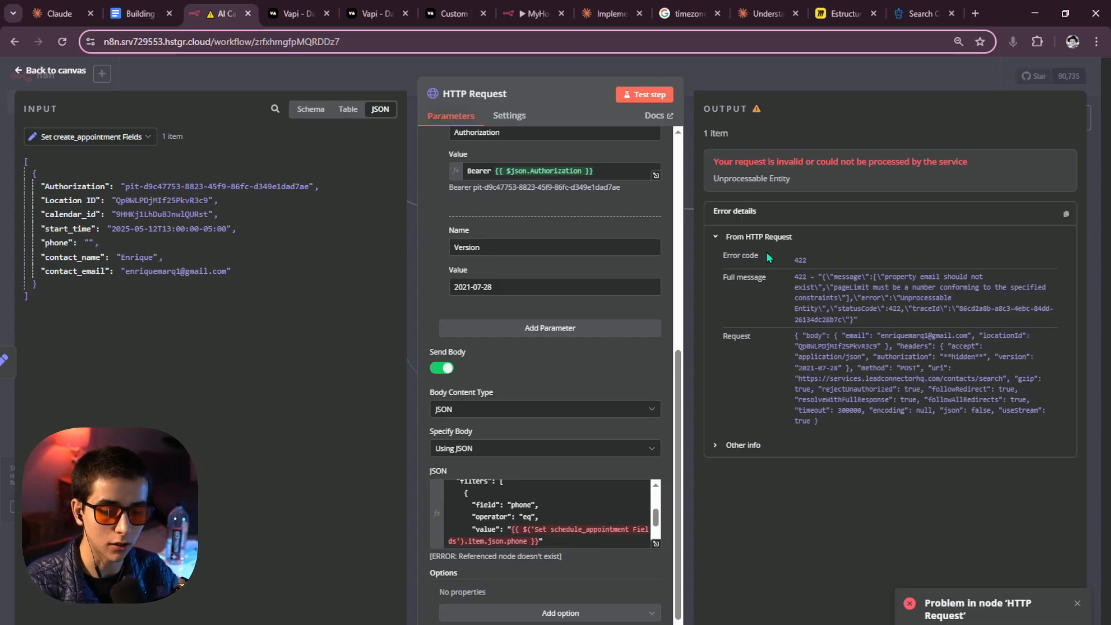
click(656, 545)
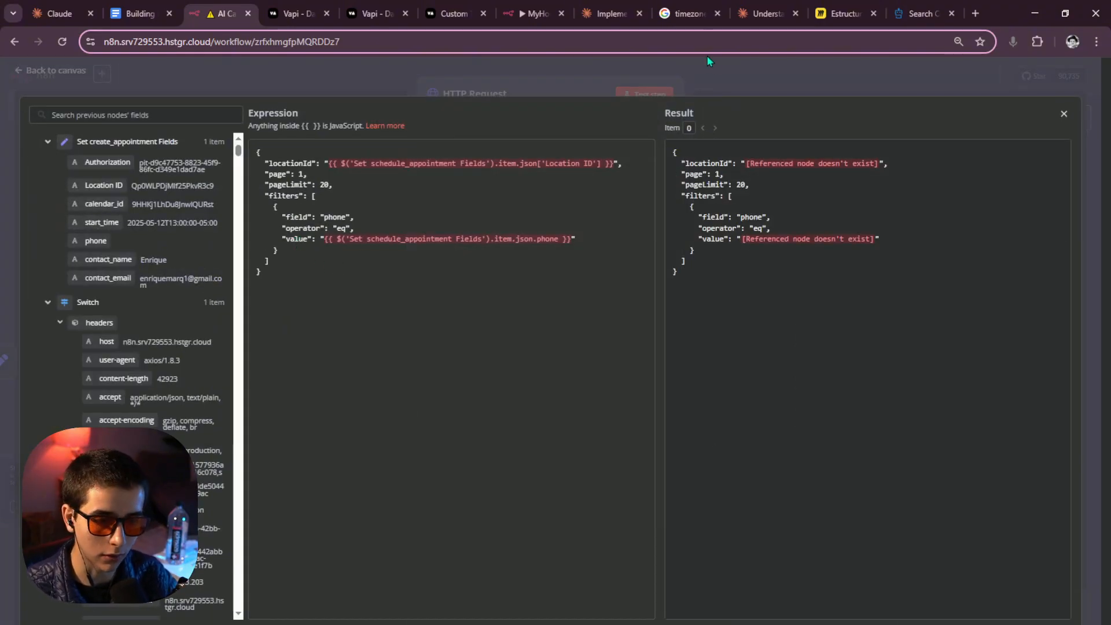
Review the error details and the body's locationId, pageLimit and filters in the expression editor.
click(816, 80)
drag(841, 417, 750, 250)
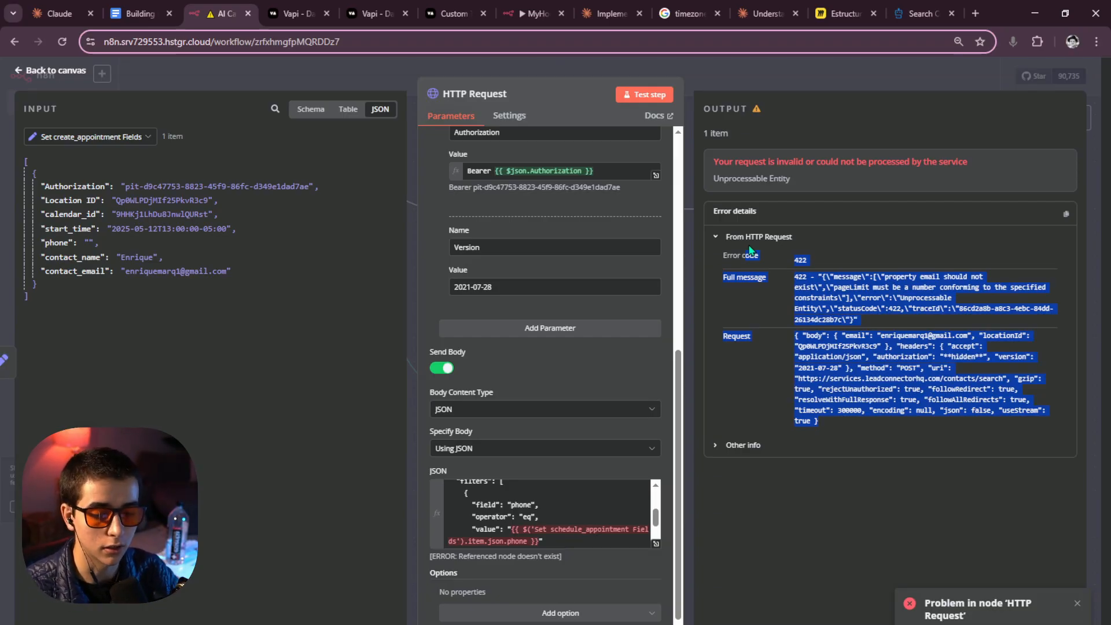
click(656, 544)
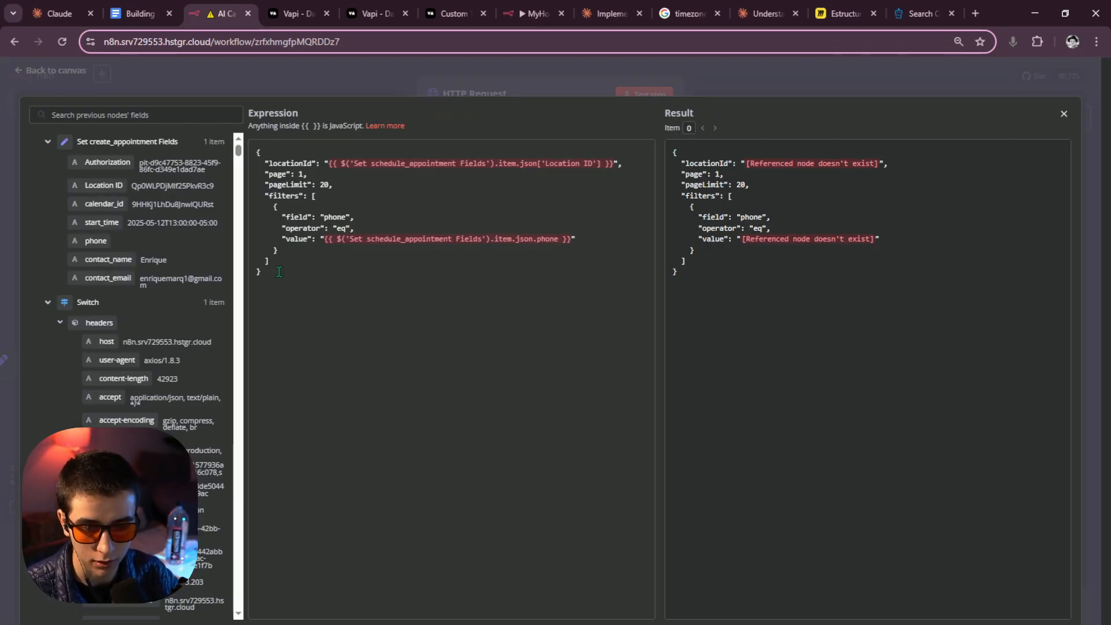
click(279, 272)
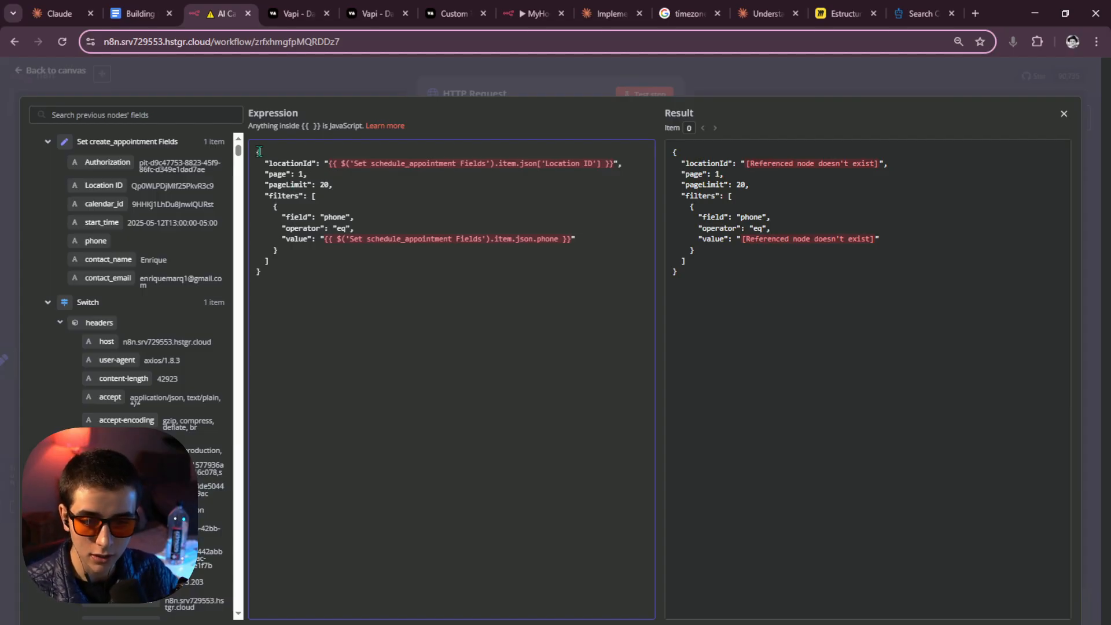
mouse_move(265, 165)
mouse_down()
mouse_move(314, 167)
mouse_move(277, 159)
mouse_up()
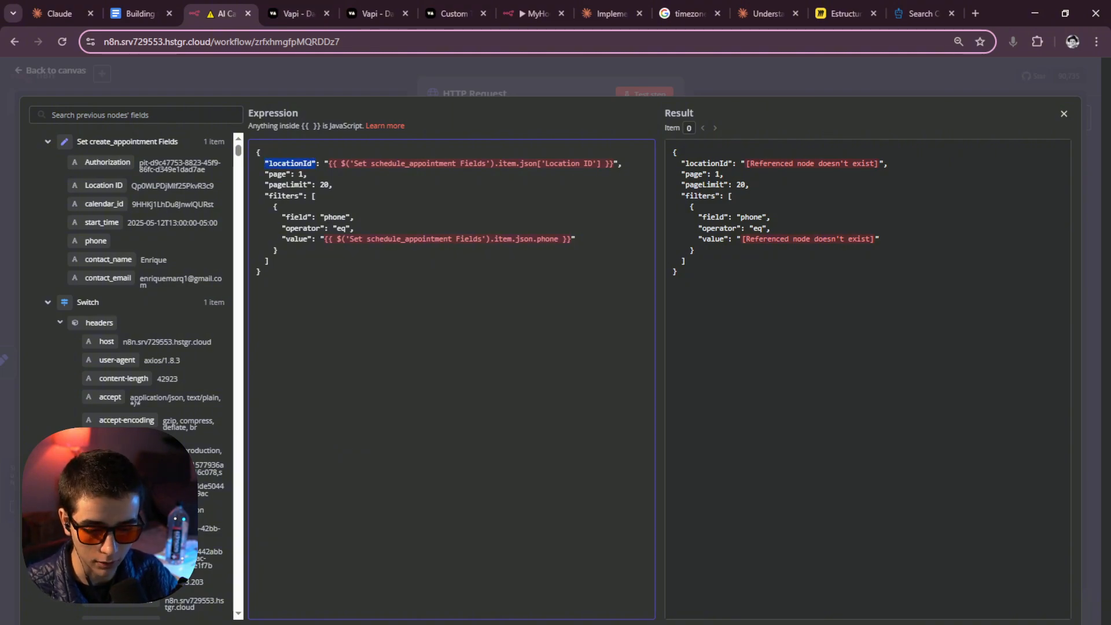
click(473, 594)
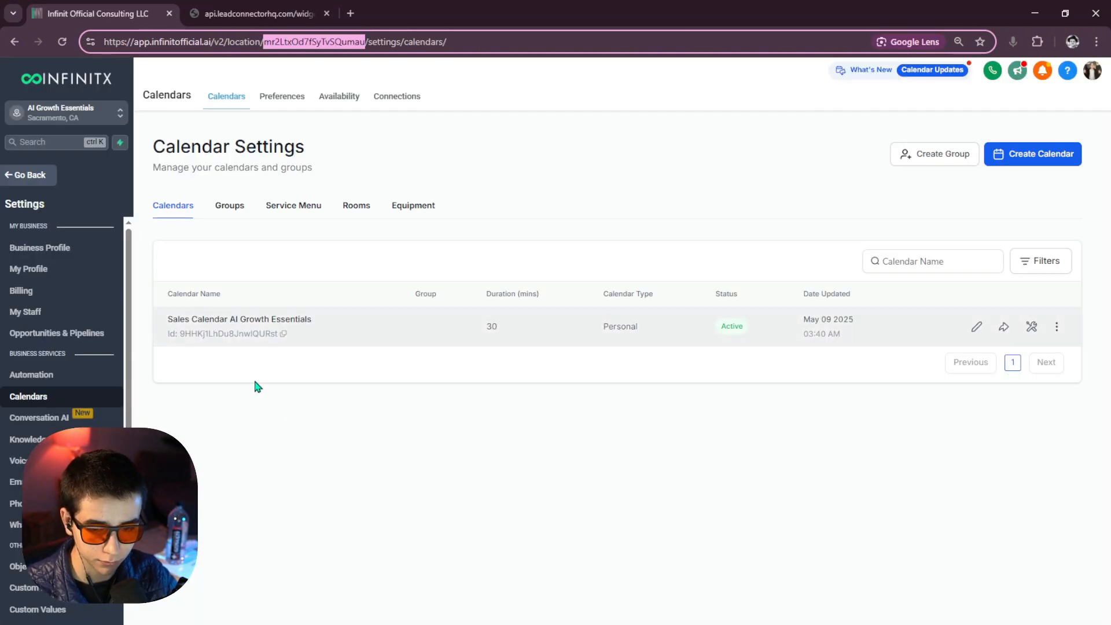
click(401, 624)
click(327, 593)
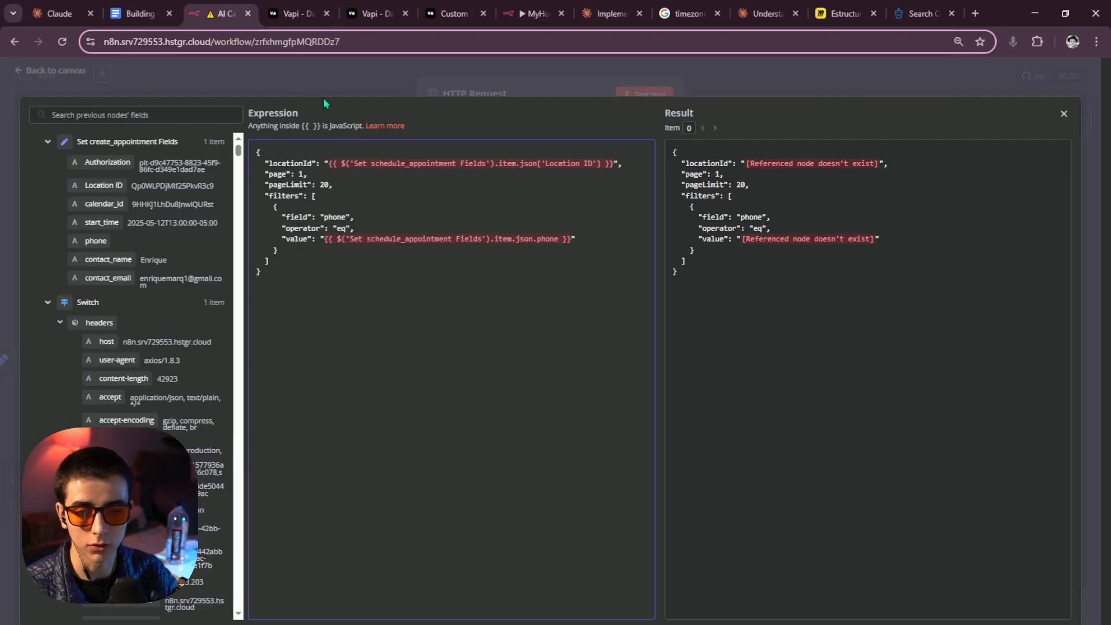
double_click(281, 189)
click(336, 190)
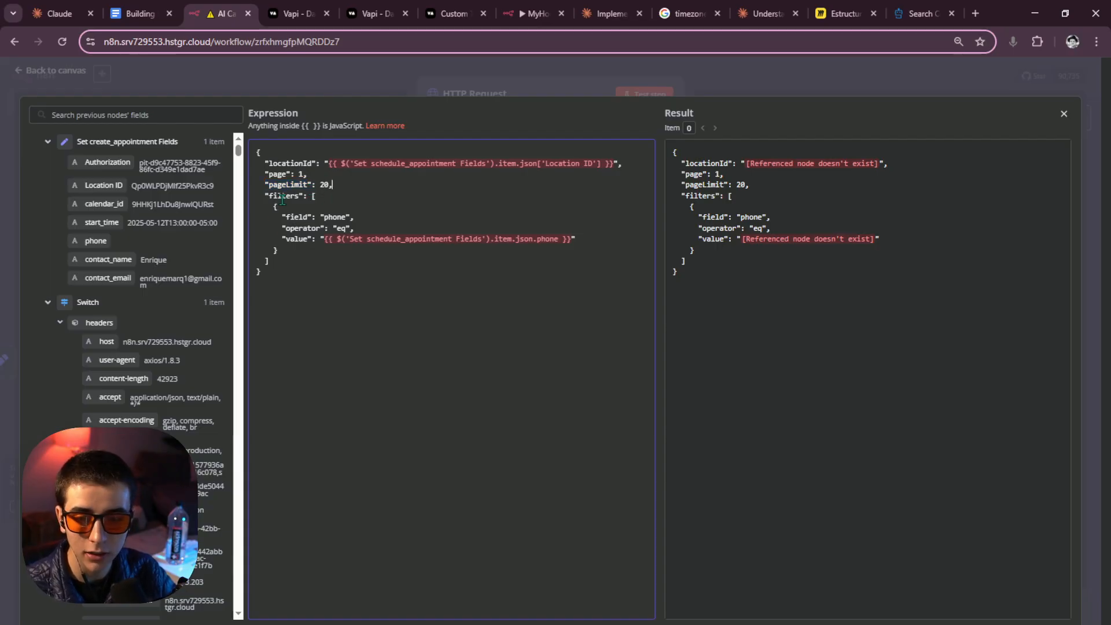
drag(323, 198, 277, 250)
click(281, 267)
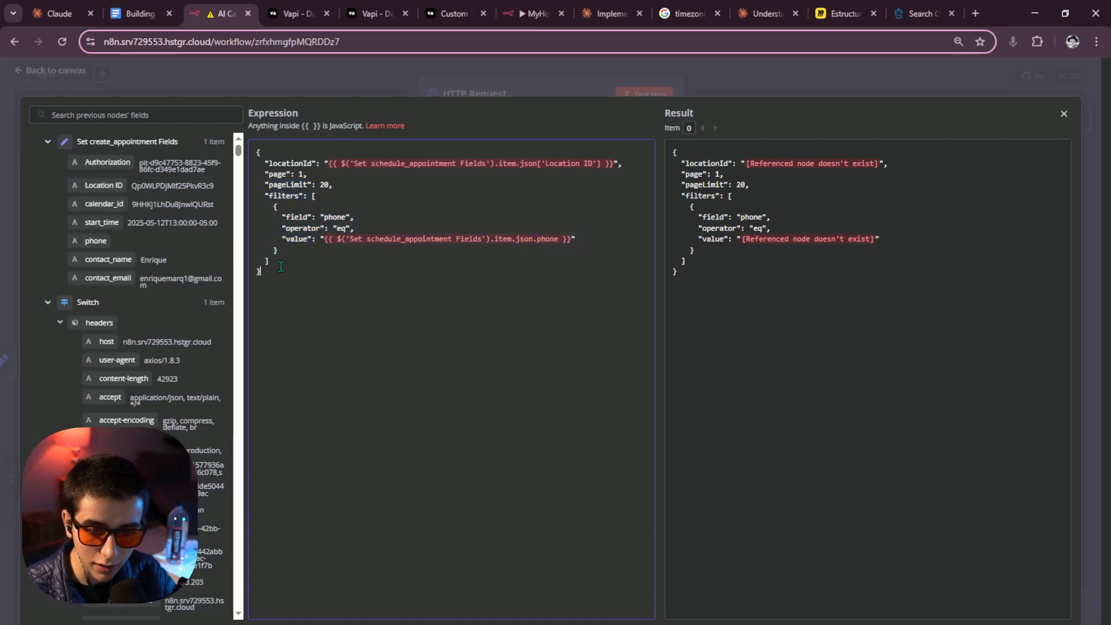
Replace the filter's old phone-based value with the contact_email field.
click(322, 241)
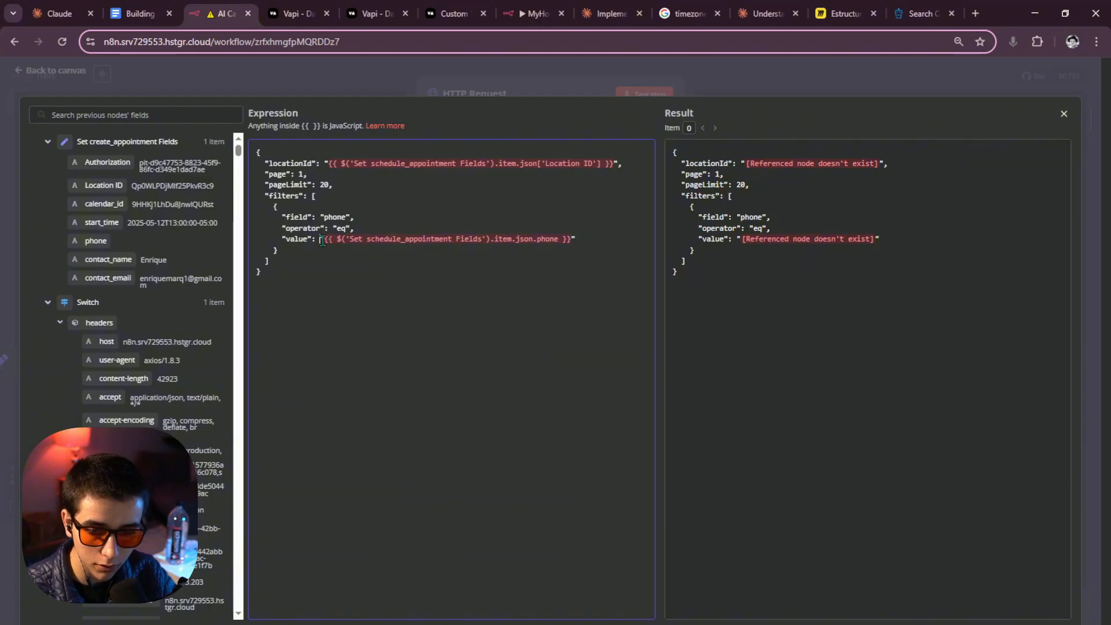
drag(325, 246, 571, 245)
click(568, 246)
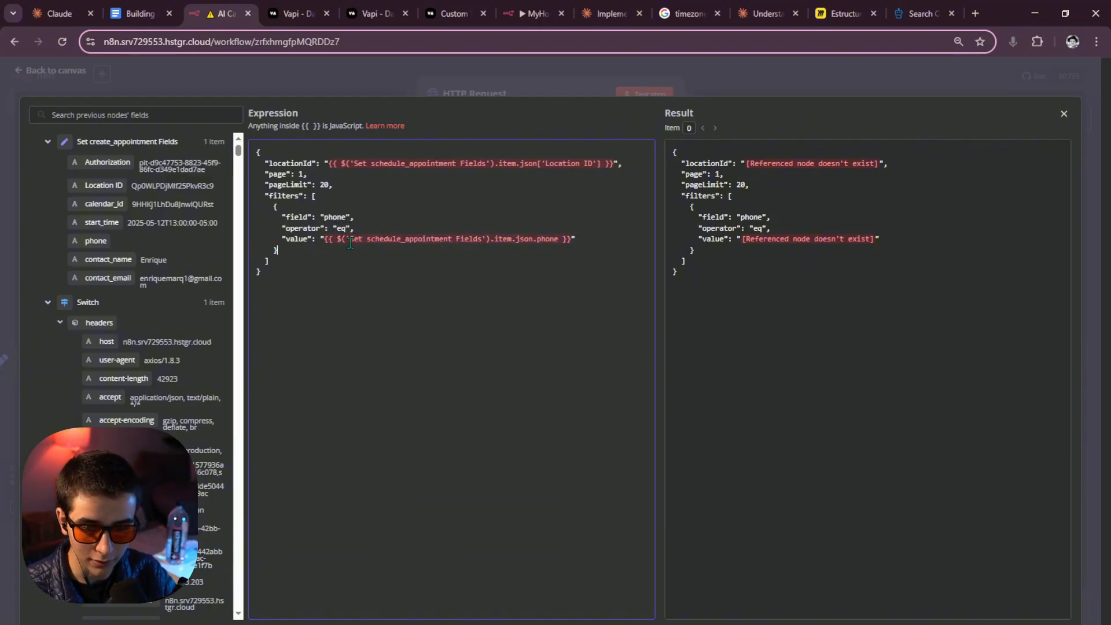
drag(325, 240, 564, 242)
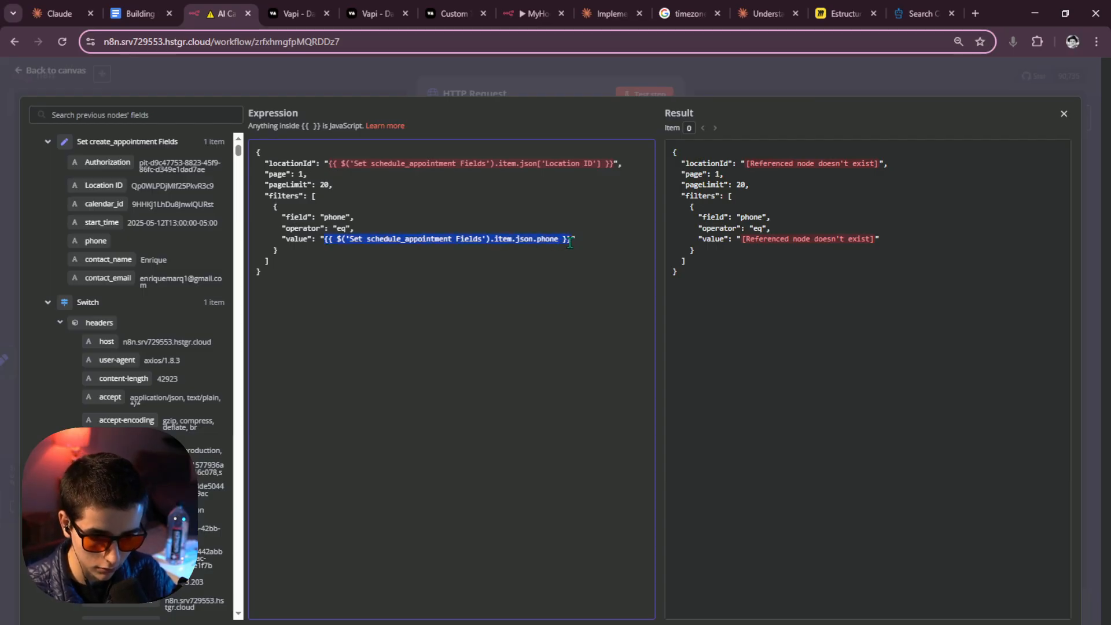
key(BackSpace)
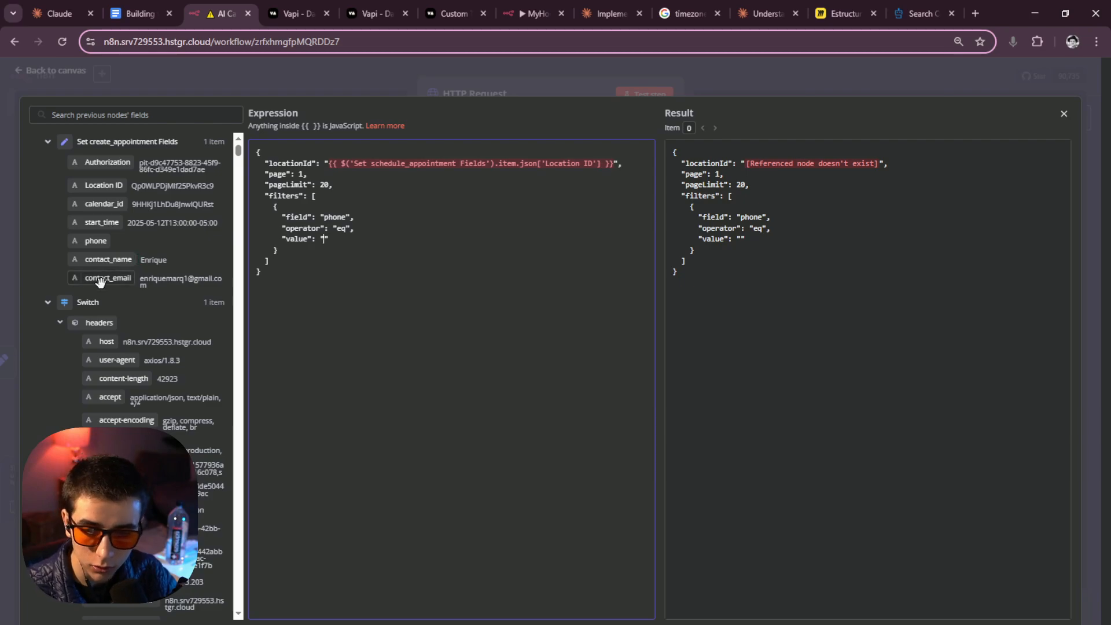
drag(110, 280, 328, 241)
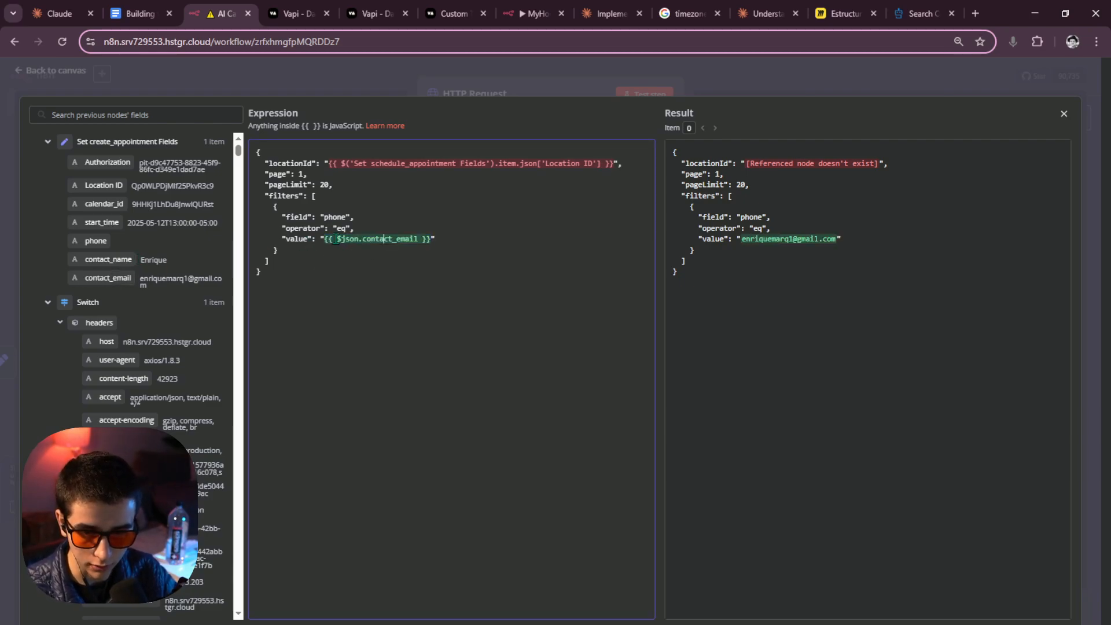
click(342, 240)
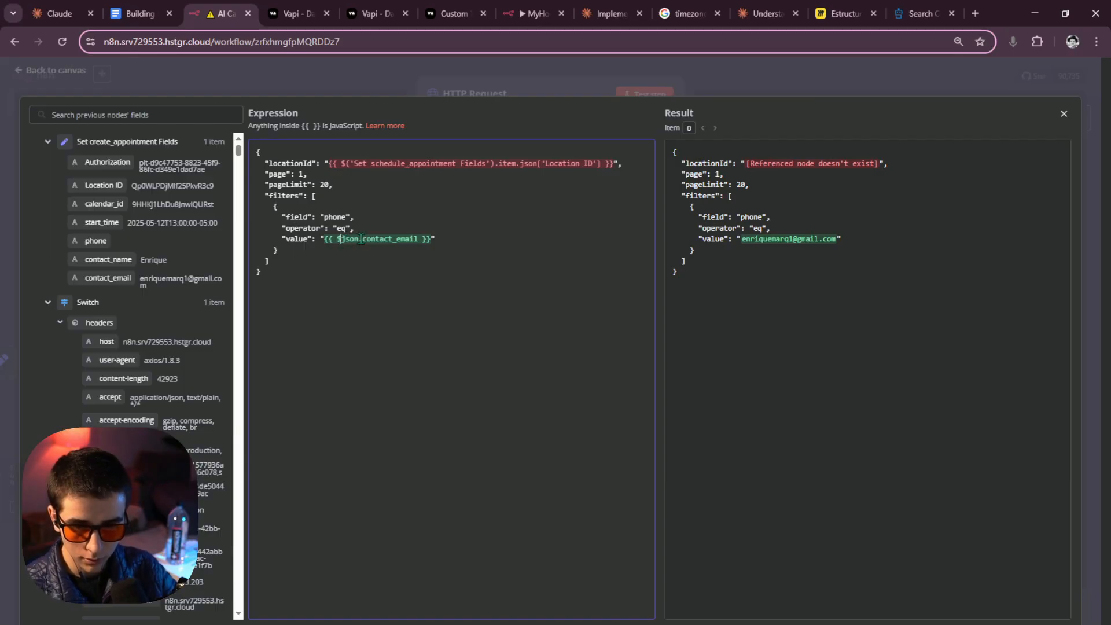
Set locationId to $('Set create_appointment Fields').item.json['Location ID'].
drag(331, 164, 611, 166)
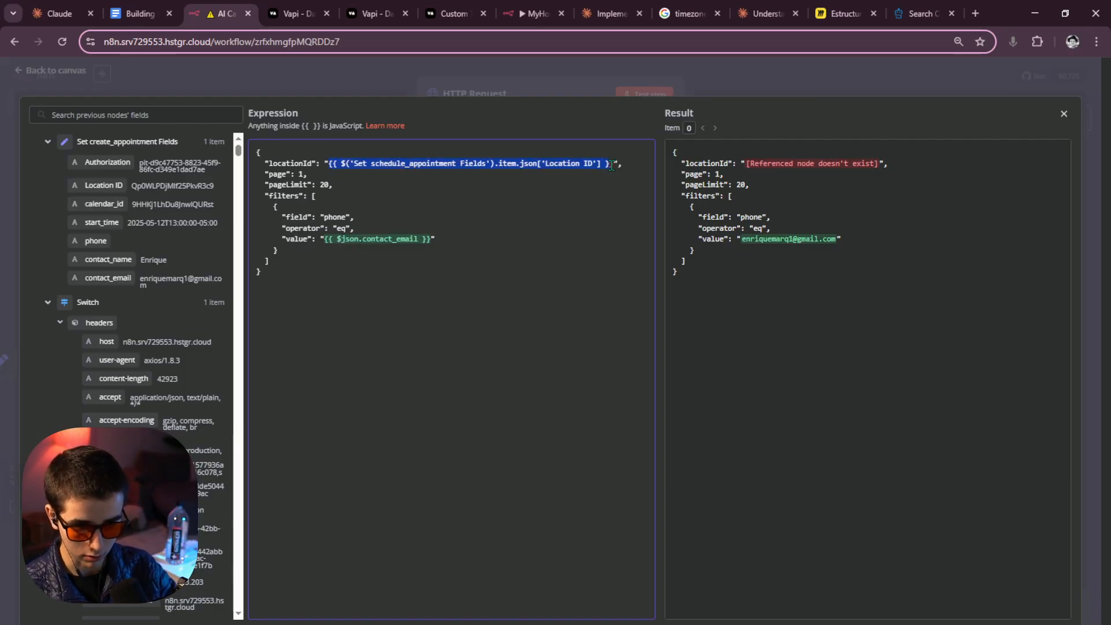
key(BackSpace)
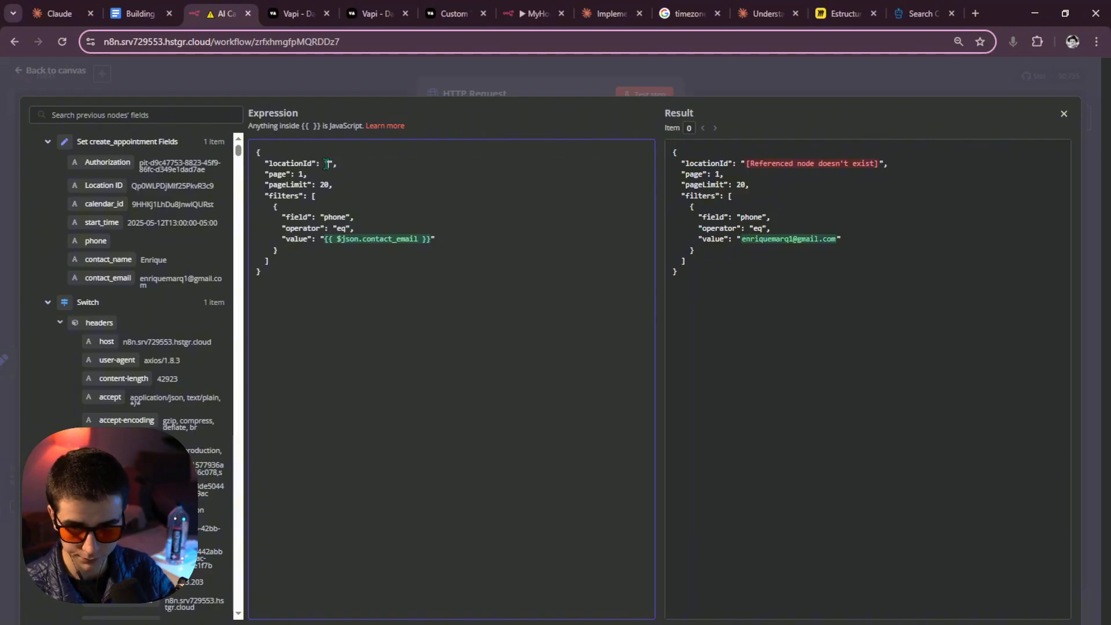
drag(101, 186, 329, 164)
click(348, 165)
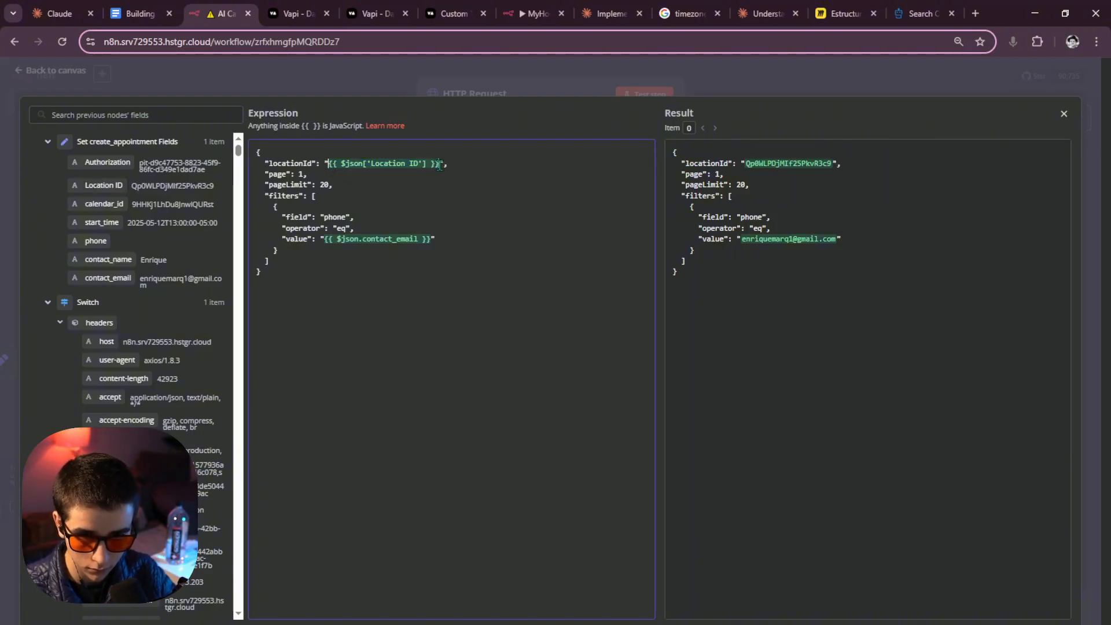
text(()
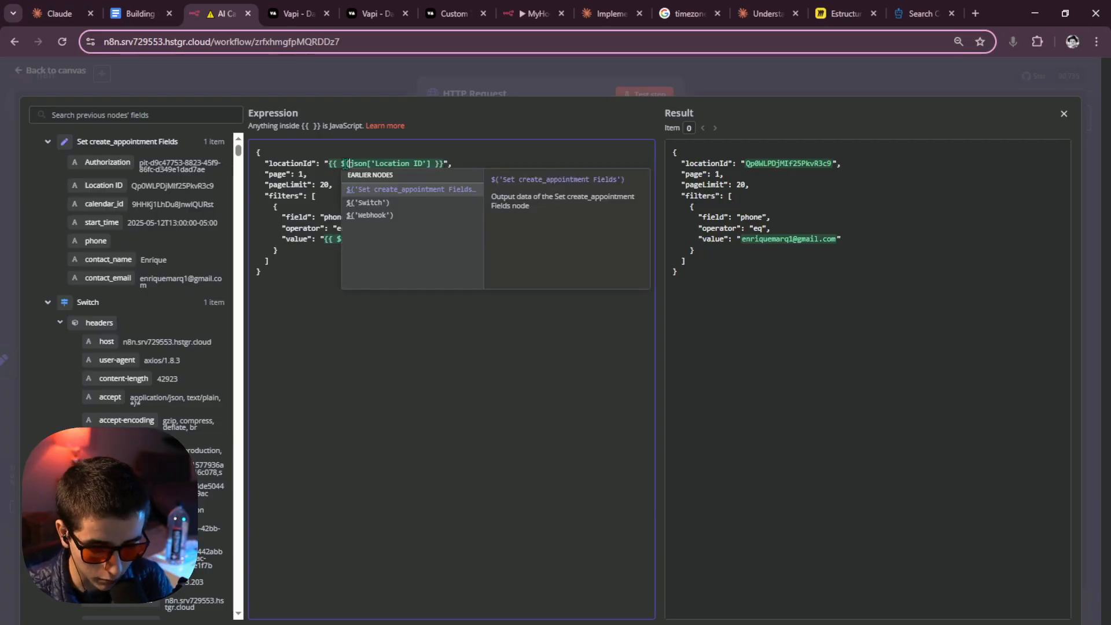
key(Return)
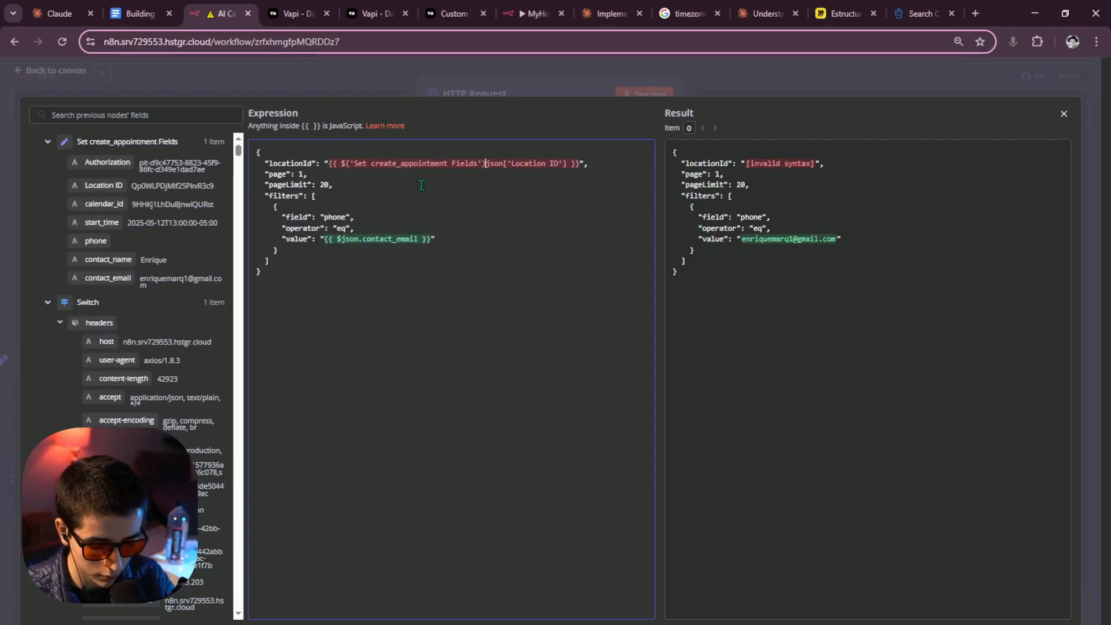
text(.item.)
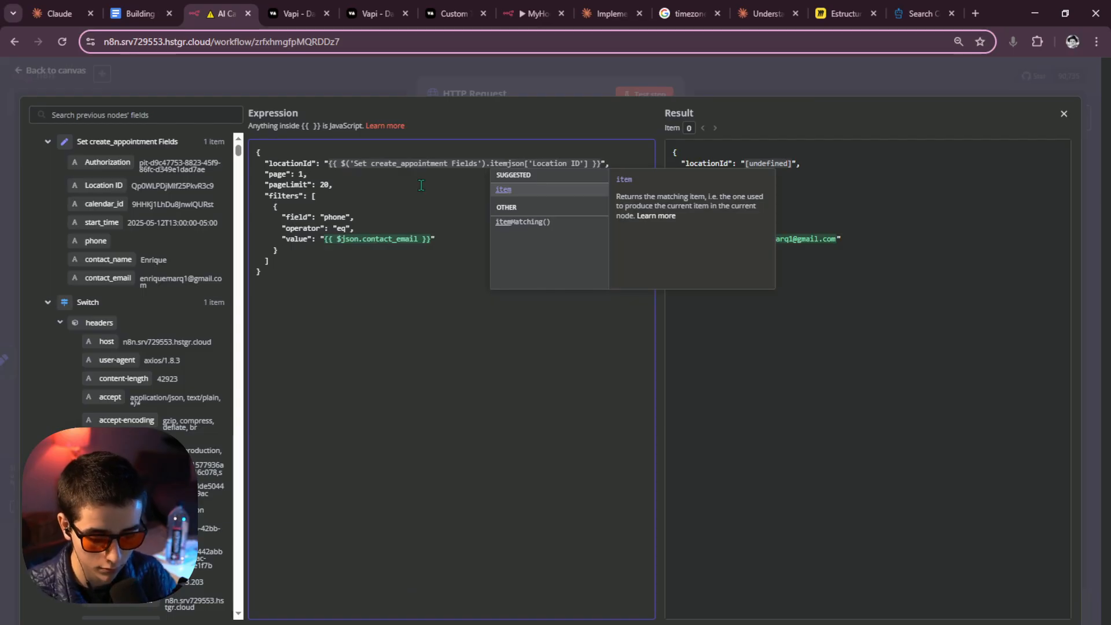
click(432, 194)
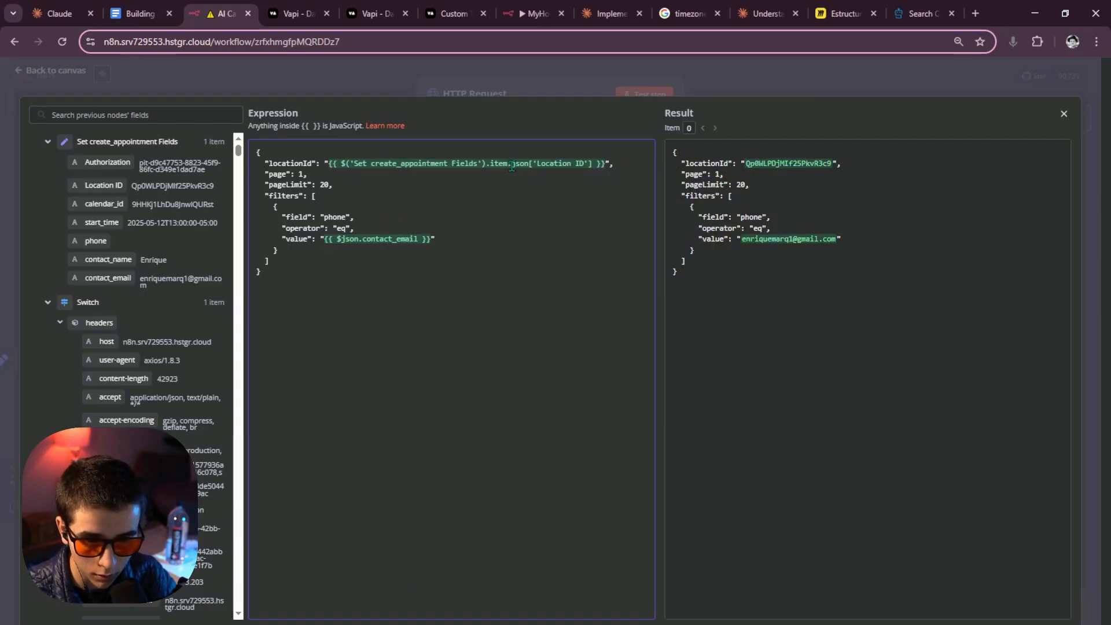
Point the email value expression at the Set create_appointment Fields node as well.
drag(511, 167, 345, 167)
key(ctrl+c)
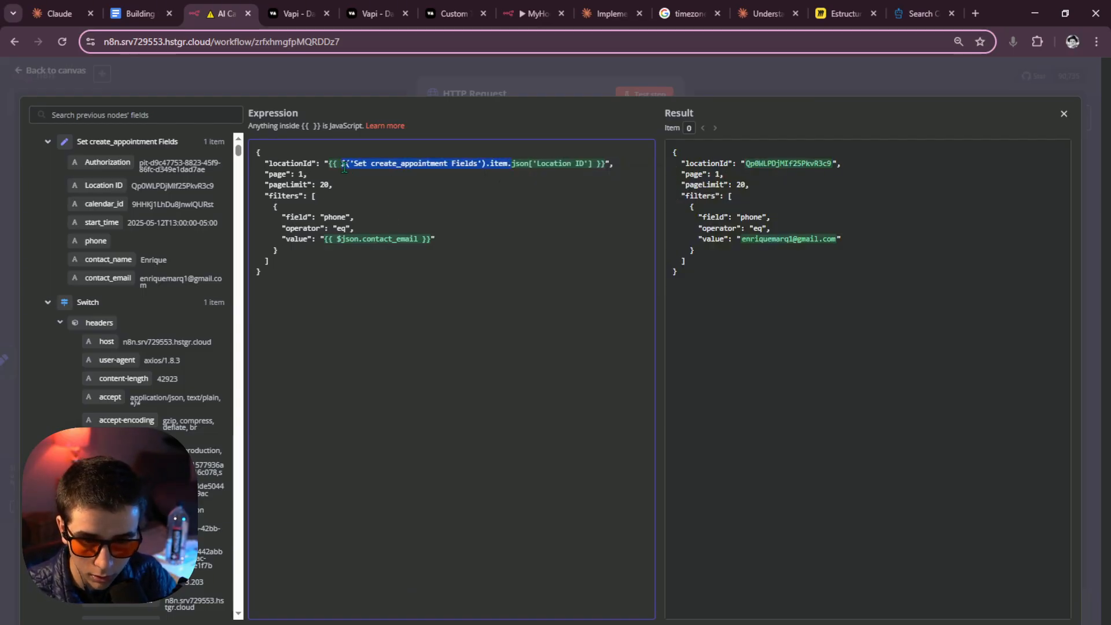
click(342, 240)
key(ctrl+v)
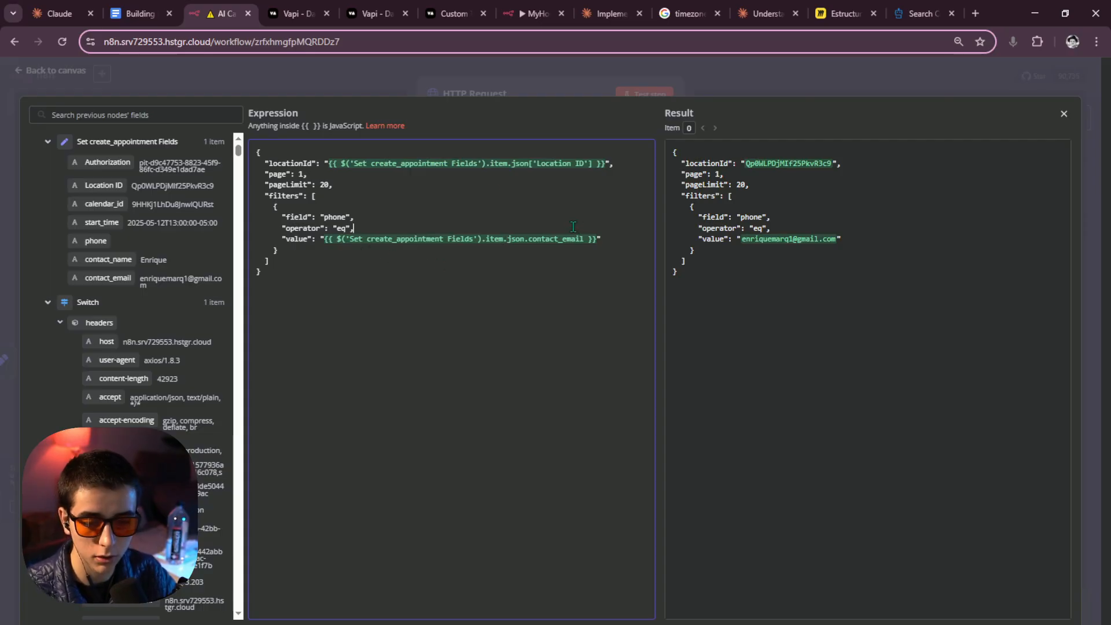
drag(347, 217, 323, 219)
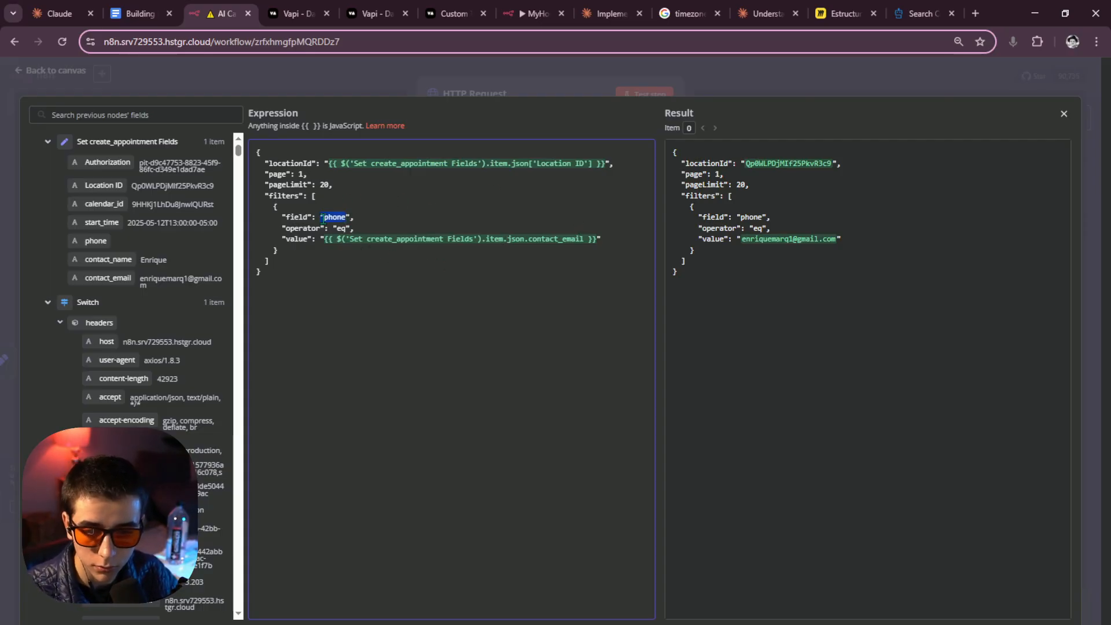
Change the filter field to email, confirm it in the docs, and return to the AI Call Webhook workflow.
text(email)
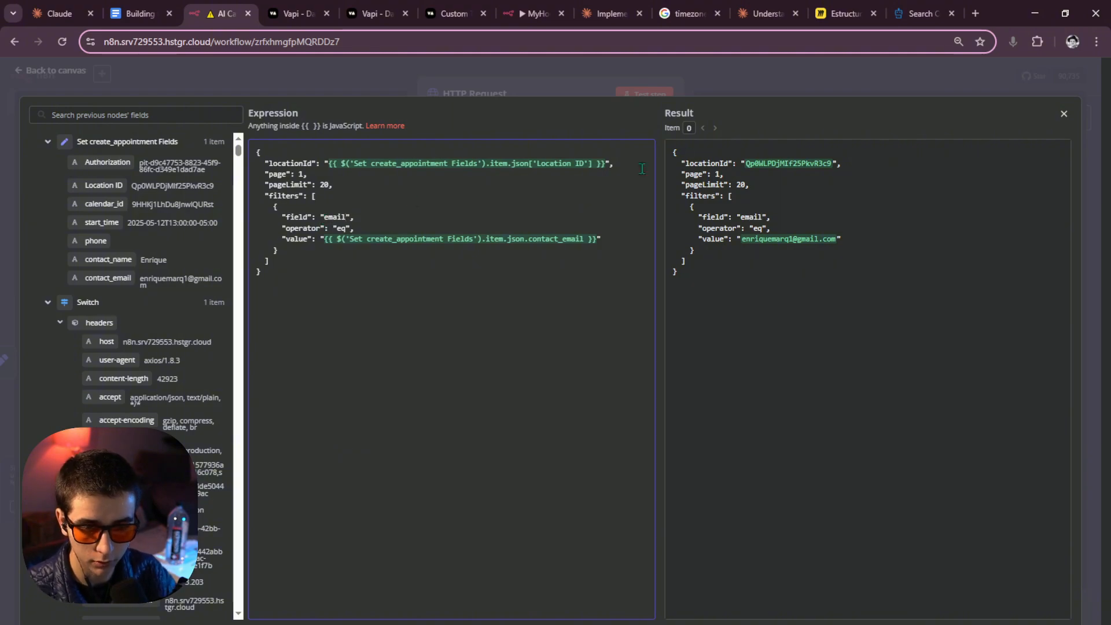
click(811, 97)
click(920, 13)
scroll(405, 364, down, 10)
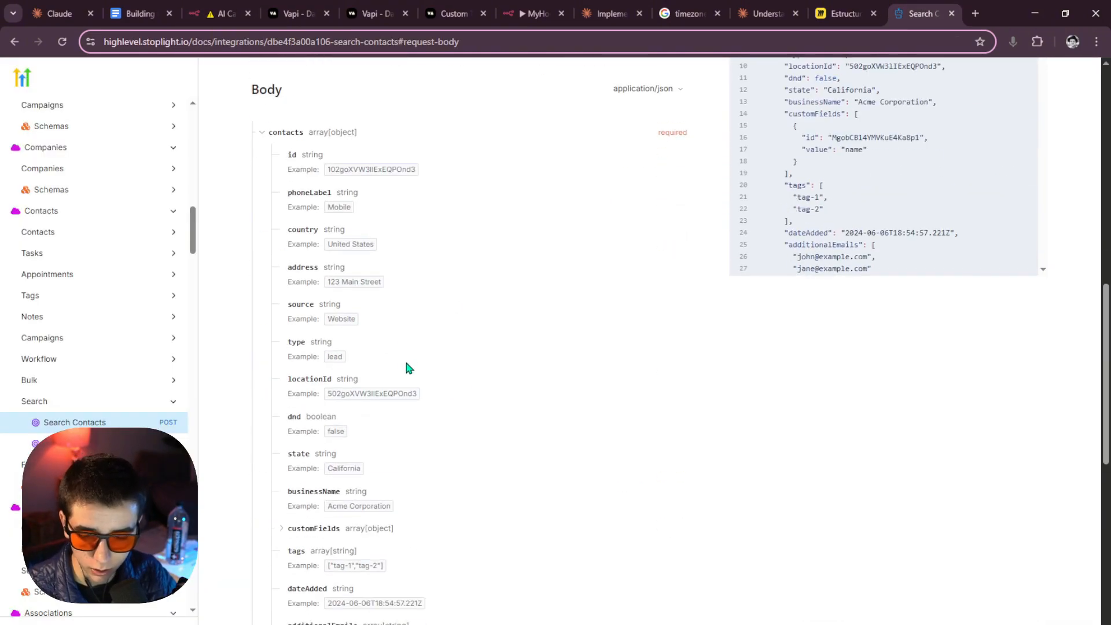
drag(312, 314, 286, 313)
click(370, 304)
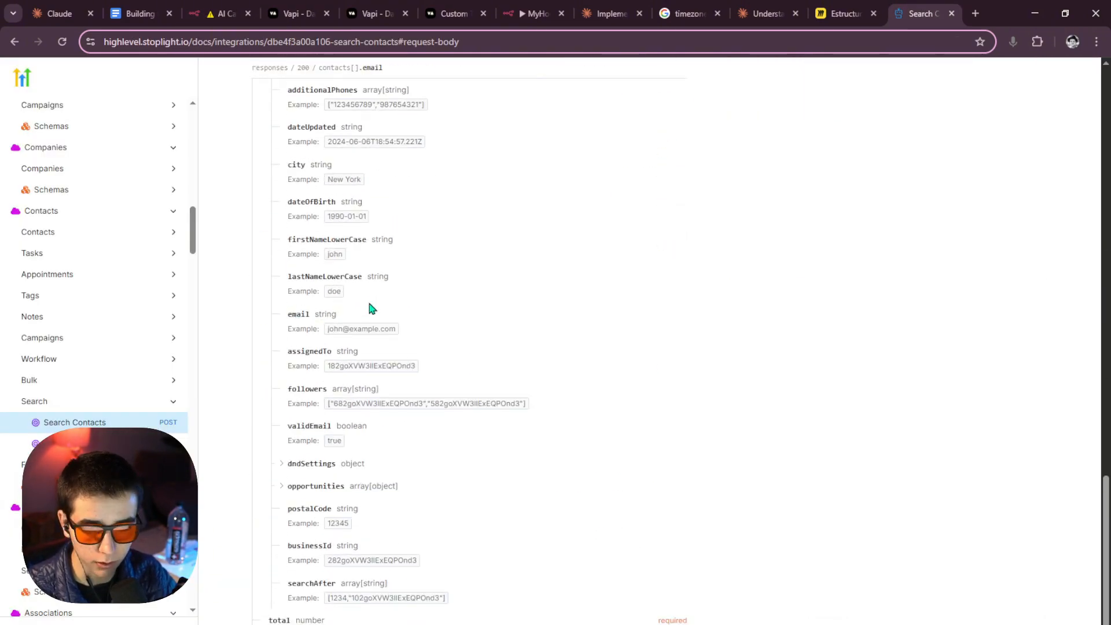
click(533, 13)
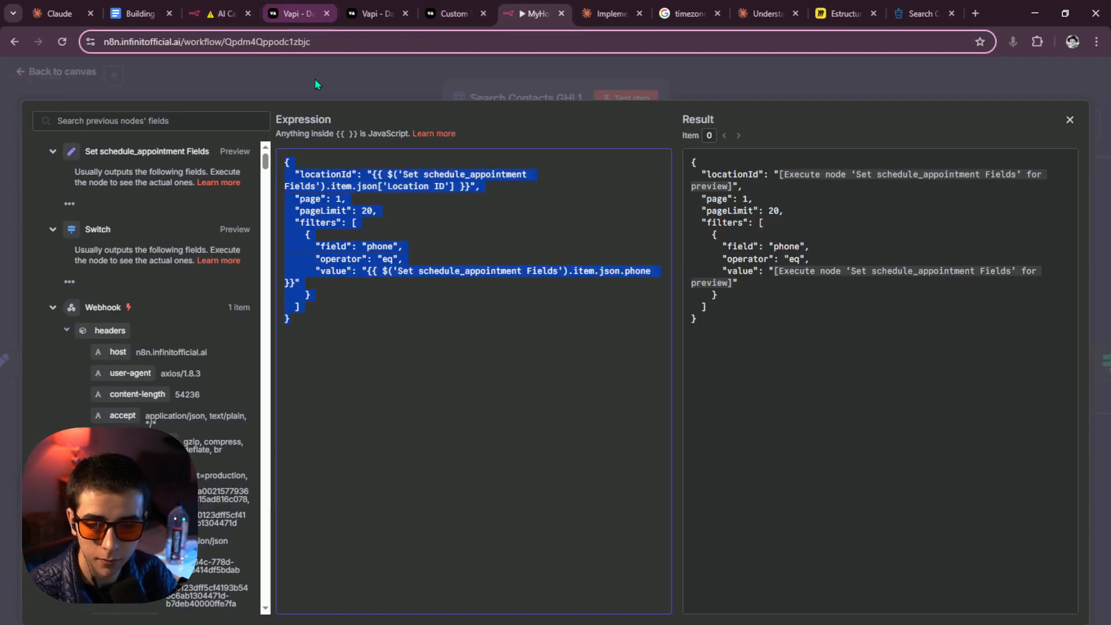
click(627, 99)
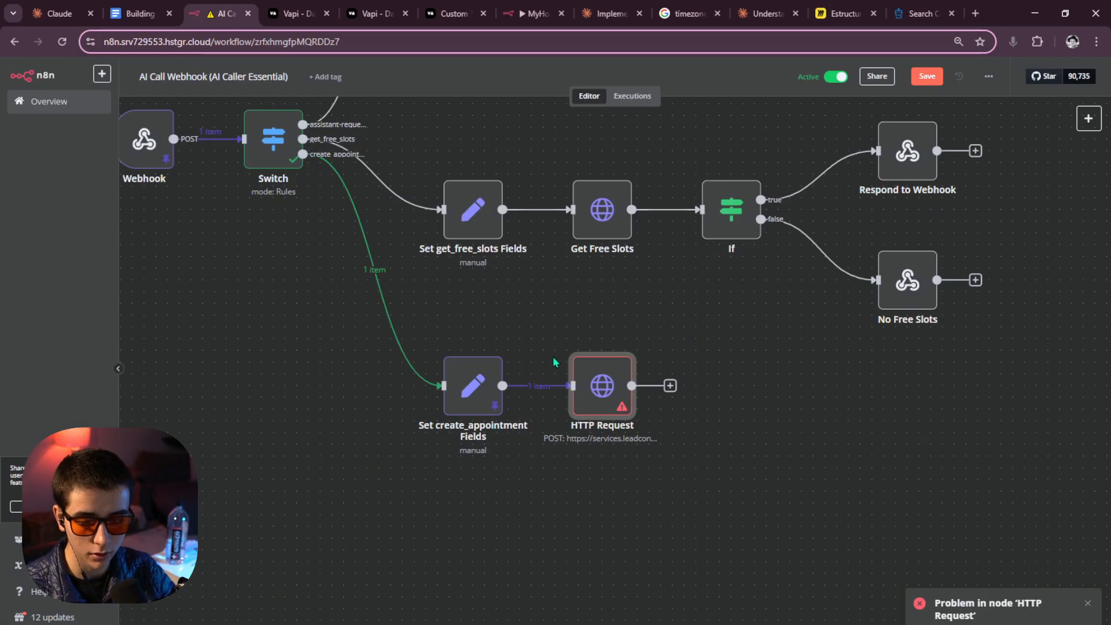
Rerun the HTTP Request node and confirm it returns an empty contacts list with total 0.
click(577, 341)
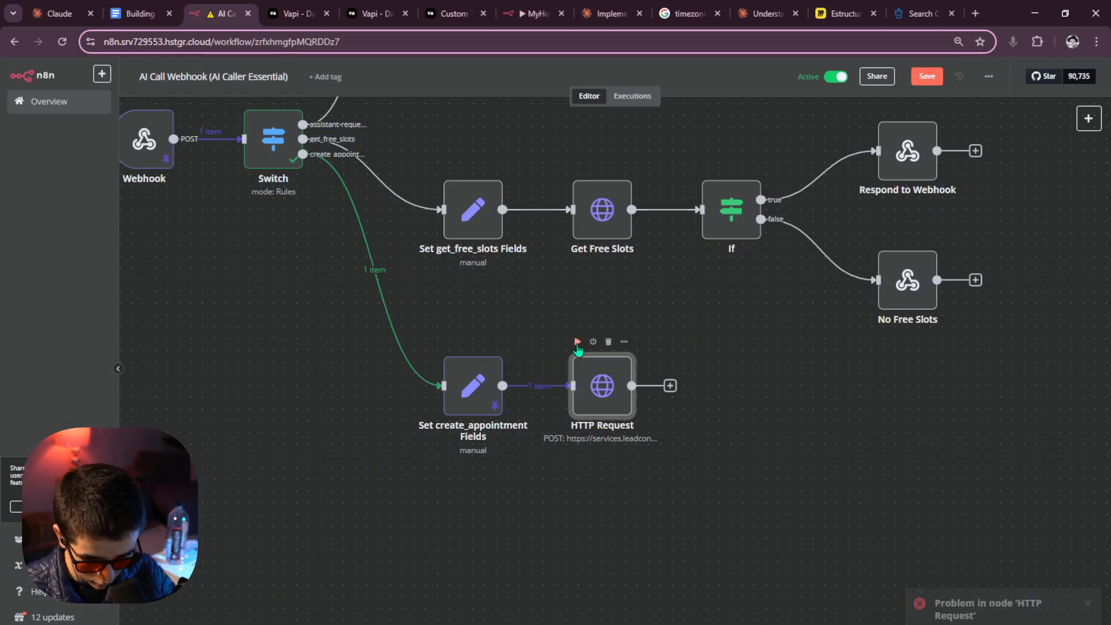
double_click(586, 384)
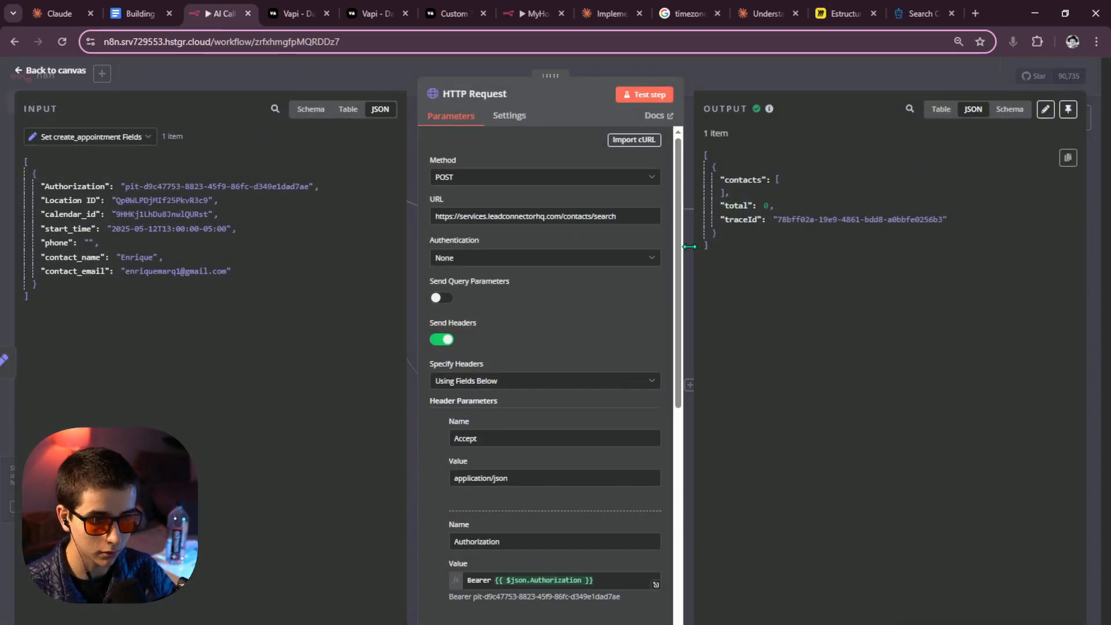
scroll(611, 365, down, 5)
scroll(610, 359, down, 2)
scroll(550, 486, down, 1)
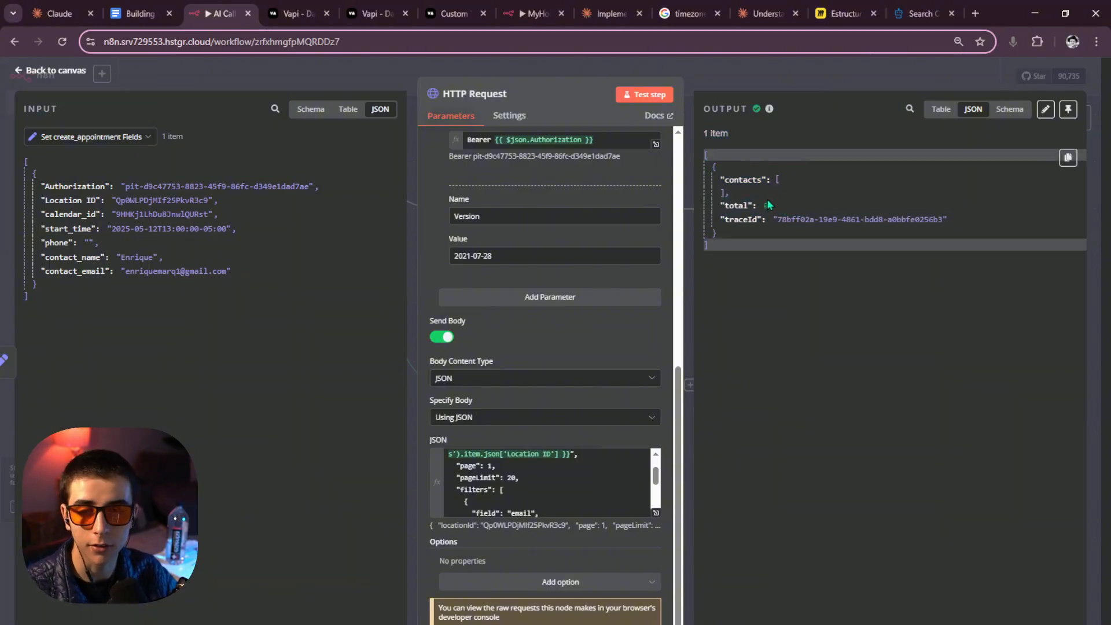
click(658, 514)
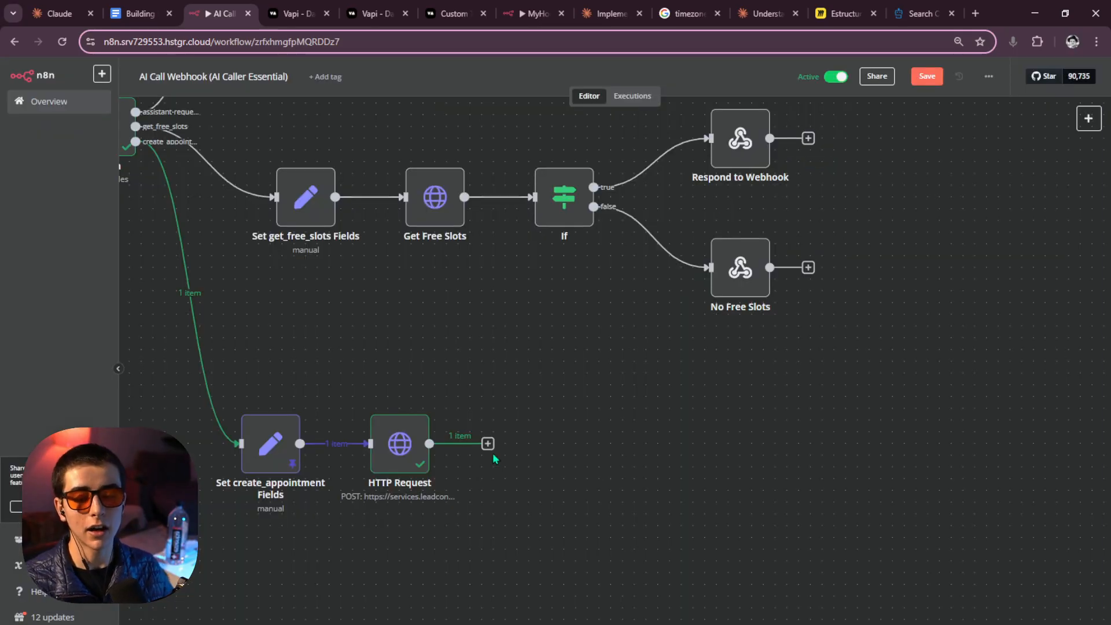
Add an If node after the HTTP Request node.
click(488, 444)
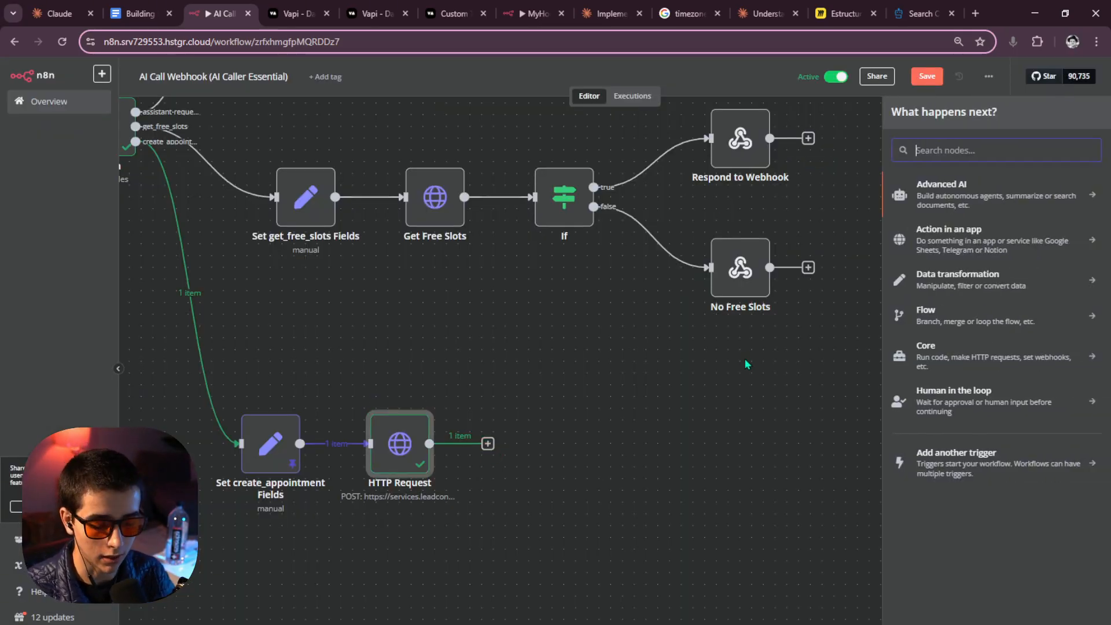
text(if)
click(997, 200)
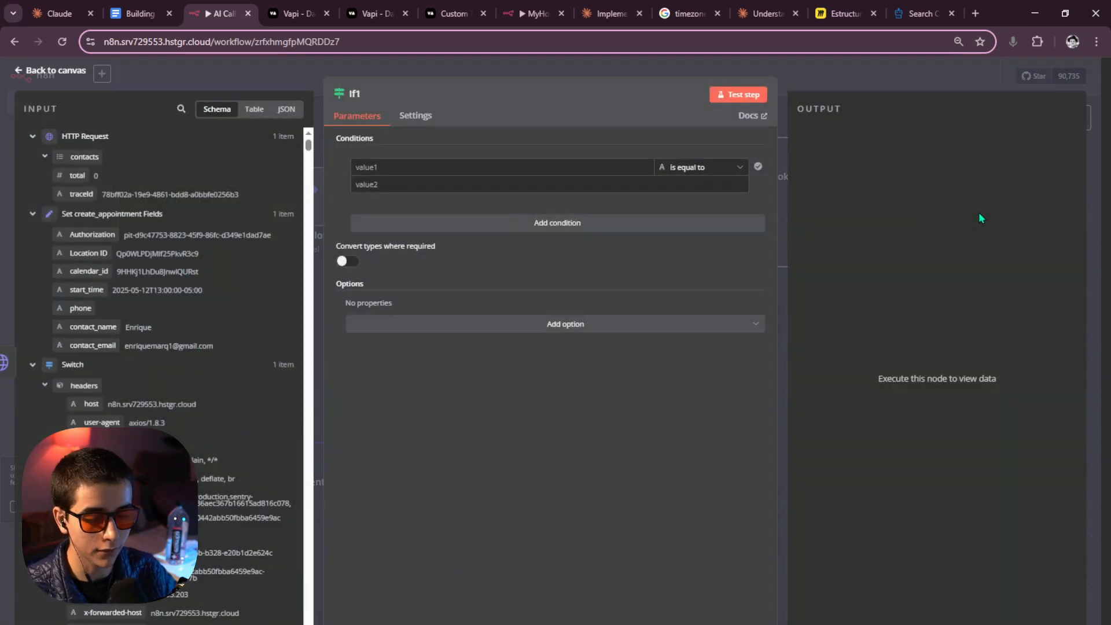
click(660, 65)
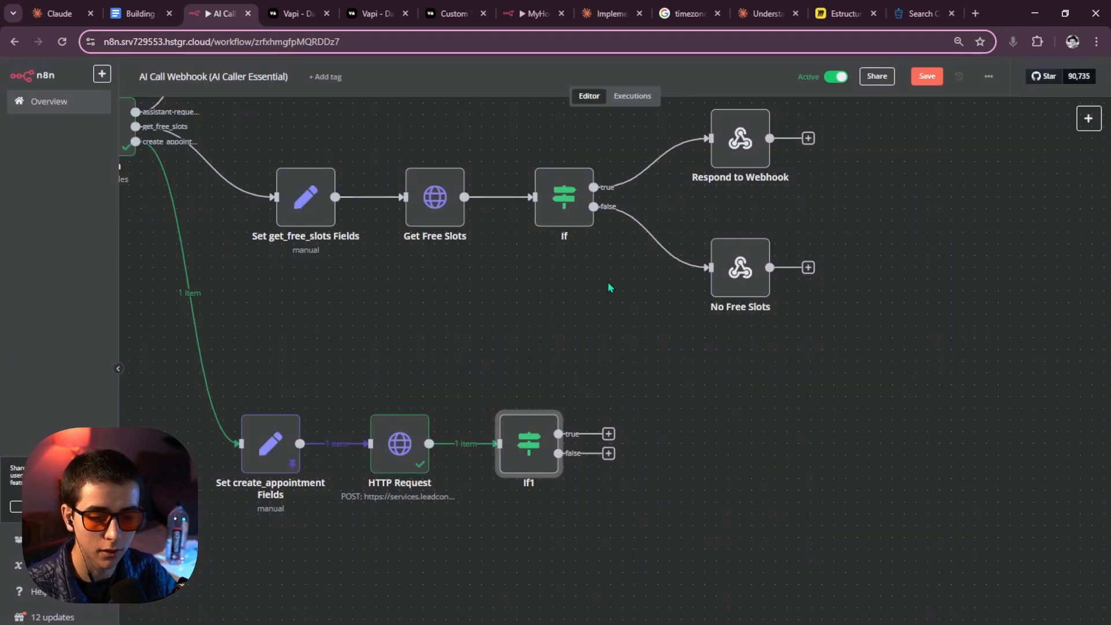
scroll(564, 356, up, 1)
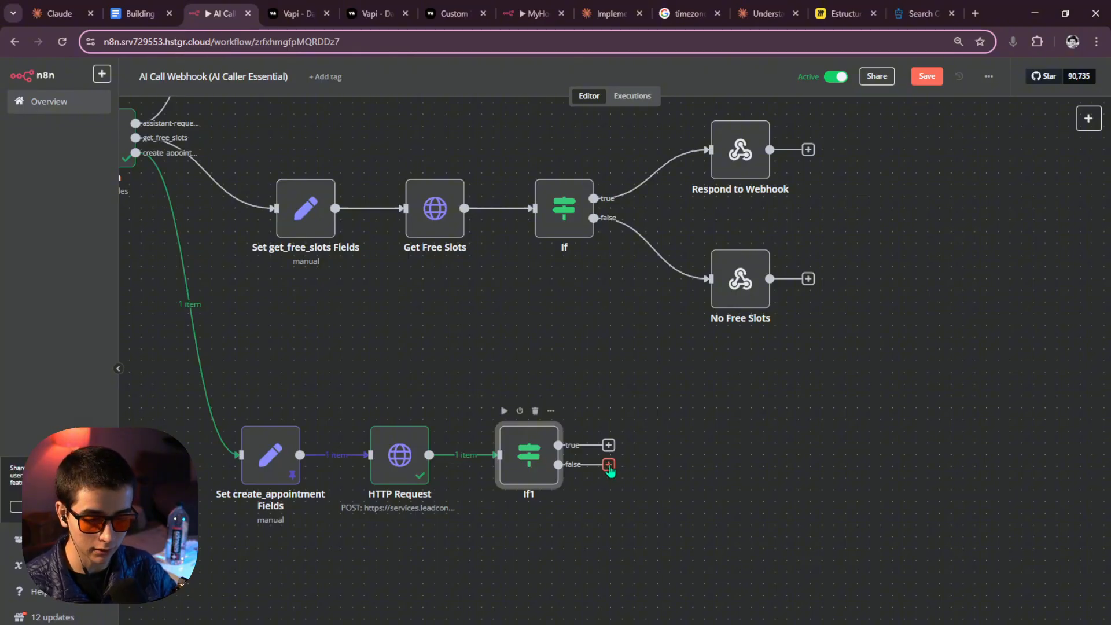
drag(609, 465, 646, 595)
click(658, 443)
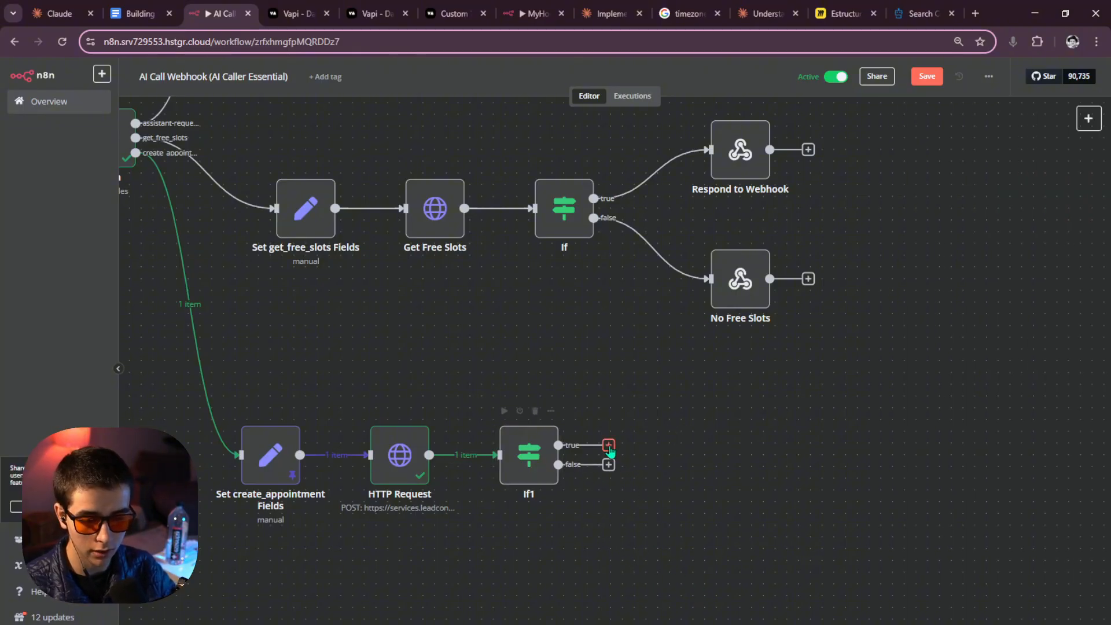
drag(609, 448, 699, 412)
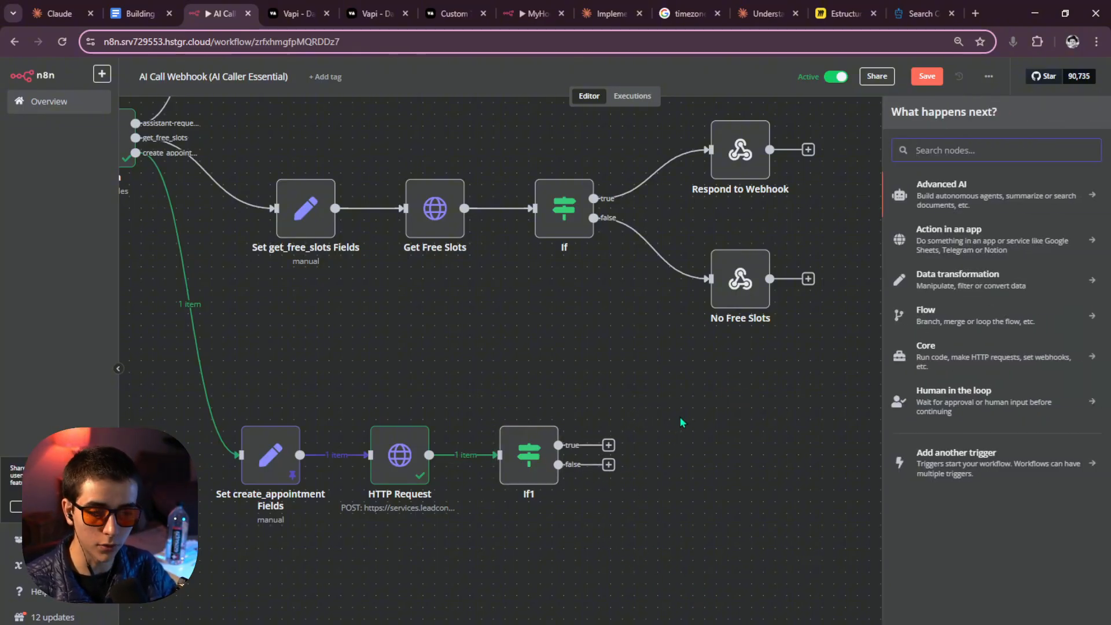
click(680, 418)
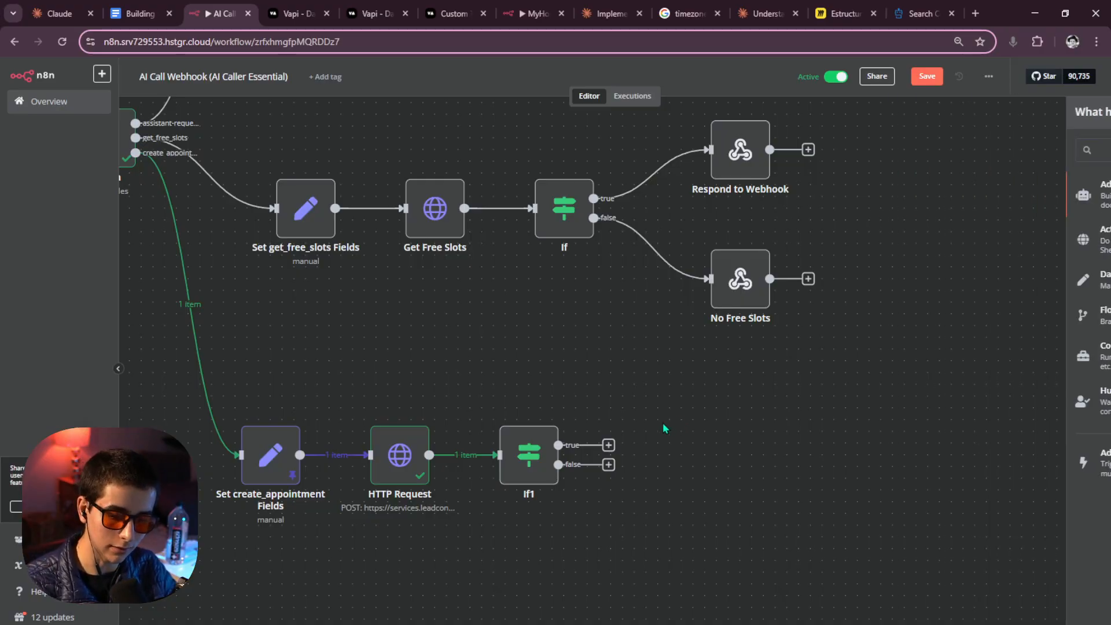
Set If1's condition to check that traceId from HTTP Request does not exist.
double_click(505, 449)
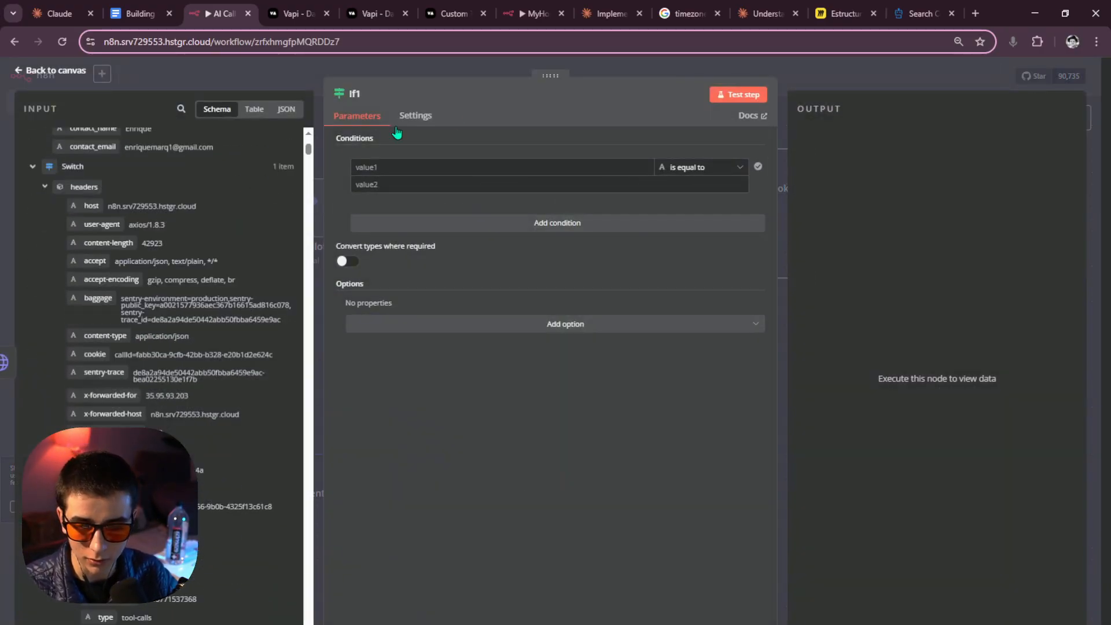
click(484, 75)
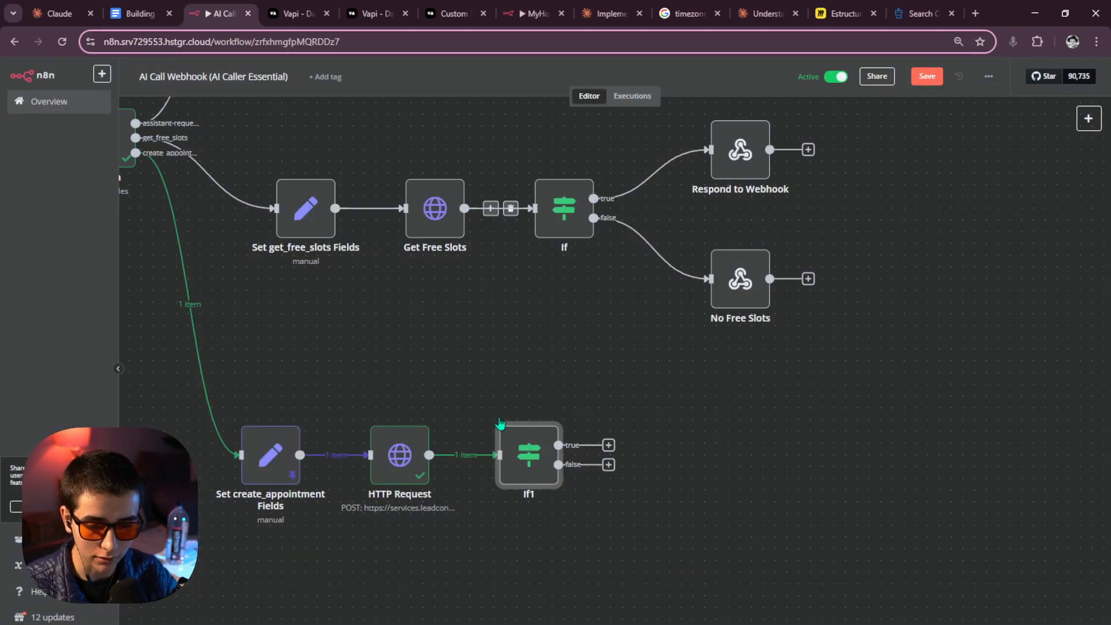
double_click(539, 472)
click(440, 167)
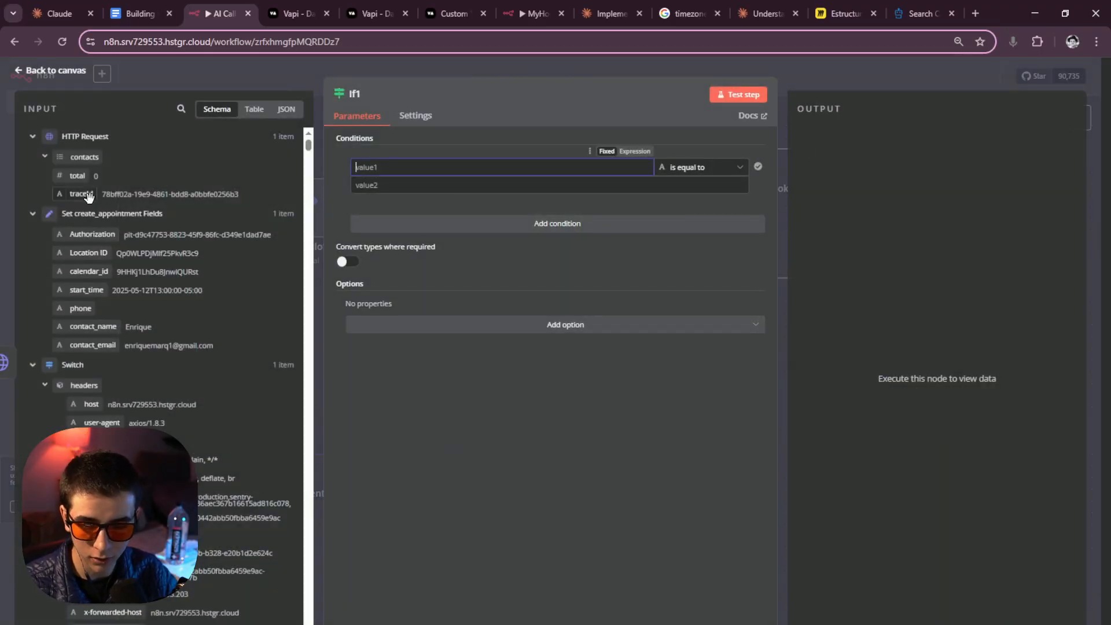
drag(88, 197, 435, 166)
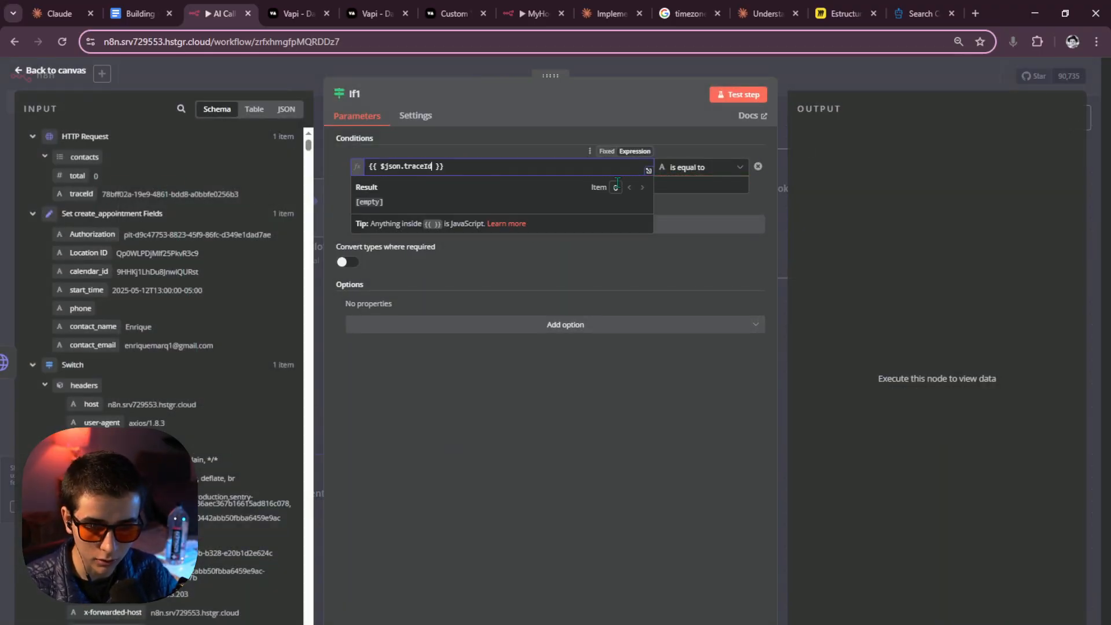
click(707, 168)
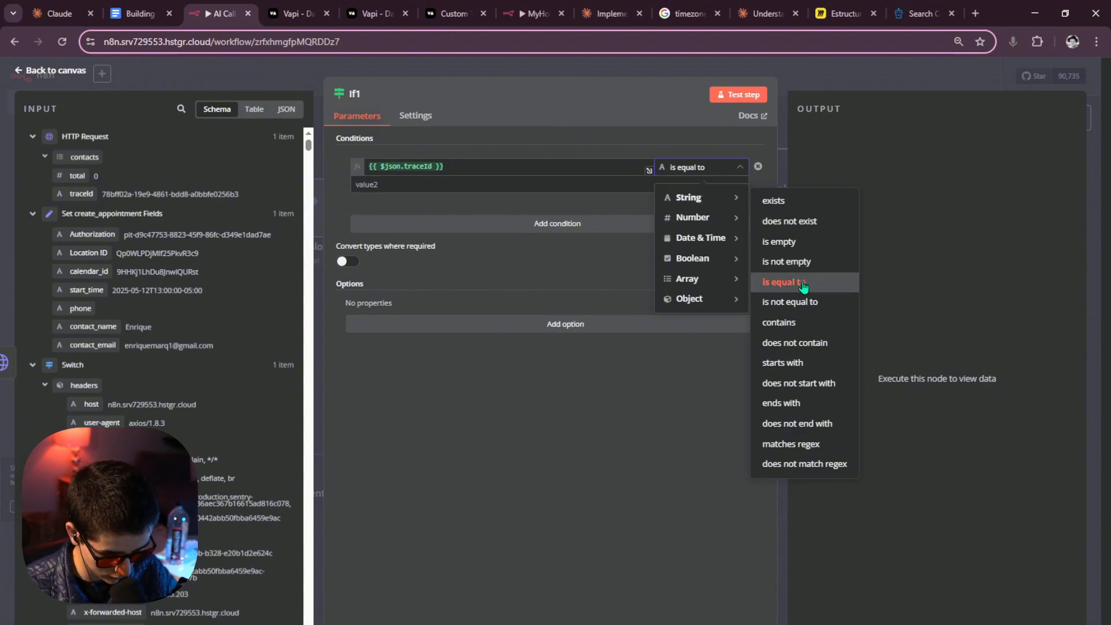
click(802, 303)
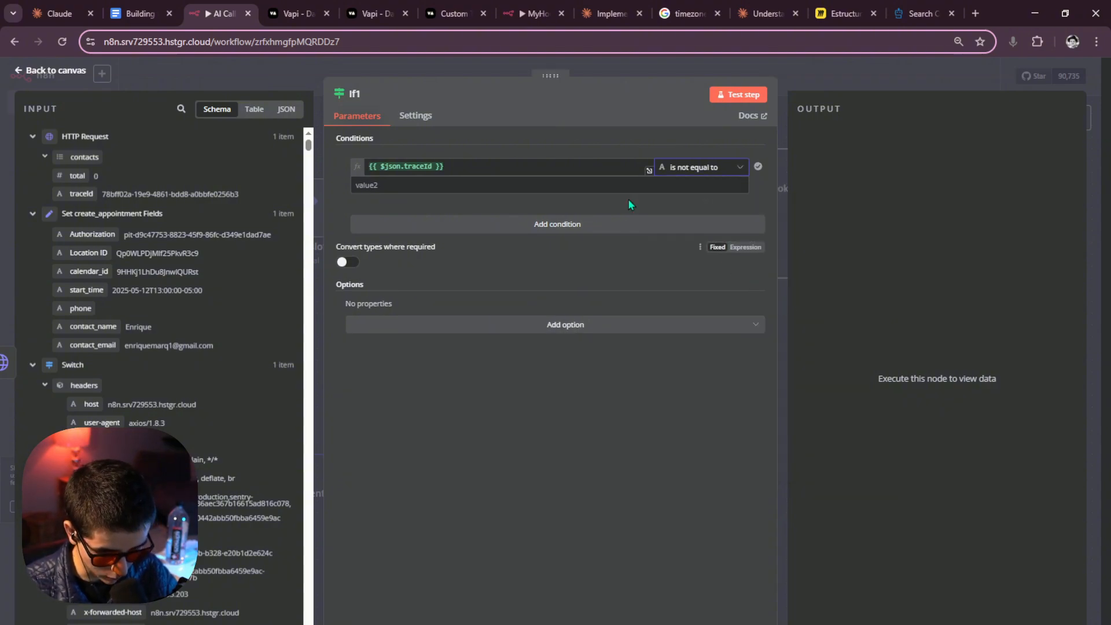
click(700, 167)
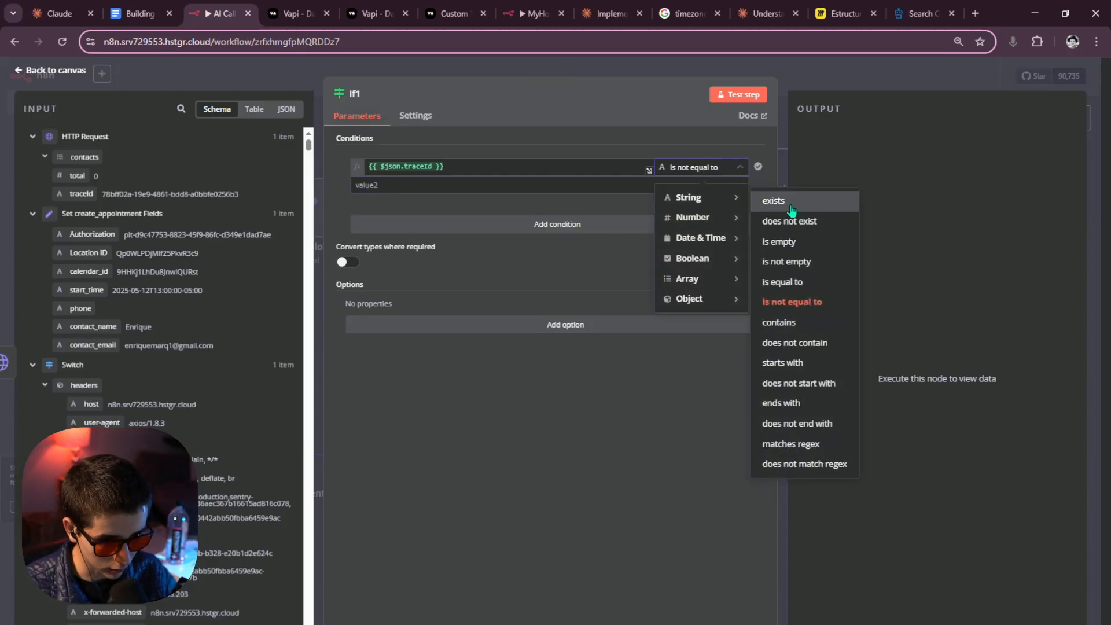
click(781, 219)
Test If1 and confirm its single item is routed to the false branch.
click(739, 94)
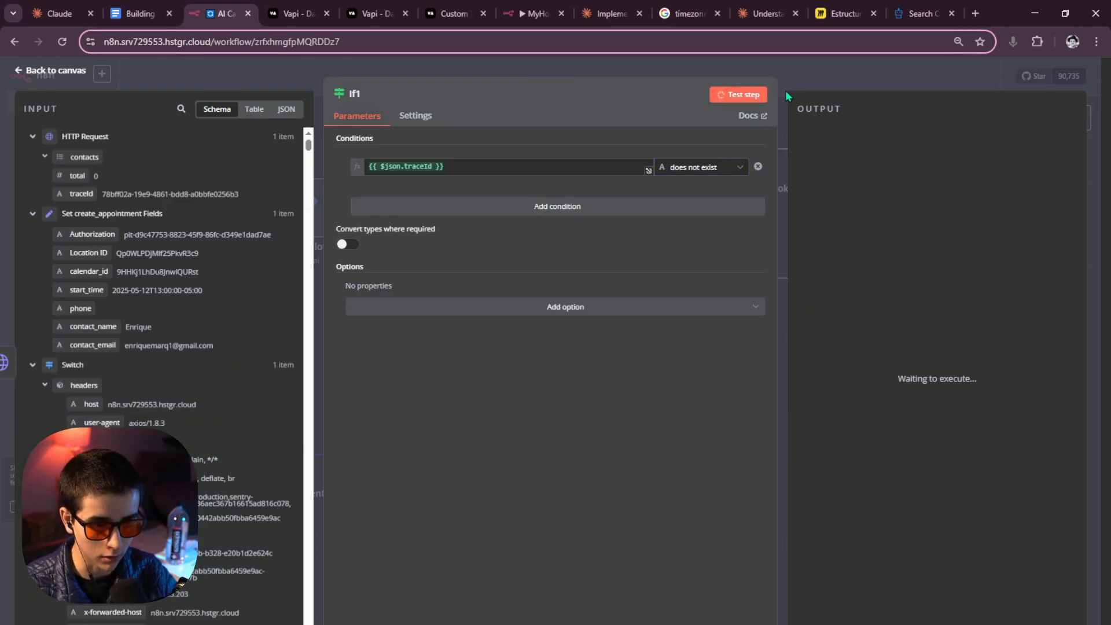
click(891, 139)
click(875, 80)
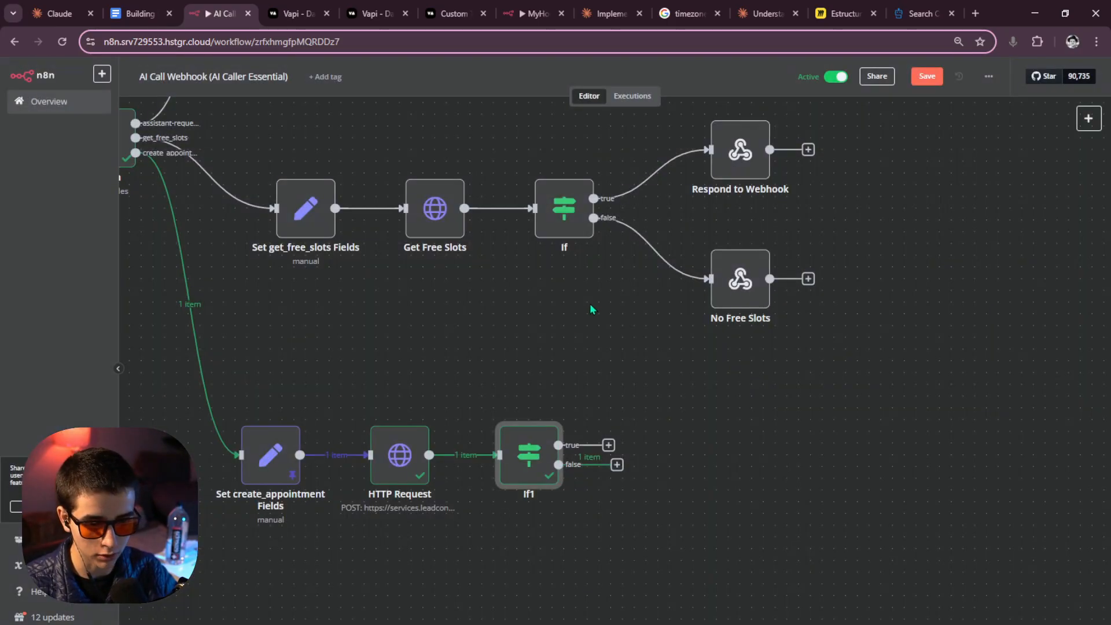
key(Tab)
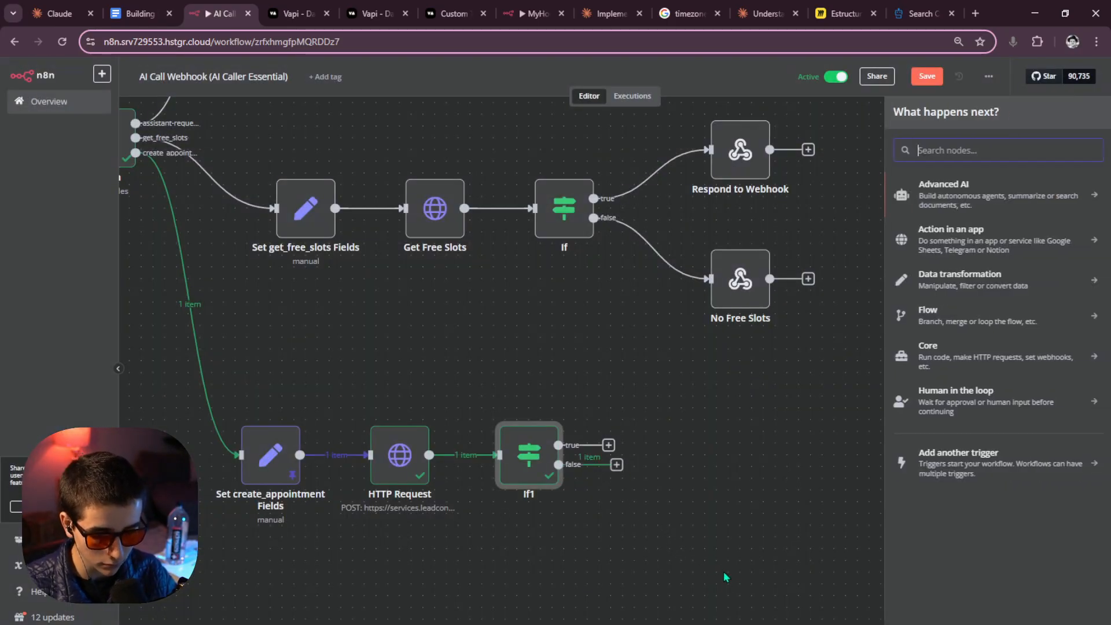
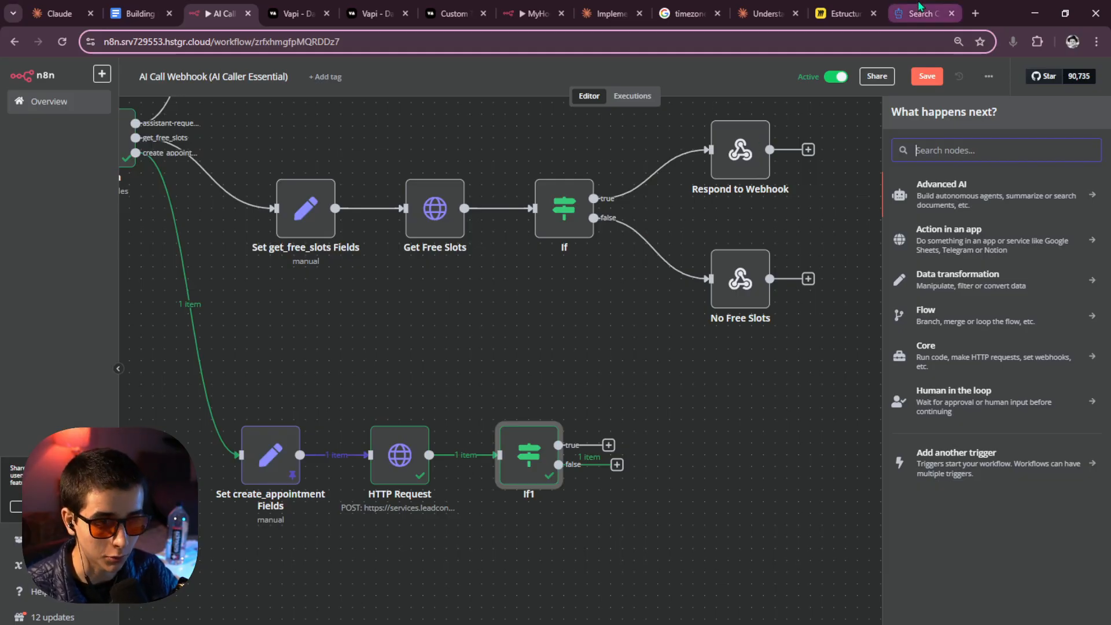
Open the Create Contact endpoint page under Contacts in the HighLevel API docs.
mouse_move(919, 21)
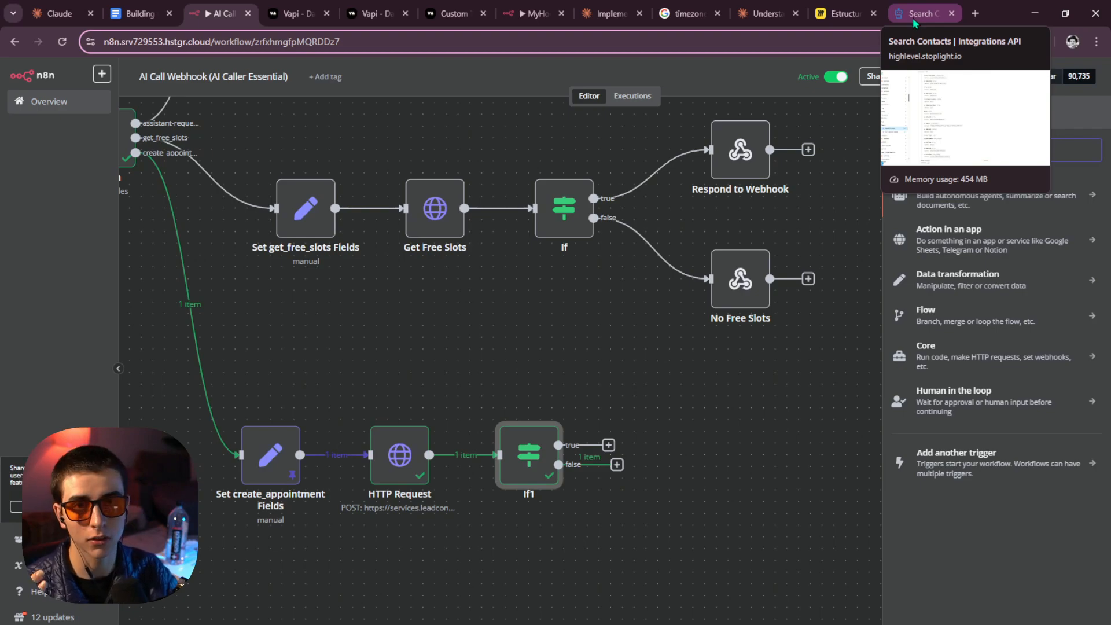
click(916, 17)
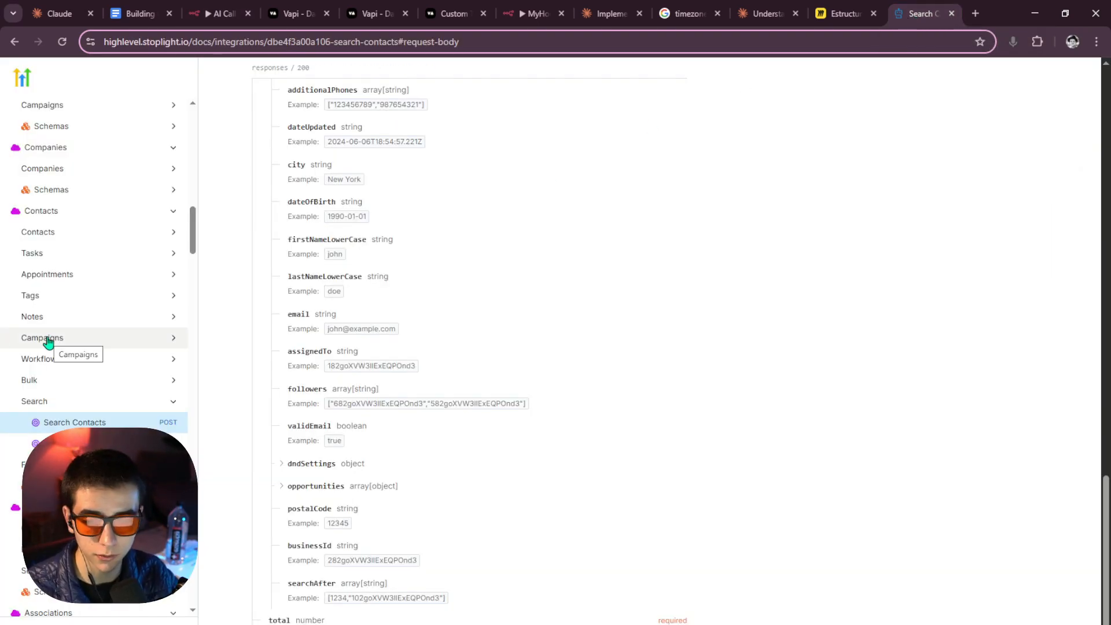
scroll(47, 342, up, 8)
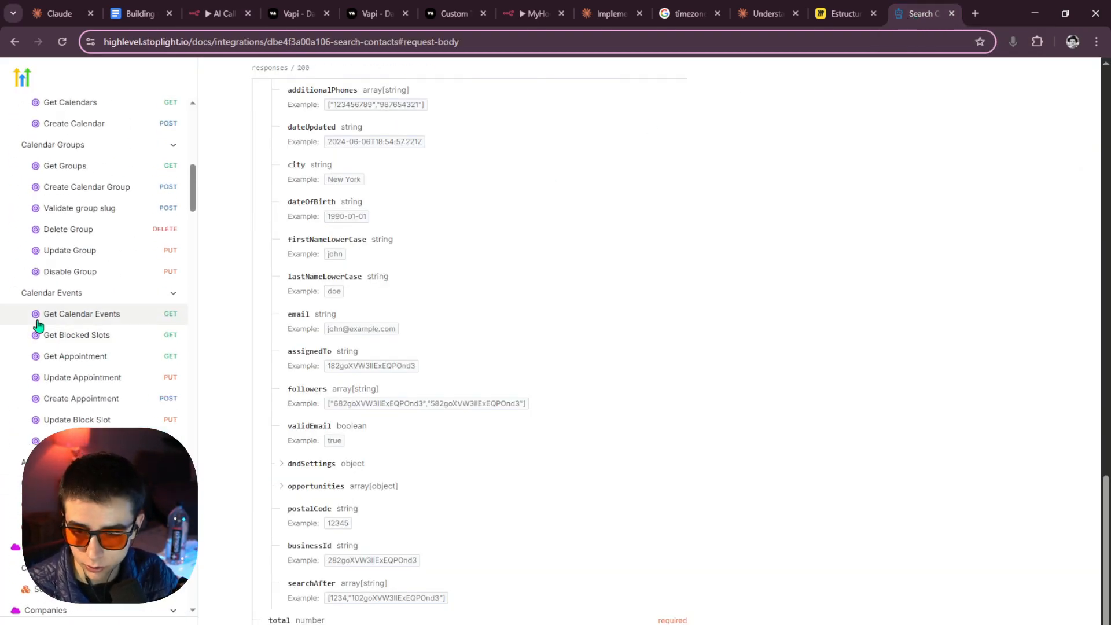
scroll(37, 321, up, 4)
scroll(49, 318, down, 8)
scroll(60, 328, up, 8)
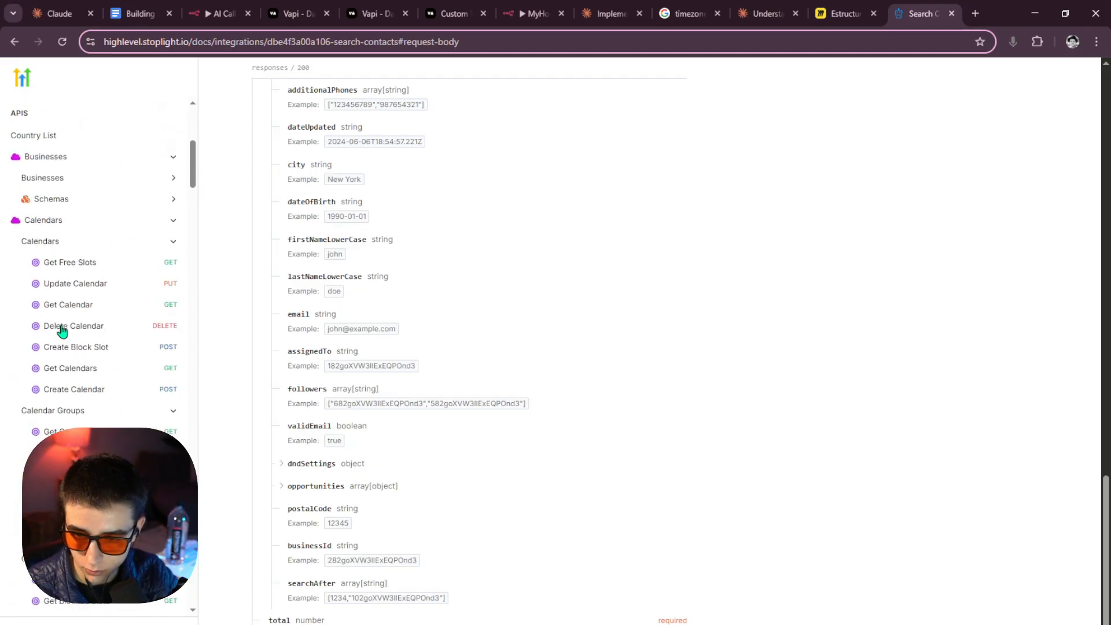
scroll(62, 330, down, 2)
scroll(61, 330, up, 5)
scroll(61, 330, down, 12)
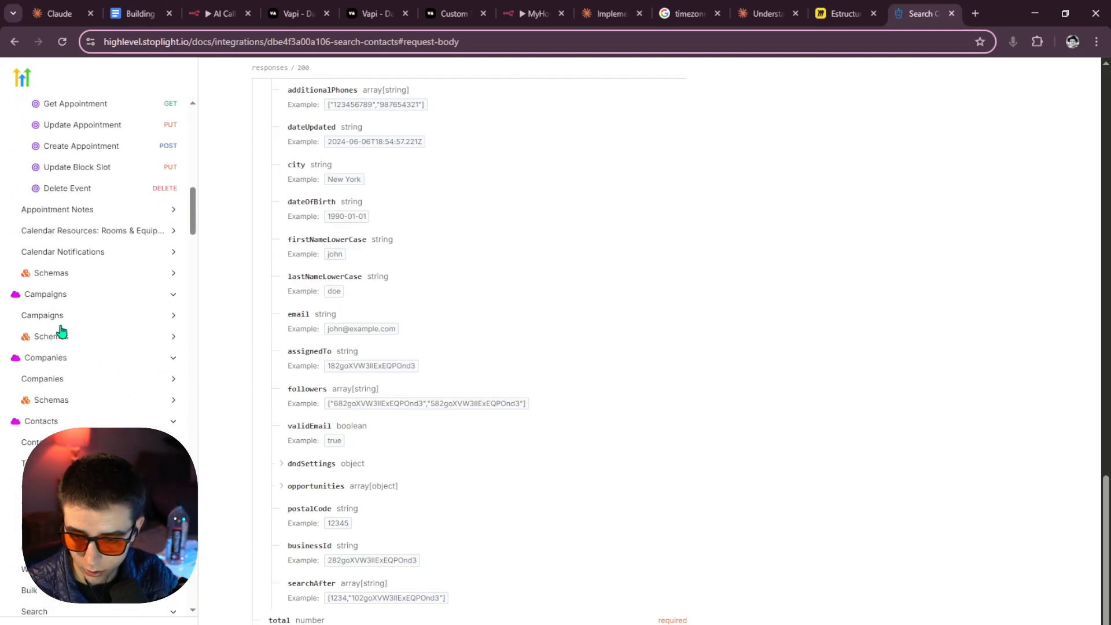
click(63, 443)
scroll(69, 441, down, 2)
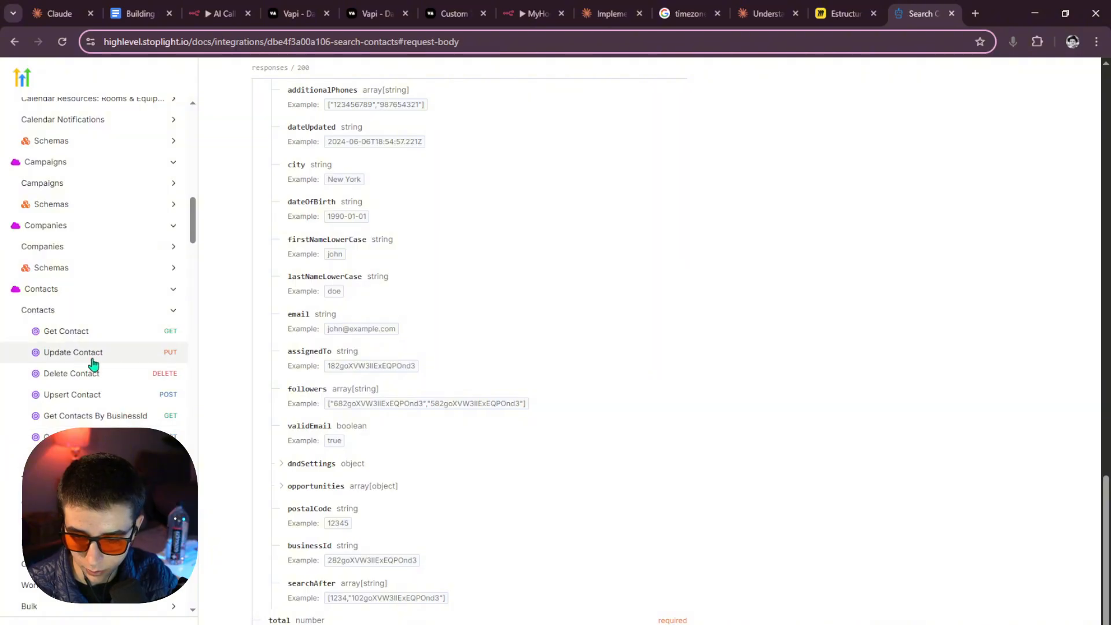
click(35, 437)
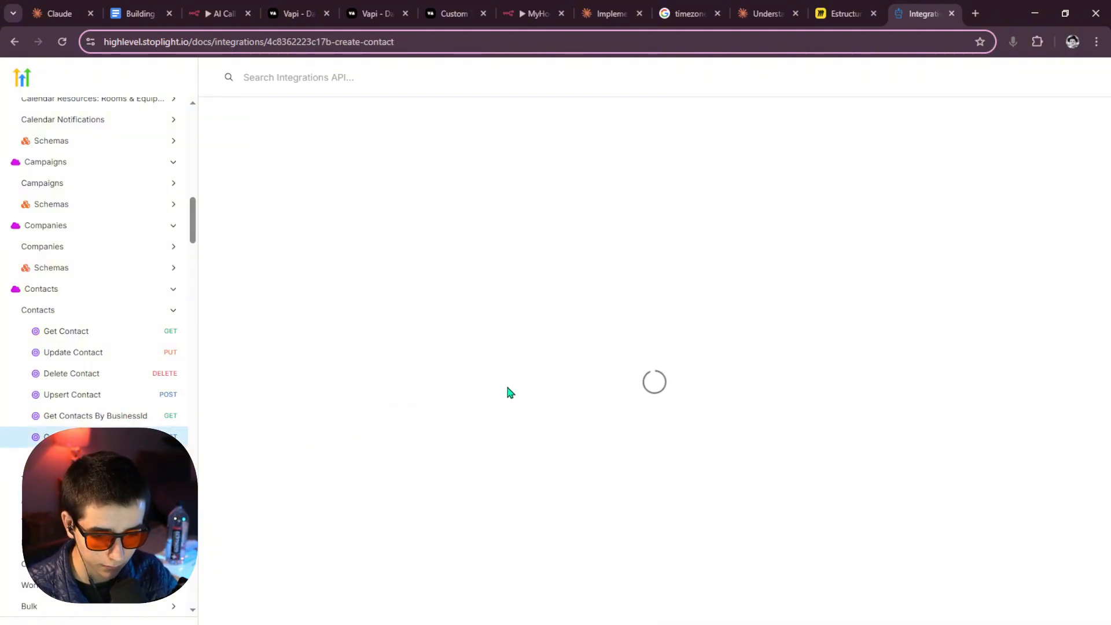
Copy the Create Contact cURL request sample.
scroll(480, 393, down, 6)
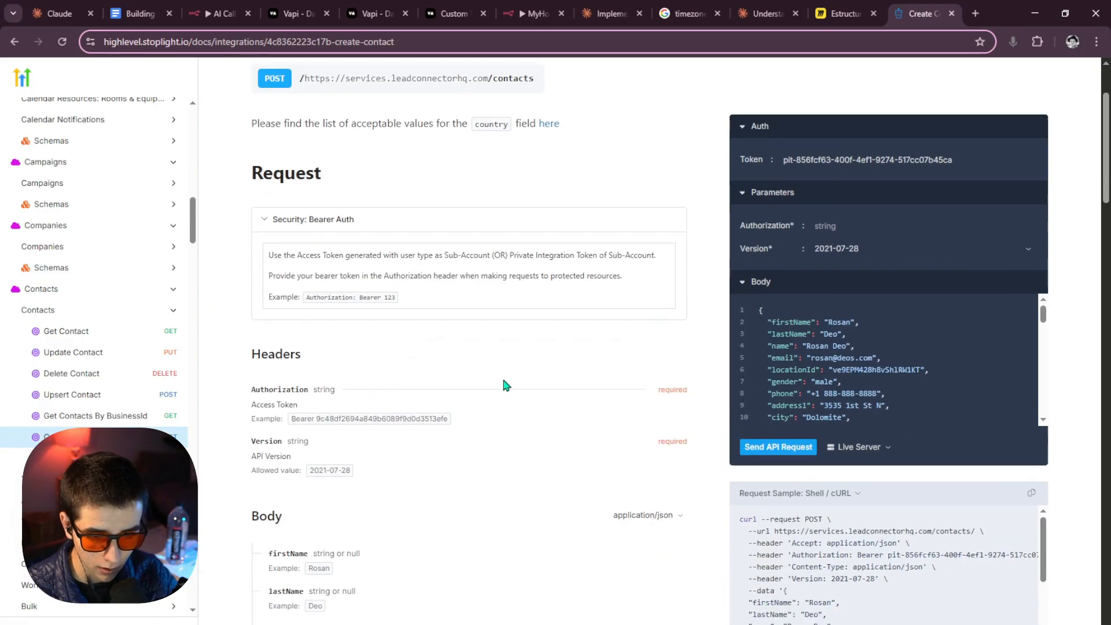
scroll(498, 374, up, 6)
drag(238, 181, 628, 365)
scroll(578, 318, down, 6)
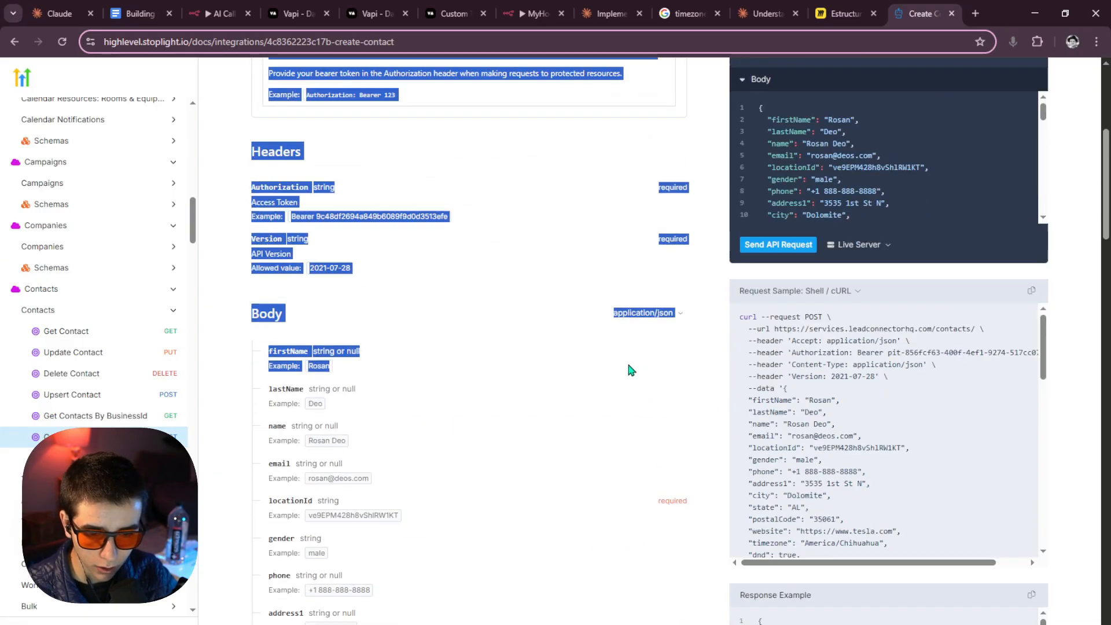
click(615, 371)
scroll(579, 377, down, 1)
scroll(290, 397, up, 2)
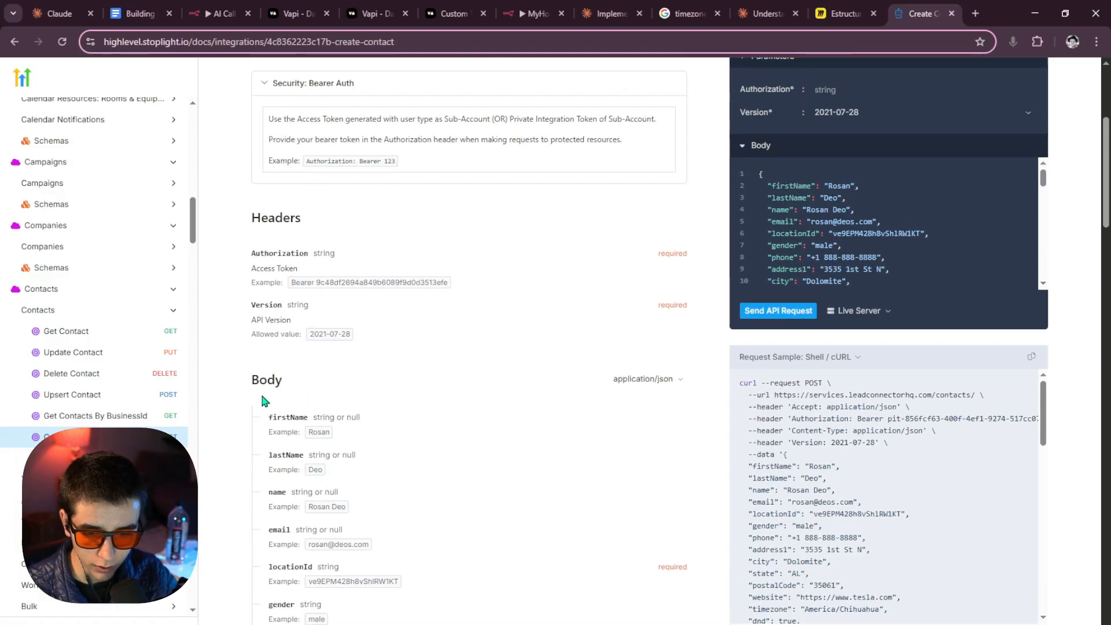
scroll(301, 394, down, 5)
scroll(341, 356, down, 12)
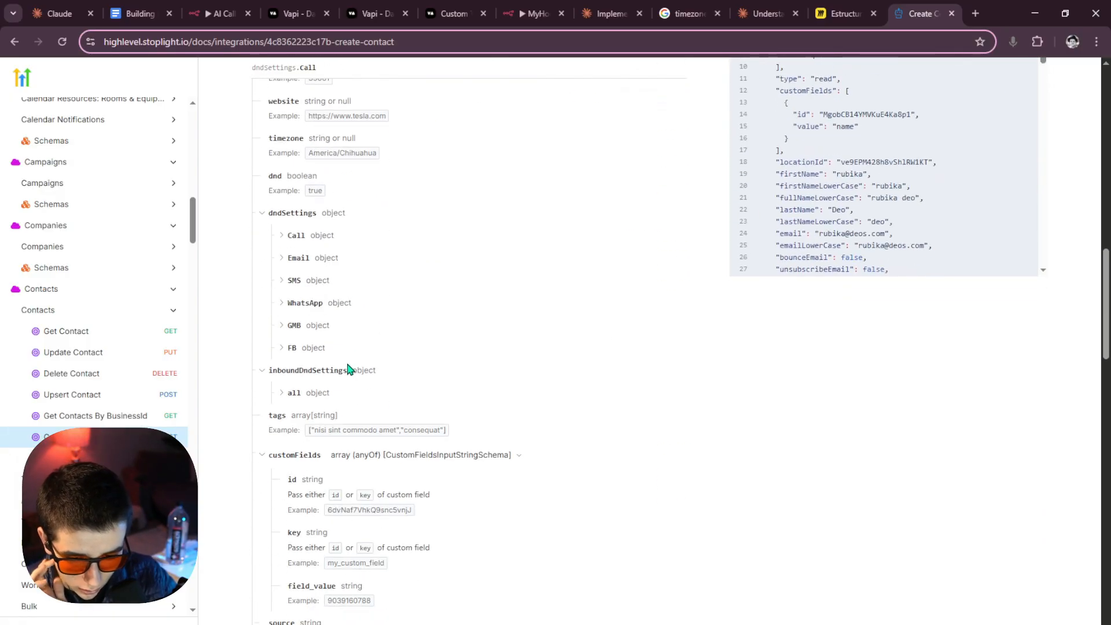
scroll(356, 373, down, 15)
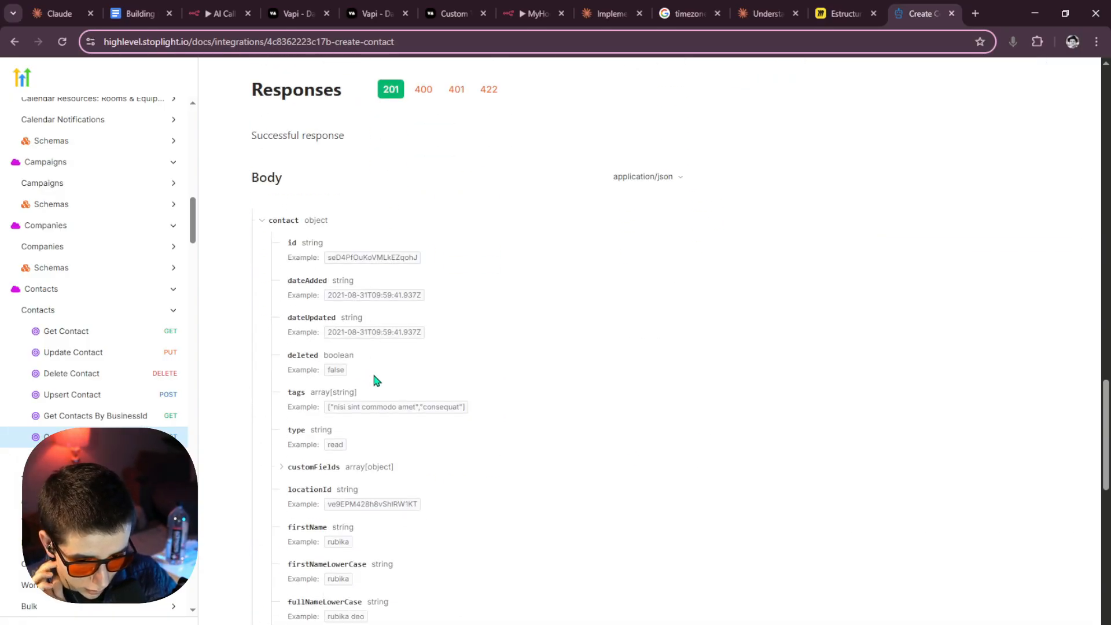
scroll(588, 404, up, 20)
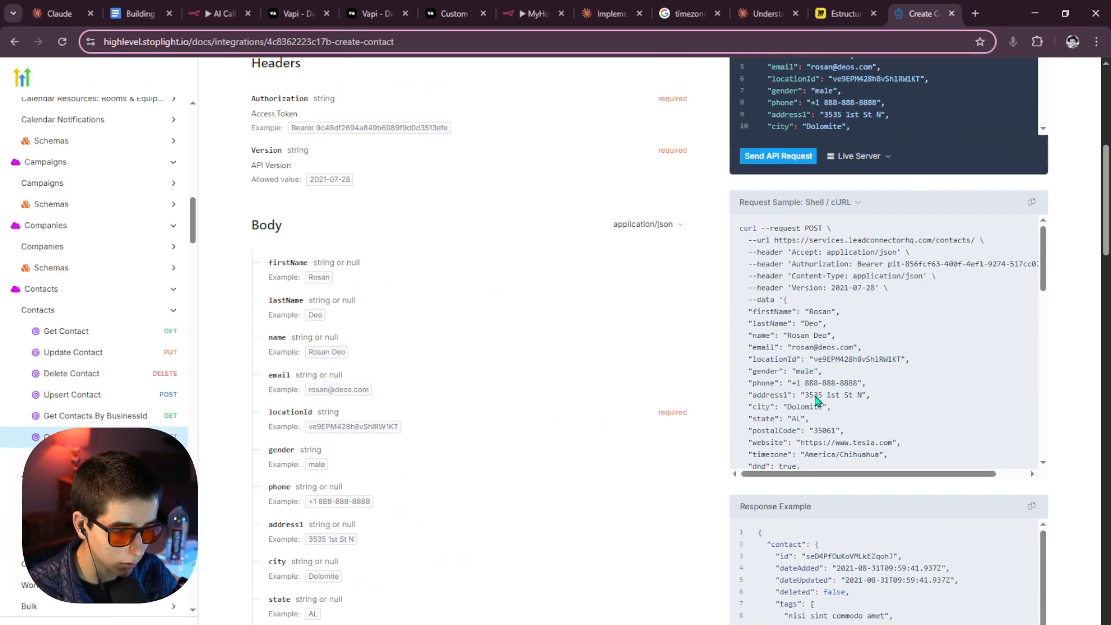
scroll(896, 275, up, 1)
click(1031, 269)
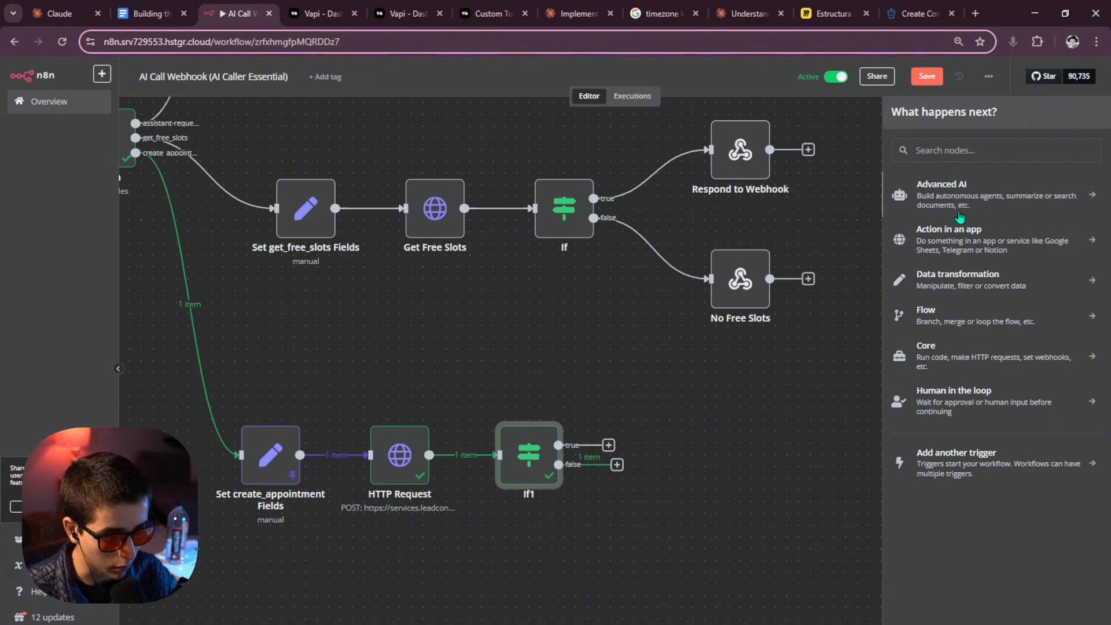
Add an HTTP Request node on If1's false branch, importing the copied Create Contact cURL.
text(htt)
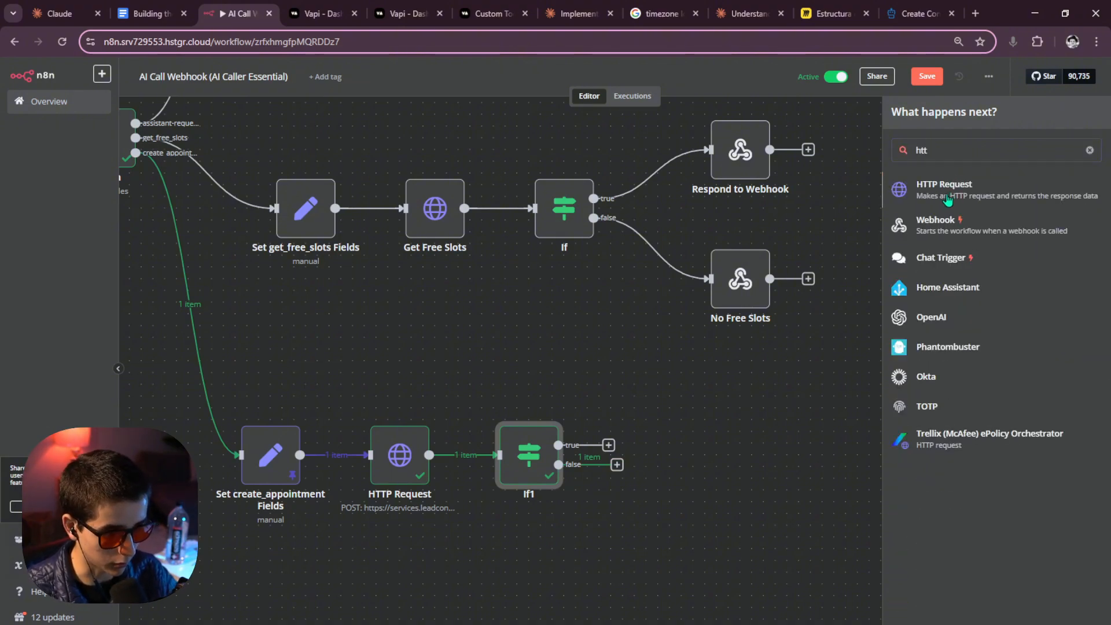
click(948, 200)
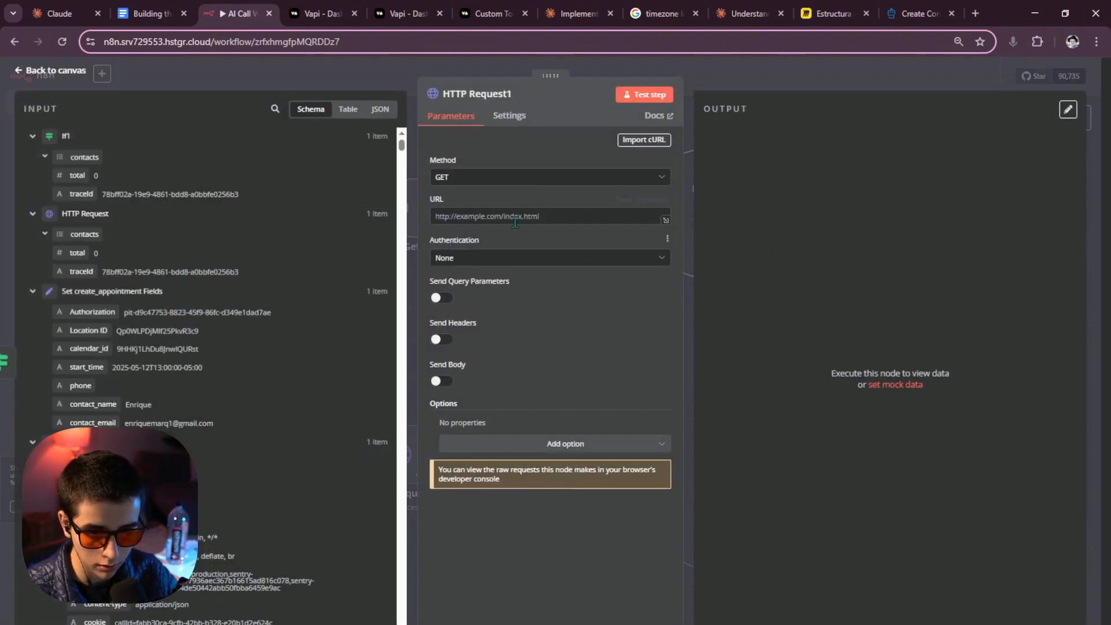
click(648, 150)
key(ctrl+v)
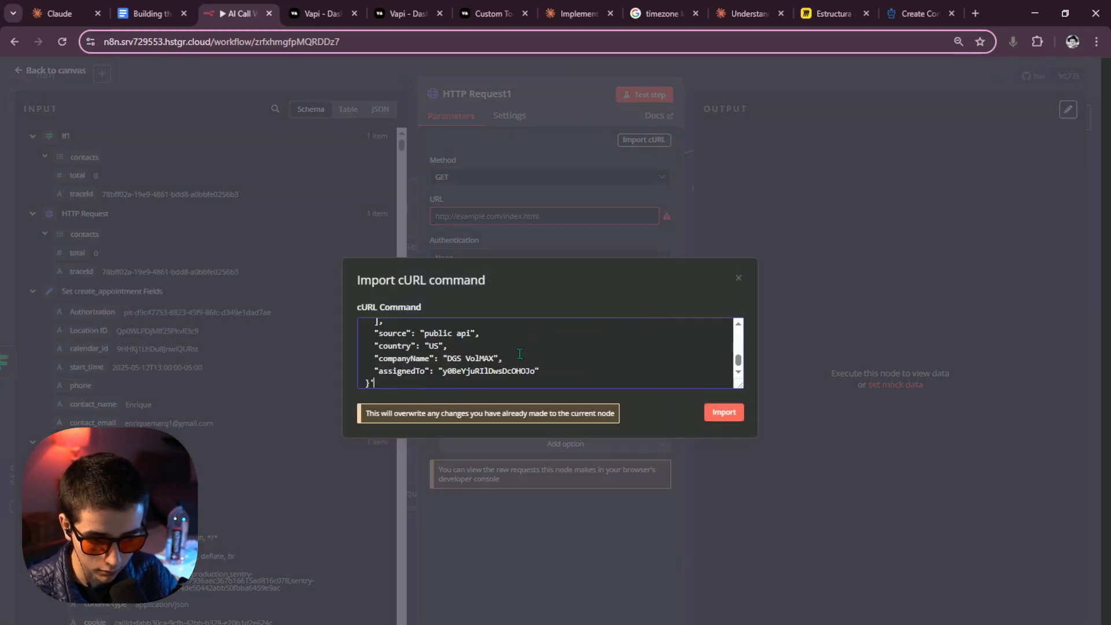
click(719, 420)
Replace the hard-coded Bearer token with the Authorization field from Set create_appointment Fields.
scroll(607, 349, down, 5)
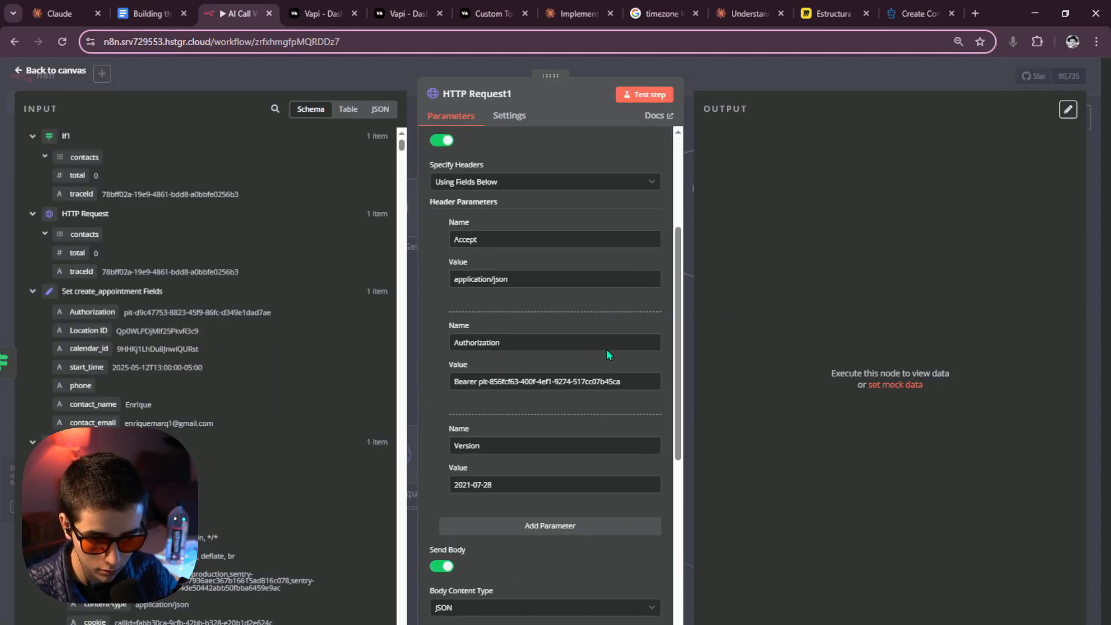
drag(620, 316, 481, 321)
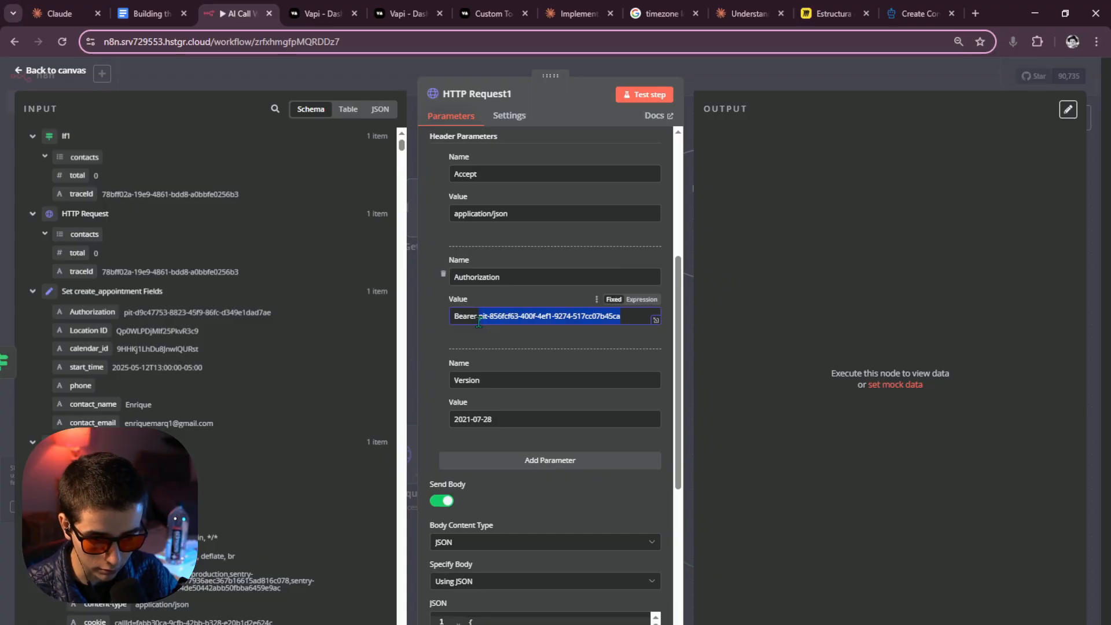
key(BackSpace)
scroll(92, 229, down, 2)
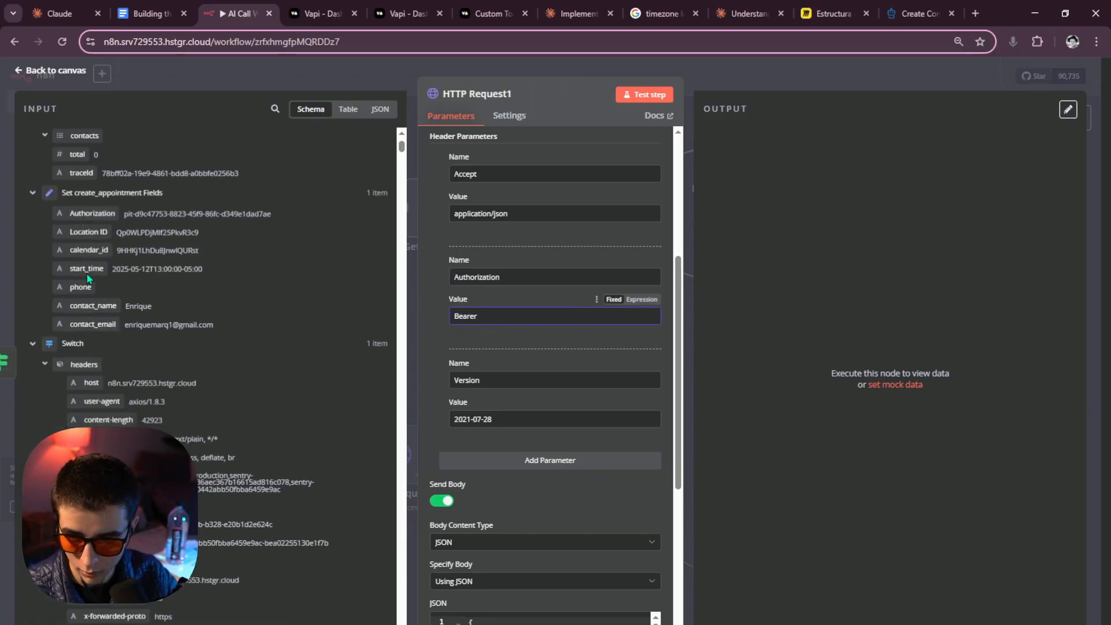
drag(92, 246, 553, 314)
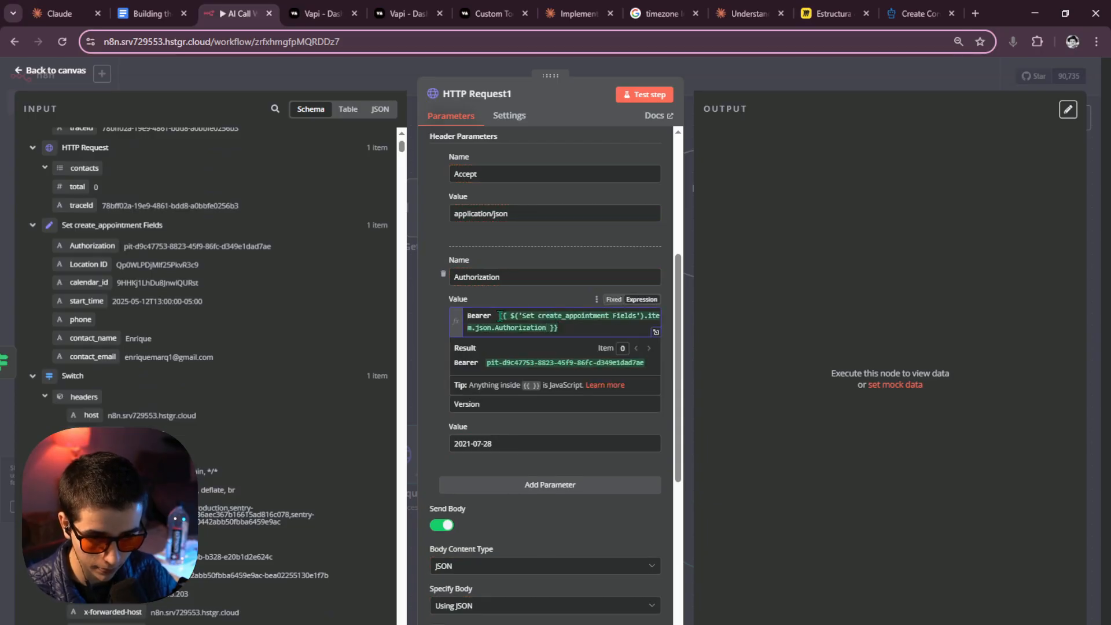
click(765, 80)
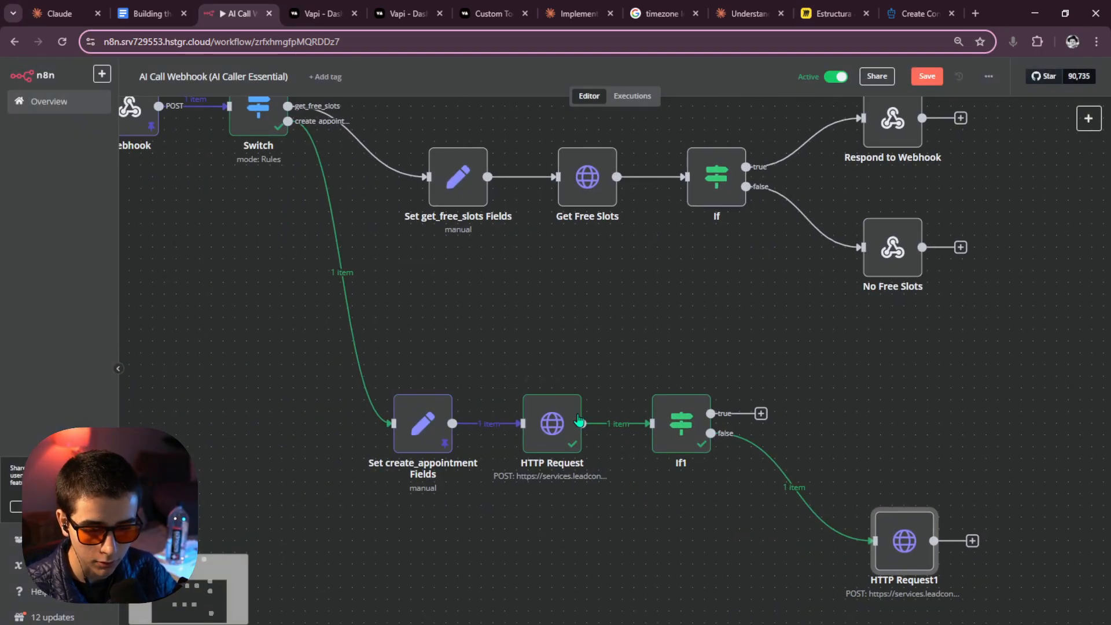
Rename the first HTTP Request node to 'Search Contact GHL'.
double_click(579, 420)
click(512, 94)
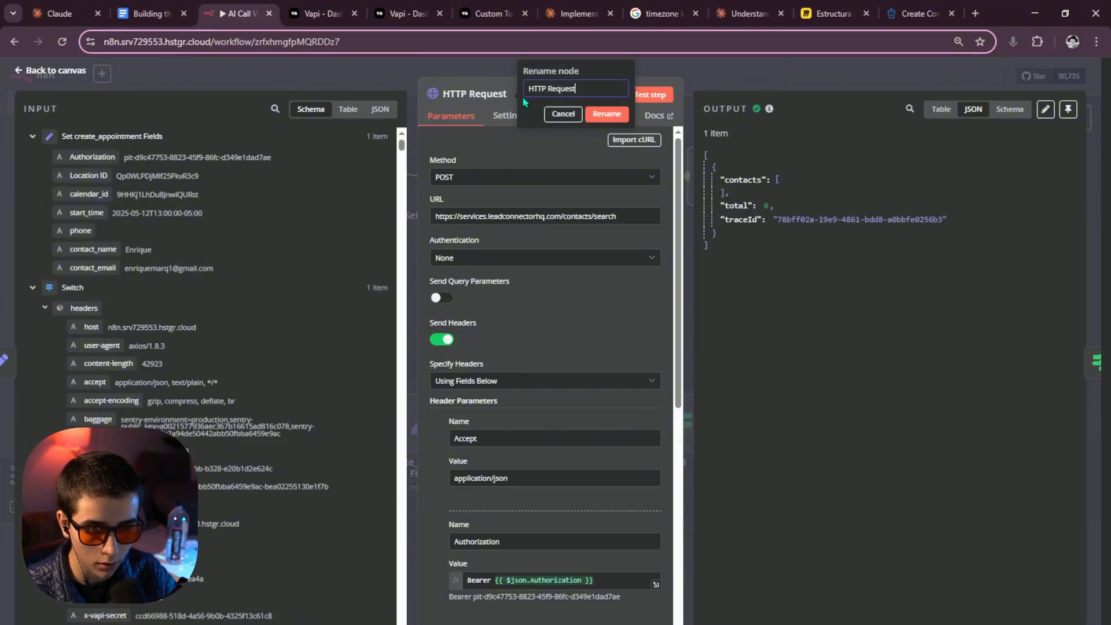
key(ctrl+a)
key(BackSpace)
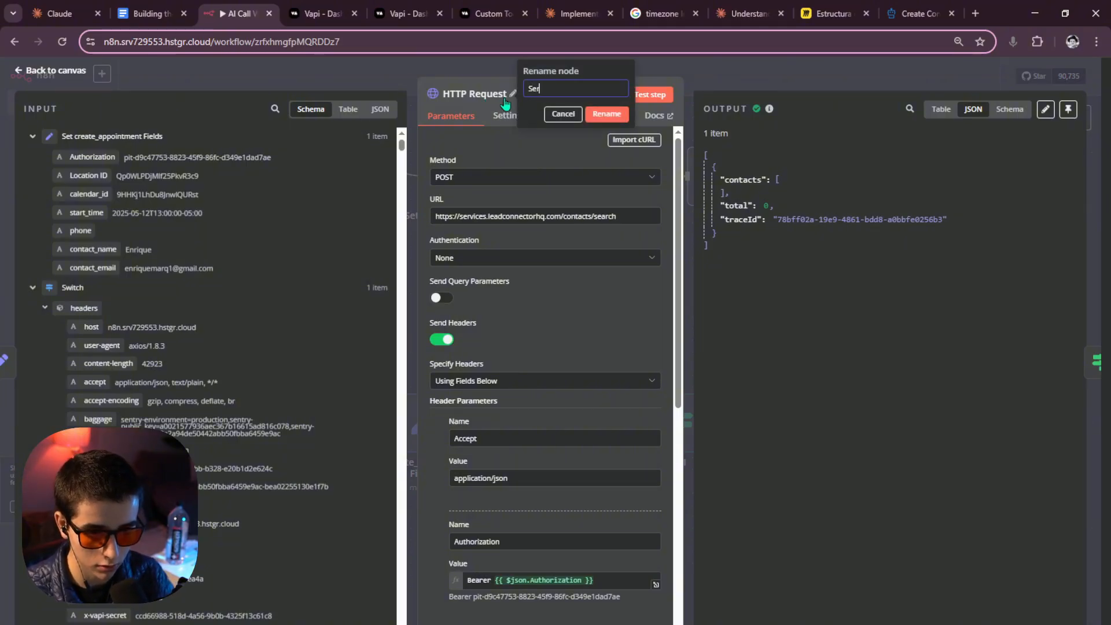
text(Search )
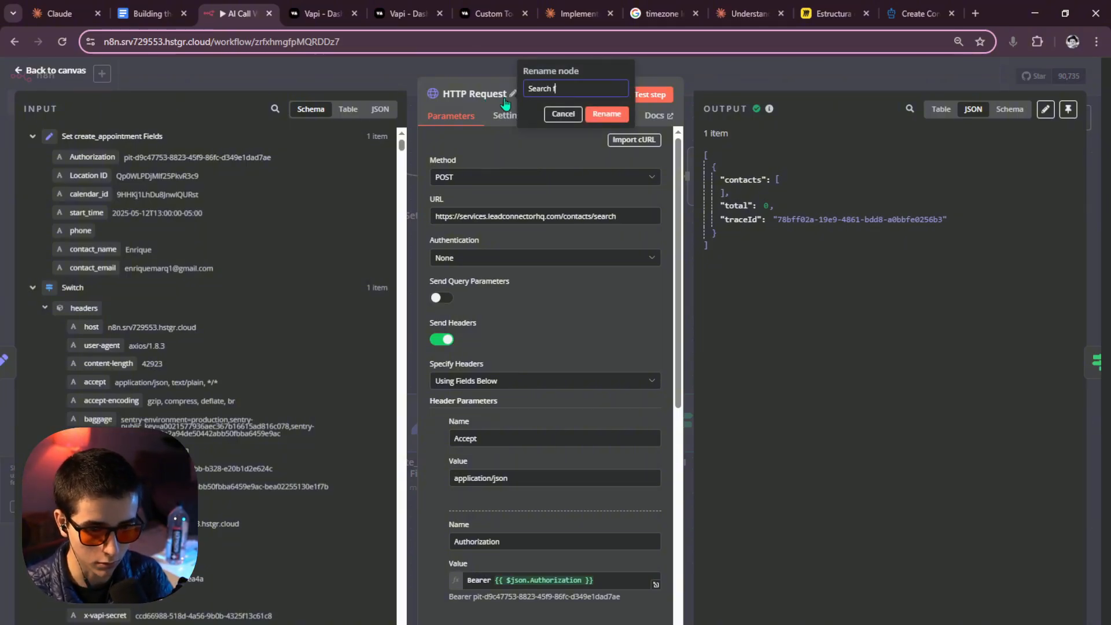
text(Contact GHL)
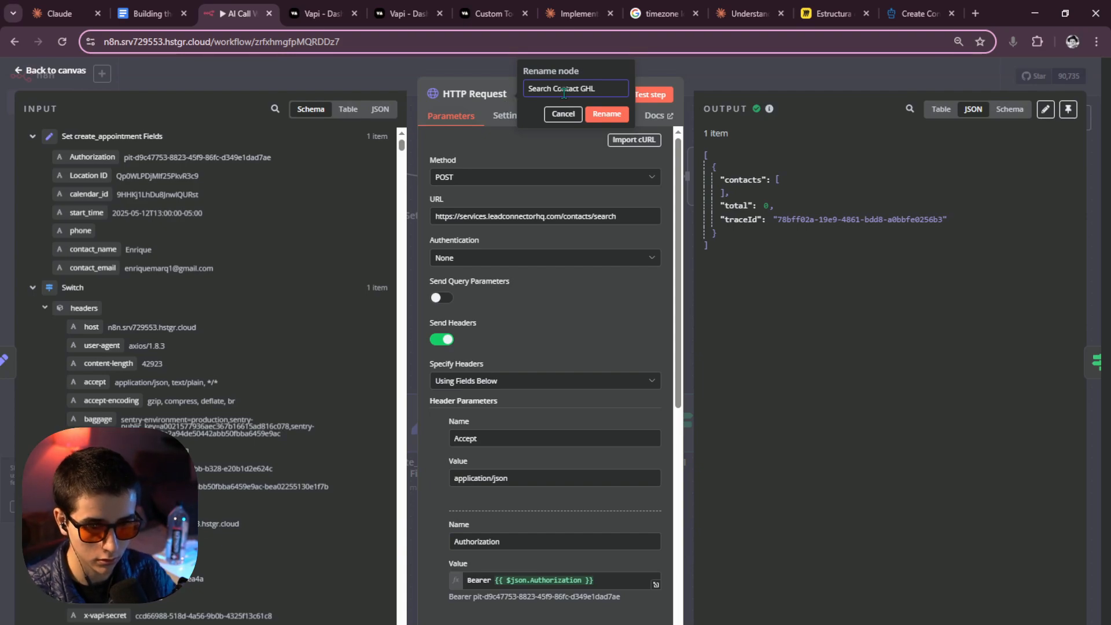
click(607, 115)
click(728, 74)
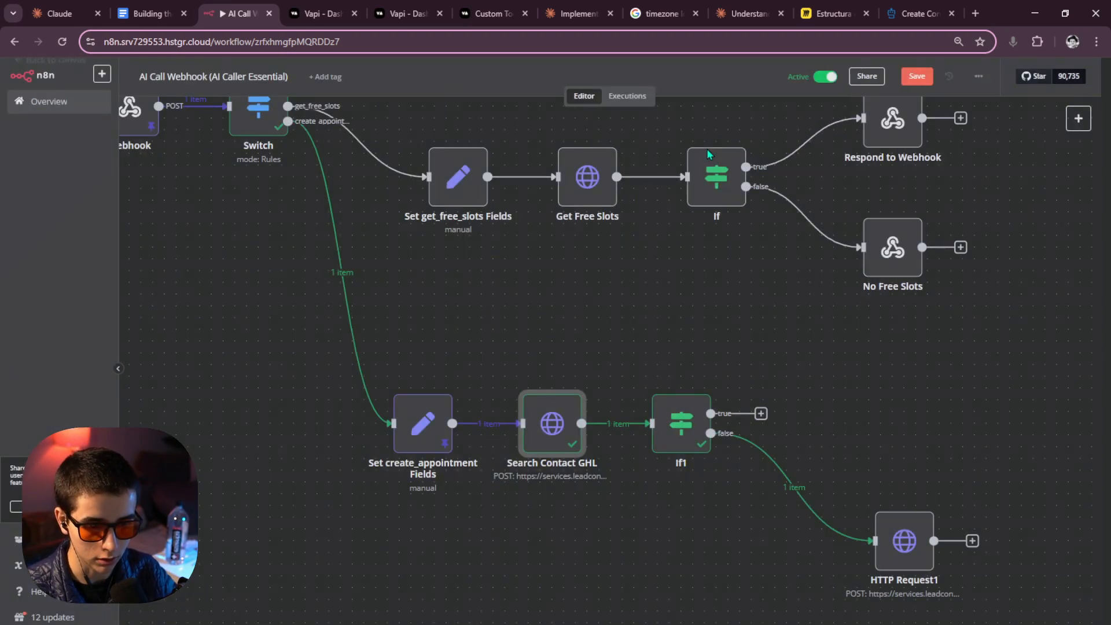
drag(727, 294, 543, 266)
Rename the HTTP Request1 node to 'Create Contact'.
double_click(721, 513)
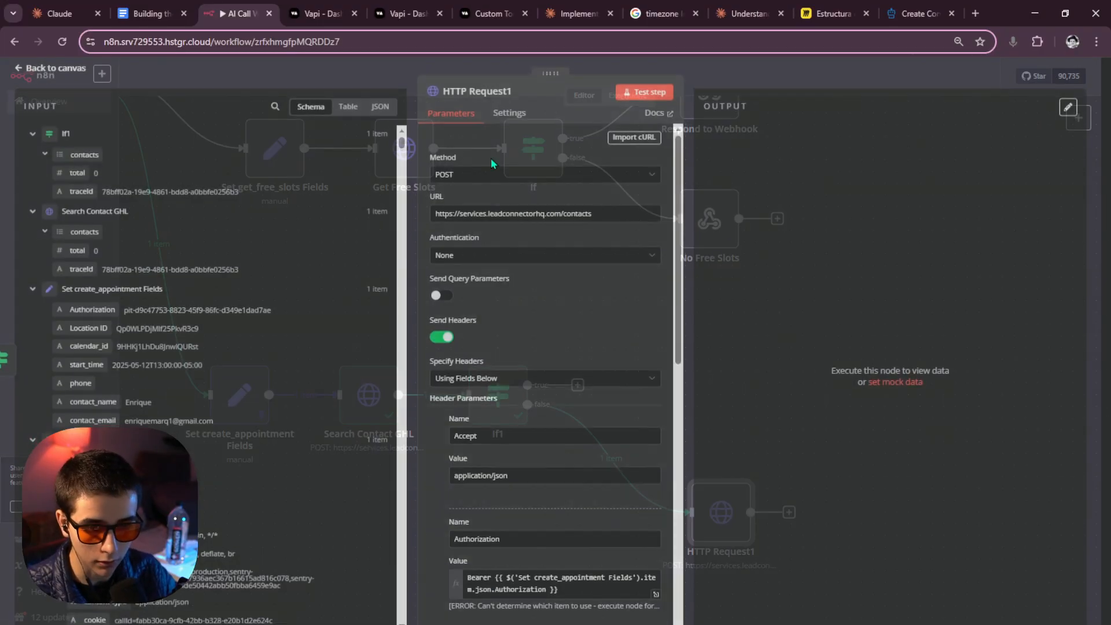
click(492, 94)
text(Create Cont)
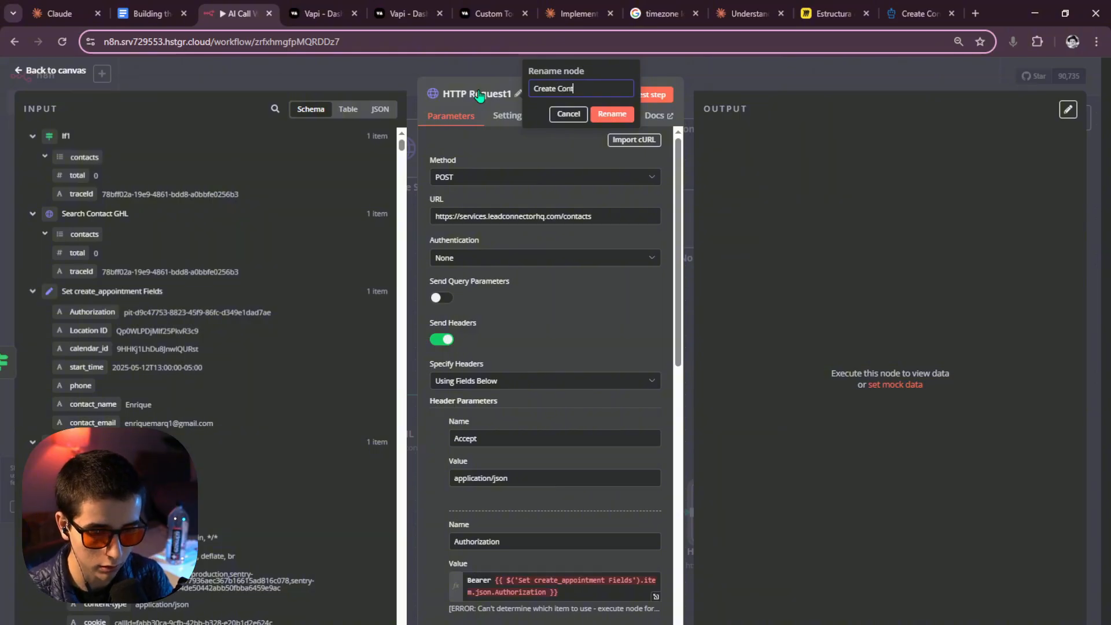
text(act)
click(612, 115)
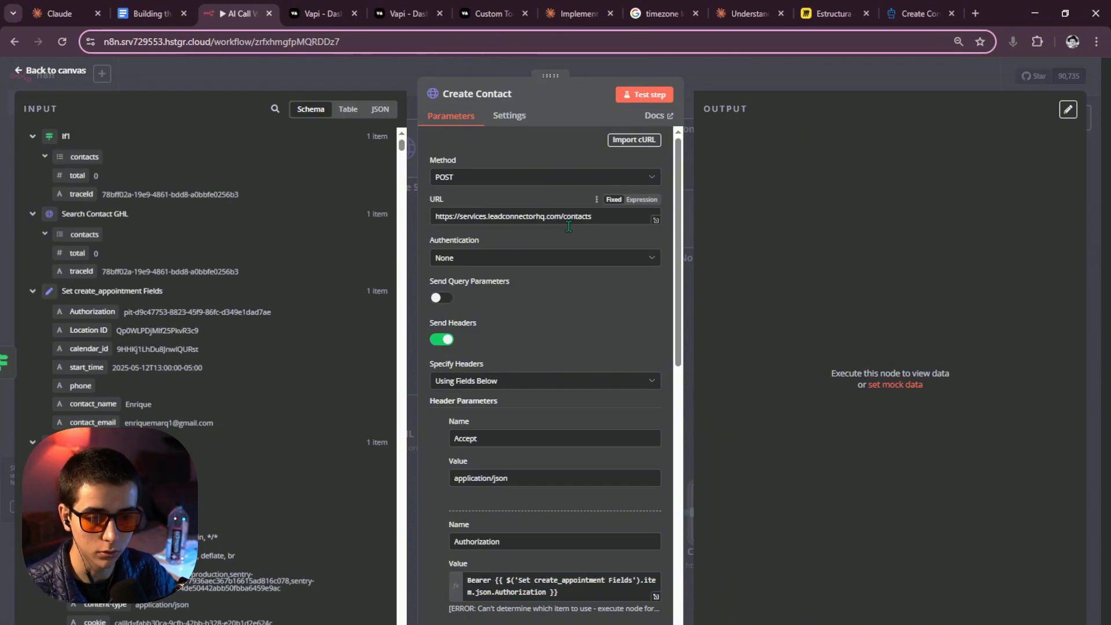
Set the Authorization header to 'Bearer' plus the mapped Authorization field.
scroll(556, 289, down, 5)
click(550, 342)
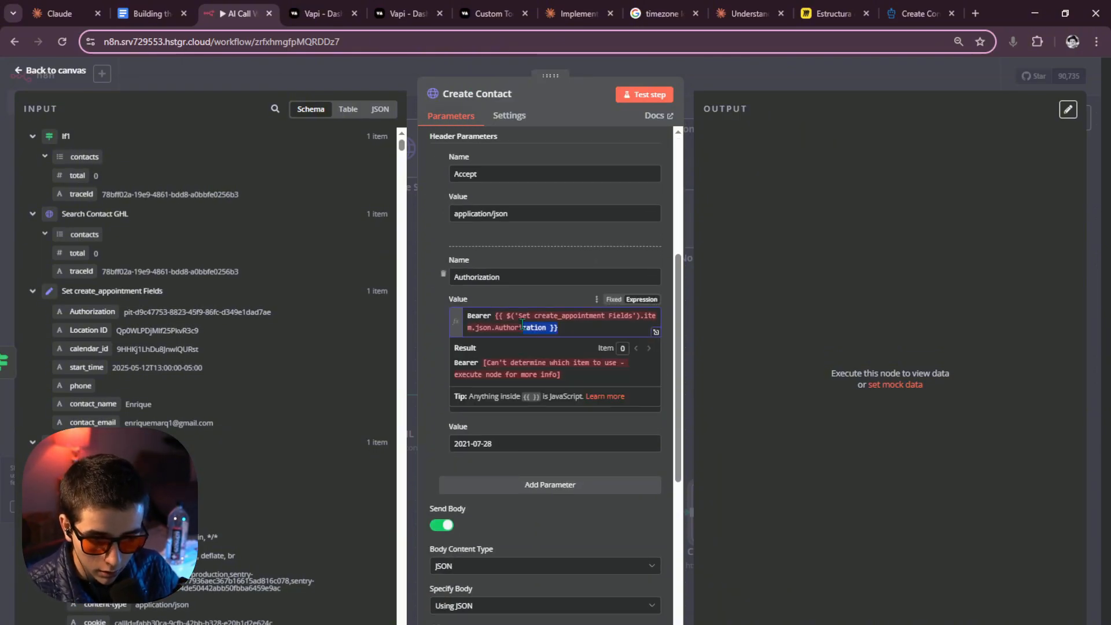
drag(559, 328, 494, 315)
key(BackSpace)
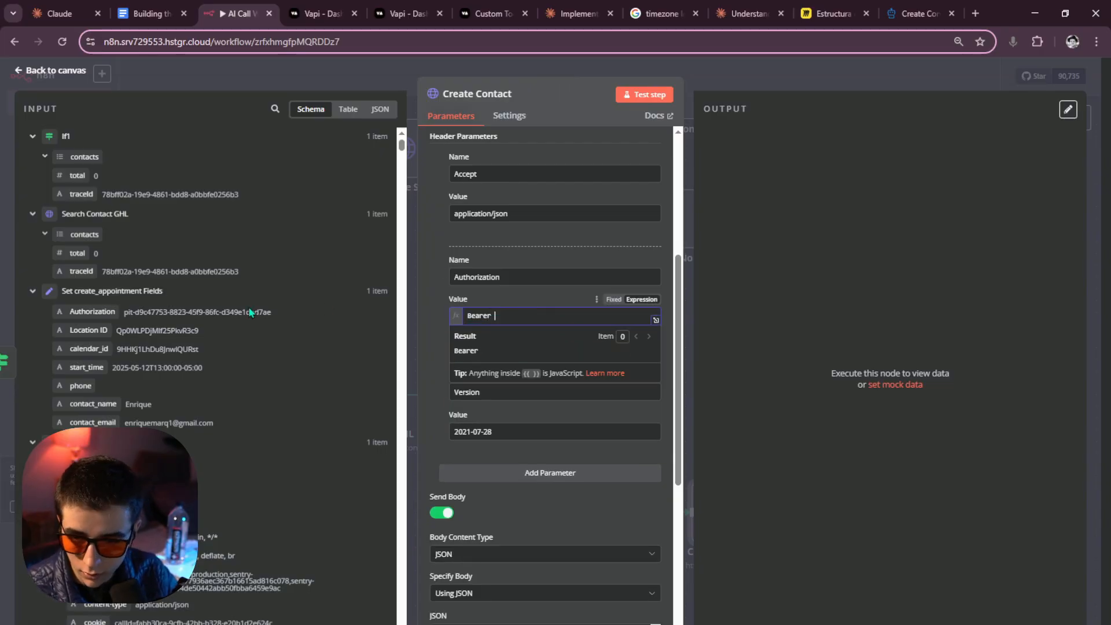
drag(93, 313, 588, 317)
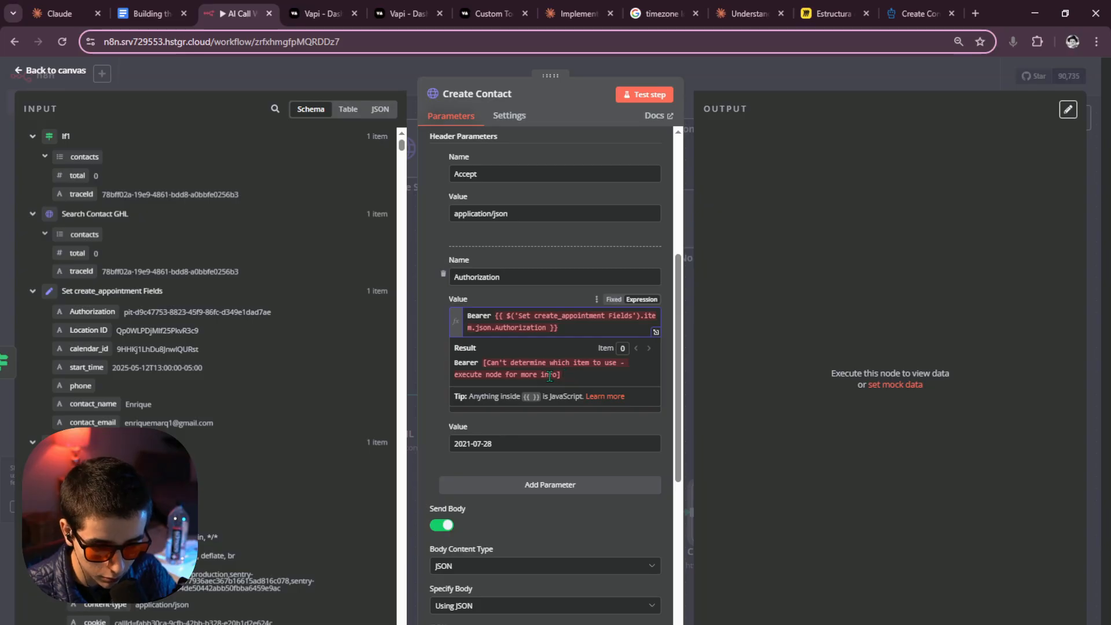
click(743, 88)
Unpin the test output of Set create_appointment Fields, restoring the node after an accidental delete.
scroll(522, 242, left, 5)
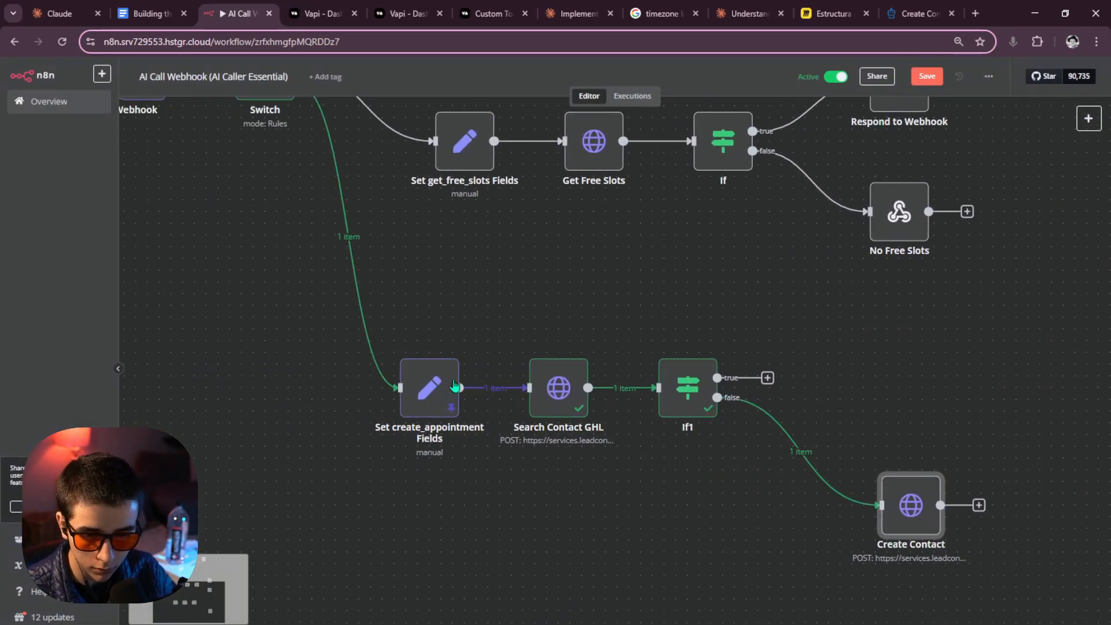
double_click(428, 388)
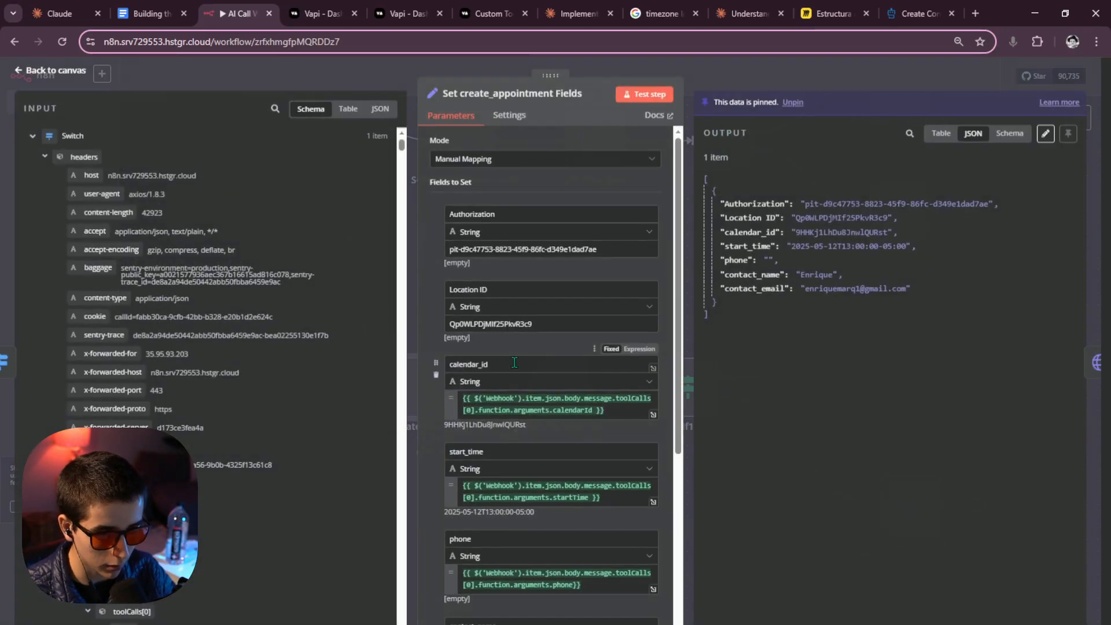
click(791, 106)
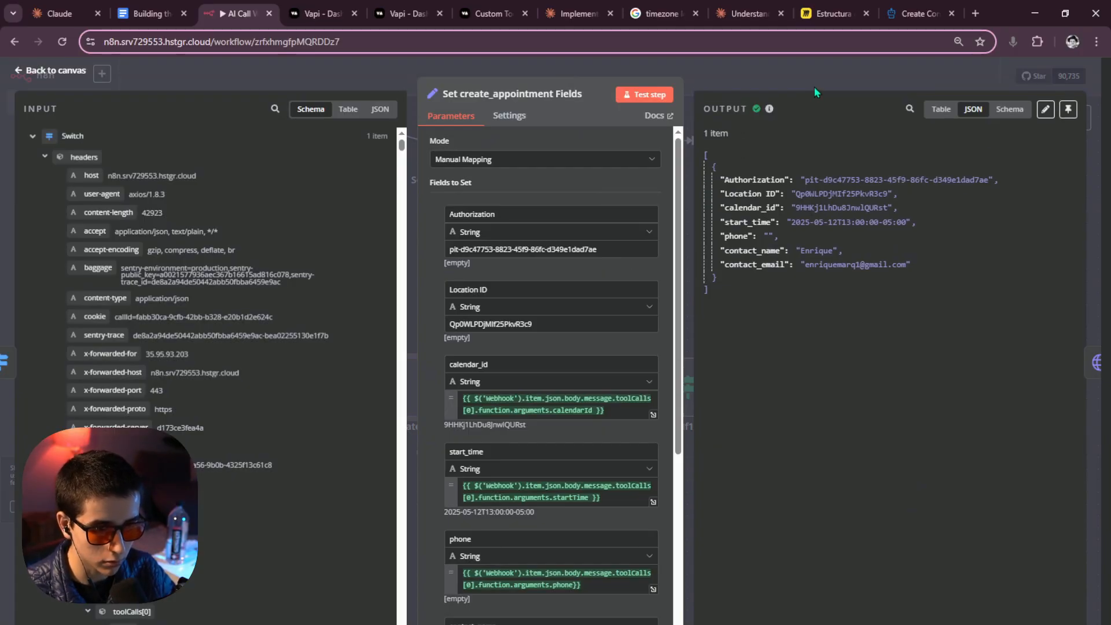
click(815, 87)
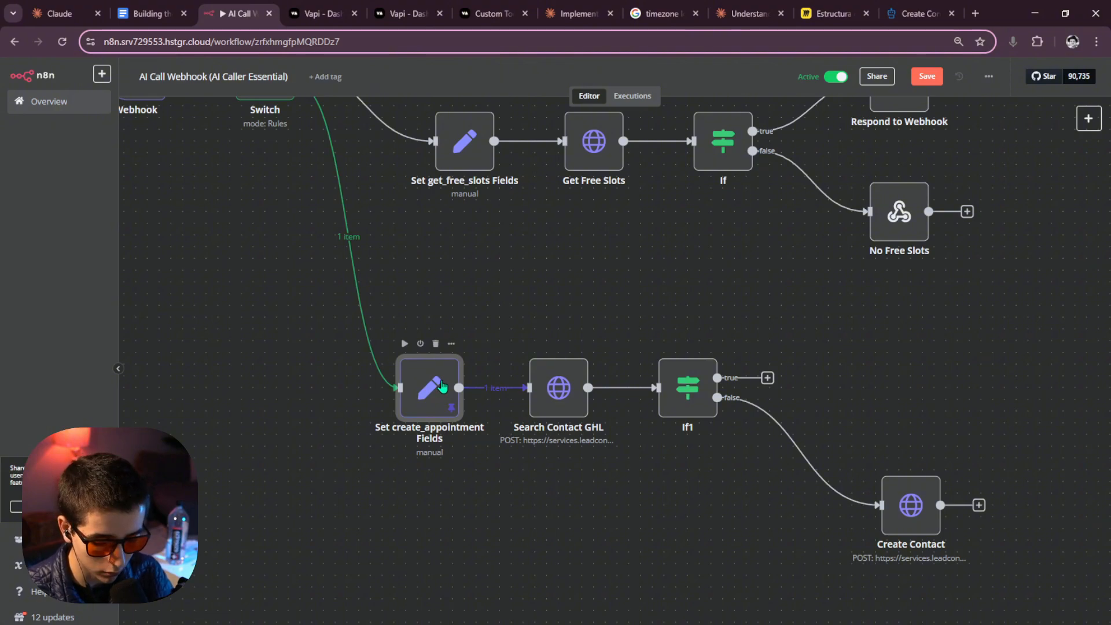
key(Delete)
key(ctrl+z)
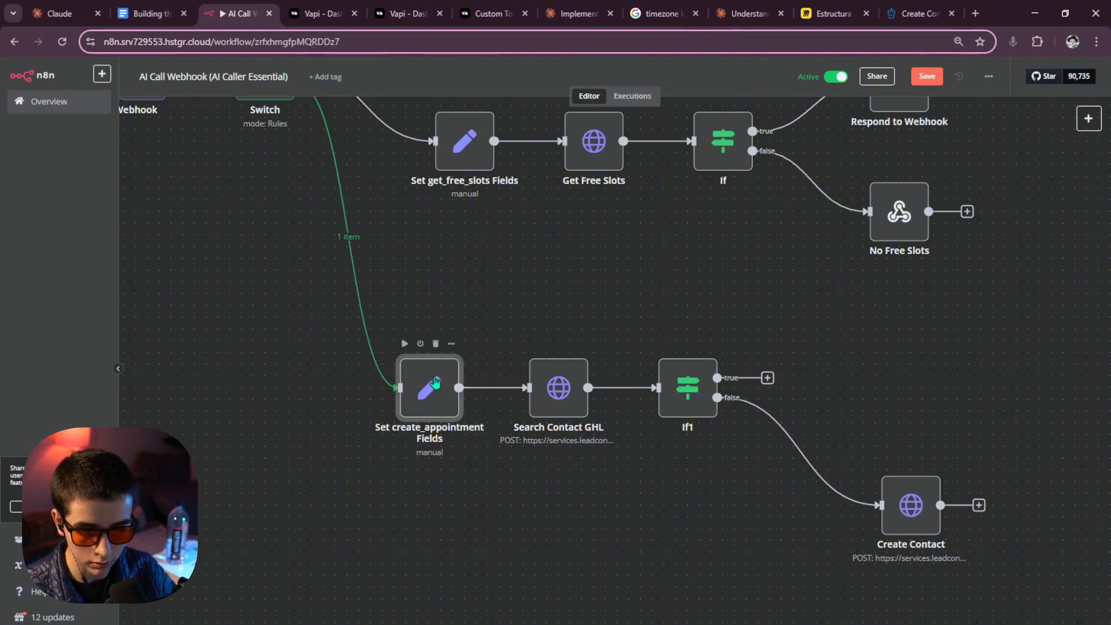
Run Set create_appointment Fields and If1, then open Create Contact's settings.
click(404, 346)
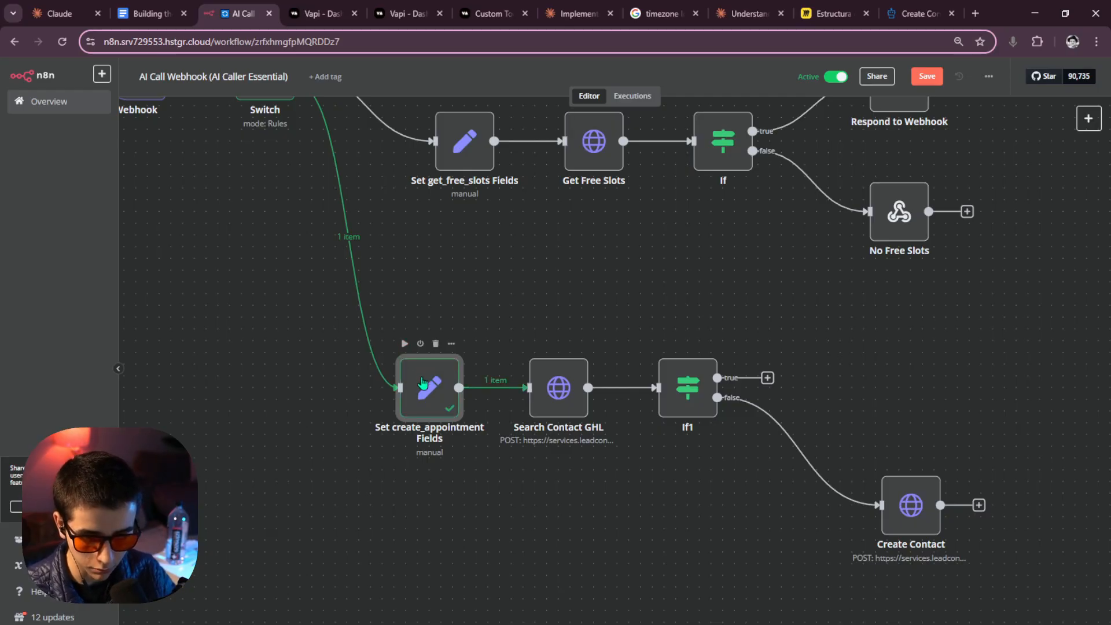
click(663, 346)
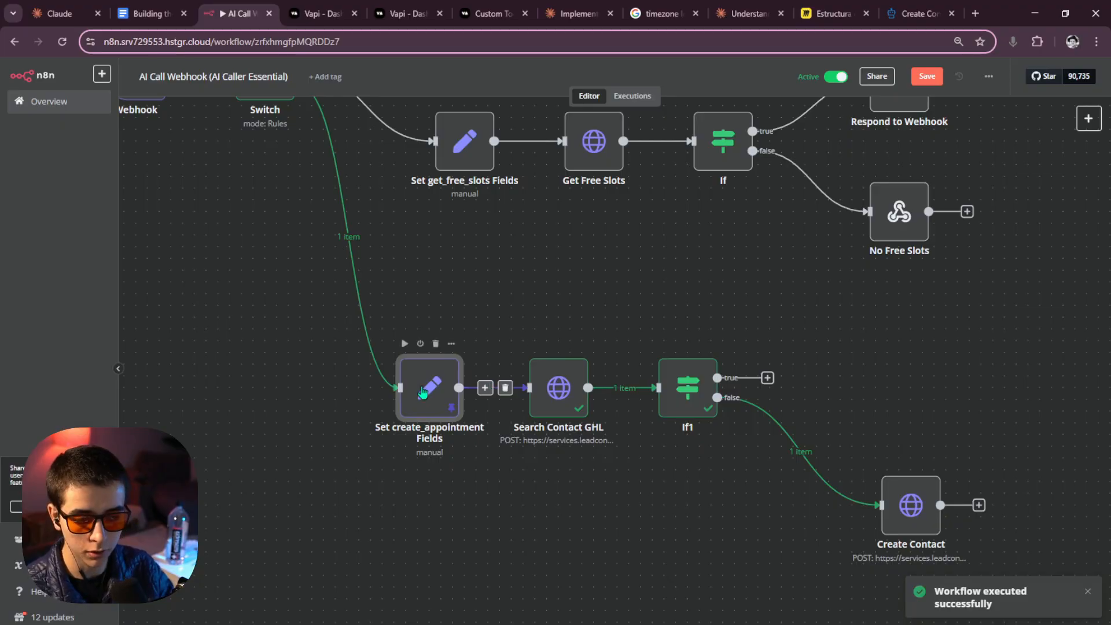
scroll(616, 454, right, 5)
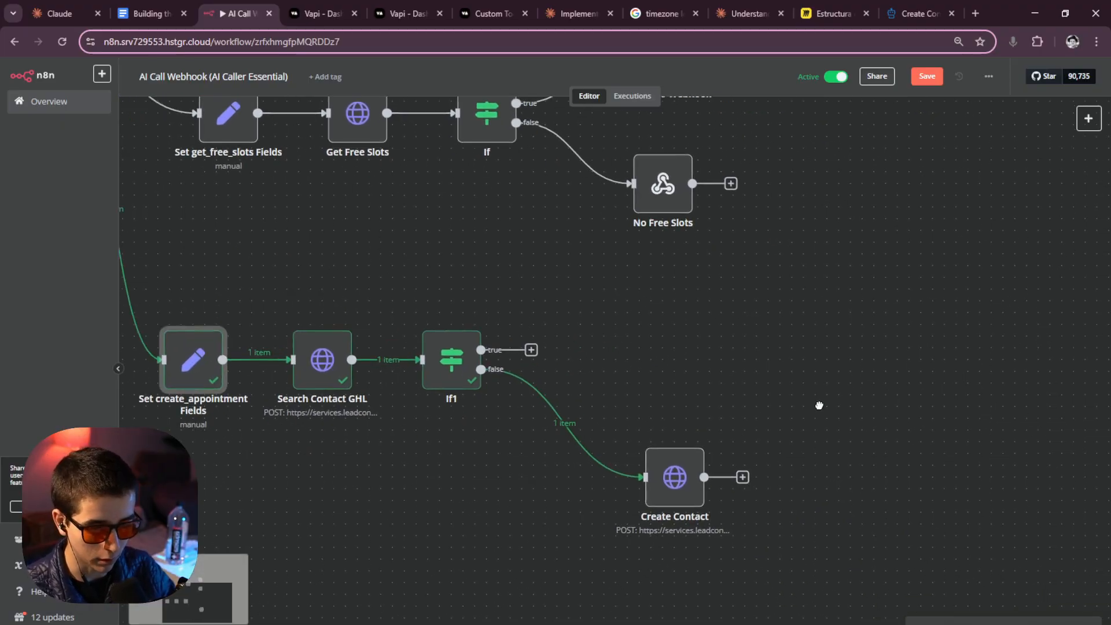
double_click(638, 457)
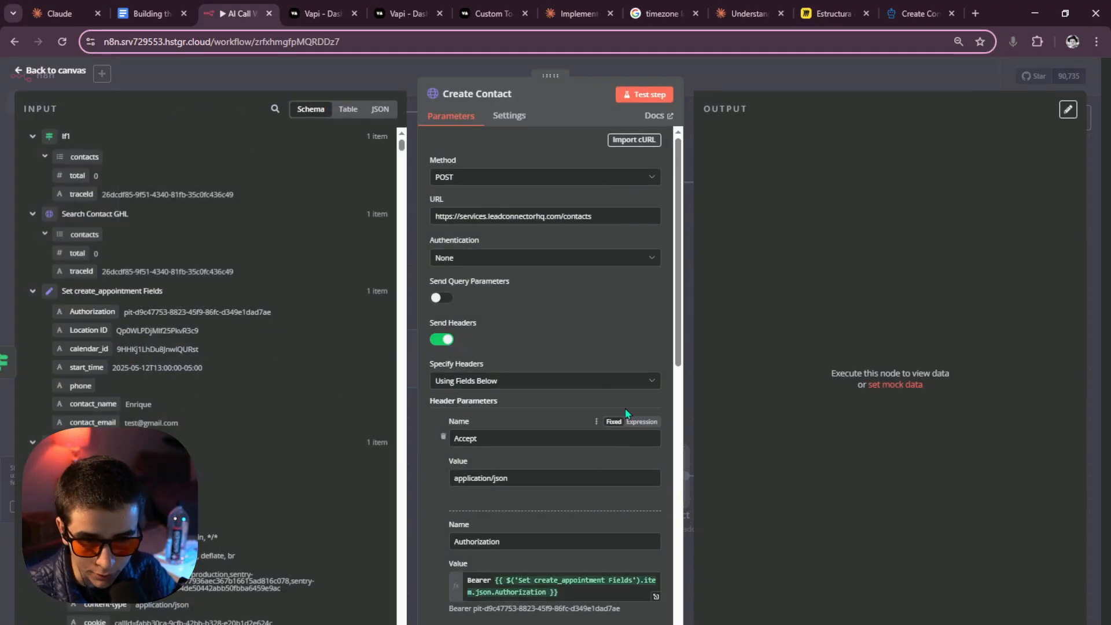
scroll(597, 382, down, 3)
Check what Create Contact's Authorization expression resolves to.
scroll(594, 382, down, 3)
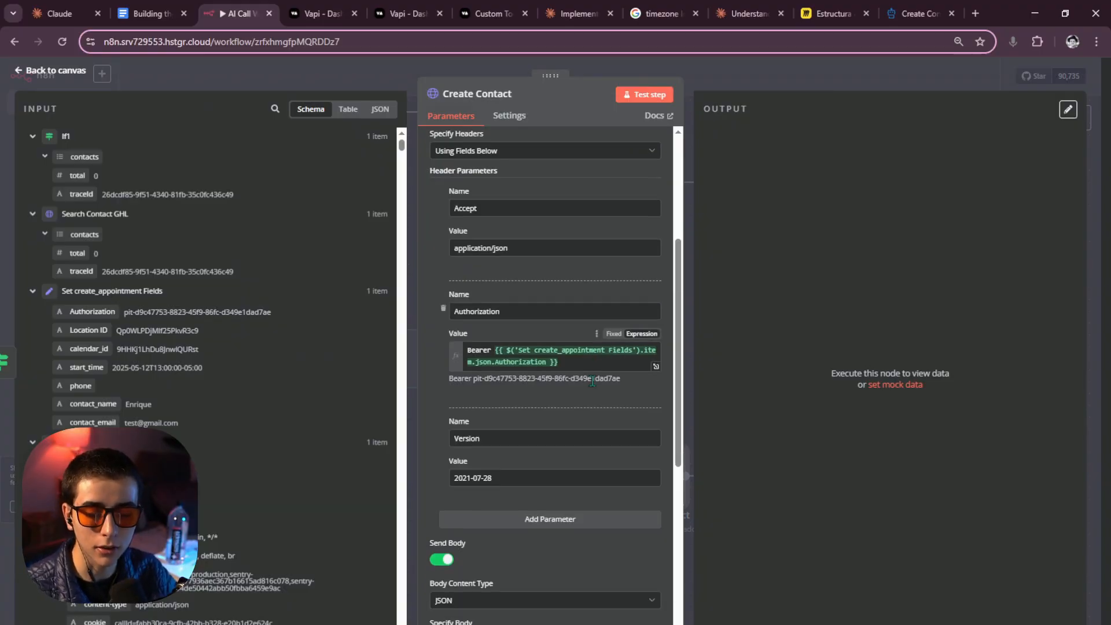
scroll(592, 386, down, 3)
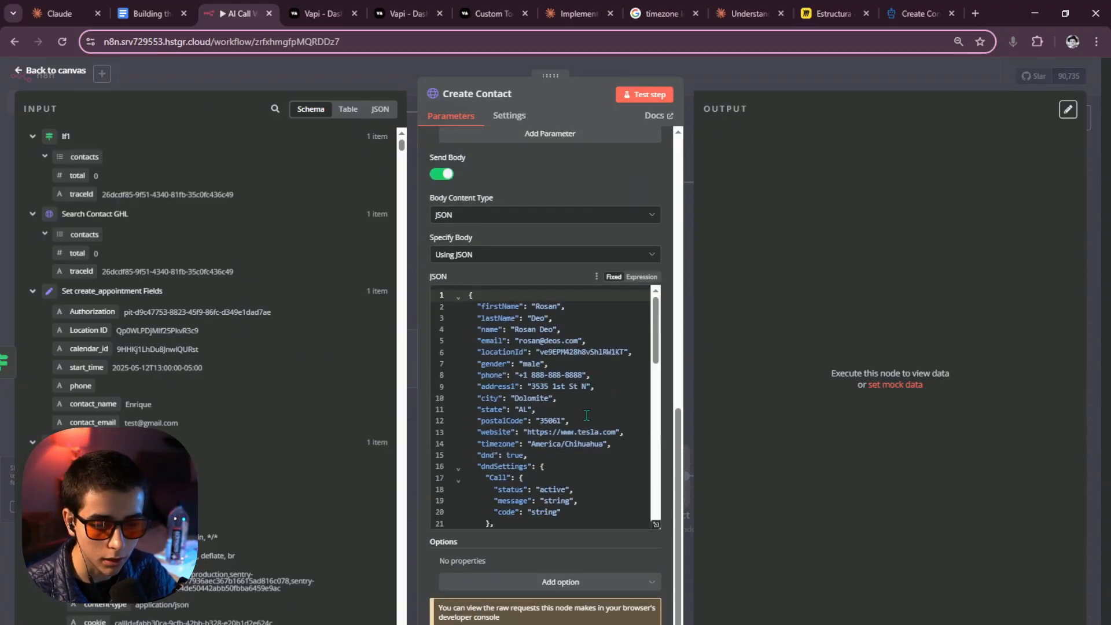
scroll(586, 415, up, 7)
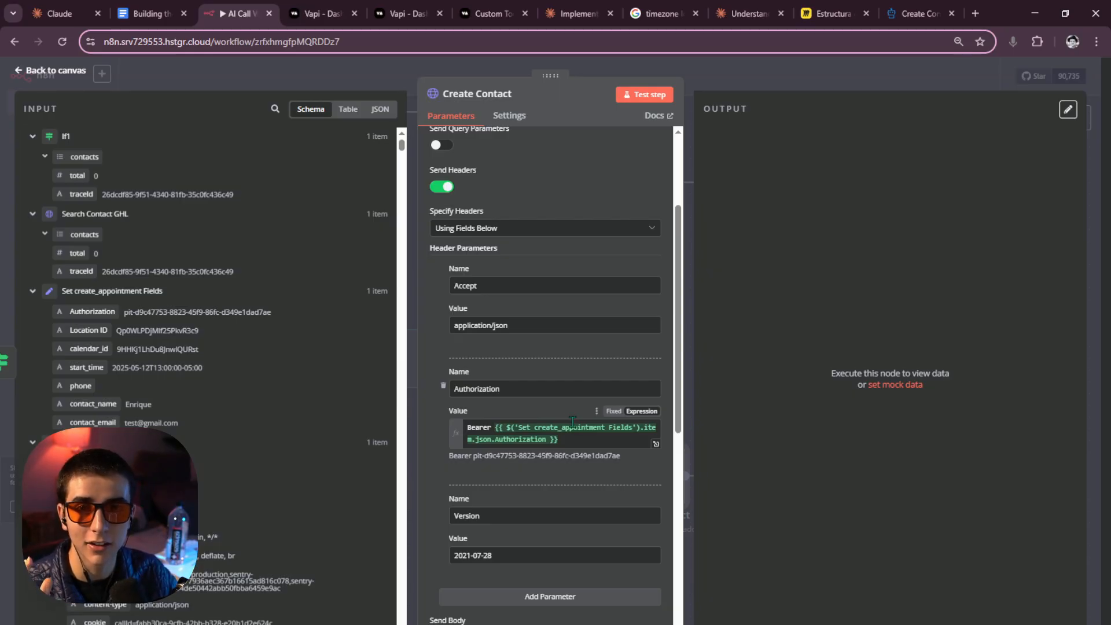
click(567, 439)
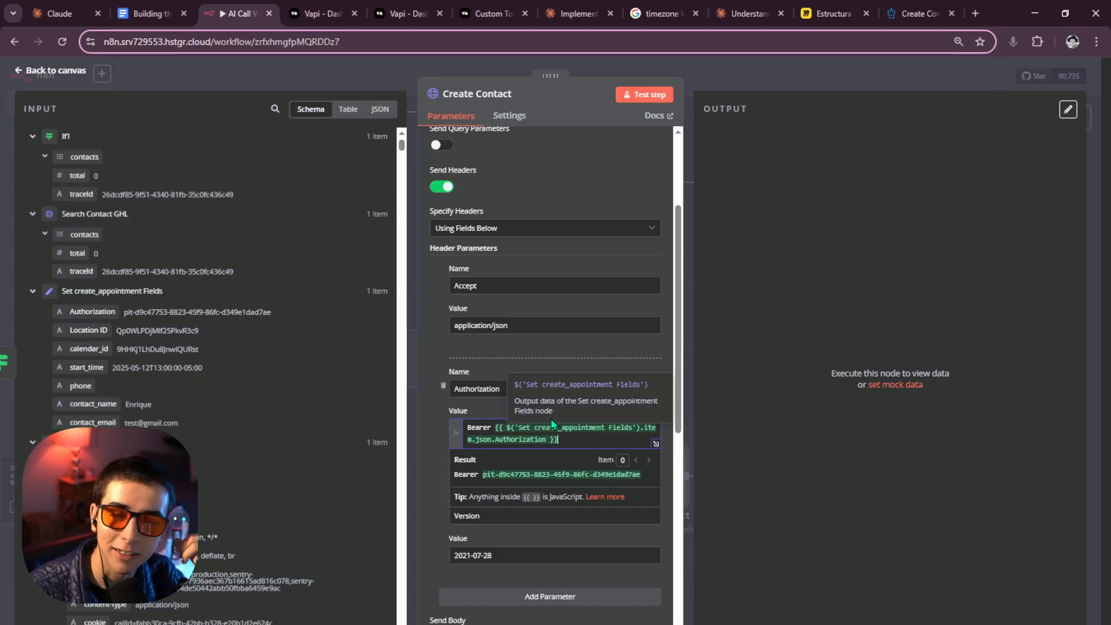
click(566, 439)
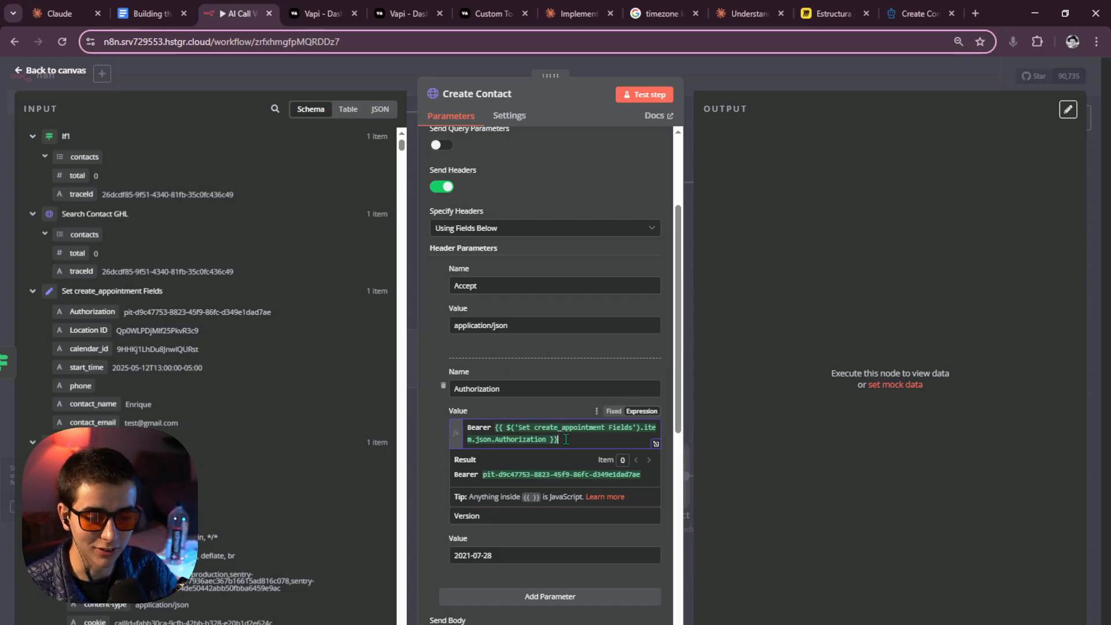
click(746, 422)
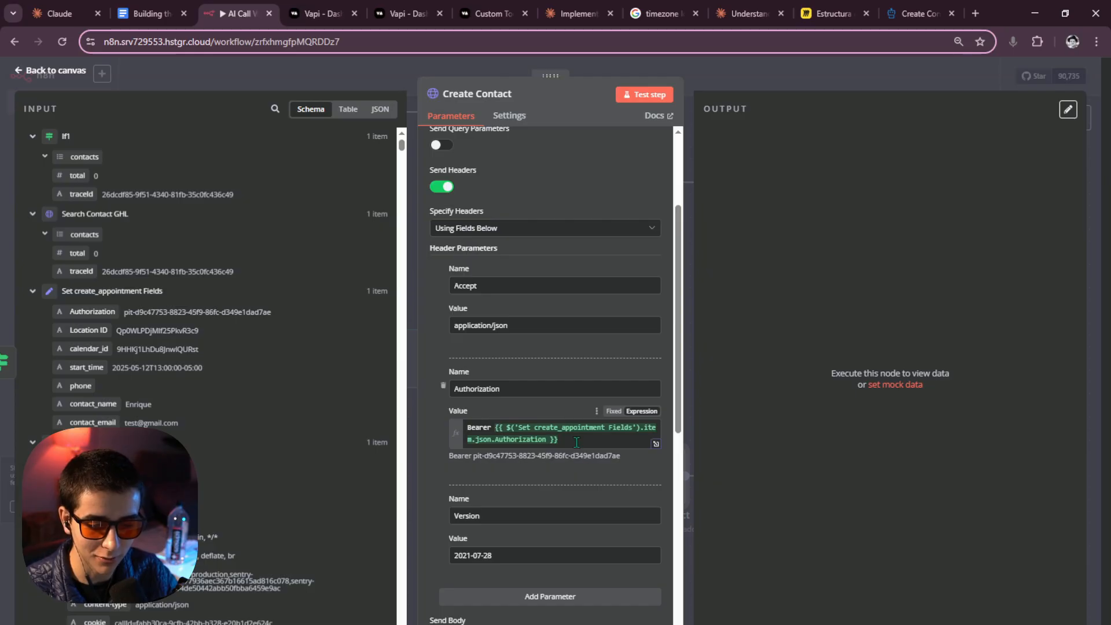
Switch Create Contact's body to 'Using Fields Below' and look for the API docs tab.
scroll(588, 441, down, 4)
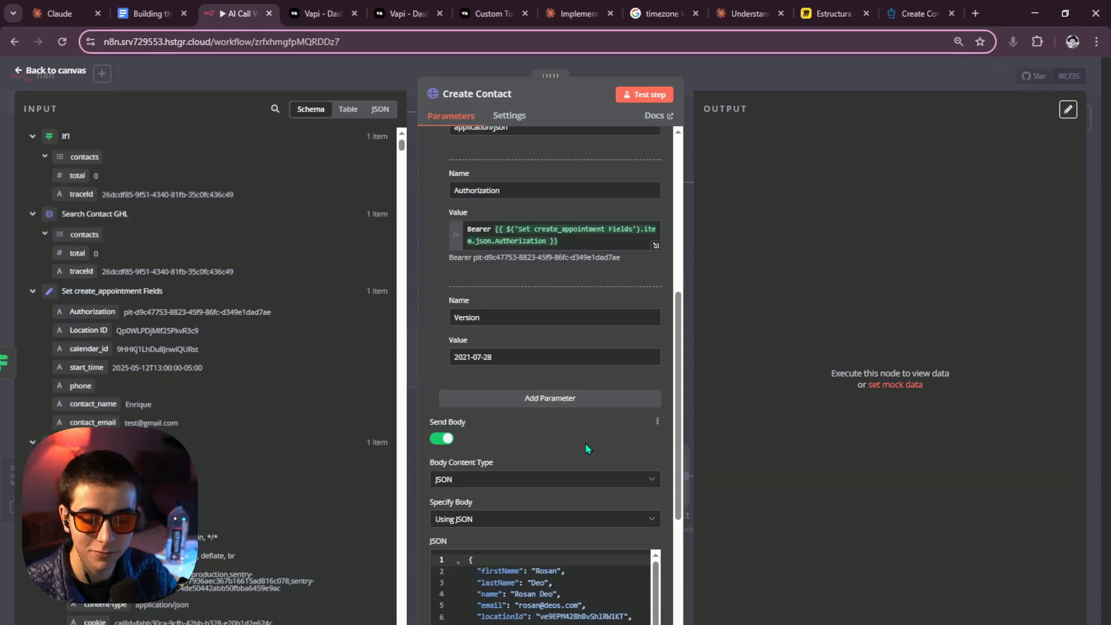
scroll(585, 443, down, 2)
scroll(524, 351, down, 1)
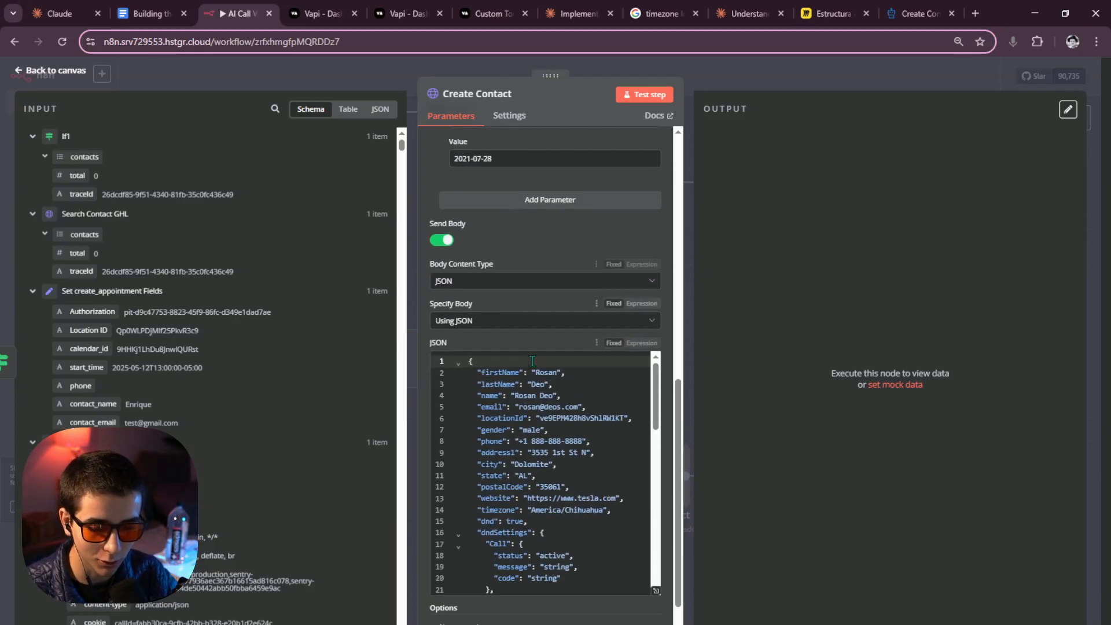
scroll(529, 358, up, 7)
scroll(529, 360, up, 2)
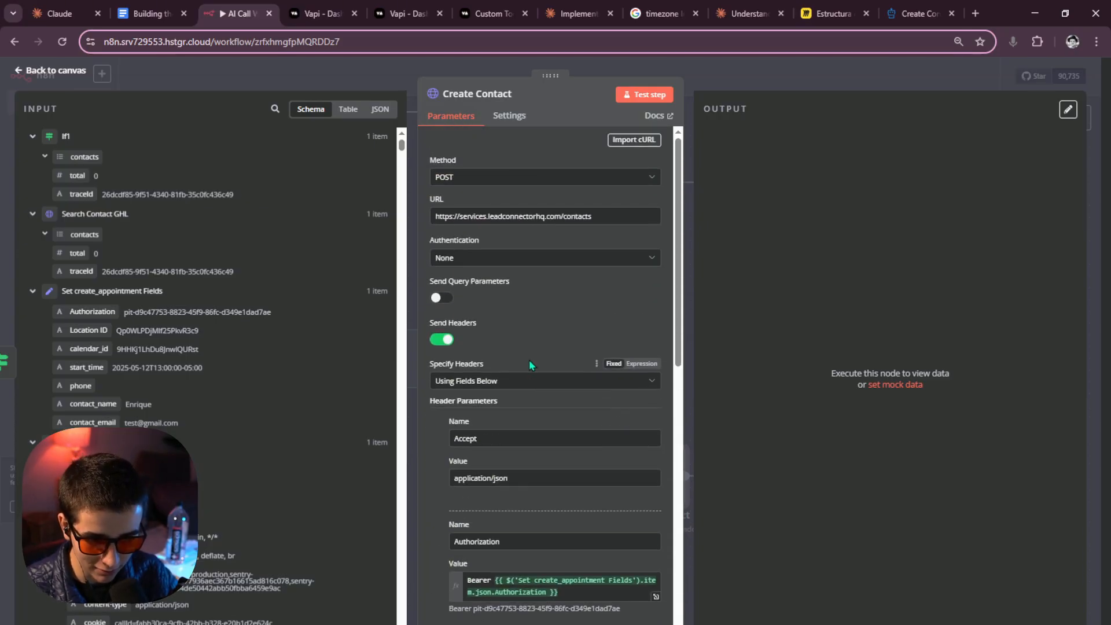
scroll(520, 328, down, 8)
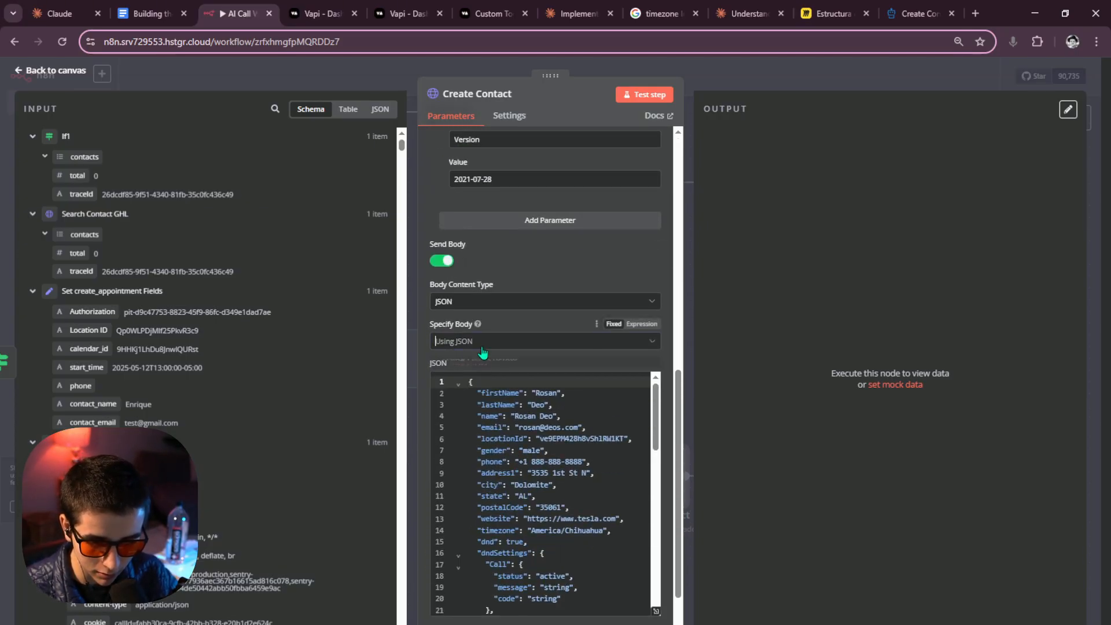
click(482, 347)
click(483, 373)
click(484, 439)
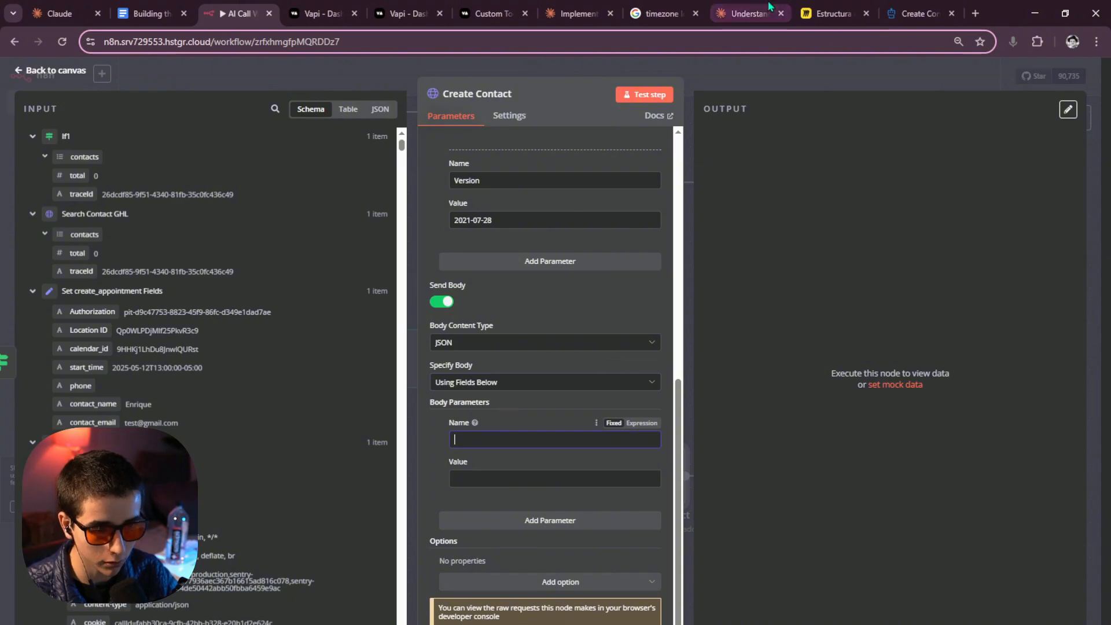
click(749, 14)
click(833, 13)
Copy 'locationId' from the Create Contact docs body and paste it as the first parameter name.
click(898, 3)
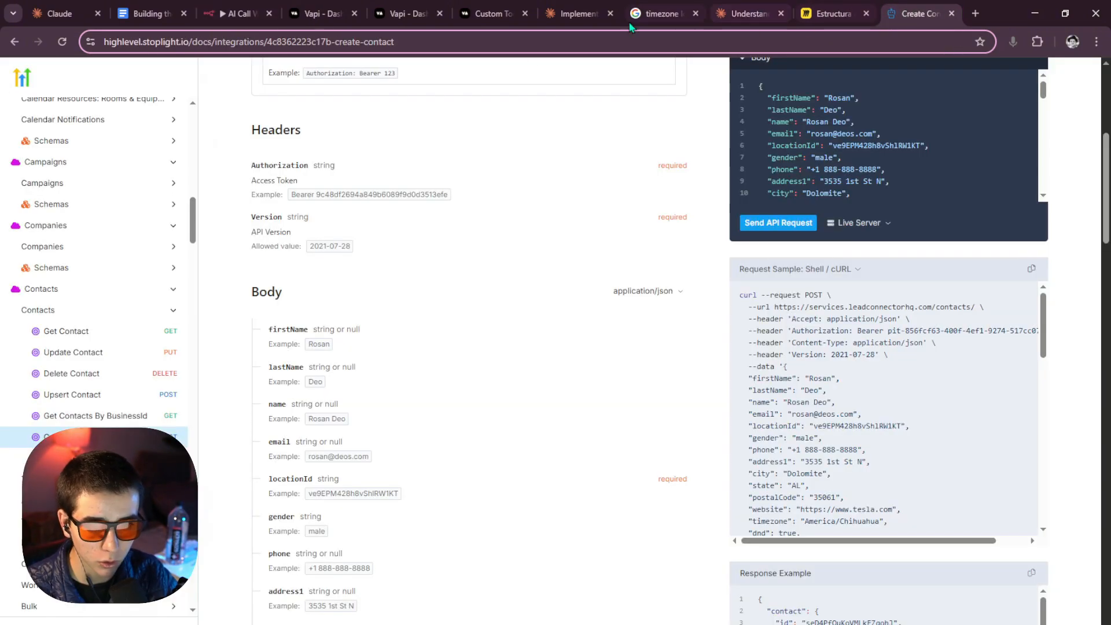
scroll(376, 298, down, 2)
scroll(258, 321, down, 1)
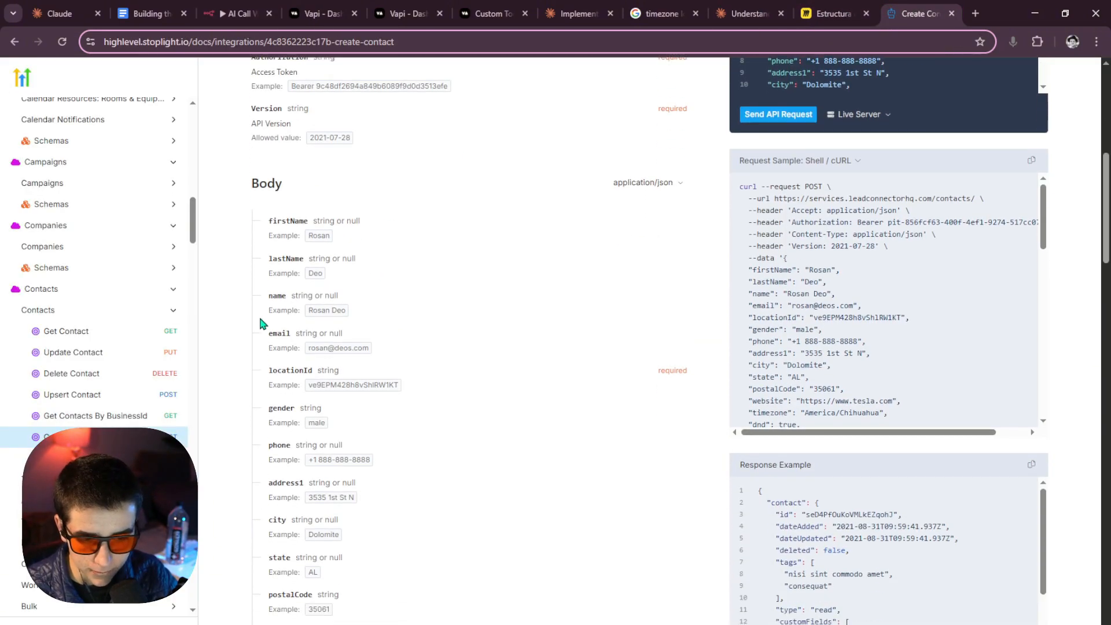
drag(268, 346, 310, 346)
key(ctrl+c)
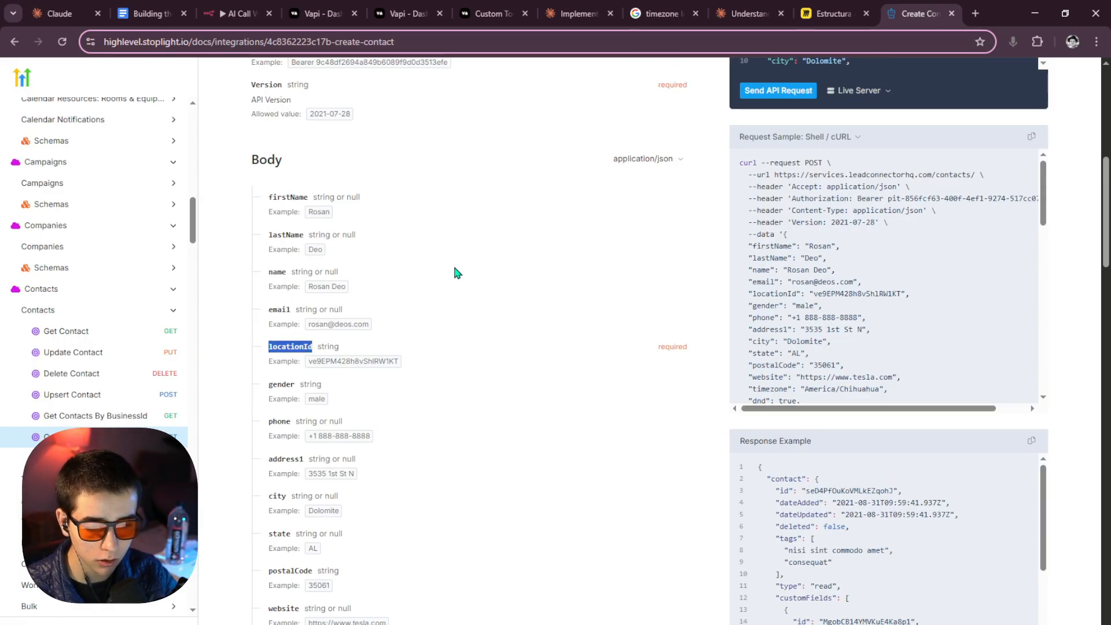
scroll(290, 397, up, 2)
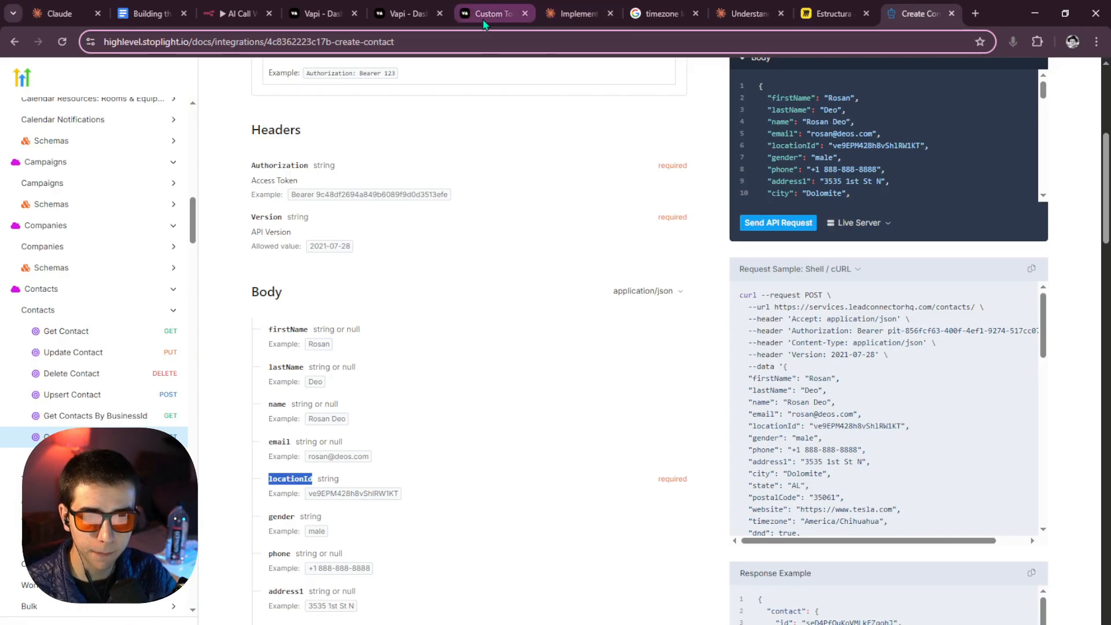
click(238, 13)
click(496, 443)
key(ctrl+v)
click(496, 479)
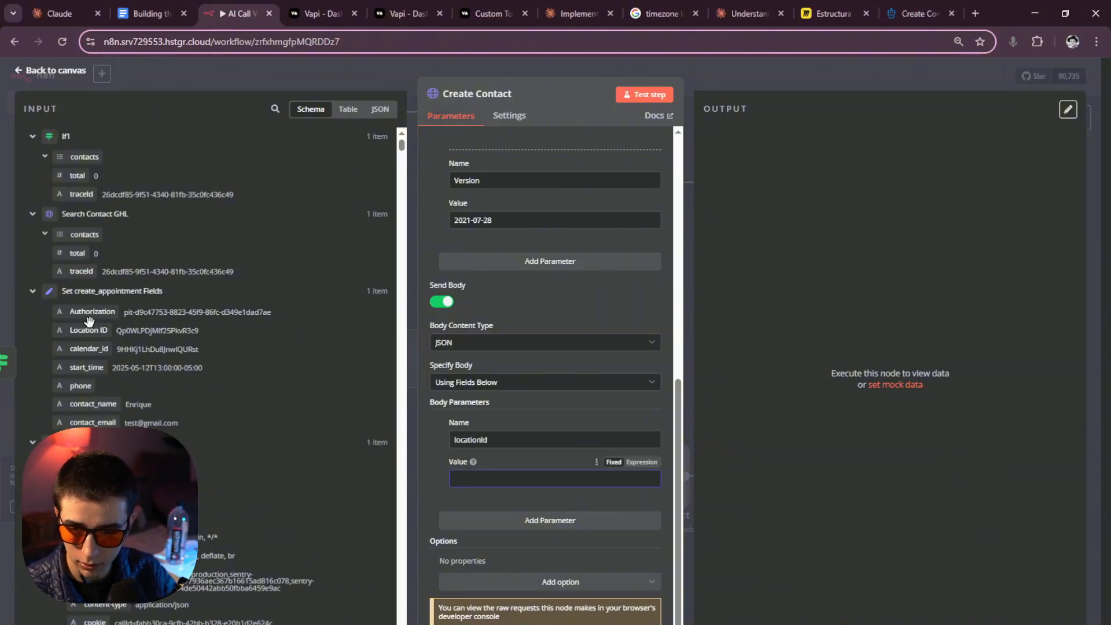
Map Location ID into locationId and add a 'name' parameter mapped to contact_name.
drag(88, 330, 521, 481)
scroll(556, 503, down, 1)
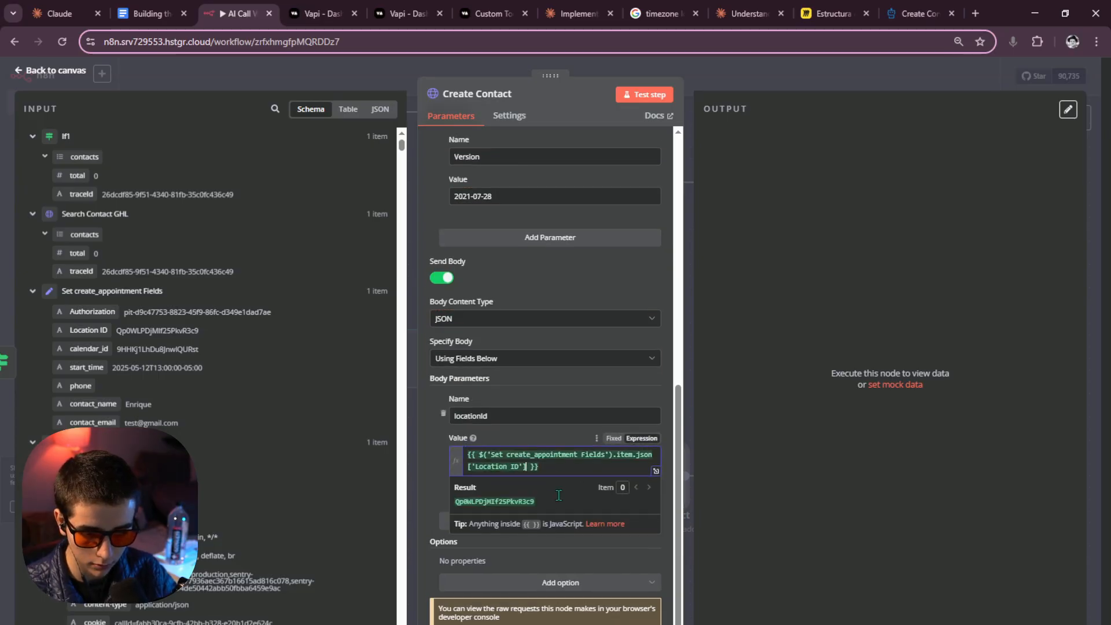
click(826, 395)
click(554, 519)
scroll(621, 498, down, 3)
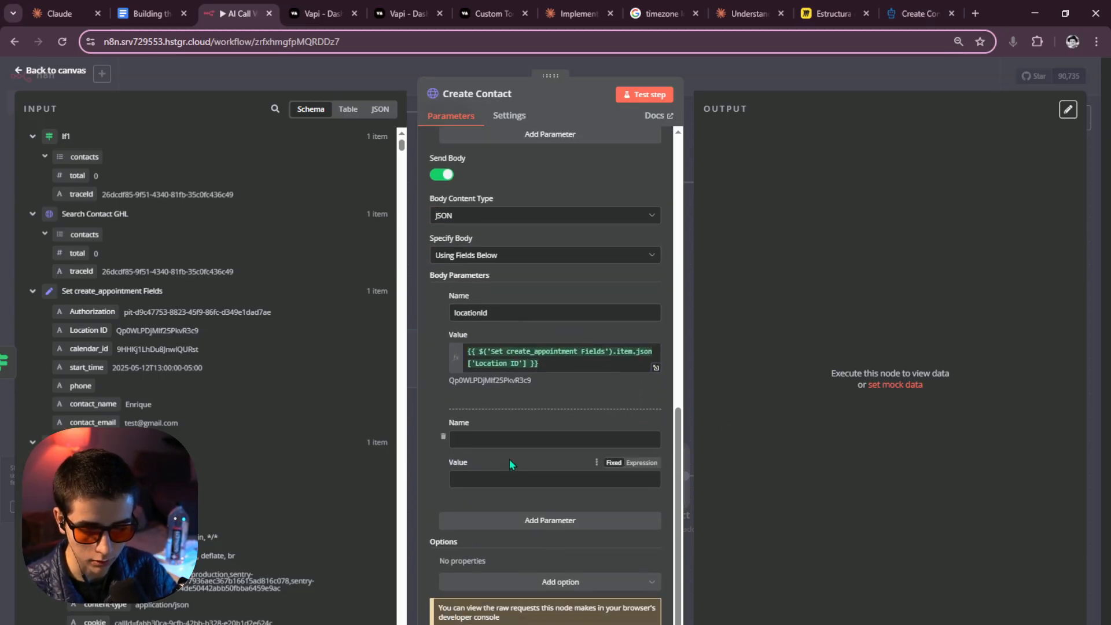
click(498, 440)
text(name)
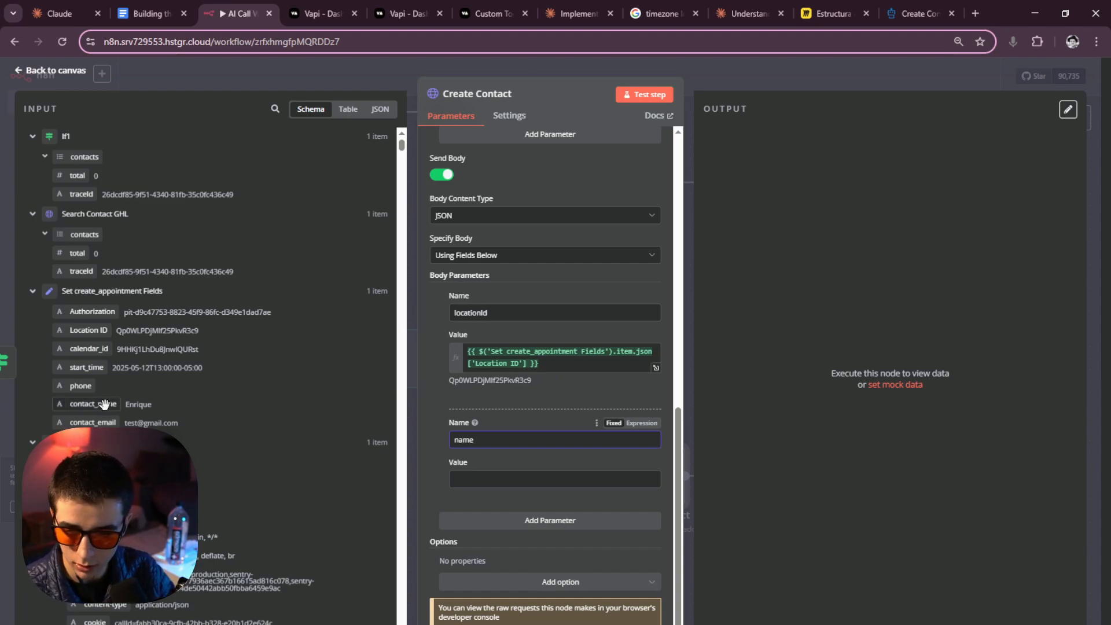
drag(94, 404, 529, 478)
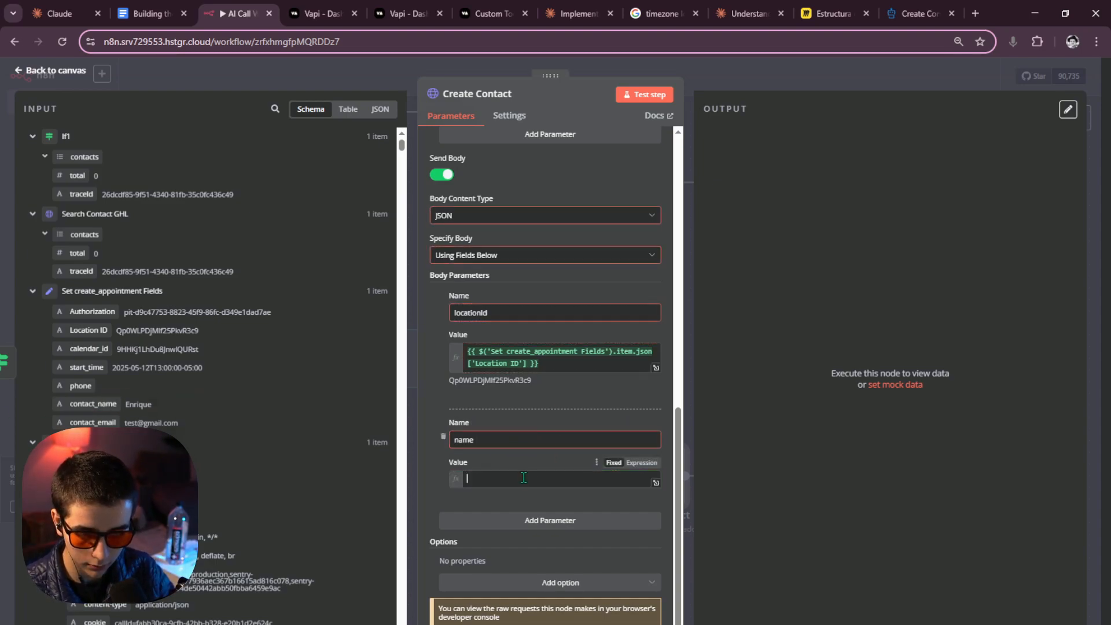
Add 'email' and 'phone' body parameters mapped to contact_email and phone.
click(546, 543)
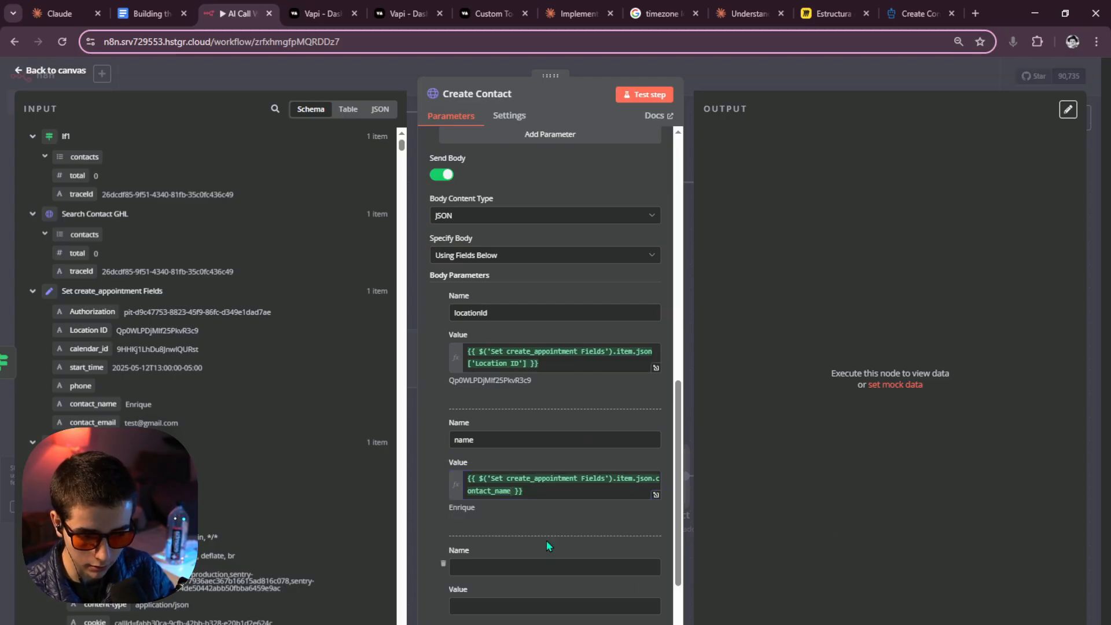
text(email)
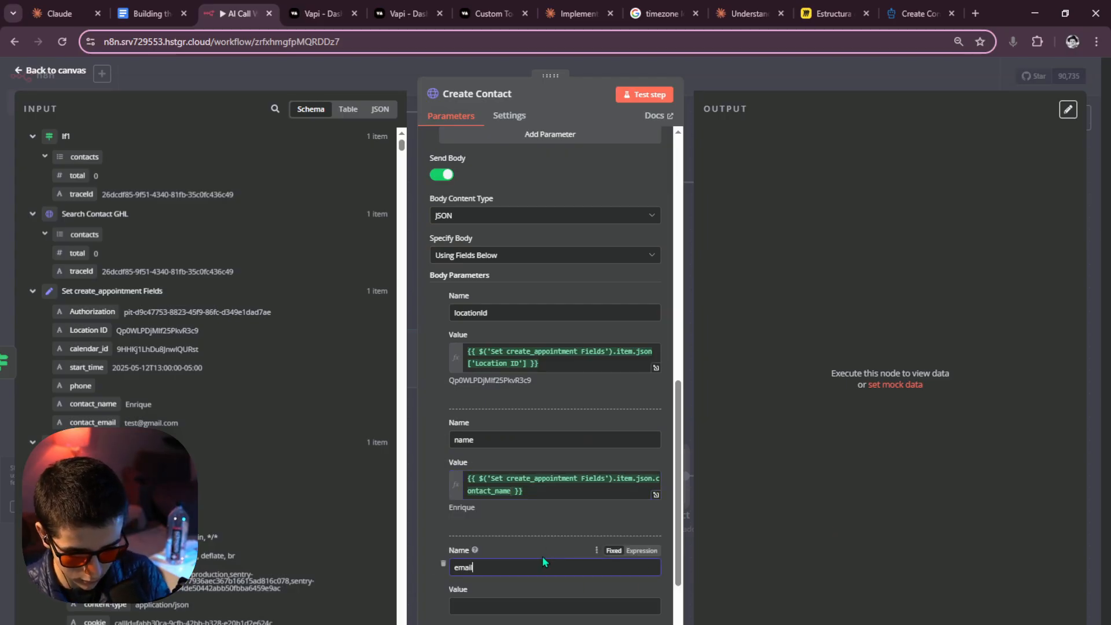
drag(90, 417, 509, 605)
scroll(633, 551, down, 3)
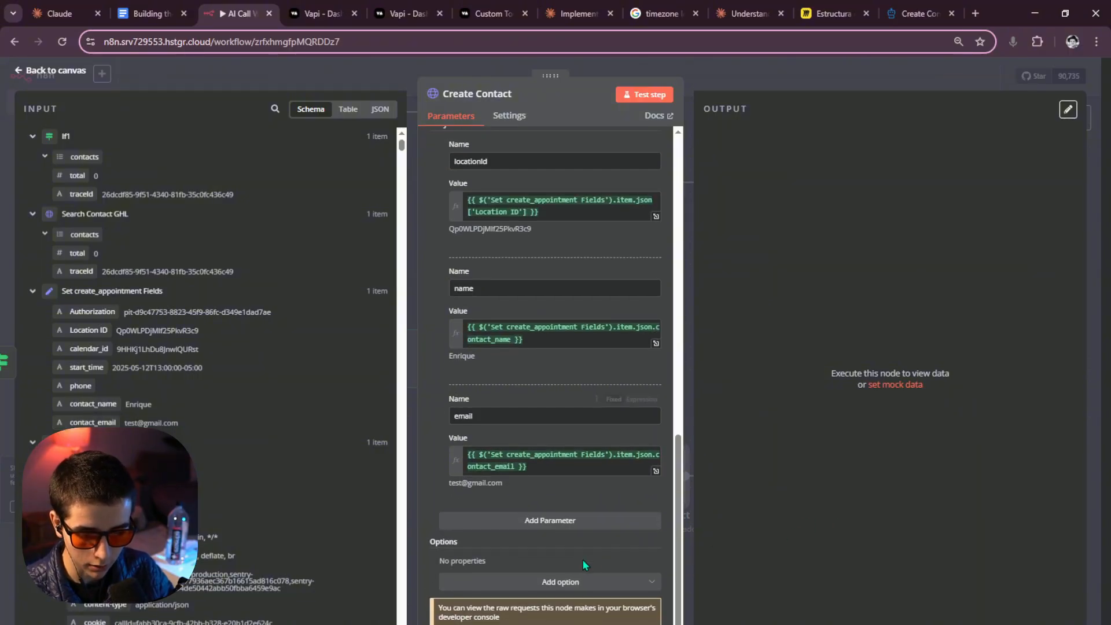
click(513, 522)
text(phone)
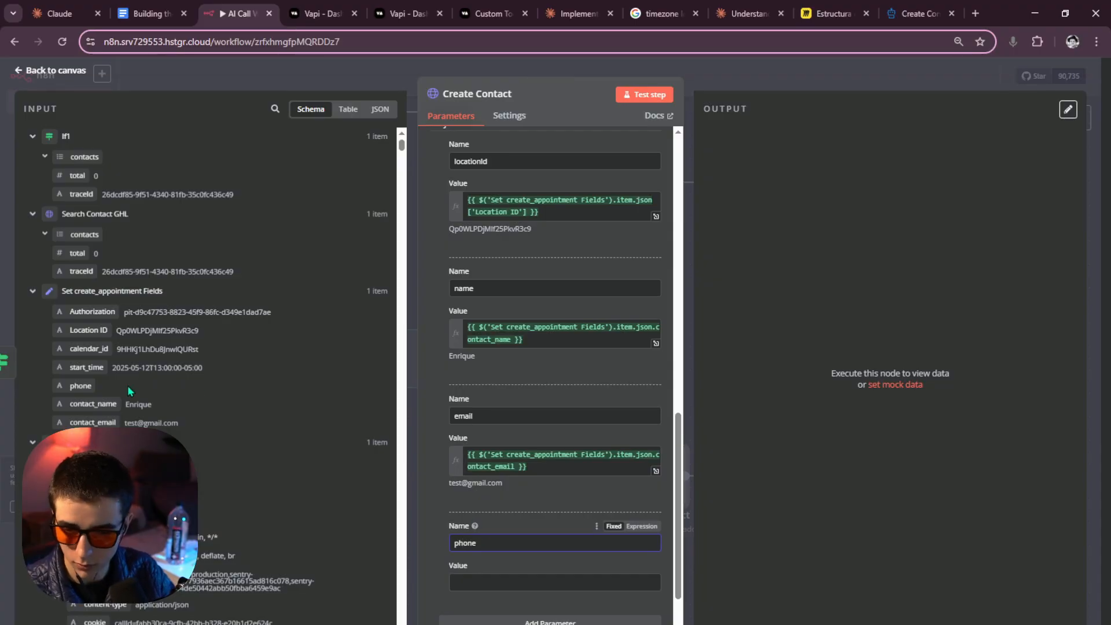
drag(81, 385, 480, 582)
click(717, 516)
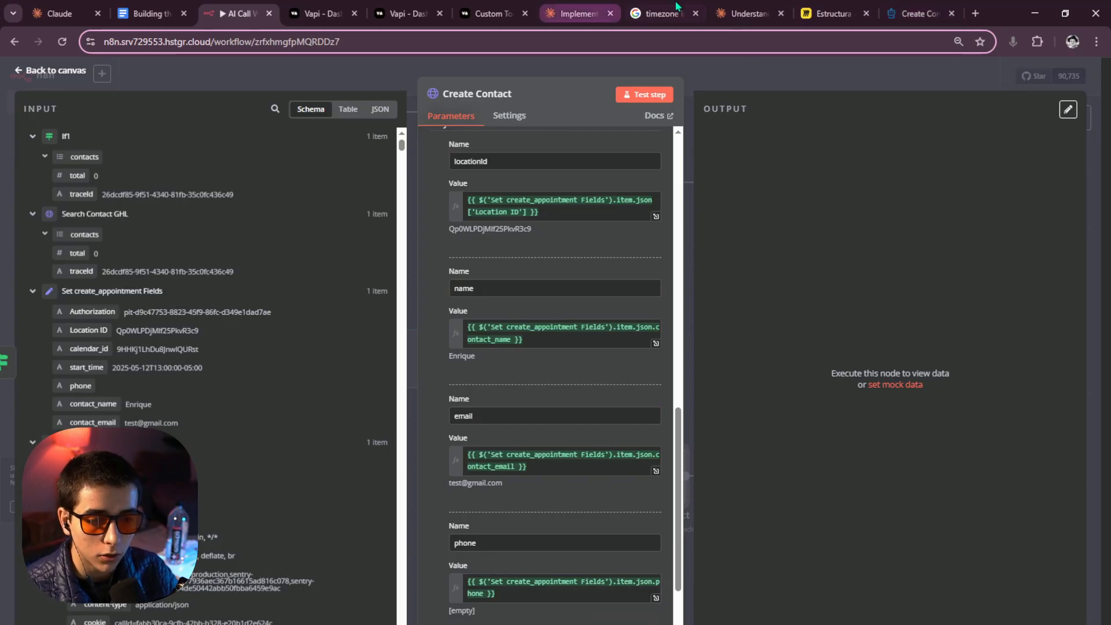
Verify the email and phone field names against the Create Contact docs.
click(921, 13)
scroll(251, 383, down, 1)
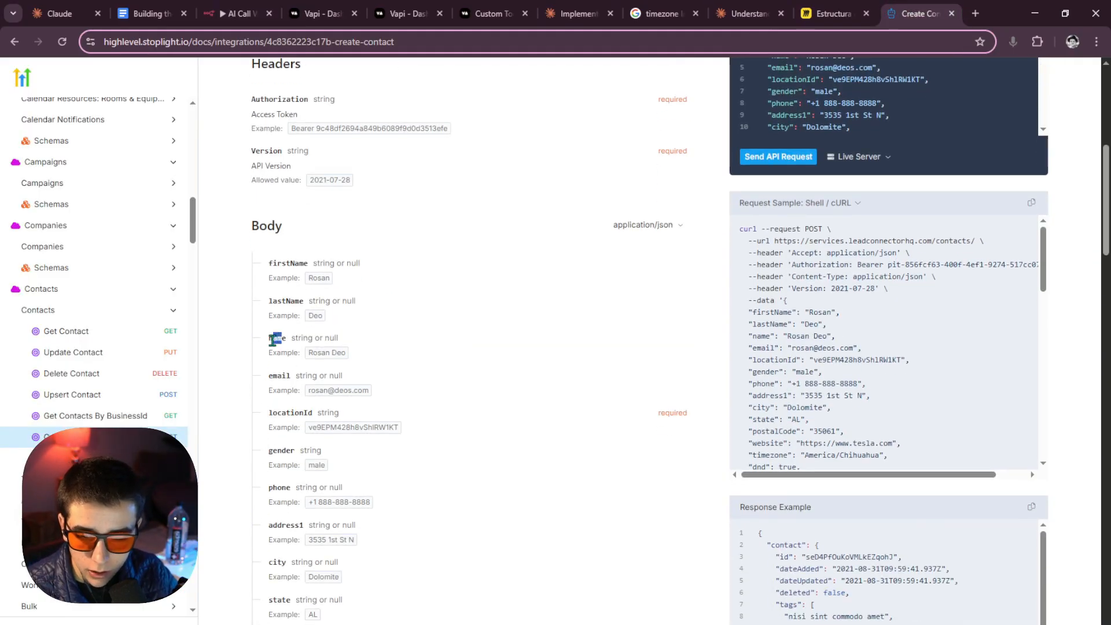
double_click(280, 375)
scroll(298, 405, down, 1)
drag(291, 422, 262, 424)
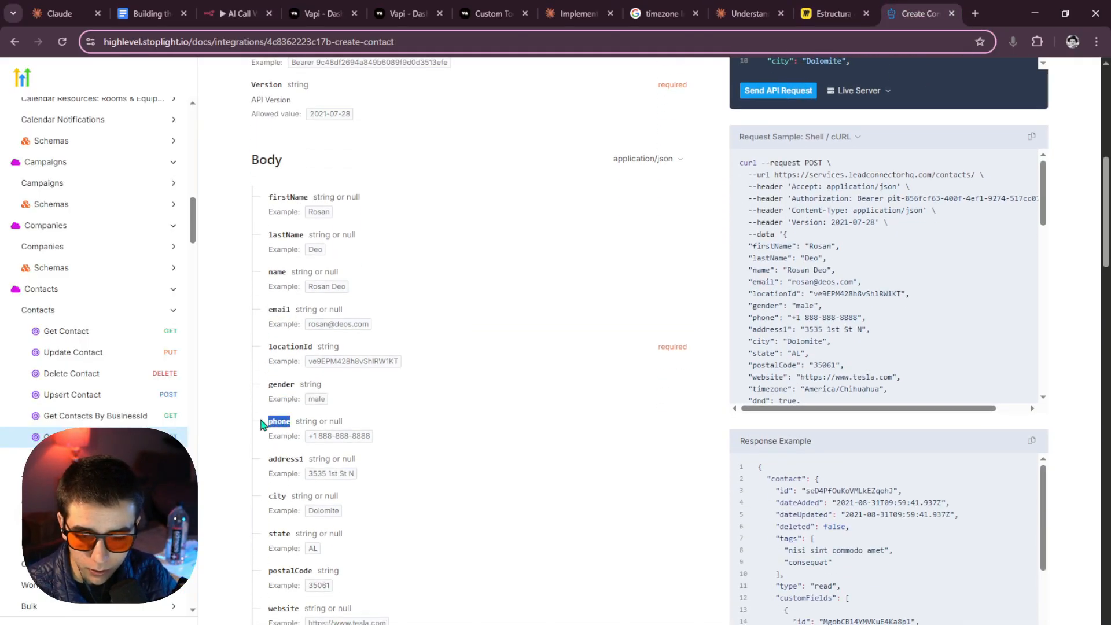
scroll(376, 425, down, 1)
click(238, 13)
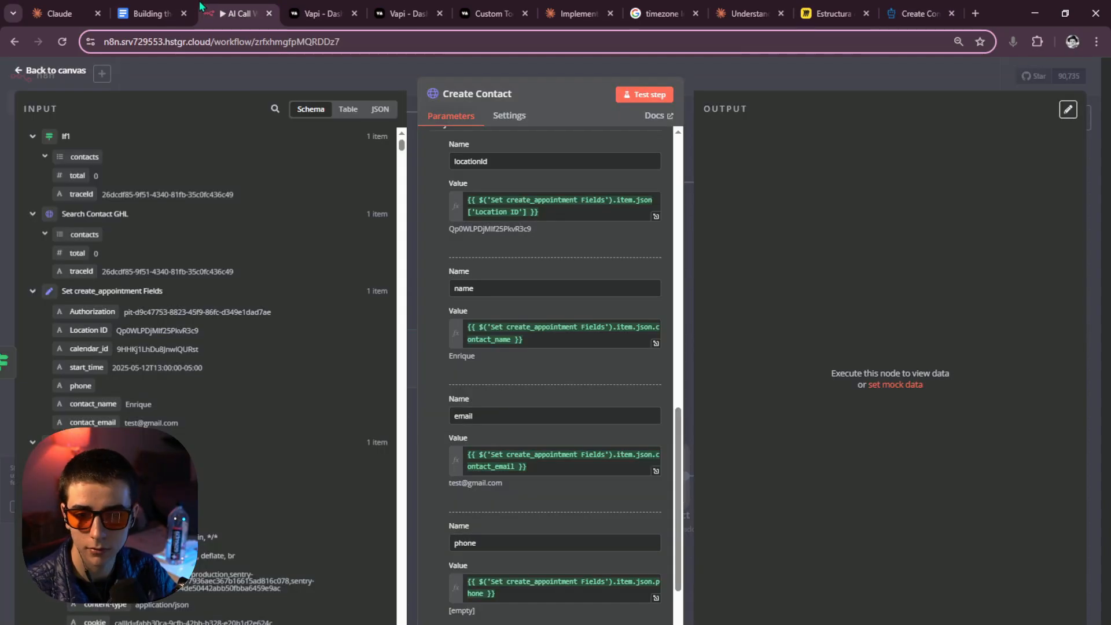
Test Create Contact to create a new contact, then start a node after it.
click(637, 97)
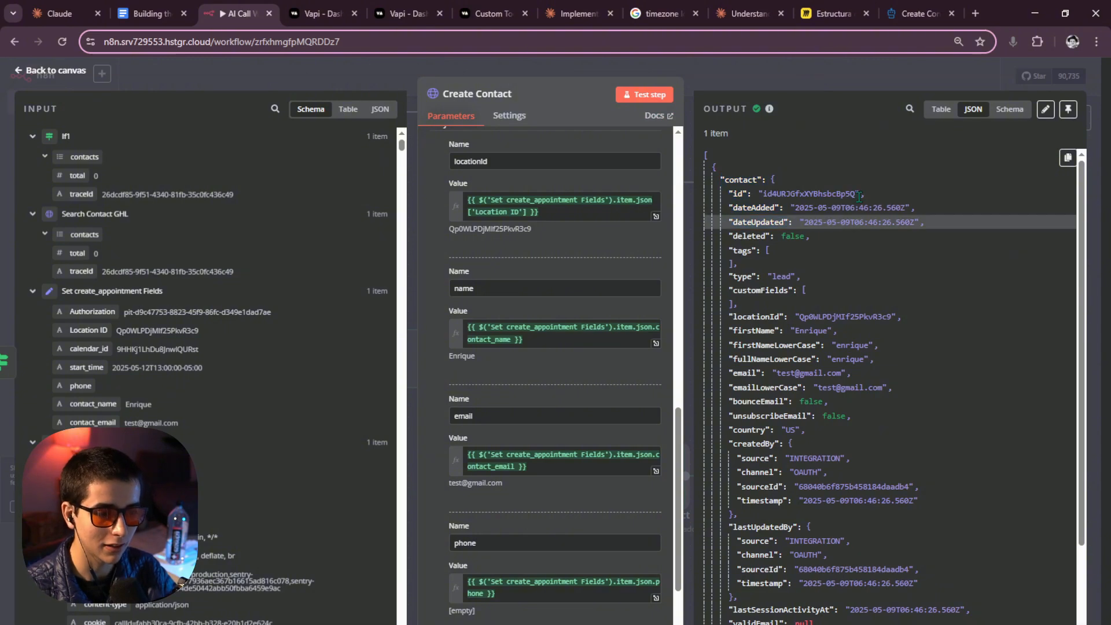
drag(857, 194, 823, 194)
click(825, 196)
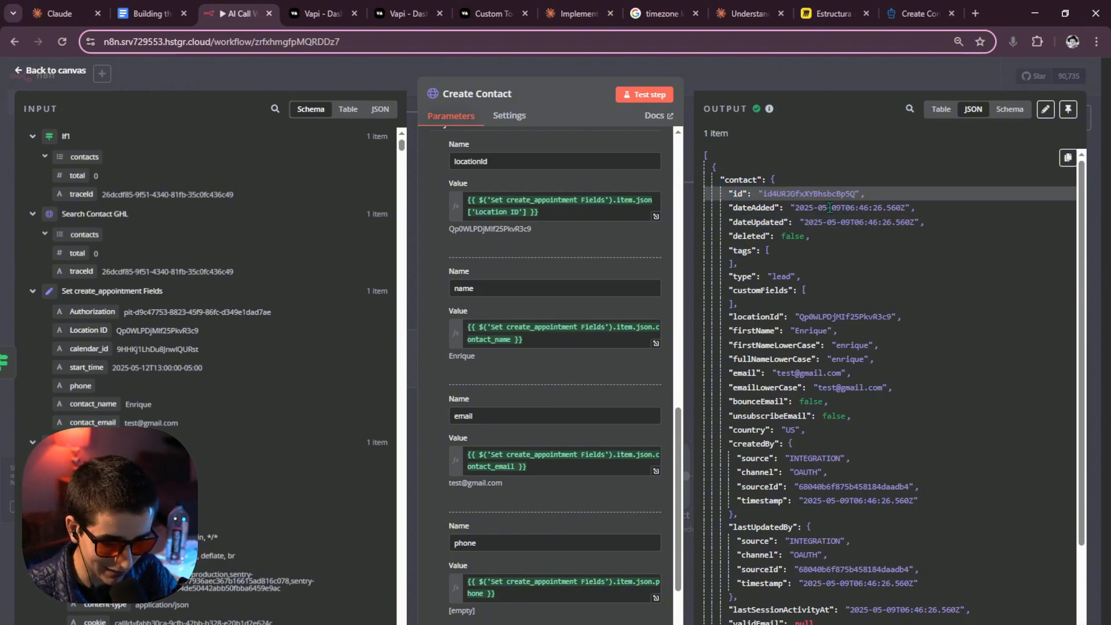
click(815, 76)
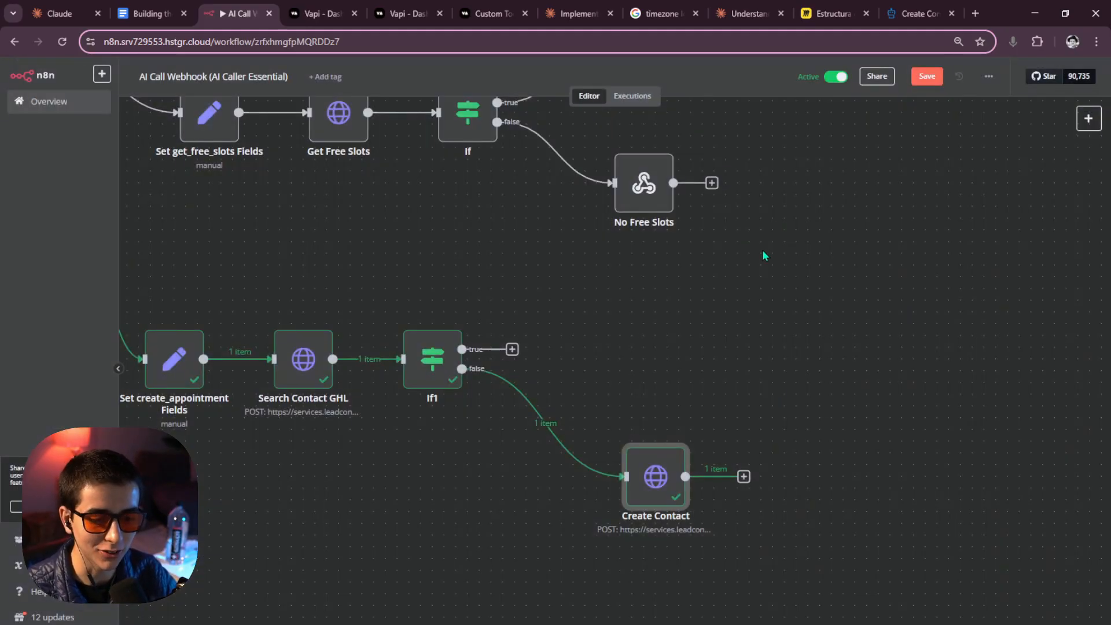
drag(735, 408, 474, 388)
click(483, 456)
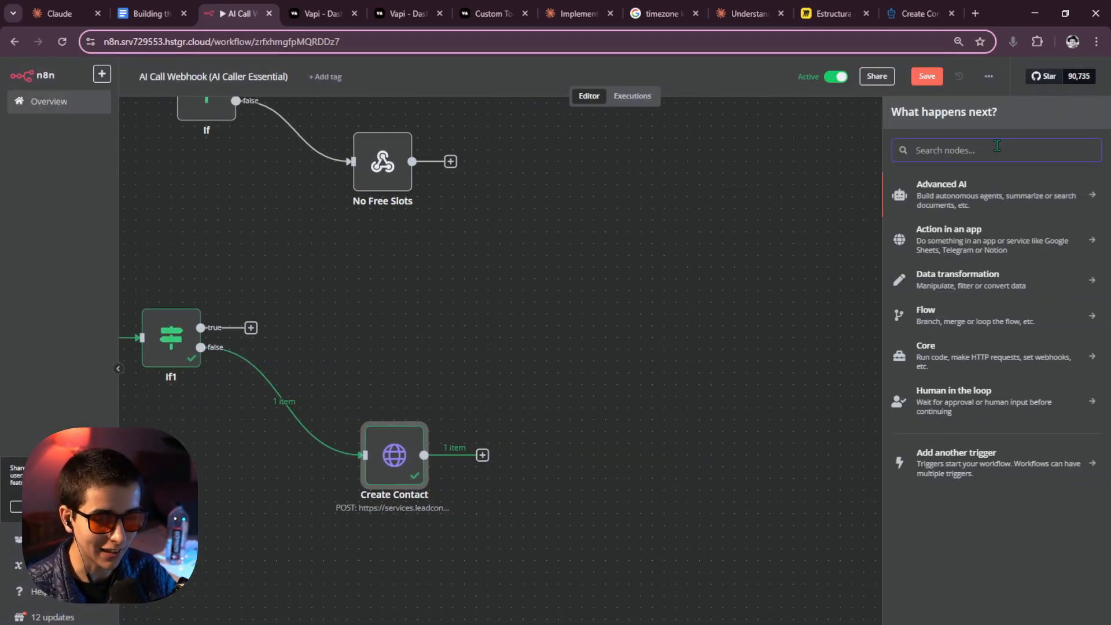
click(920, 14)
Copy the Shell/cURL Request Sample from the Calendar Events Create Appointment docs page.
scroll(113, 313, up, 10)
scroll(113, 312, up, 4)
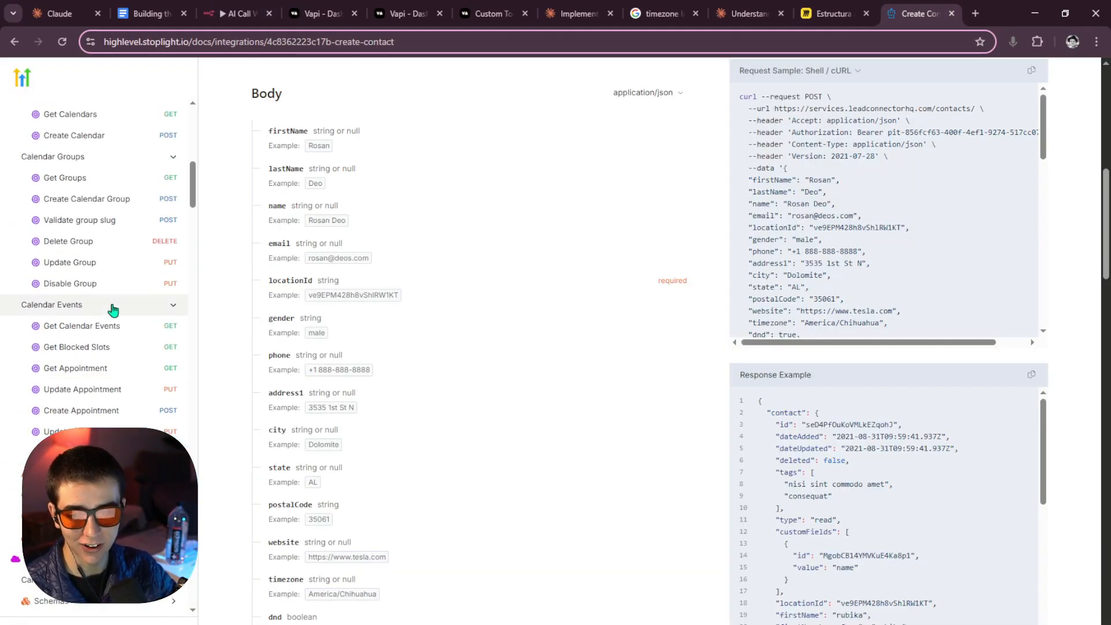
scroll(106, 382, up, 2)
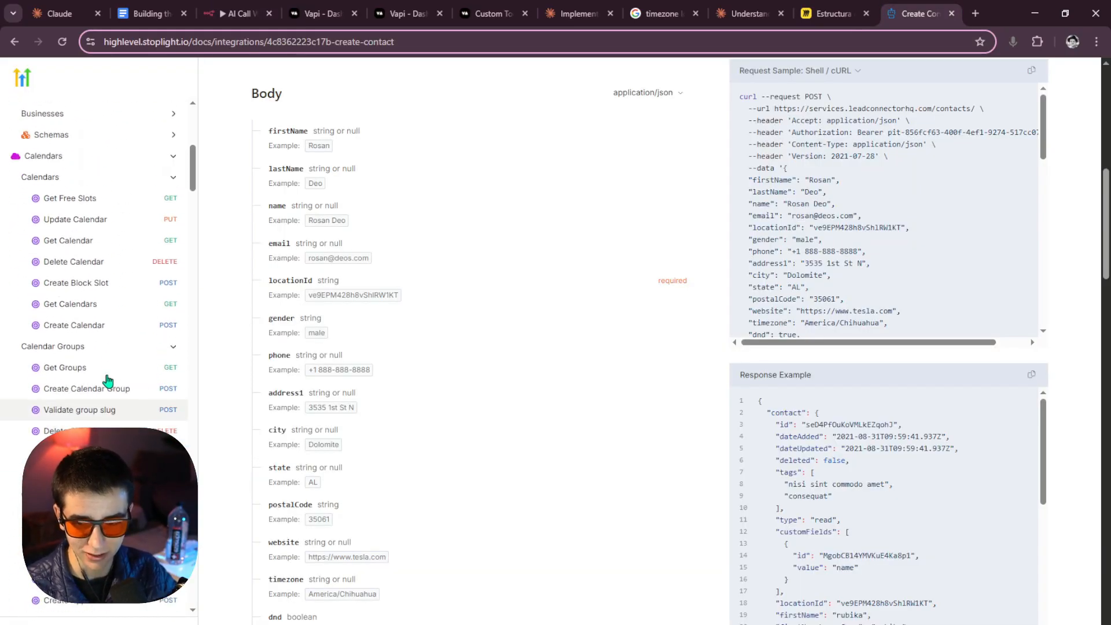
scroll(90, 332, down, 2)
scroll(91, 339, down, 2)
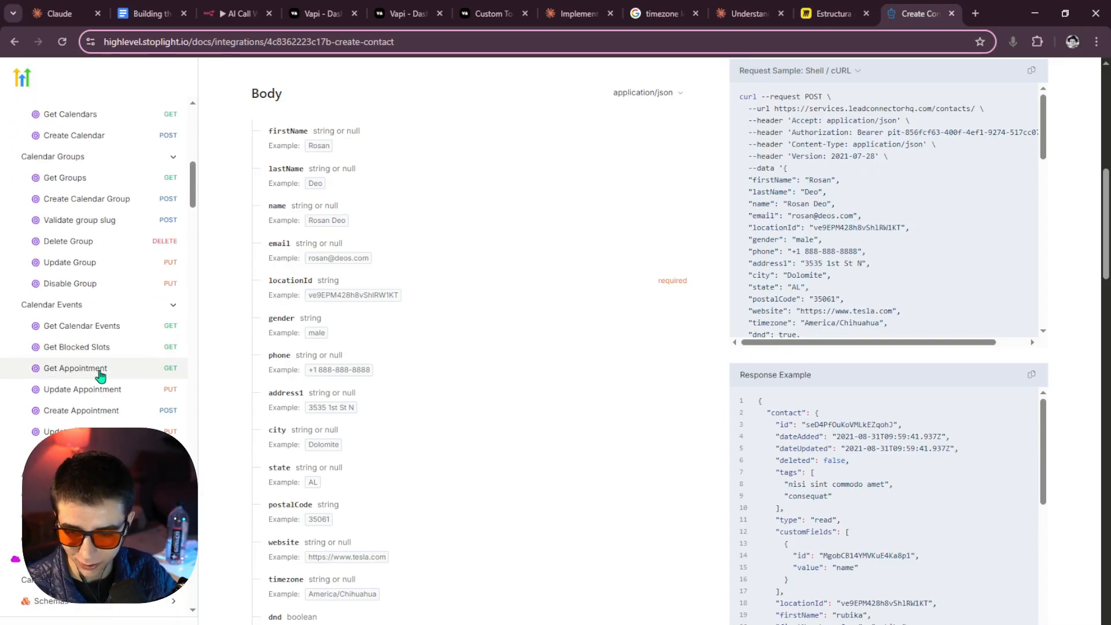
click(81, 411)
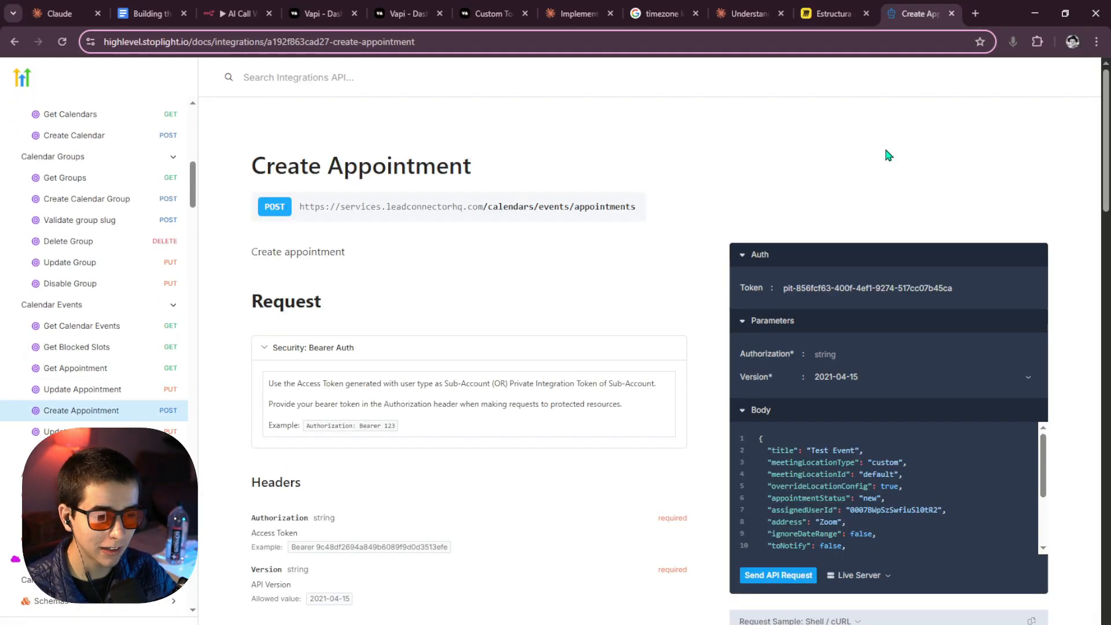
scroll(531, 202, down, 3)
scroll(532, 197, up, 3)
scroll(719, 327, down, 8)
drag(249, 174, 687, 383)
click(700, 376)
scroll(699, 375, up, 3)
scroll(700, 379, up, 2)
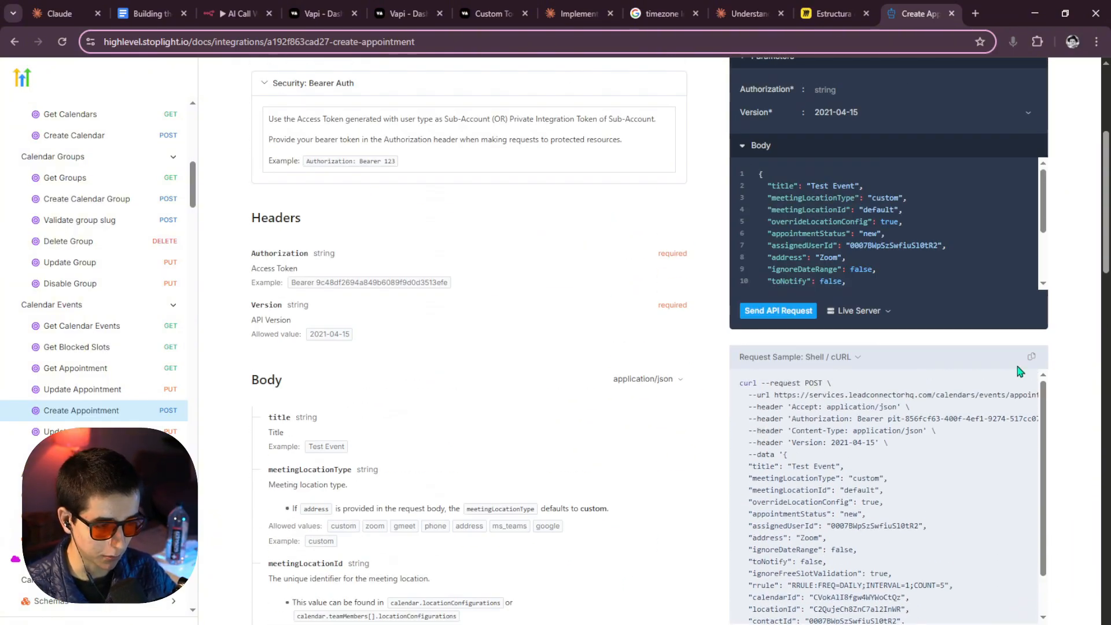
click(236, 14)
Add an HTTP Request node after Create Contact and try importing the appointment cURL into it.
text(http)
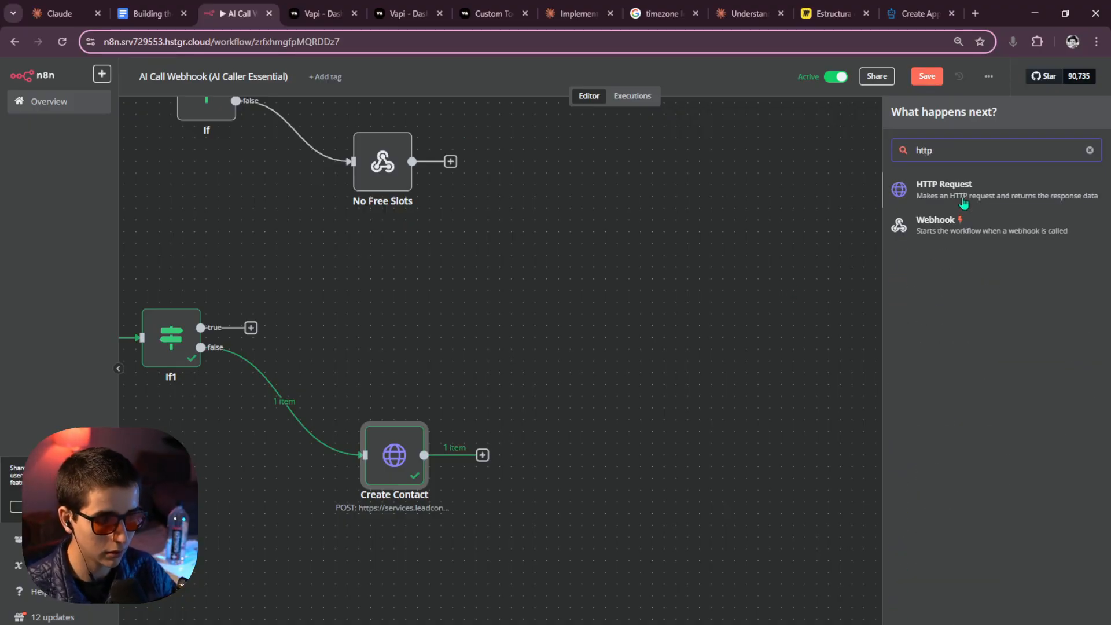
key(Return)
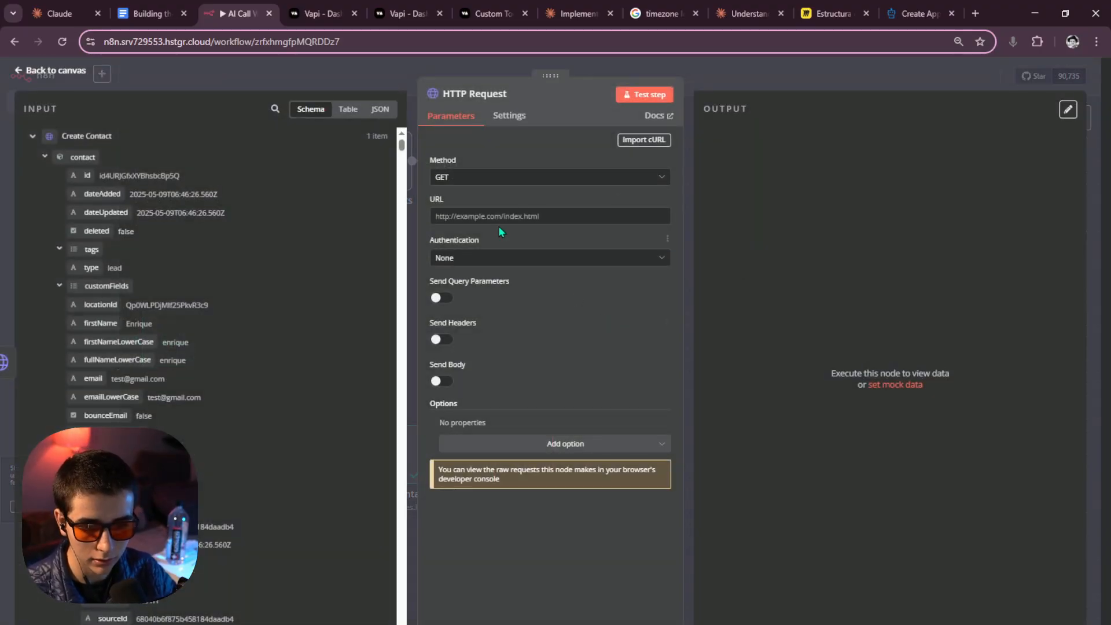
click(645, 137)
key(ctrl+v)
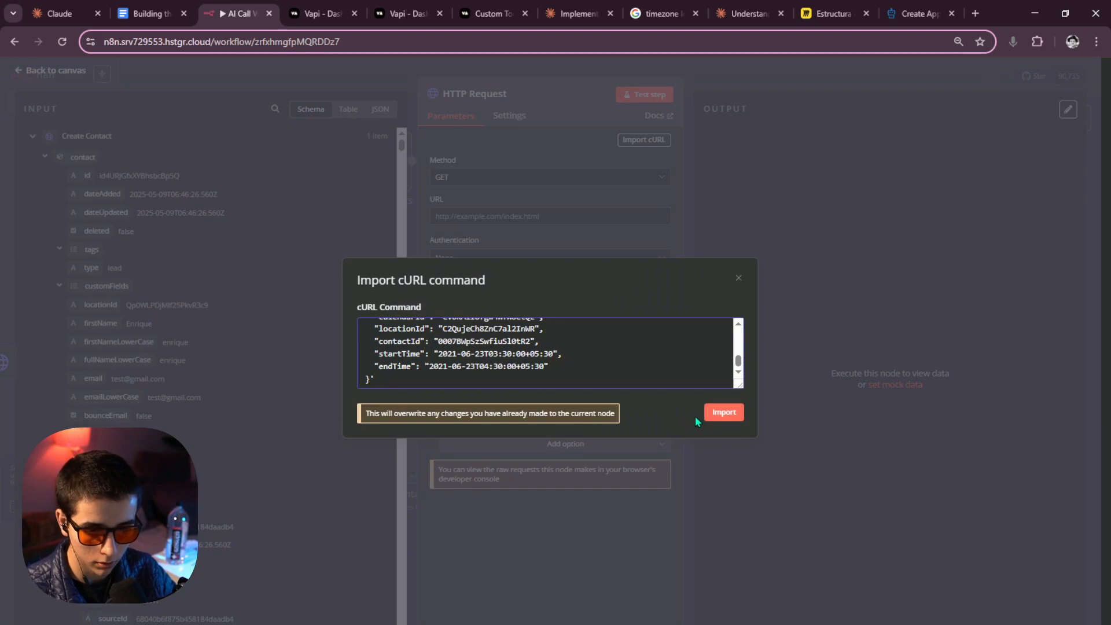
click(718, 412)
Clear and re-paste the appointment cURL command, then retry the import.
key(ctrl+a)
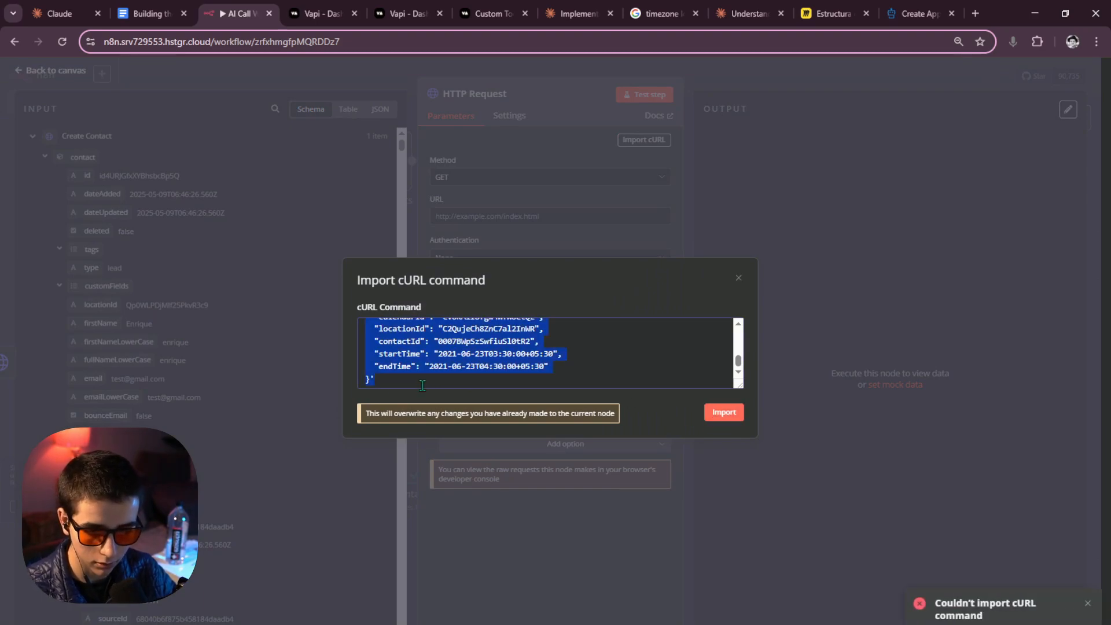
click(428, 382)
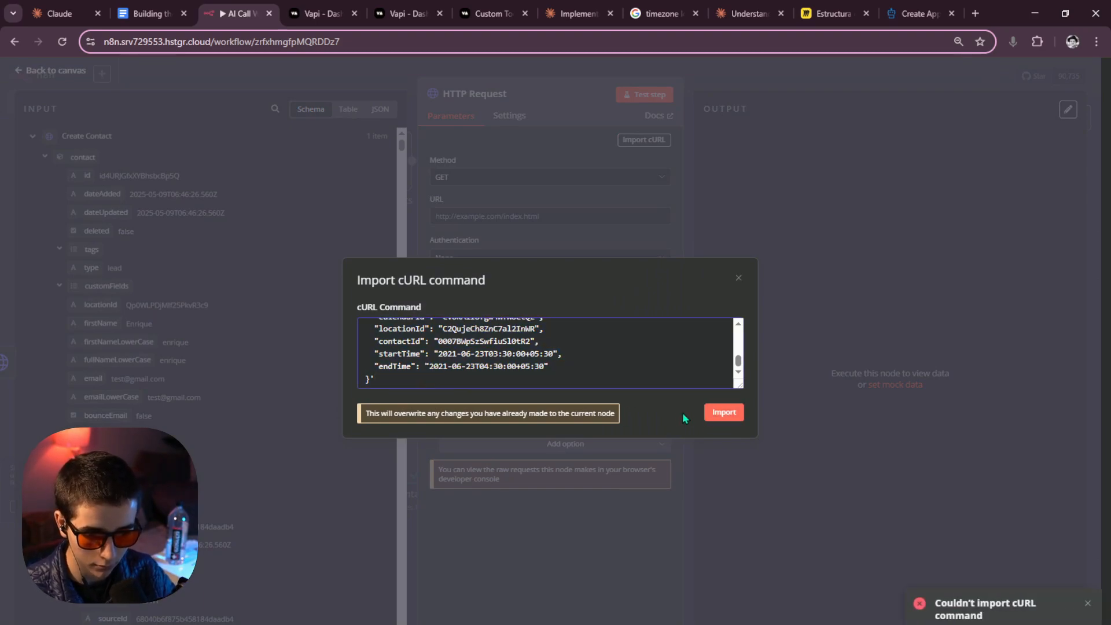
click(721, 413)
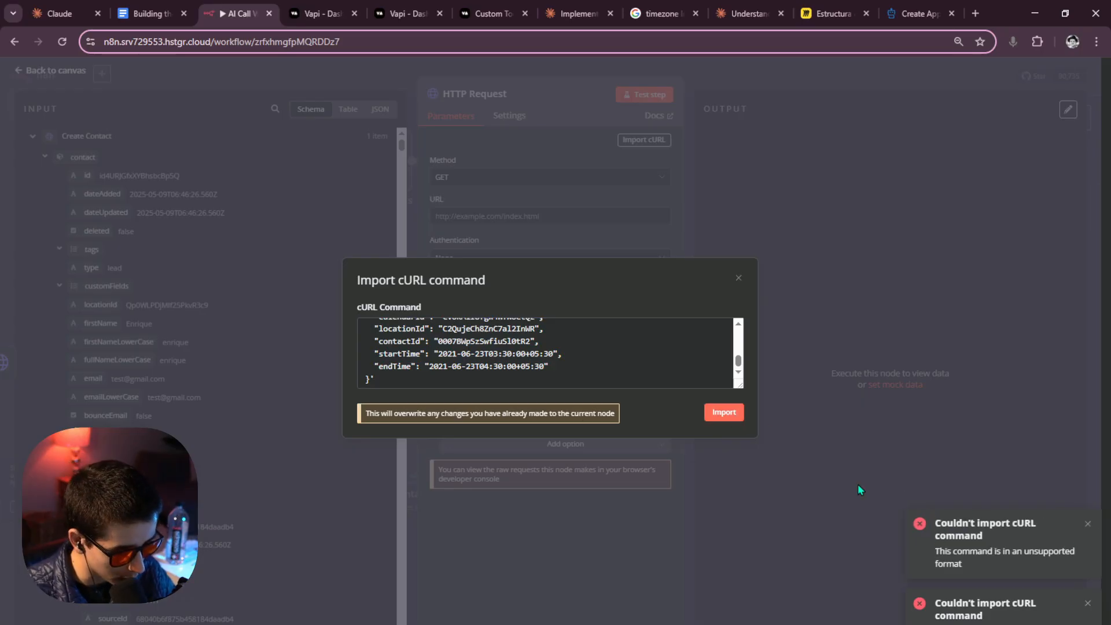
scroll(527, 376, up, 5)
key(ctrl+a)
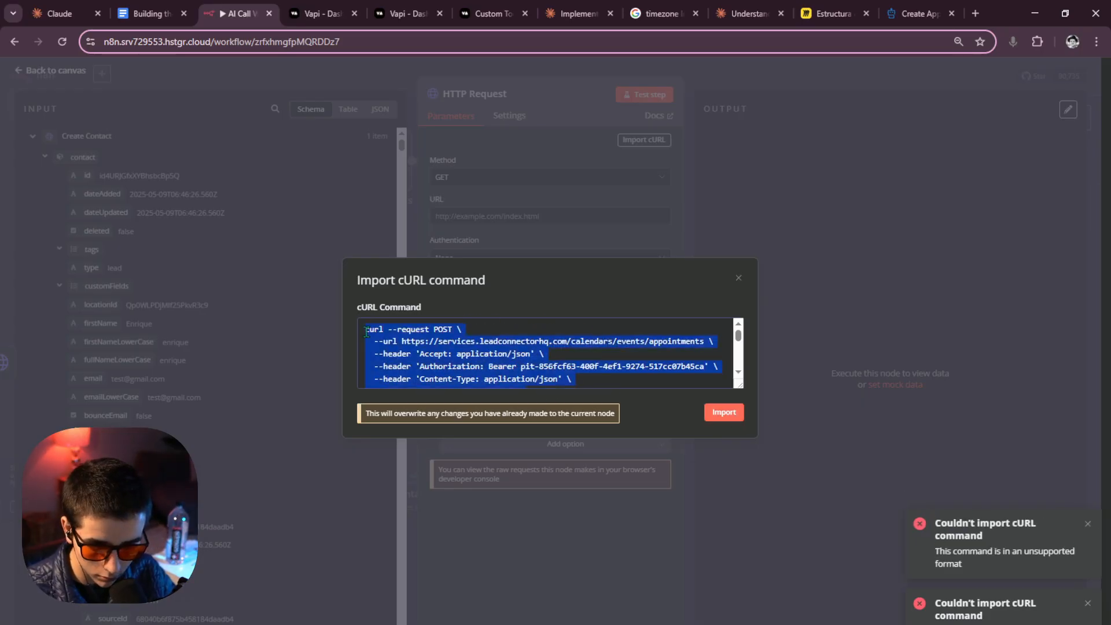
key(BackSpace)
key(ctrl+v)
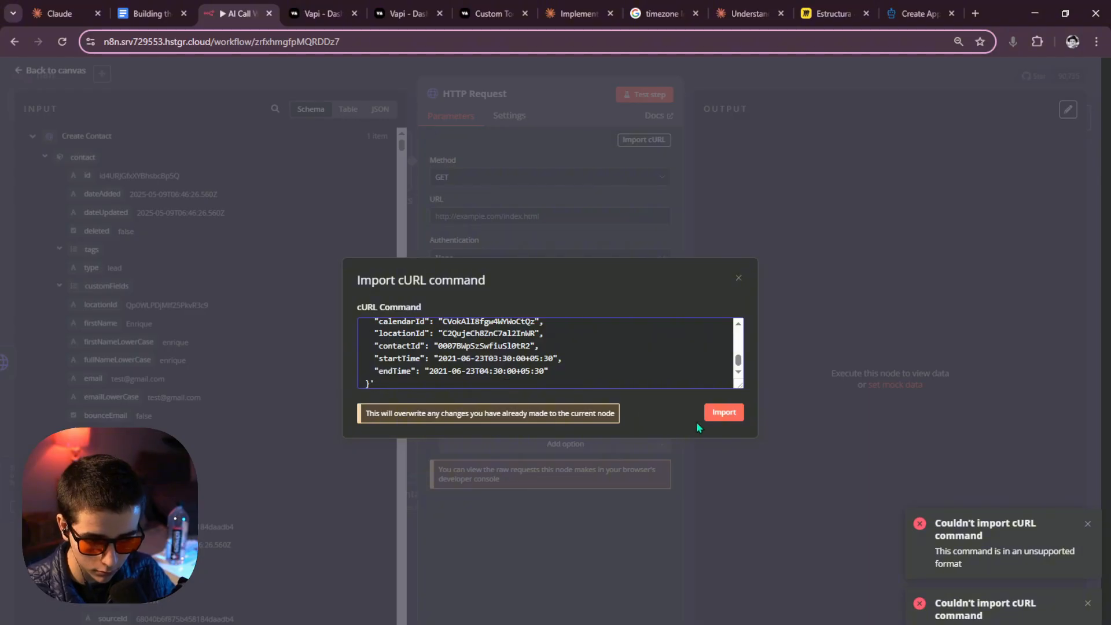
click(723, 413)
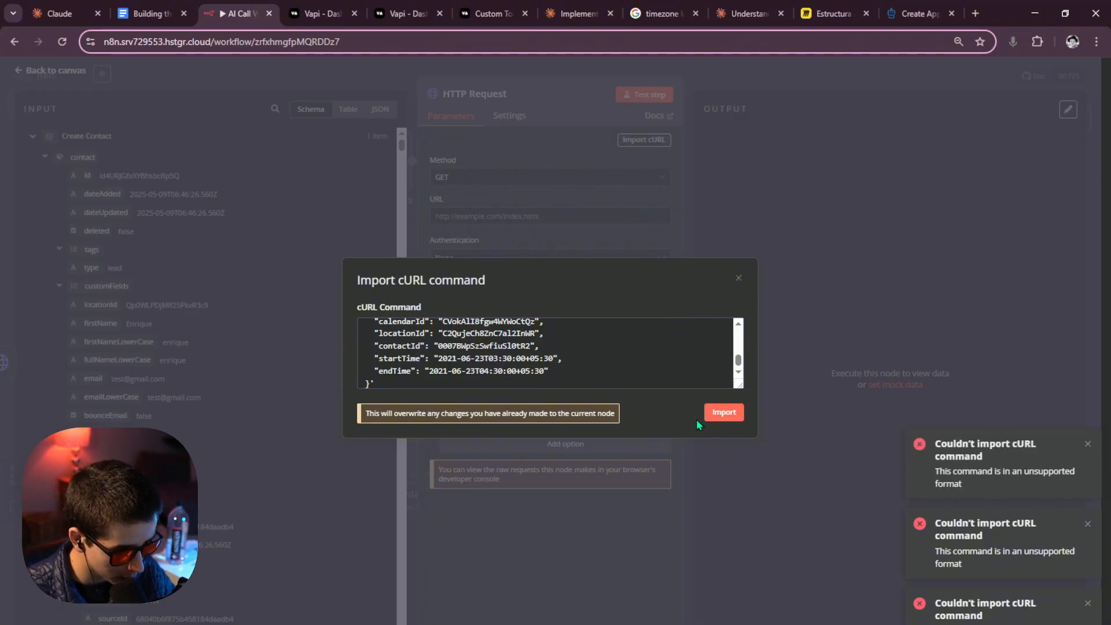
Retry the cURL import once more, then close the dialog after it fails as unsupported format.
key(ctrl+a)
click(587, 384)
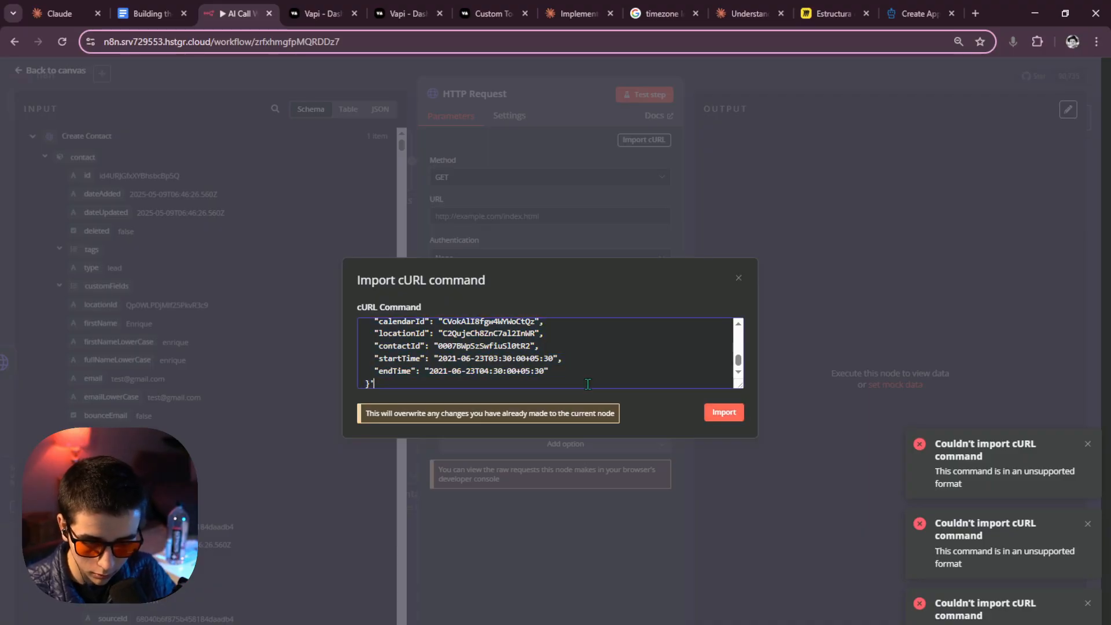
click(724, 412)
scroll(535, 368, up, 10)
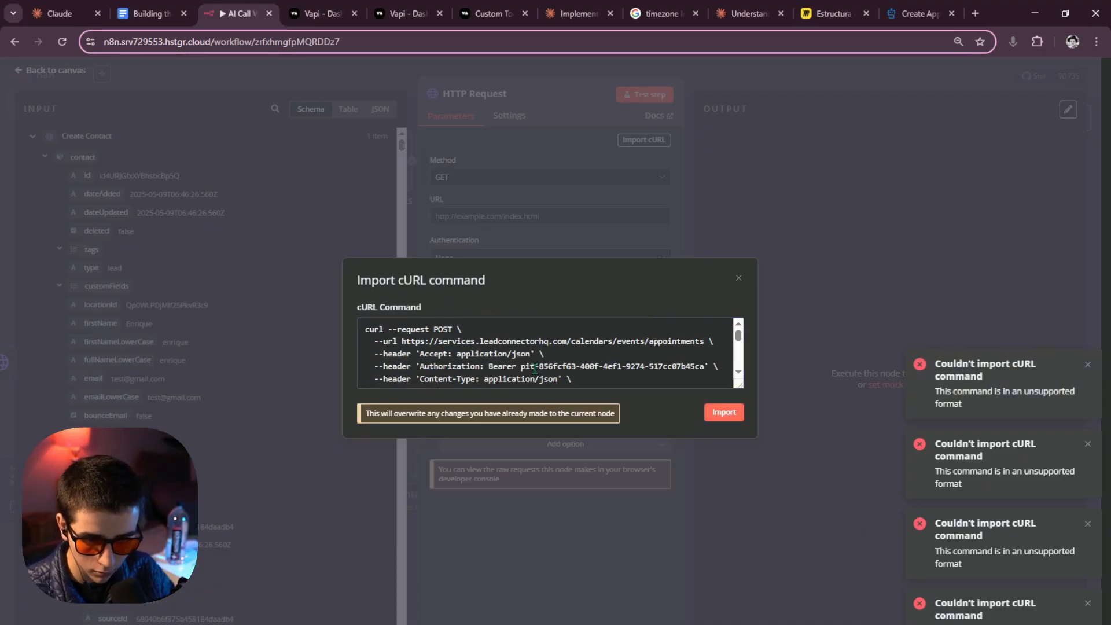
scroll(451, 333, down, 3)
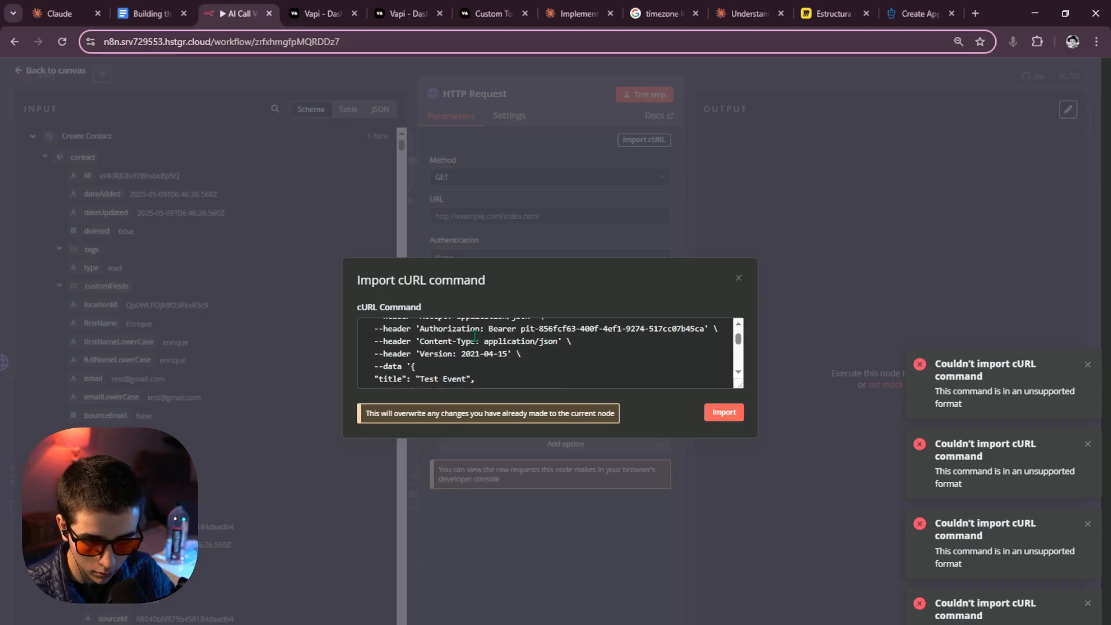
scroll(475, 336, up, 3)
scroll(474, 336, down, 8)
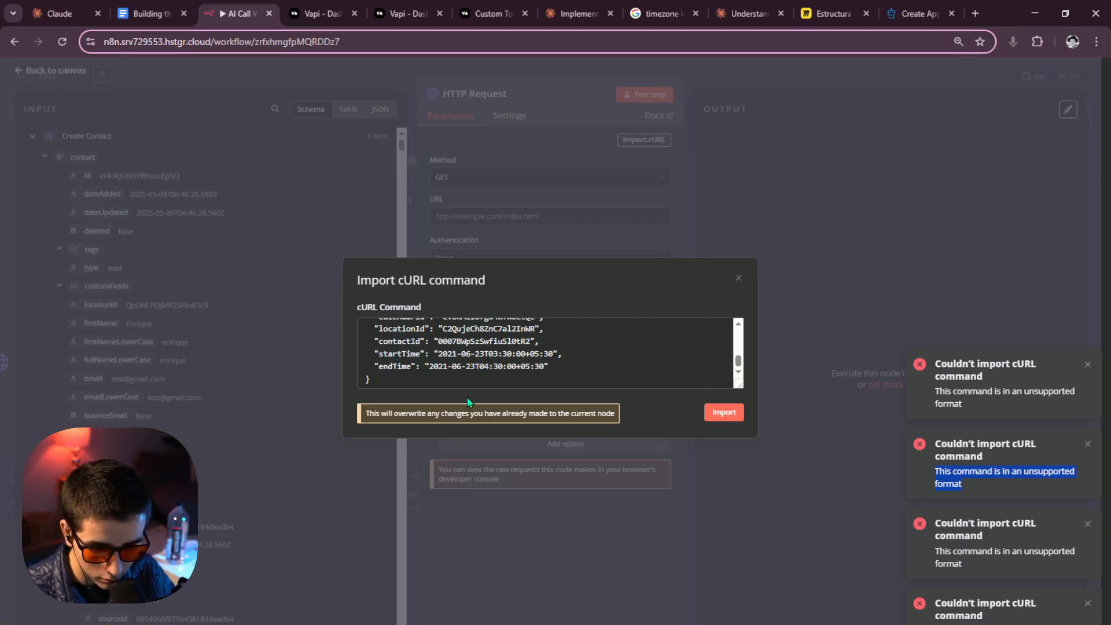
click(740, 278)
Copy the Create Appointment cURL sample again and retry importing it into the HTTP Request node, which fails.
click(727, 66)
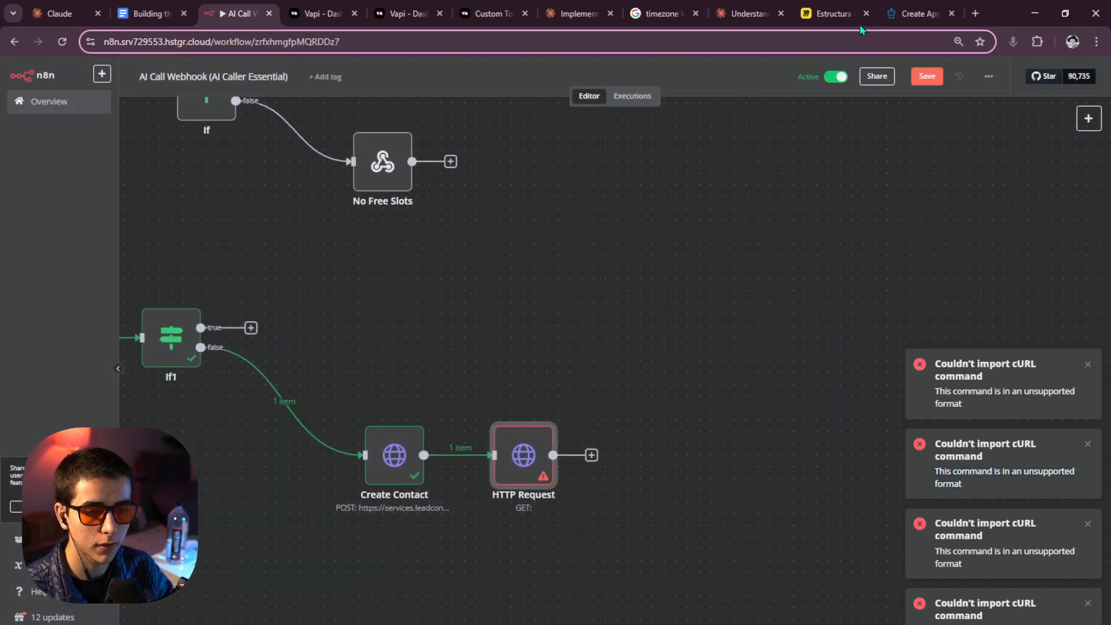
click(917, 13)
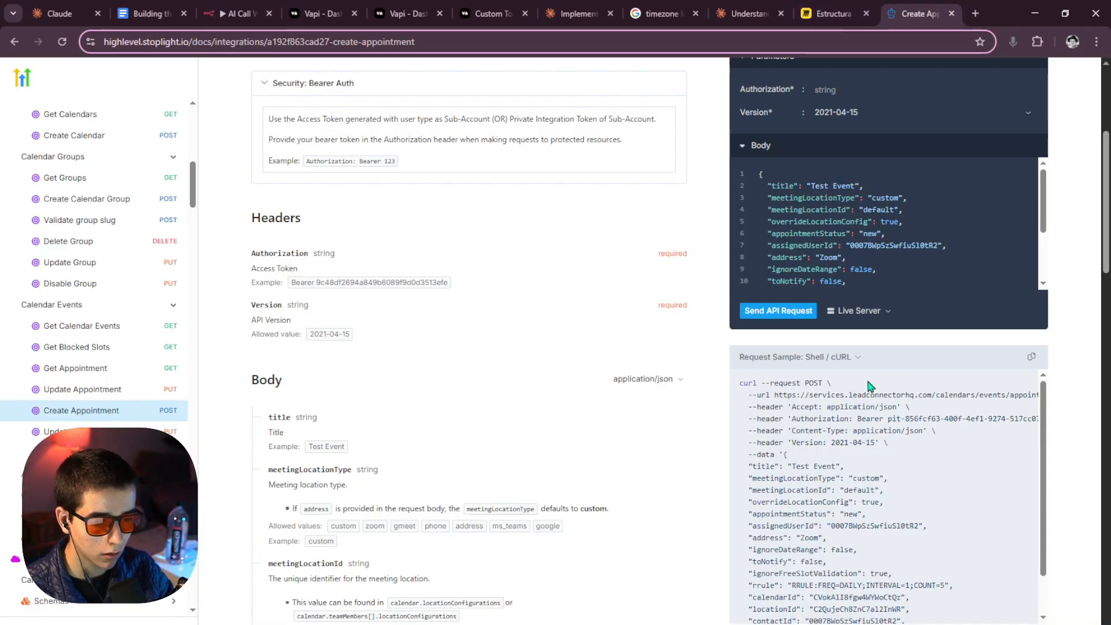
click(1032, 356)
click(271, 14)
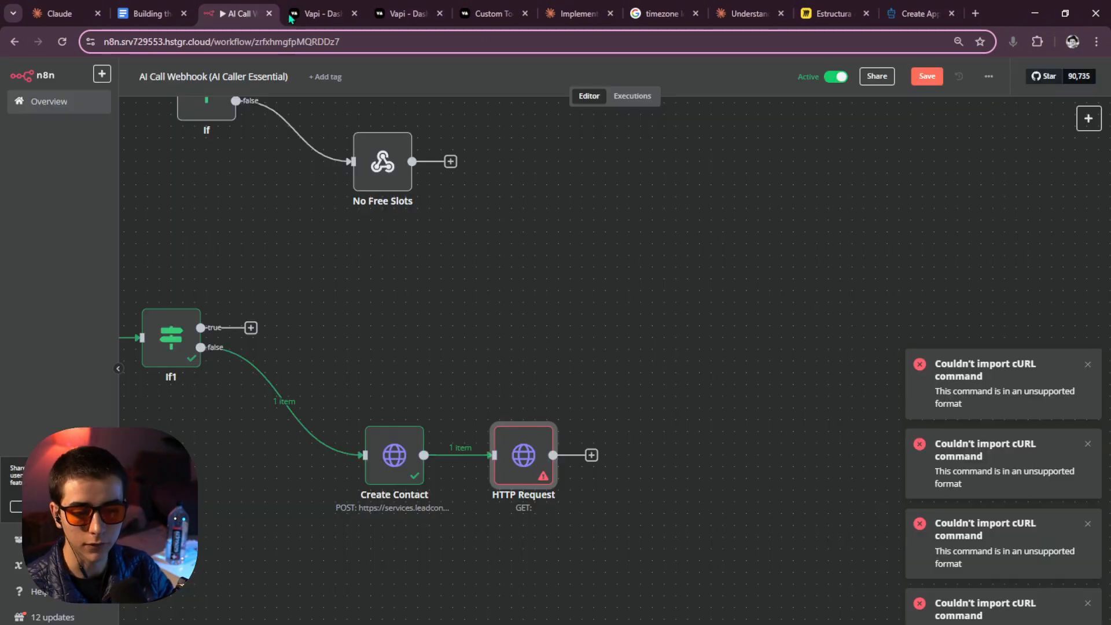
double_click(547, 475)
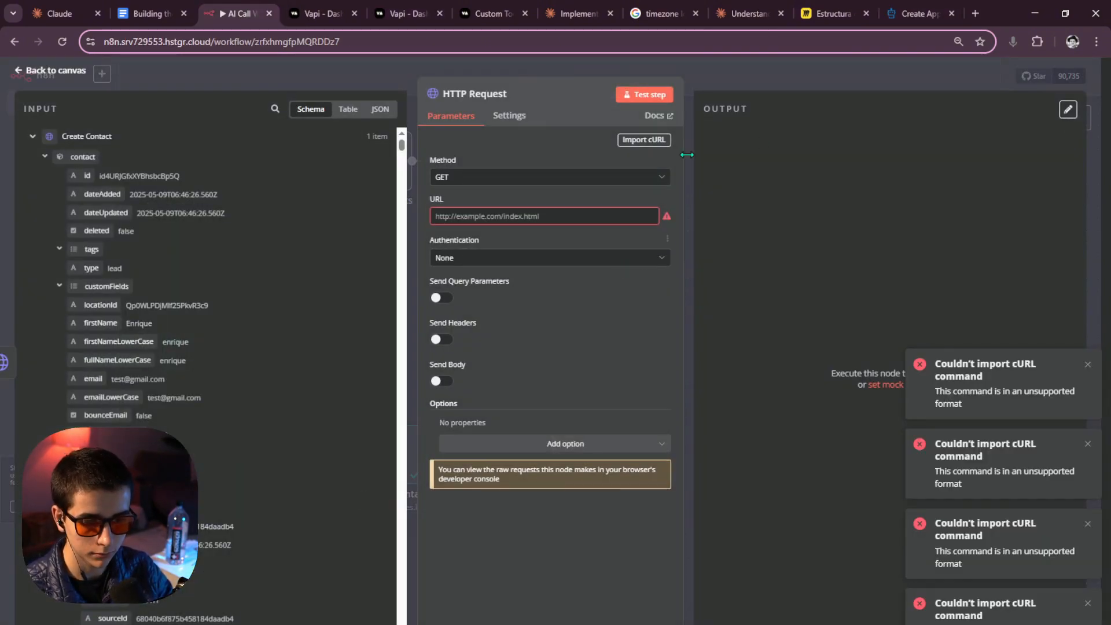
click(644, 140)
key(ctrl+v)
click(724, 412)
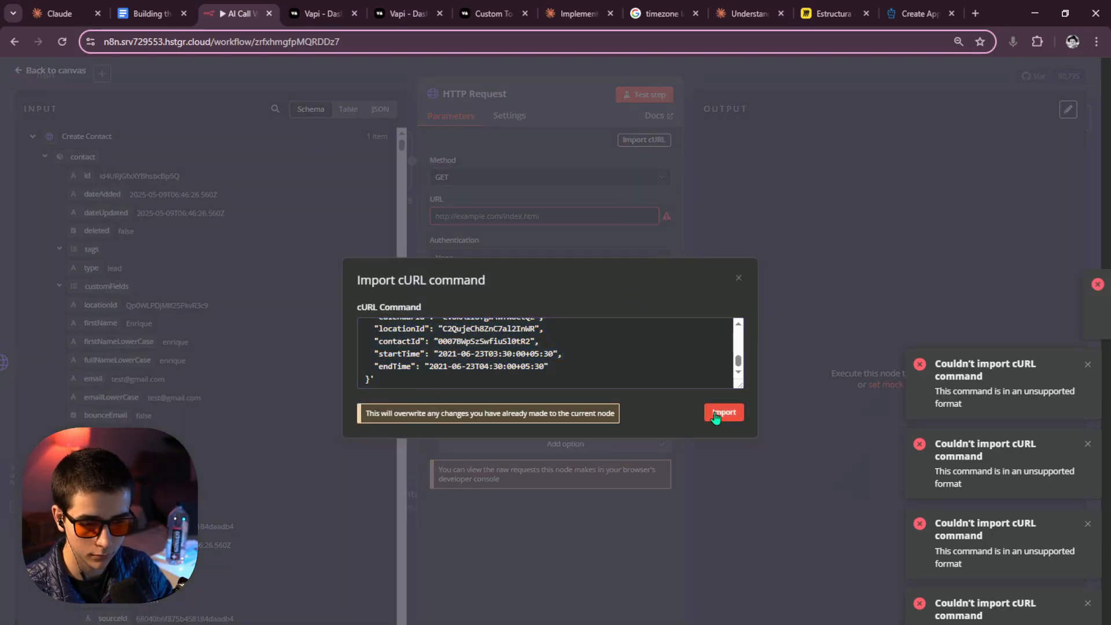
click(736, 279)
Paste the Create Appointment endpoint URL into the node's URL field and check the docs for its method.
key(ctrl+9)
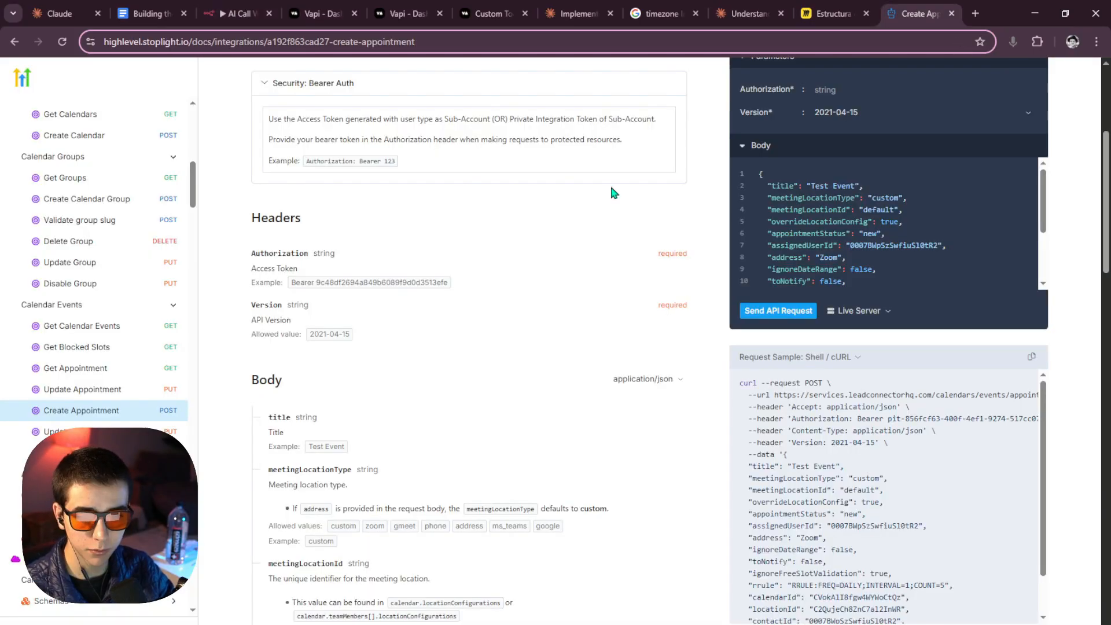
triple_click(639, 208)
key(ctrl+c)
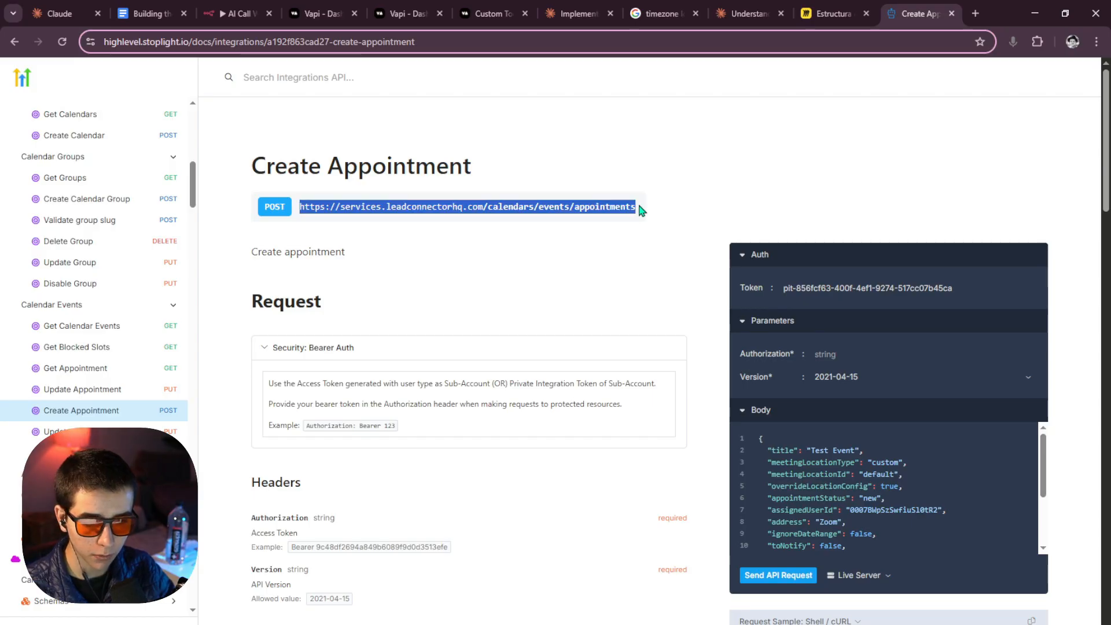
click(234, 13)
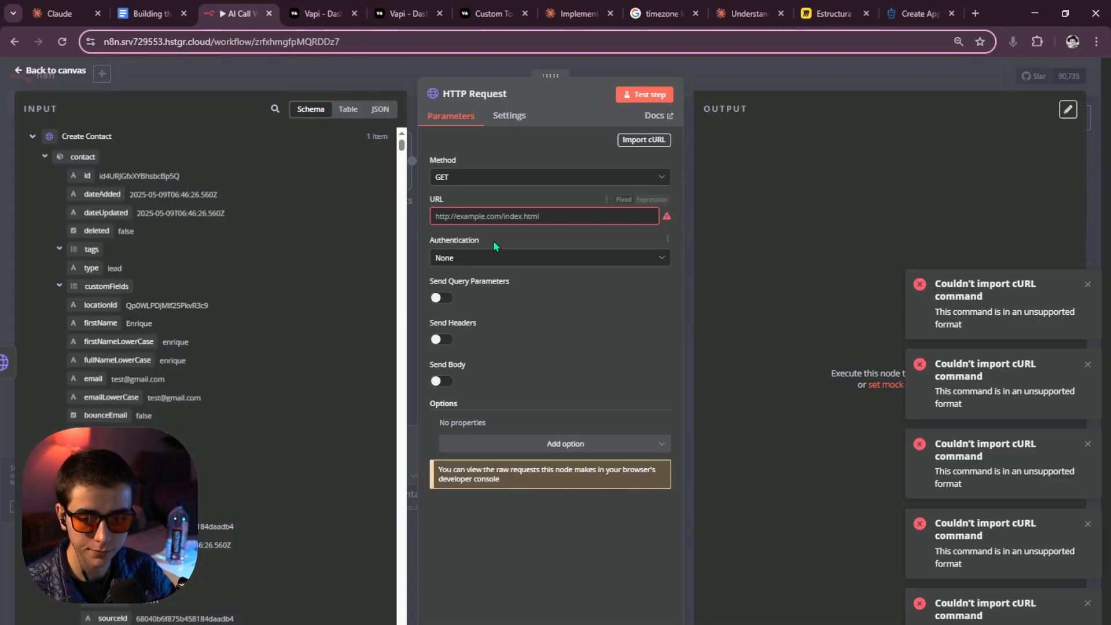
click(496, 215)
key(ctrl+v)
click(921, 13)
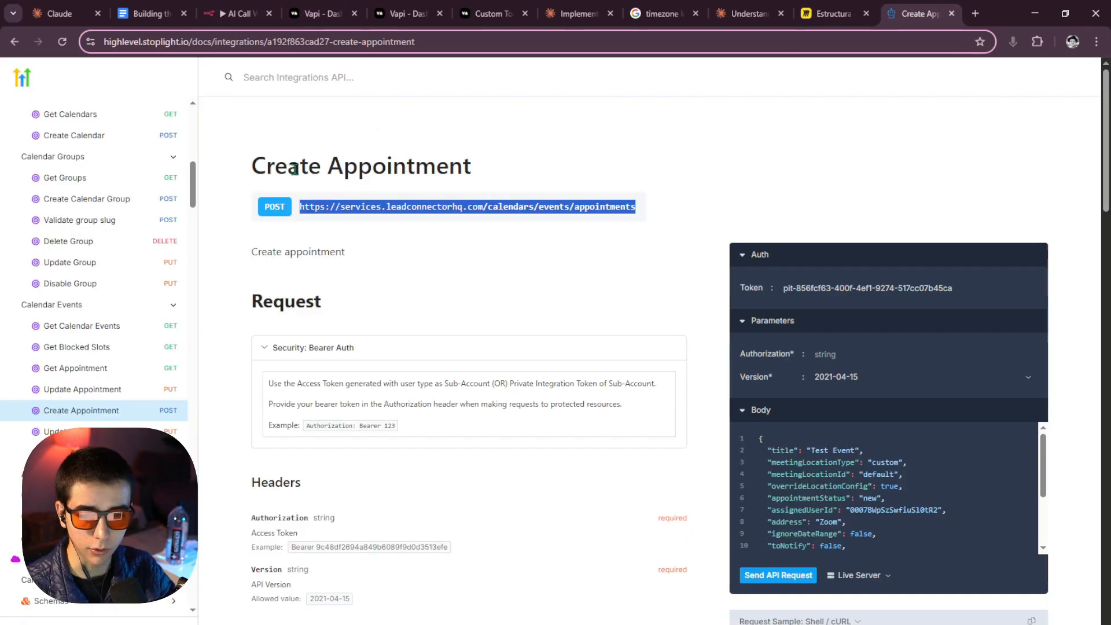
click(279, 206)
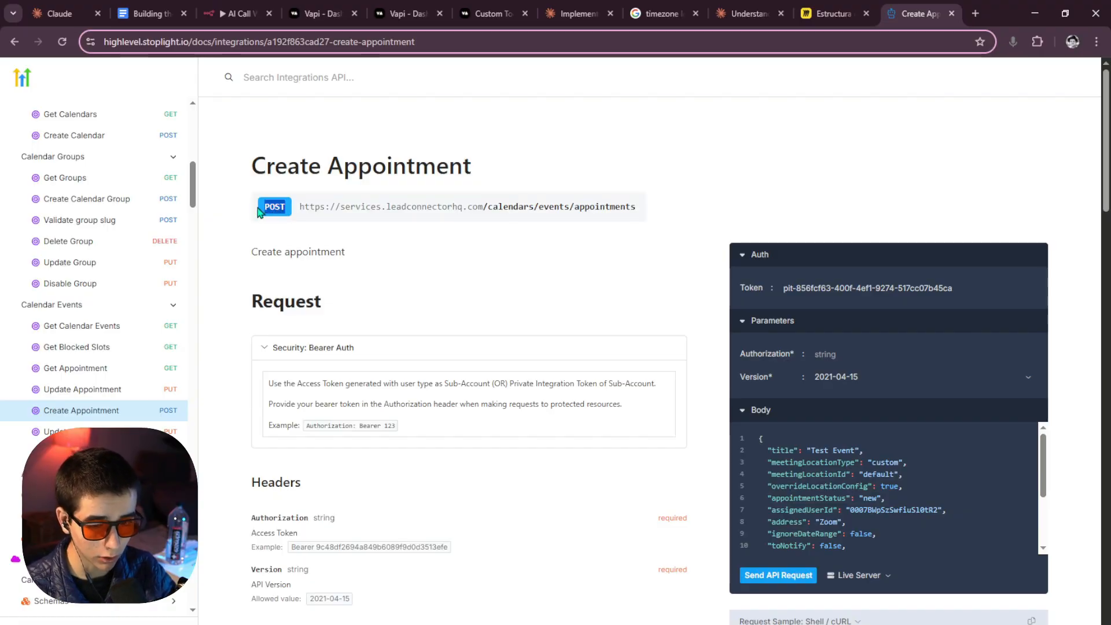
click(238, 14)
Set the request method to POST, as the Create Appointment docs specify.
click(493, 177)
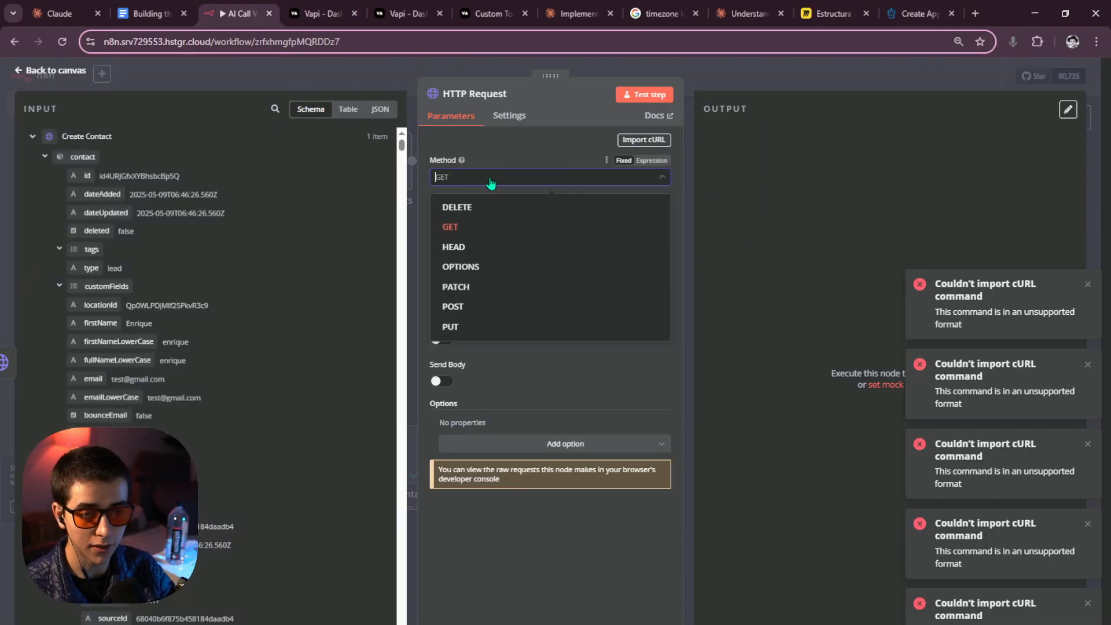
click(919, 14)
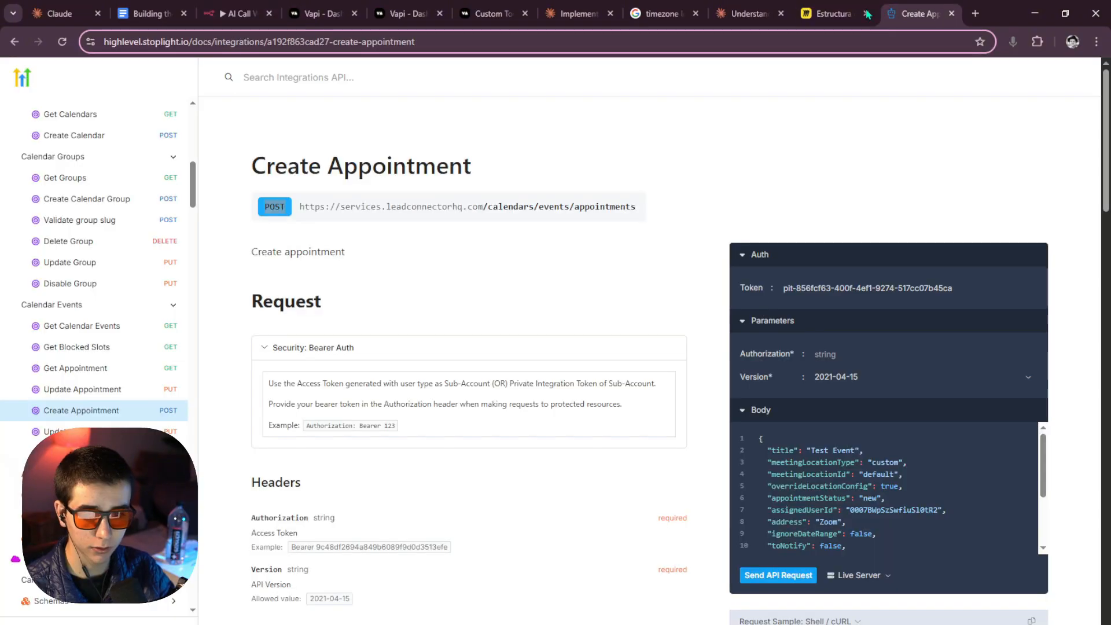
drag(263, 208, 298, 201)
click(202, 22)
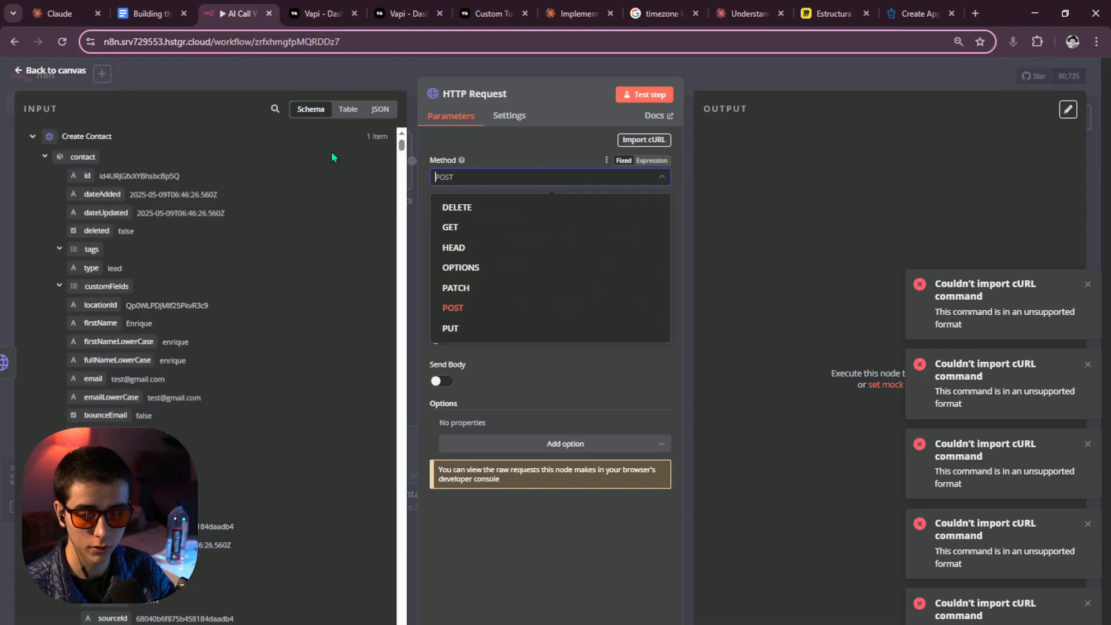
click(483, 309)
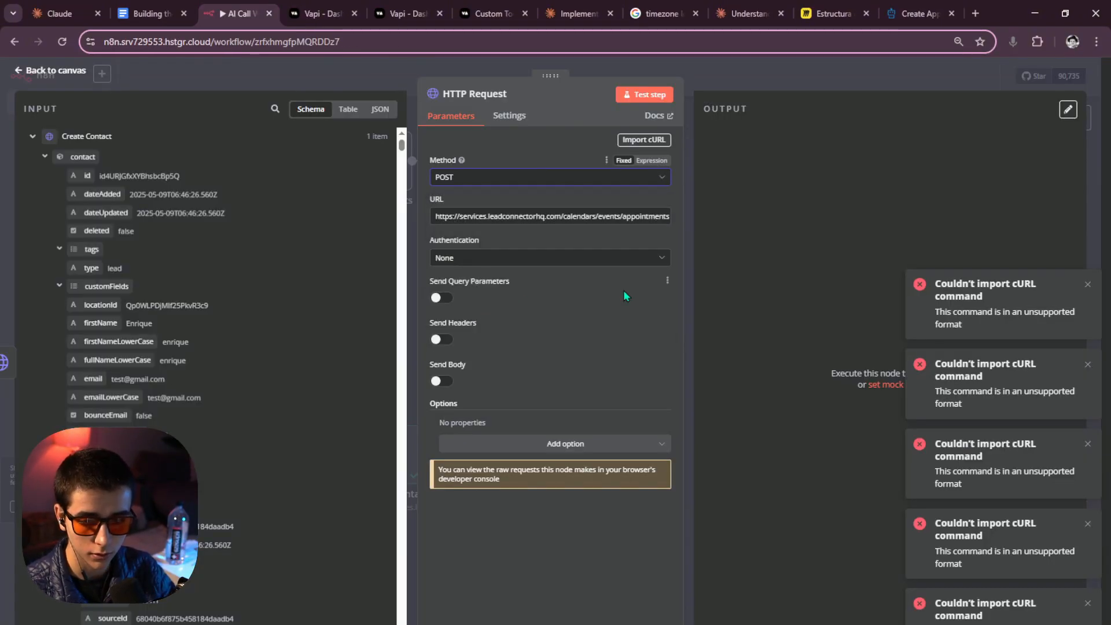
Enable Send Headers, briefly turning Send Query Parameters on and back off.
click(447, 299)
scroll(446, 405, down, 1)
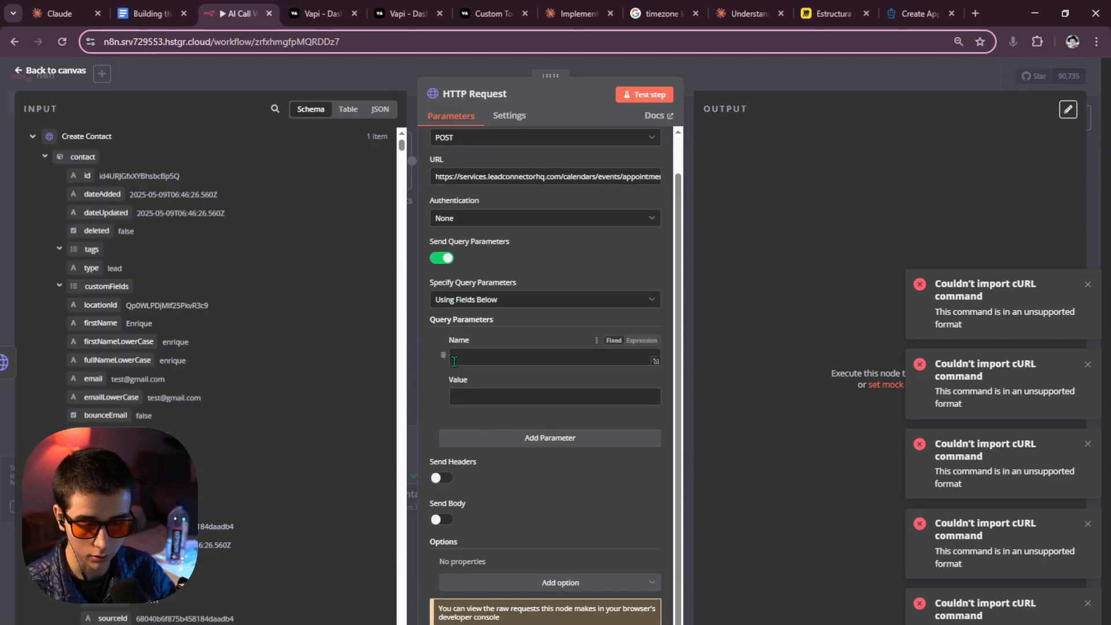
click(445, 478)
scroll(496, 439, down, 3)
scroll(492, 416, up, 3)
click(490, 400)
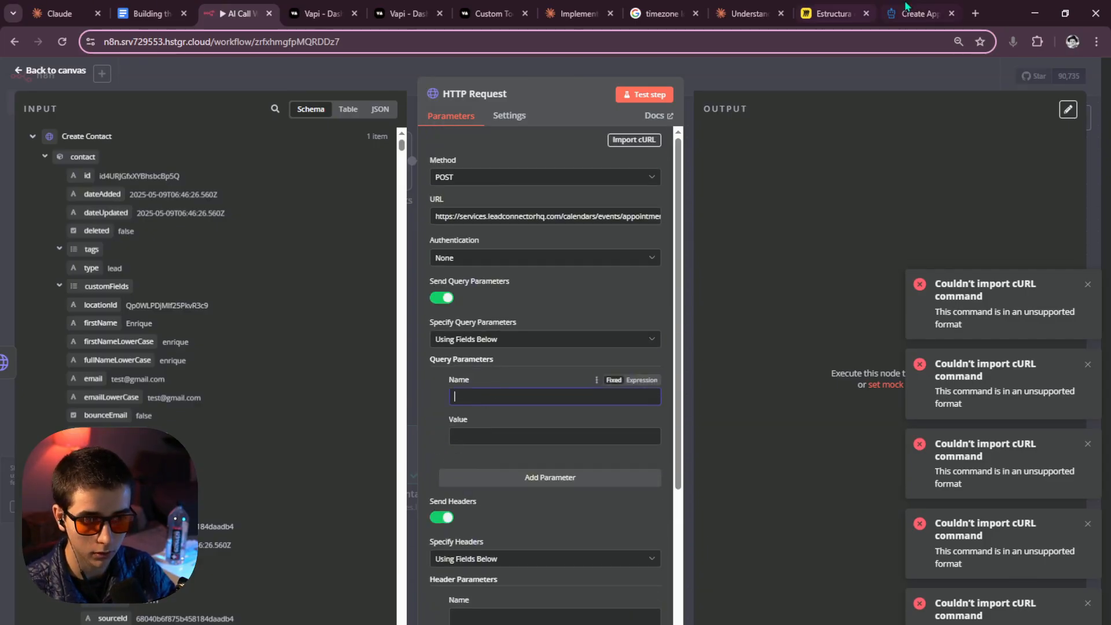
click(907, 7)
scroll(474, 277, down, 3)
scroll(474, 276, up, 3)
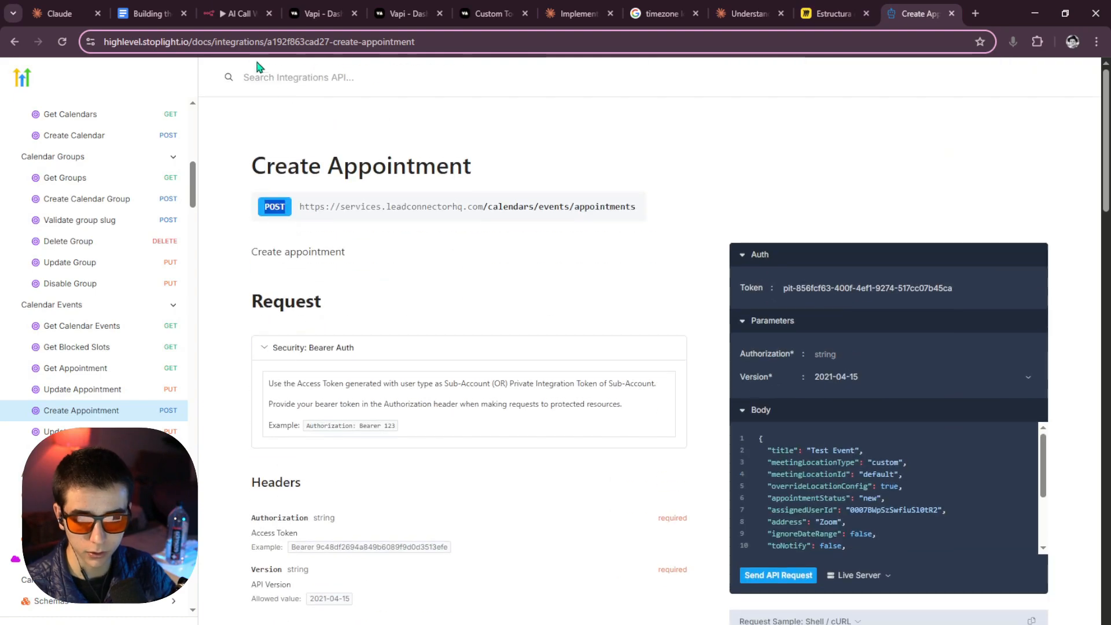
click(238, 13)
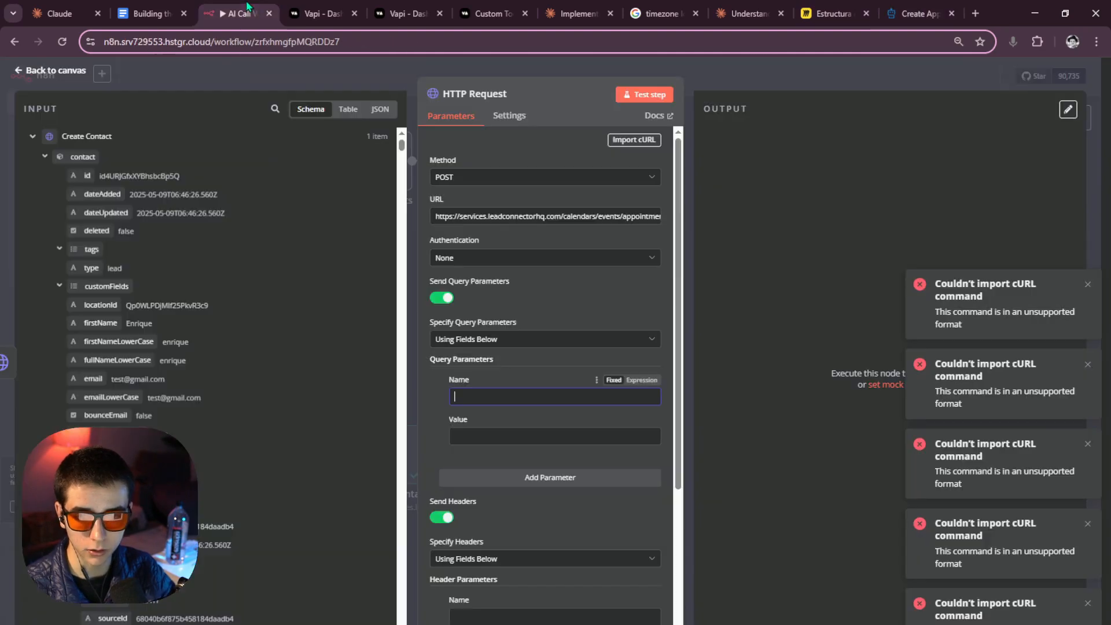
click(442, 298)
Add an Authorization header whose value is Bearer plus the mapped Authorization token.
click(917, 13)
scroll(302, 403, down, 3)
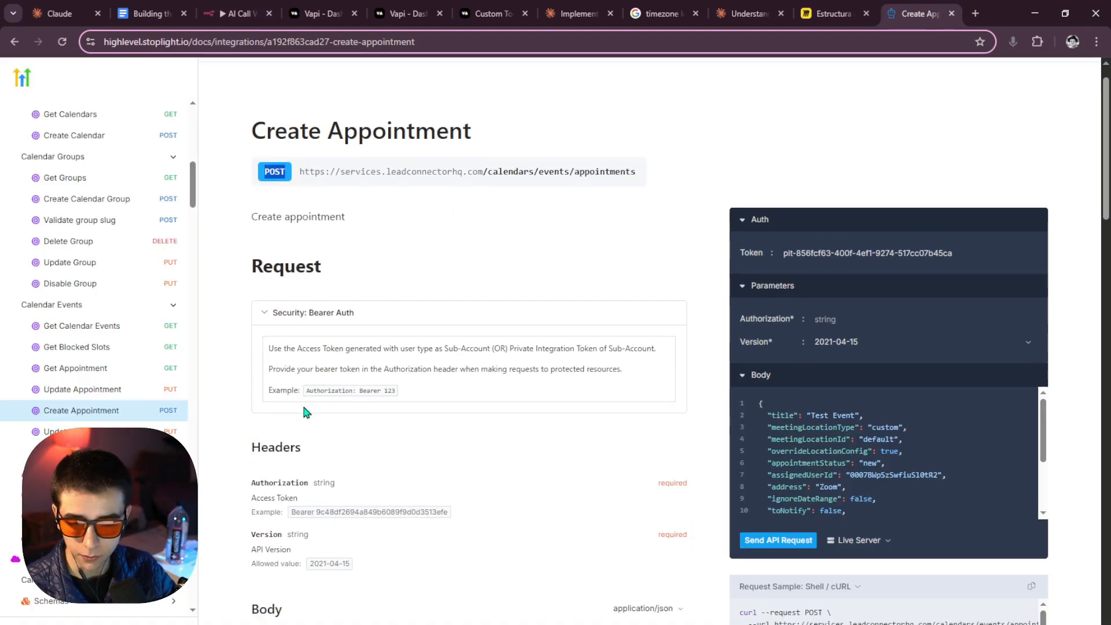
drag(250, 386, 312, 392)
key(ctrl+c)
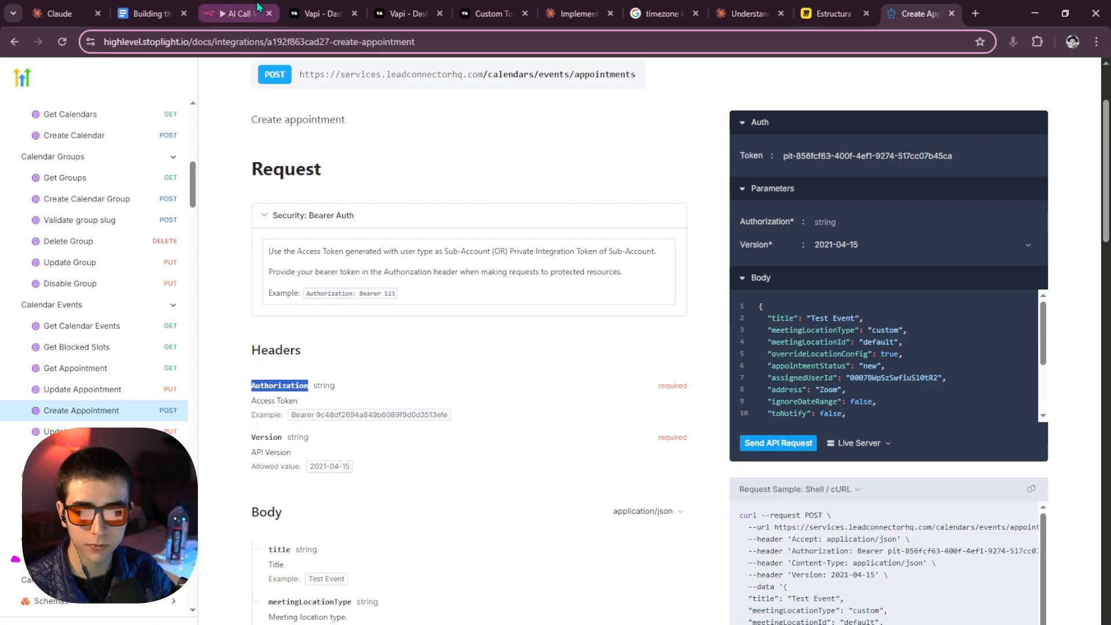
click(239, 13)
click(472, 439)
key(ctrl+v)
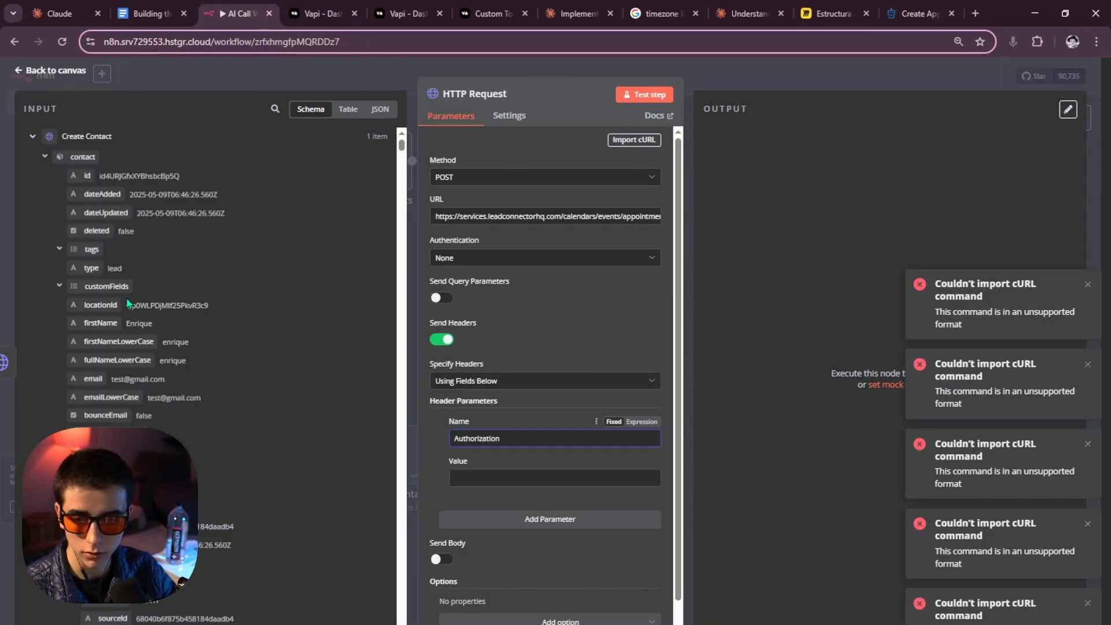
click(33, 139)
drag(91, 337, 541, 482)
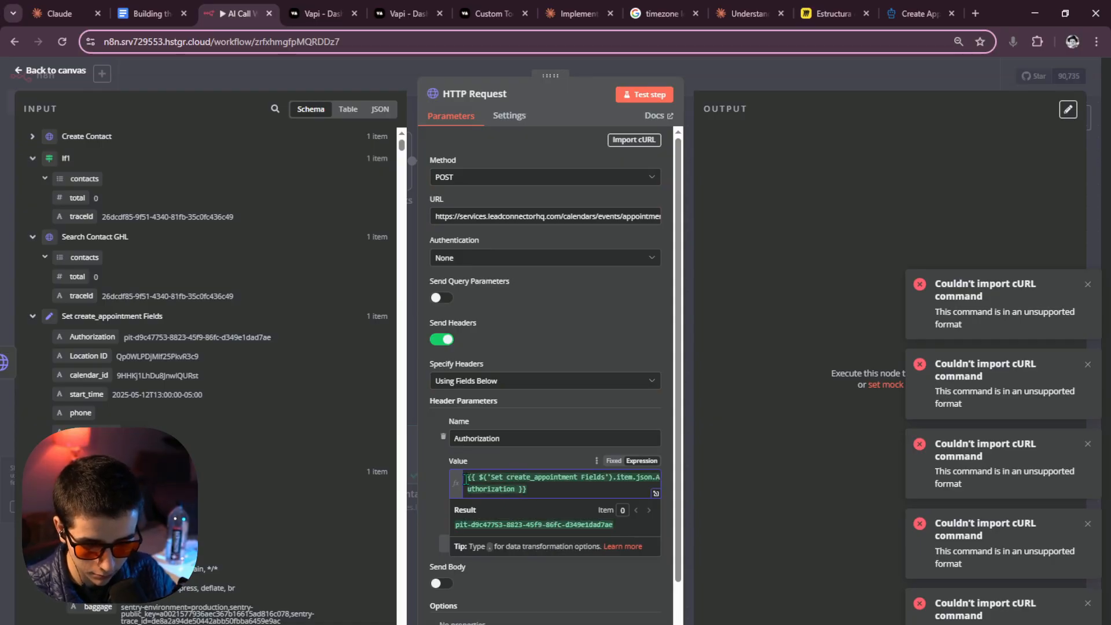
text(Bearer)
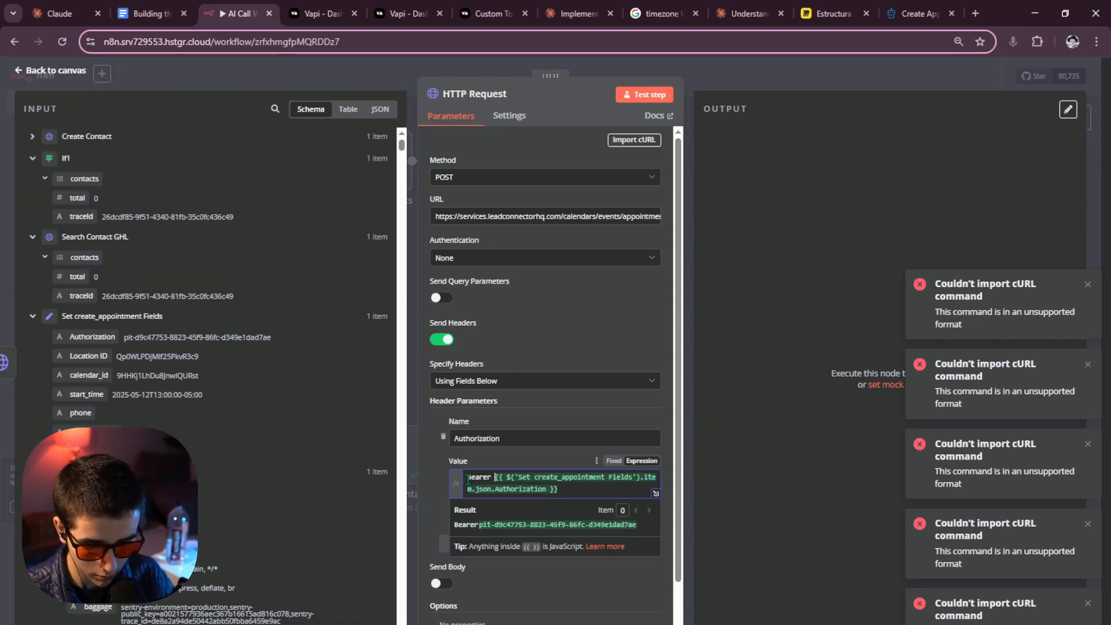
click(718, 453)
Add a Version header with value 2021-04-15 copied from the docs.
scroll(602, 482, down, 2)
click(584, 484)
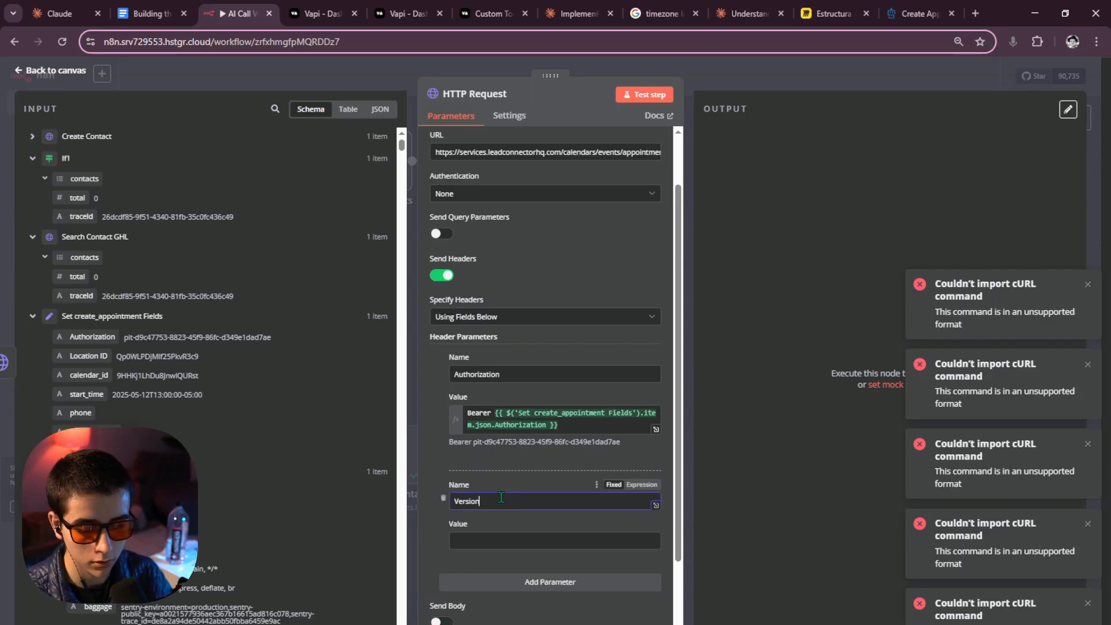
text(Version)
click(920, 13)
scroll(349, 400, down, 1)
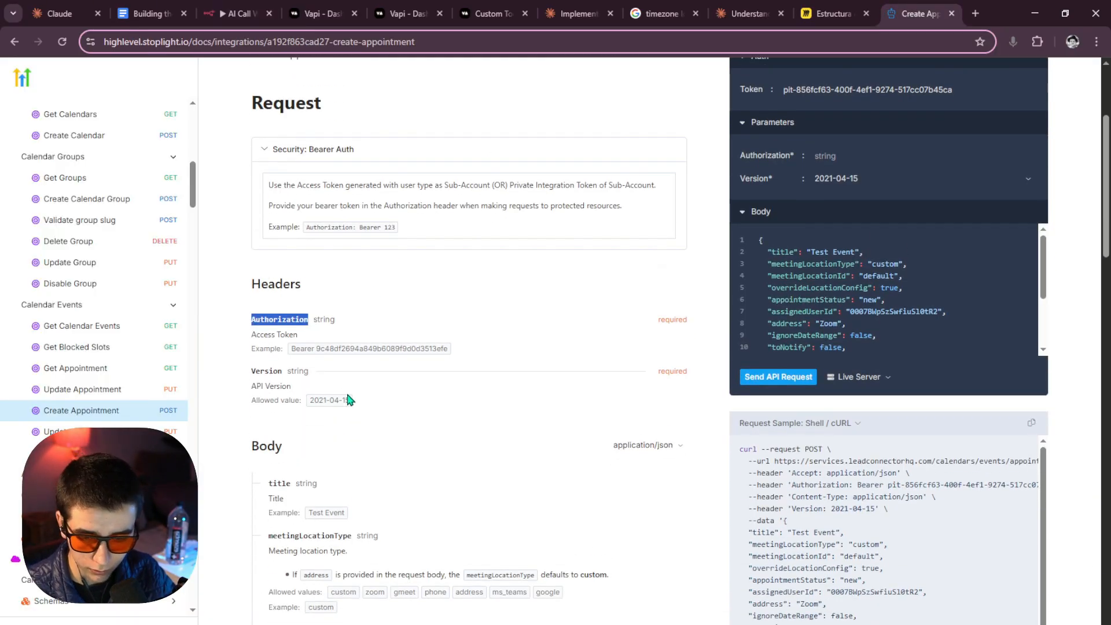
mouse_move(349, 400)
mouse_down()
mouse_move(310, 400)
mouse_move(354, 400)
mouse_up()
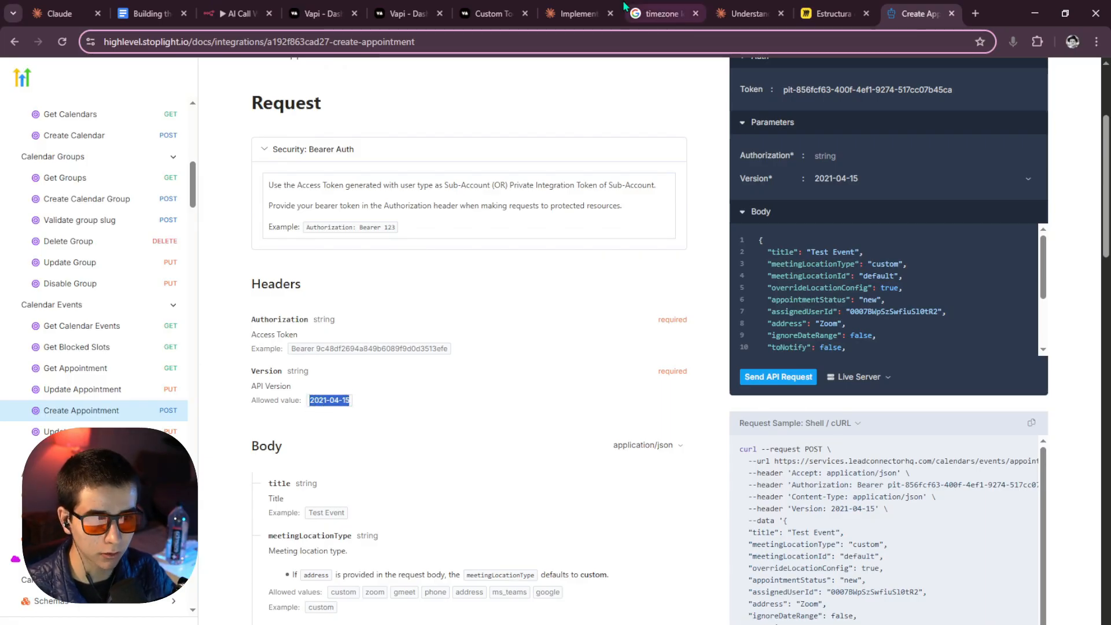
key(ctrl+c)
click(238, 14)
click(654, 542)
key(ctrl+v)
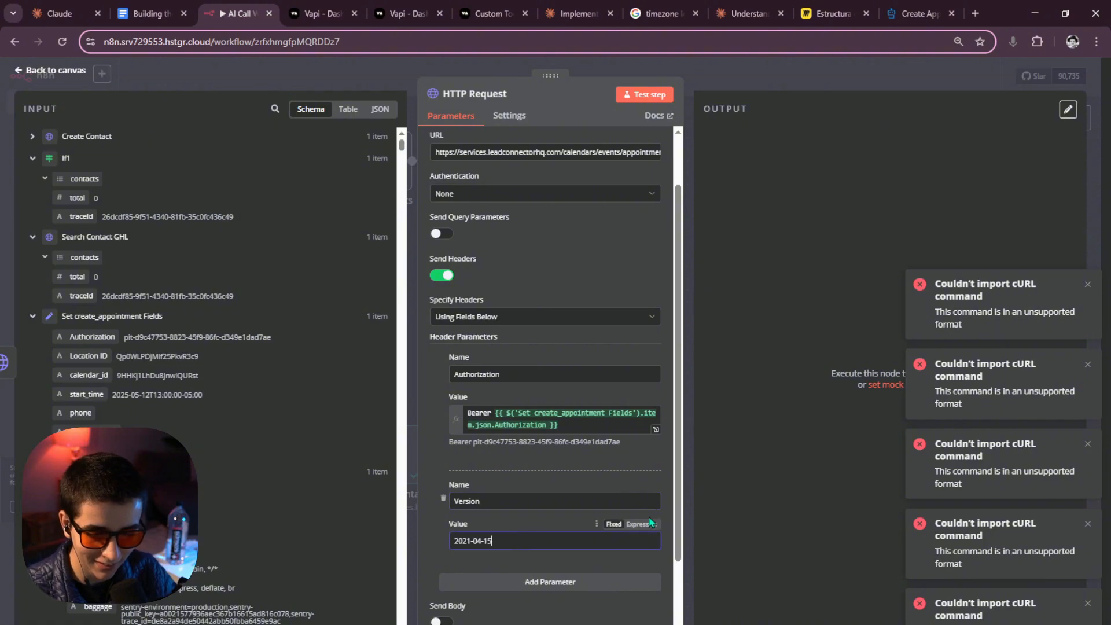
scroll(553, 476, down, 3)
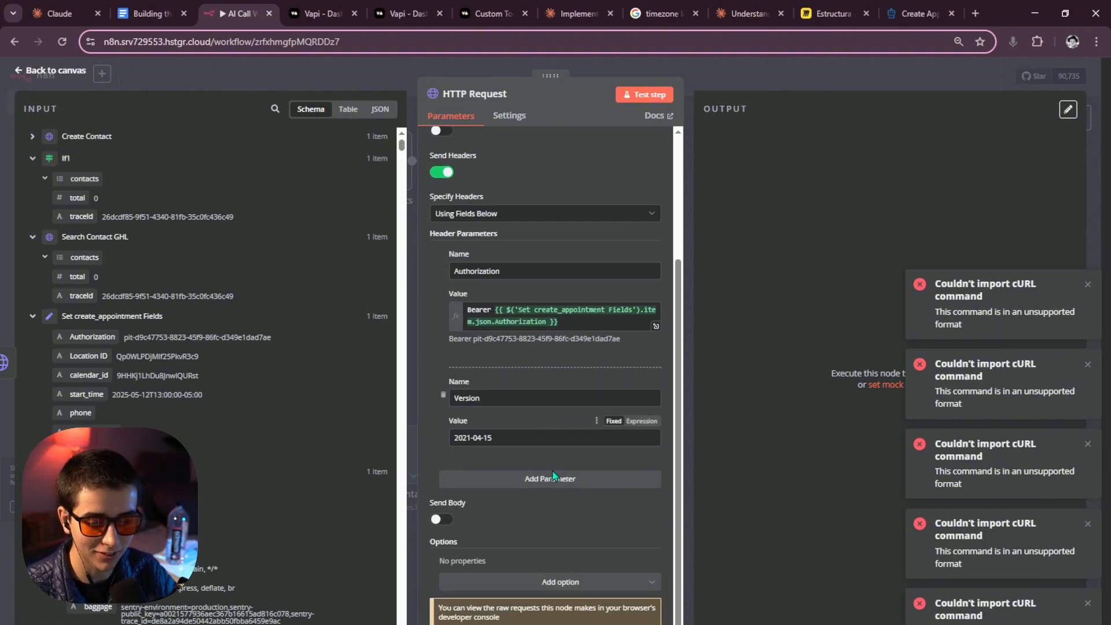
Review the request body section of the Create Appointment docs.
click(918, 22)
scroll(402, 395, down, 2)
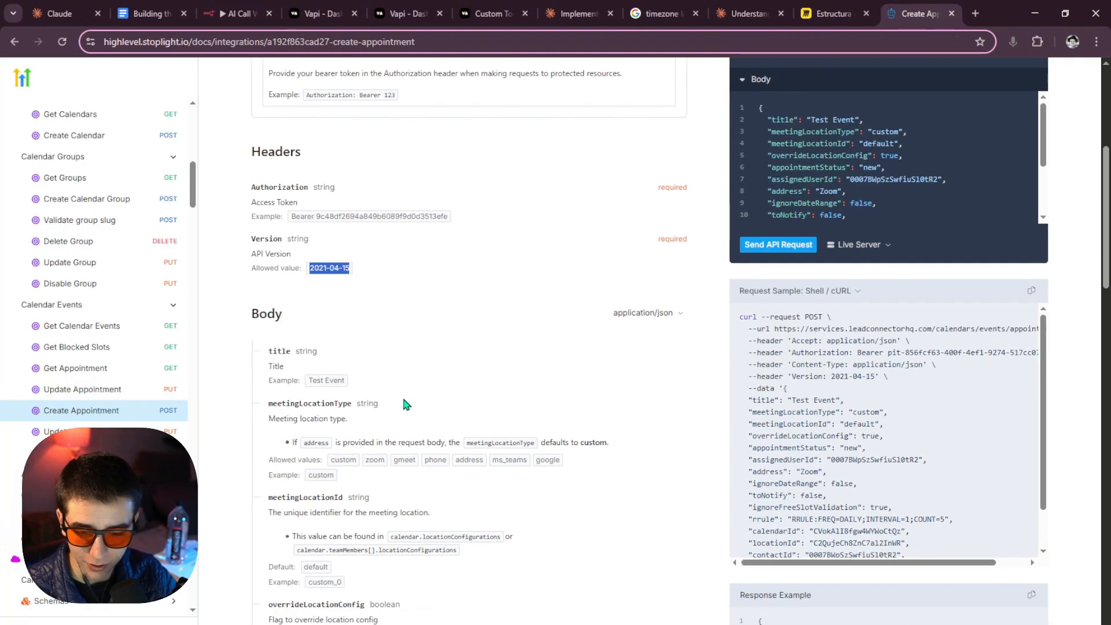
scroll(341, 369, down, 10)
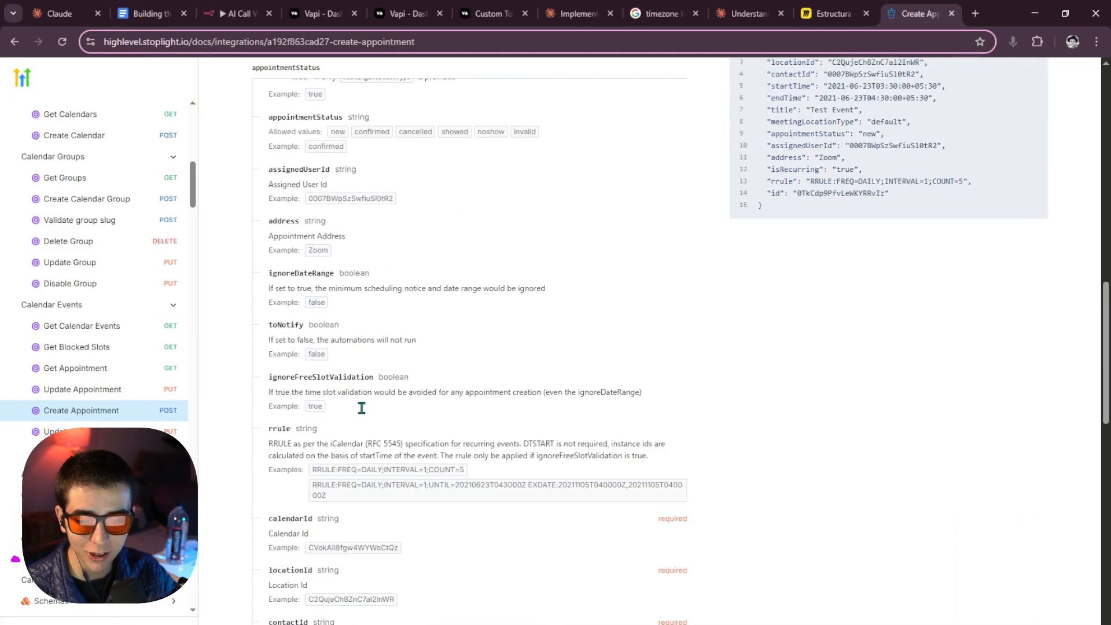
scroll(338, 407, up, 1)
drag(268, 374, 428, 473)
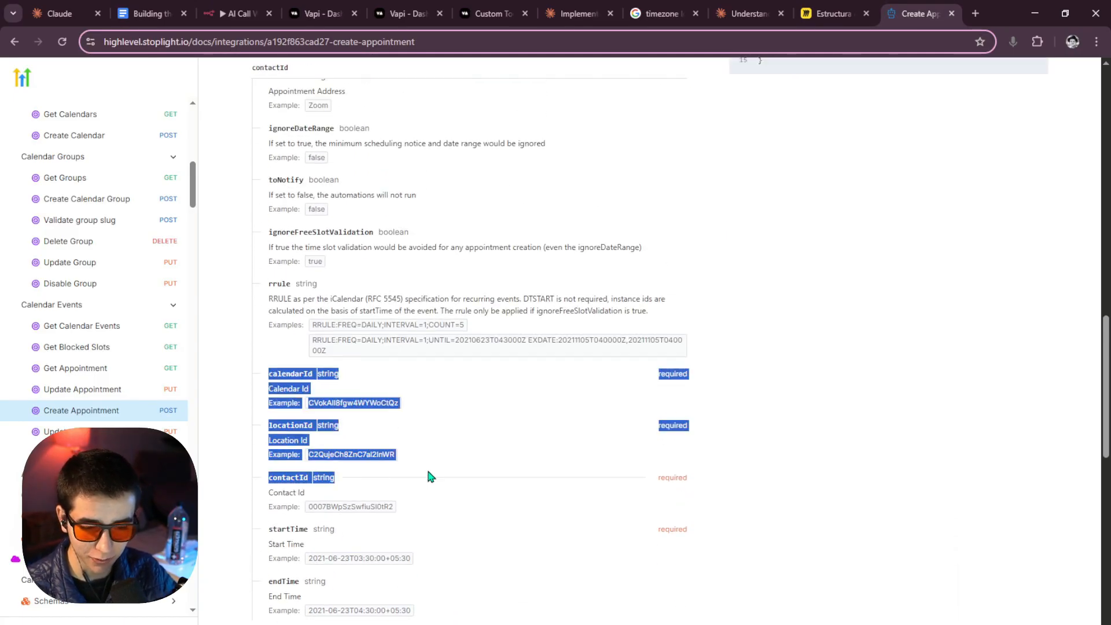
scroll(428, 473, down, 2)
click(427, 474)
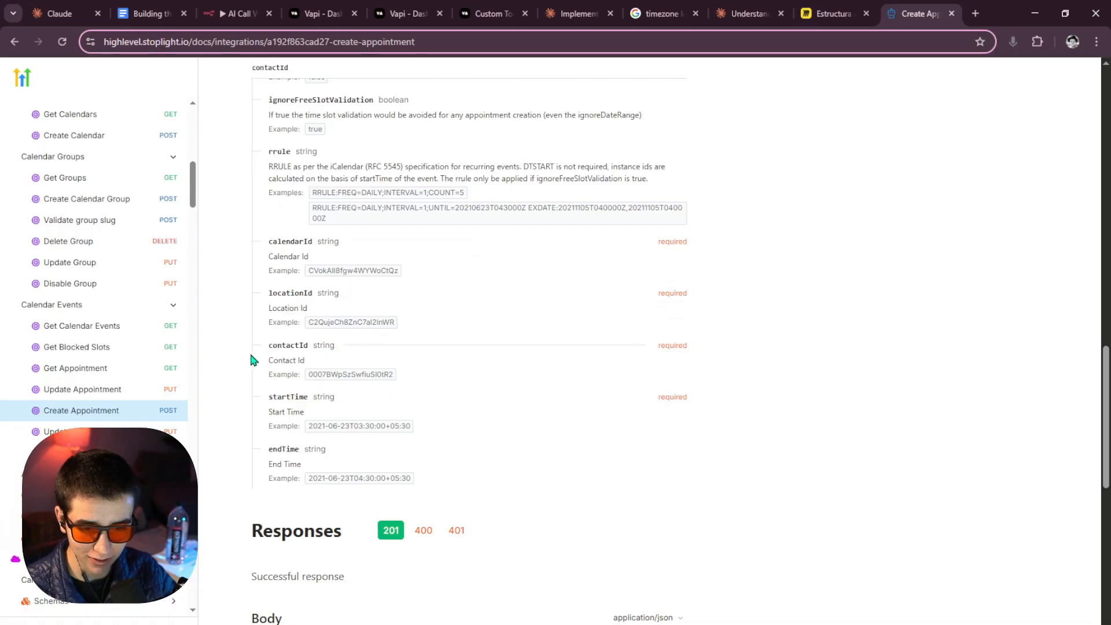
click(845, 6)
click(918, 13)
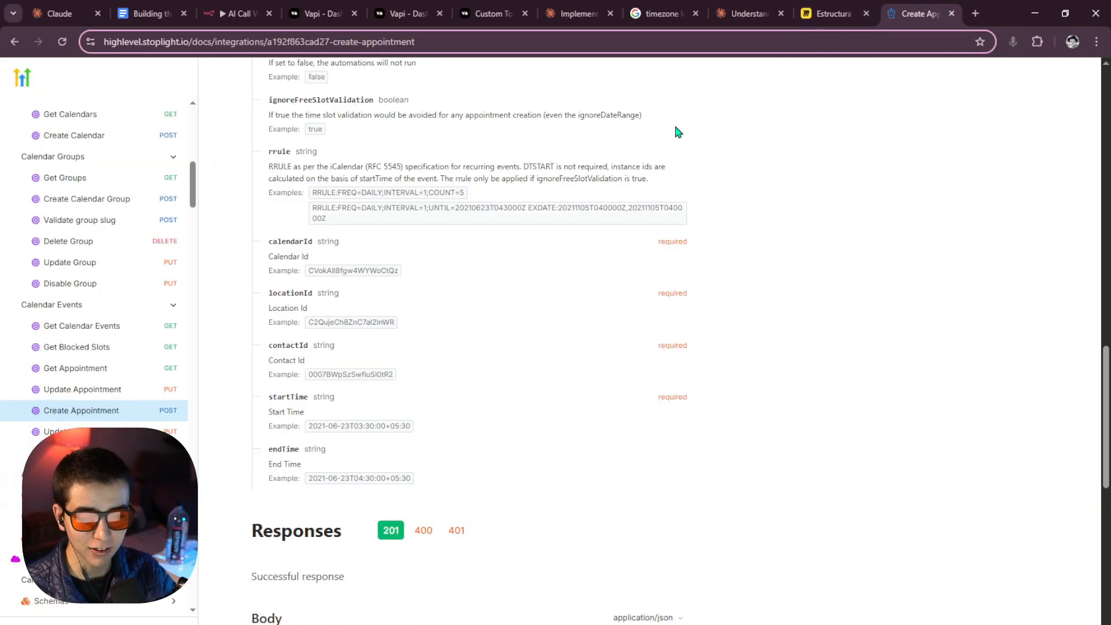
click(247, 6)
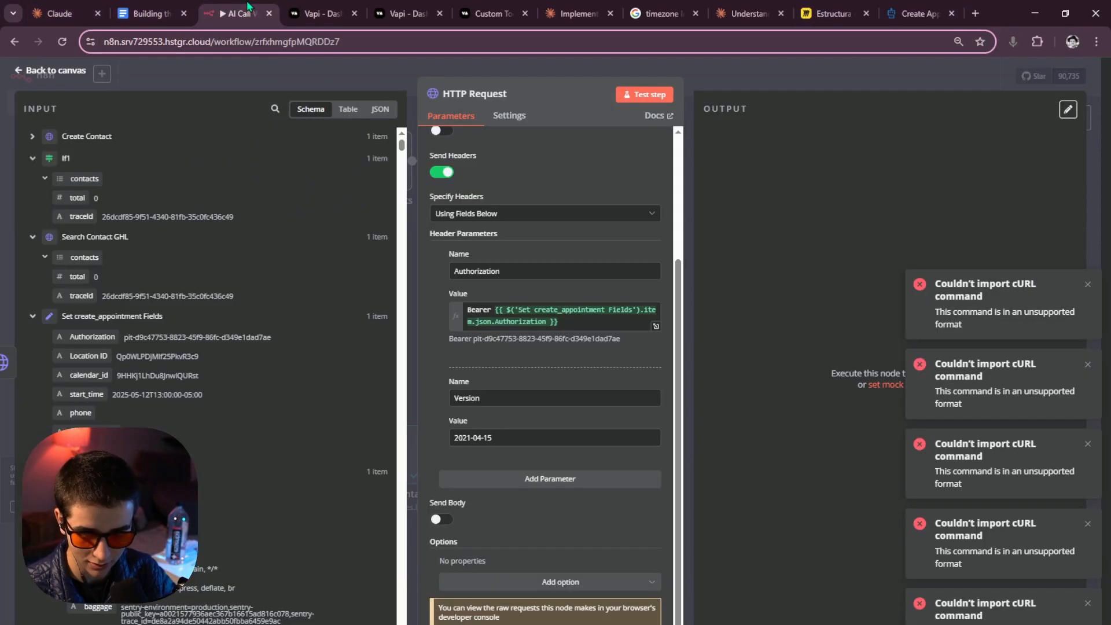
Enable Send Body and set the body to be specified Using JSON.
click(512, 579)
click(512, 579)
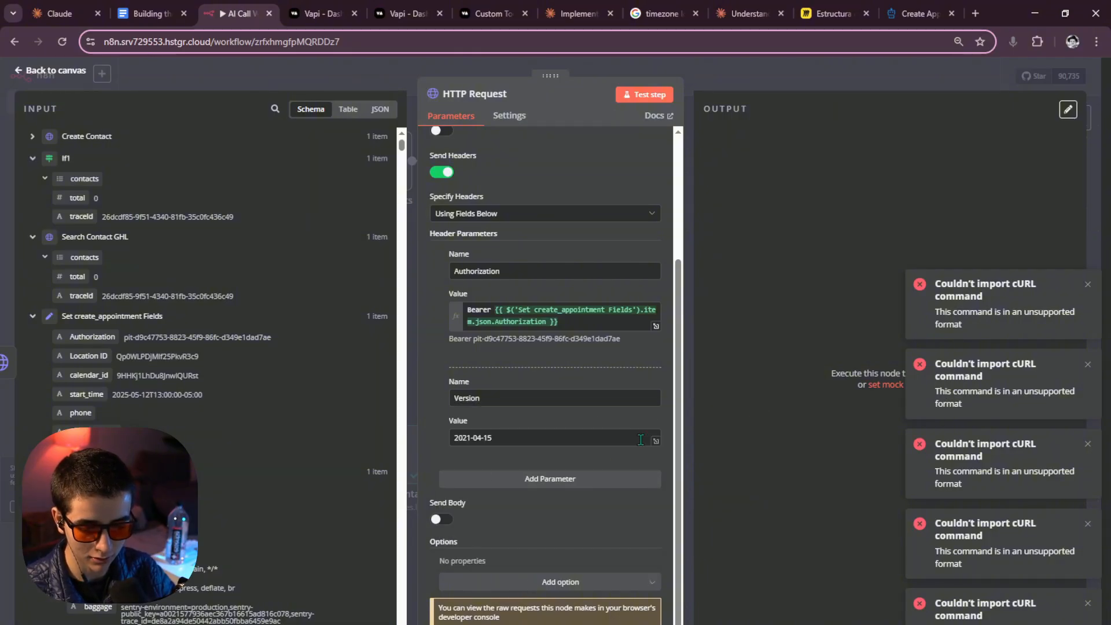
click(439, 523)
scroll(510, 514, down, 4)
click(490, 437)
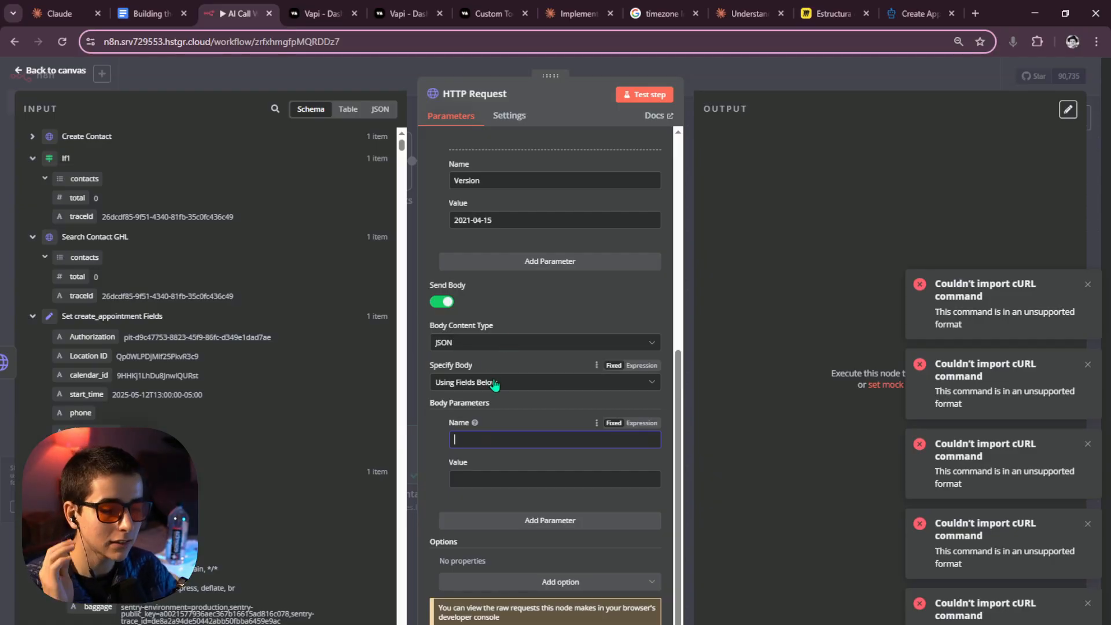
click(495, 384)
click(484, 429)
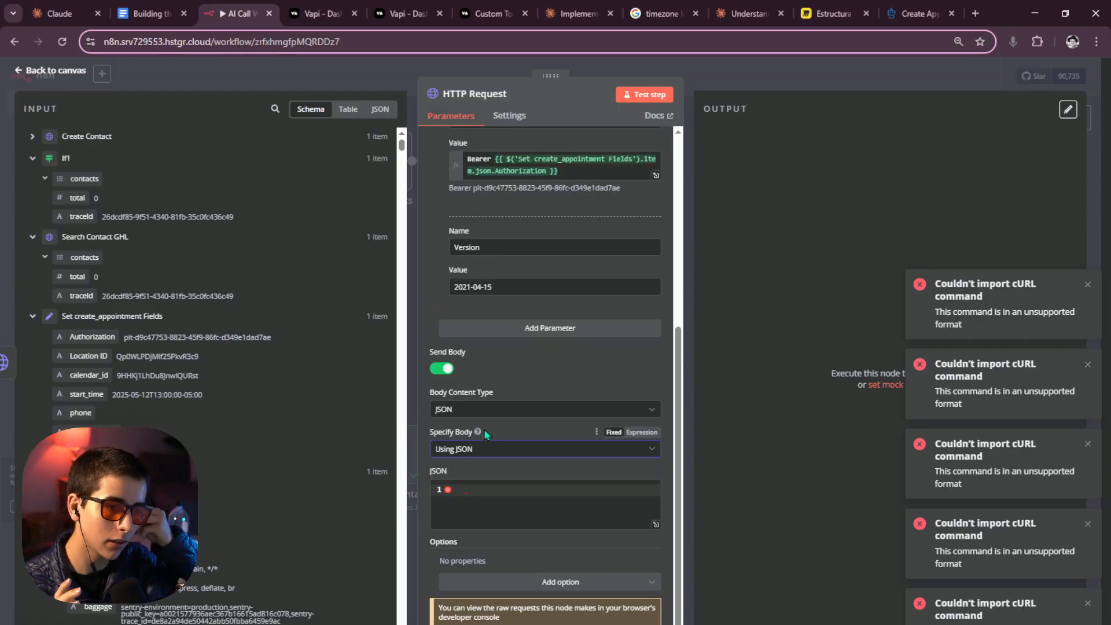
Copy the --data JSON body from the Create Appointment Shell/cURL sample and return to n8n.
click(915, 14)
scroll(705, 169, up, 10)
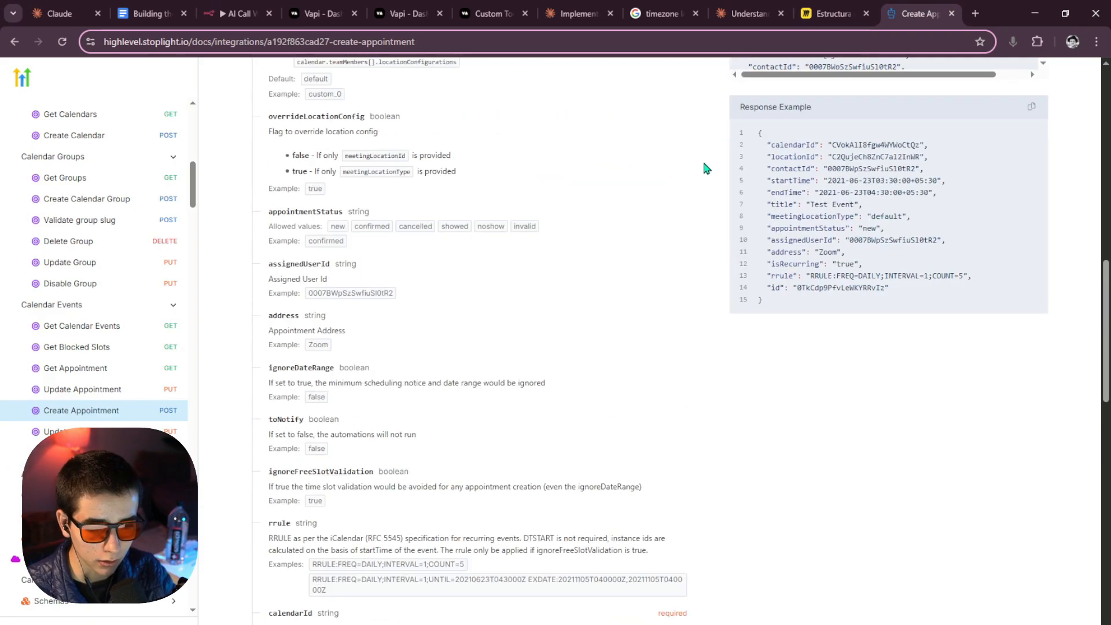
scroll(814, 276, up, 2)
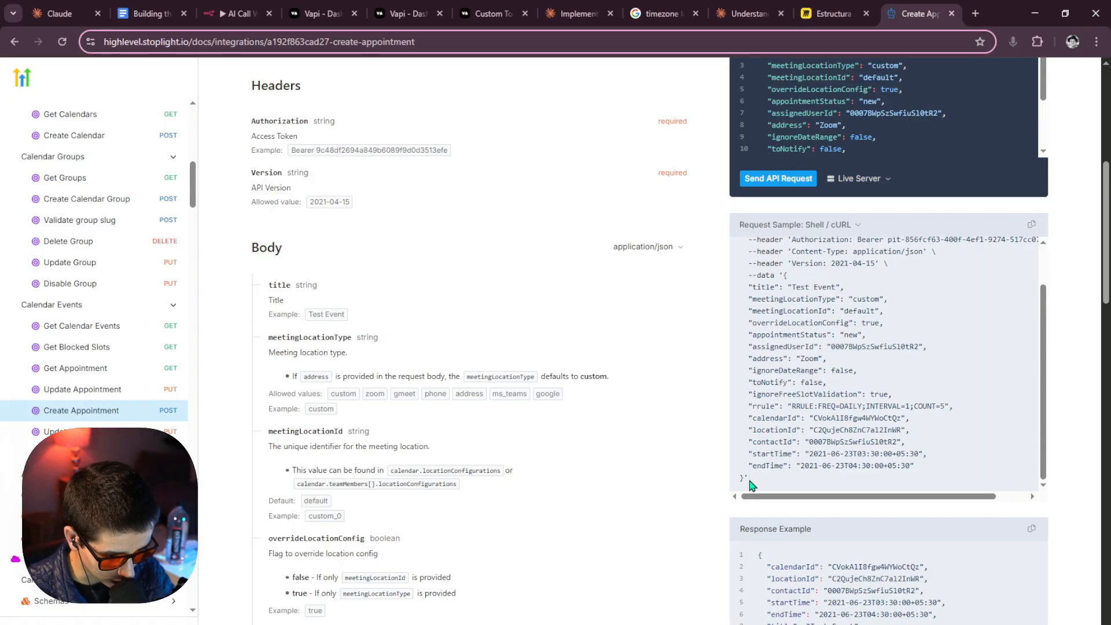
drag(756, 485, 782, 322)
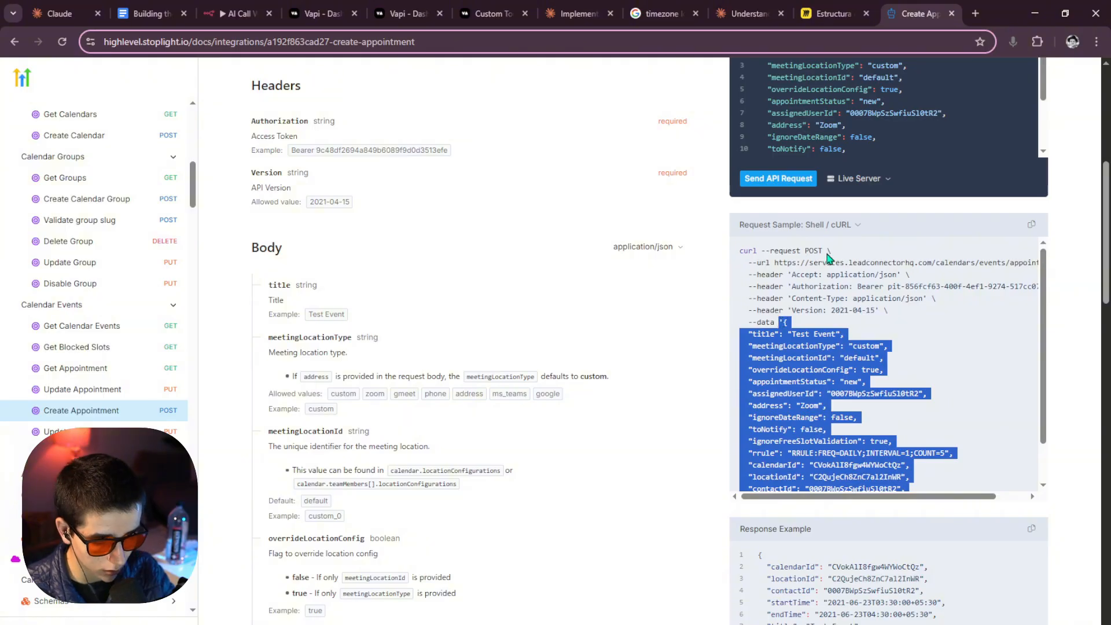
click(237, 14)
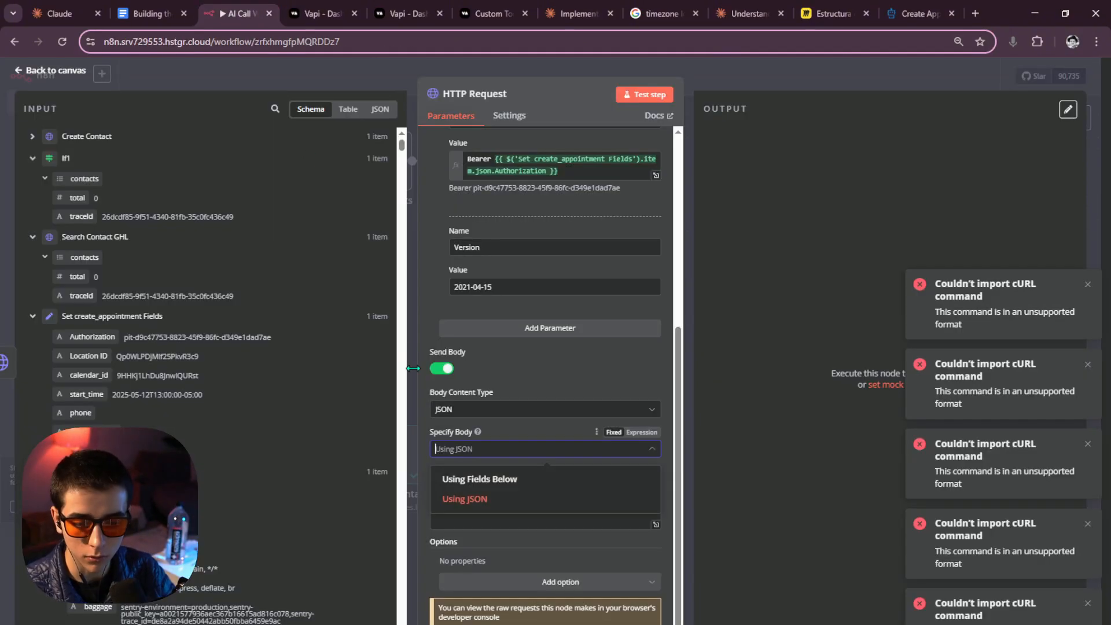
Paste the sample appointment JSON into the body field and open it in the larger editor.
click(470, 507)
click(469, 514)
text('{   "title": "Test Event",   "meetingLocationType": "custom",   "meetingLocationId": "default",   "overrideLocationConfig": true,   "appointmentStatus": "new",   "assignedUserId": "0007BWpSzSwfiuSl0tR2",   "address": "Zoom",   "ignoreDateRange": false,   "toNotify": false,   "ignoreFreeSlotValidation": true,   "rrule": "RRULE:FREQ=DAILY;INTERVAL=1;COUNT=5",   "calendarId": "CVokAlI8fgw4WYWoCtQz",   "locationId": "C2QujeCh8ZnC7al2InWR",   "contactId": "0007BWpSzSwfiuSl0tR2",   "startTime": "2021-06-23T03:30:00+05:30",   "endTime": "2021-06-23T04:30:00+05:30" }')
scroll(637, 537, down, 3)
click(656, 525)
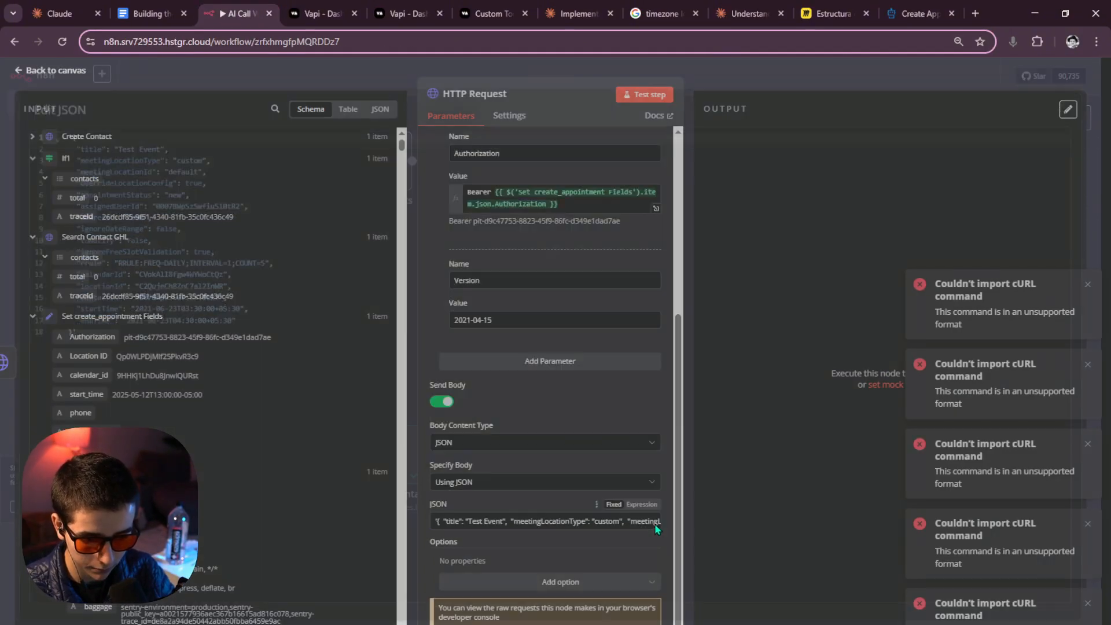
Delete the endTime line and the title-through-rrule fields, keeping calendarId, locationId, contactId and startTime.
drag(236, 328, 75, 333)
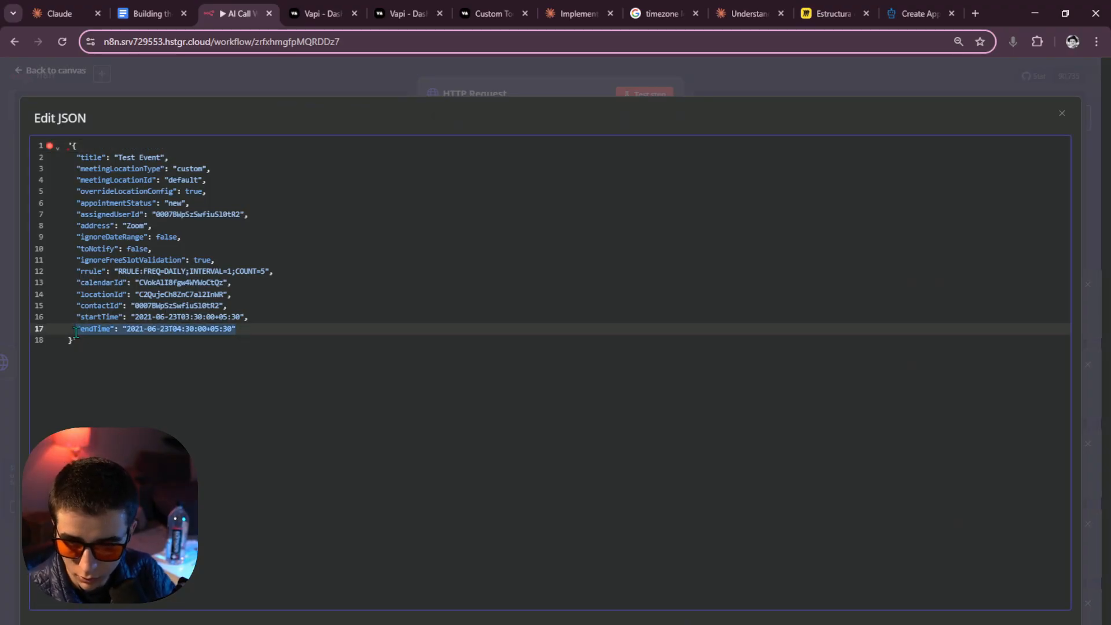
key(BackSpace)
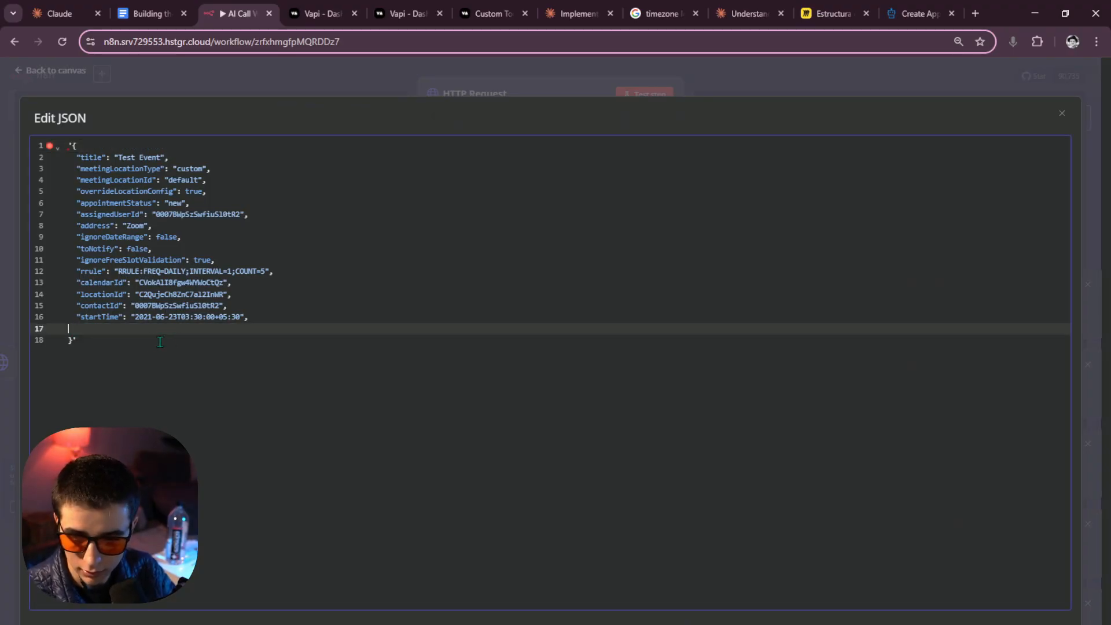
key(BackSpace)
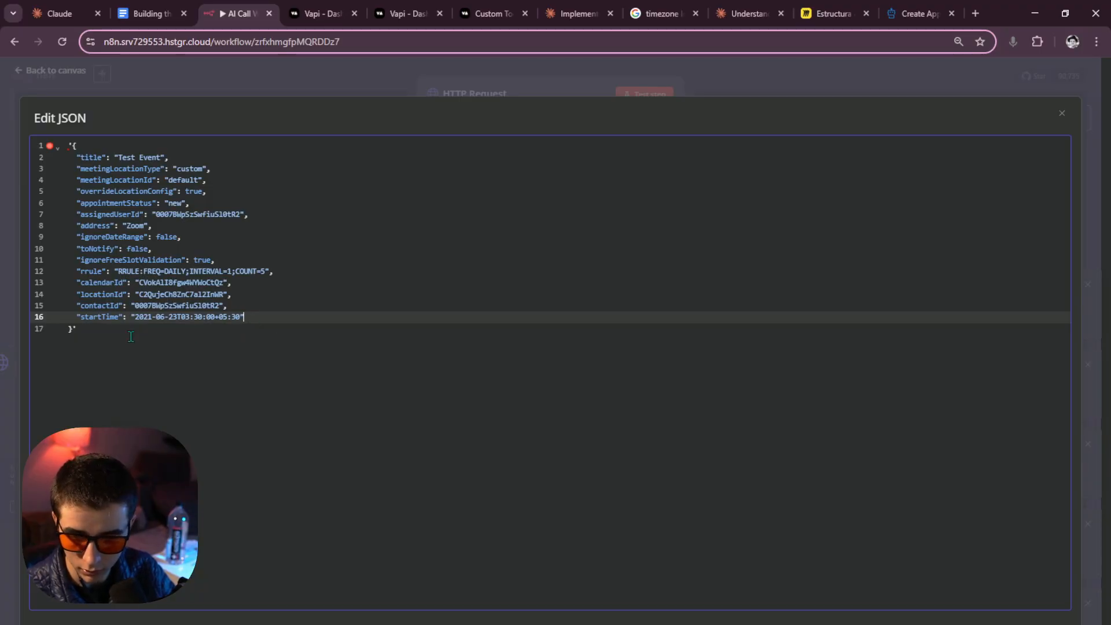
drag(288, 272, 78, 161)
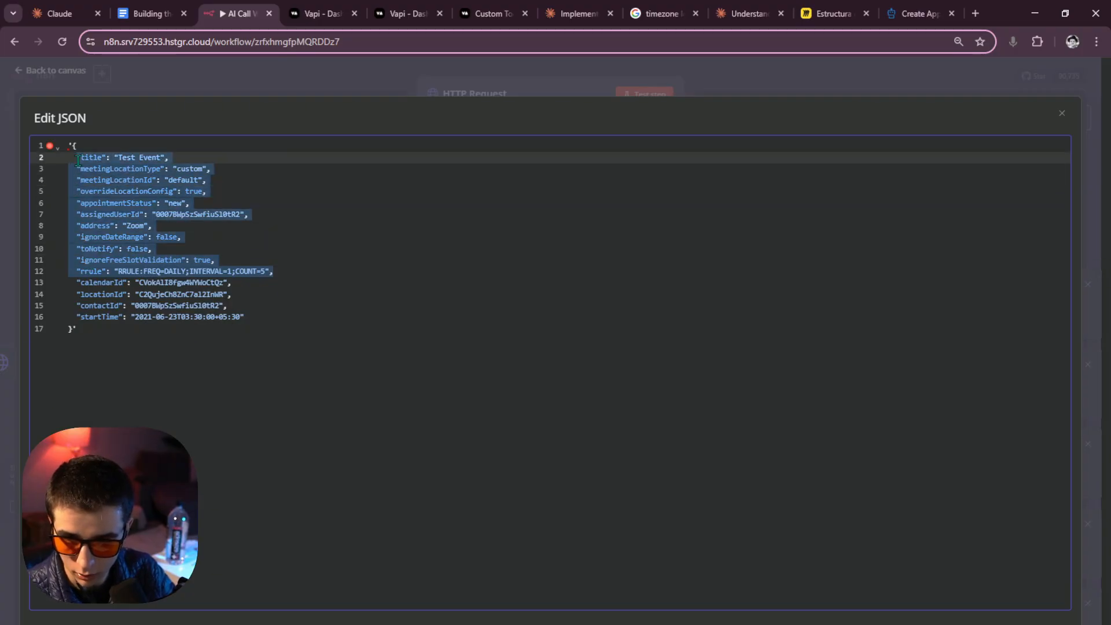
key(BackSpace)
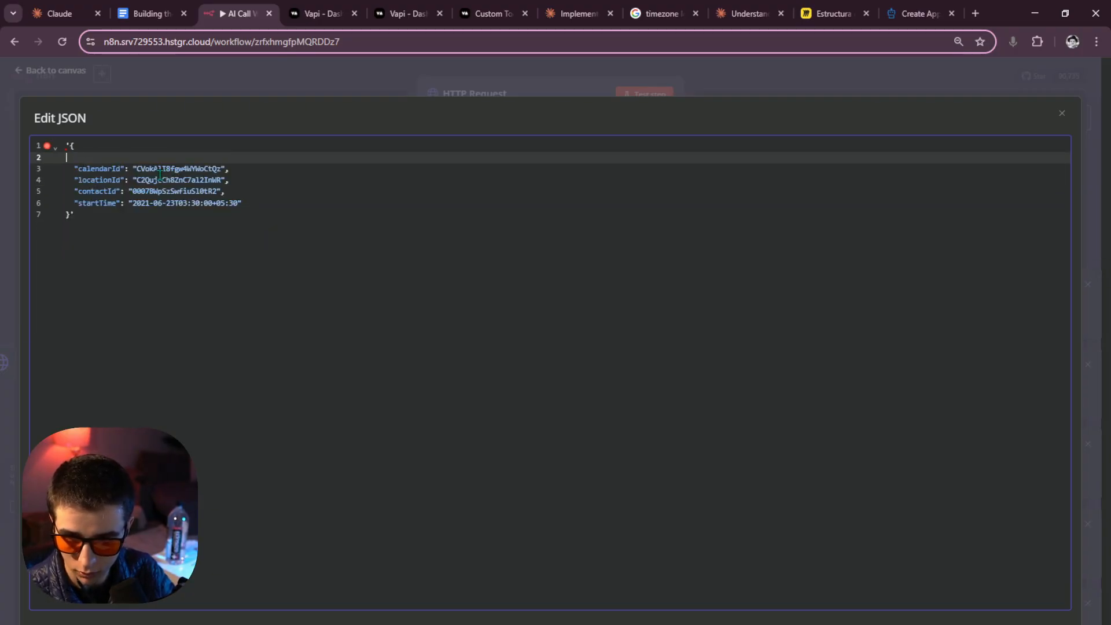
key(BackSpace)
click(392, 80)
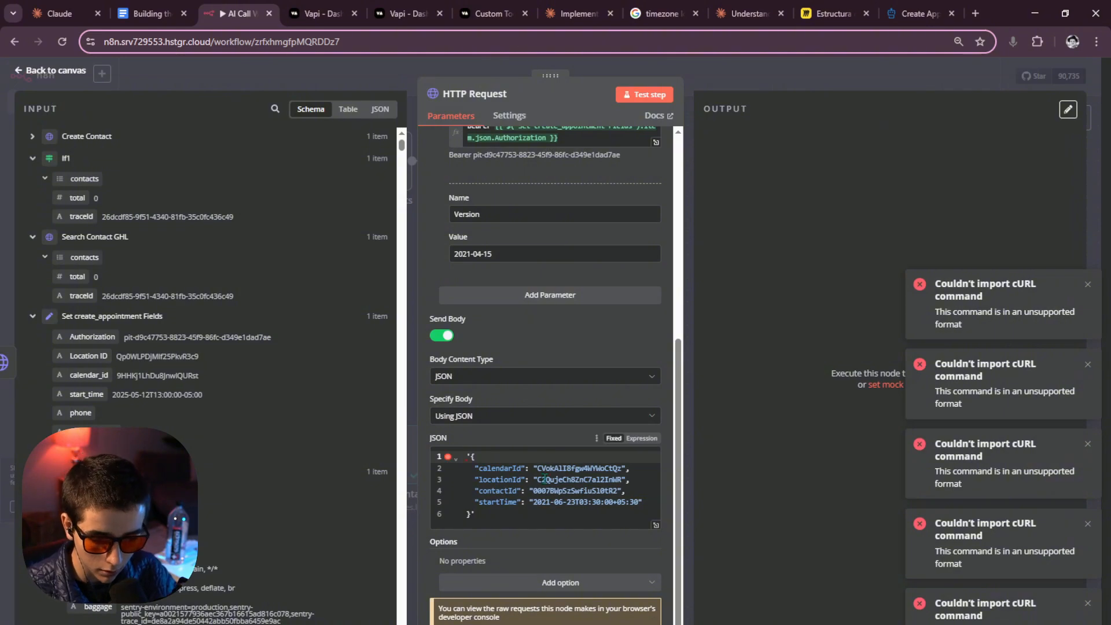
Make the JSON body an expression and map calendar_id into calendarId, replacing the hard-coded ID.
click(643, 438)
scroll(582, 480, down, 1)
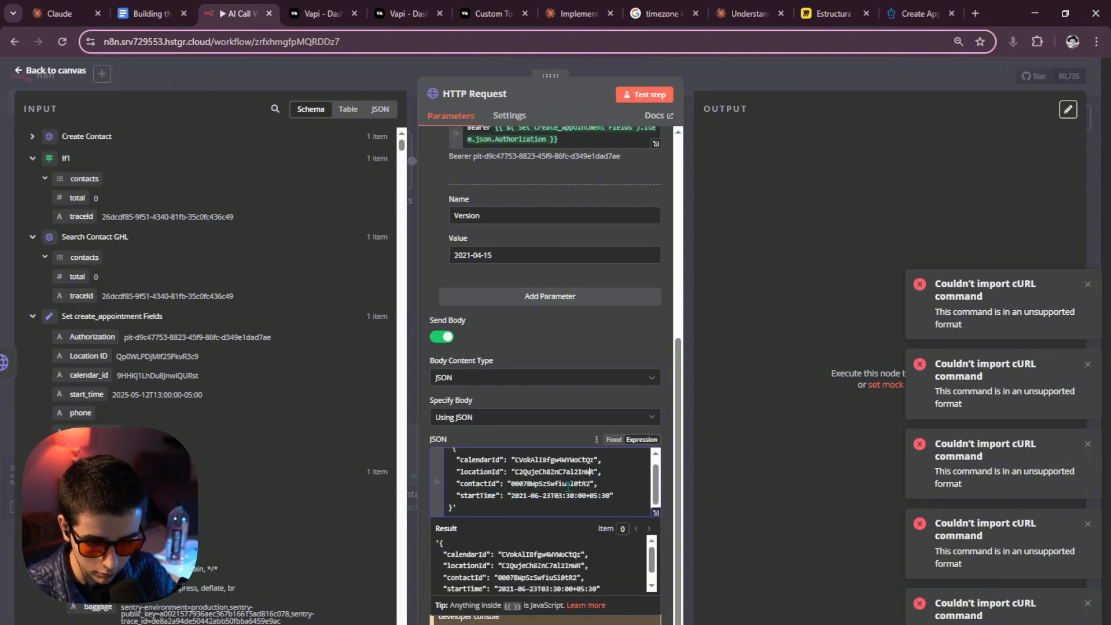
scroll(458, 492, up, 1)
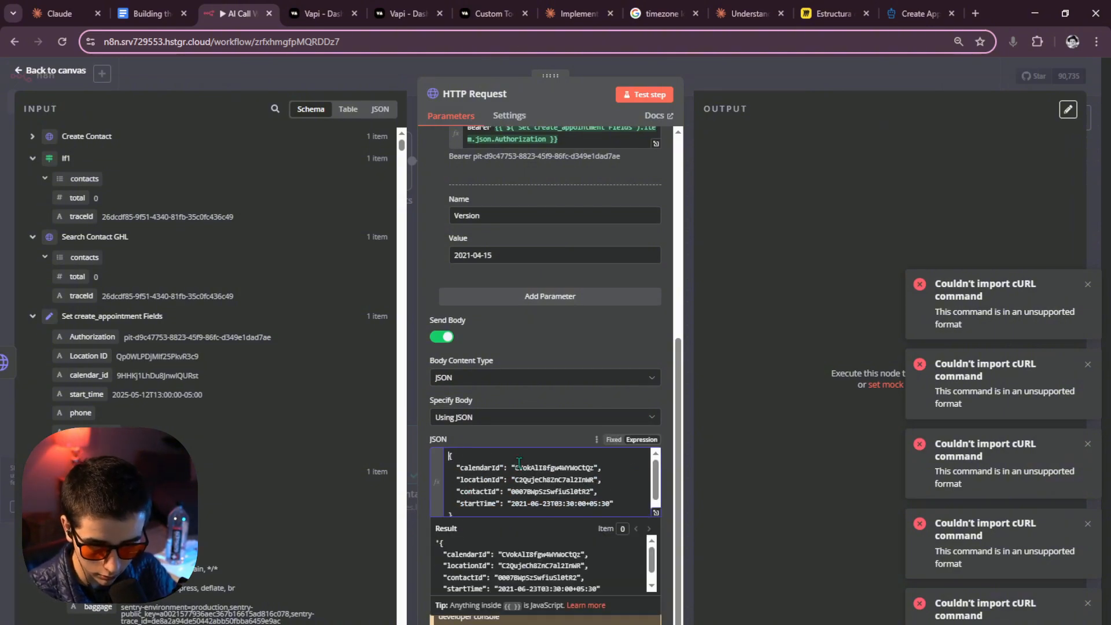
click(722, 449)
scroll(536, 478, down, 1)
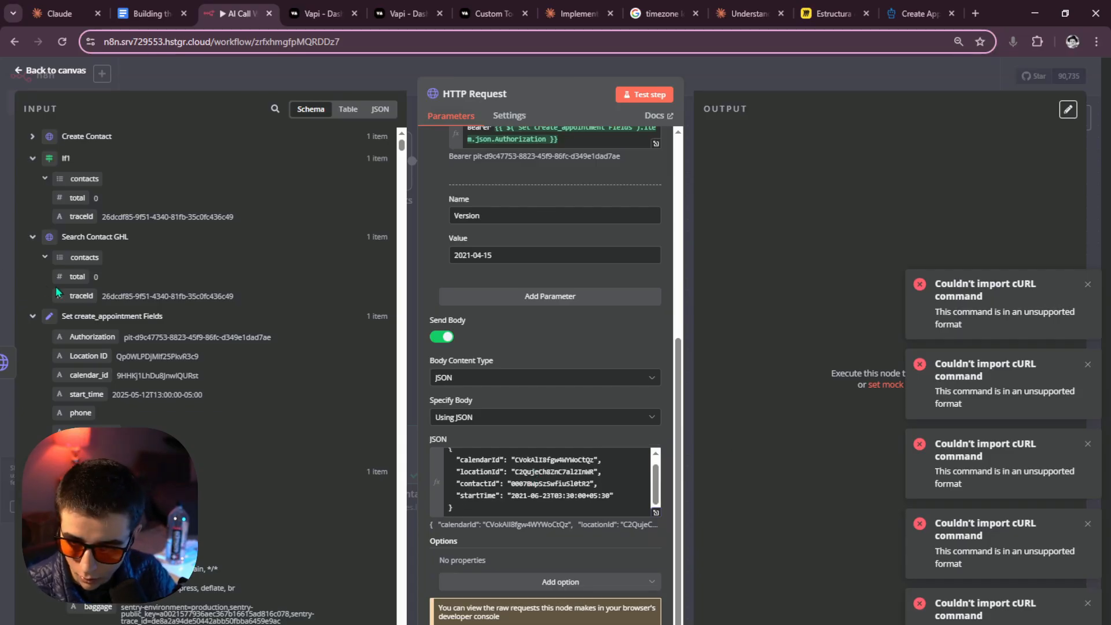
scroll(232, 266, down, 3)
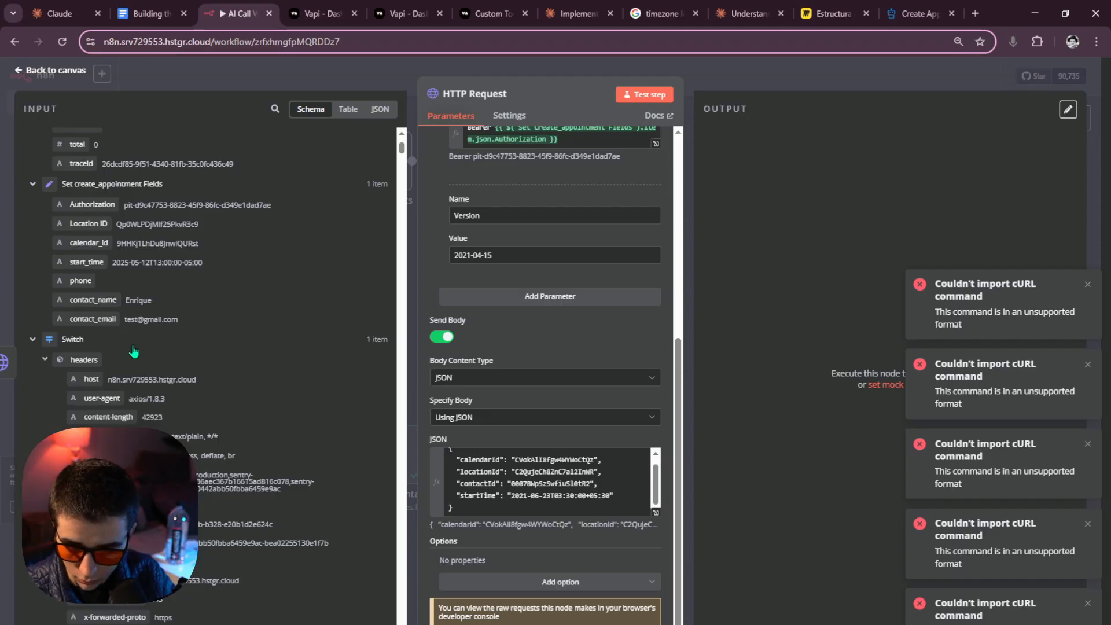
scroll(130, 341, up, 2)
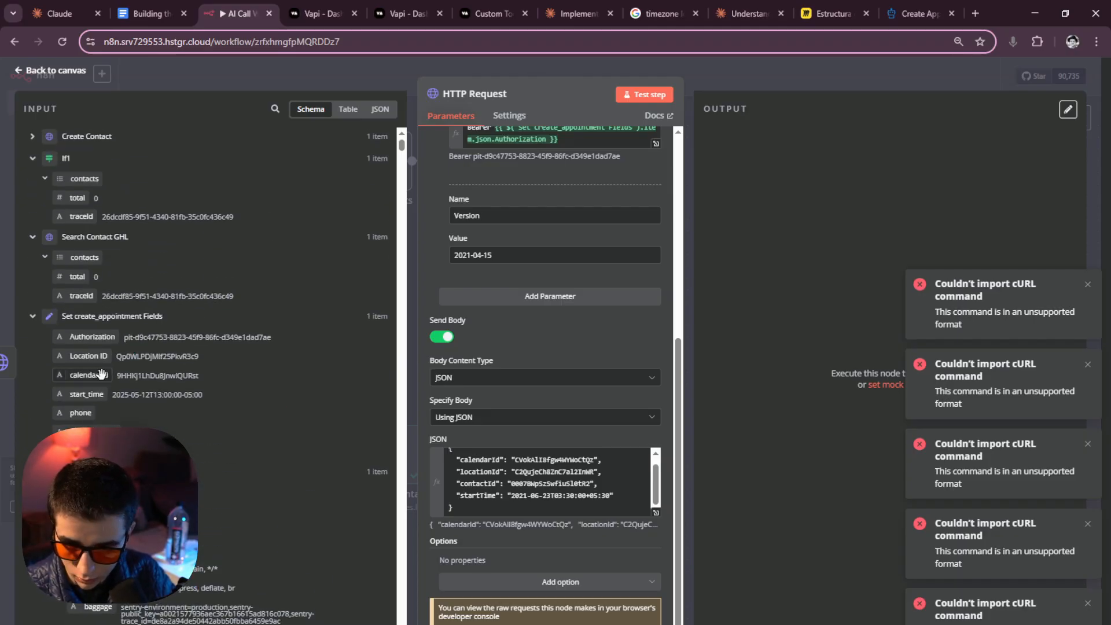
drag(88, 378, 595, 466)
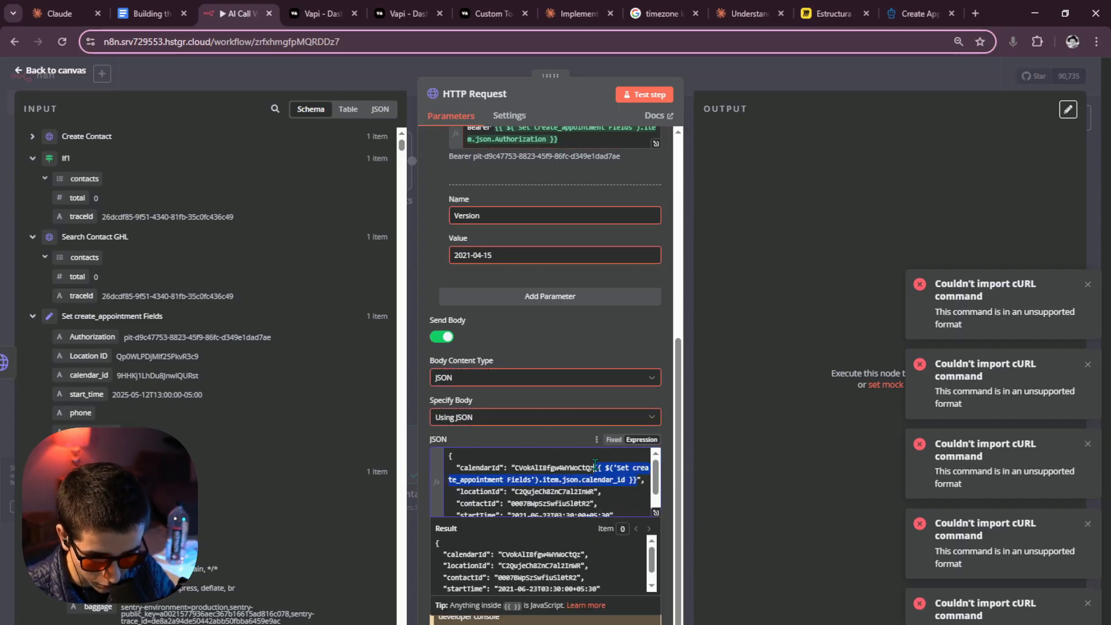
double_click(596, 467)
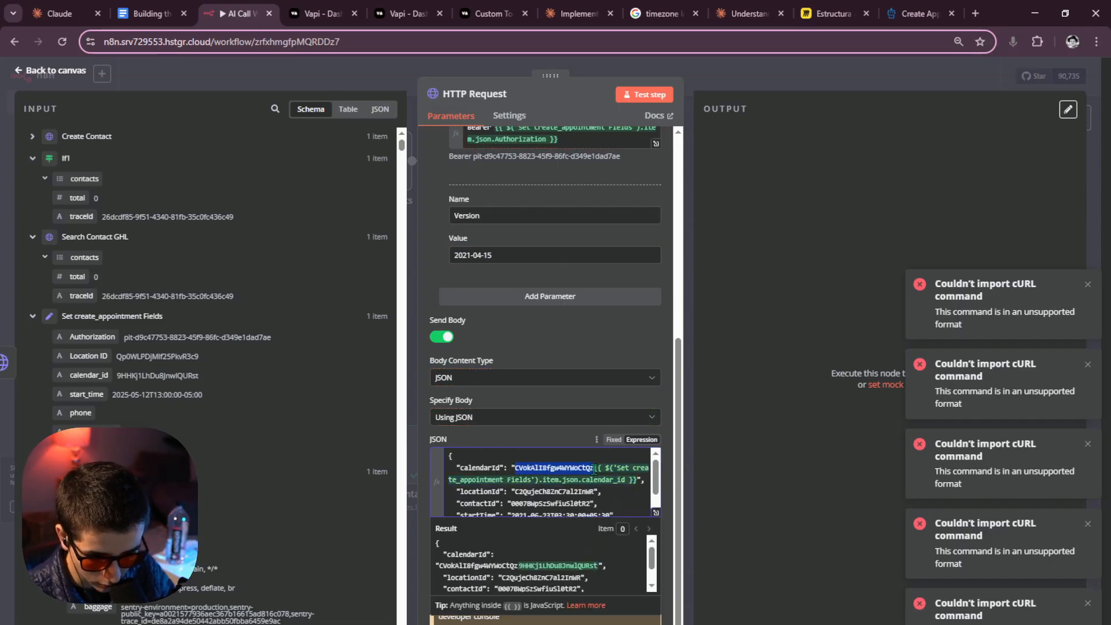
key(BackSpace)
Map Location ID into locationId and delete the old sample locationId.
scroll(174, 328, down, 1)
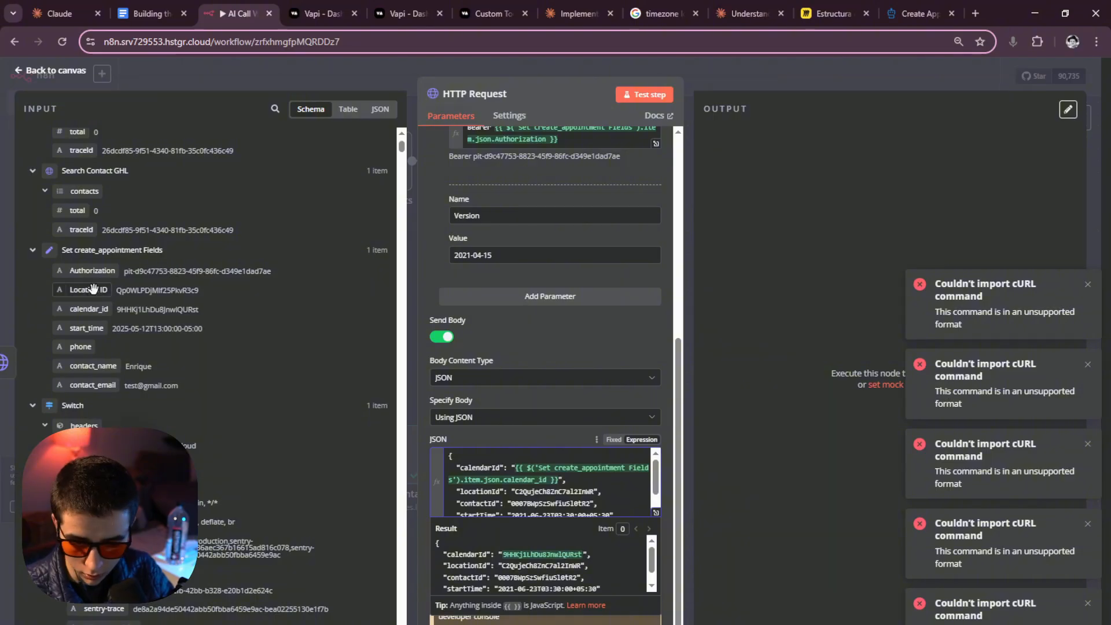
drag(92, 288, 598, 493)
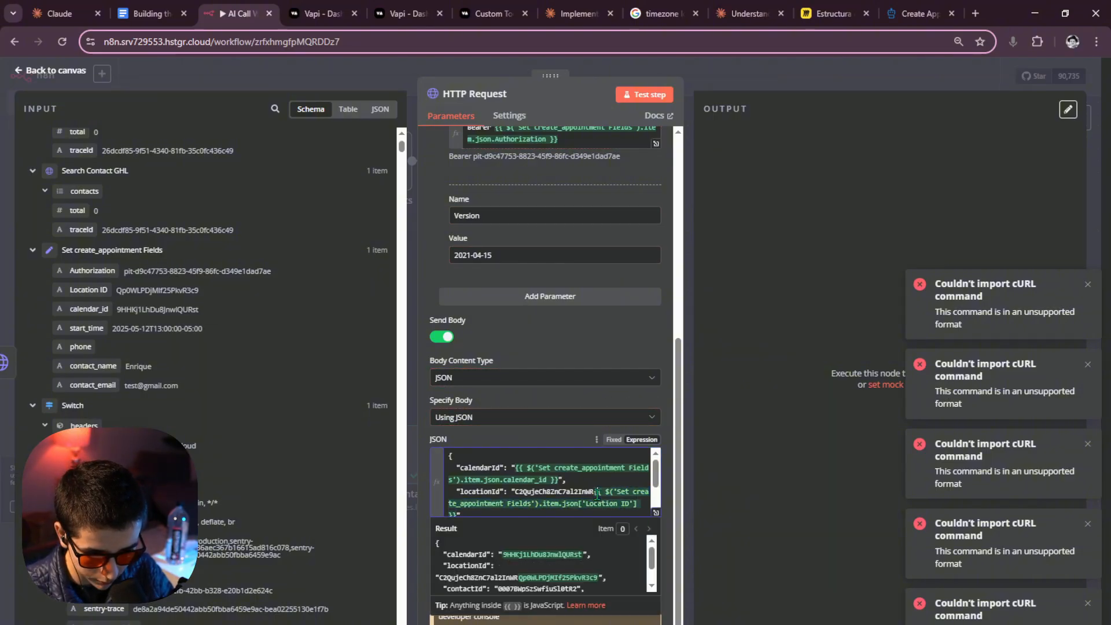
key(BackSpace)
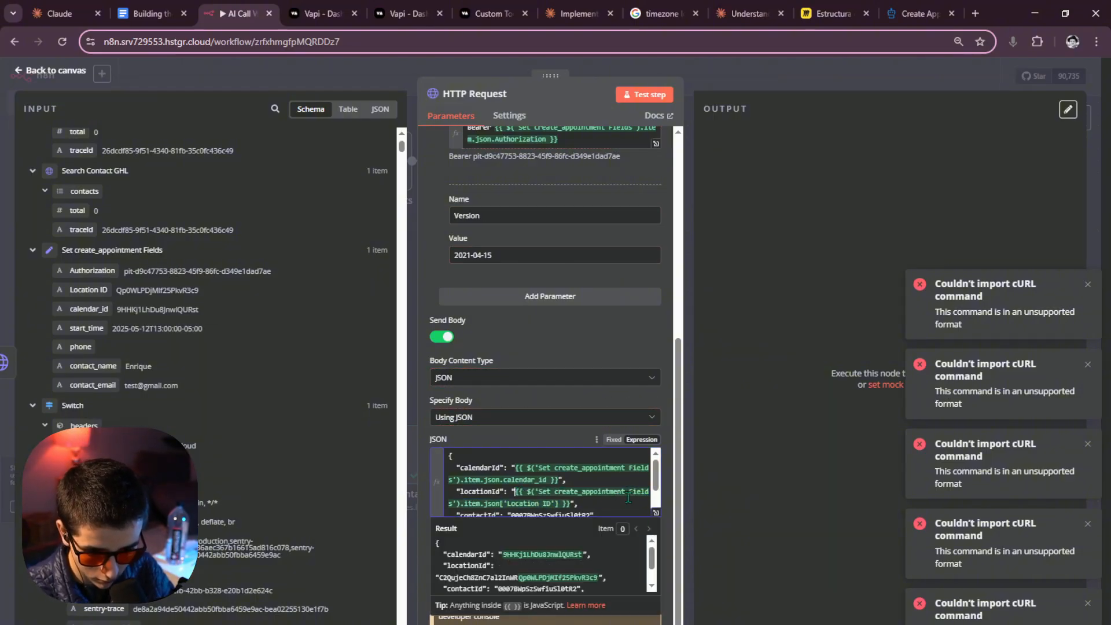
scroll(440, 455, down, 1)
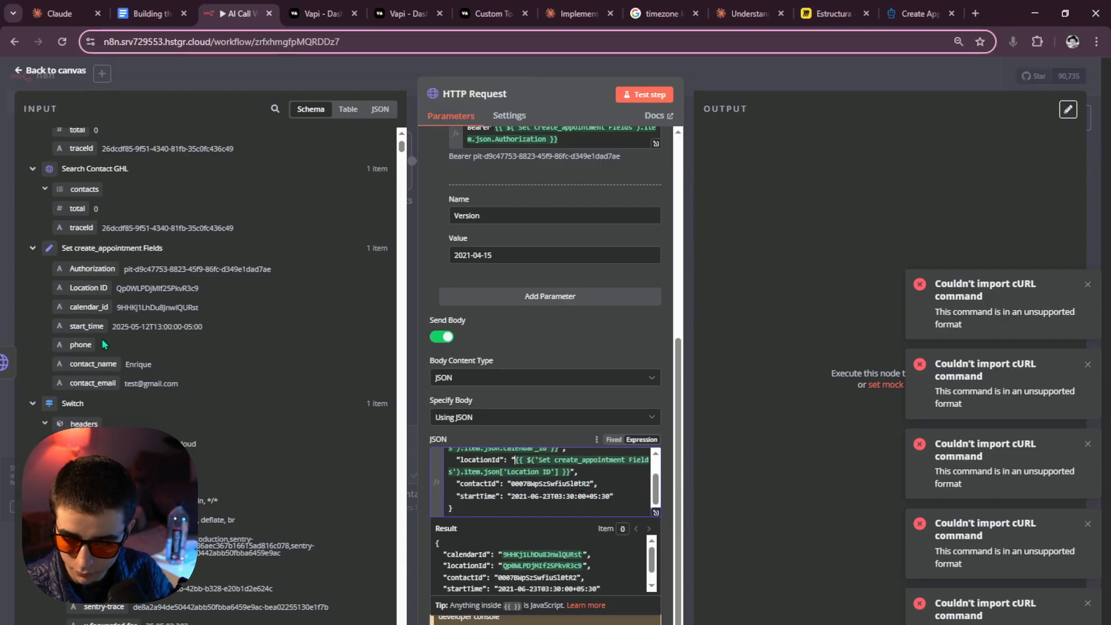
scroll(102, 339, up, 1)
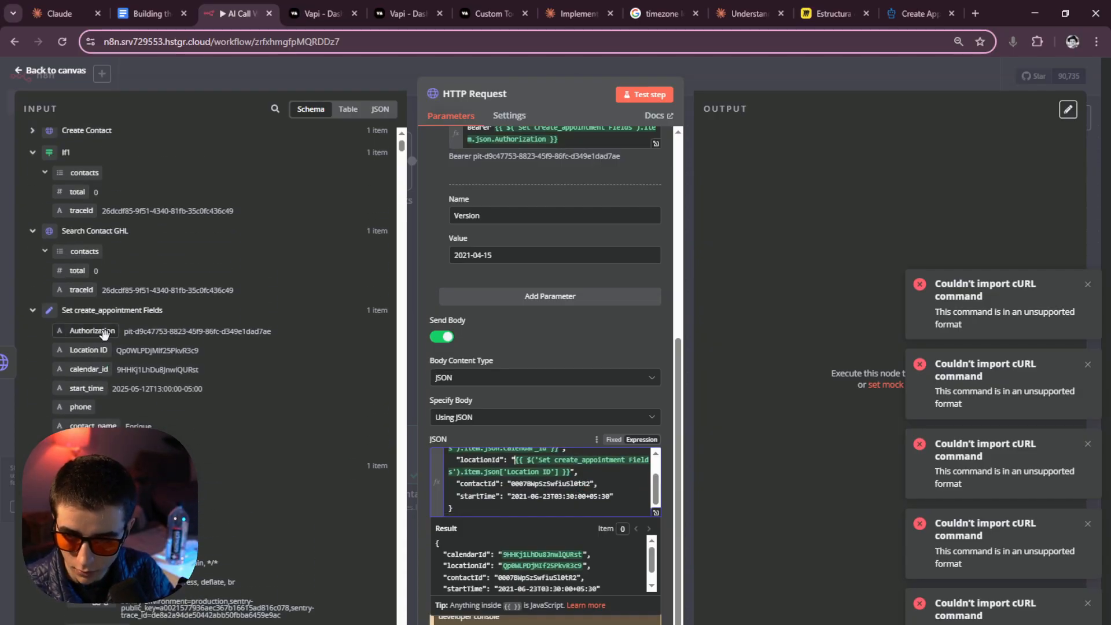
Map contactId in the appointment JSON body to Create Contact's contact id.
click(31, 138)
drag(87, 175, 509, 488)
key(BackSpace)
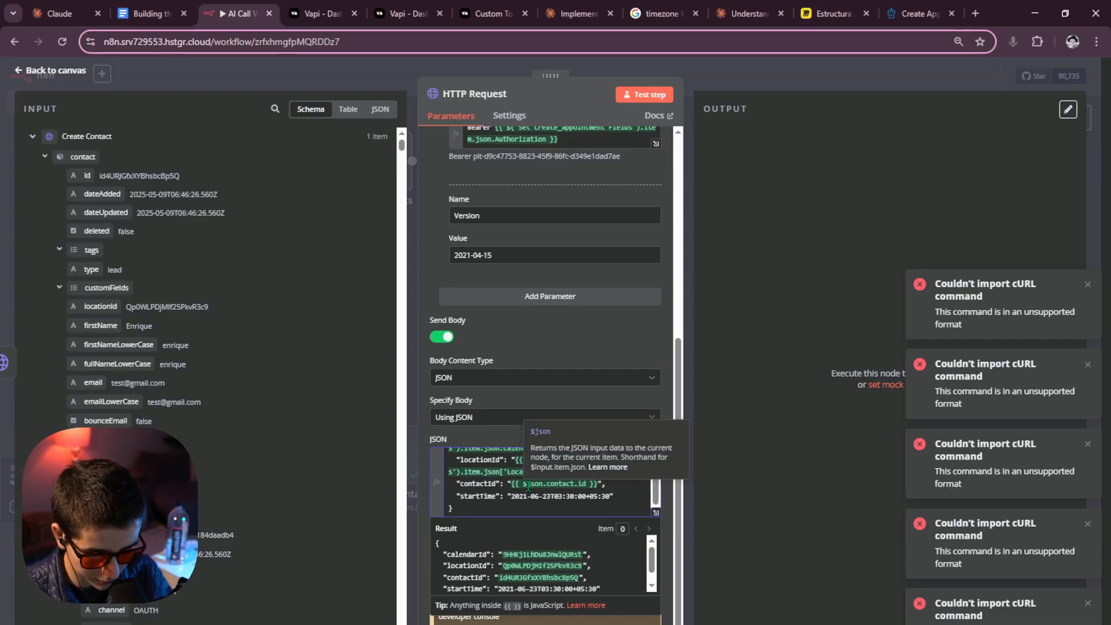
click(528, 485)
text(()
click(590, 381)
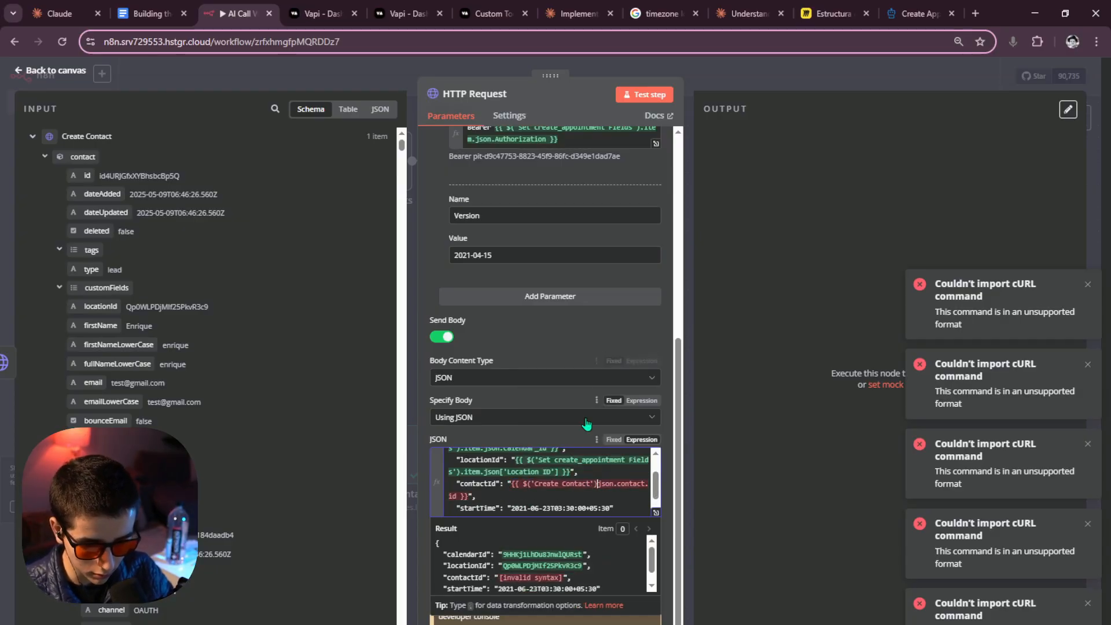
text(.)
key(Escape)
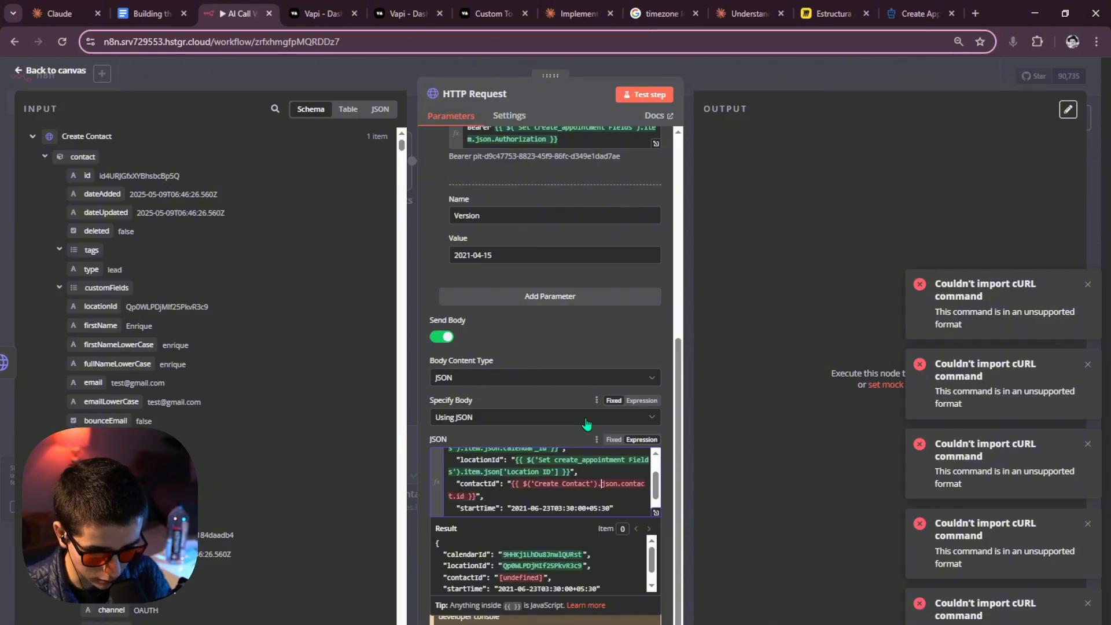
text(item)
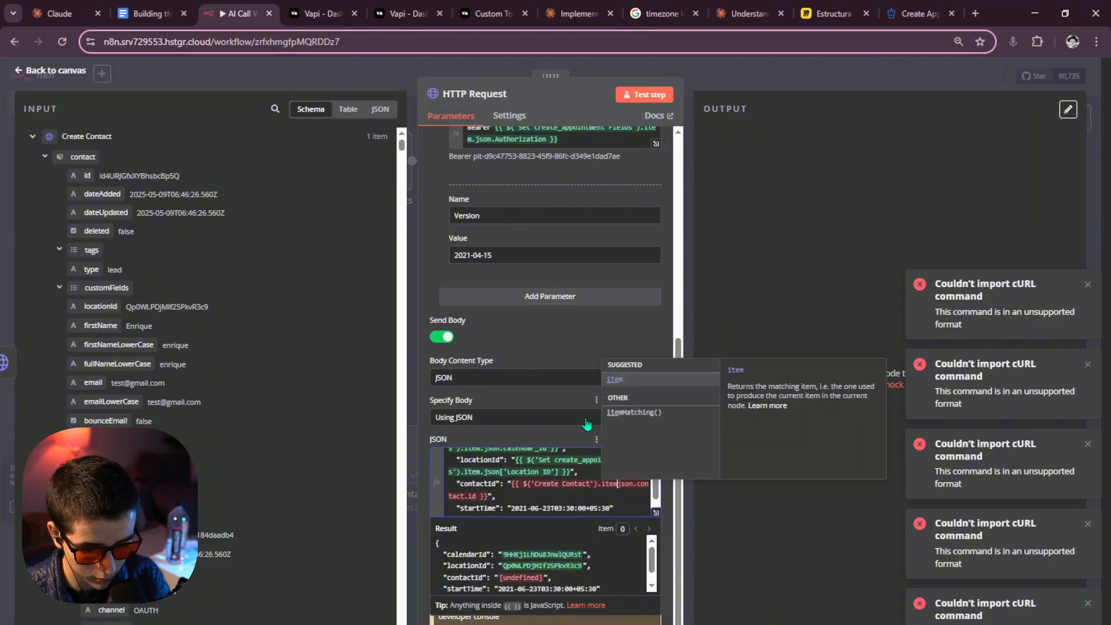
key(Return)
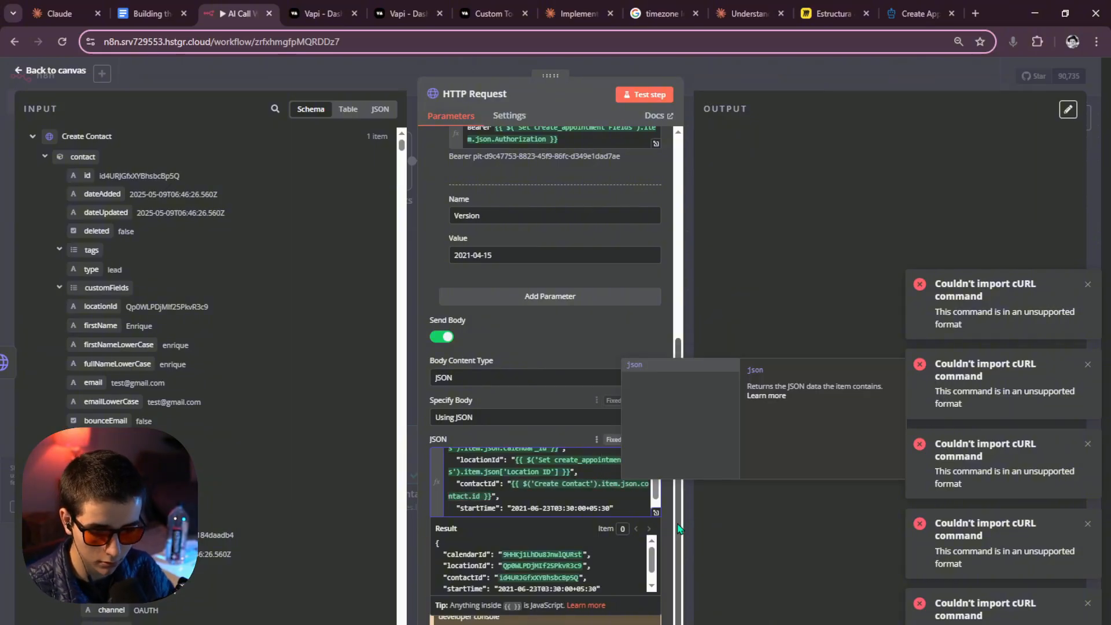
click(672, 520)
Delete the sample startTime value, then clear the contact id that was wrongly inserted there.
scroll(564, 490, down, 1)
drag(511, 497, 612, 499)
key(BackSpace)
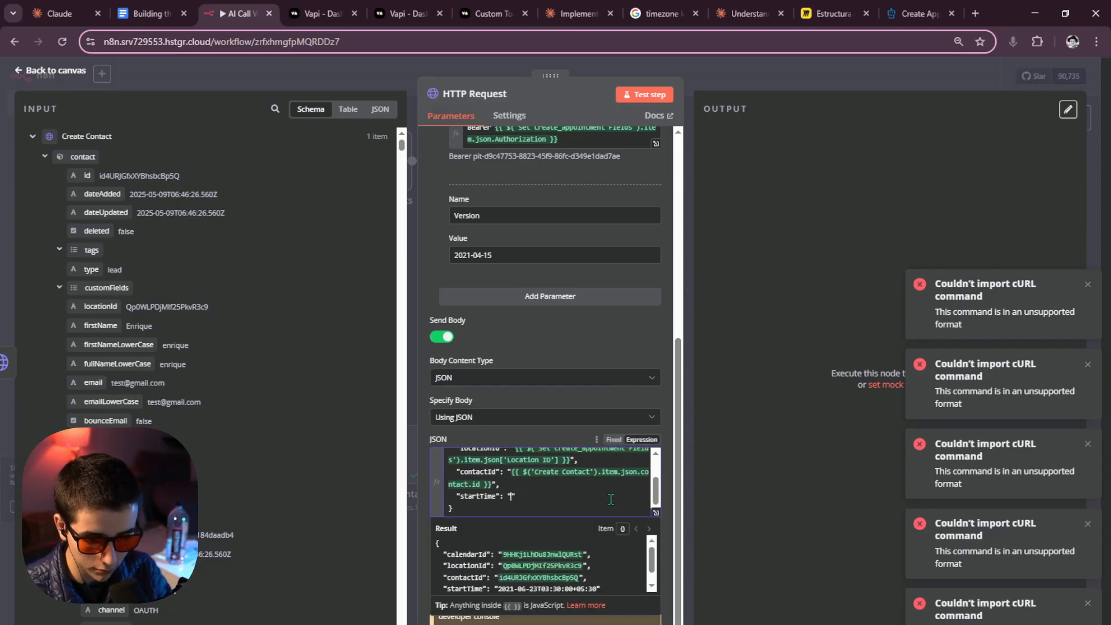
scroll(190, 449, down, 2)
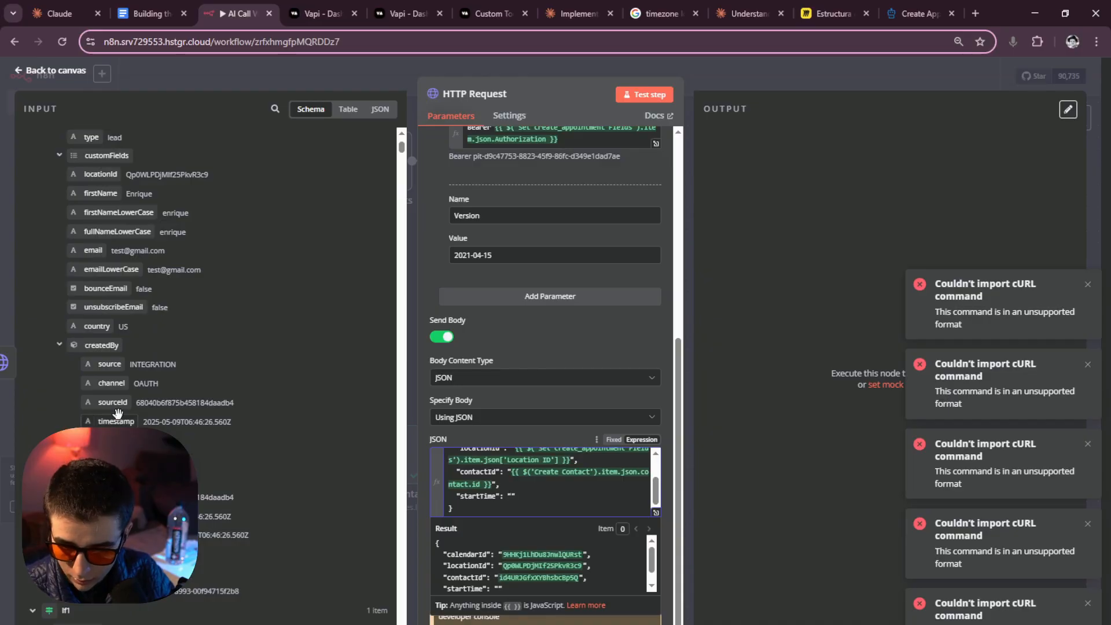
scroll(118, 429, down, 2)
scroll(118, 430, up, 3)
scroll(148, 406, up, 2)
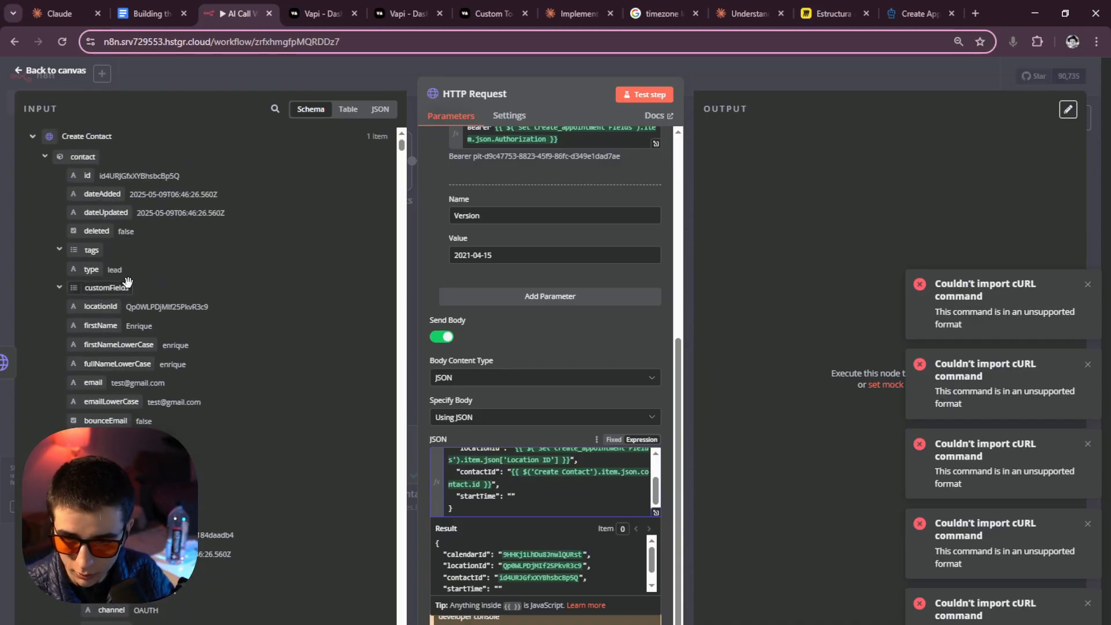
drag(85, 178, 513, 499)
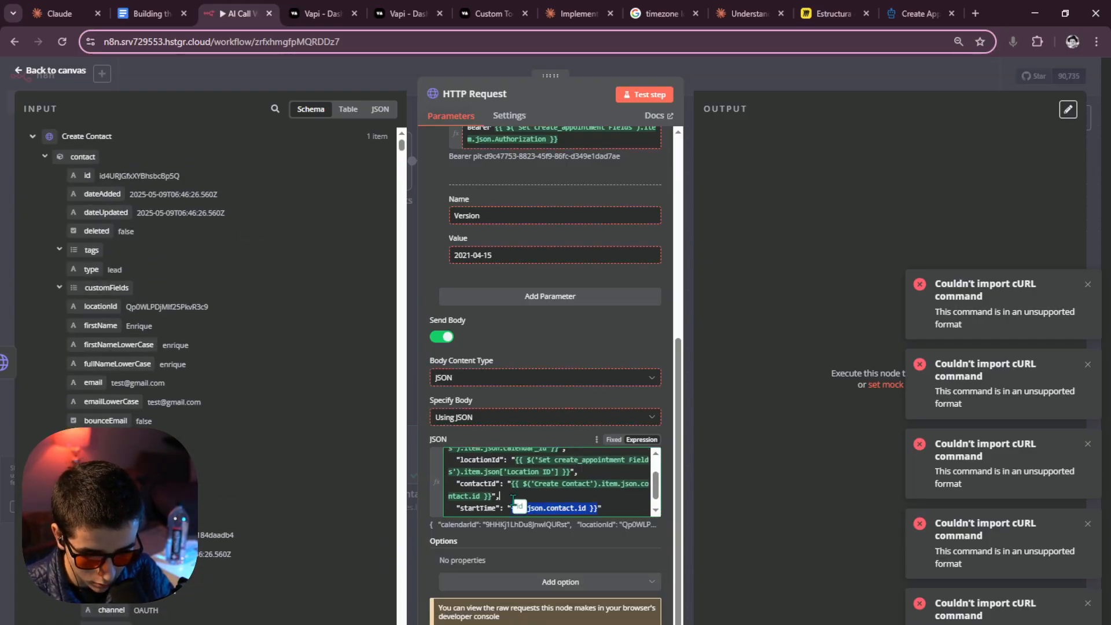
click(580, 501)
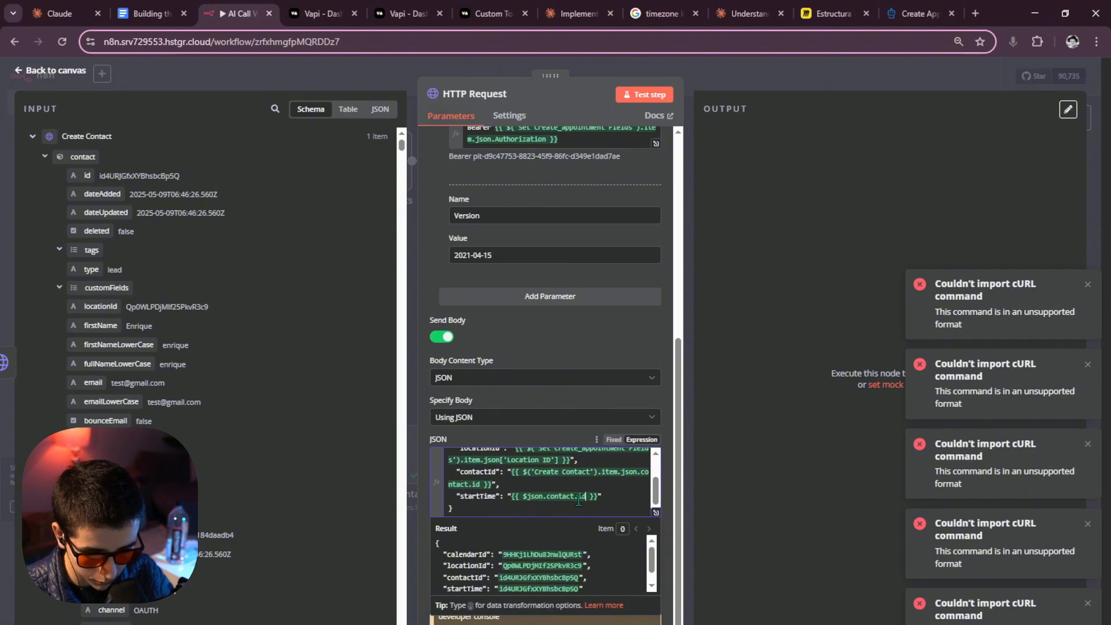
drag(512, 497, 598, 498)
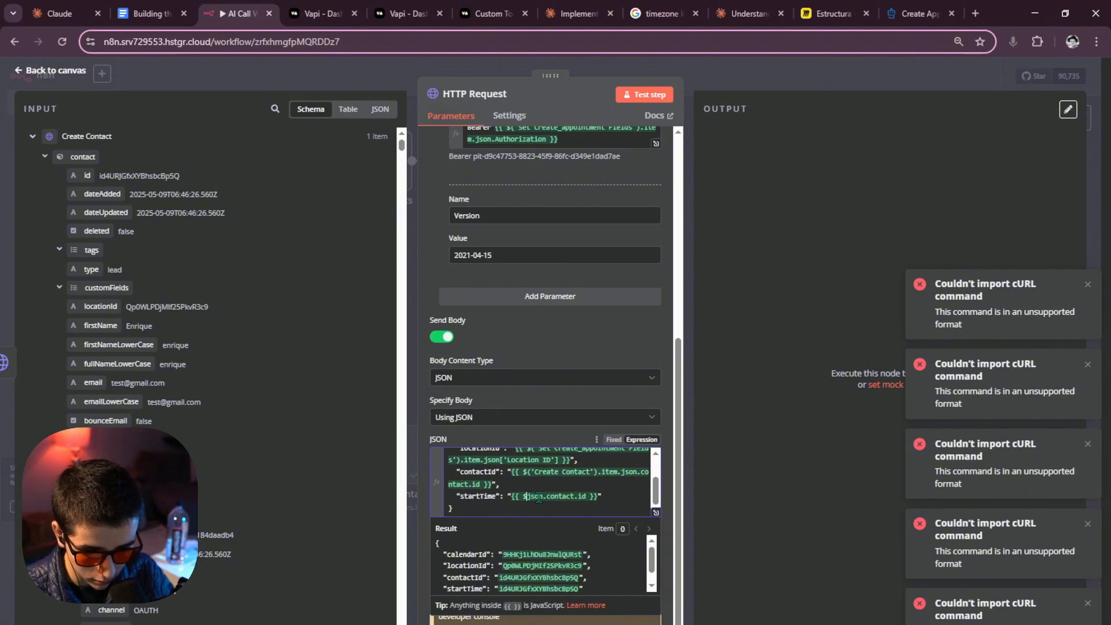
key(BackSpace)
Map start_time from Set create_appointment Fields into the startTime value.
scroll(200, 422, down, 2)
scroll(173, 407, up, 3)
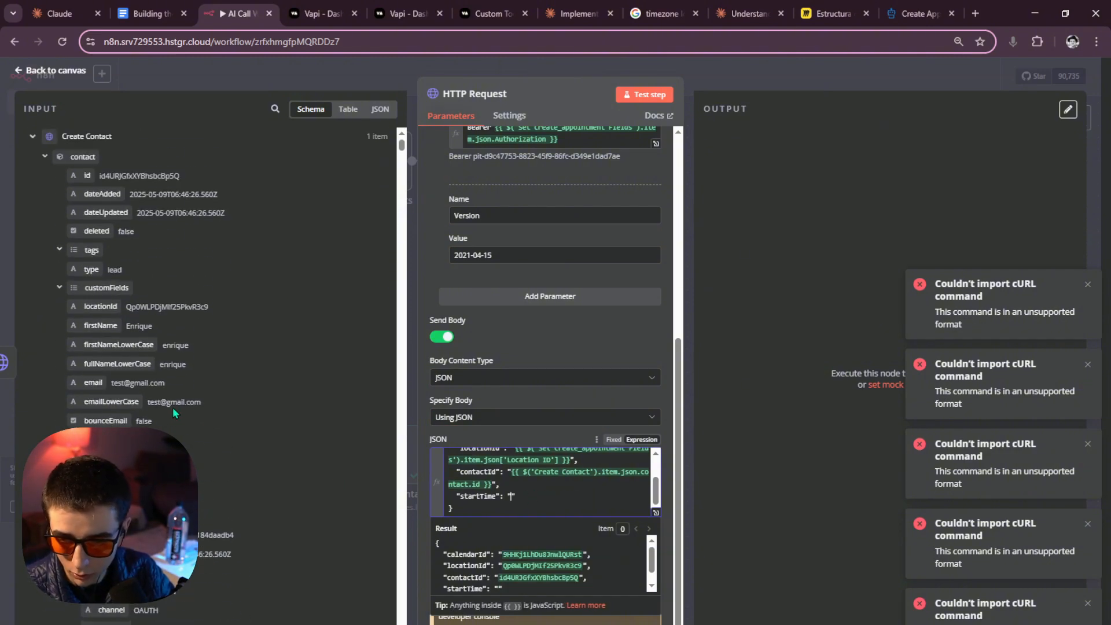
scroll(108, 396, down, 5)
scroll(108, 397, down, 5)
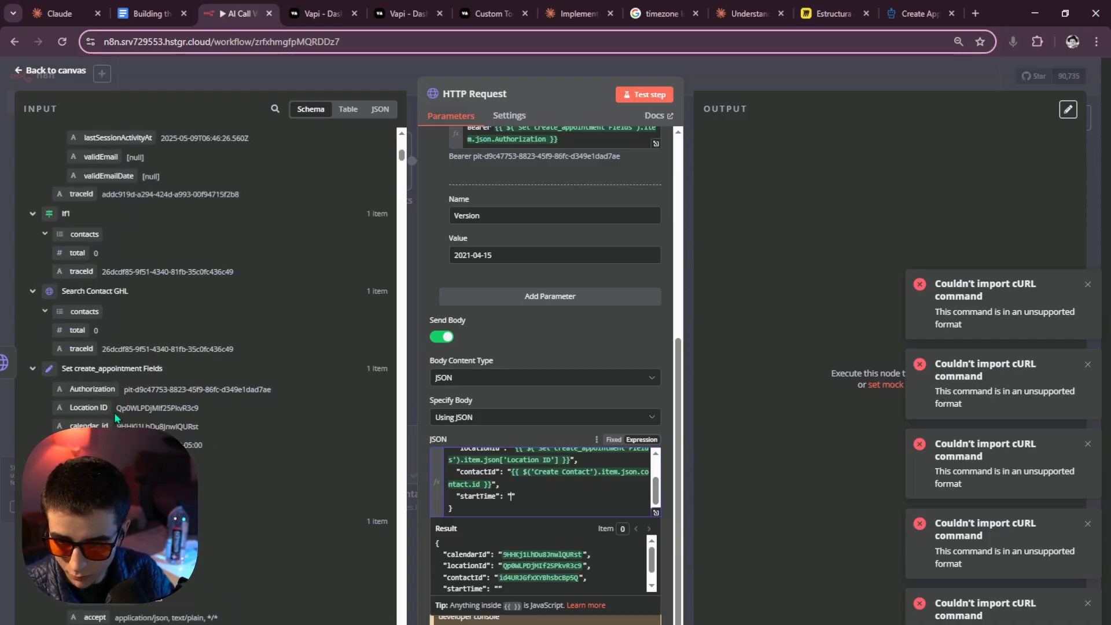
scroll(68, 327, down, 3)
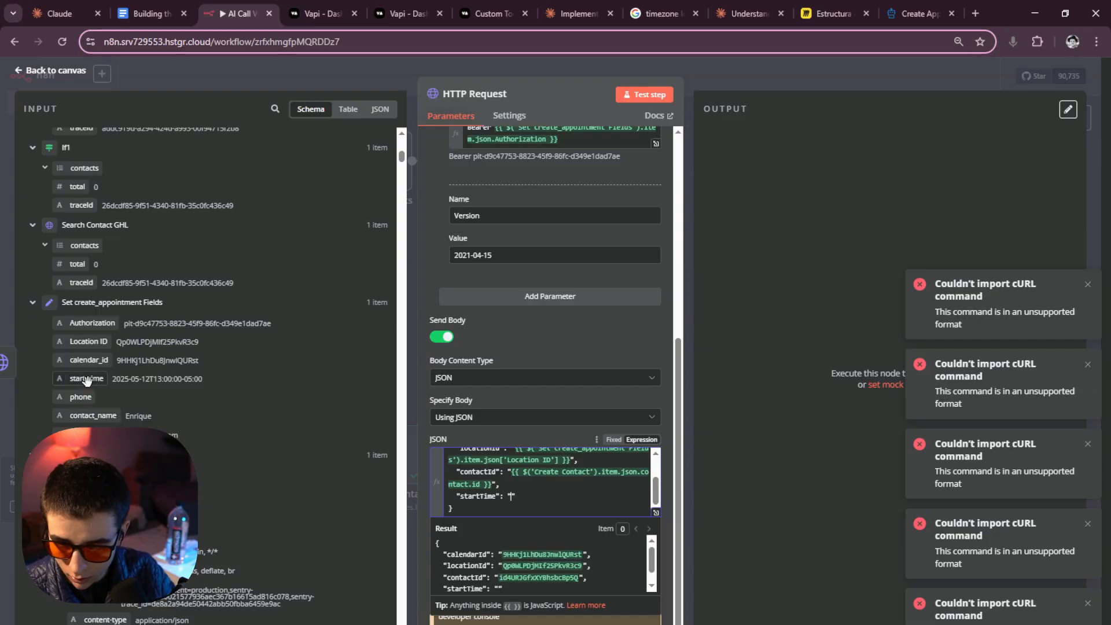
drag(87, 378, 512, 500)
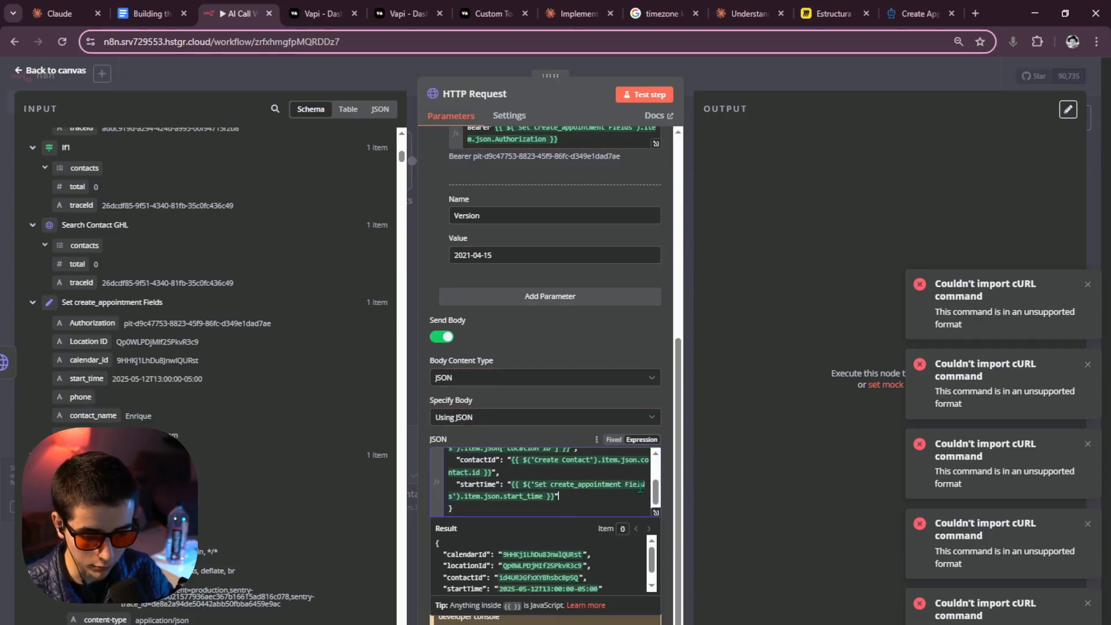
click(751, 386)
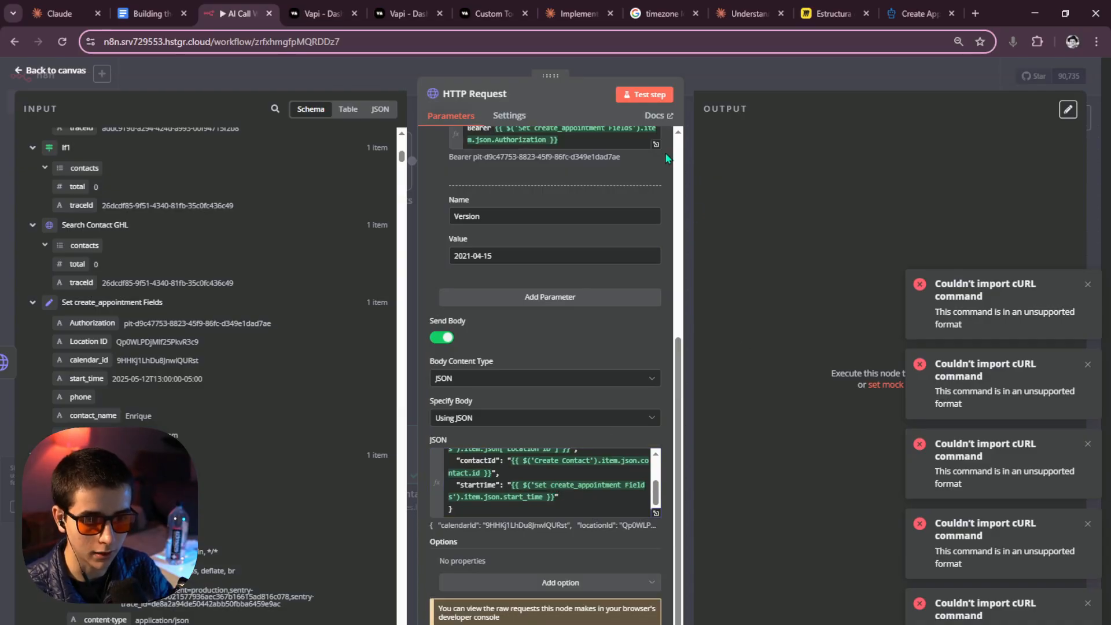
Test the HTTP Request and read its 'Calendar does not belong to this location' error.
click(653, 101)
scroll(590, 429, up, 3)
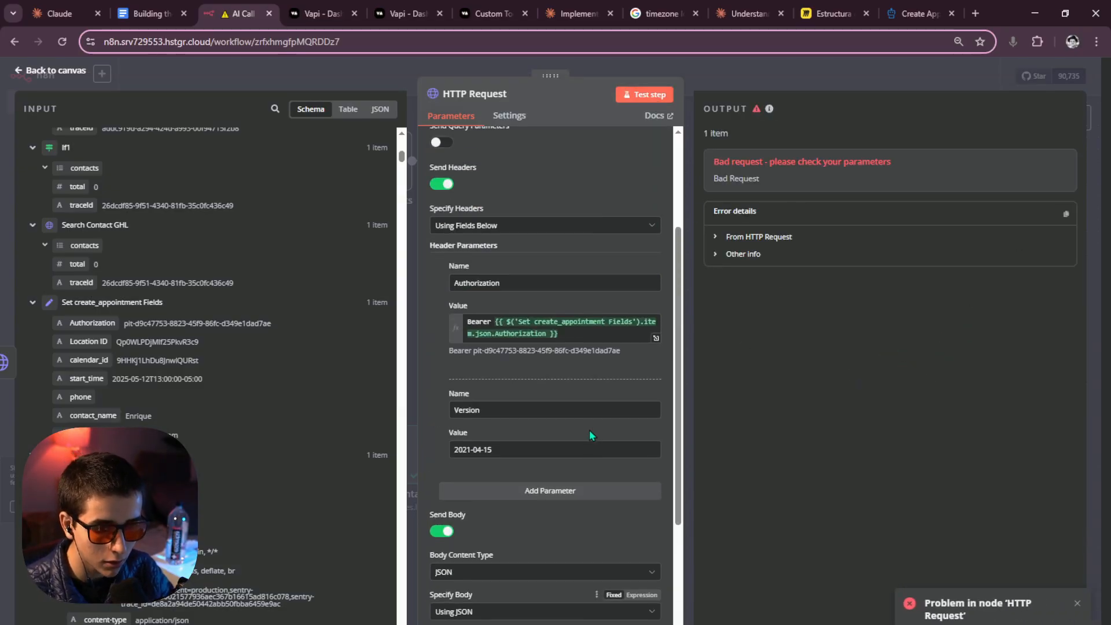
scroll(593, 431, down, 3)
click(656, 514)
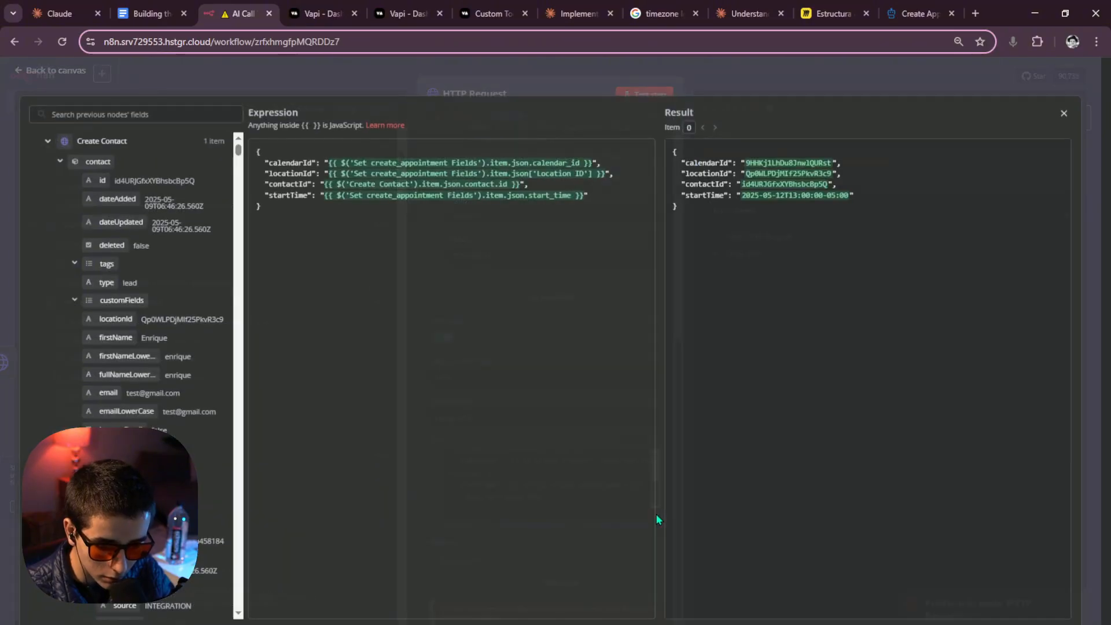
click(812, 71)
click(756, 243)
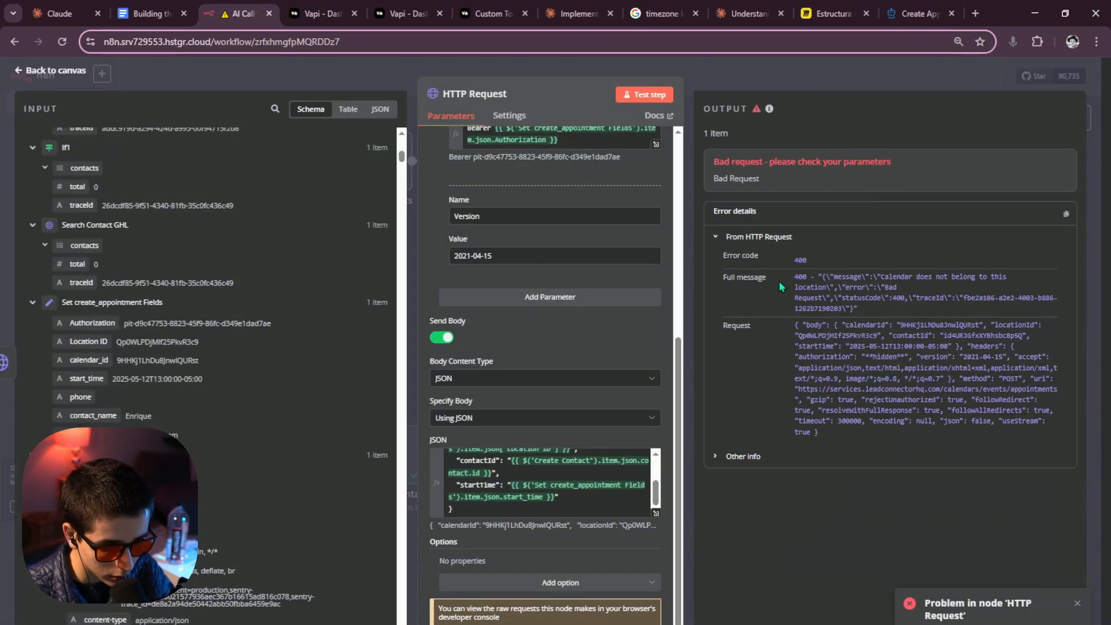
drag(910, 292, 795, 280)
click(655, 514)
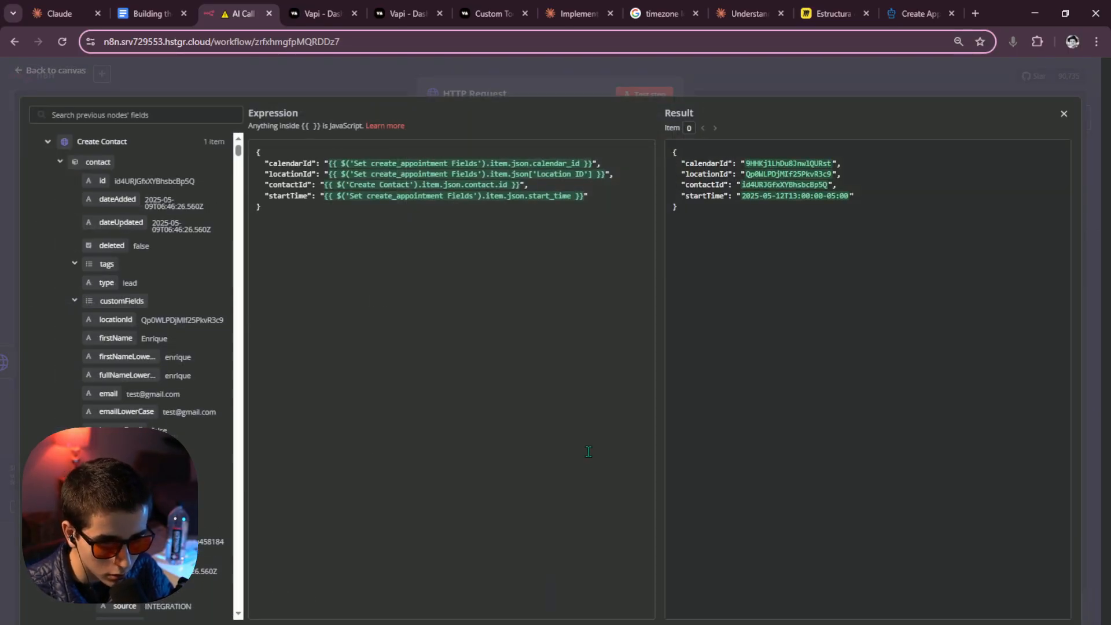
click(764, 88)
scroll(577, 405, up, 10)
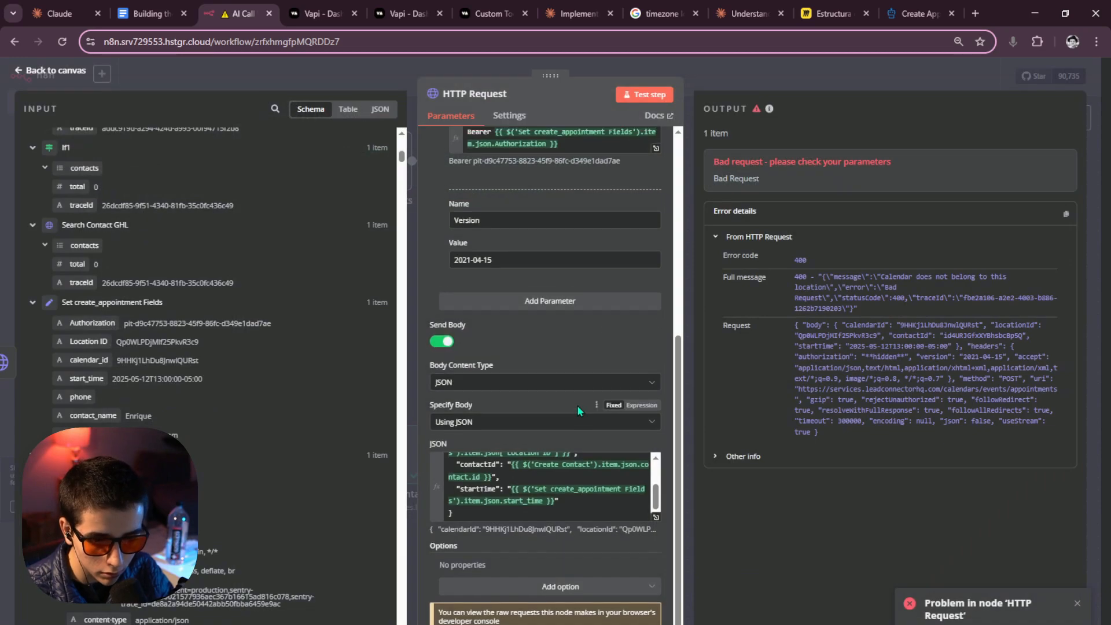
scroll(575, 404, down, 6)
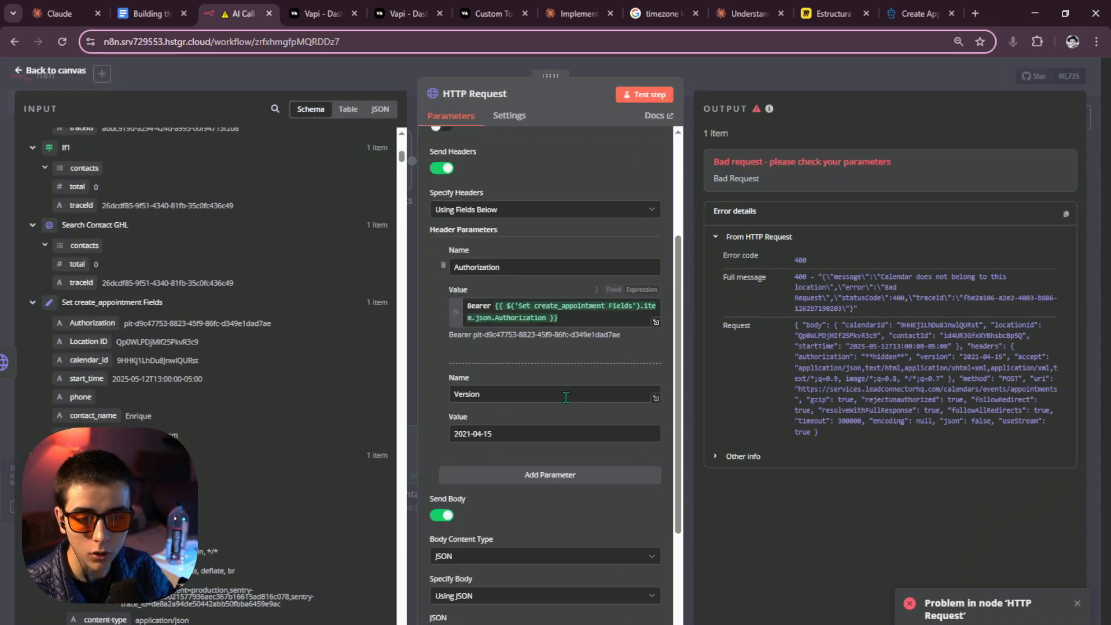
Copy the location ID from the CRM page address and go back to n8n.
click(404, 624)
click(473, 602)
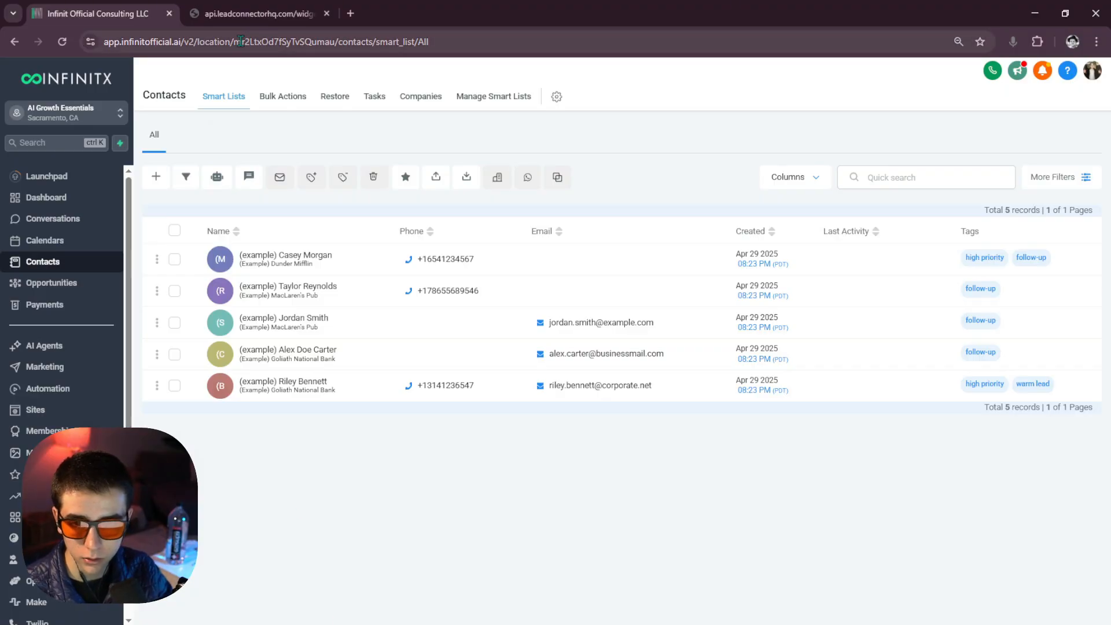
drag(263, 41, 366, 42)
key(ctrl+c)
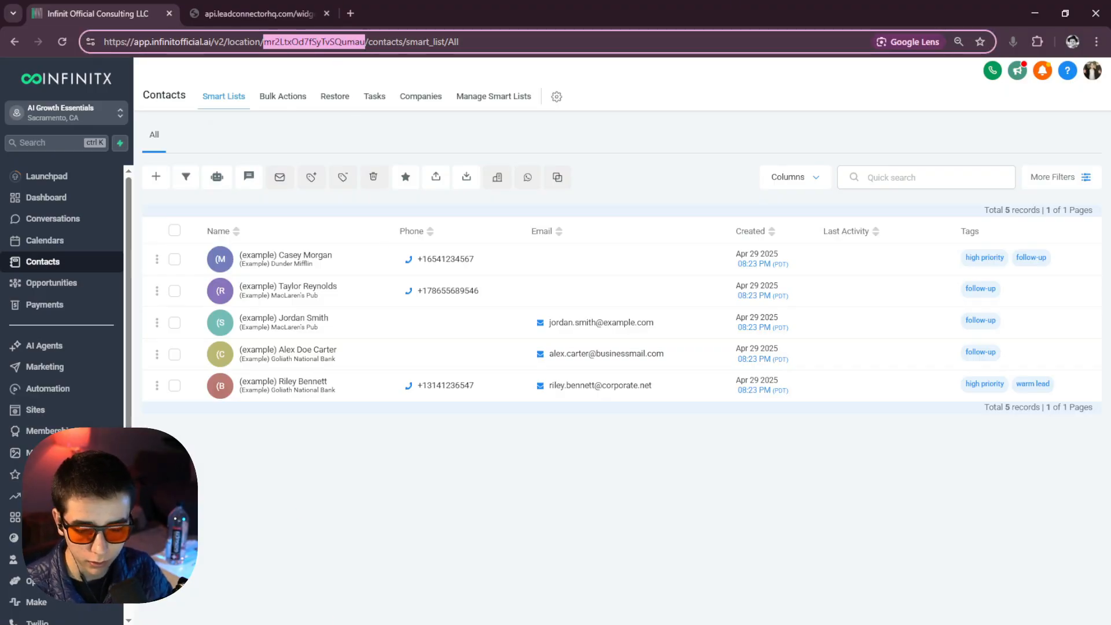
click(404, 624)
click(330, 600)
Paste the copied CRM location ID over the Location ID value in Set create_appointment Fields.
click(742, 86)
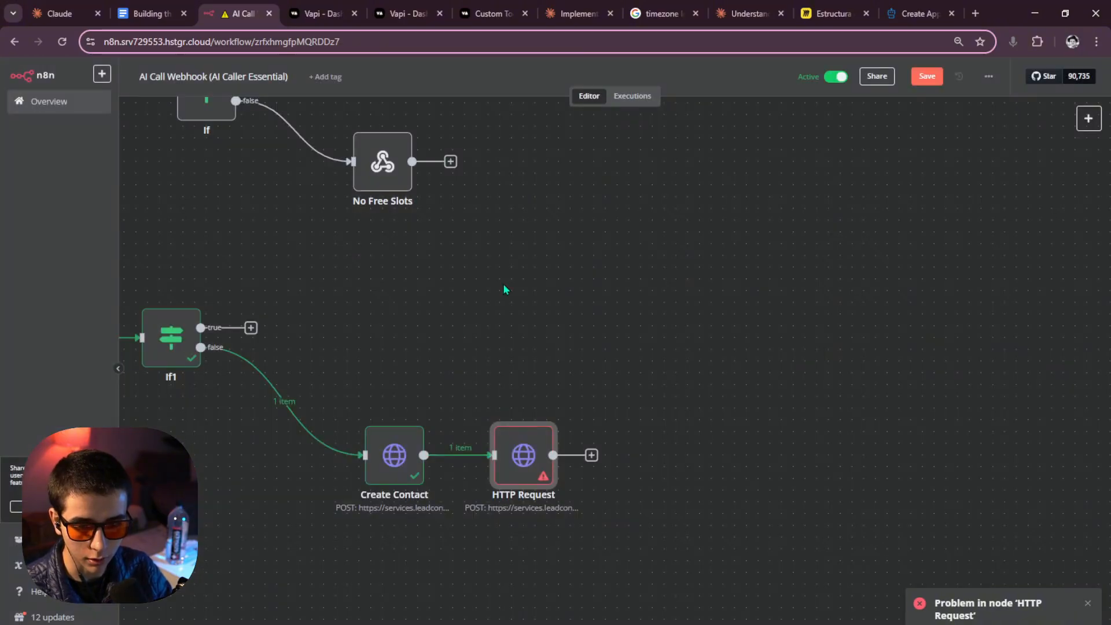
scroll(411, 459, left, 5)
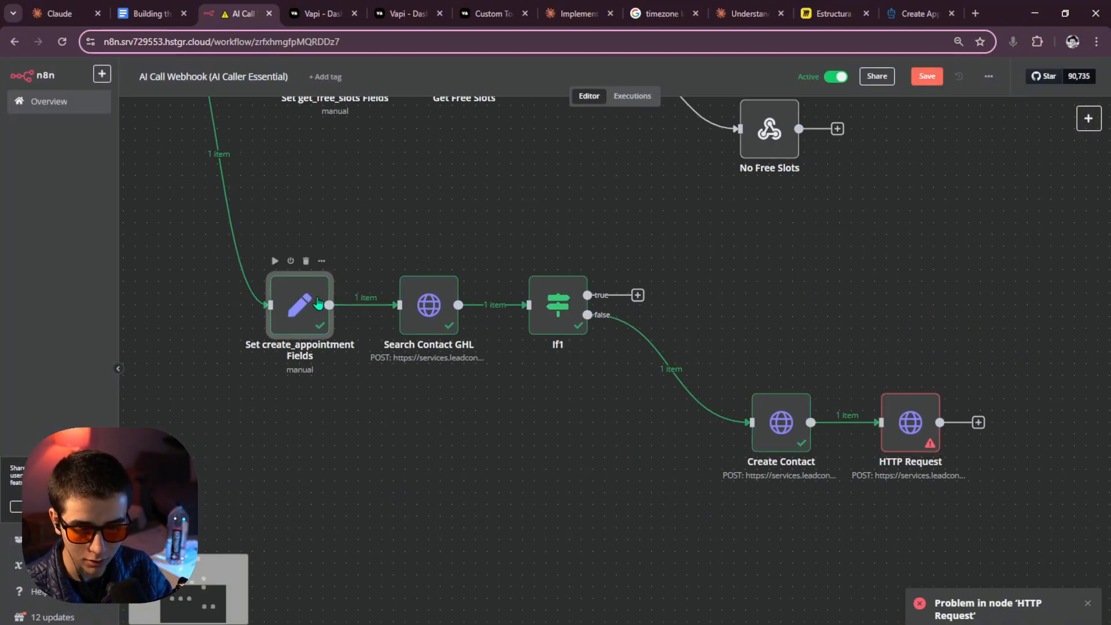
double_click(321, 303)
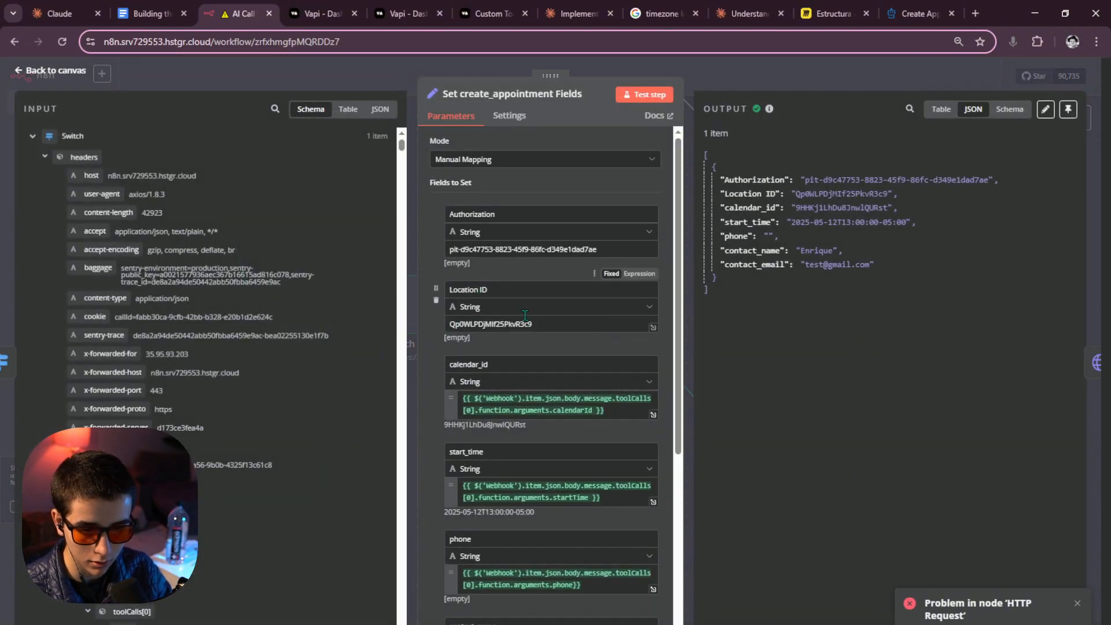
triple_click(525, 315)
key(ctrl+v)
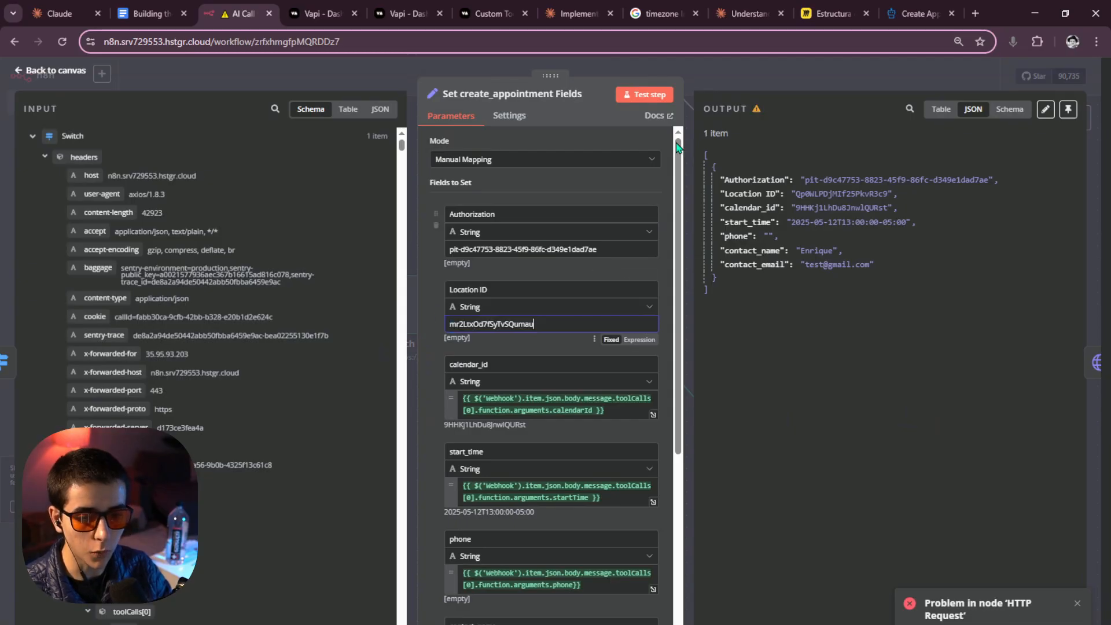
click(733, 88)
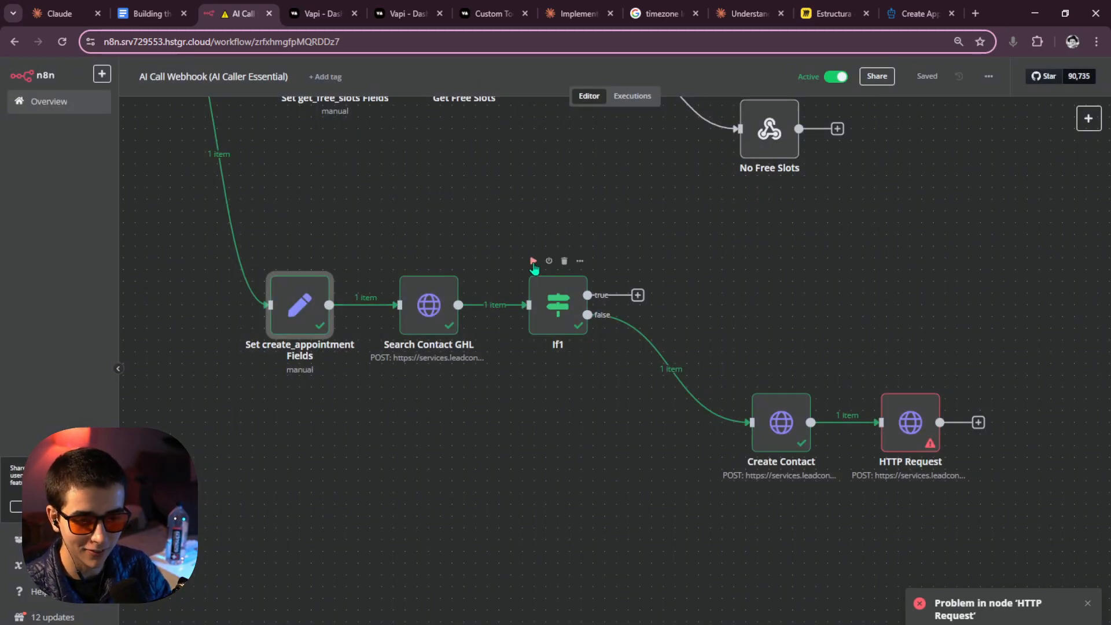
click(533, 262)
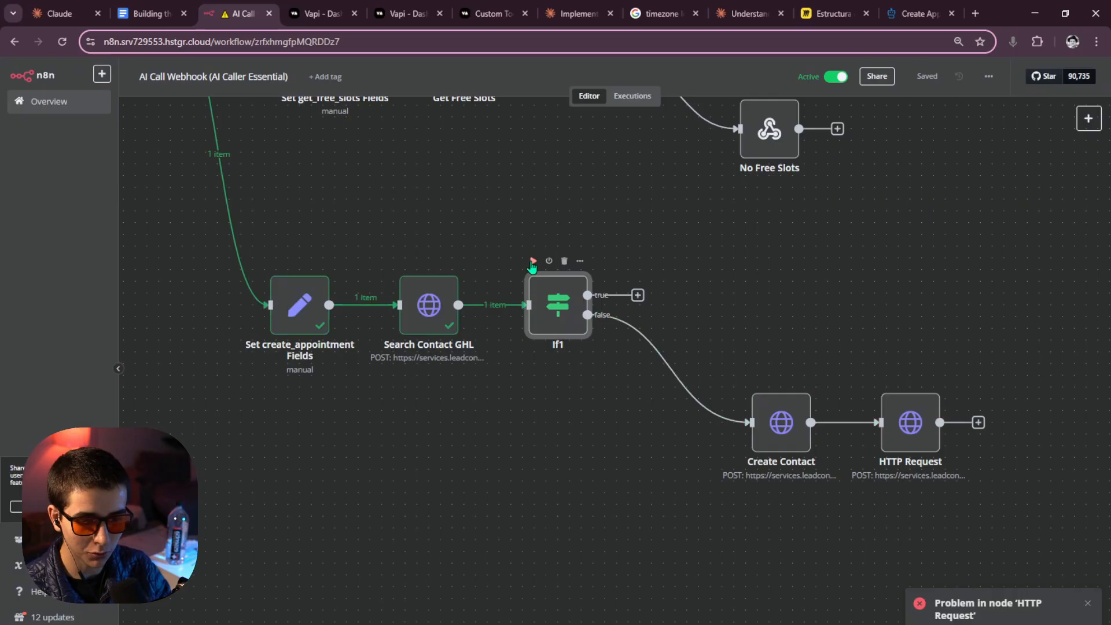
drag(724, 317, 633, 268)
click(665, 330)
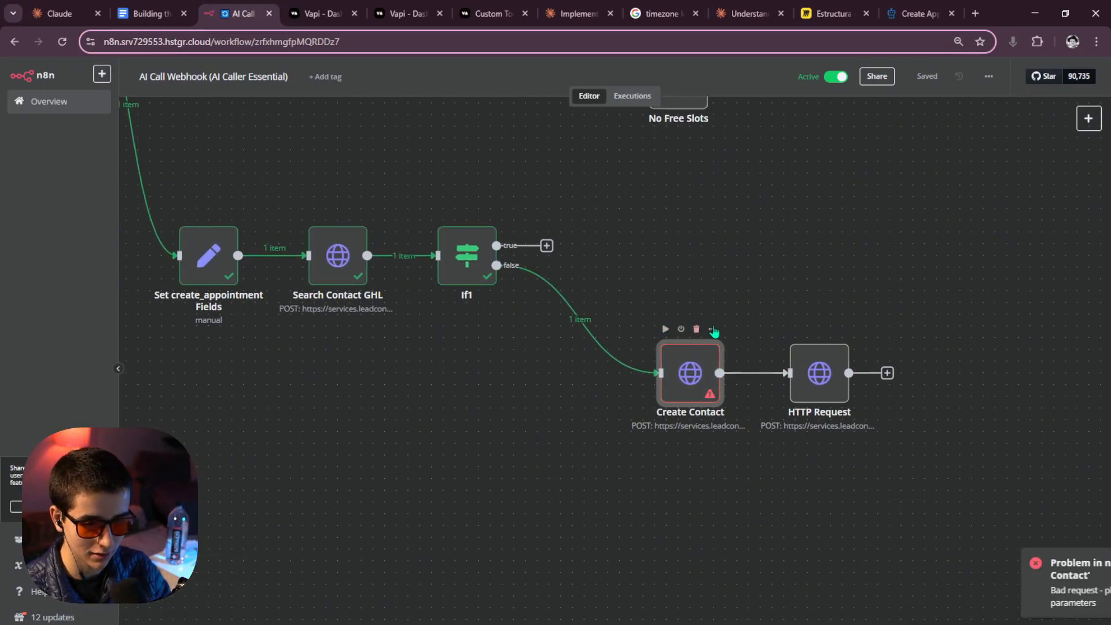
scroll(599, 332, right, 3)
double_click(559, 375)
scroll(624, 344, down, 10)
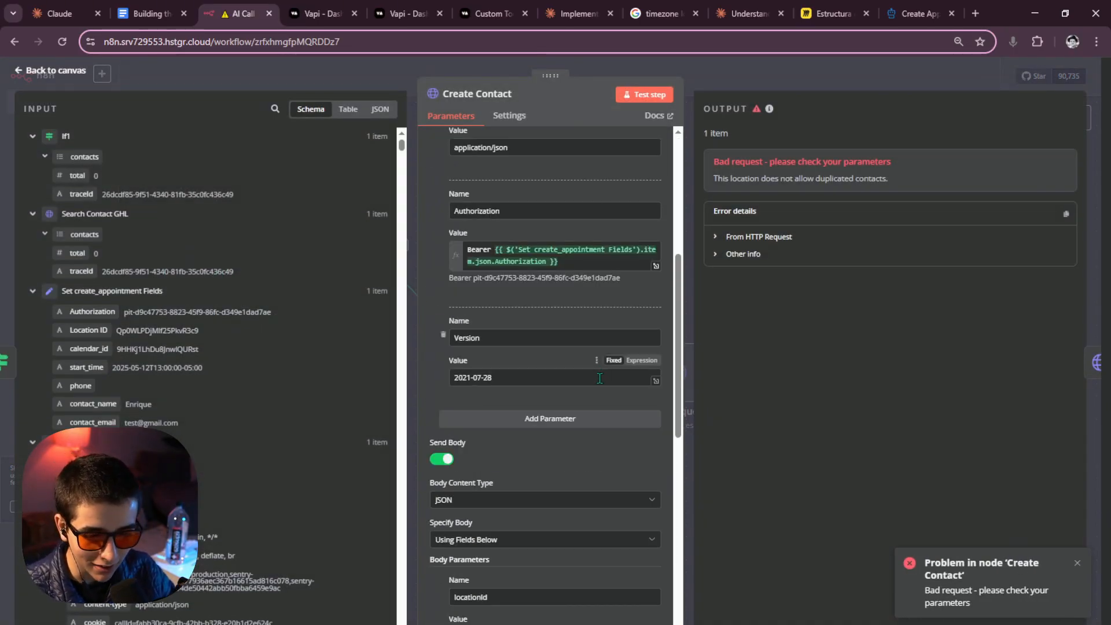
scroll(602, 439, up, 5)
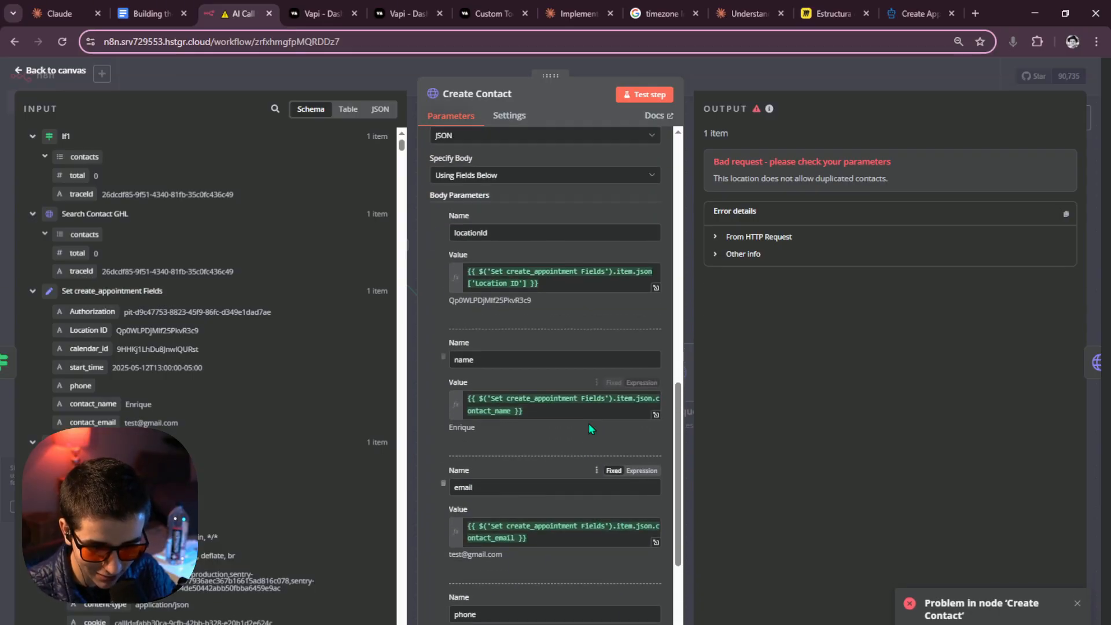
click(537, 417)
drag(536, 417, 464, 405)
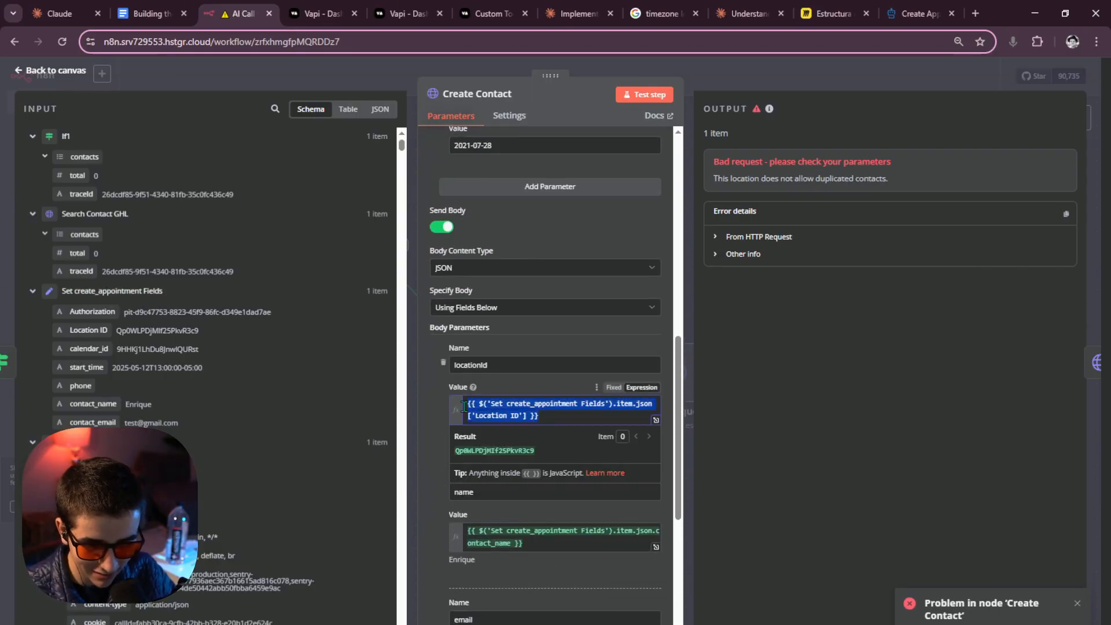
click(746, 394)
click(647, 96)
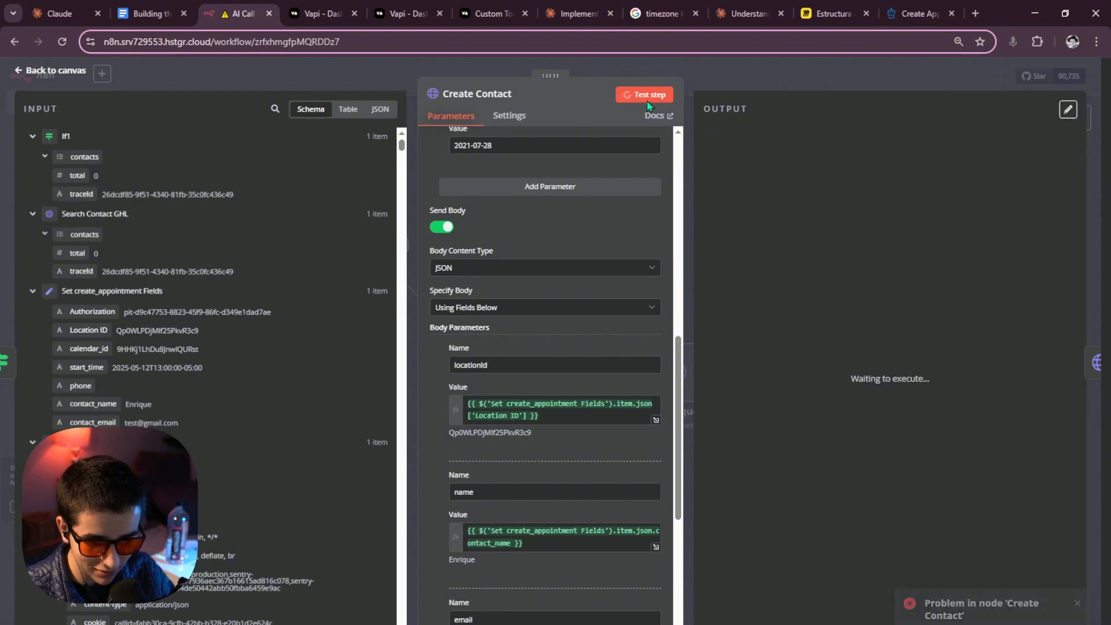
scroll(588, 352, up, 10)
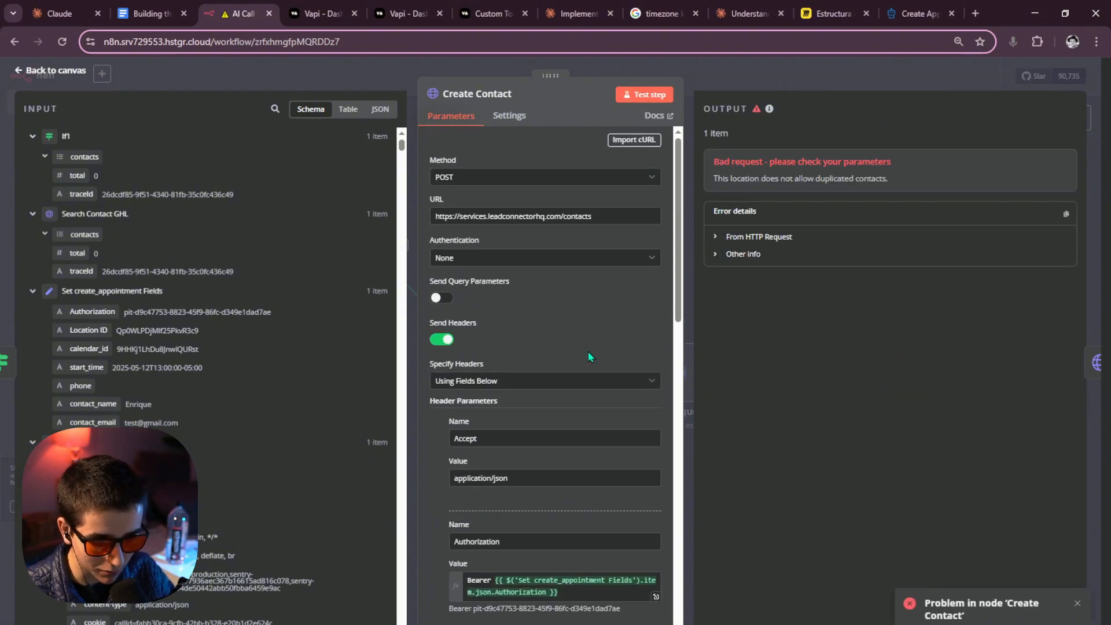
scroll(585, 349, down, 5)
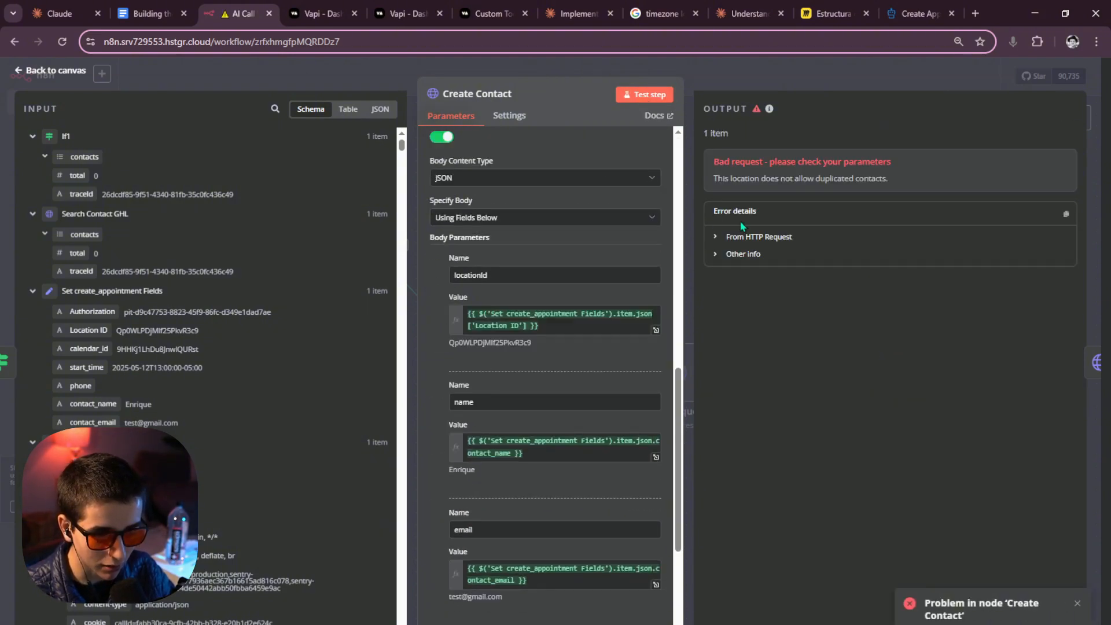
click(797, 84)
drag(618, 265, 694, 283)
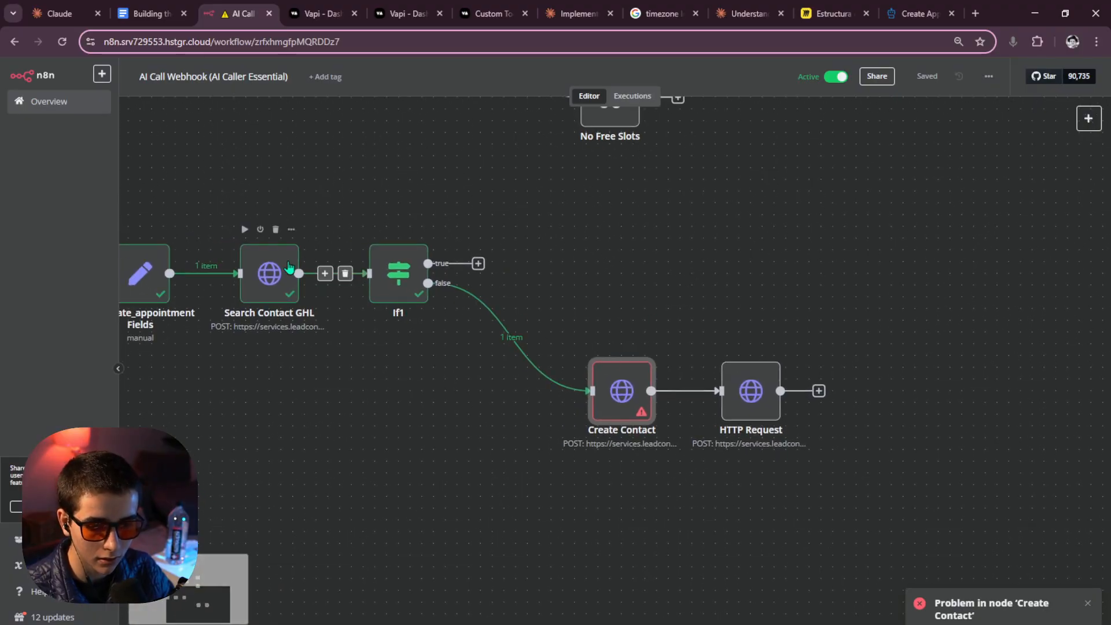
click(281, 269)
scroll(380, 250, left, 4)
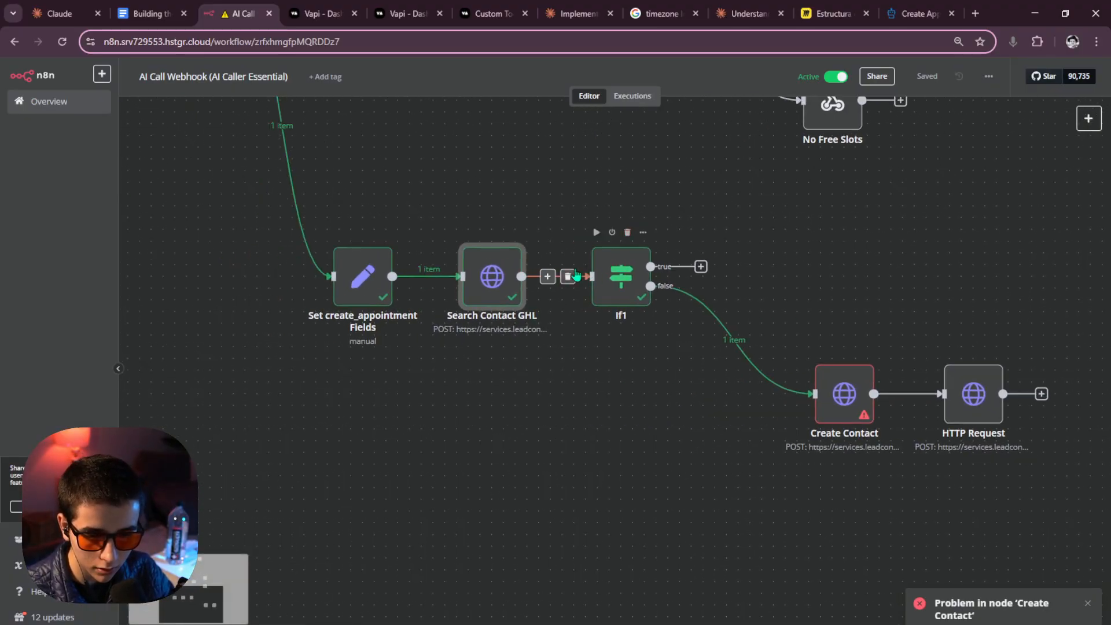
double_click(489, 270)
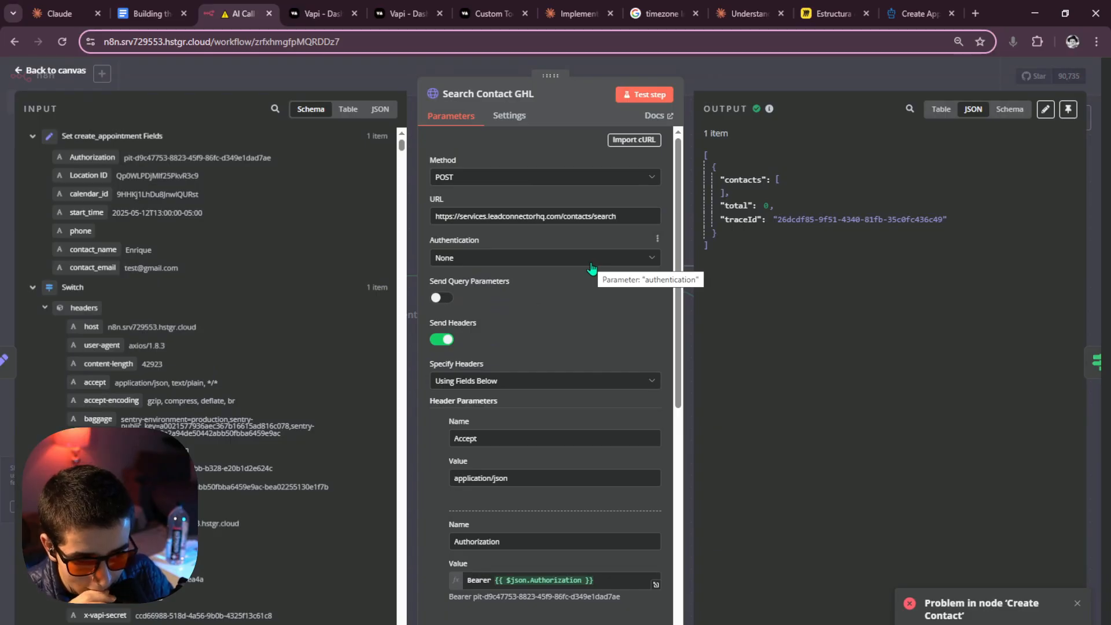
click(797, 62)
double_click(608, 261)
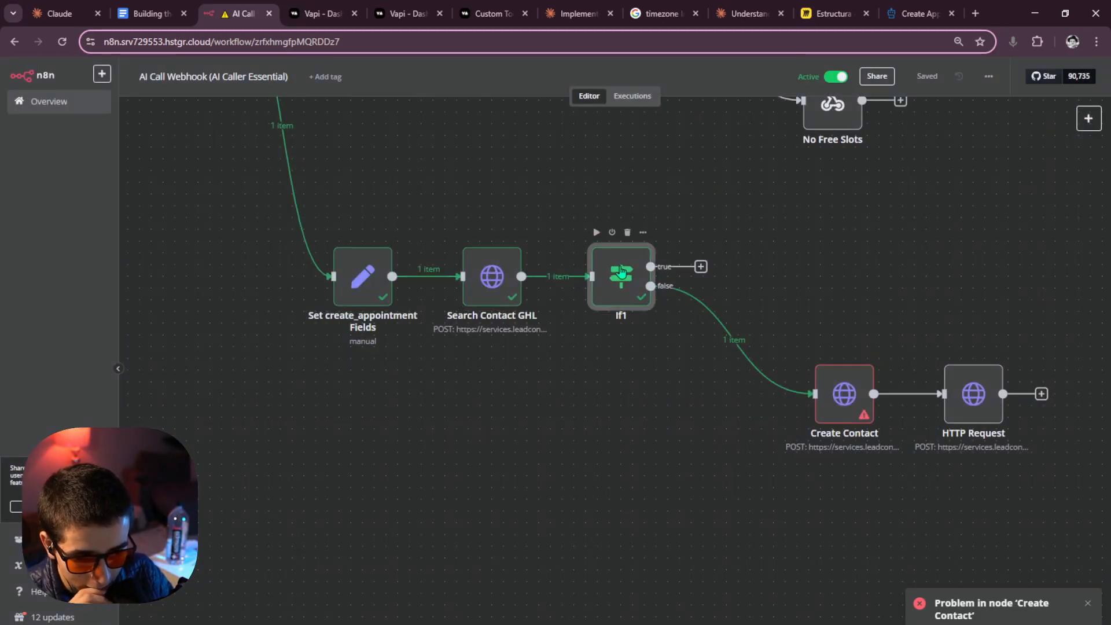
click(828, 84)
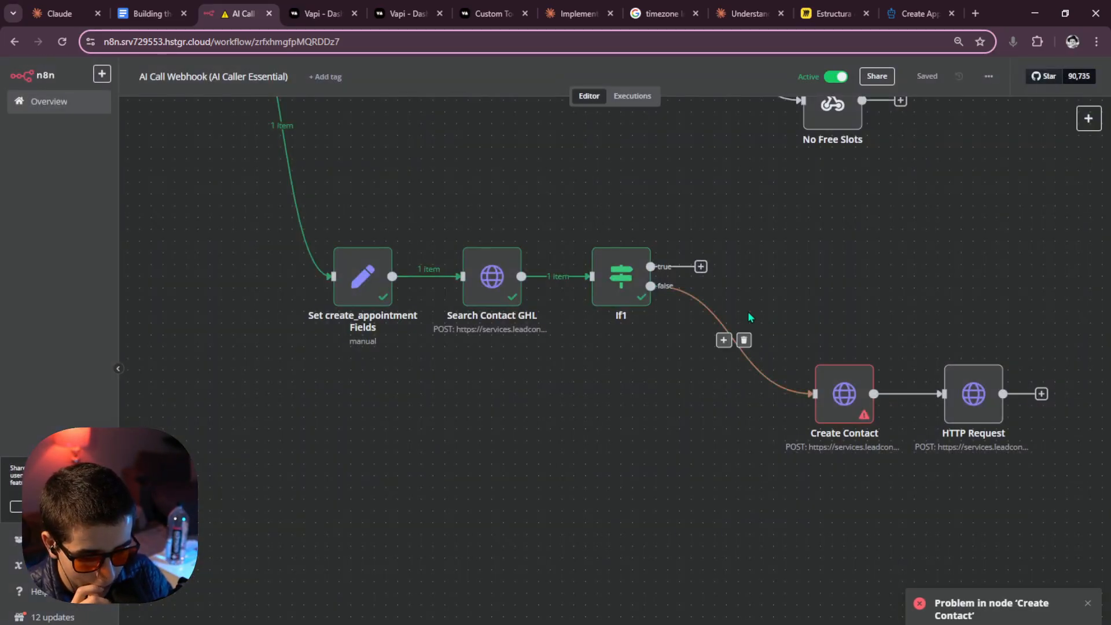
scroll(748, 312, right, 2)
double_click(728, 391)
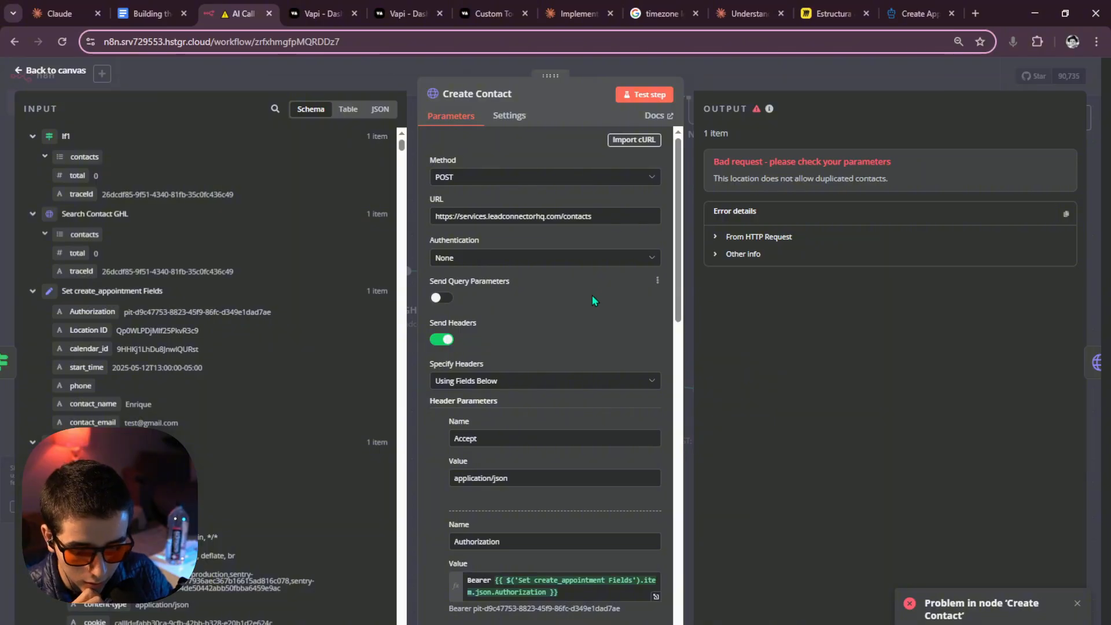
scroll(590, 293, down, 5)
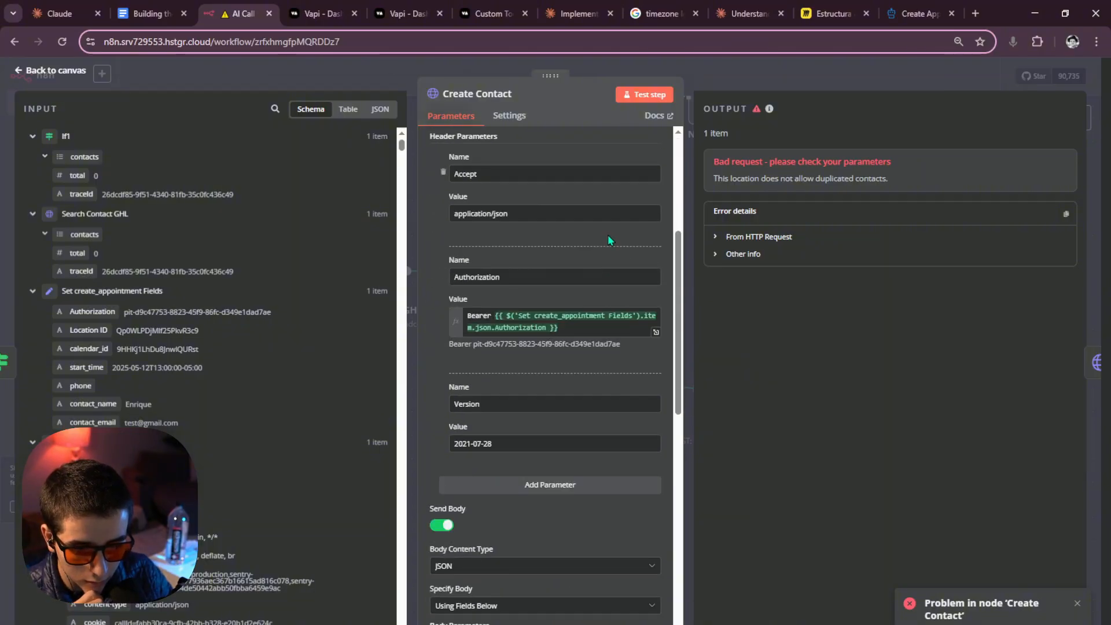
scroll(651, 270, down, 10)
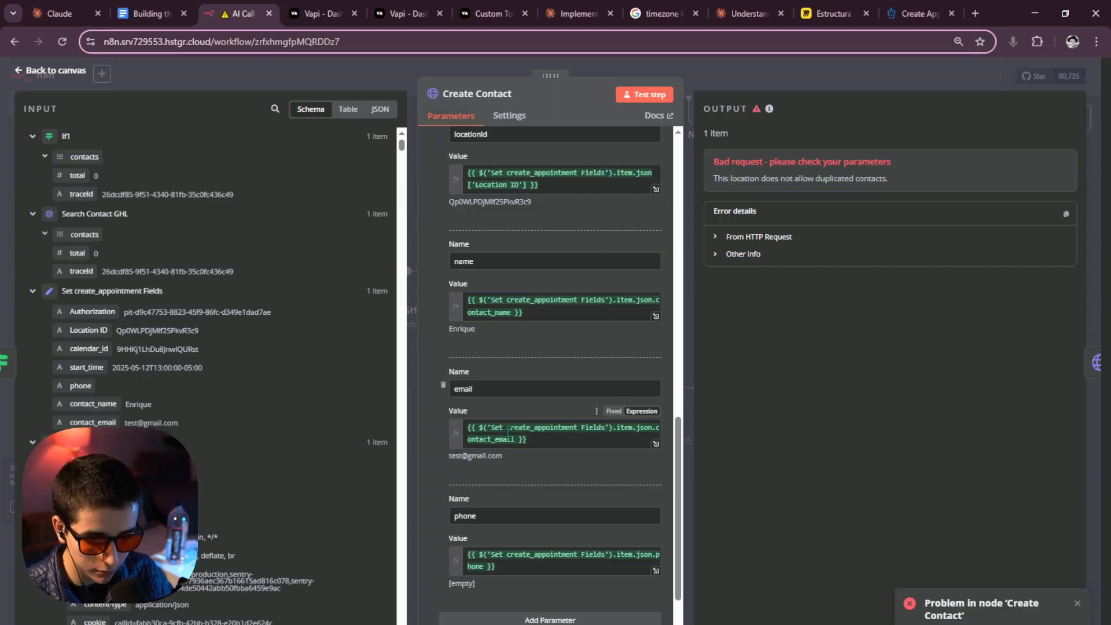
click(528, 440)
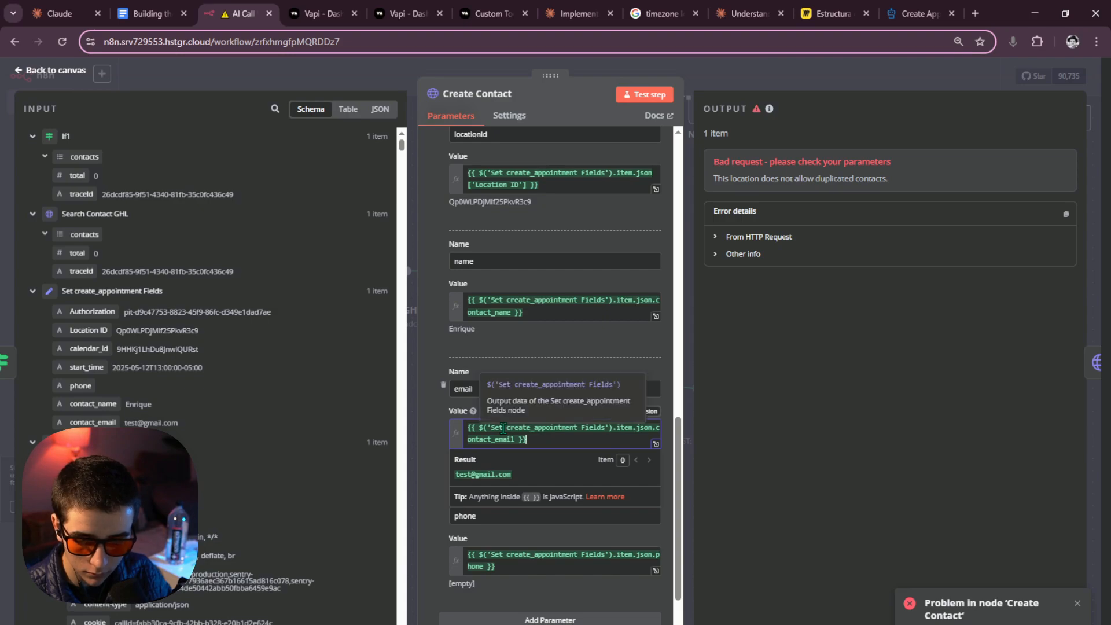
Edit Set create_appointment Fields' pinned output to a different contact_email and save it.
click(745, 76)
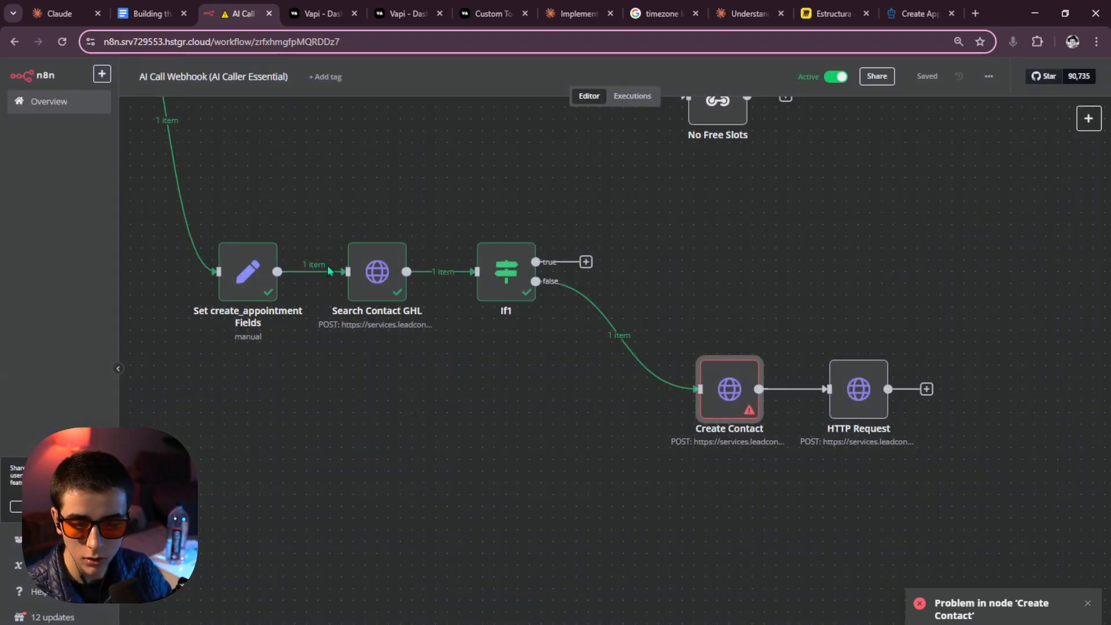
double_click(245, 290)
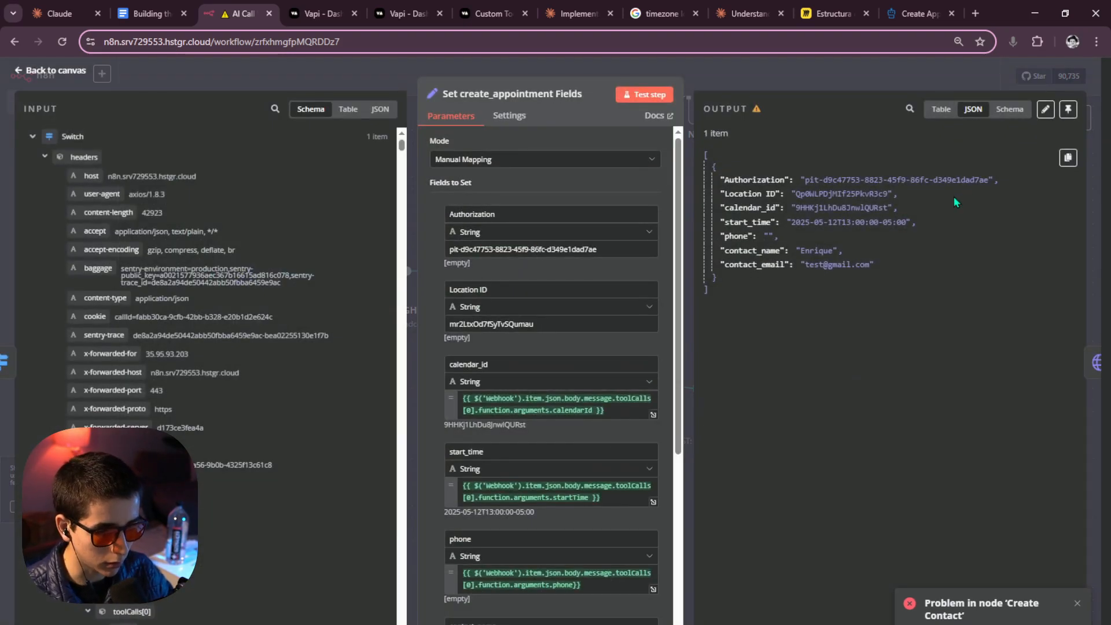
click(1045, 109)
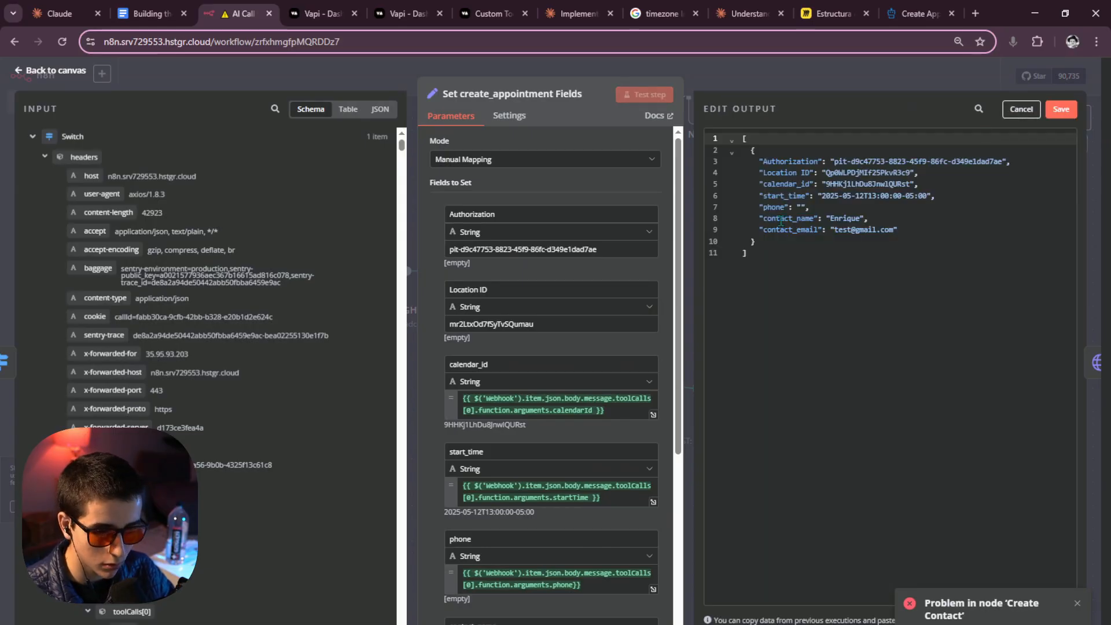
click(851, 229)
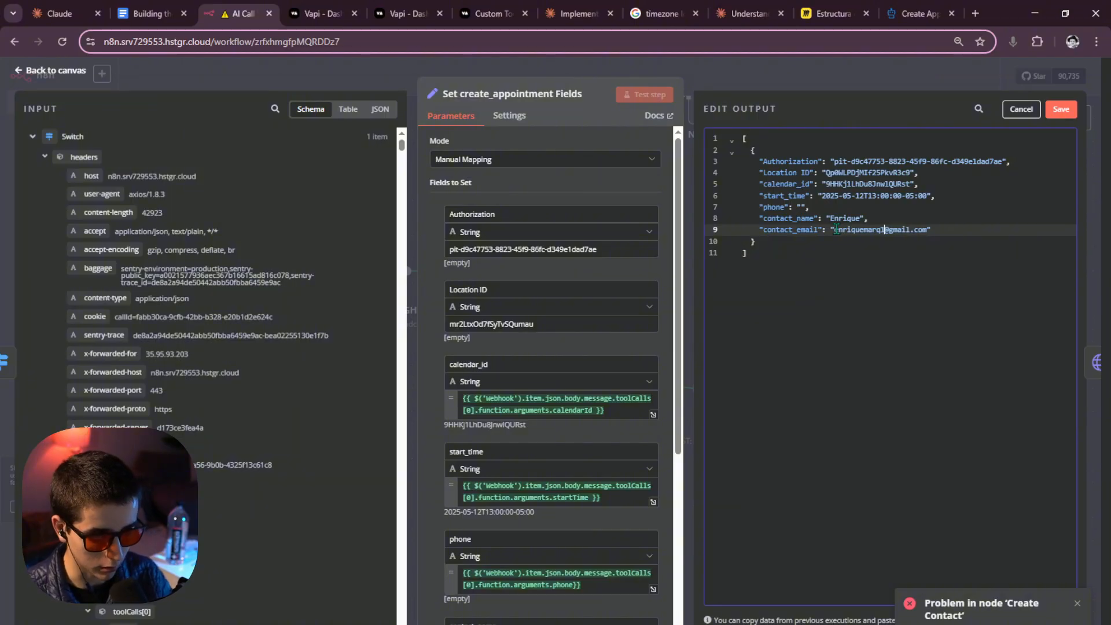
click(1062, 109)
key(Escape)
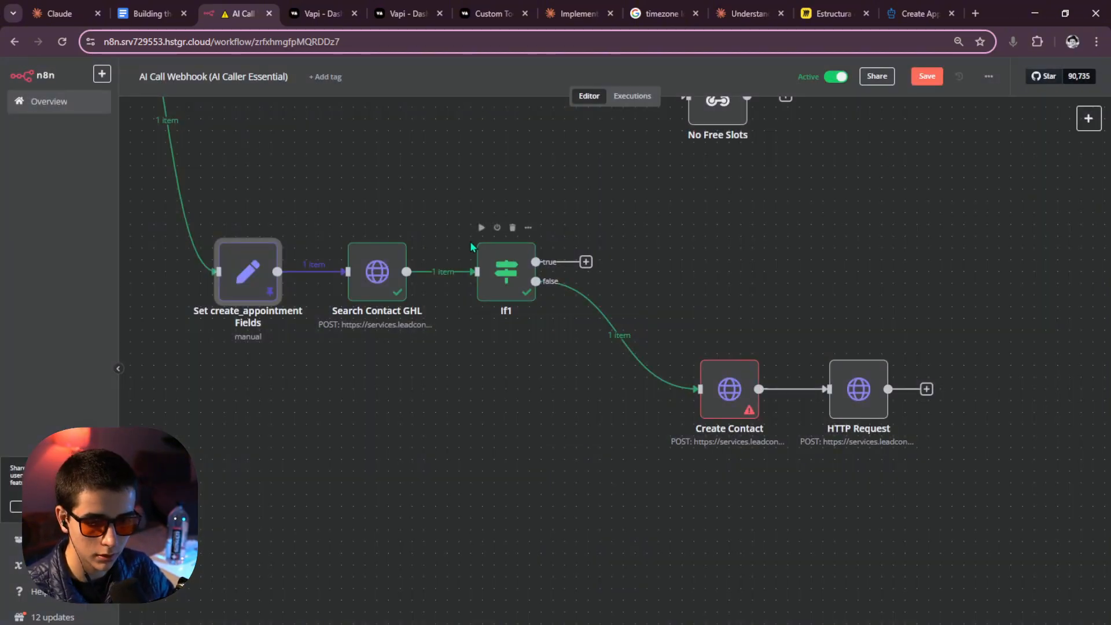
Rerun If1 and Set create_appointment Fields, reviewing Create Contact's failed result.
click(482, 228)
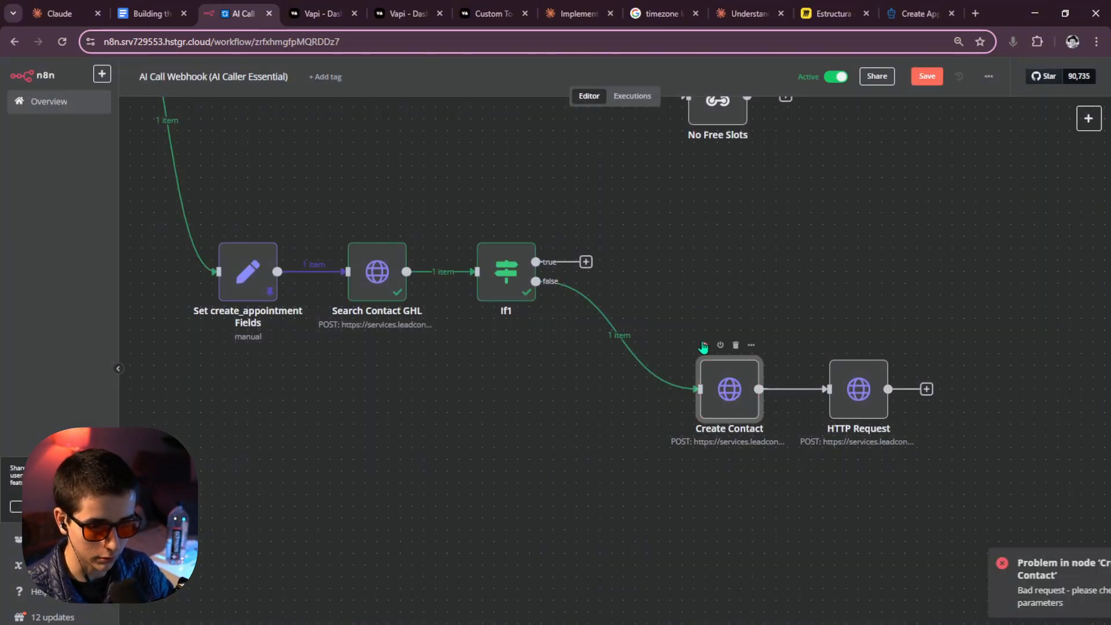
double_click(729, 396)
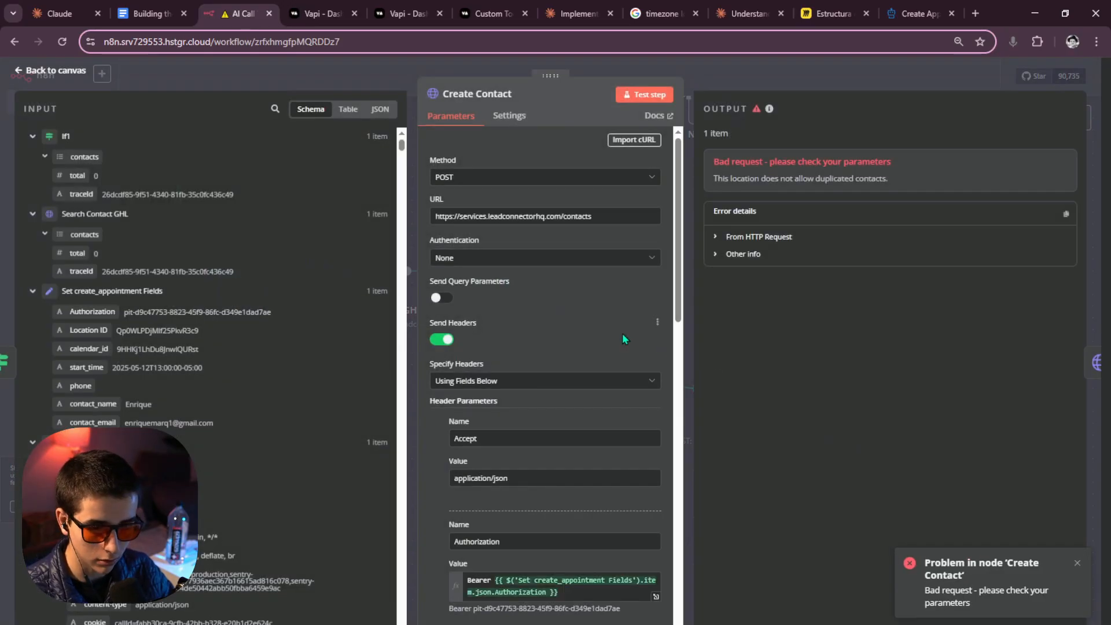
scroll(623, 333, down, 15)
scroll(627, 339, up, 4)
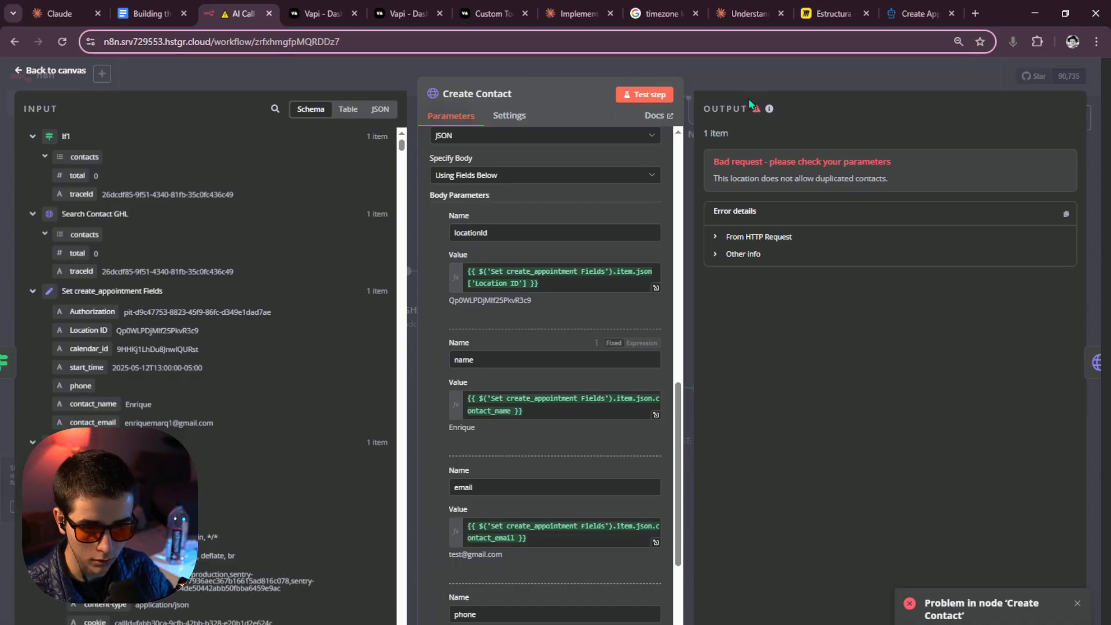
click(52, 71)
click(223, 228)
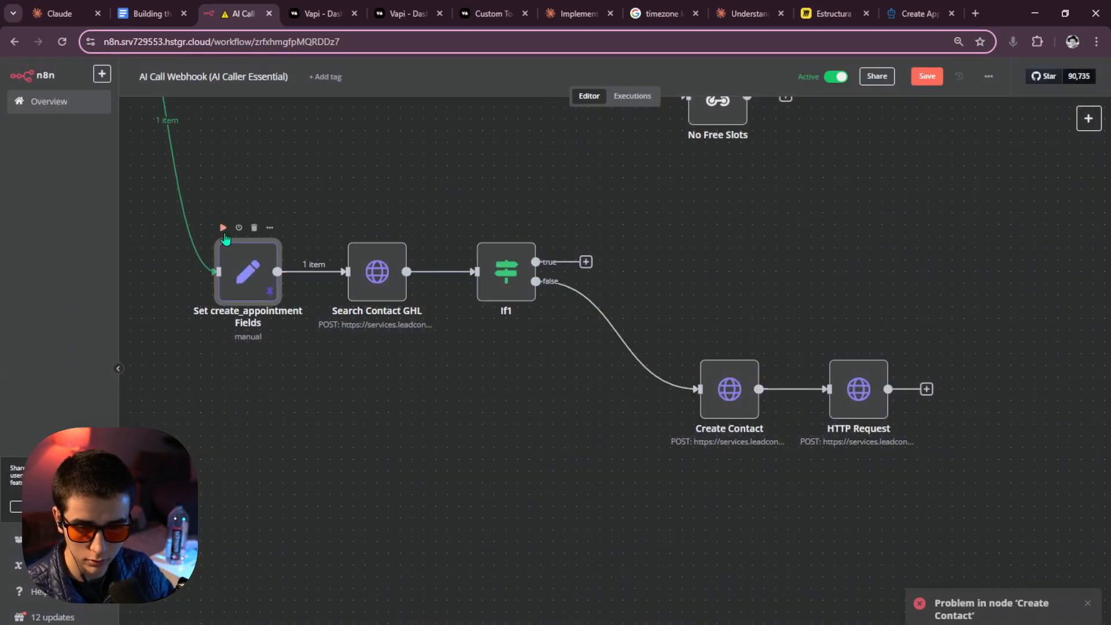
double_click(257, 277)
click(747, 83)
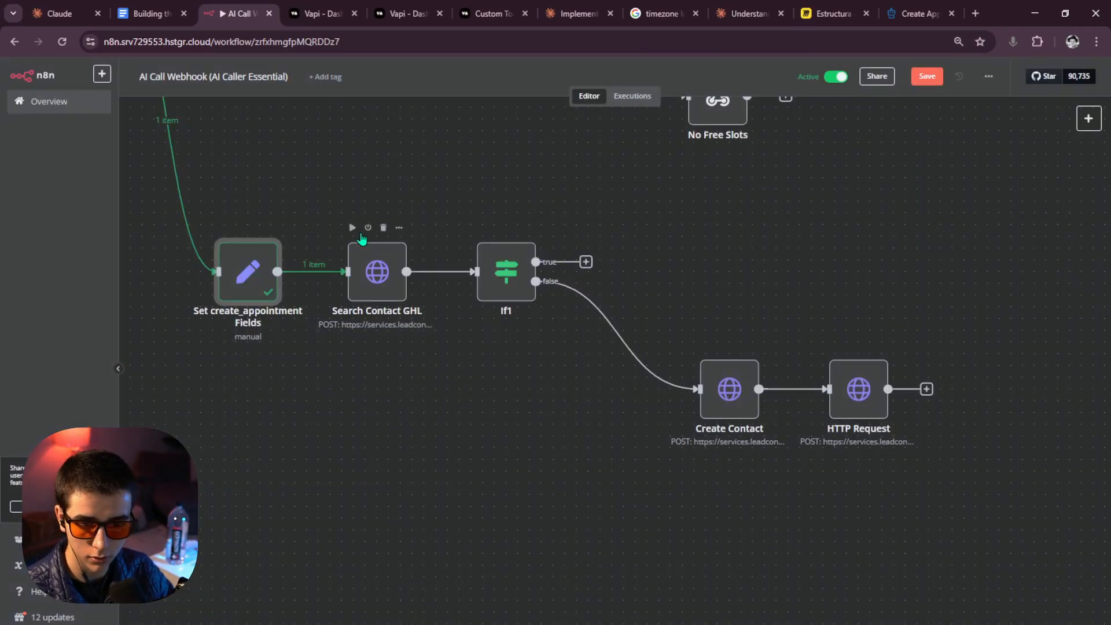
Run Search Contact GHL, If1 and Create Contact in turn, confirming the new contact.
click(353, 228)
click(480, 229)
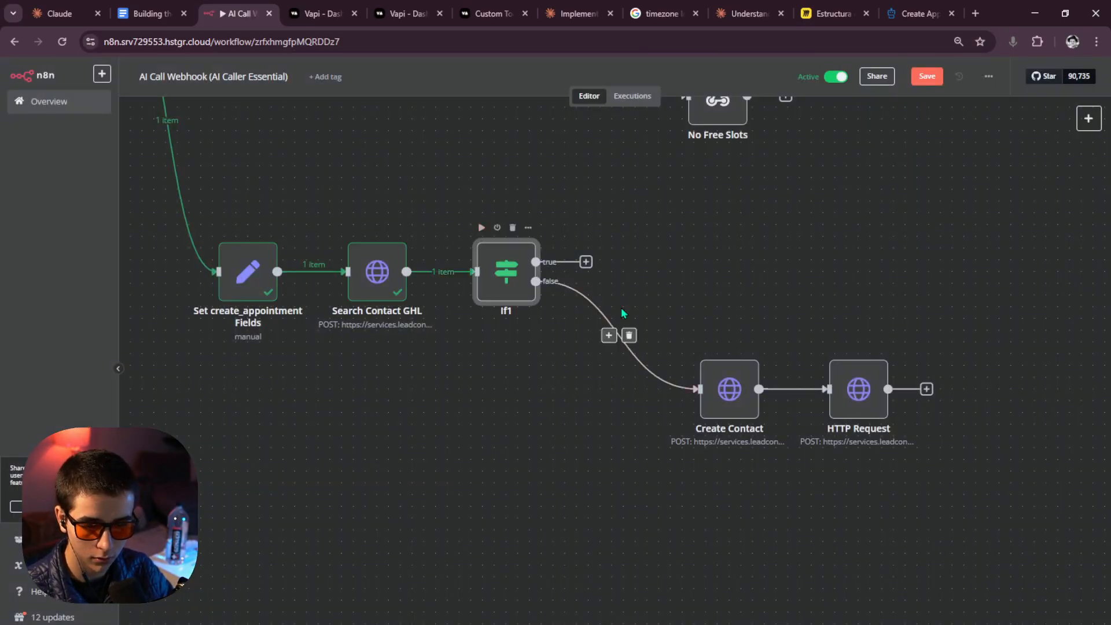
click(482, 228)
click(705, 345)
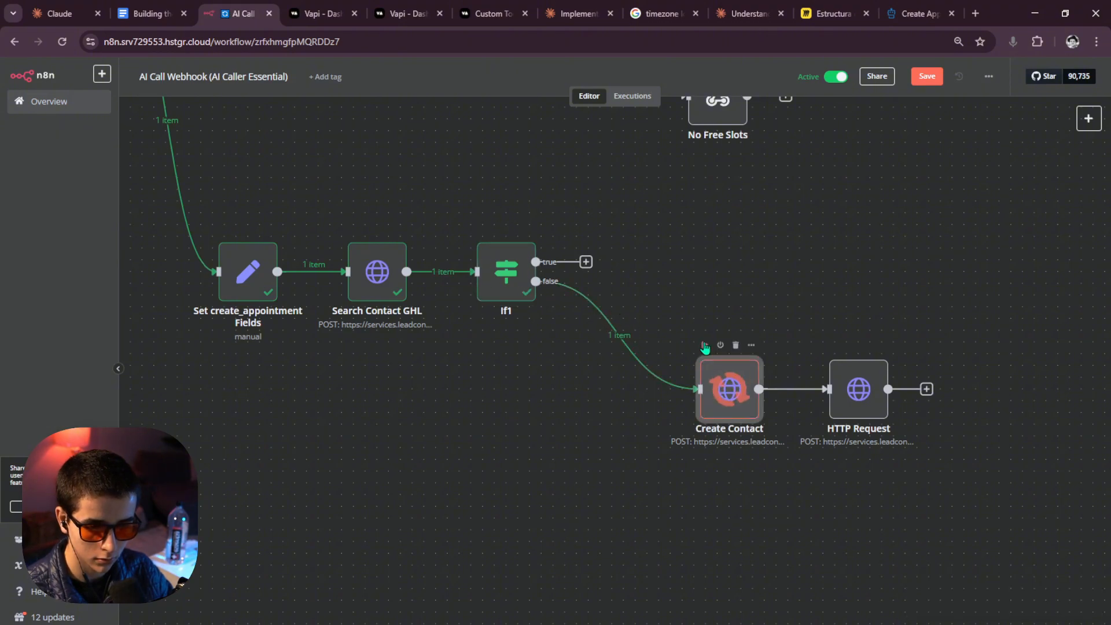
double_click(721, 396)
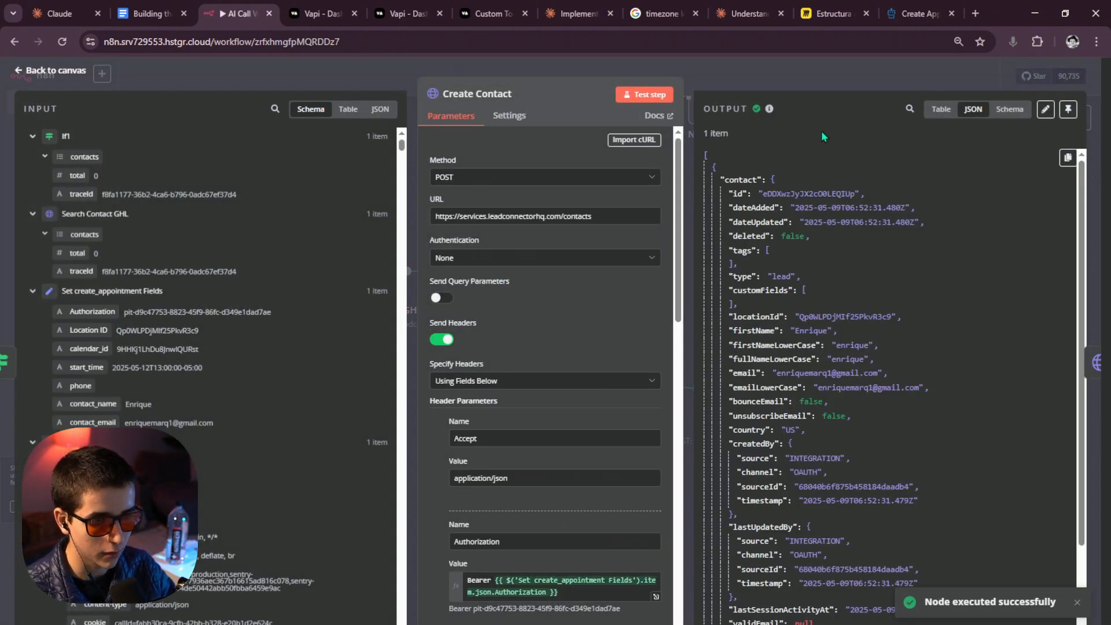
key(Escape)
Run the HTTP Request and read its 'Calendar does not belong to this location' error.
click(834, 345)
drag(1014, 322, 715, 343)
click(628, 410)
double_click(566, 418)
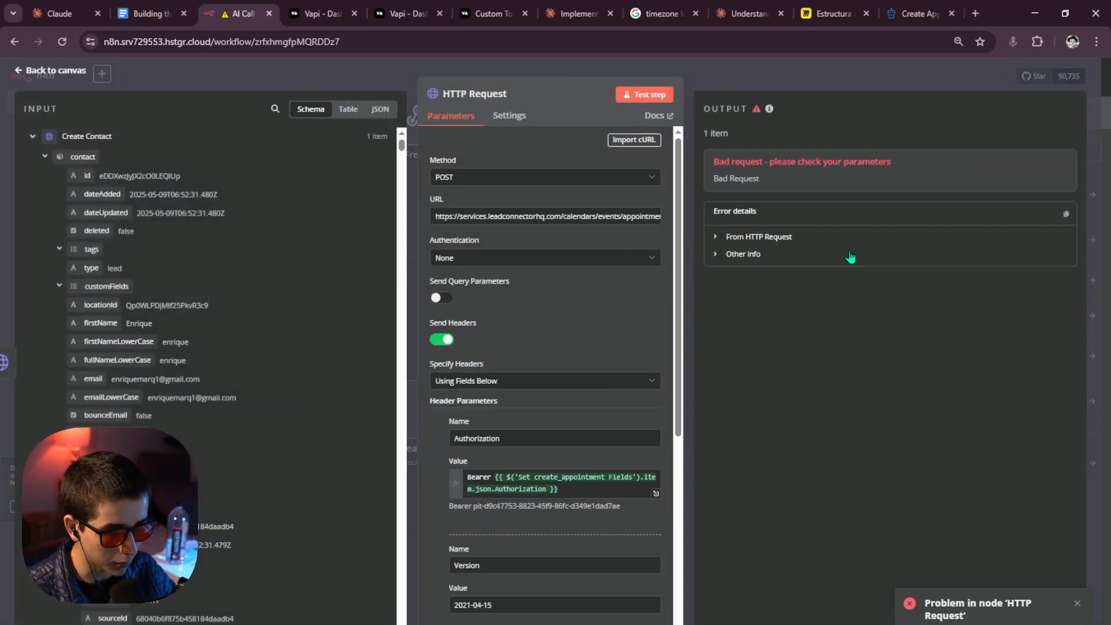
click(746, 254)
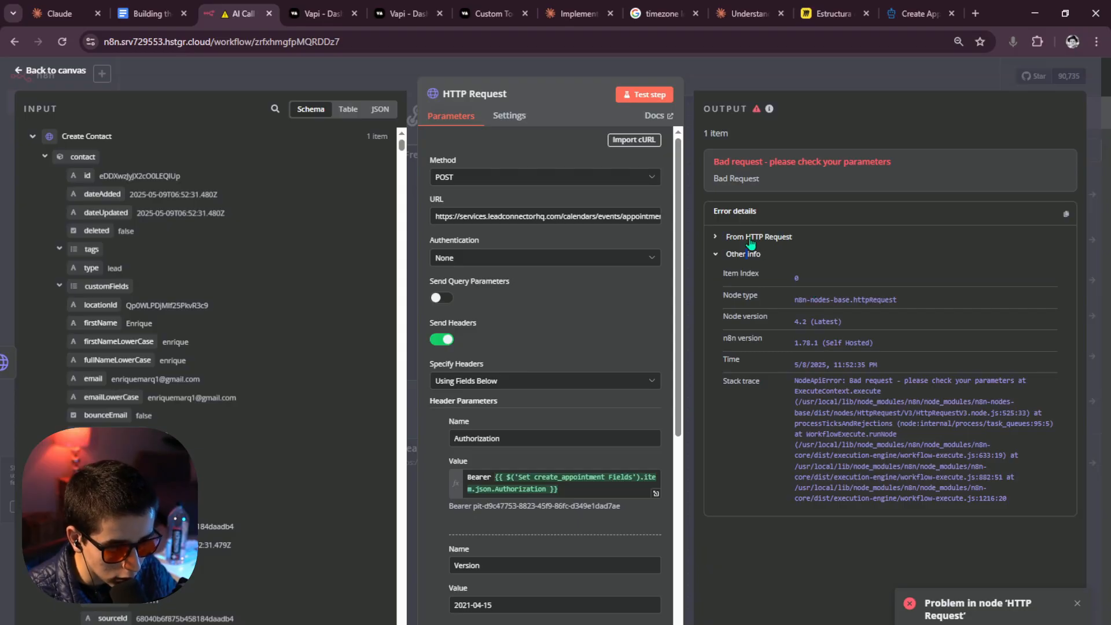
click(751, 237)
drag(905, 291, 811, 279)
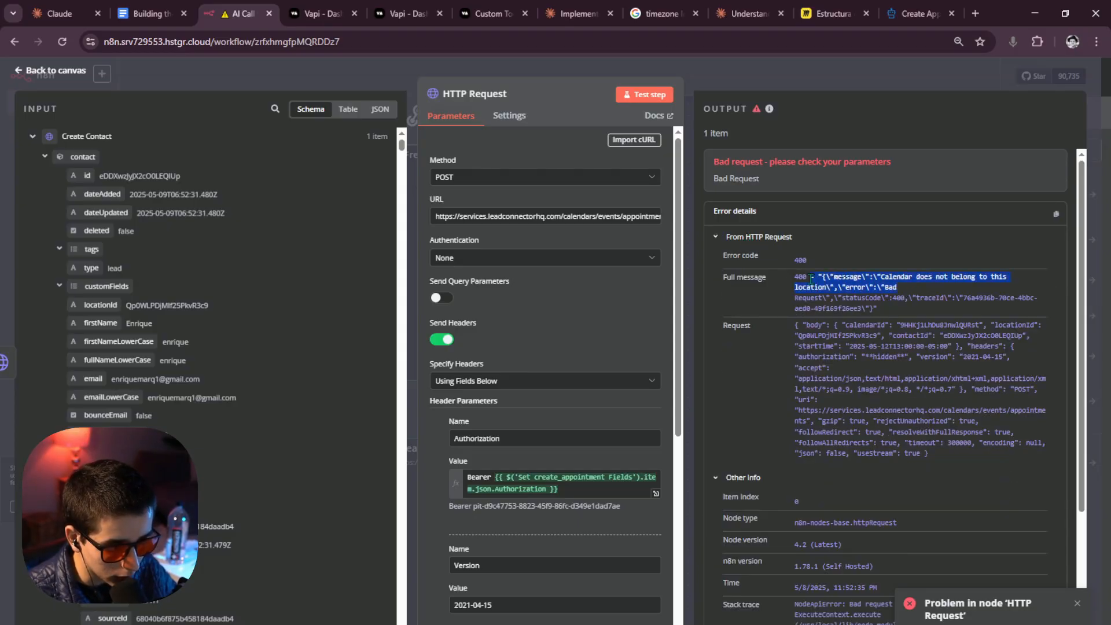
scroll(580, 340, down, 6)
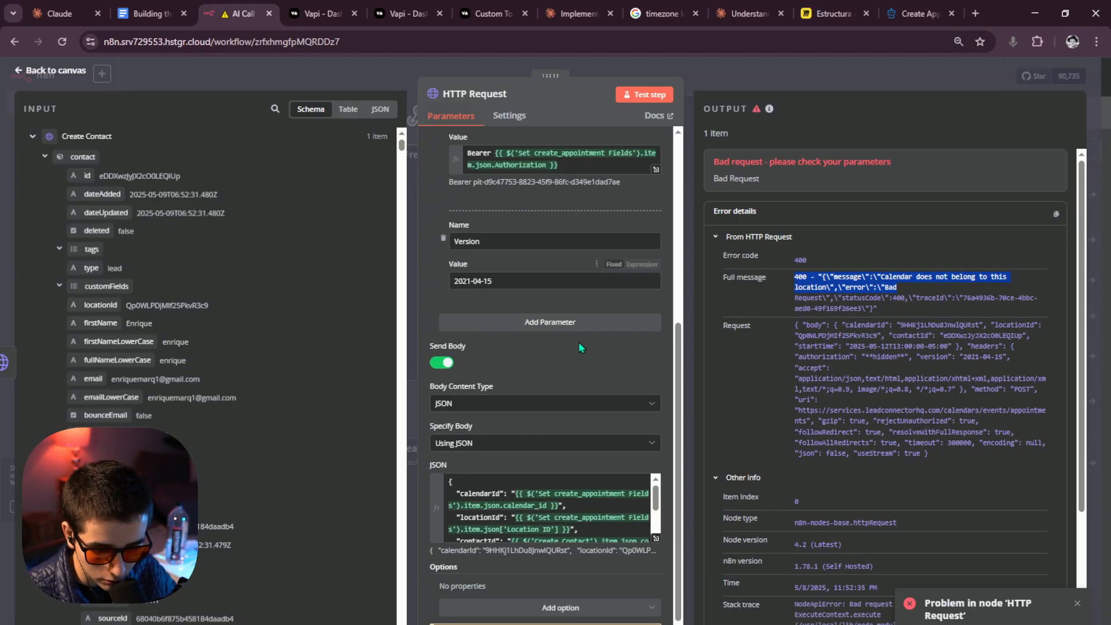
click(655, 514)
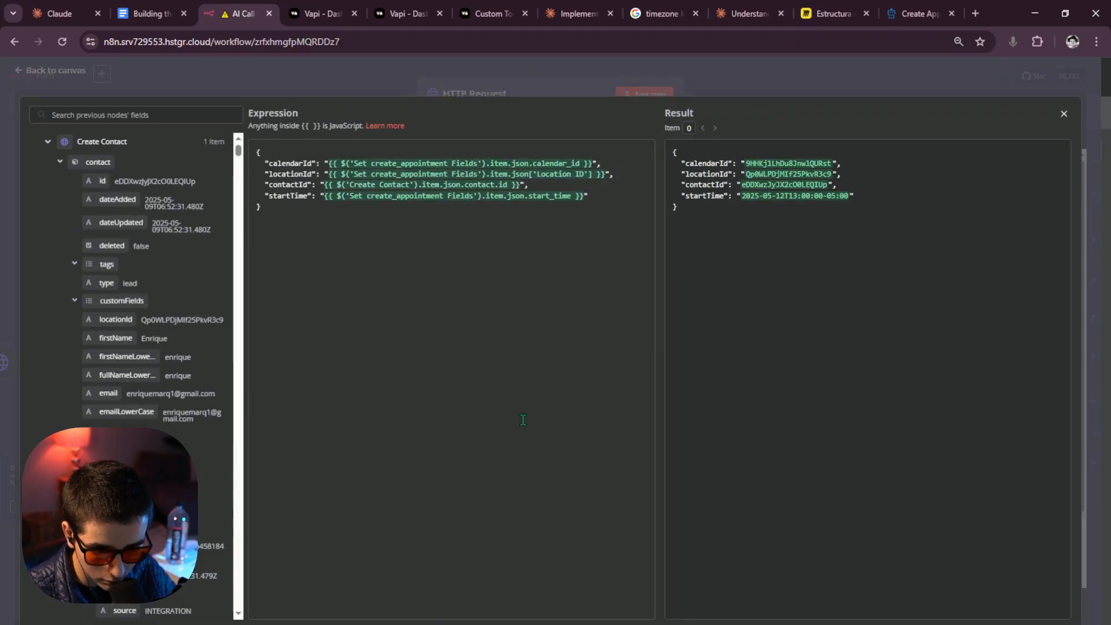
click(794, 85)
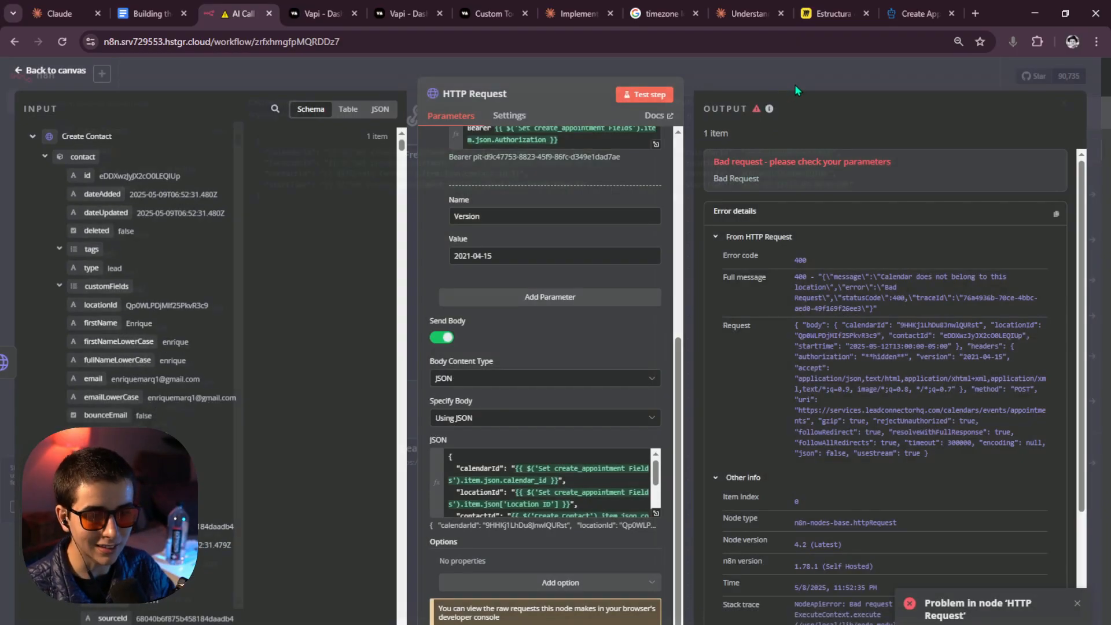
click(798, 78)
scroll(367, 173, left, 10)
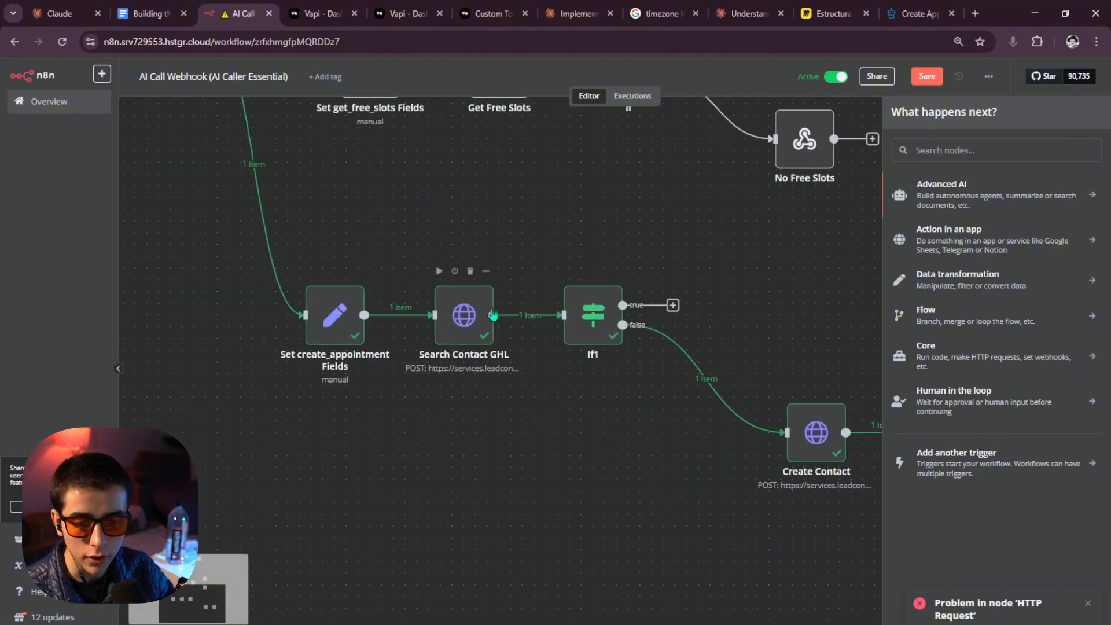
Rerun Set create_appointment Fields, check its output, and run the workflow through Create Contact.
double_click(336, 316)
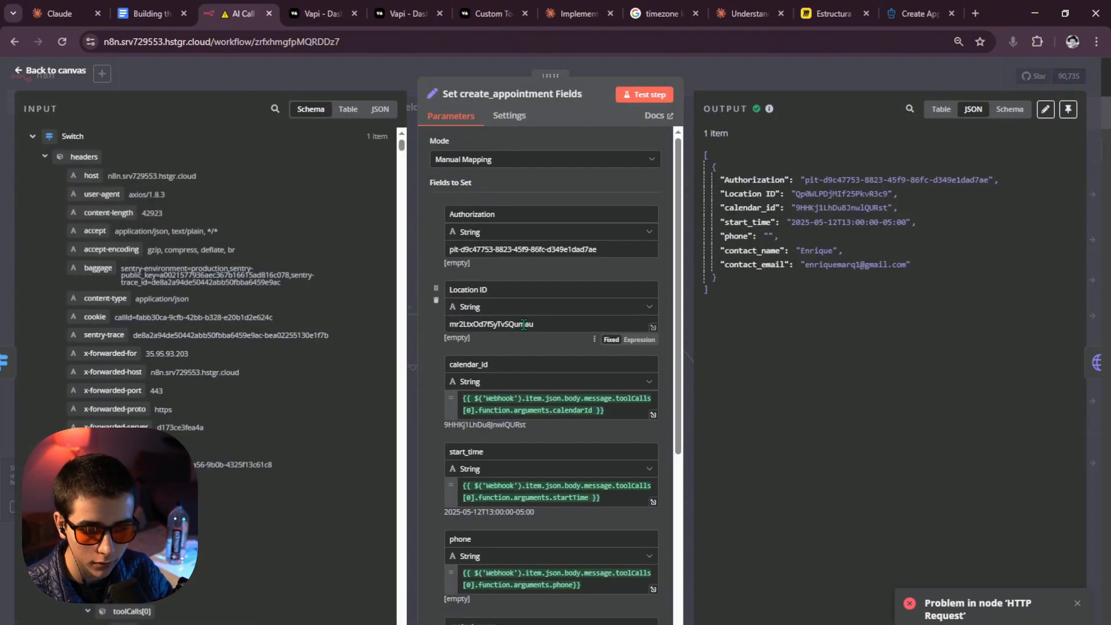
click(742, 82)
scroll(303, 257, up, 5)
scroll(303, 256, left, 4)
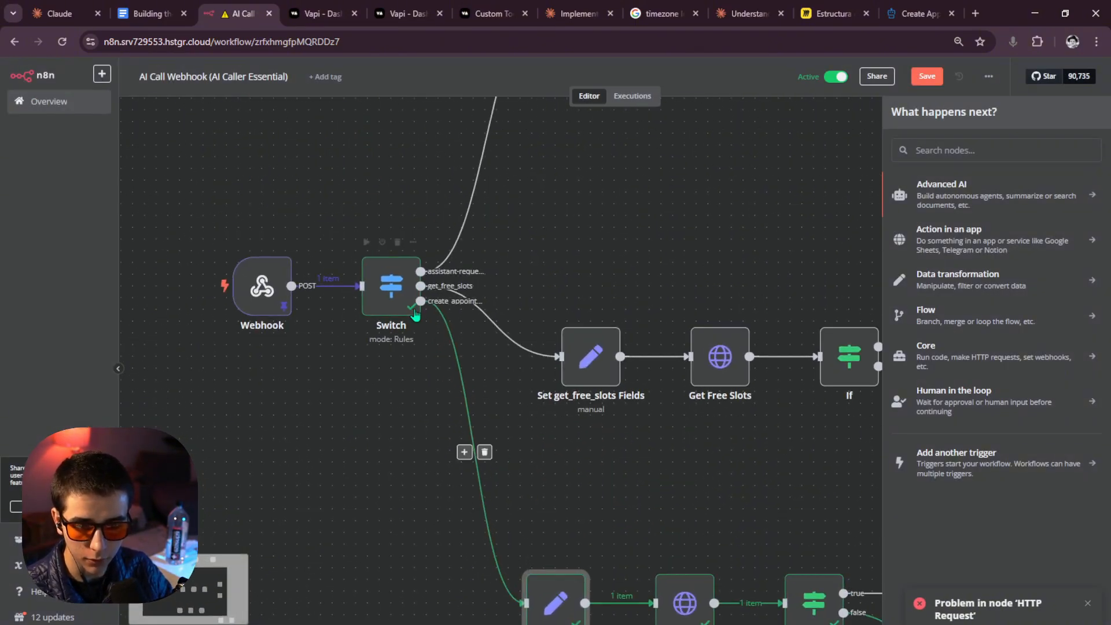
scroll(576, 456, down, 2)
scroll(576, 456, right, 4)
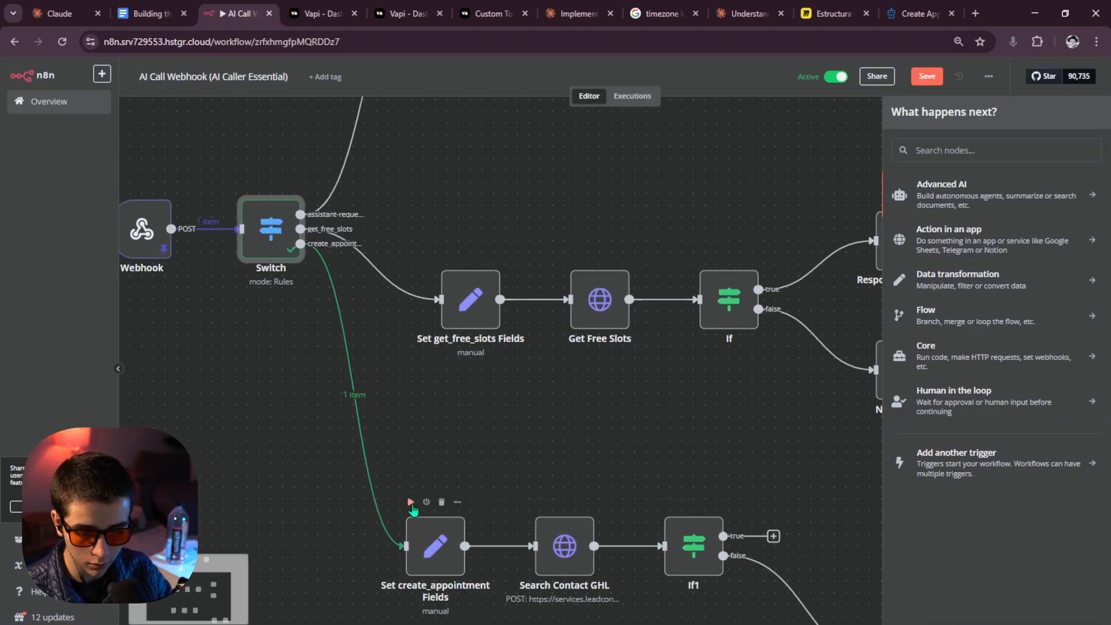
click(411, 502)
double_click(403, 500)
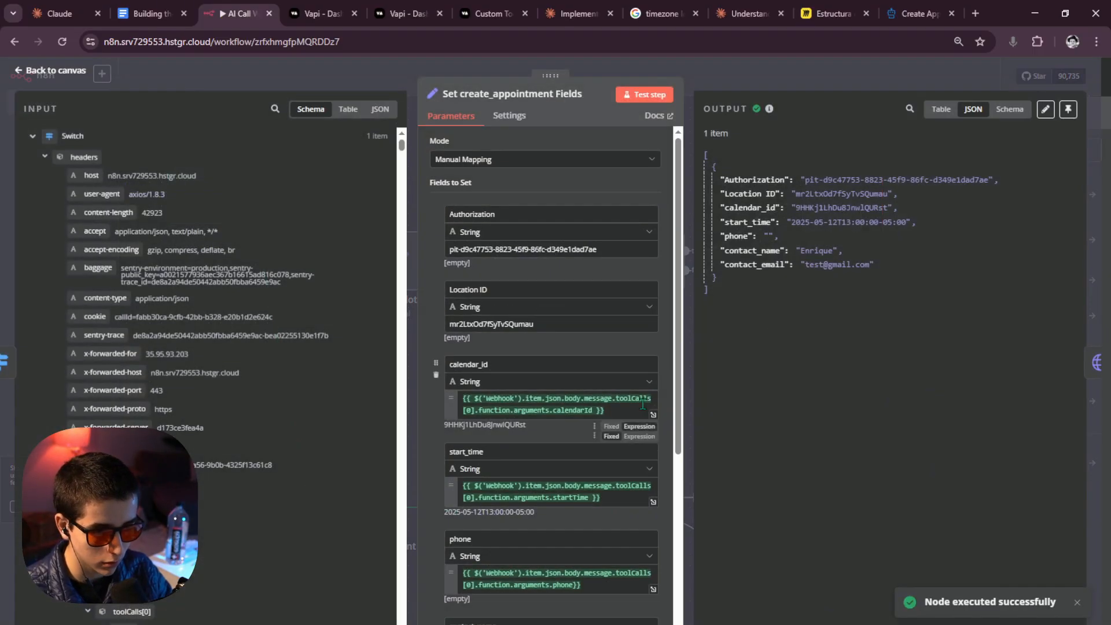
click(751, 77)
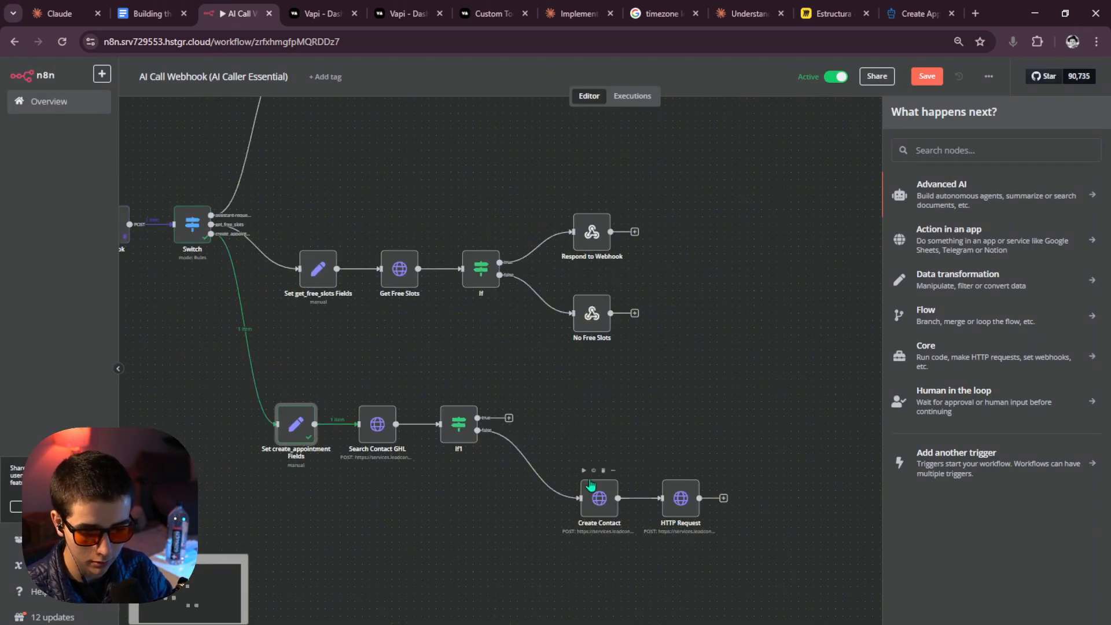
click(584, 470)
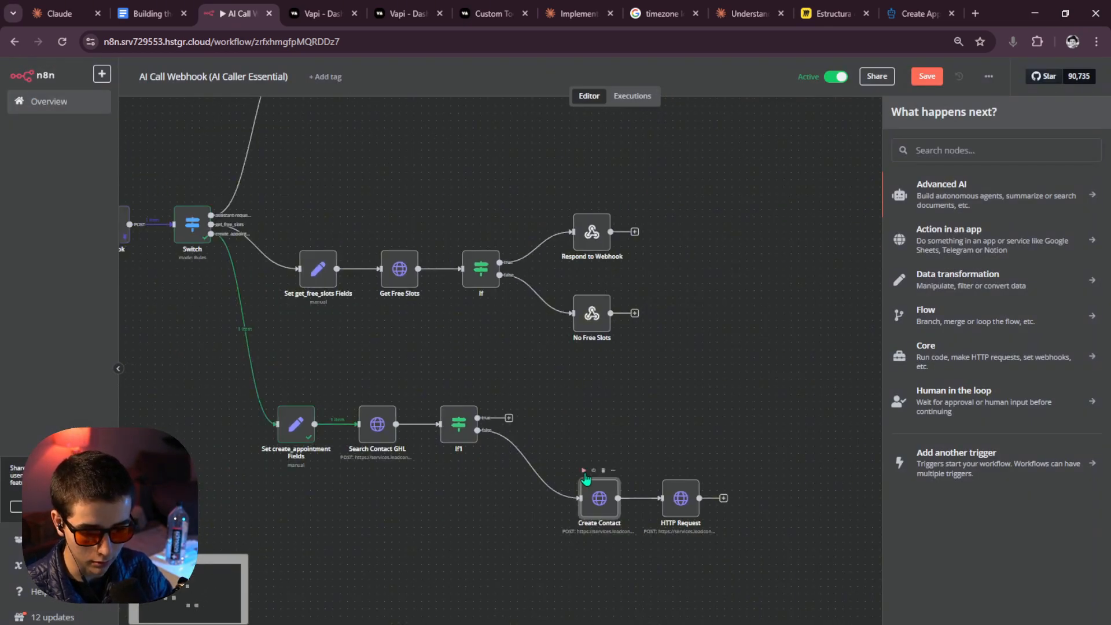
Inspect Search Contact GHL's 403 'token does not have access to this location' error.
double_click(368, 433)
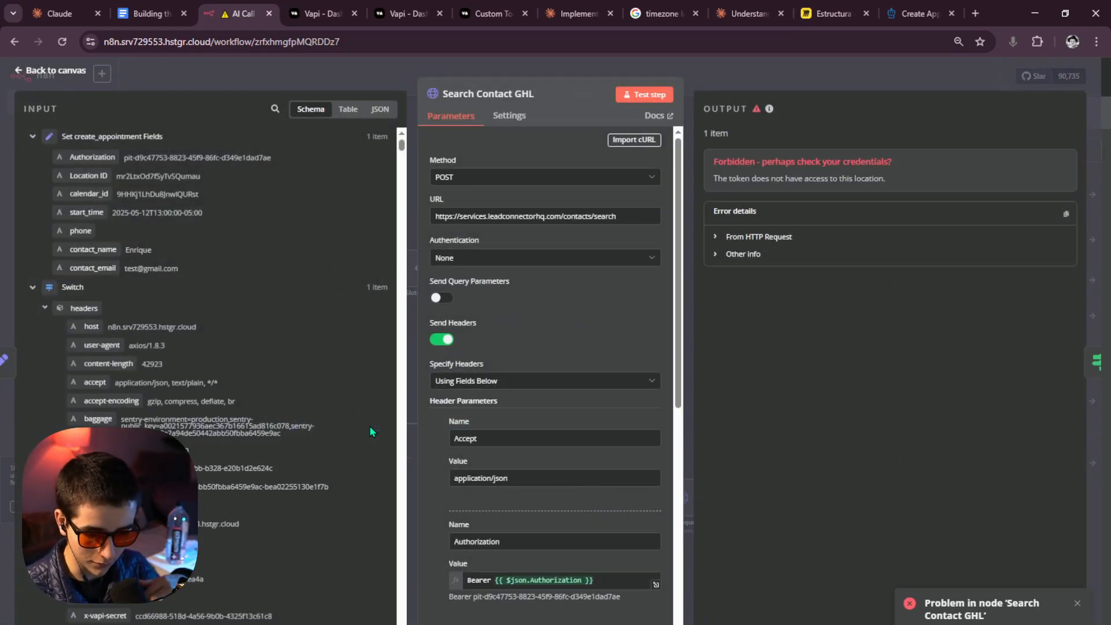
scroll(567, 440, down, 8)
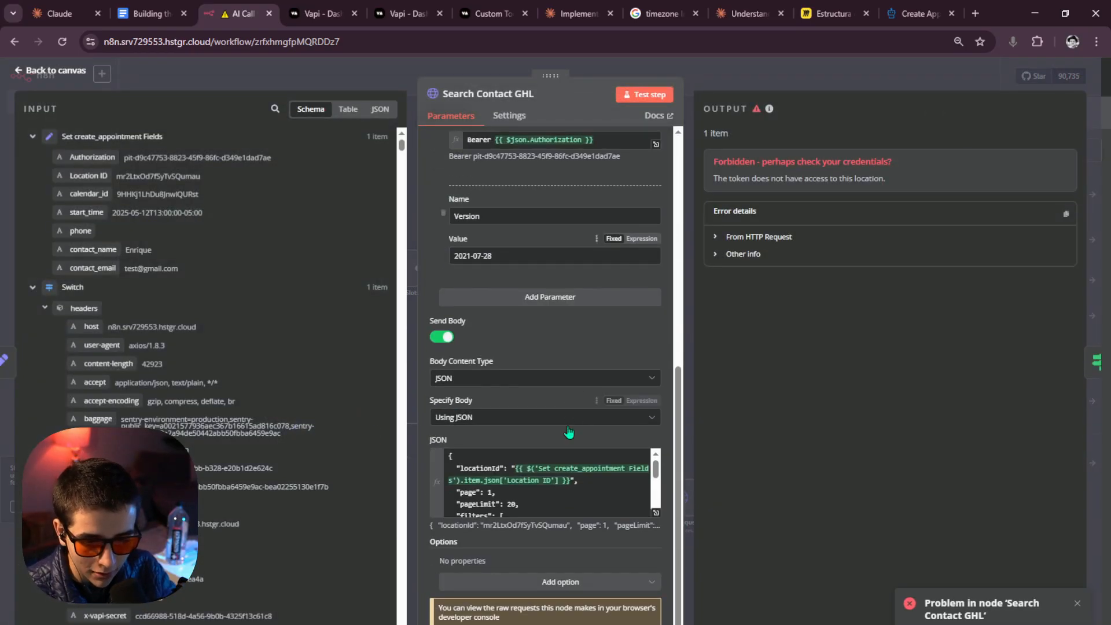
scroll(569, 437, up, 2)
scroll(569, 440, down, 2)
click(656, 513)
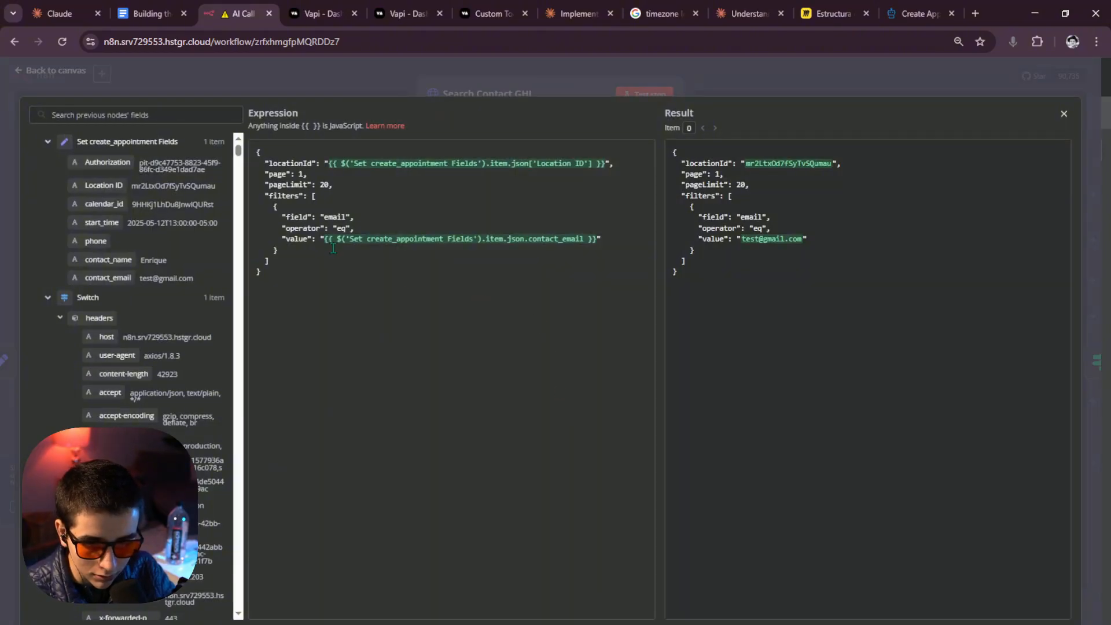
click(559, 100)
click(563, 72)
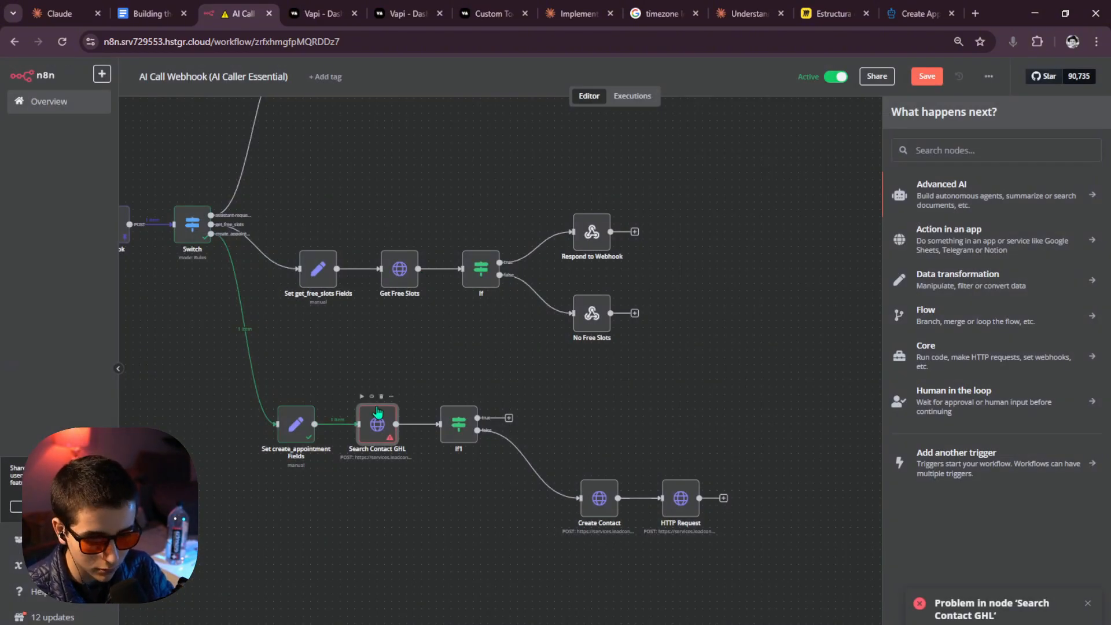
double_click(377, 426)
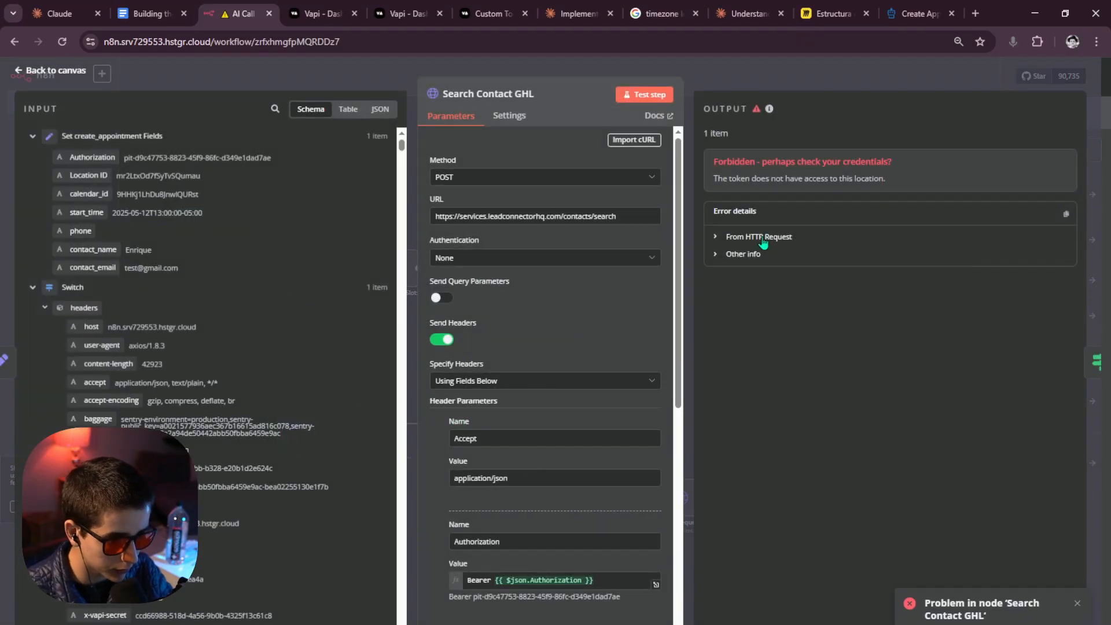
drag(754, 237, 763, 237)
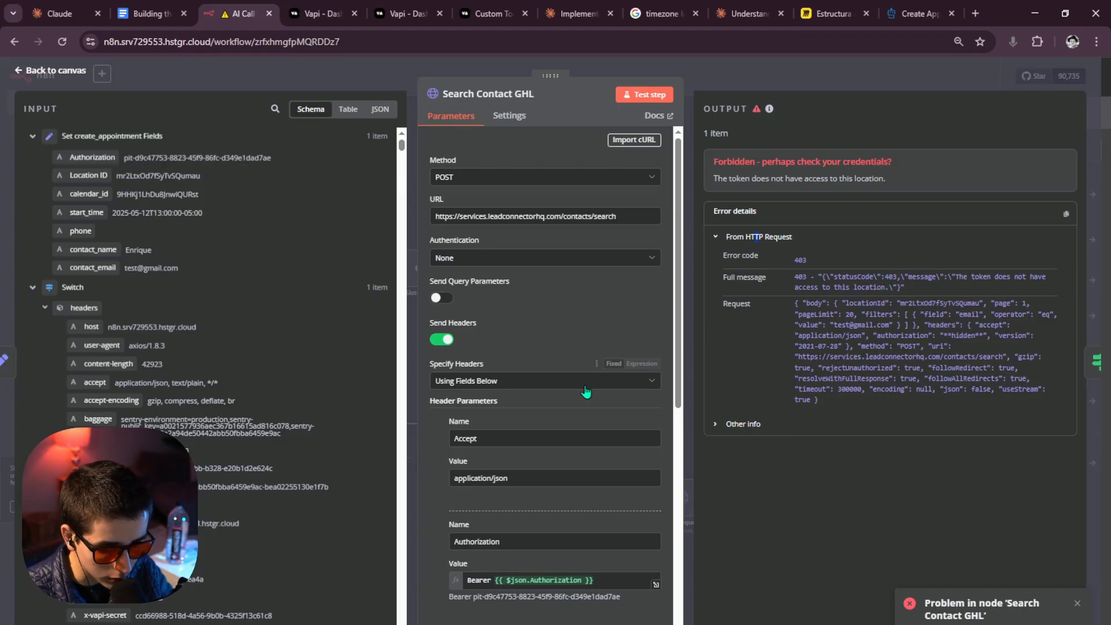
scroll(574, 489, down, 8)
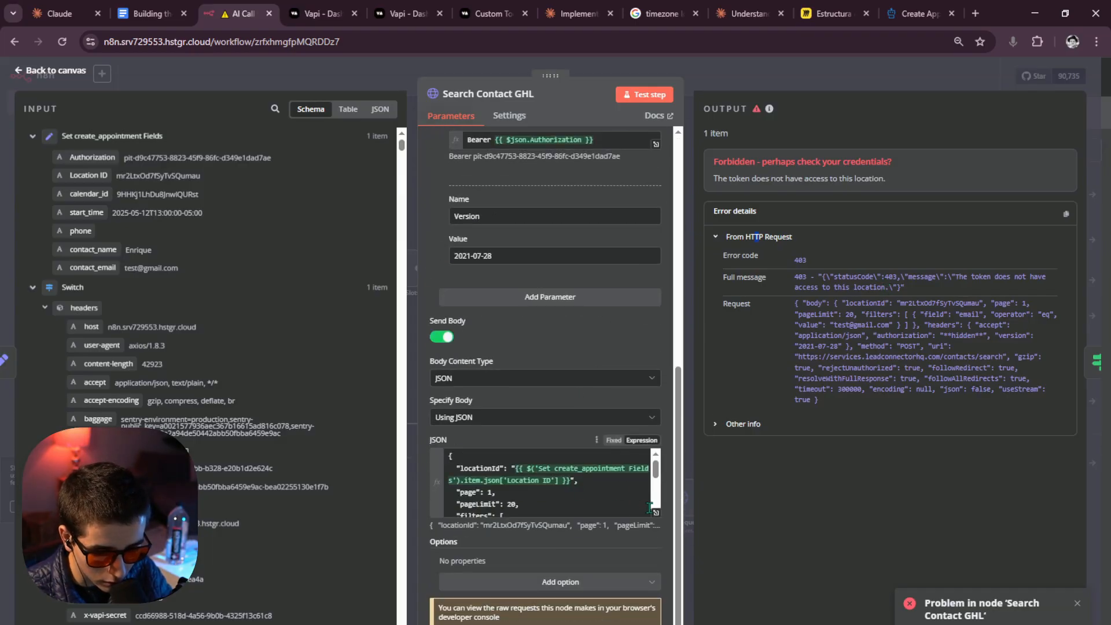
scroll(650, 508, up, 5)
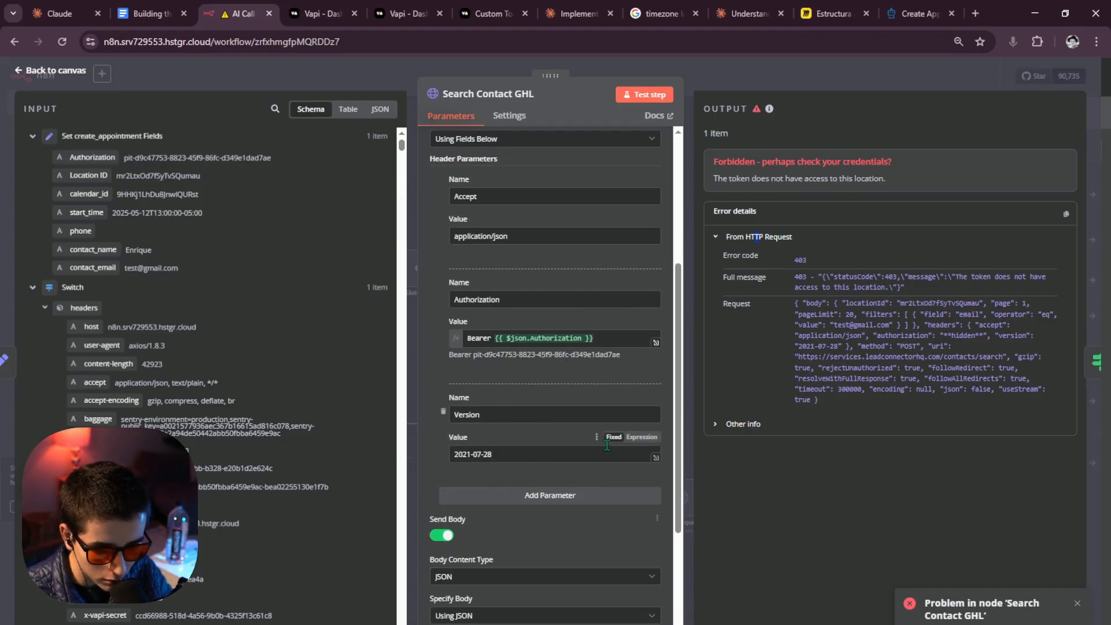
click(756, 87)
Copy the Authorization token from Set get_free_slots Fields into Set create_appointment Fields.
double_click(300, 427)
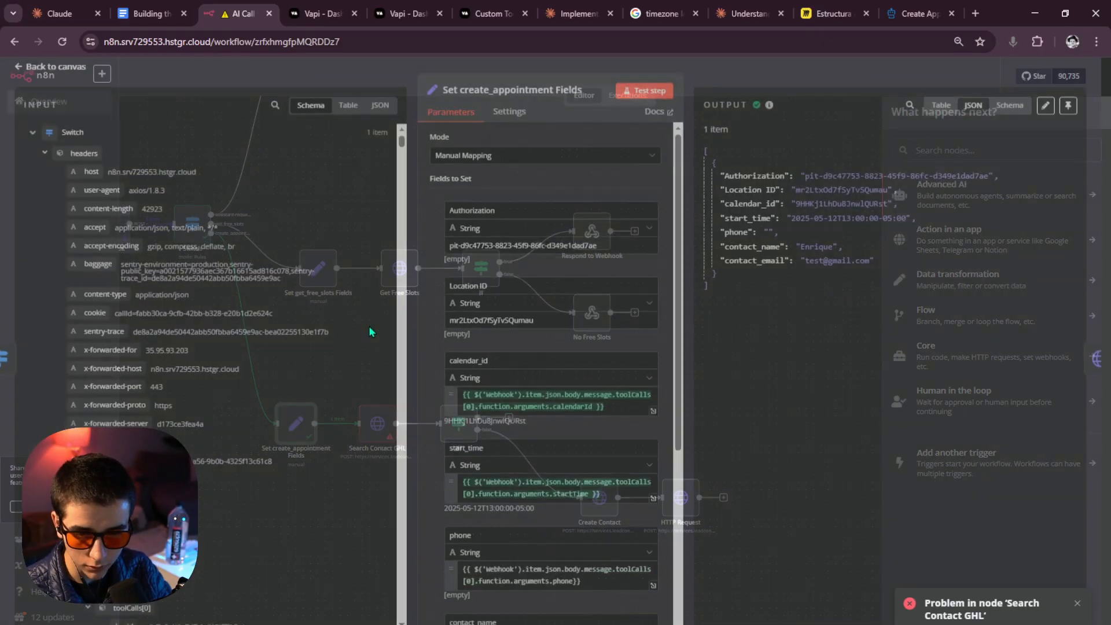
triple_click(448, 259)
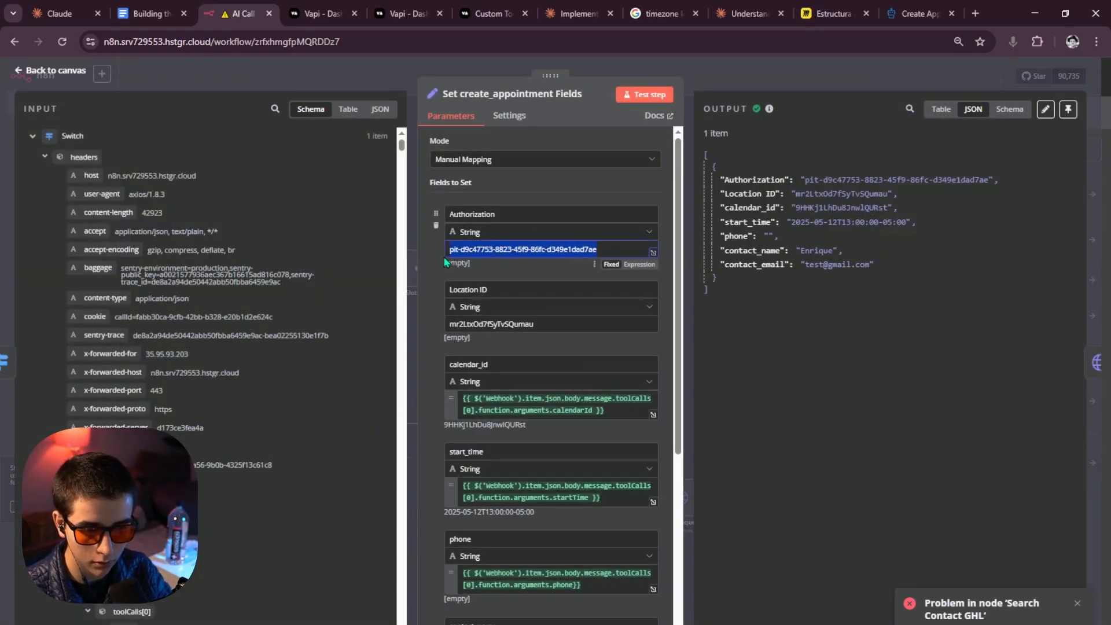
click(724, 81)
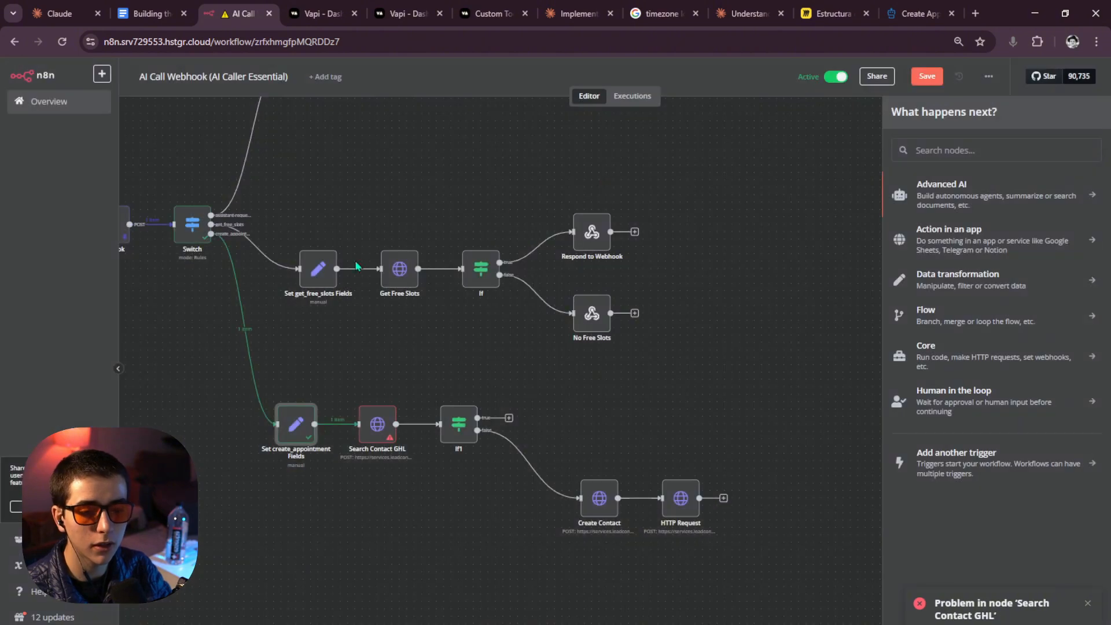
double_click(306, 283)
triple_click(455, 249)
key(ctrl+c)
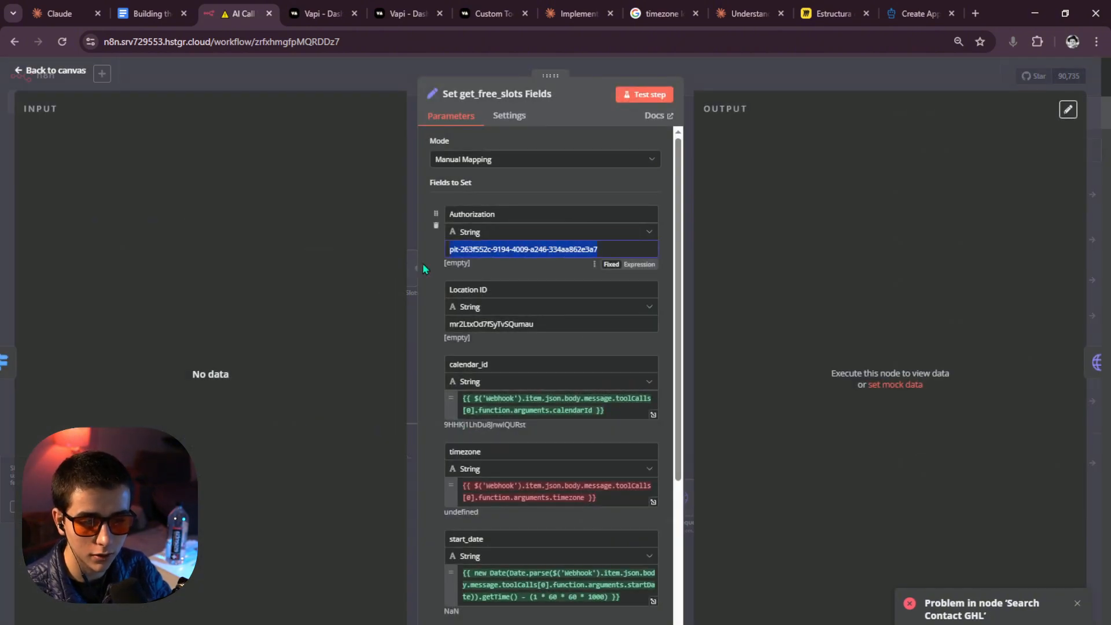
click(700, 92)
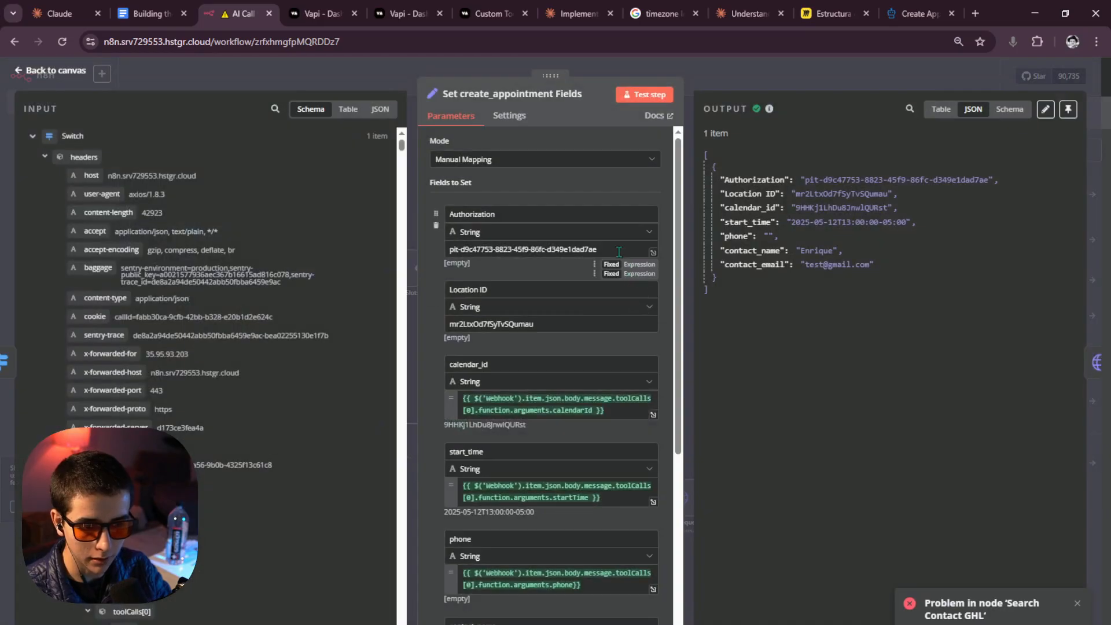
drag(606, 250, 301, 238)
key(ctrl+v)
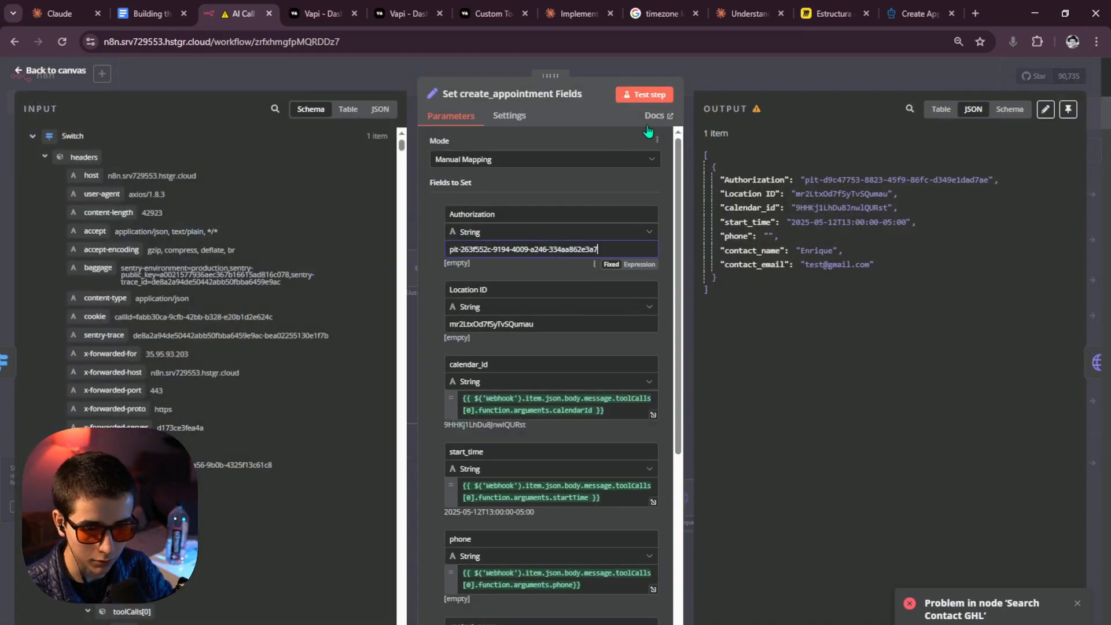
click(728, 76)
Rerun Search Contact GHL and confirm it now succeeds, returning 0 contacts.
scroll(467, 367, up, 4)
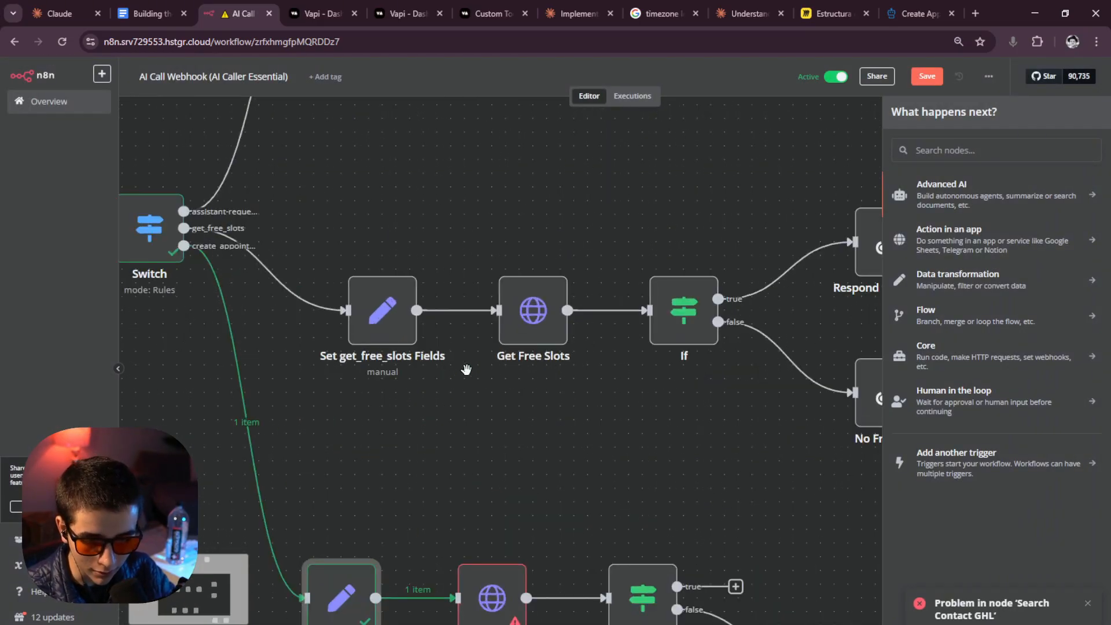
scroll(487, 378, down, 2)
scroll(488, 378, down, 1)
click(504, 417)
drag(572, 399, 458, 385)
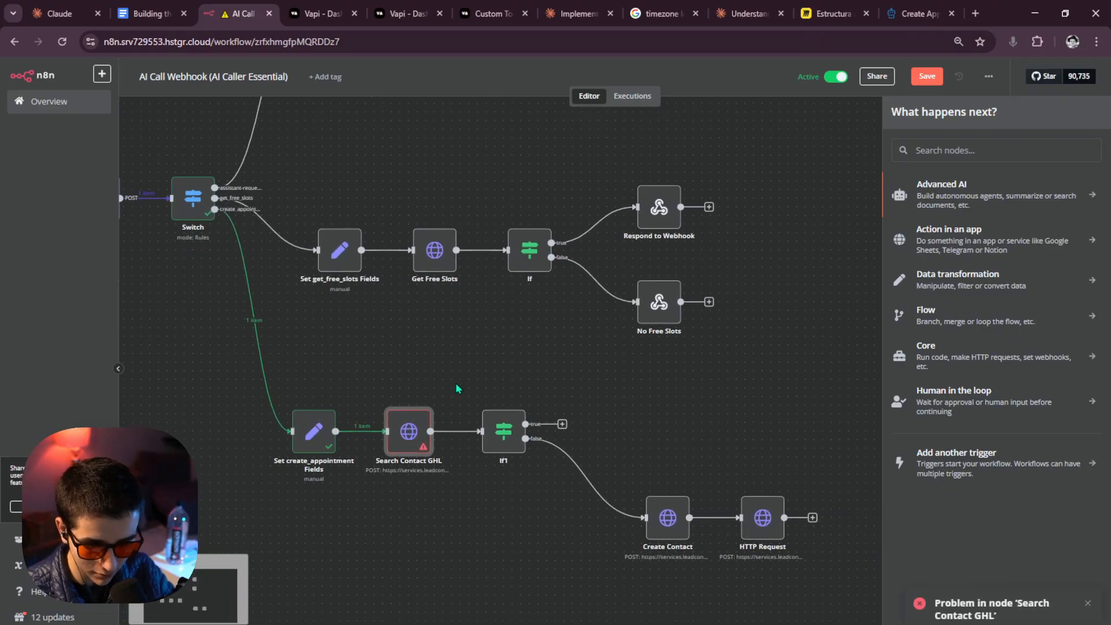
double_click(408, 429)
click(748, 72)
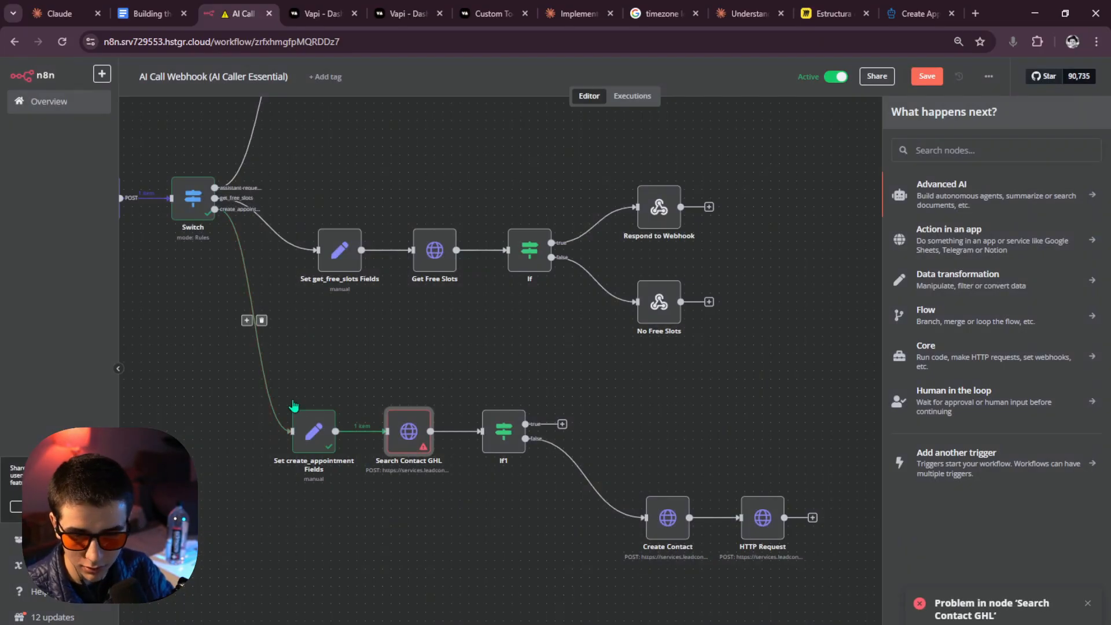
click(391, 399)
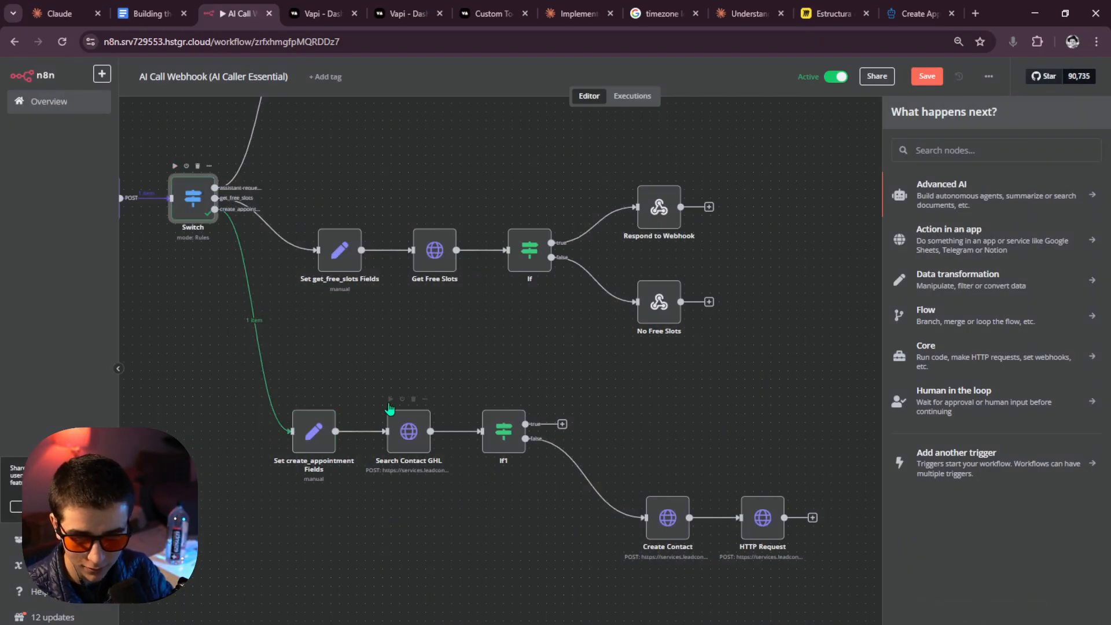
double_click(406, 422)
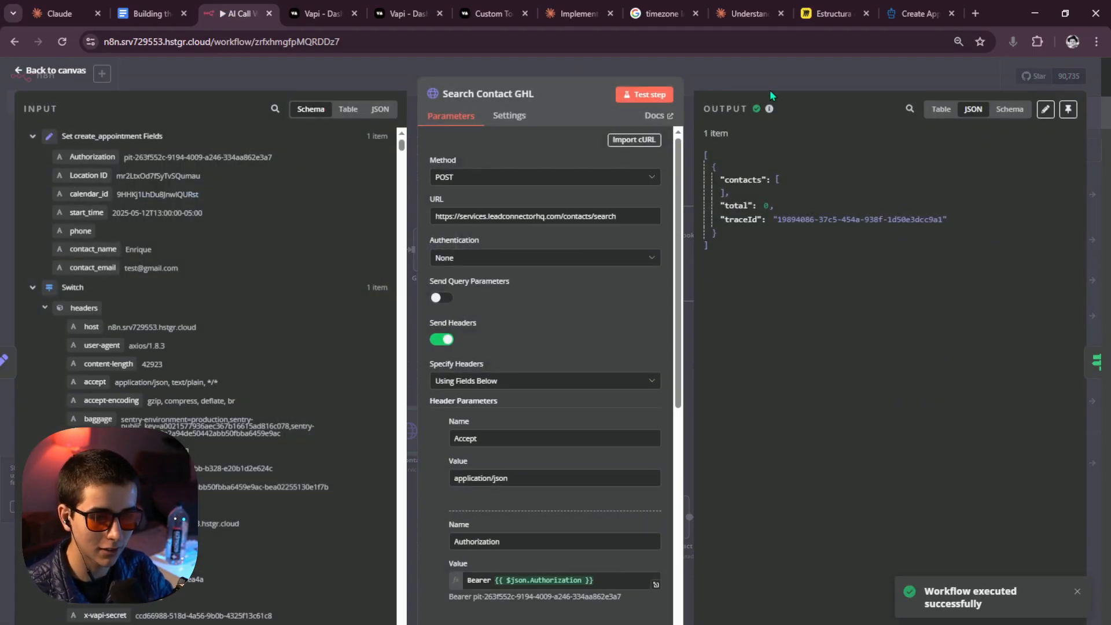
click(777, 77)
Run If1 and review the Set create_appointment Fields data.
click(486, 399)
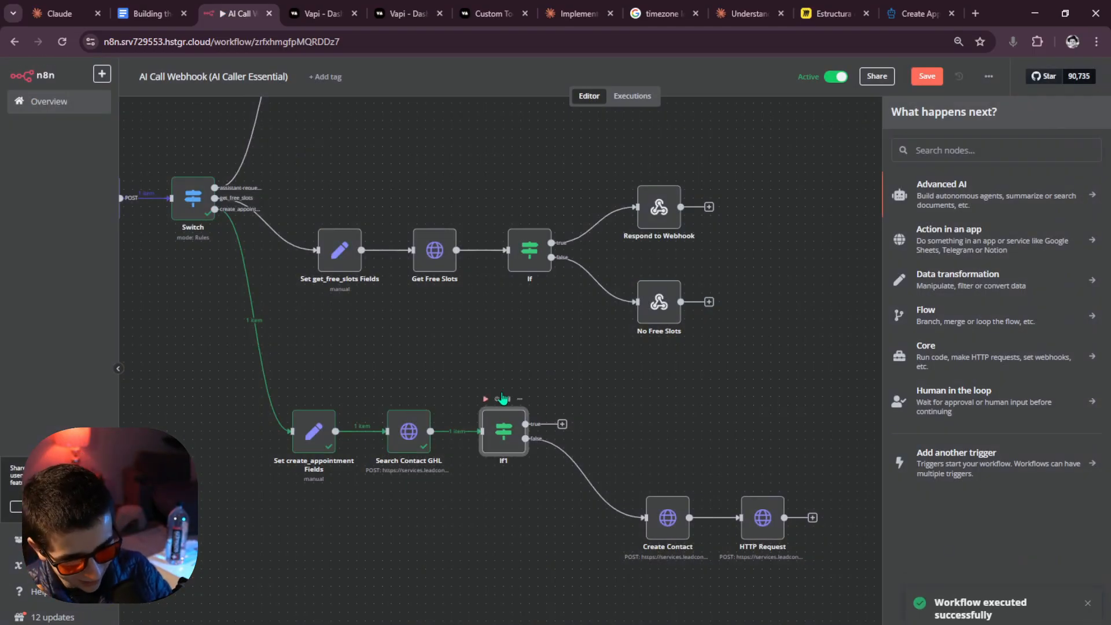
drag(612, 376, 587, 363)
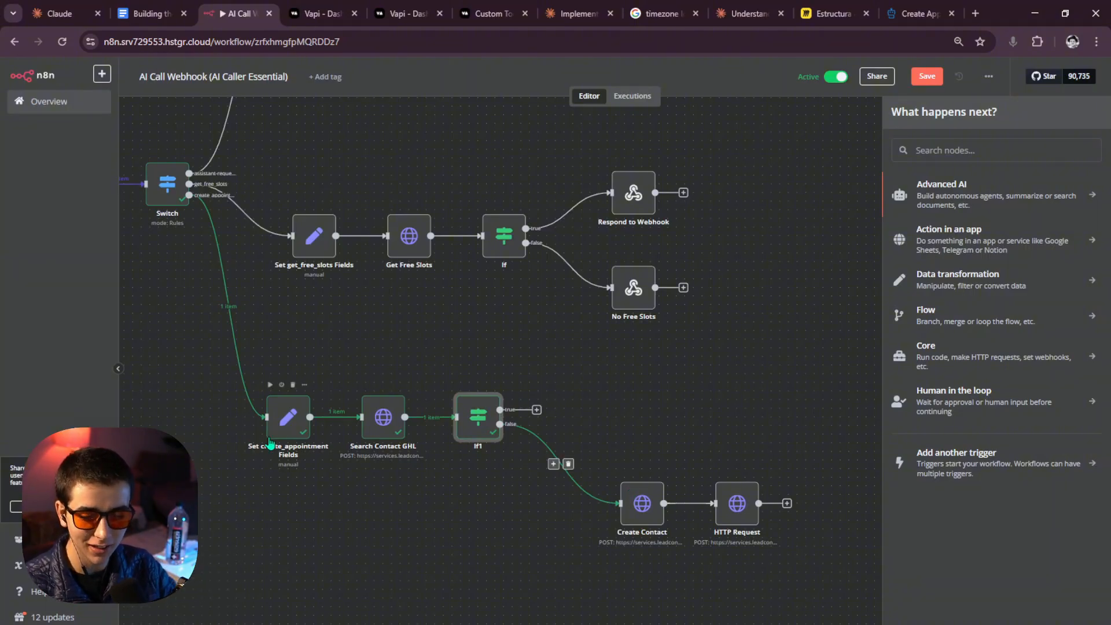
double_click(288, 417)
scroll(474, 258, up, 2)
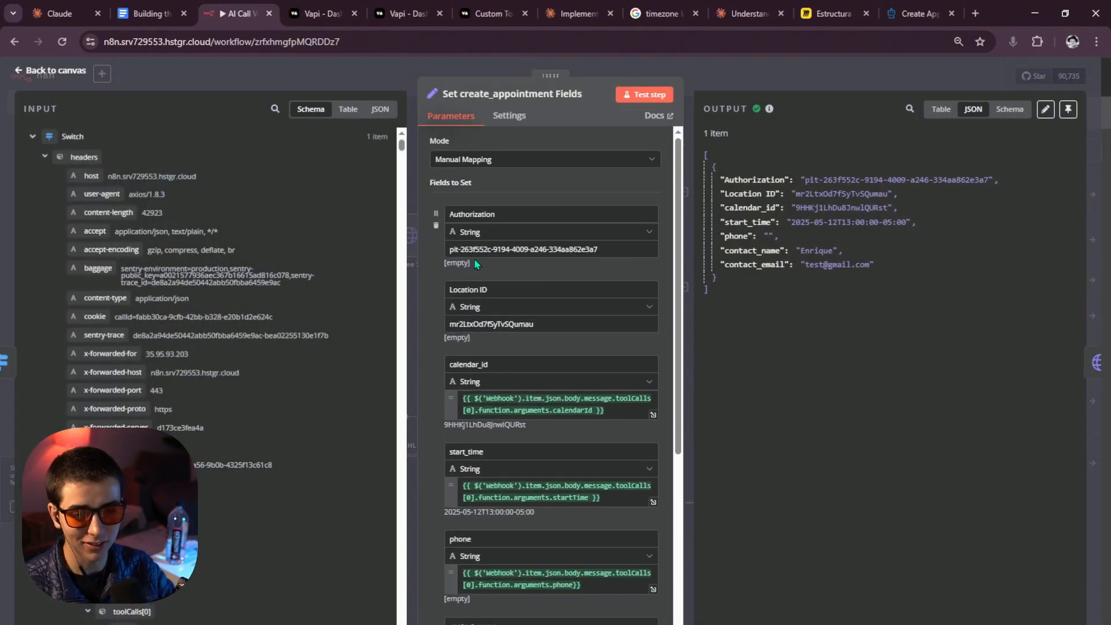
scroll(472, 272, down, 4)
scroll(469, 280, down, 3)
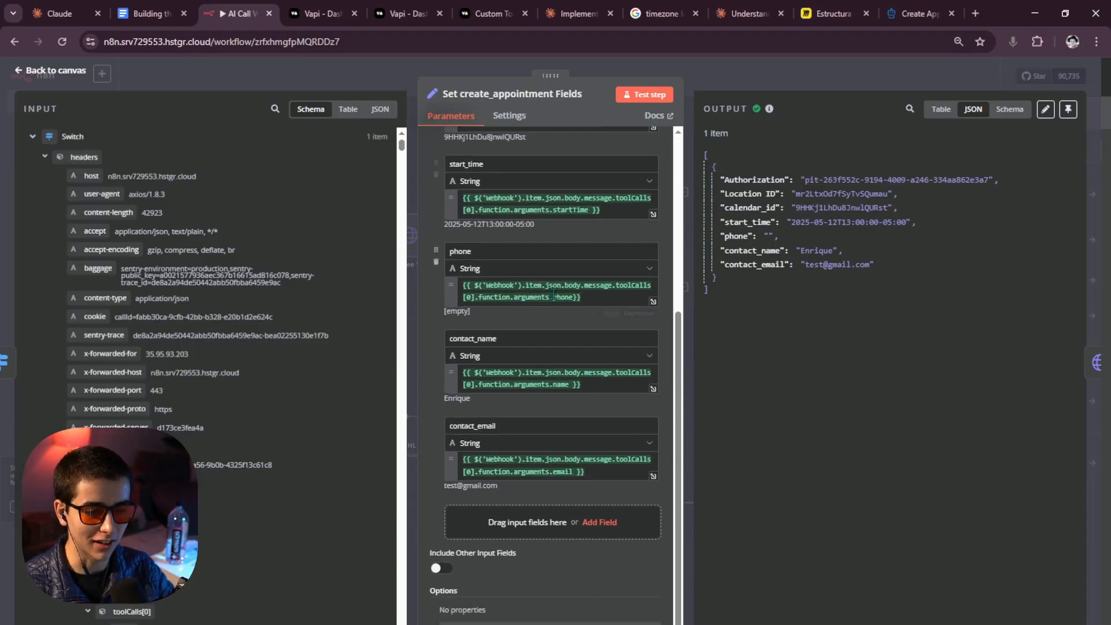
click(830, 73)
drag(582, 433, 557, 421)
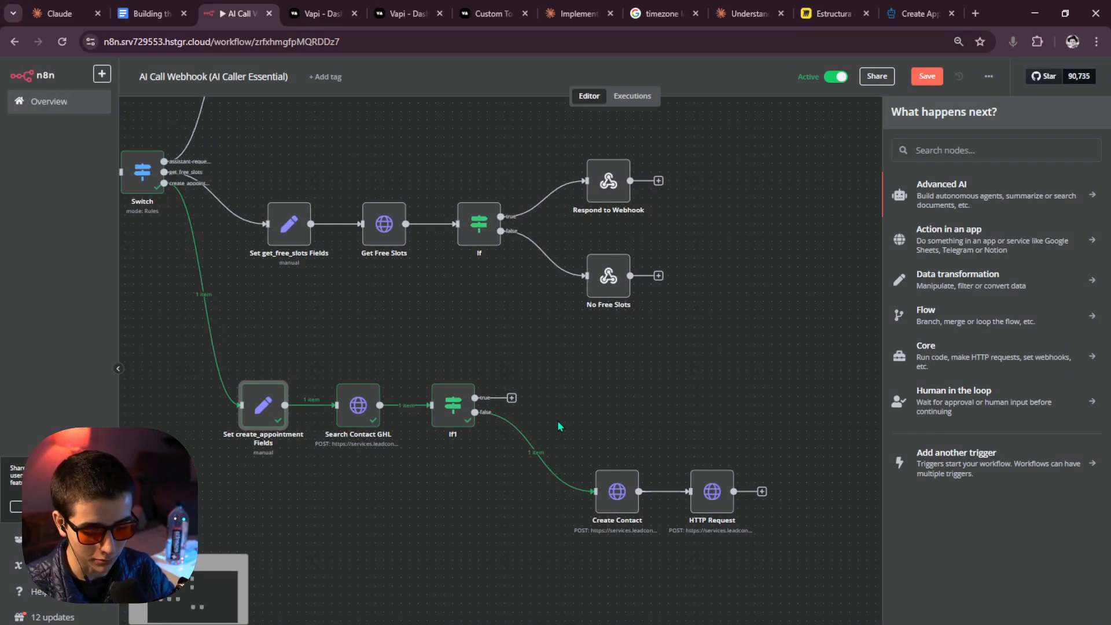
Run Create Contact and the HTTP Request, then view the confirmed booking's JSON output.
click(600, 460)
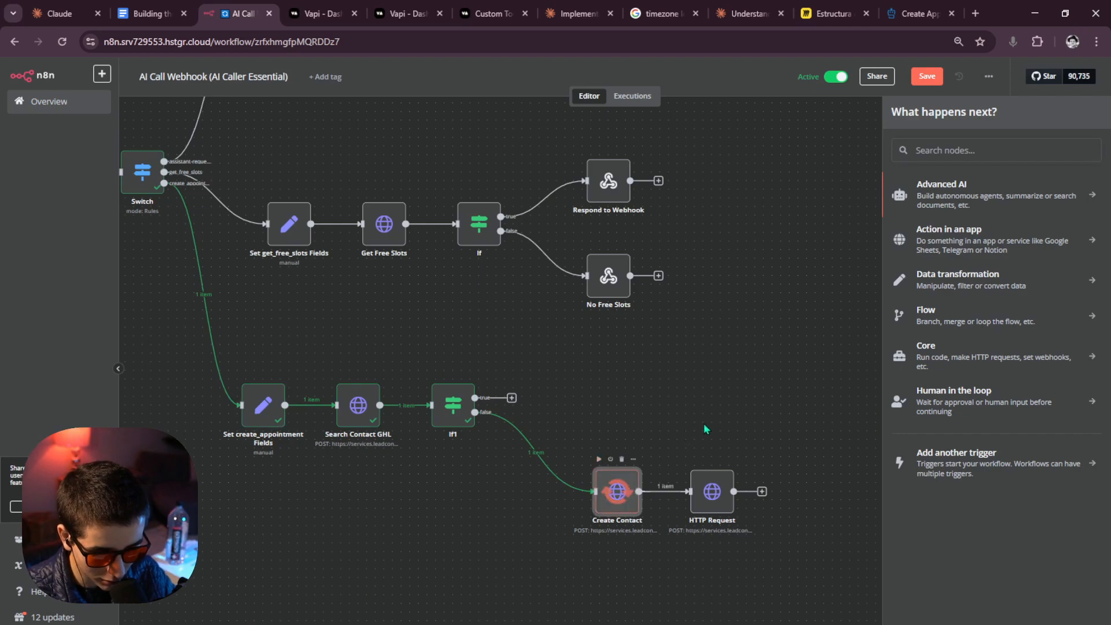
drag(707, 429, 600, 421)
double_click(504, 496)
click(776, 73)
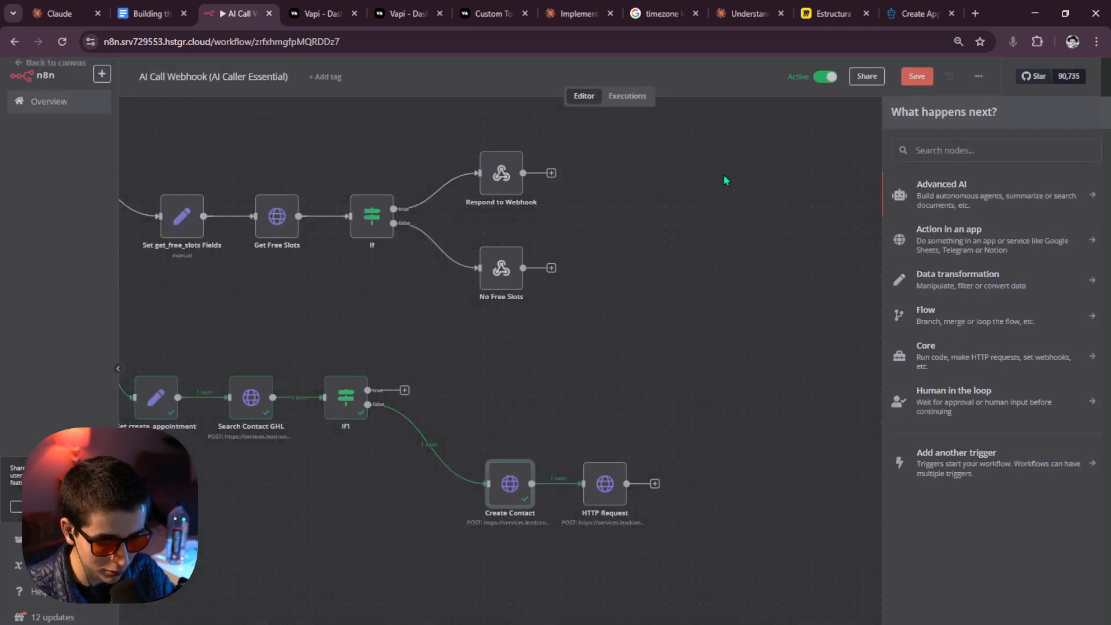
click(586, 451)
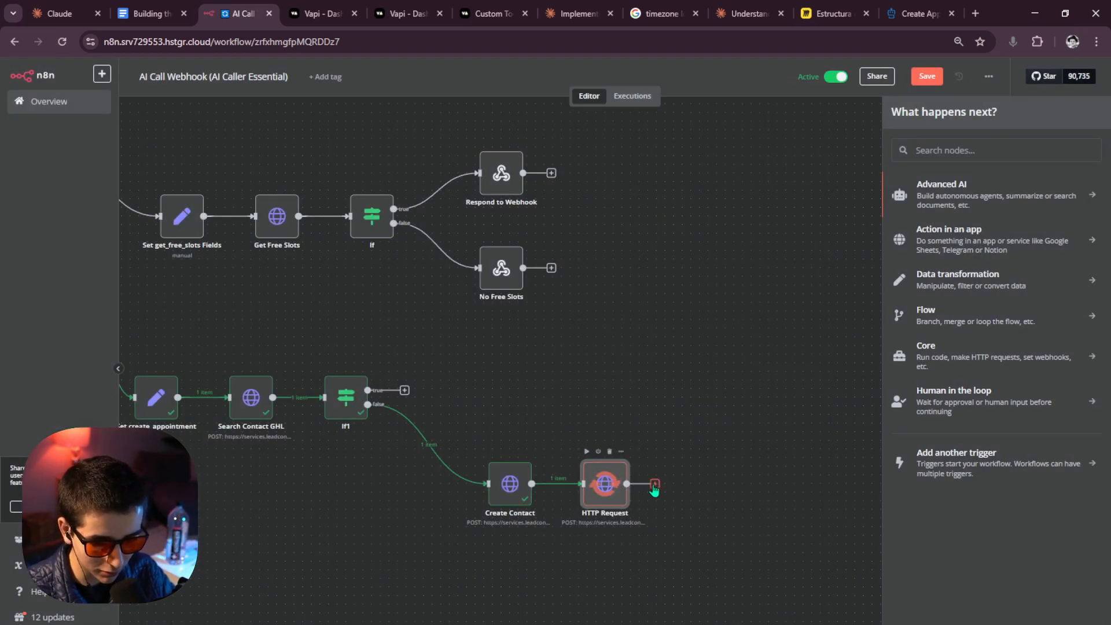
double_click(620, 491)
drag(949, 307, 710, 189)
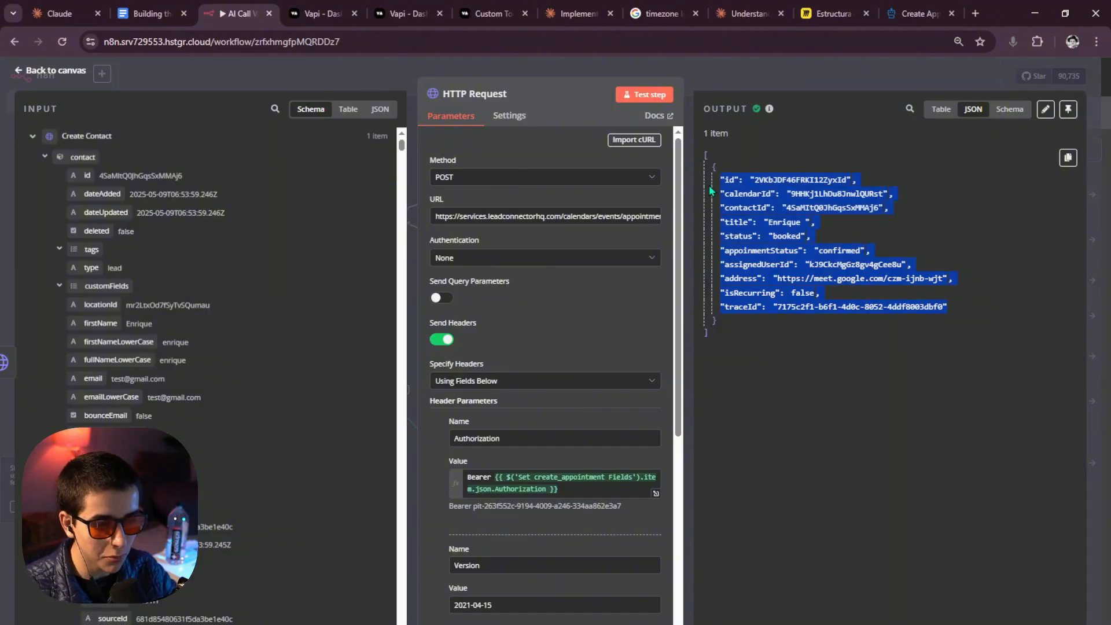
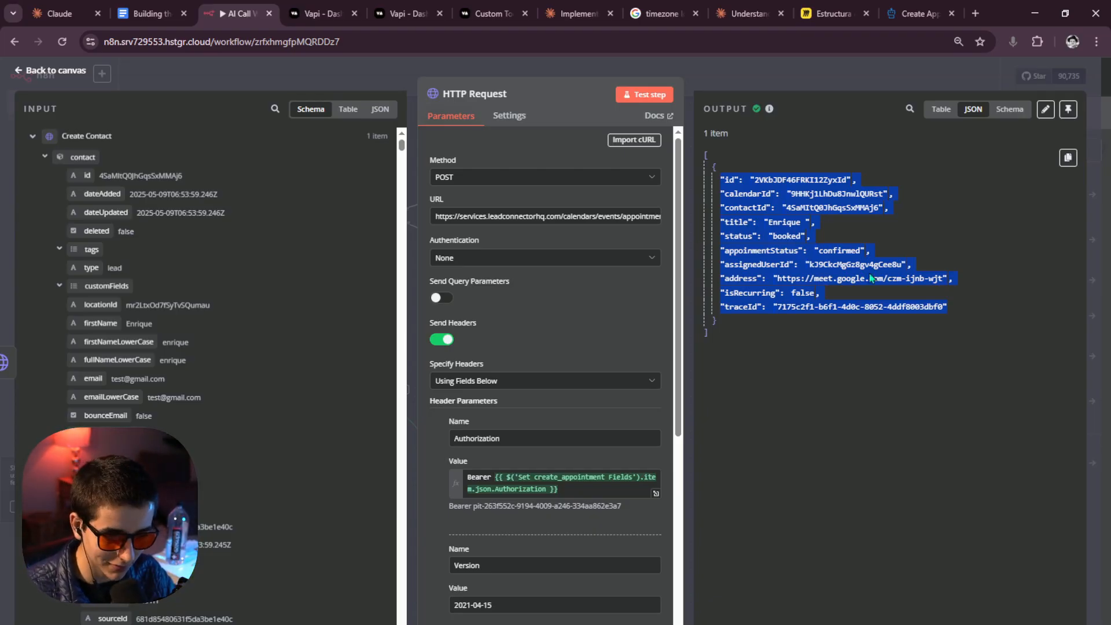
Review the HTTP Request's JSON body expression at full size, then close the node.
click(769, 426)
scroll(577, 438, down, 6)
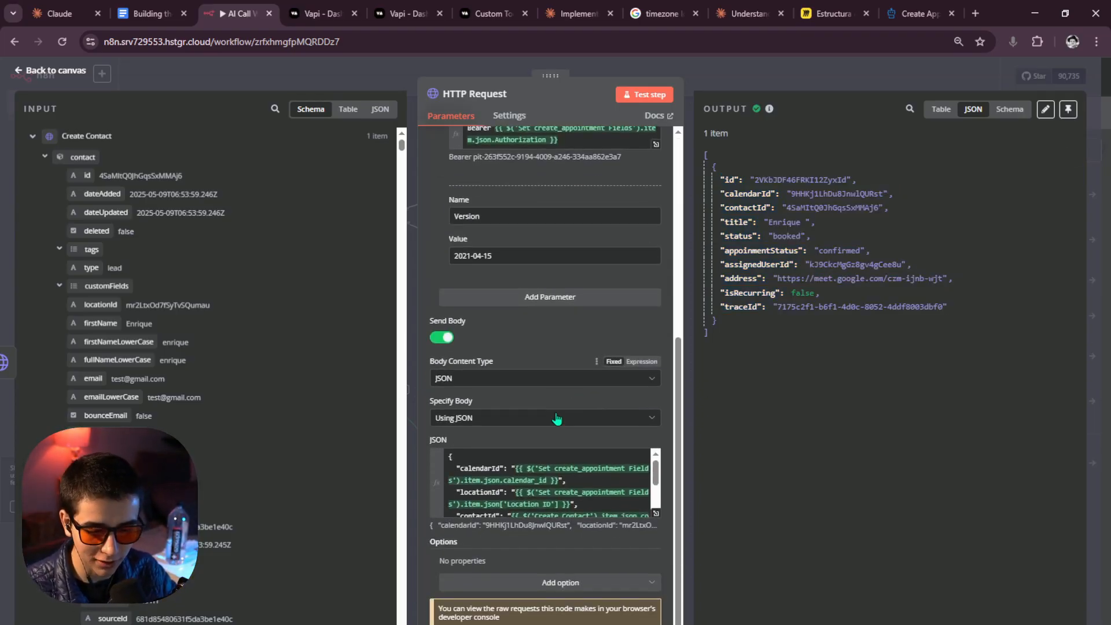
scroll(586, 450, down, 2)
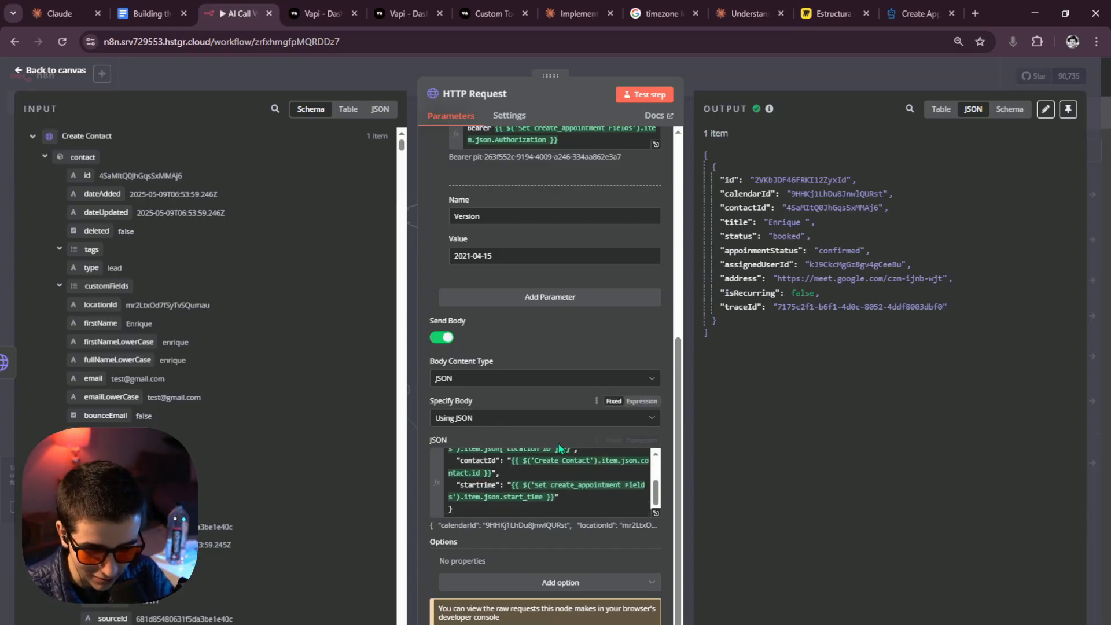
click(656, 513)
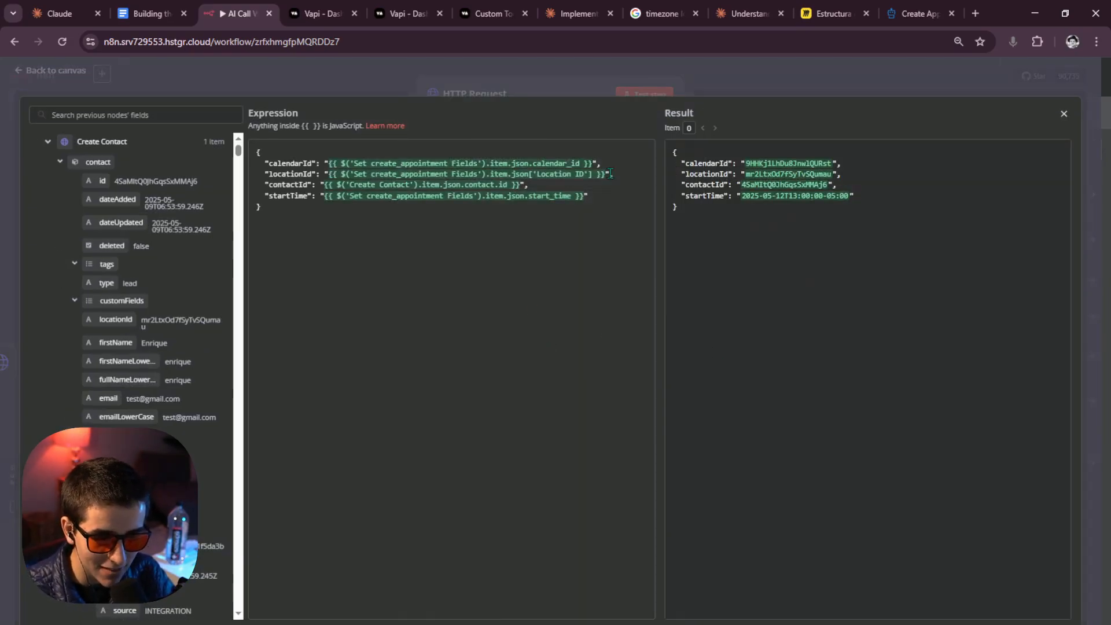
click(787, 92)
click(757, 78)
Open If1 and edit its traceId condition, leaving it as {{ $json.traceId }}.
drag(535, 341, 682, 317)
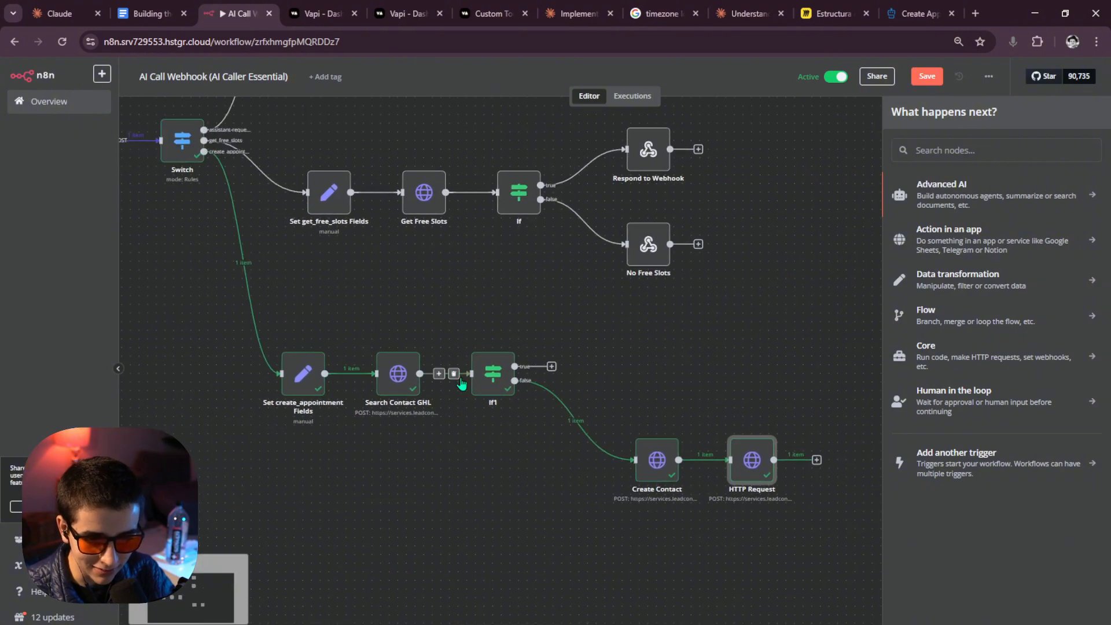
double_click(493, 375)
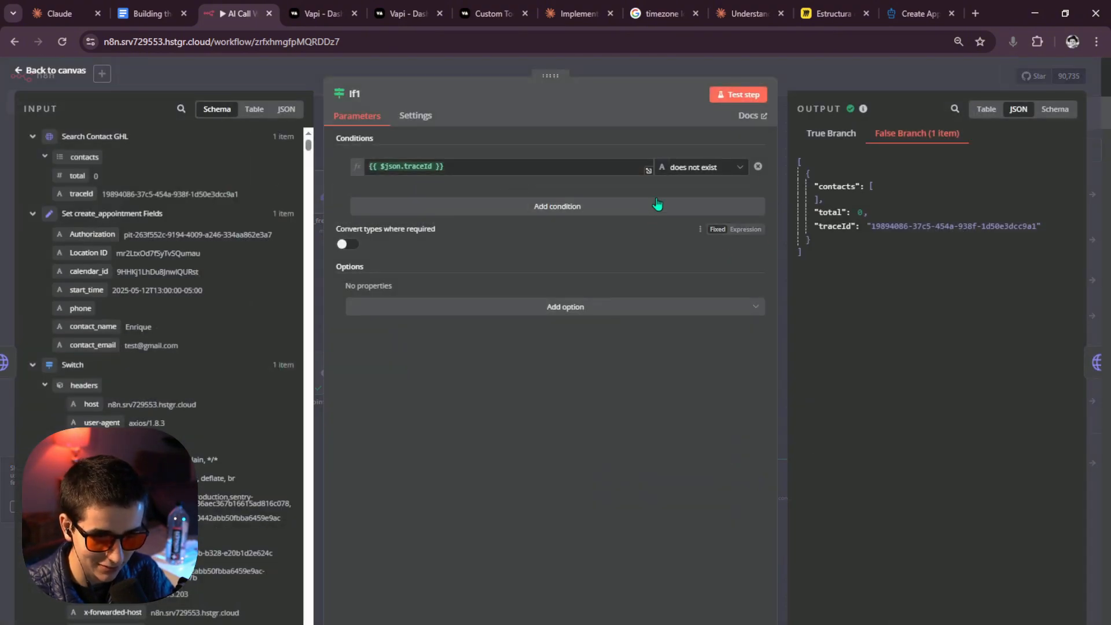
click(390, 168)
mouse_move(392, 168)
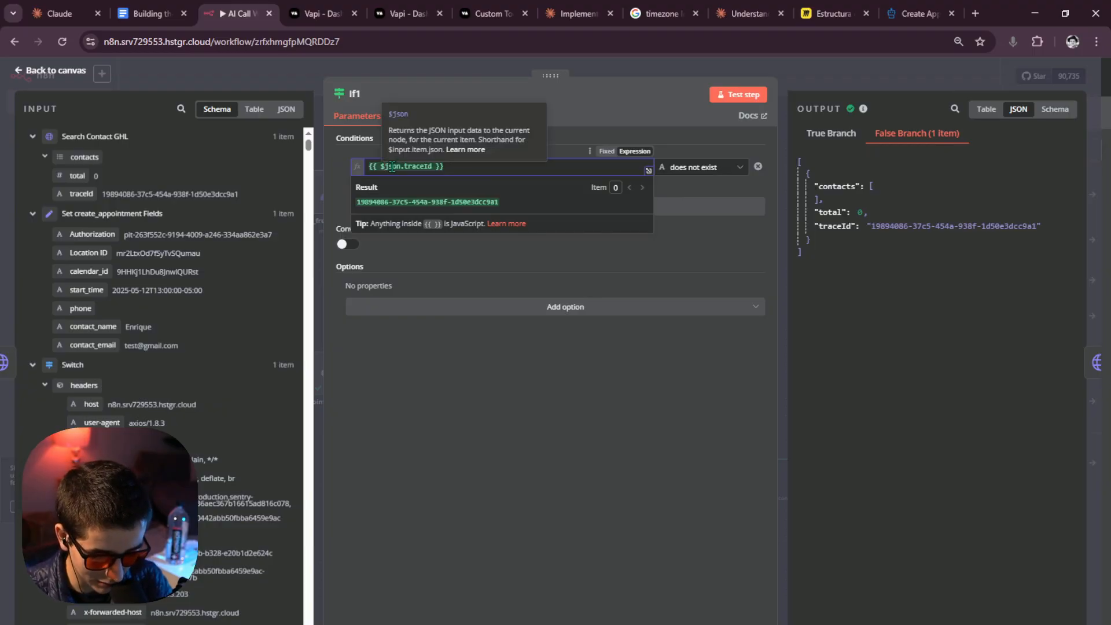
text(8)
key(BackSpace)
text((c)
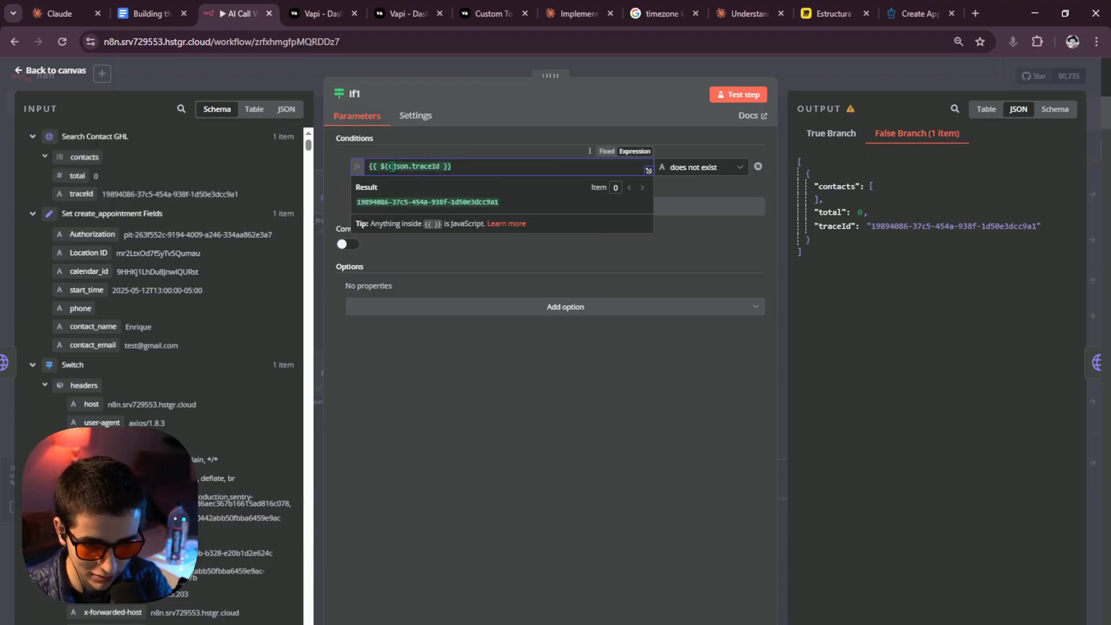
key(BackSpace)
key(BackSpace)
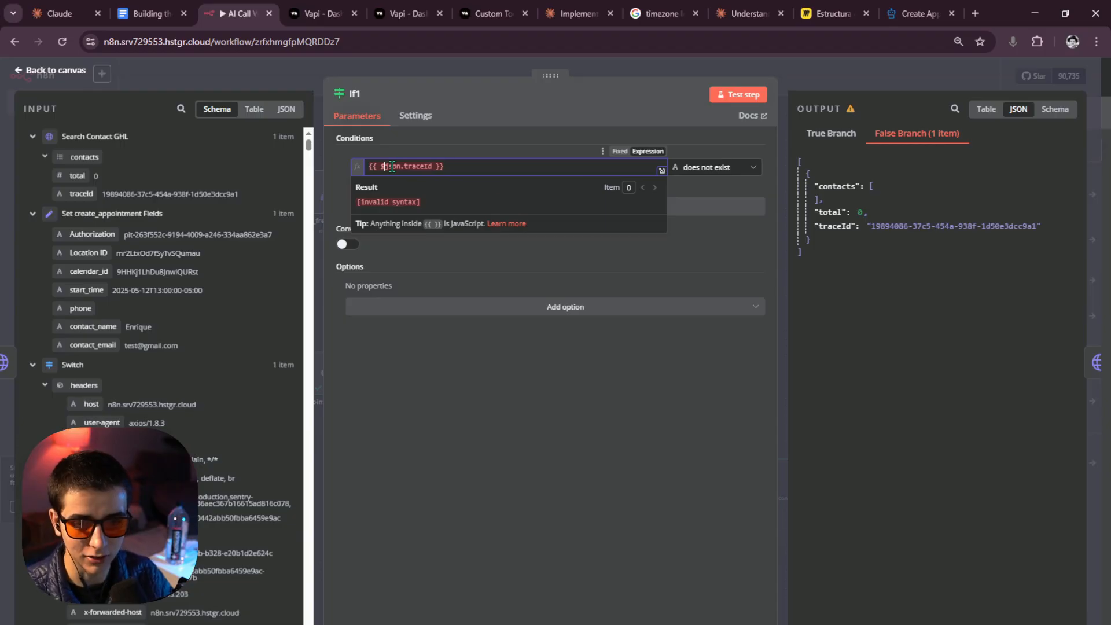
key(Escape)
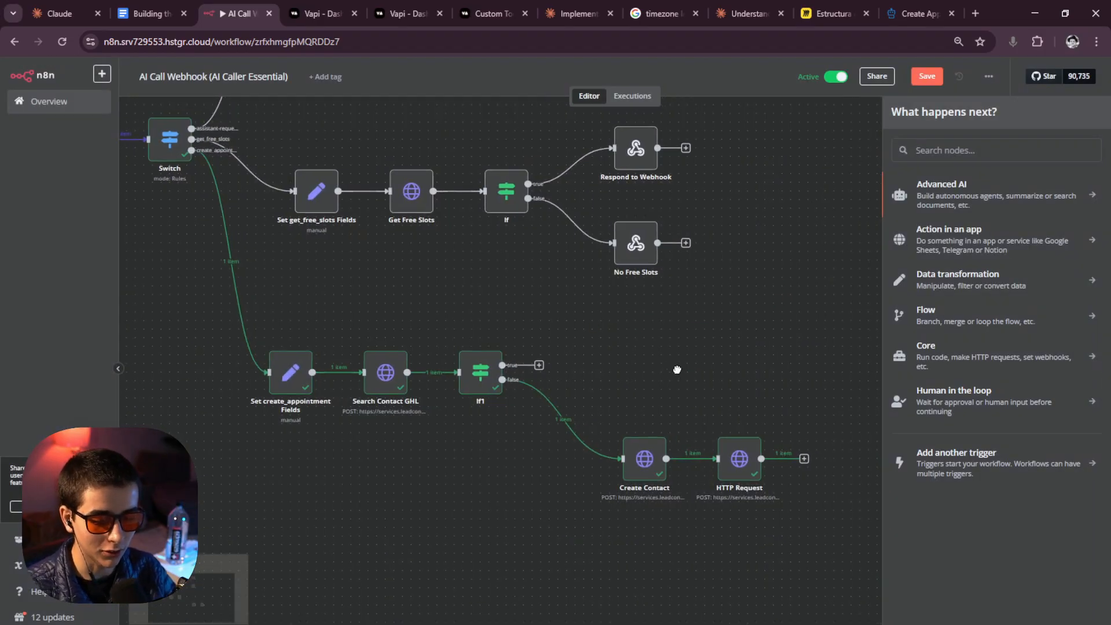
drag(678, 370, 608, 348)
Rename the HTTP Request node to Create Contact1.
double_click(679, 453)
click(515, 96)
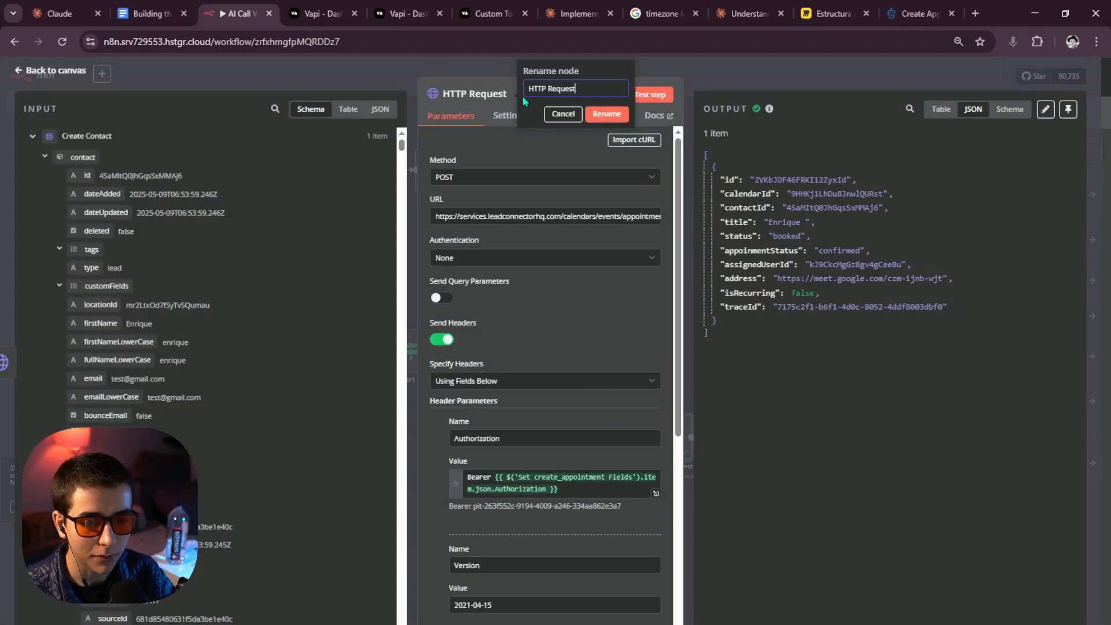
key(ctrl+a)
text(C)
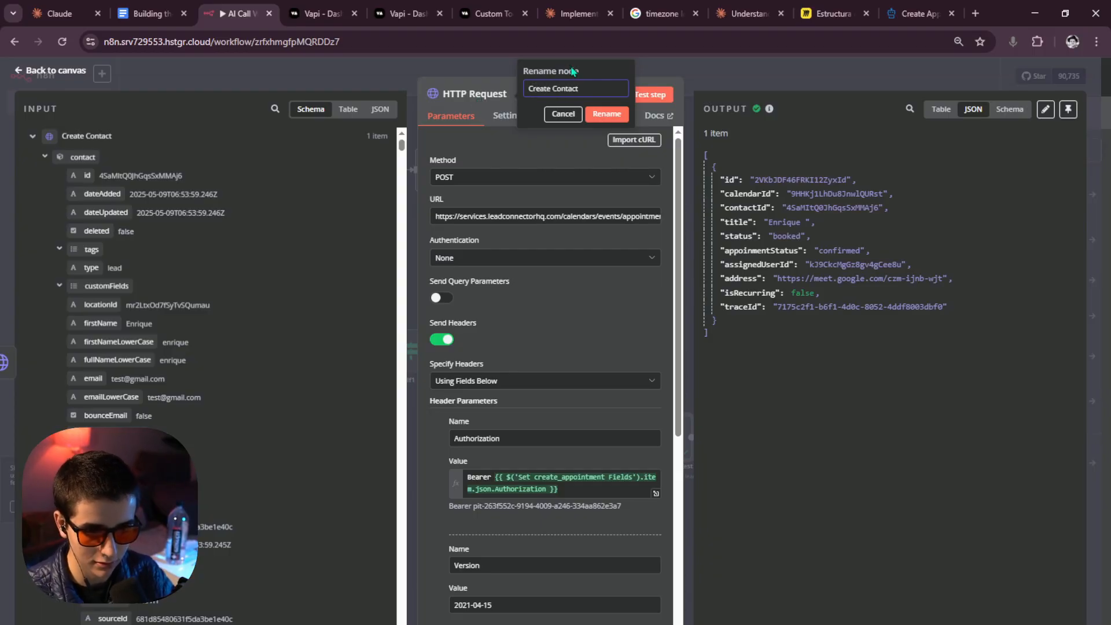
click(612, 117)
click(745, 84)
scroll(560, 426, right, 5)
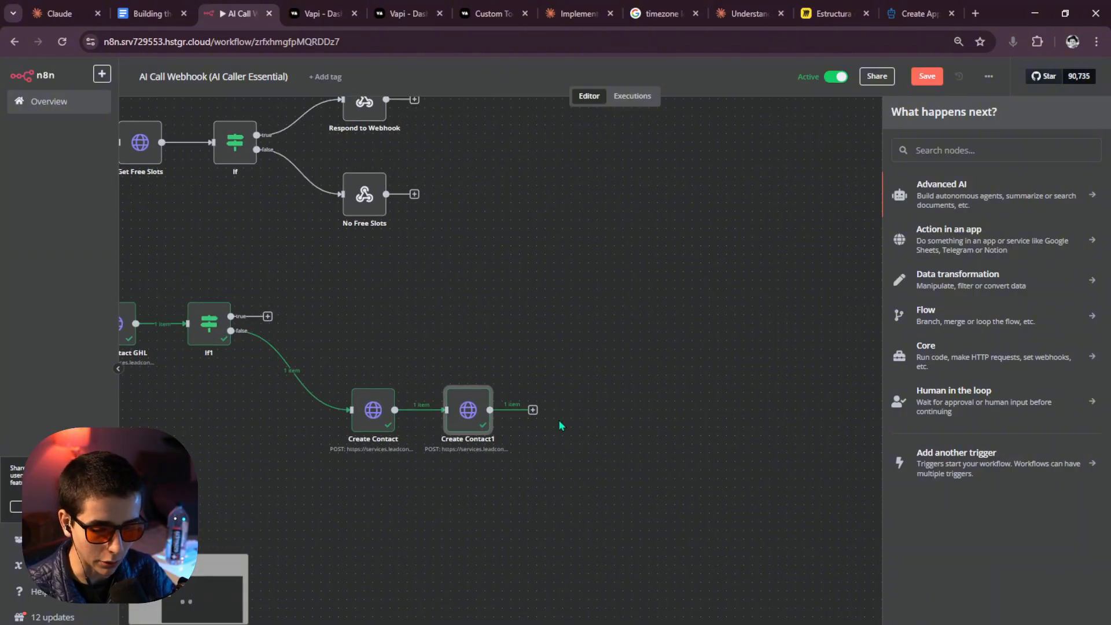
Rename the Create Contact1 node to Create Appointment.
double_click(473, 417)
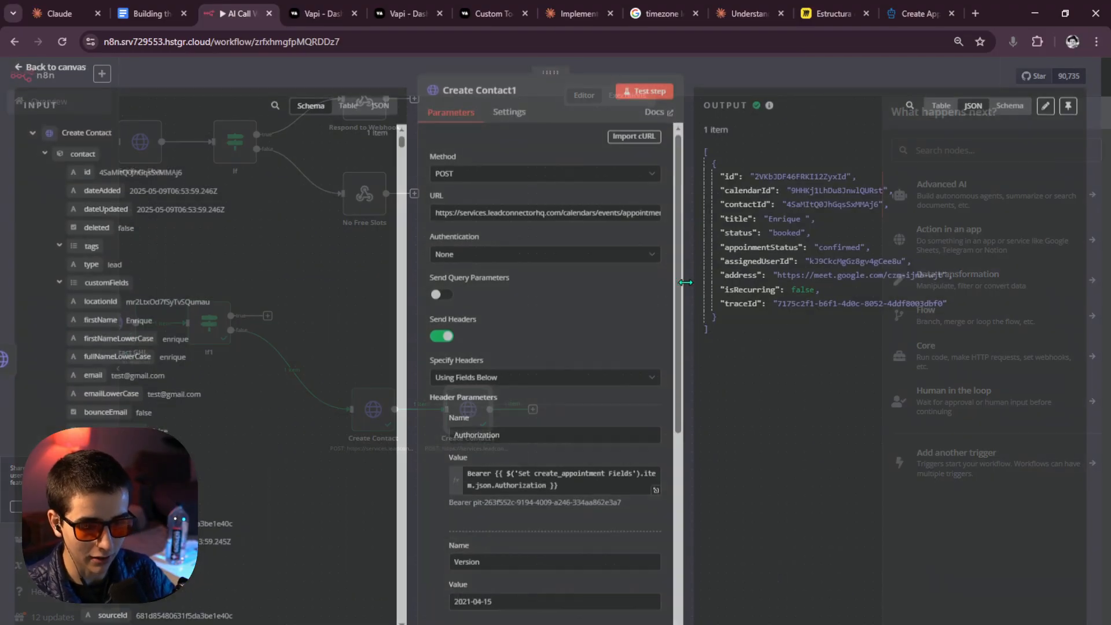
click(510, 97)
key(BackSpace)
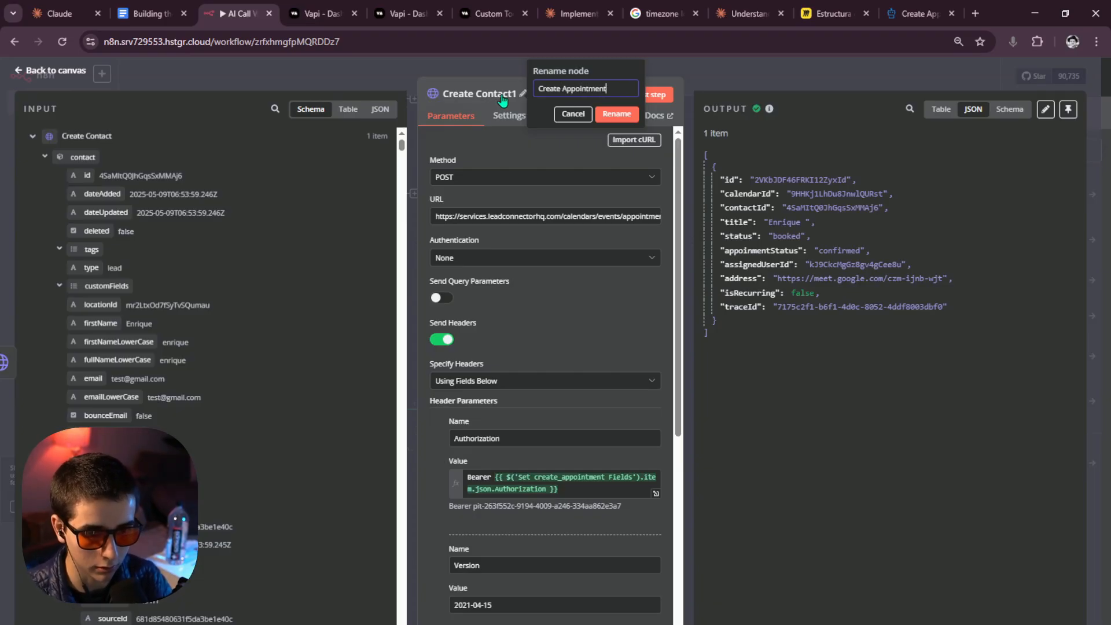
click(615, 114)
click(732, 64)
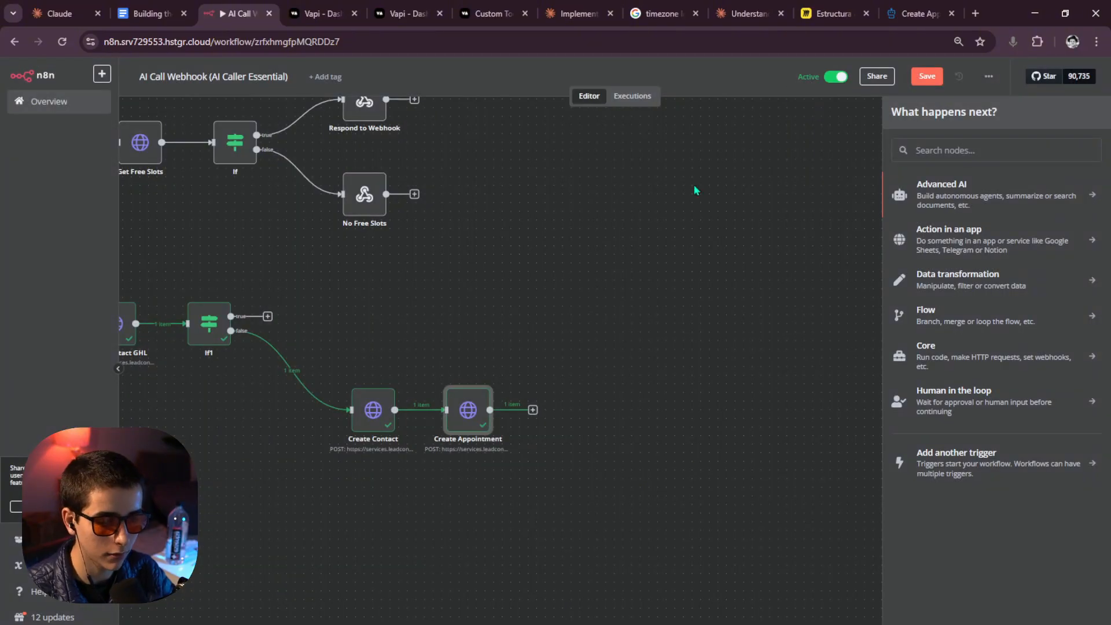
drag(581, 378, 635, 357)
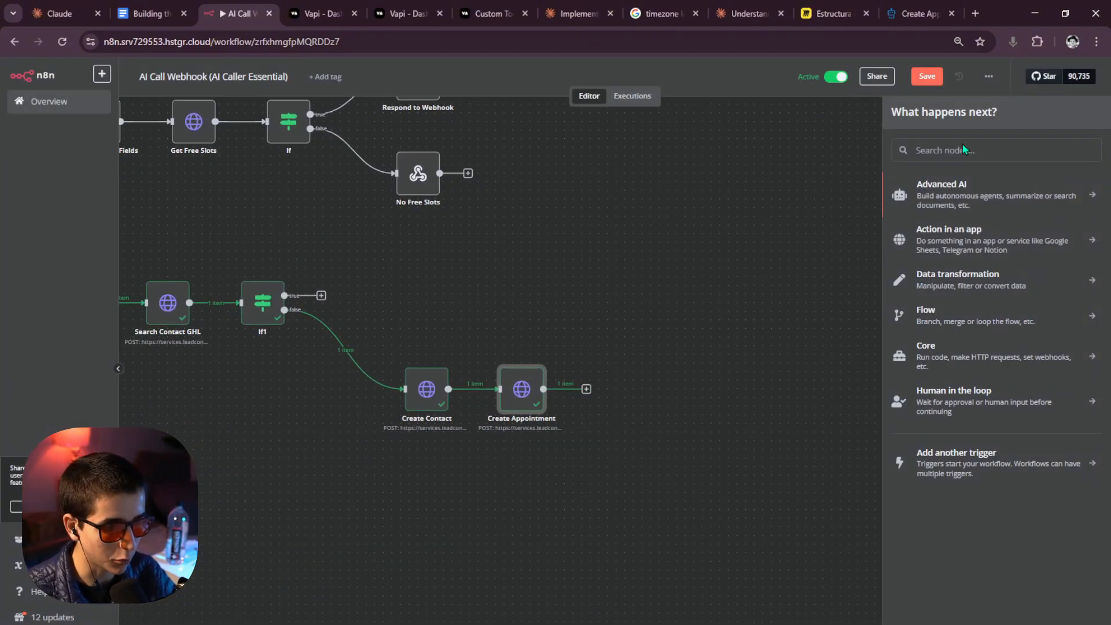
Add an If node checking {{ $json.status }} equals 'booked', and test it.
text(if)
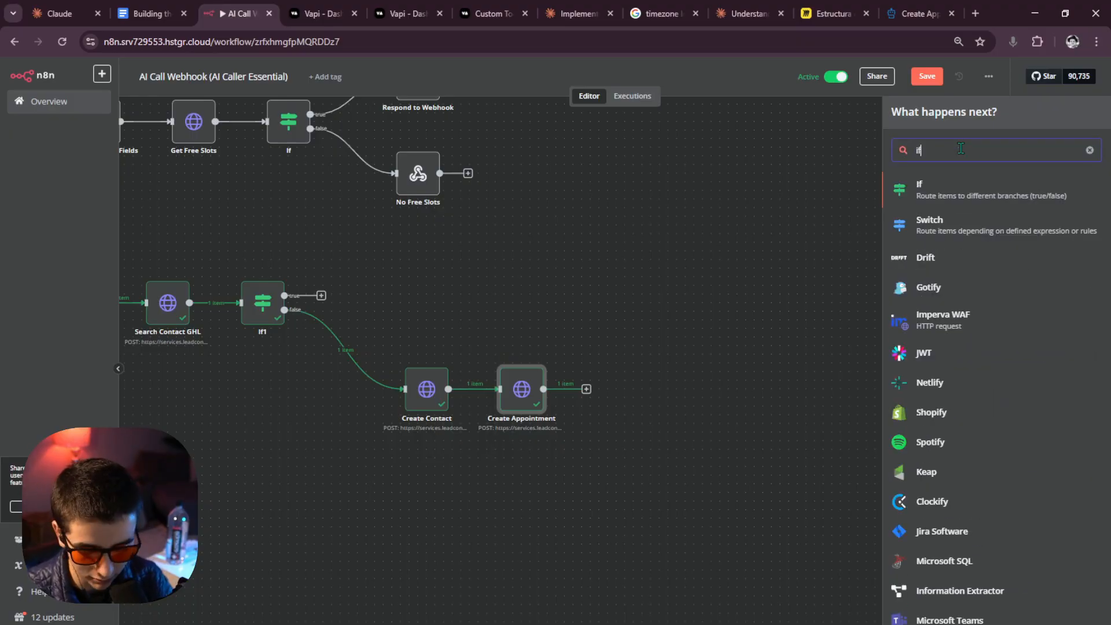
click(961, 188)
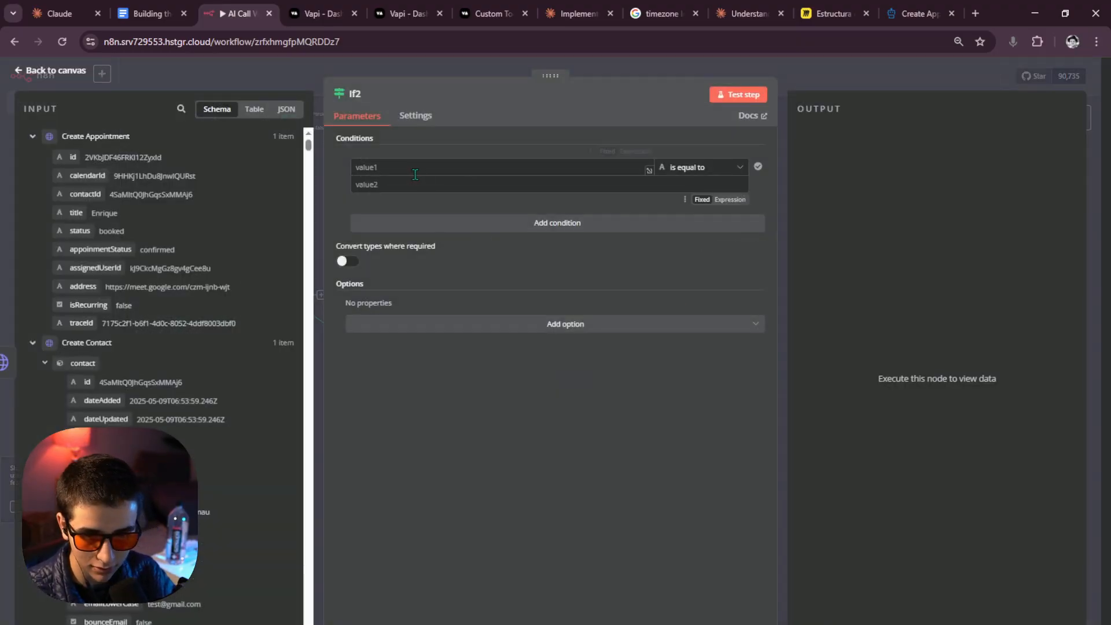
click(415, 174)
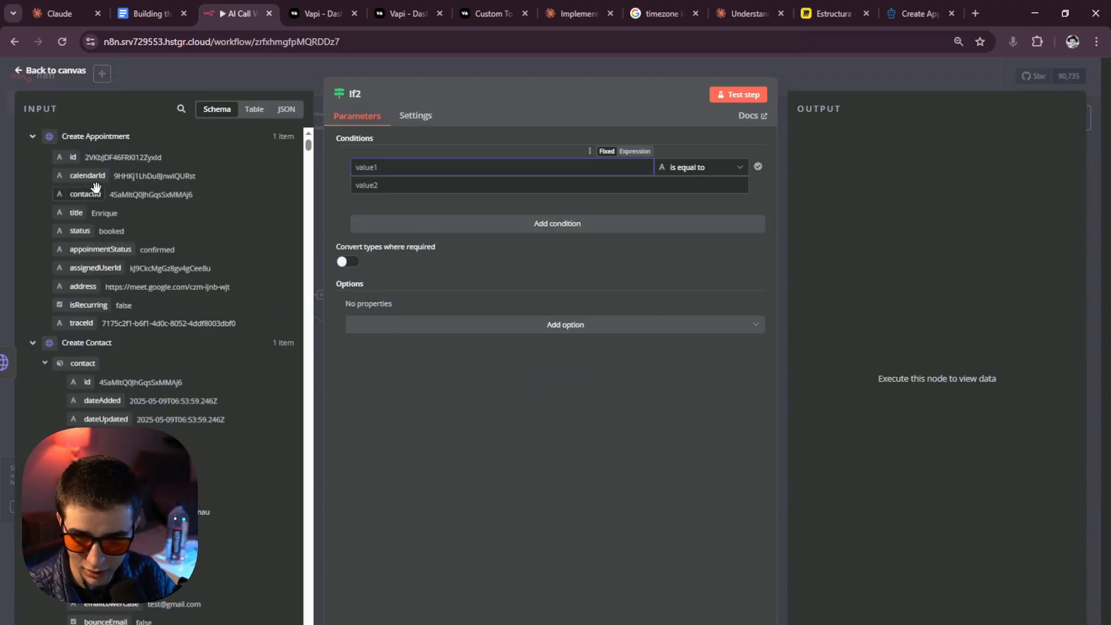
scroll(102, 195, down, 2)
scroll(102, 194, up, 2)
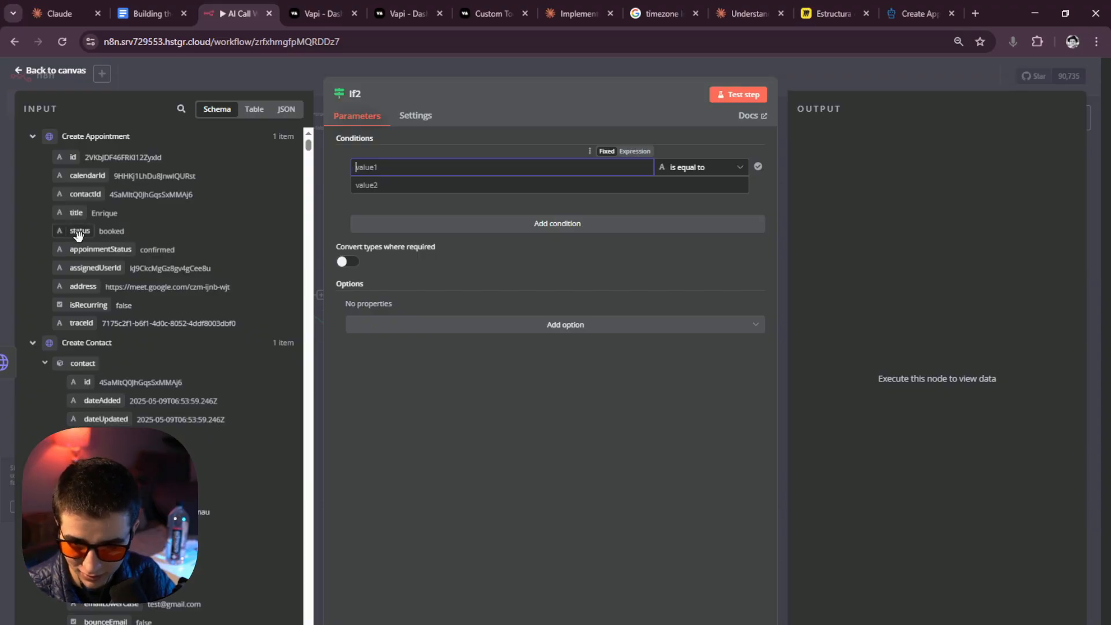
drag(80, 231, 455, 168)
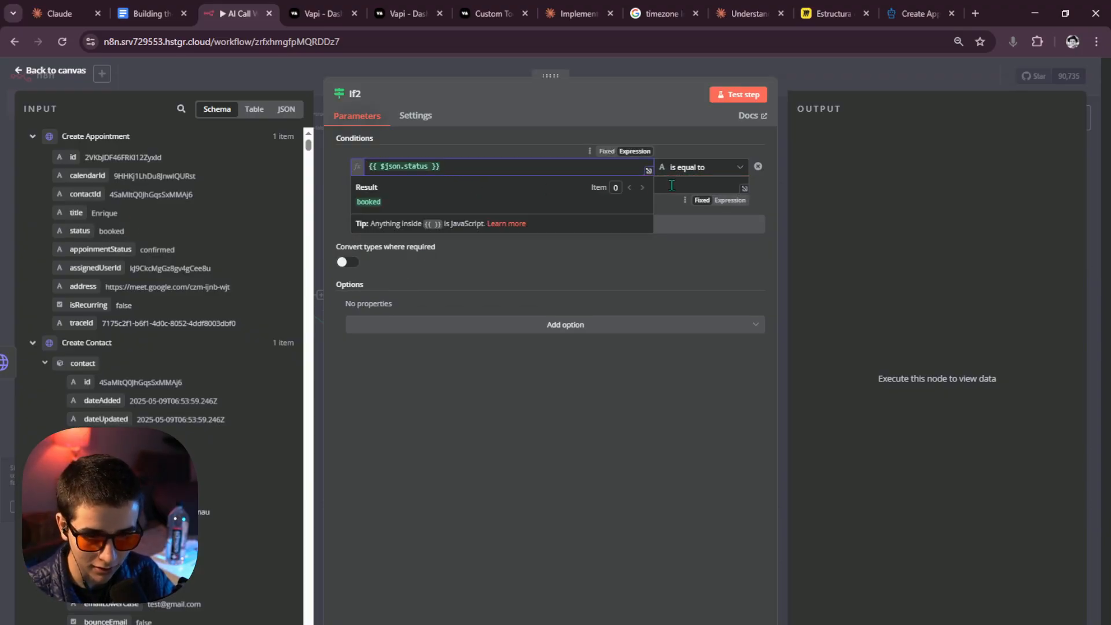
click(692, 179)
click(694, 171)
click(491, 191)
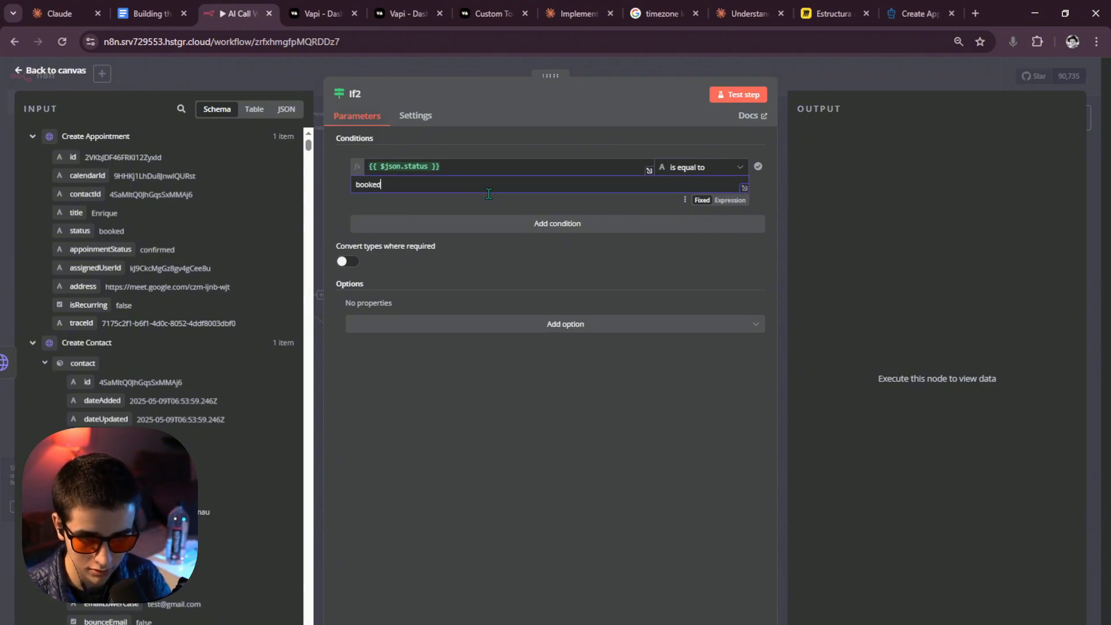
click(739, 95)
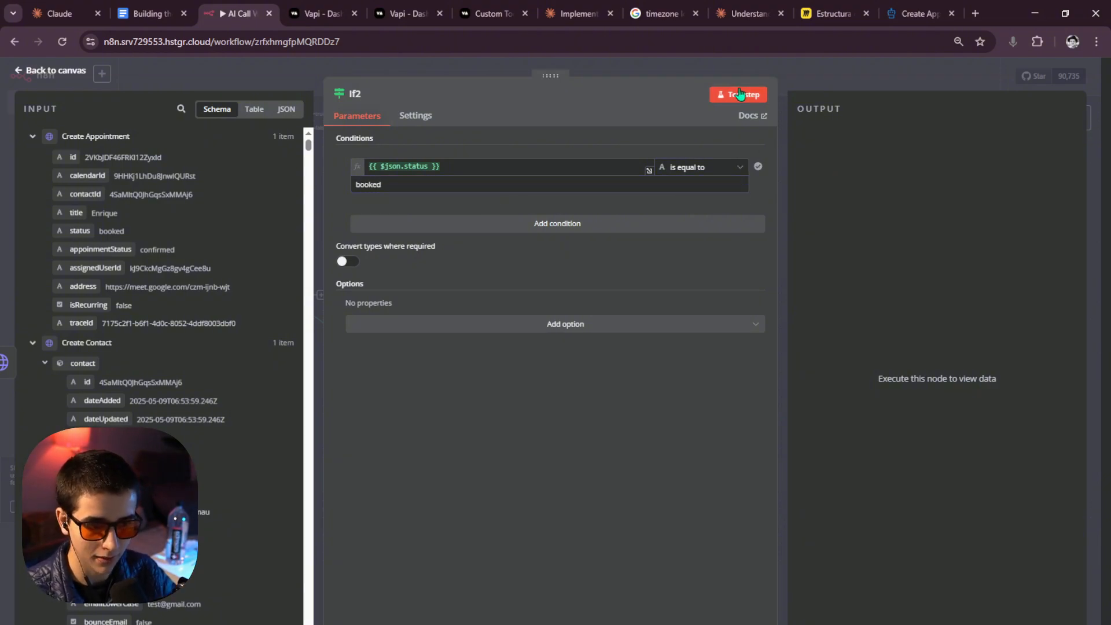
click(831, 80)
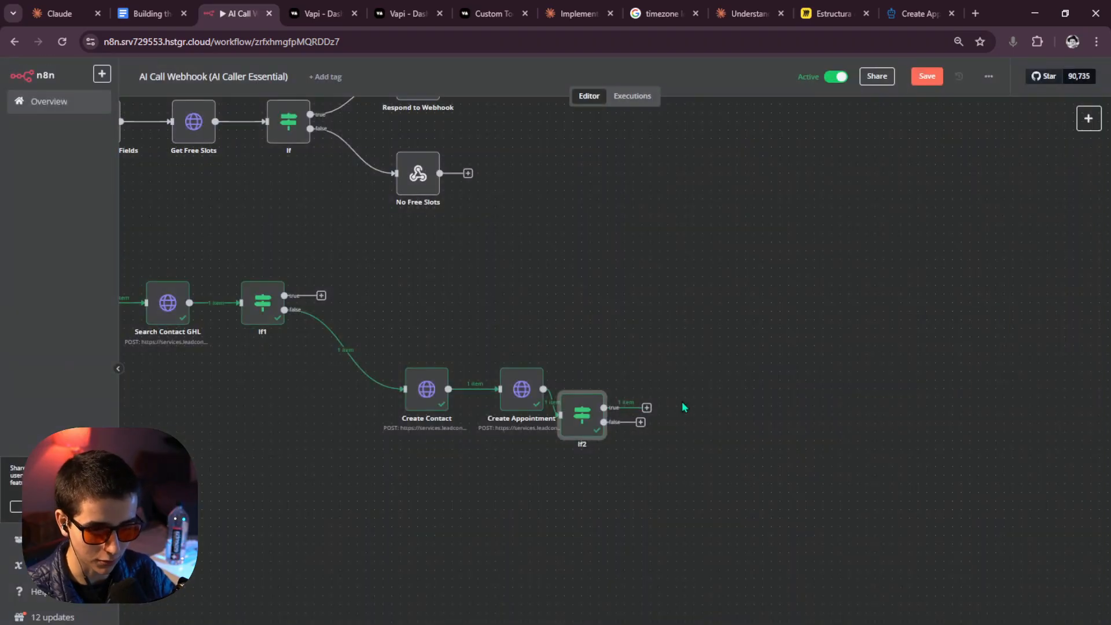
Line If2 up level with Create Appointment and pan over to the Respond to Webhook node.
drag(738, 377, 769, 350)
drag(605, 384, 641, 357)
drag(758, 354, 634, 368)
scroll(607, 371, up, 4)
click(584, 361)
scroll(662, 298, down, 4)
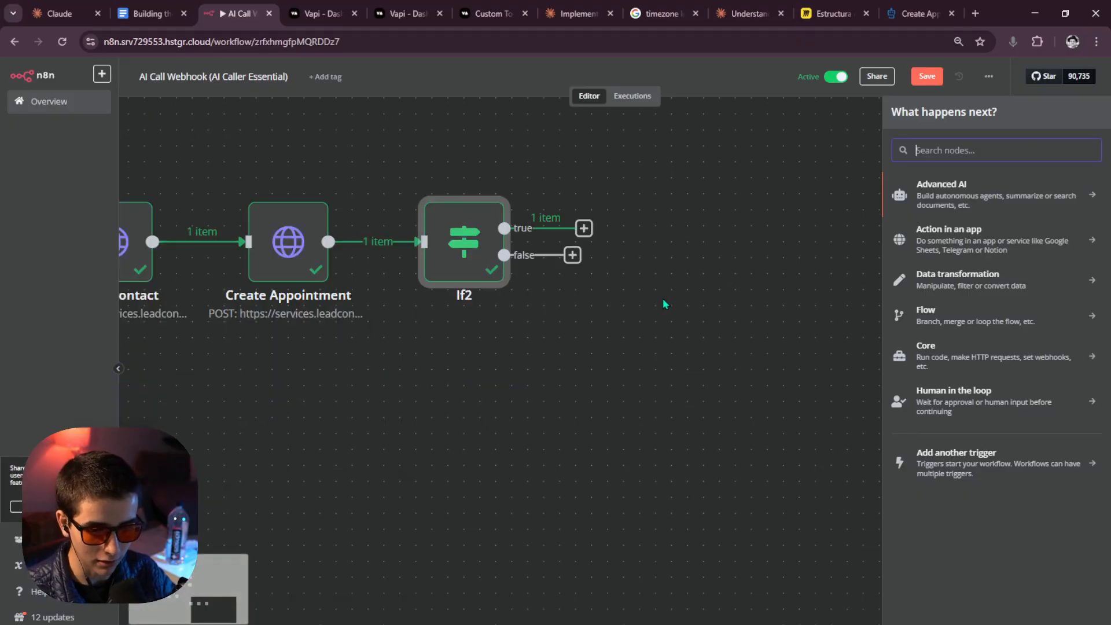
click(674, 285)
scroll(673, 284, down, 9)
drag(672, 255, 613, 564)
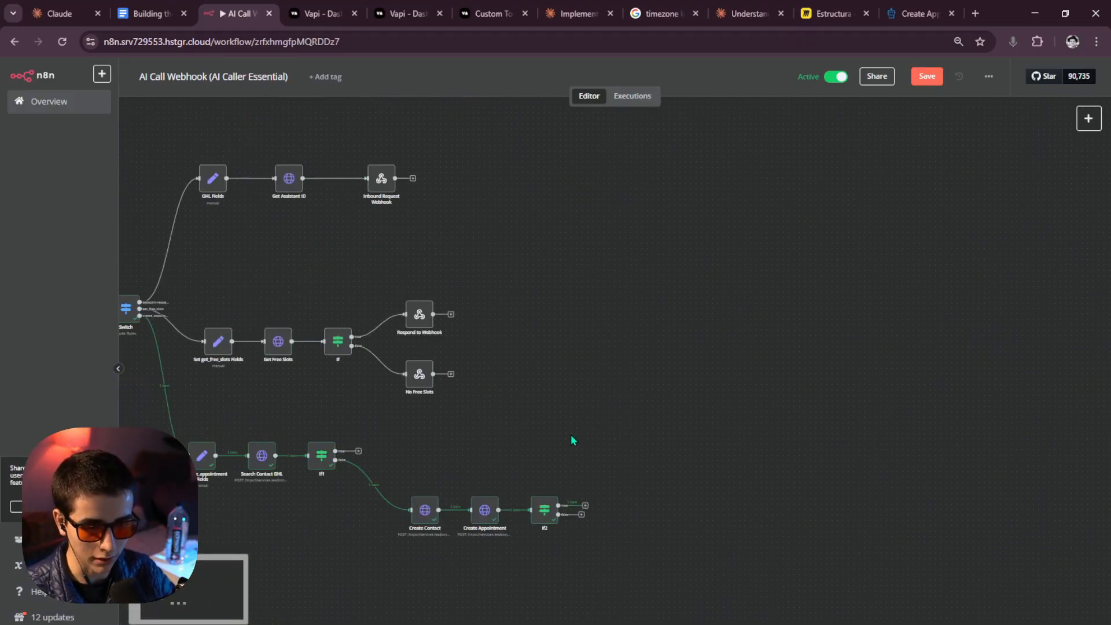
drag(475, 378, 531, 364)
scroll(522, 356, up, 3)
drag(500, 311, 320, 169)
Copy the existing Respond to Webhook node to the clipboard.
key(ctrl+c)
drag(674, 489, 537, 407)
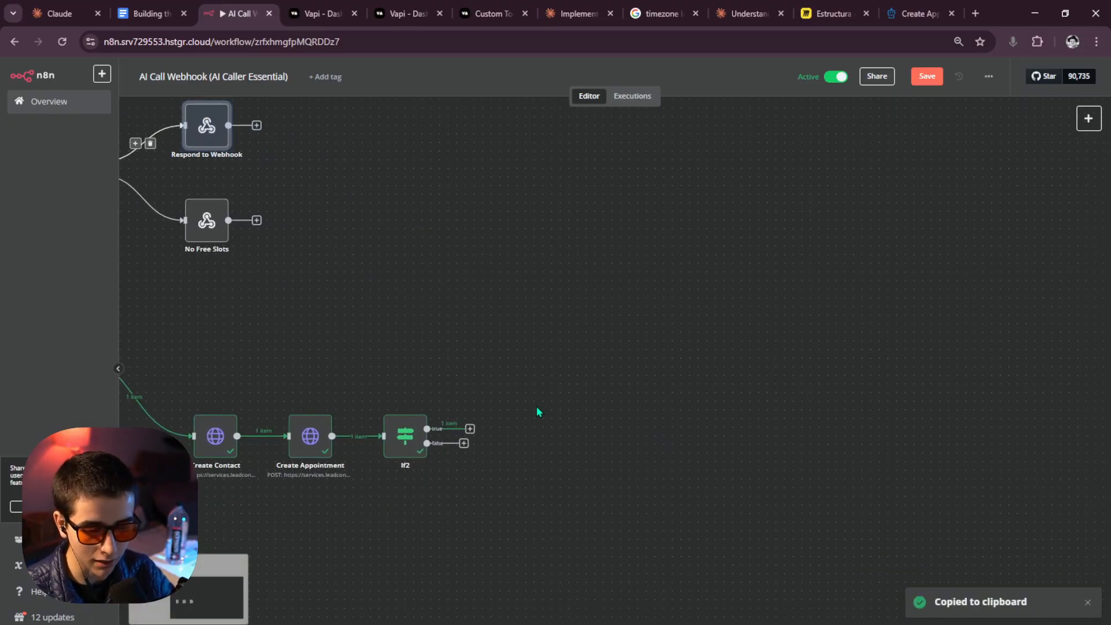
click(497, 366)
drag(498, 369, 660, 449)
Inspect the Respond to Webhook Response Body expression, then add a node on If2's true output.
double_click(365, 210)
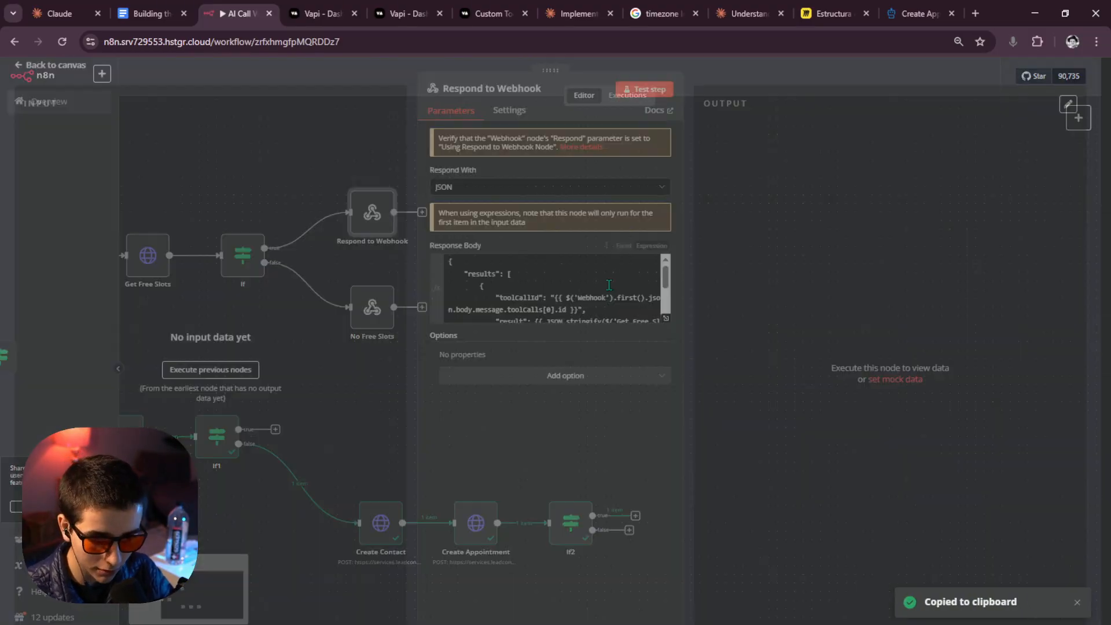
click(673, 325)
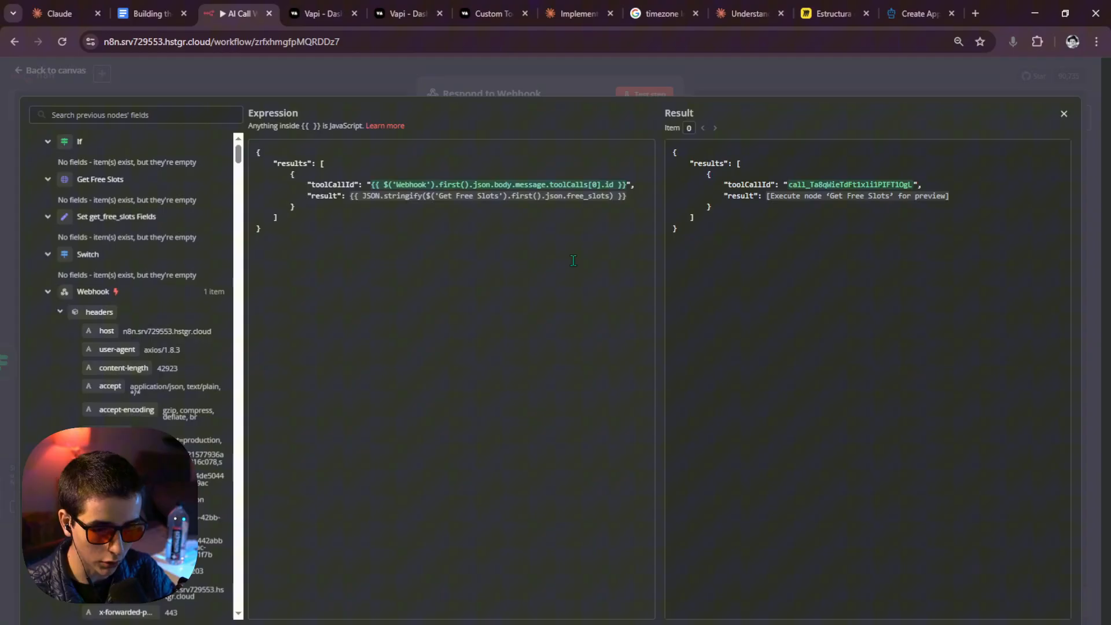
click(773, 73)
click(776, 68)
scroll(635, 331, down, 2)
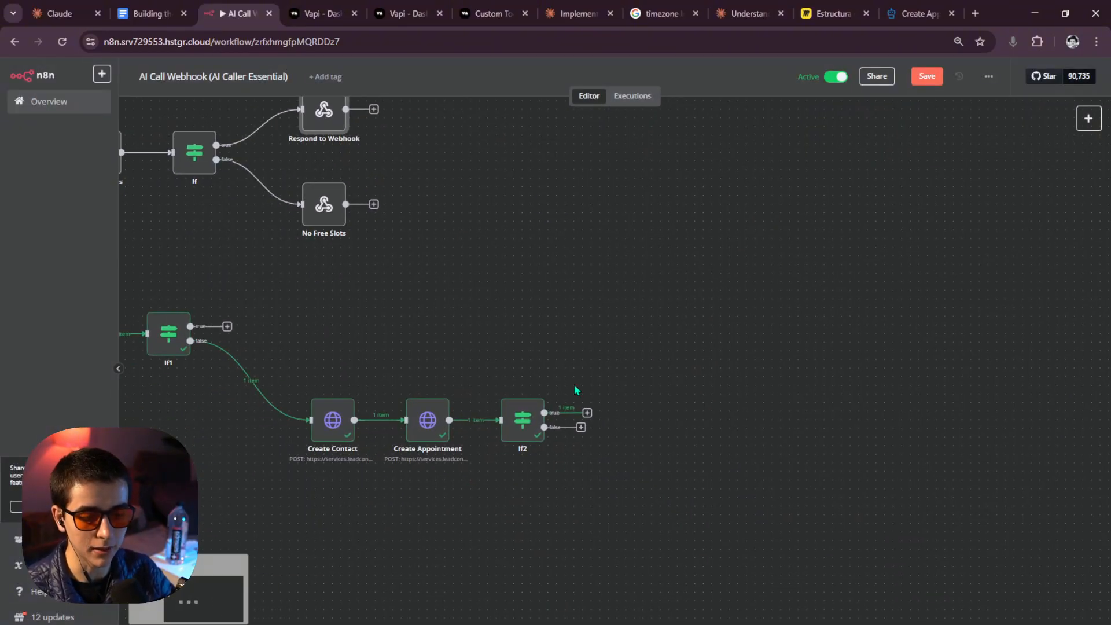
click(588, 412)
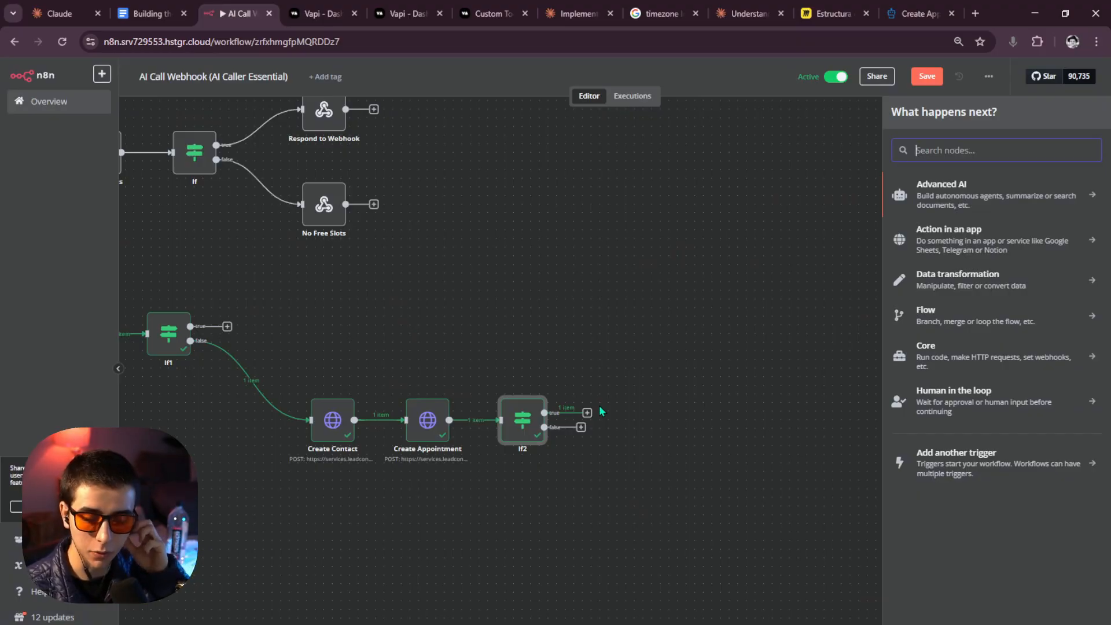
Open Vapi's Custom Tools docs and scroll to the Server Response Format section.
click(489, 14)
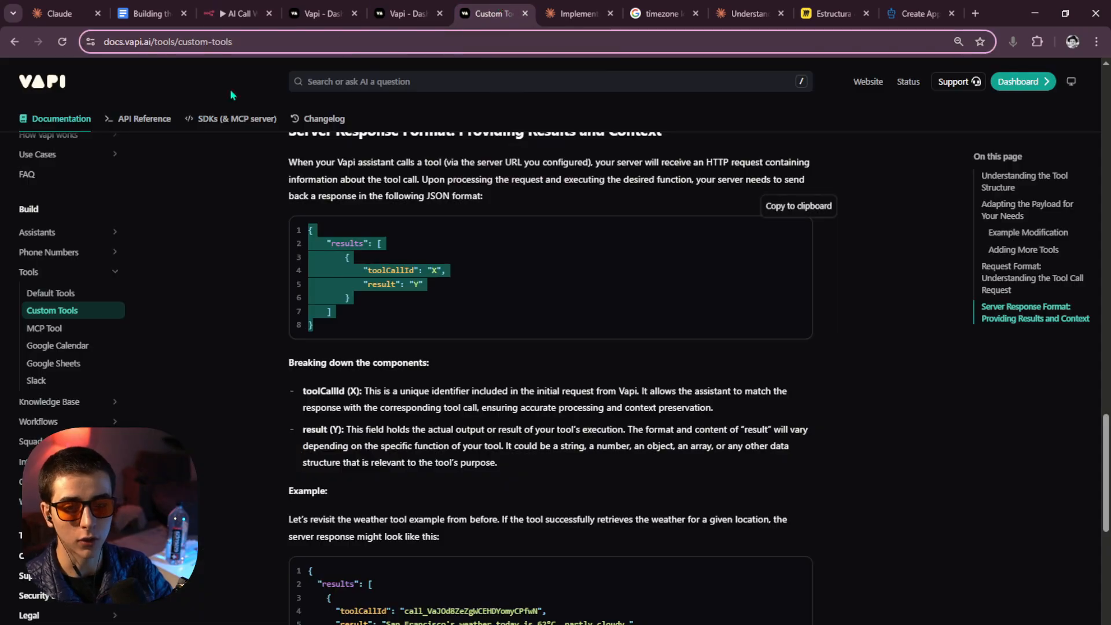
scroll(172, 203, up, 4)
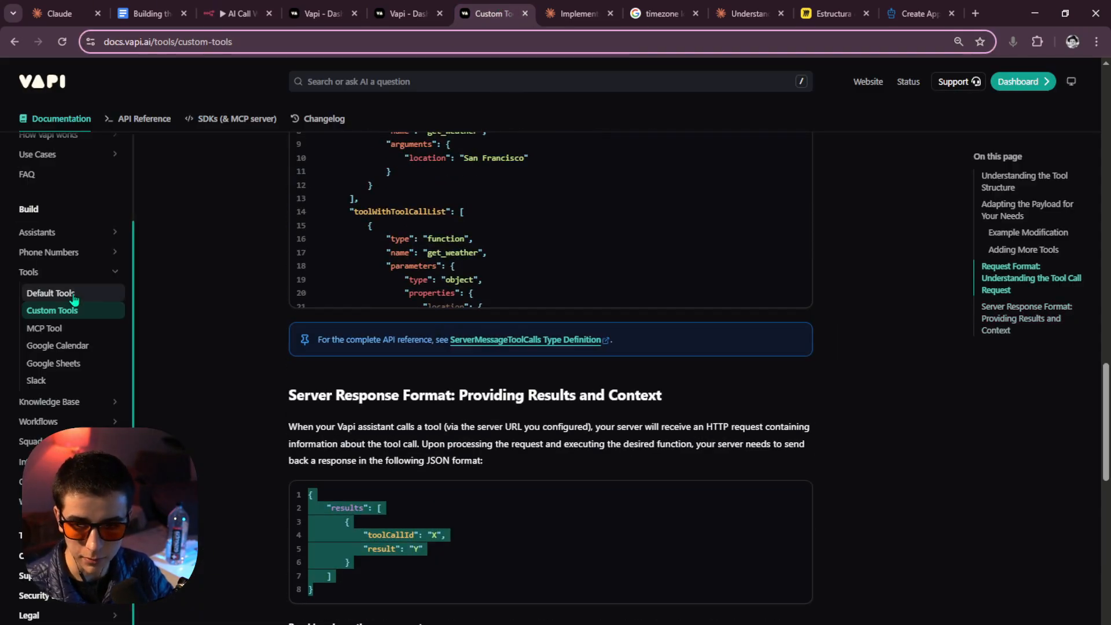
click(57, 330)
click(58, 312)
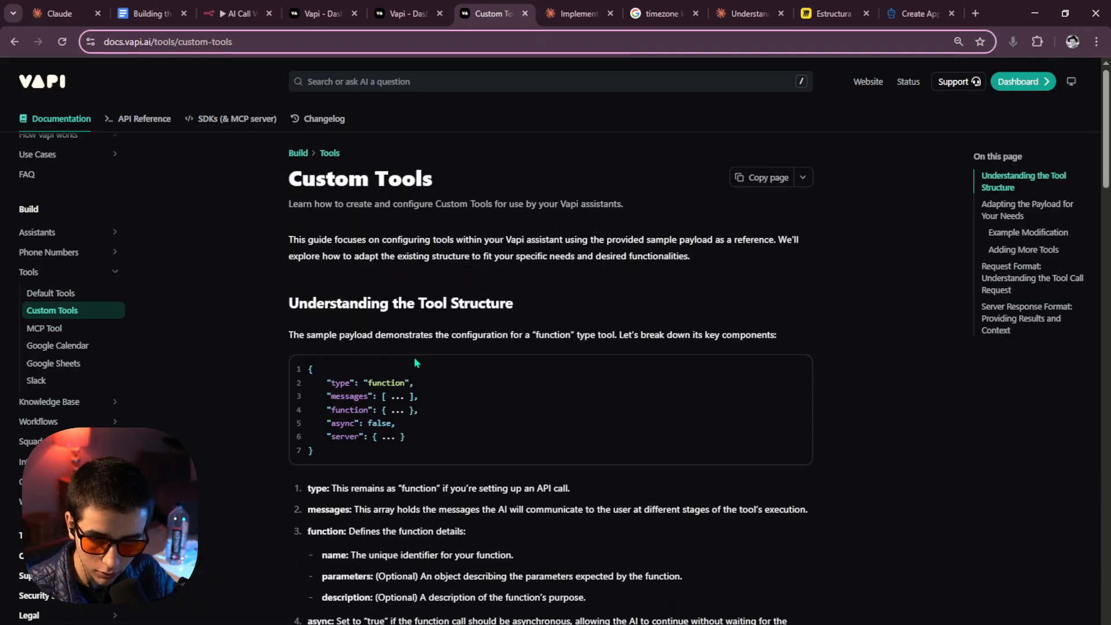
scroll(412, 359, down, 6)
scroll(408, 363, down, 15)
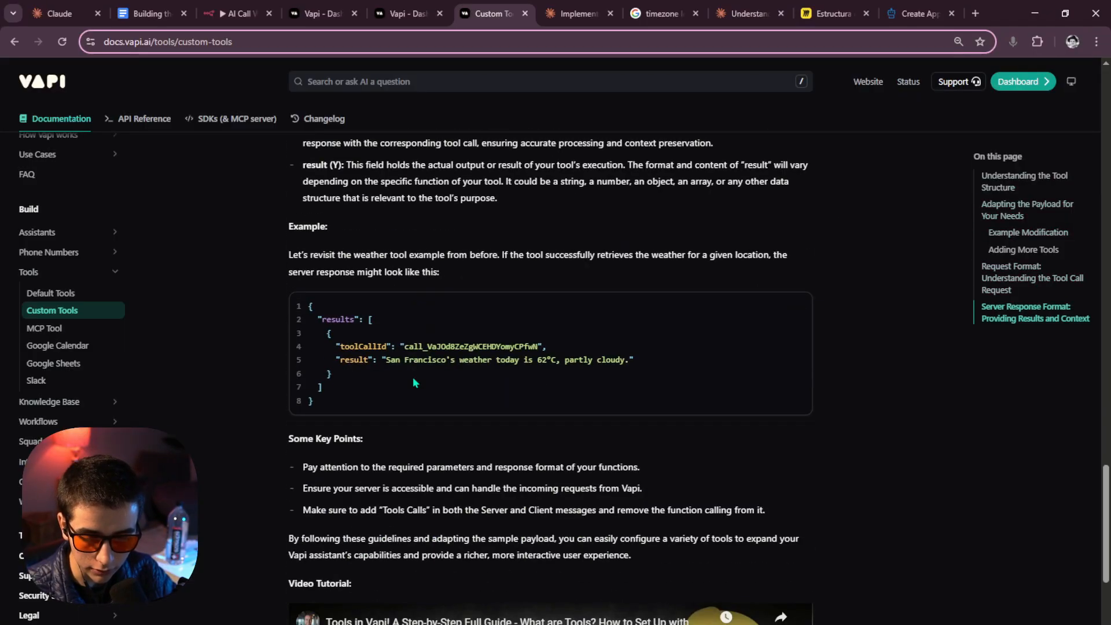
scroll(384, 382, up, 10)
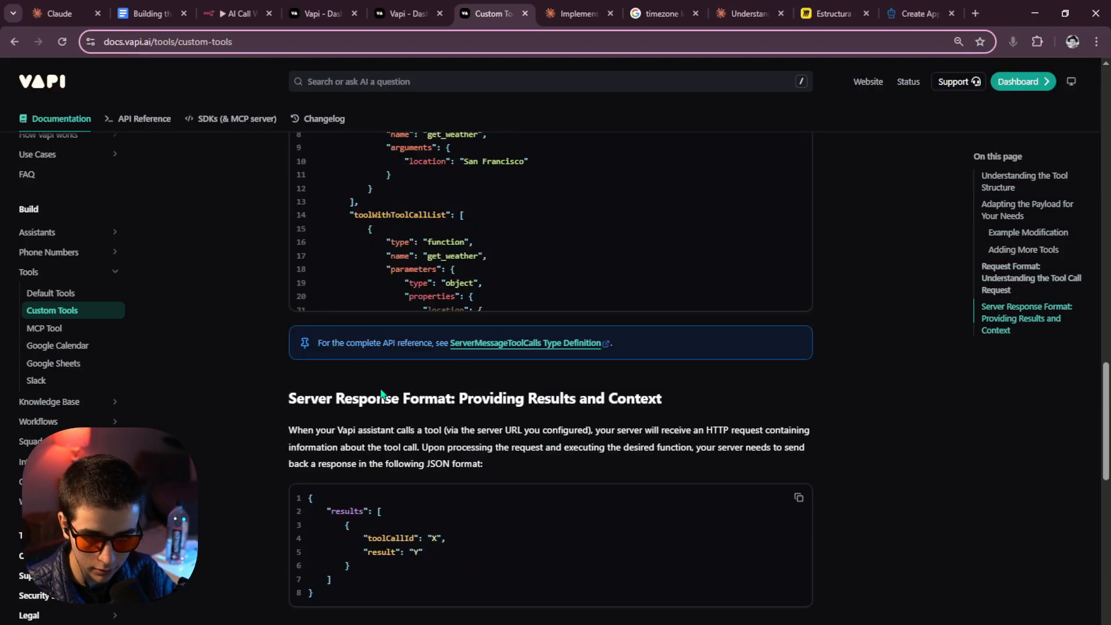
scroll(382, 389, down, 10)
Select the results JSON example with toolCallId and result, then return to n8n.
drag(288, 347, 648, 349)
click(650, 349)
drag(439, 348, 645, 367)
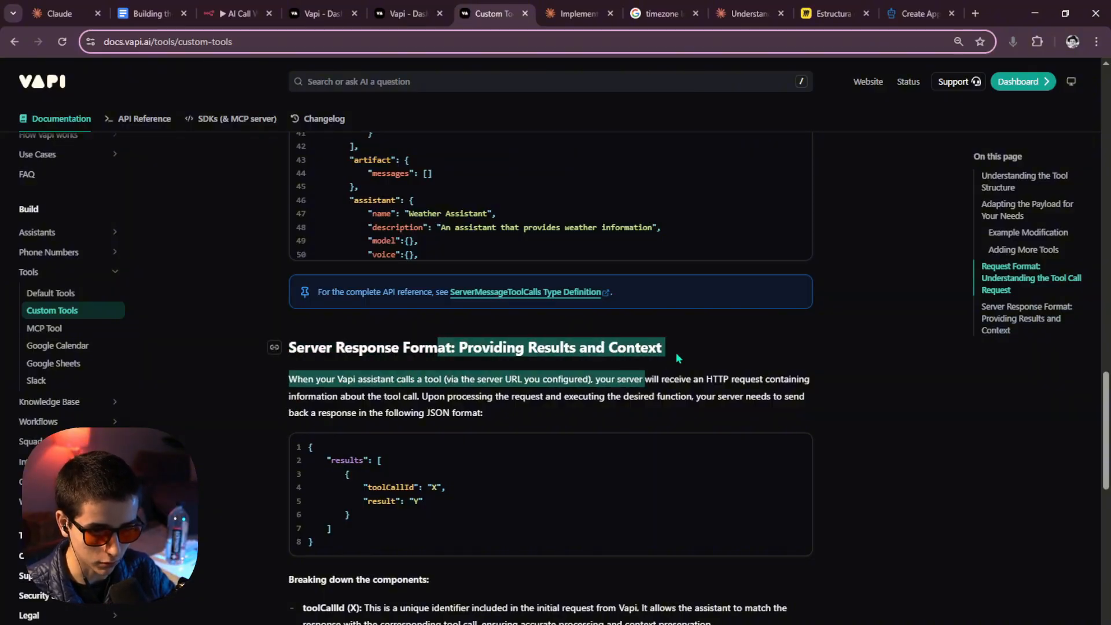
click(676, 355)
drag(344, 542, 308, 453)
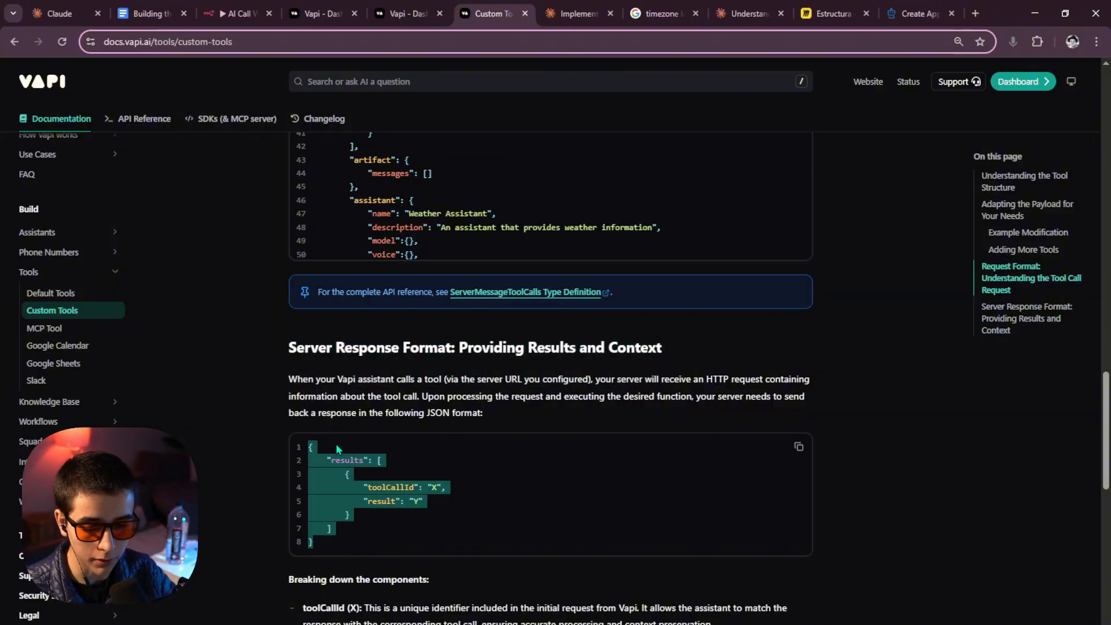
click(237, 13)
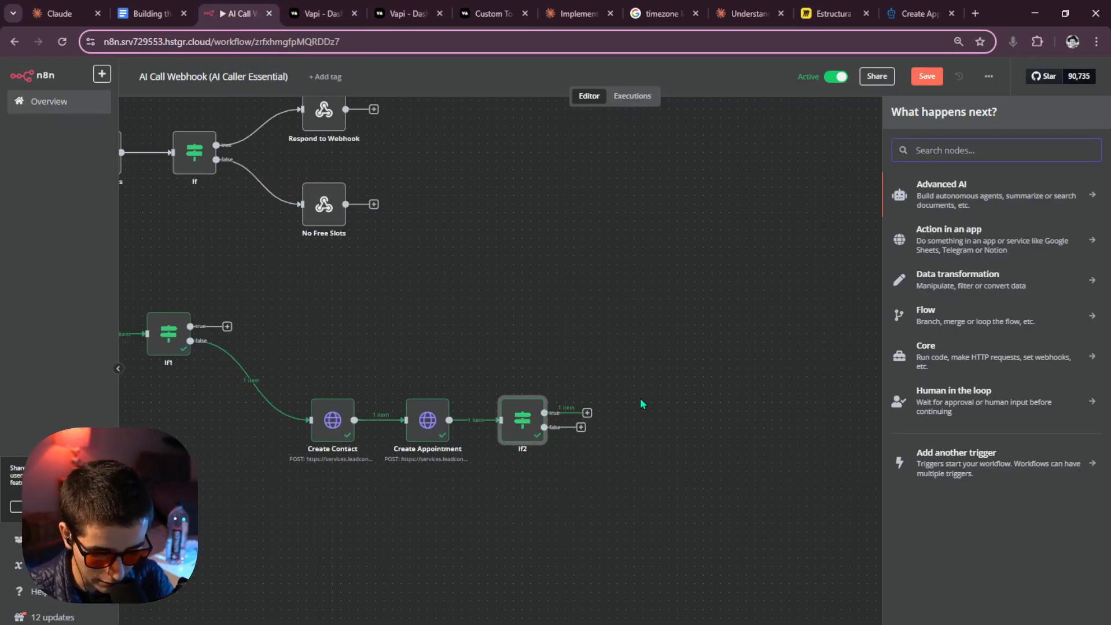
Add a Respond to Webhook node responding with the pasted results JSON, clearing the X toolCallId.
text(respo)
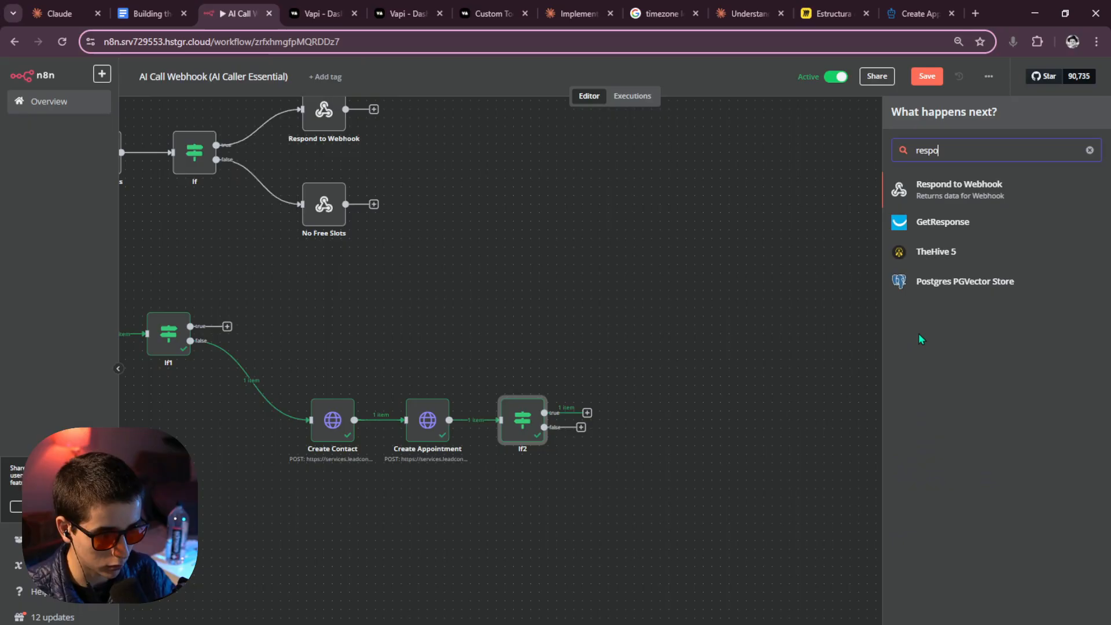
click(975, 191)
click(541, 260)
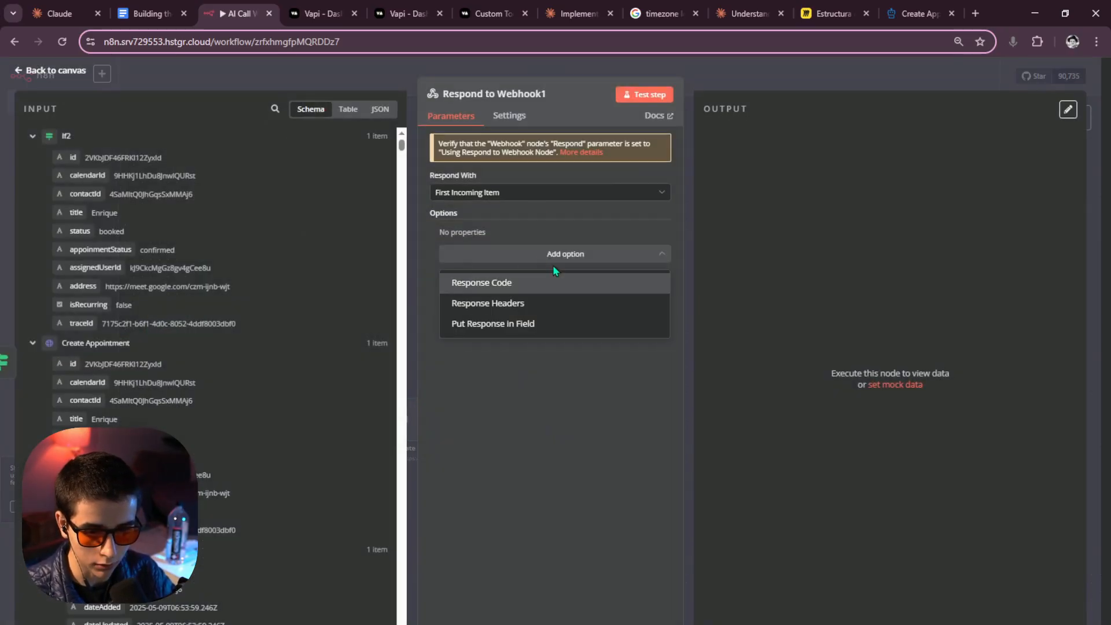
click(530, 193)
click(509, 280)
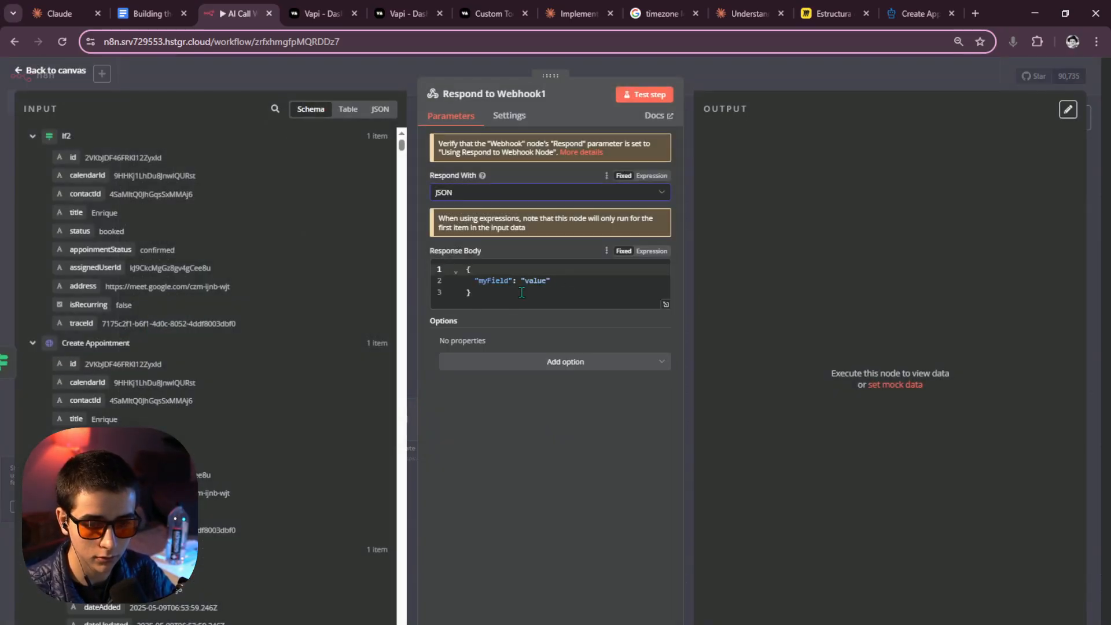
click(578, 307)
key(ctrl+a)
text({     "results": [         {             "toolCallId": "X",             "result": "Y"         }     ] })
double_click(580, 304)
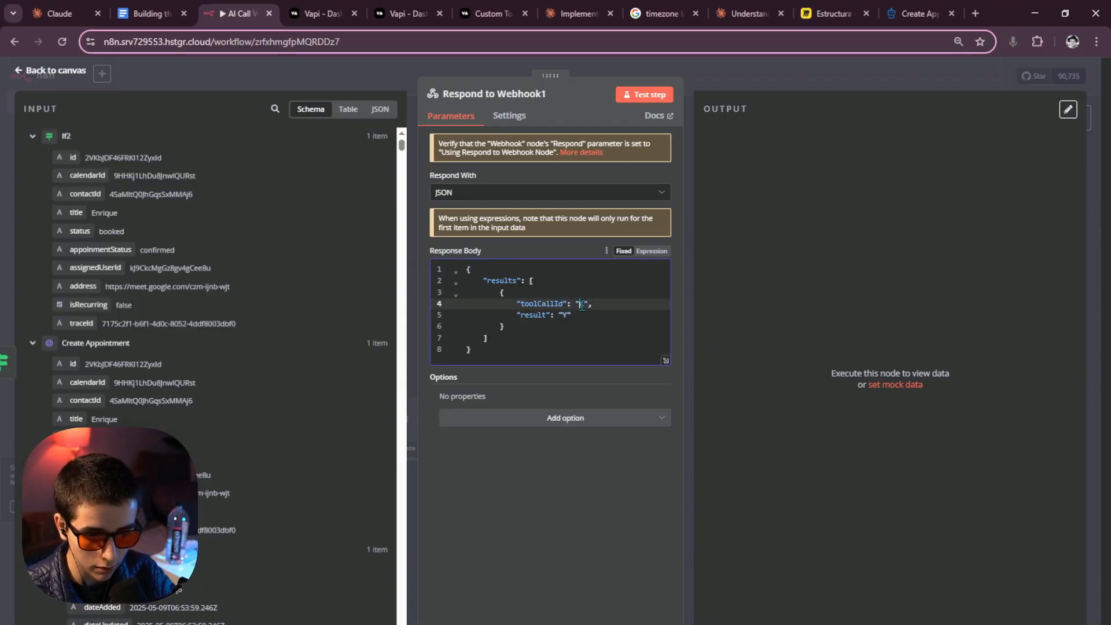
key(BackSpace)
Drag the incoming toolCalls[0] id field into the Response Body.
scroll(150, 283, down, 15)
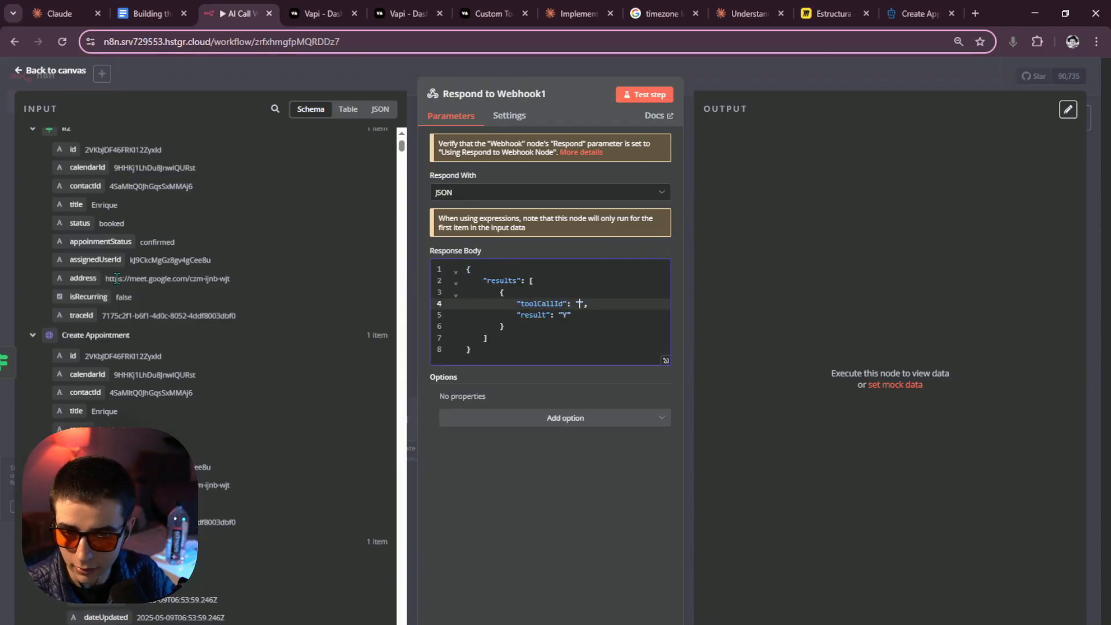
scroll(127, 312, down, 17)
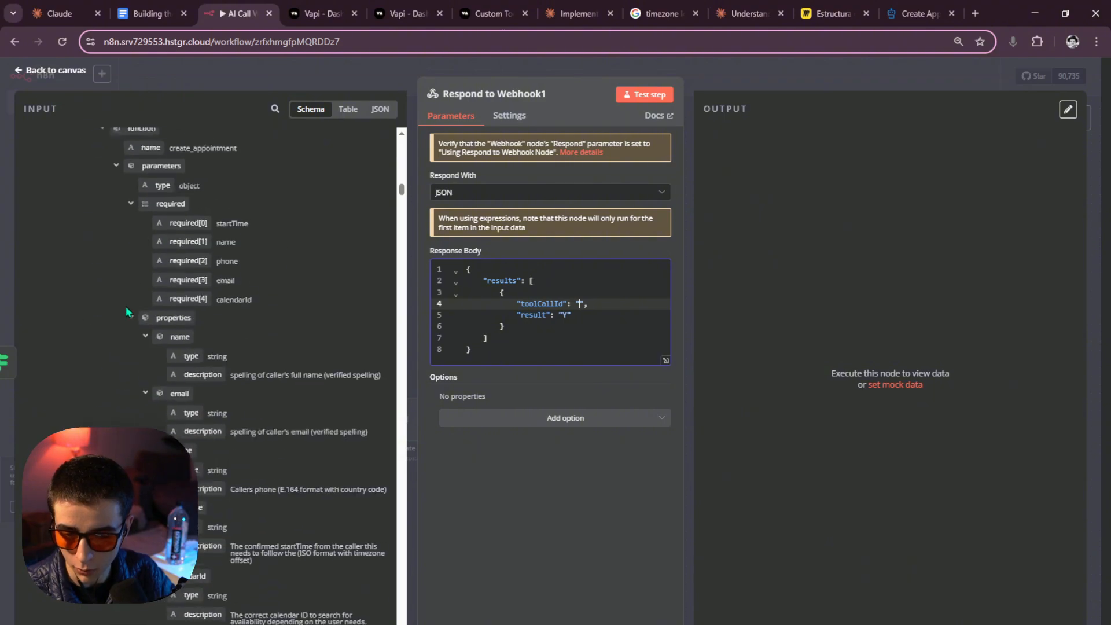
scroll(145, 305, up, 14)
scroll(195, 306, up, 10)
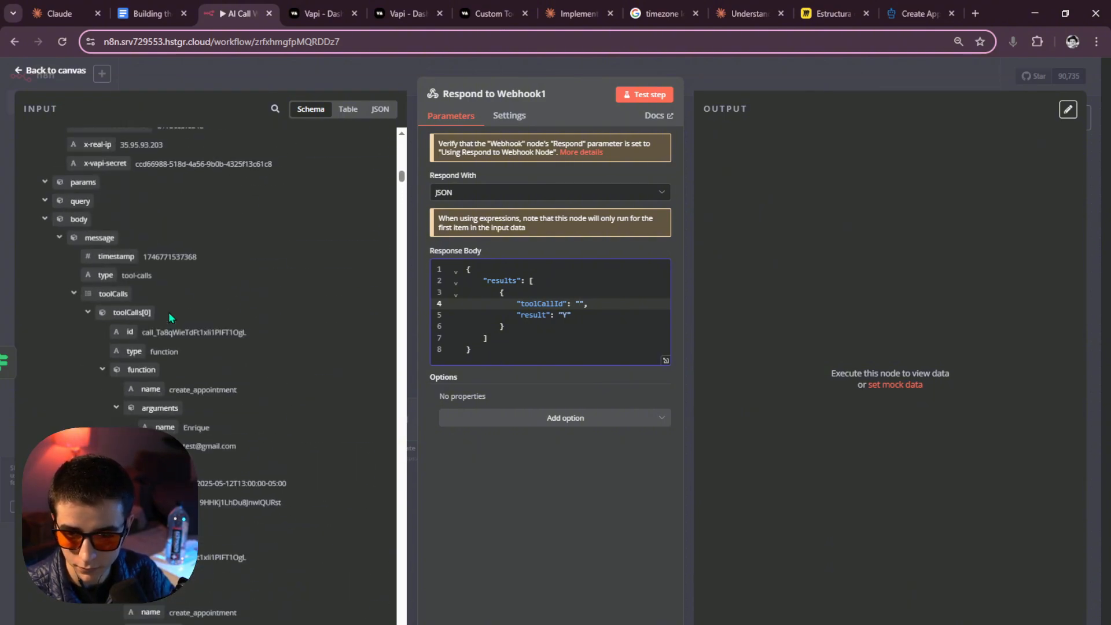
click(39, 354)
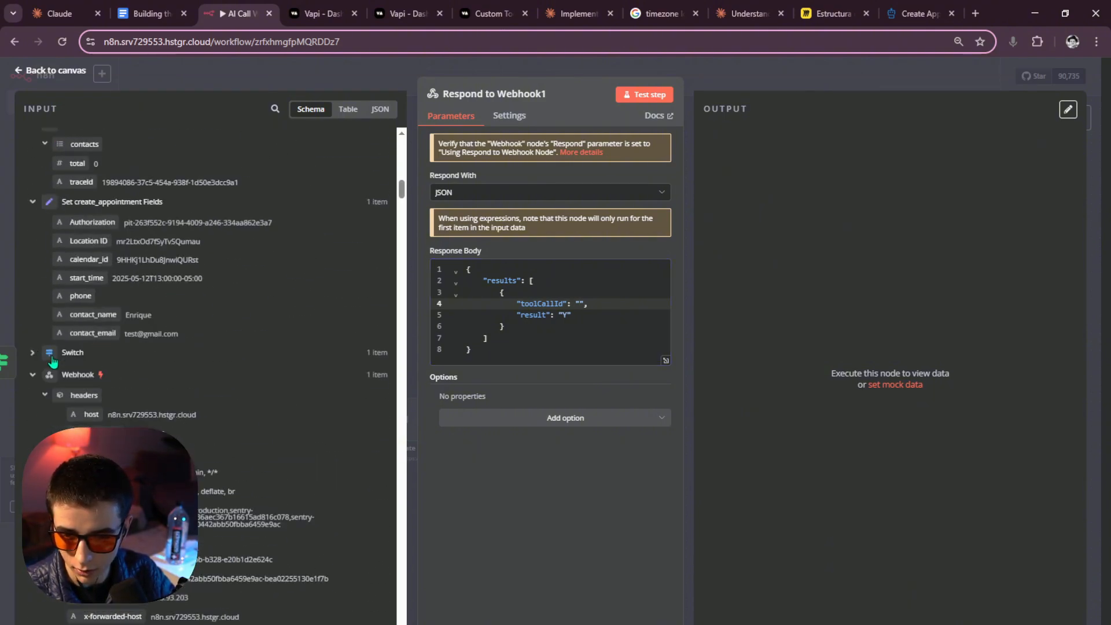
scroll(104, 406, down, 5)
scroll(110, 405, down, 4)
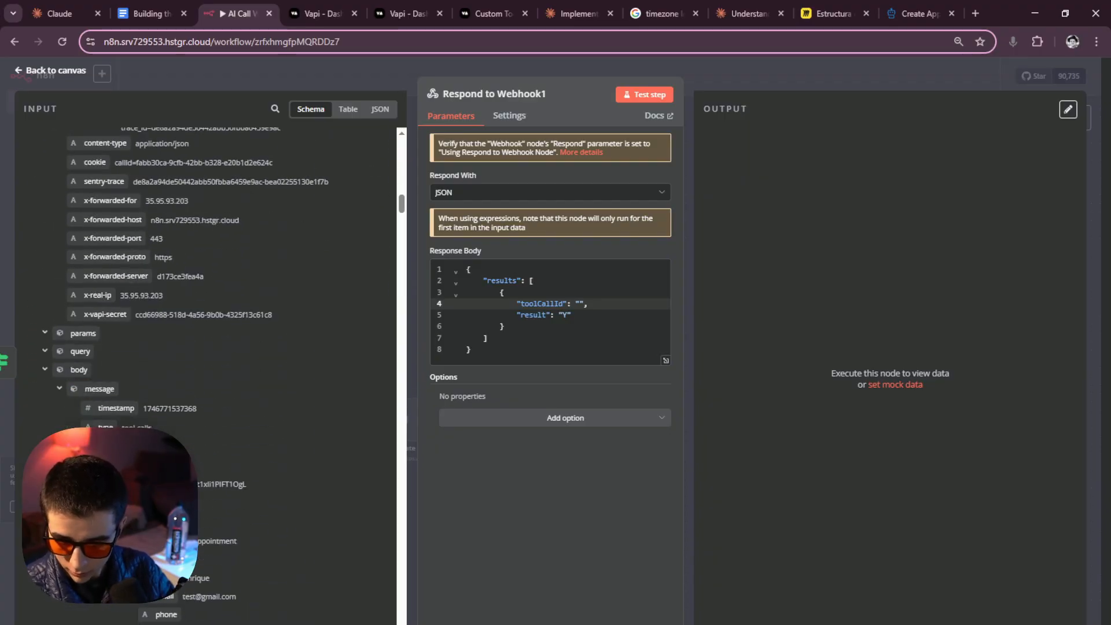
scroll(130, 406, down, 1)
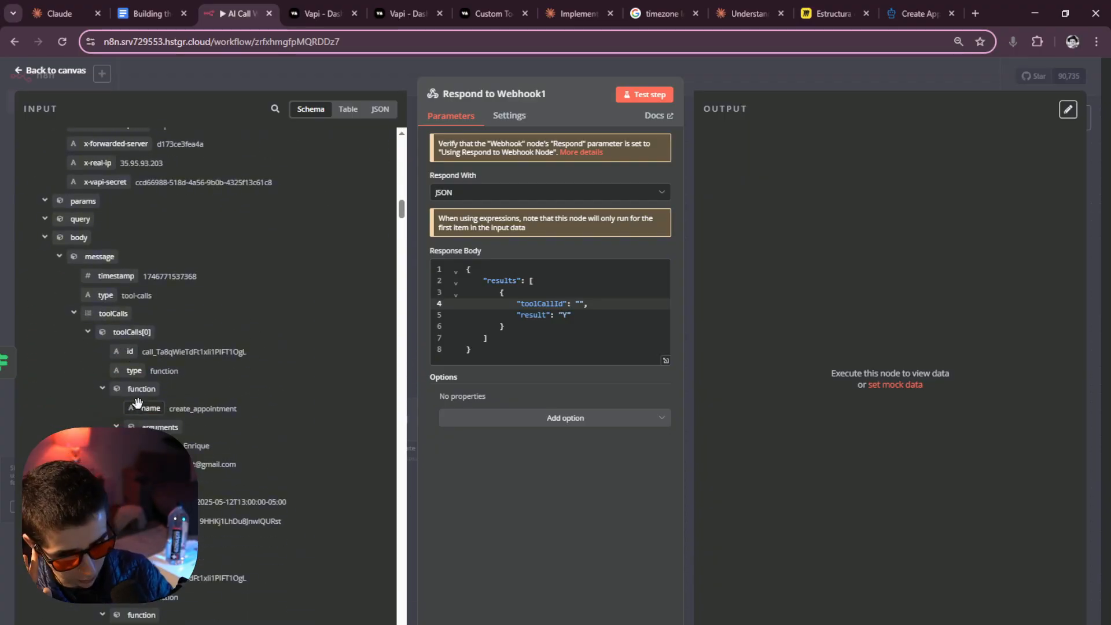
drag(119, 353, 582, 314)
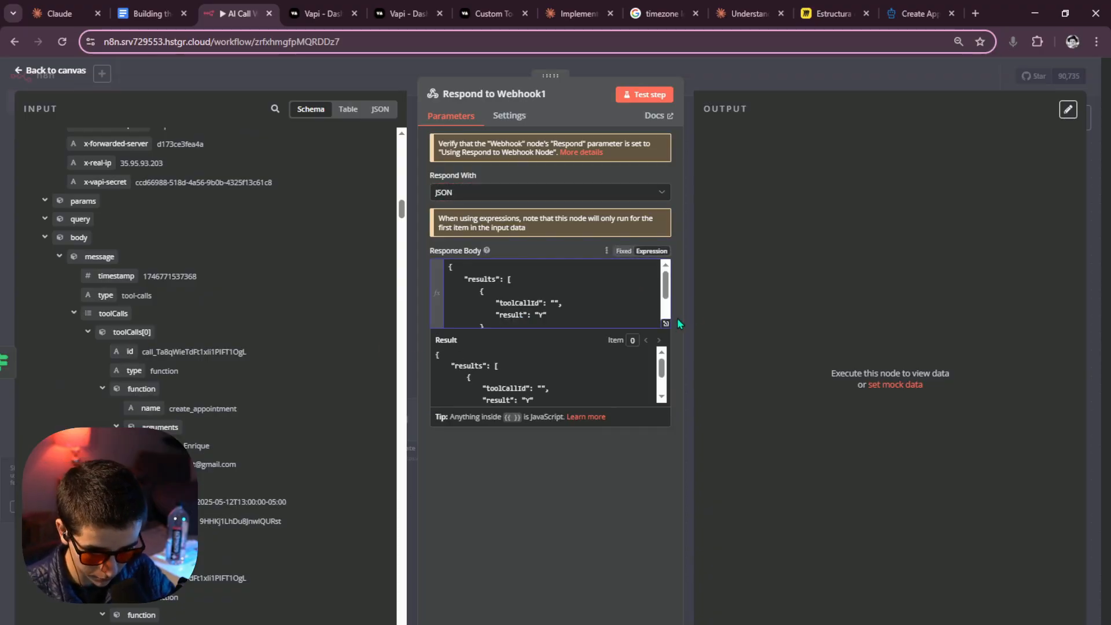
Move the toolCalls[0].id expression inside the toolCallId quotes and delete the leftover copy.
click(666, 329)
drag(508, 230, 264, 229)
key(ctrl+c)
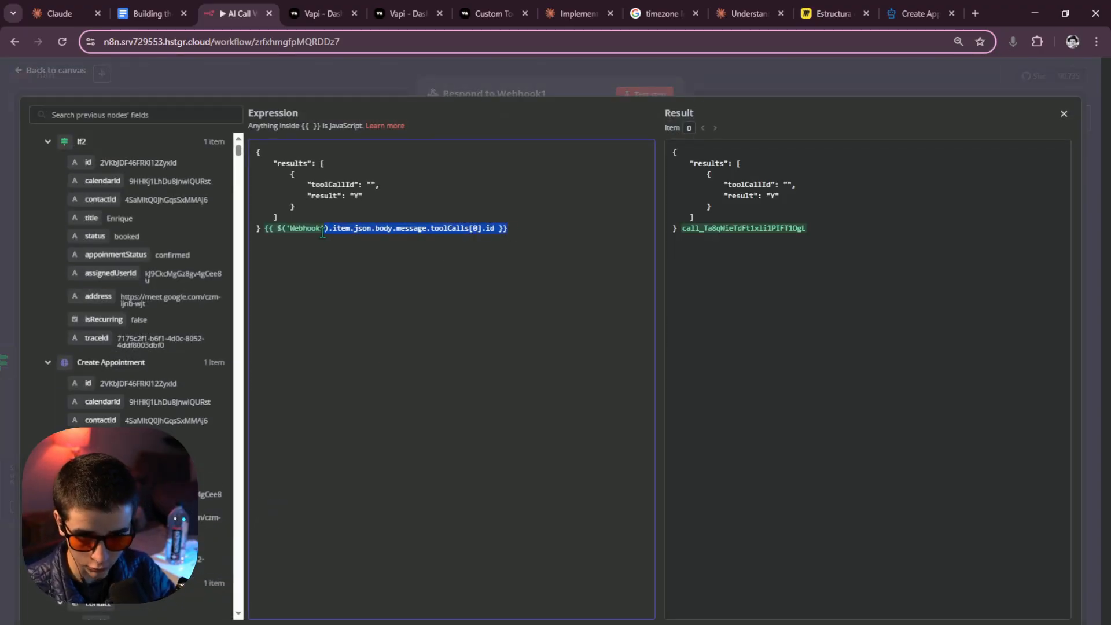
click(371, 186)
key(ctrl+v)
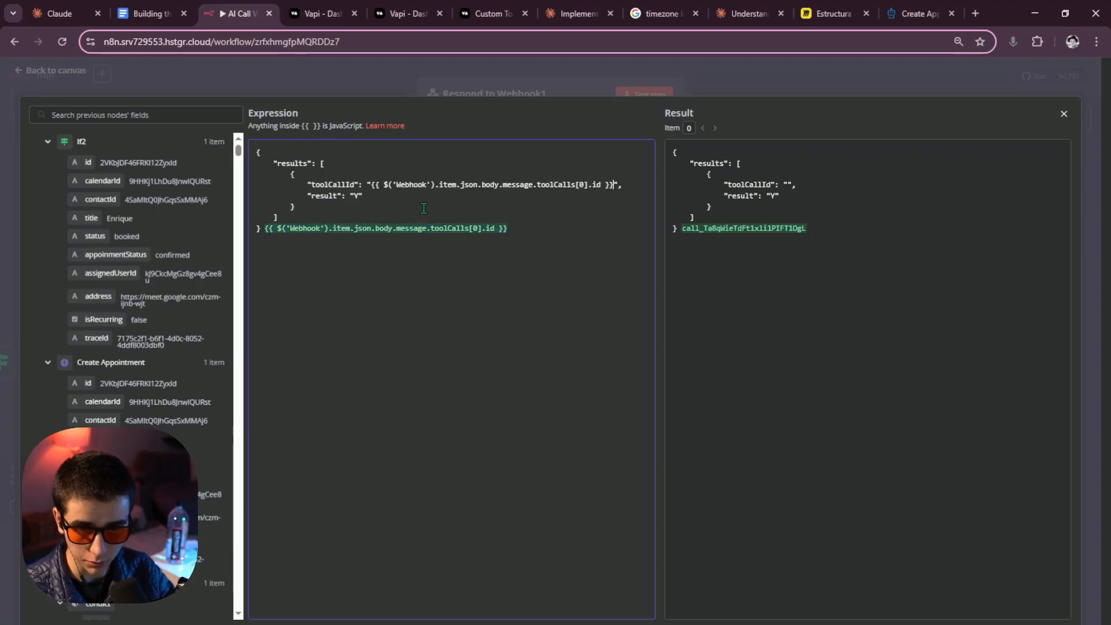
drag(509, 229, 265, 234)
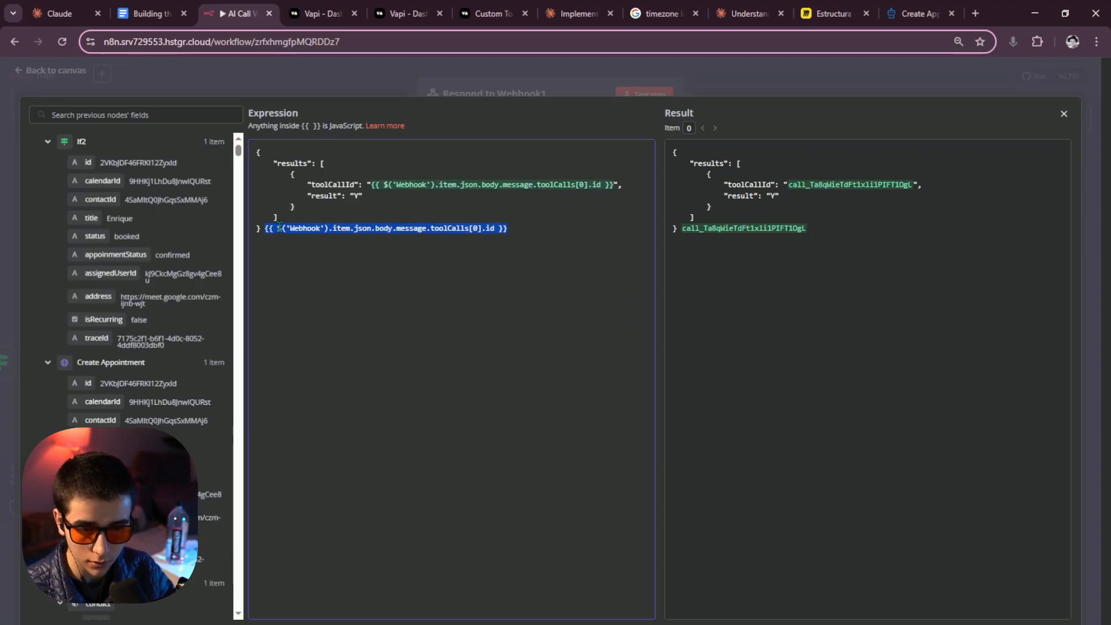
key(BackSpace)
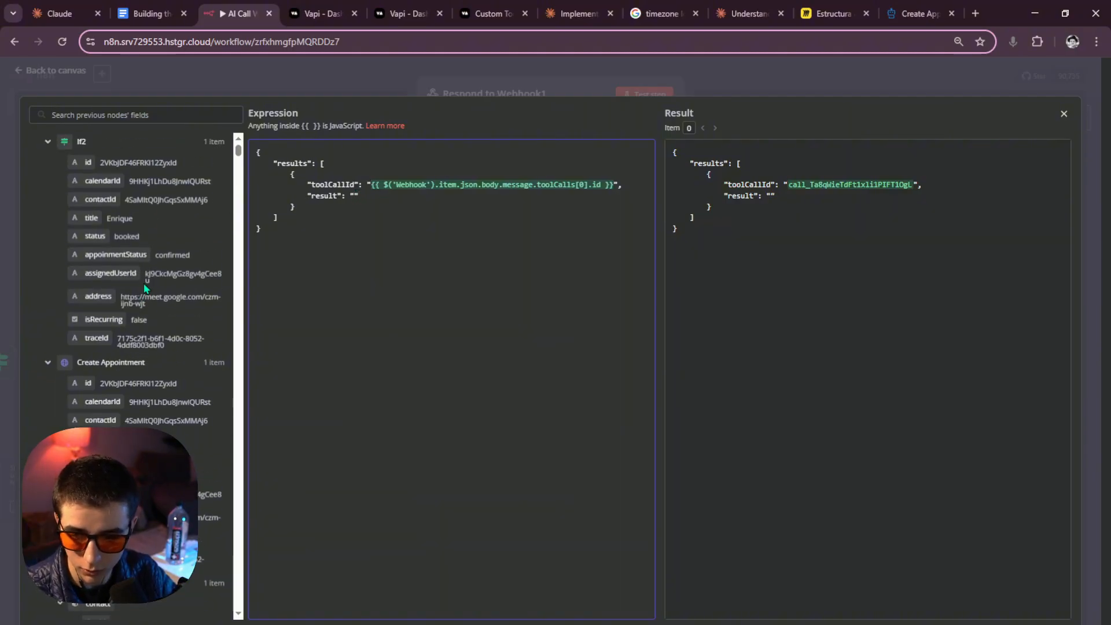
scroll(147, 283, down, 3)
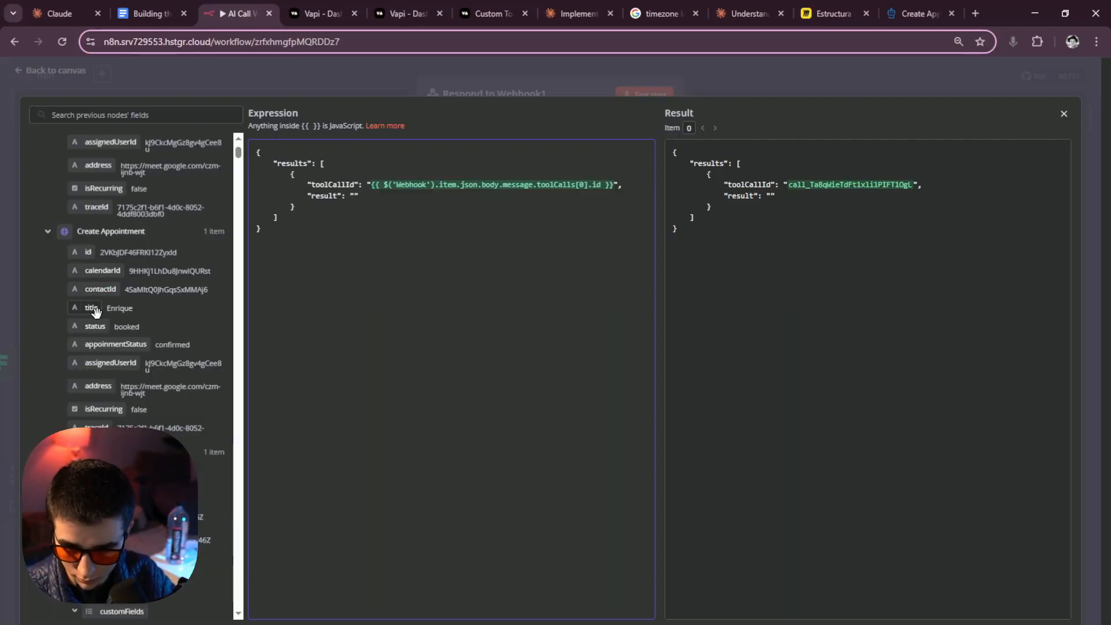
Insert Create Appointment's title and status into result, joined with + ", " +.
drag(88, 308, 352, 197)
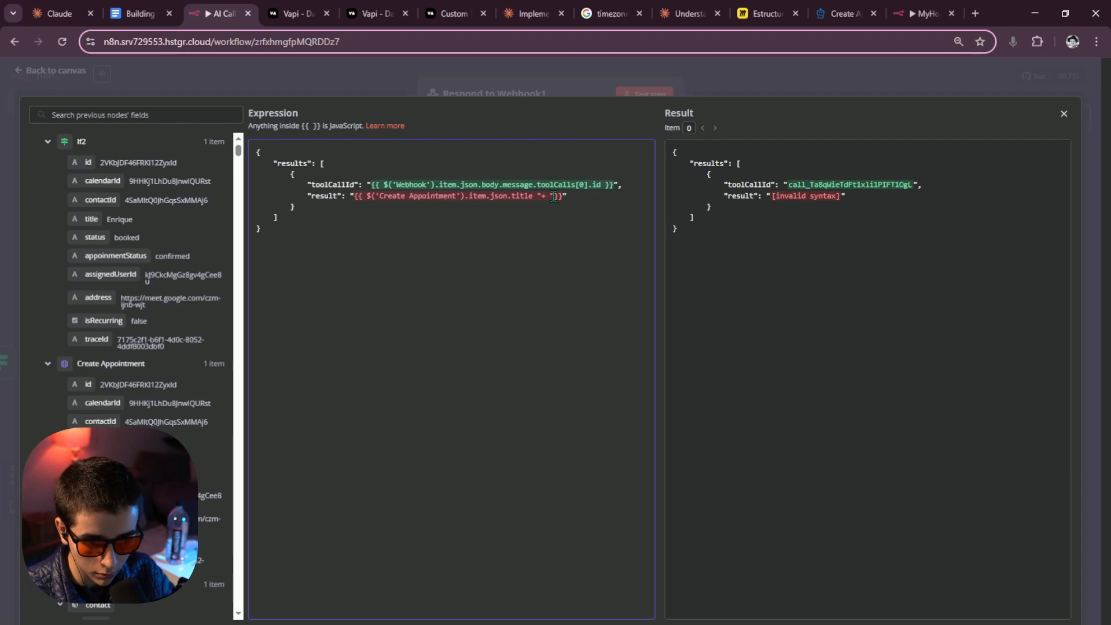
key(BackSpace)
key(BackSpace)
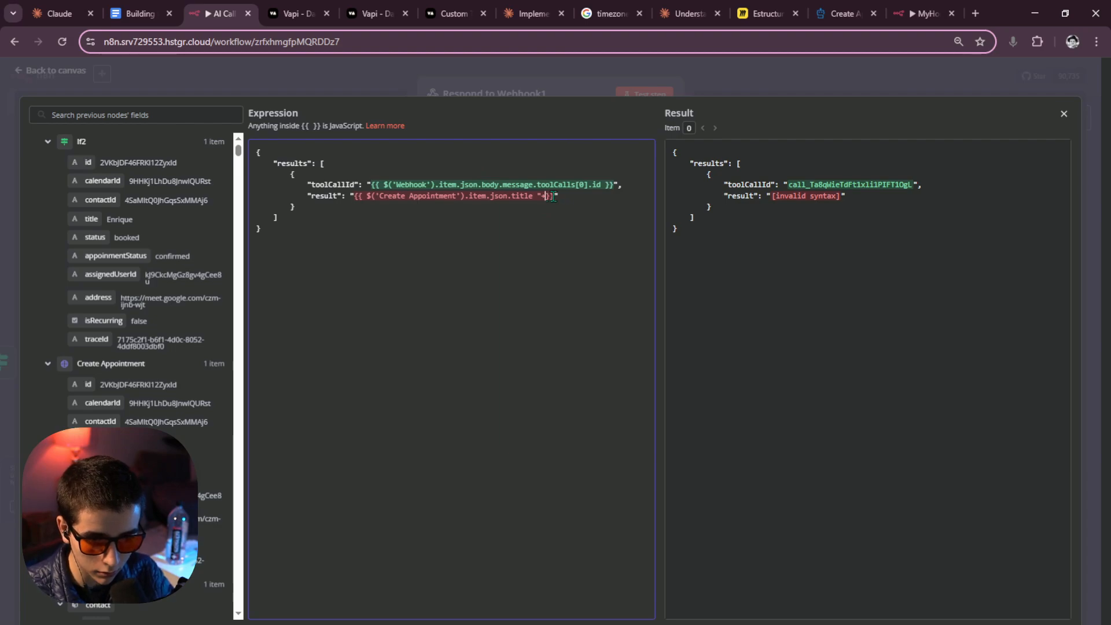
text(+ ")
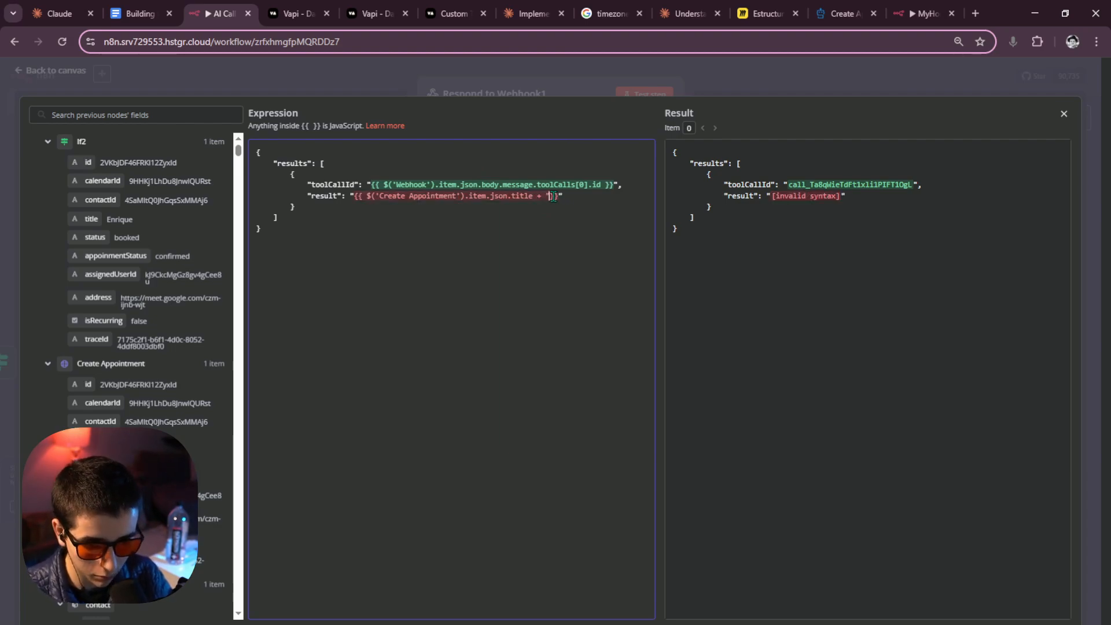
text(")
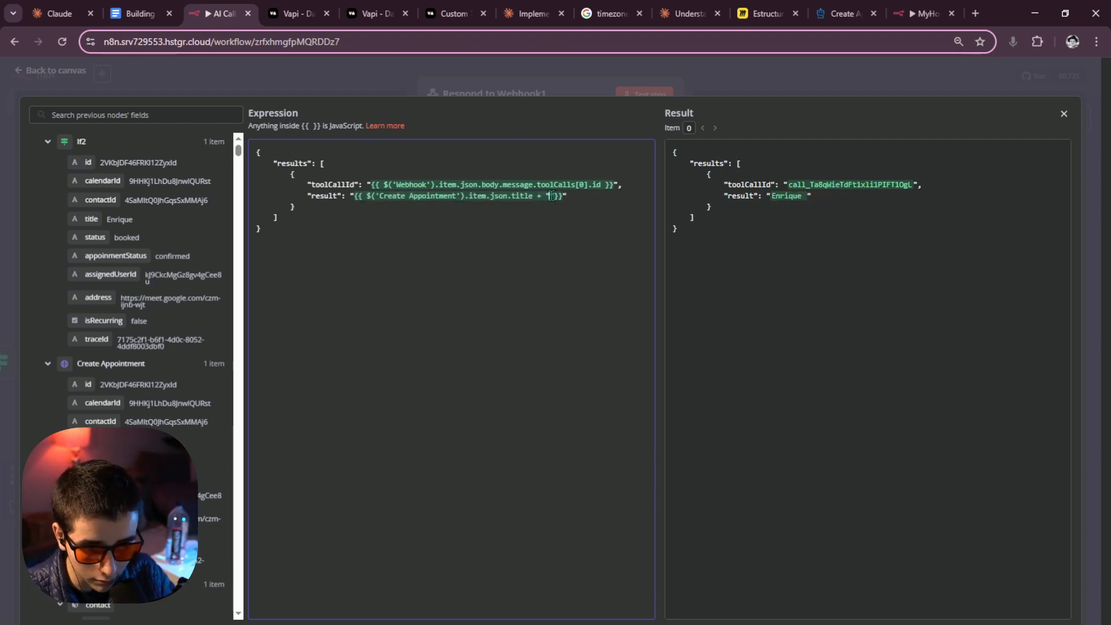
text(, )
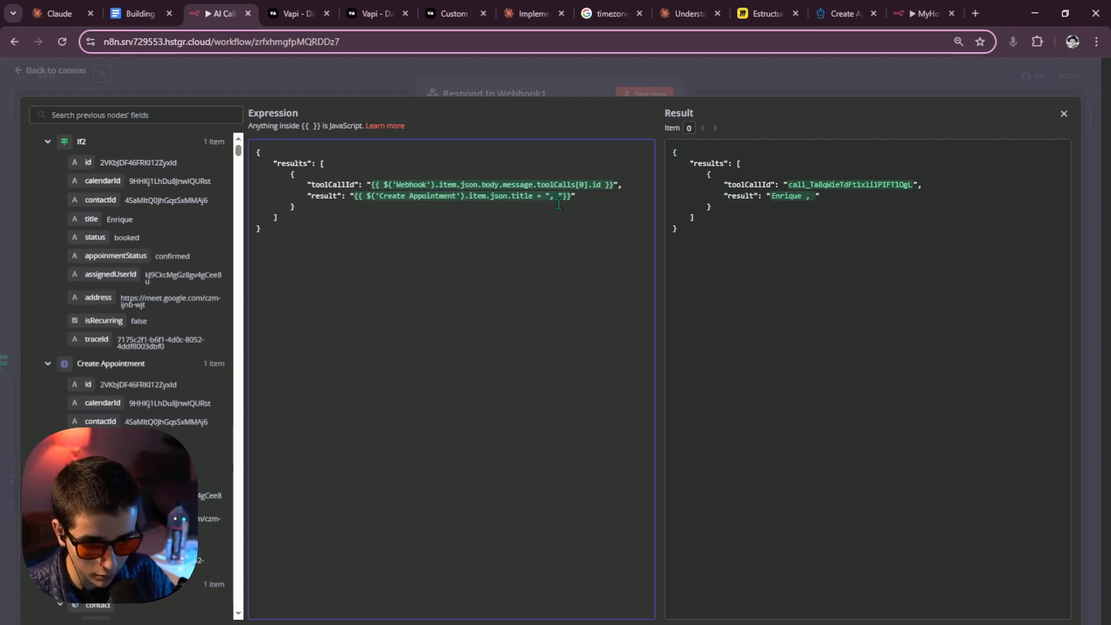
text(+)
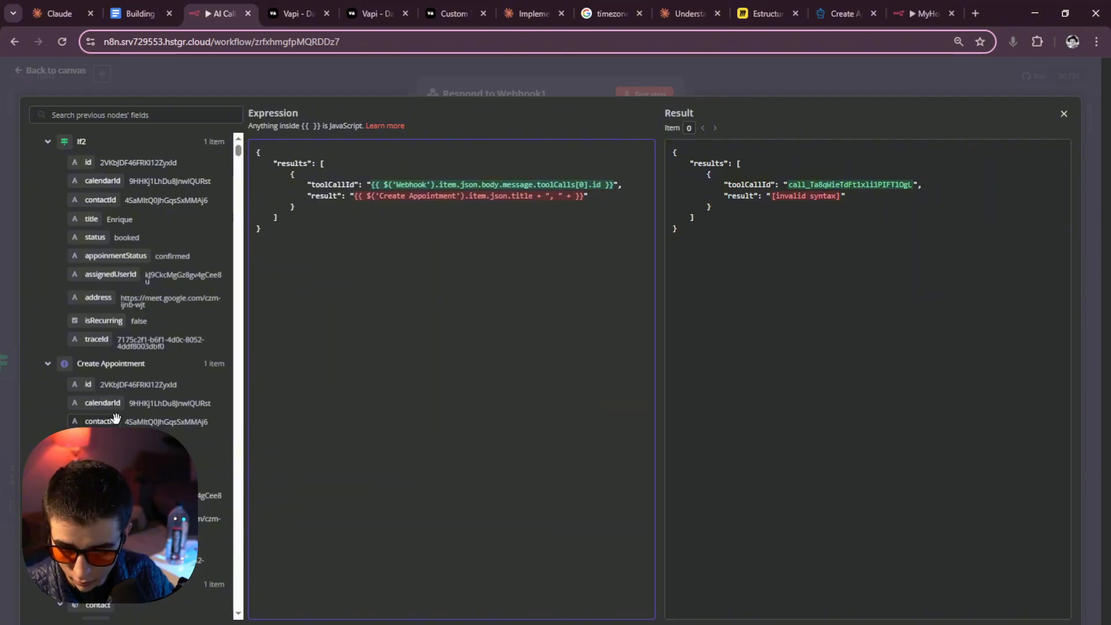
scroll(107, 368, down, 1)
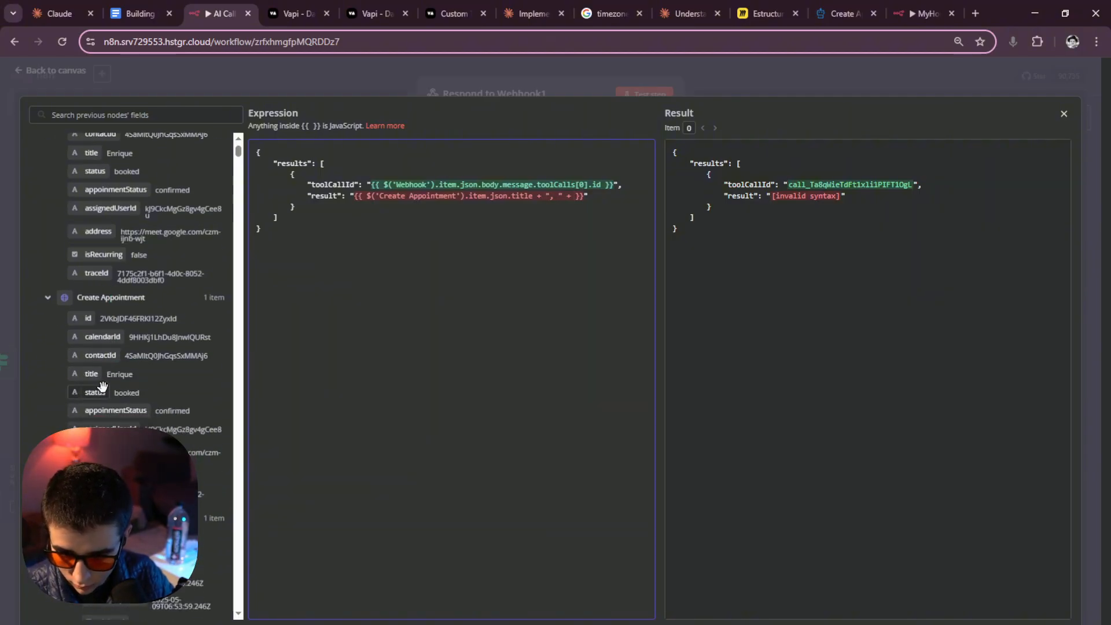
scroll(98, 385, down, 1)
drag(93, 327, 575, 200)
click(482, 218)
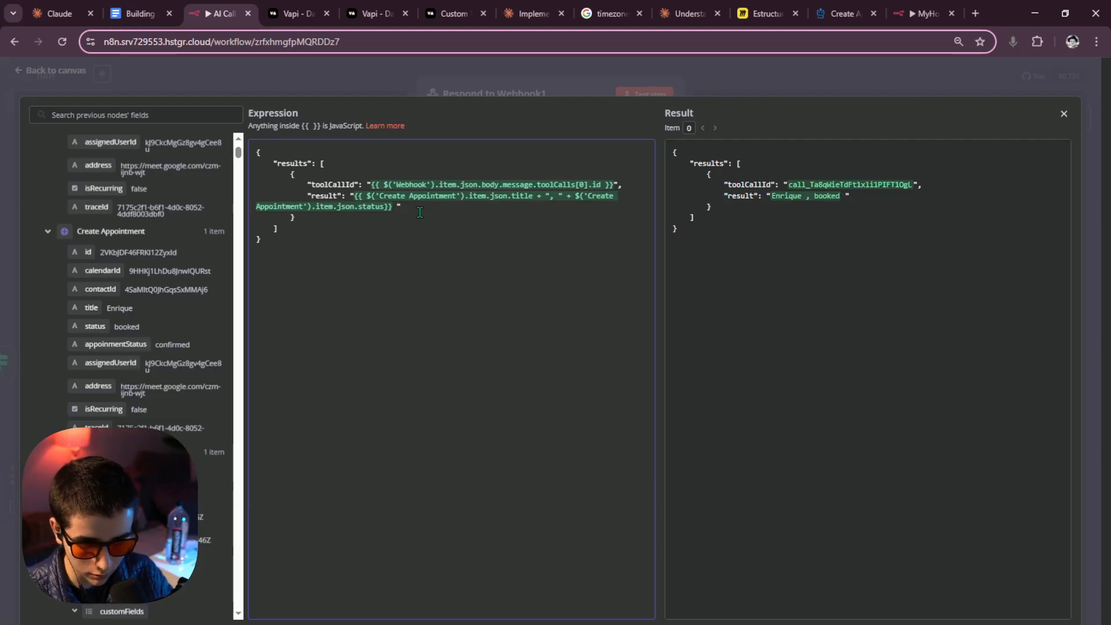
text(+ ")
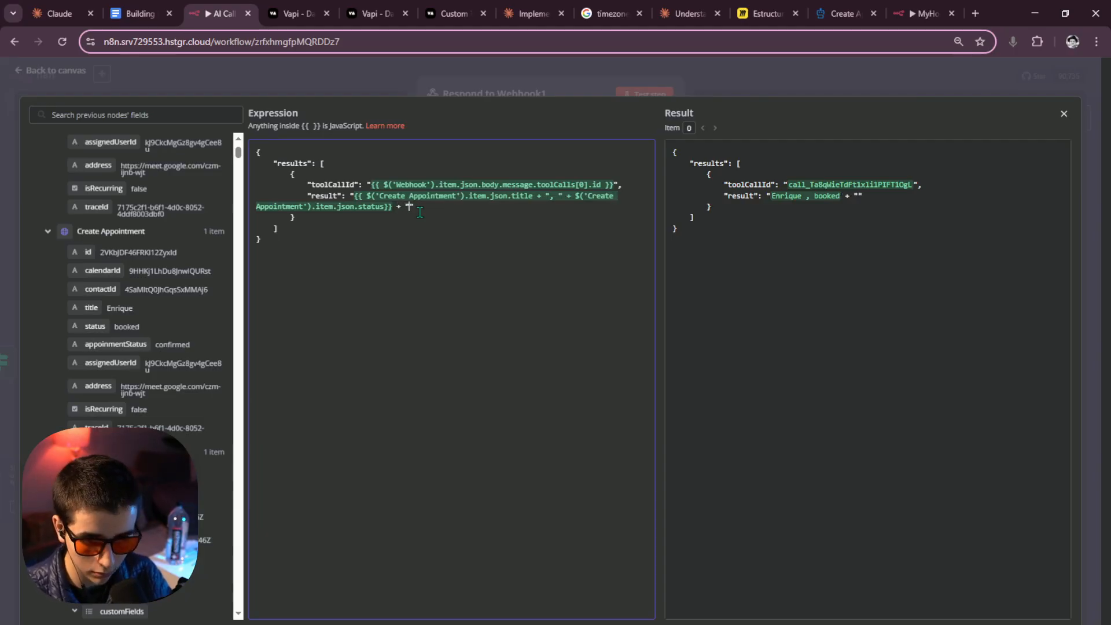
text(, ")
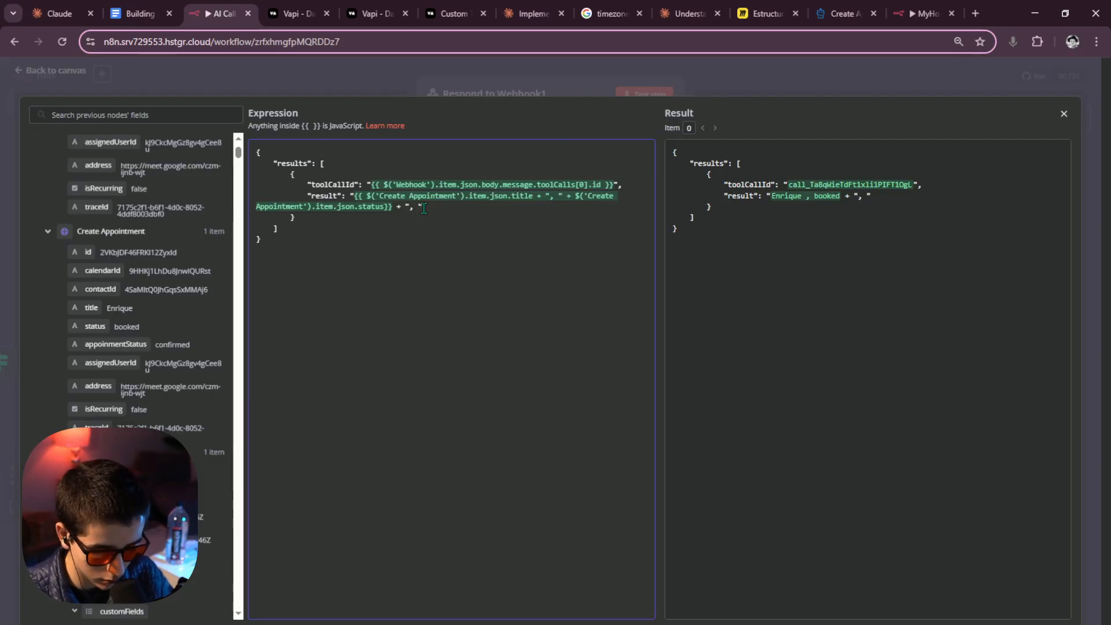
text(+)
Add a comma separator, append appoinmentStatus, and close the result string with a quote.
drag(427, 207, 407, 207)
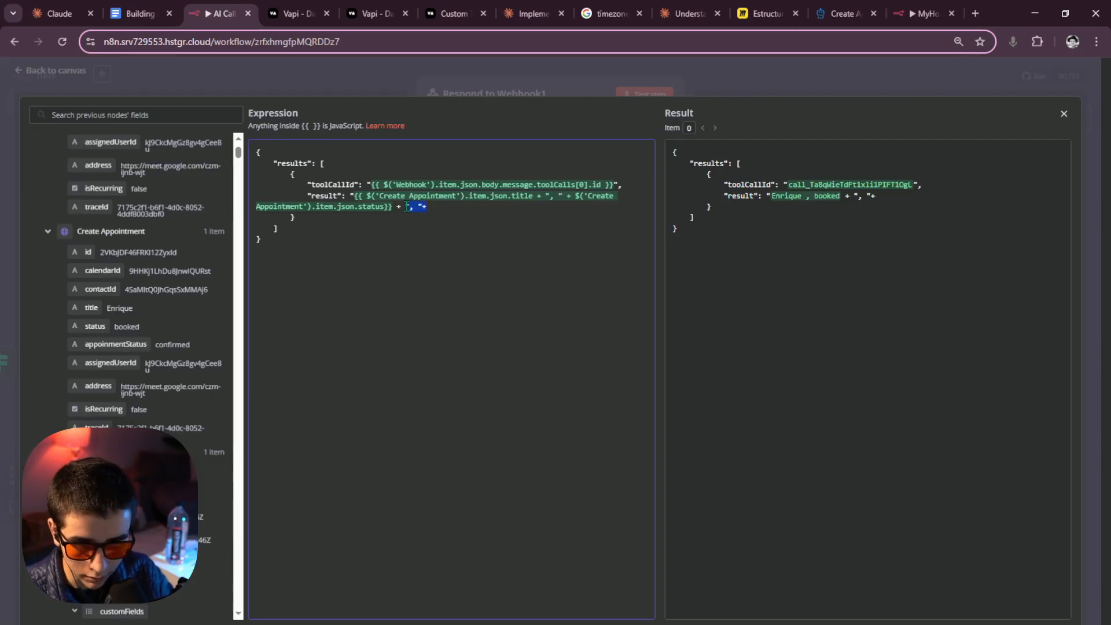
click(386, 207)
text(+ ", "+)
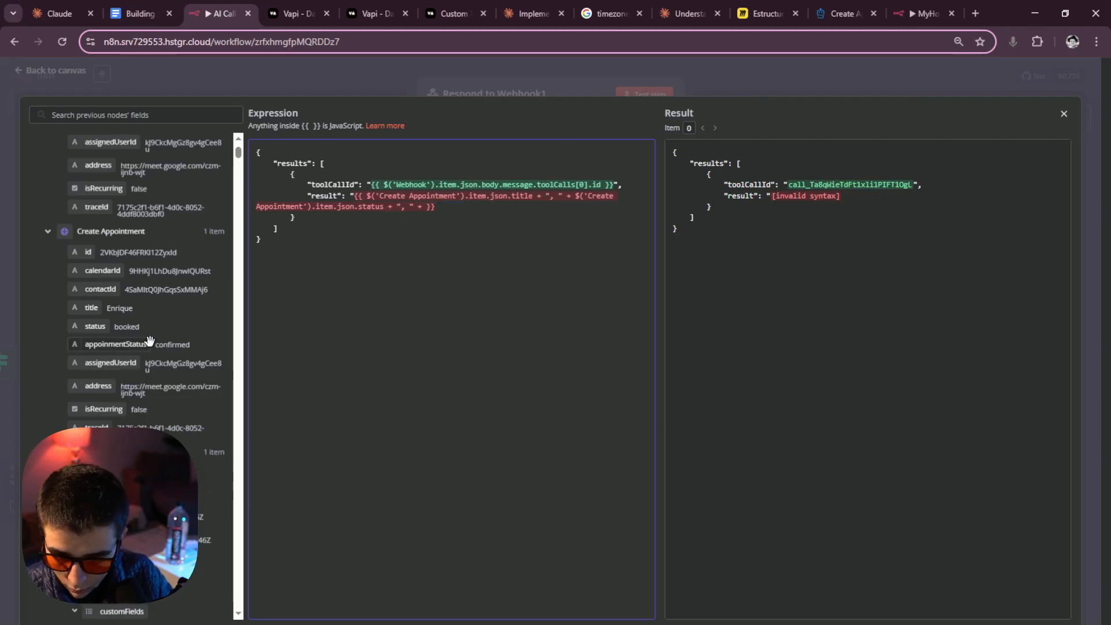
drag(122, 346, 423, 215)
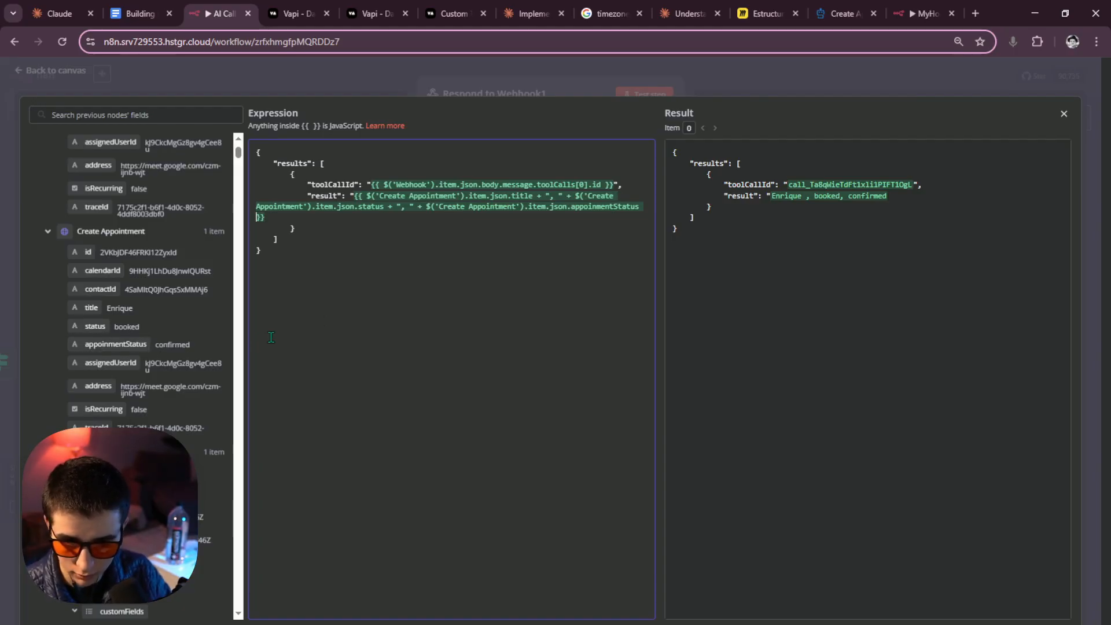
key(BackSpace)
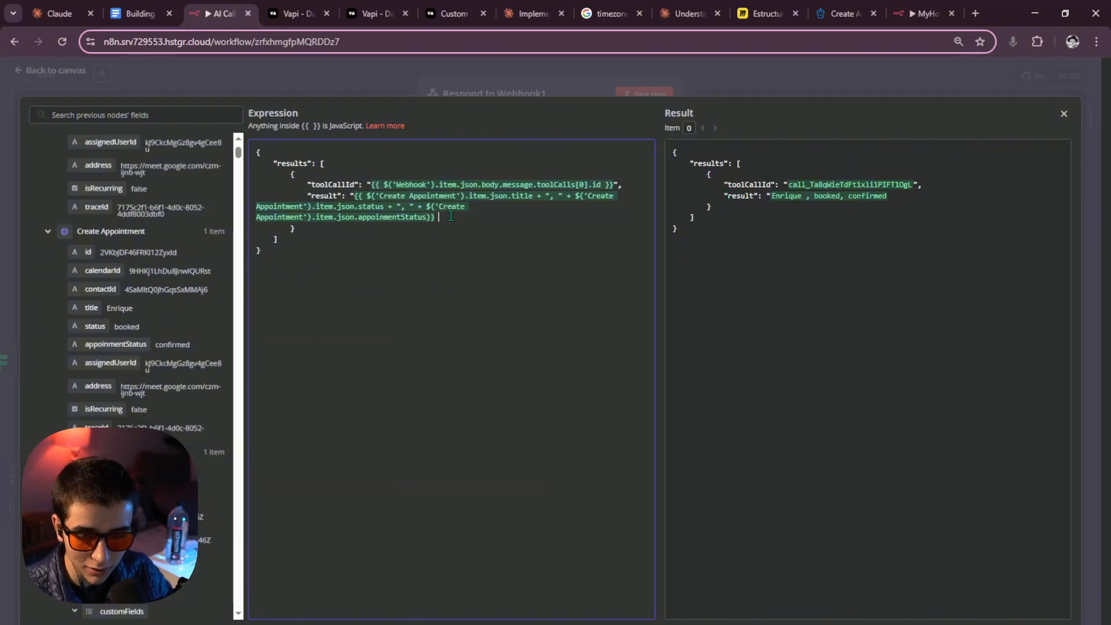
key(BackSpace)
text(")
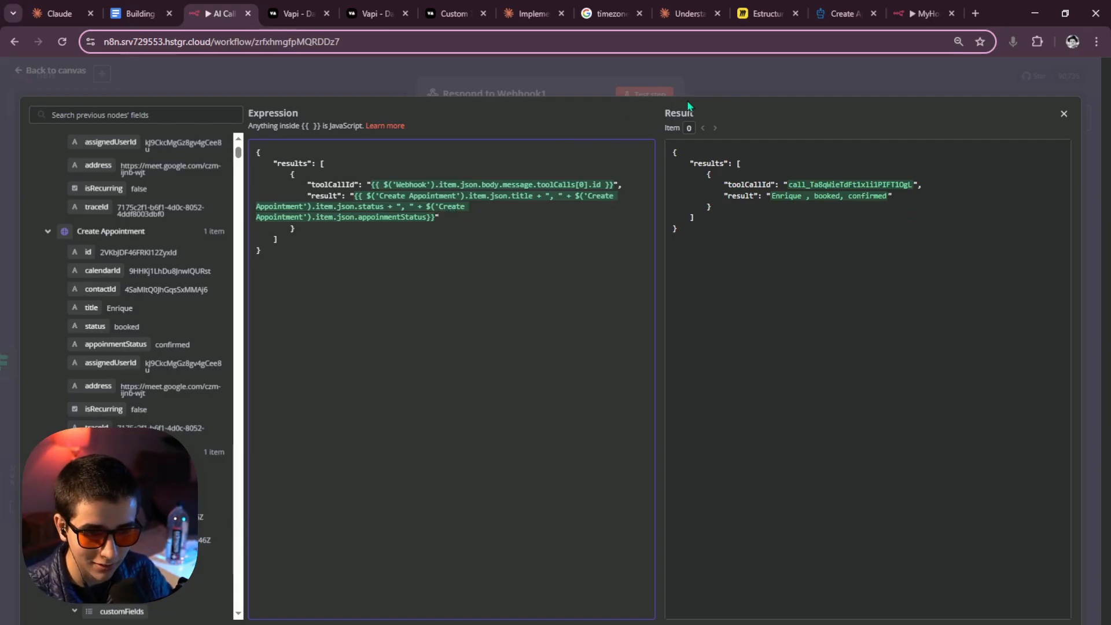
Duplicate Respond to Webhook1 and place the copy beneath it.
click(728, 86)
click(716, 76)
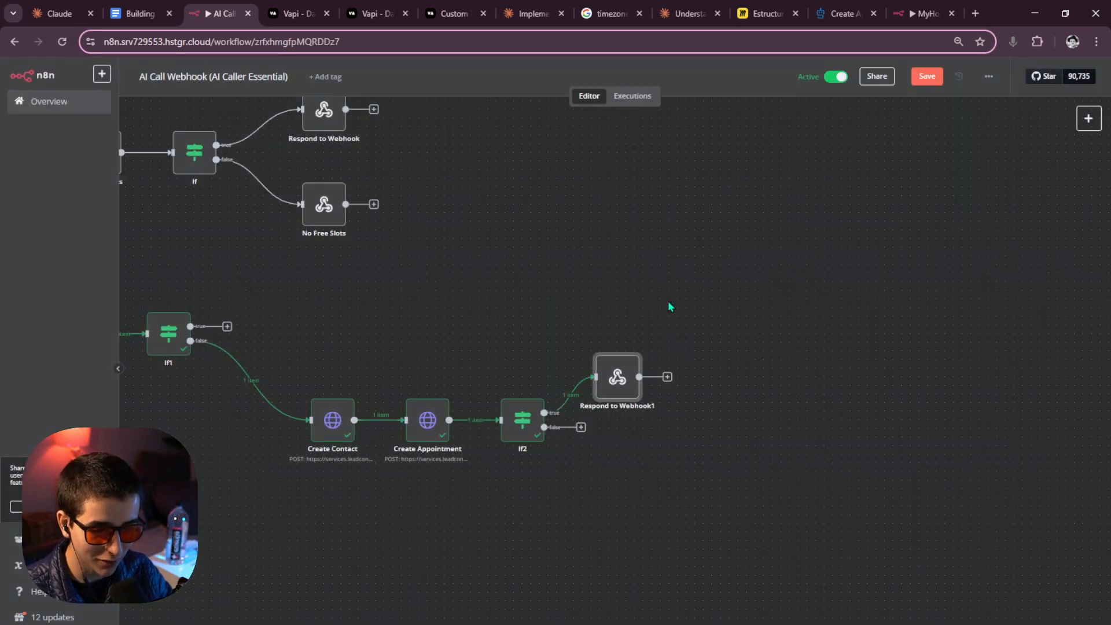
drag(627, 372, 653, 372)
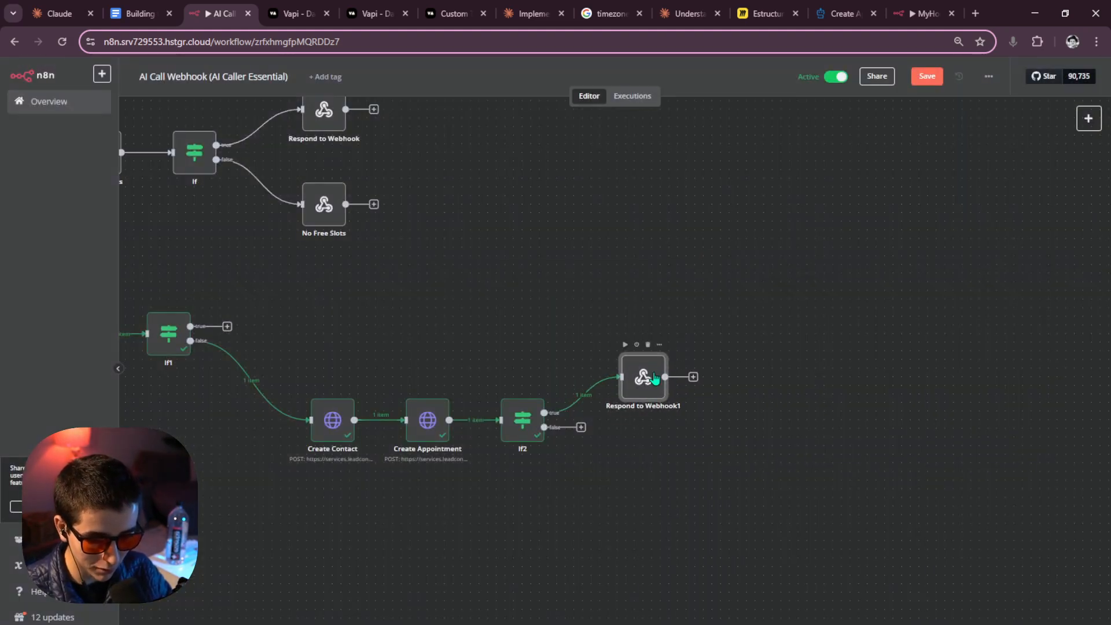
drag(712, 404, 602, 317)
key(ctrl+c)
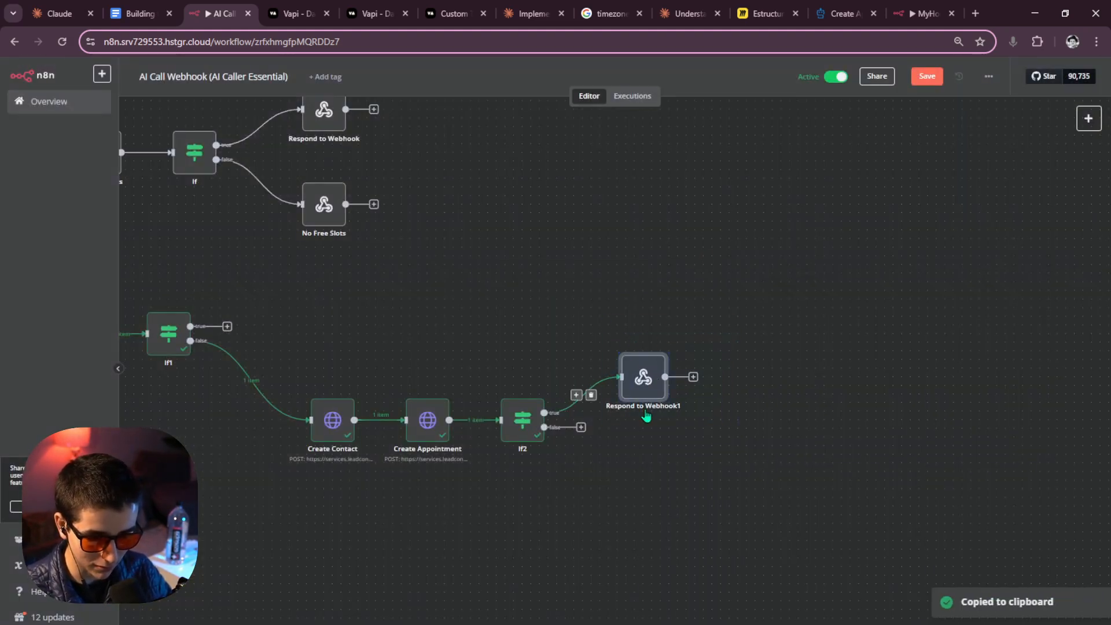
key(ctrl+v)
mouse_move(650, 491)
mouse_down()
mouse_move(648, 458)
mouse_move(646, 470)
mouse_up()
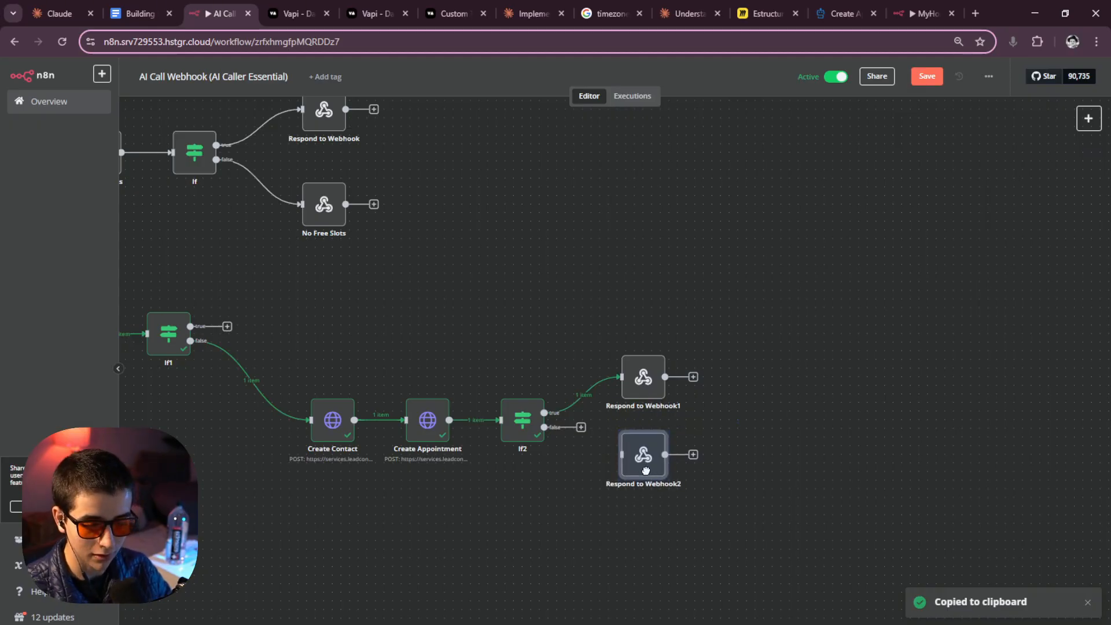
Open the copy, Respond to Webhook2, and type 'No Appointment Booked' as its name.
double_click(599, 361)
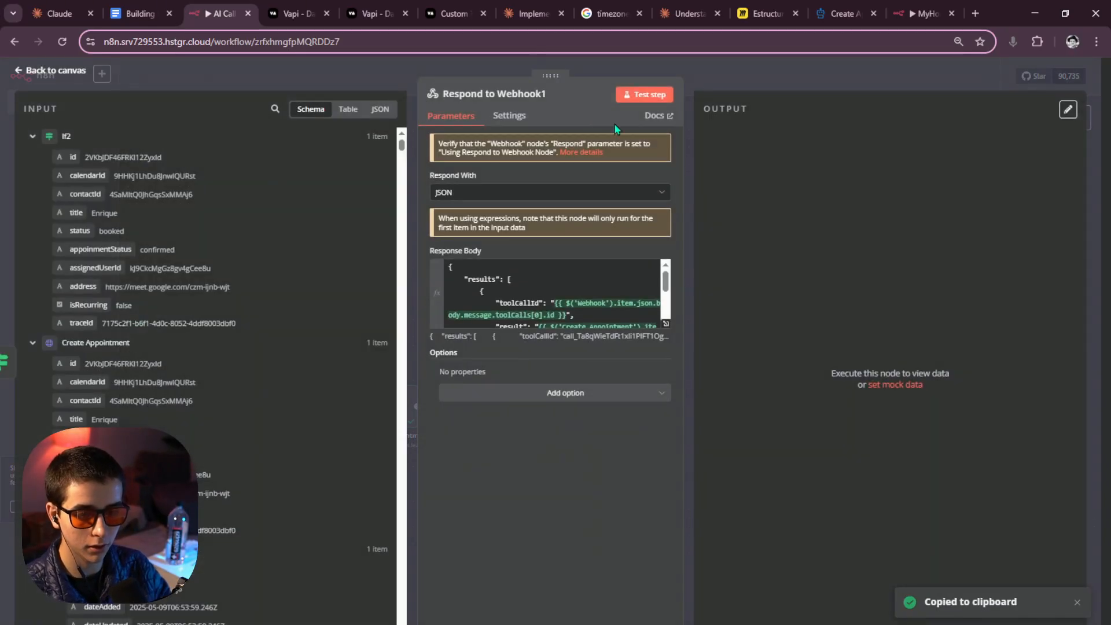
click(738, 87)
click(611, 463)
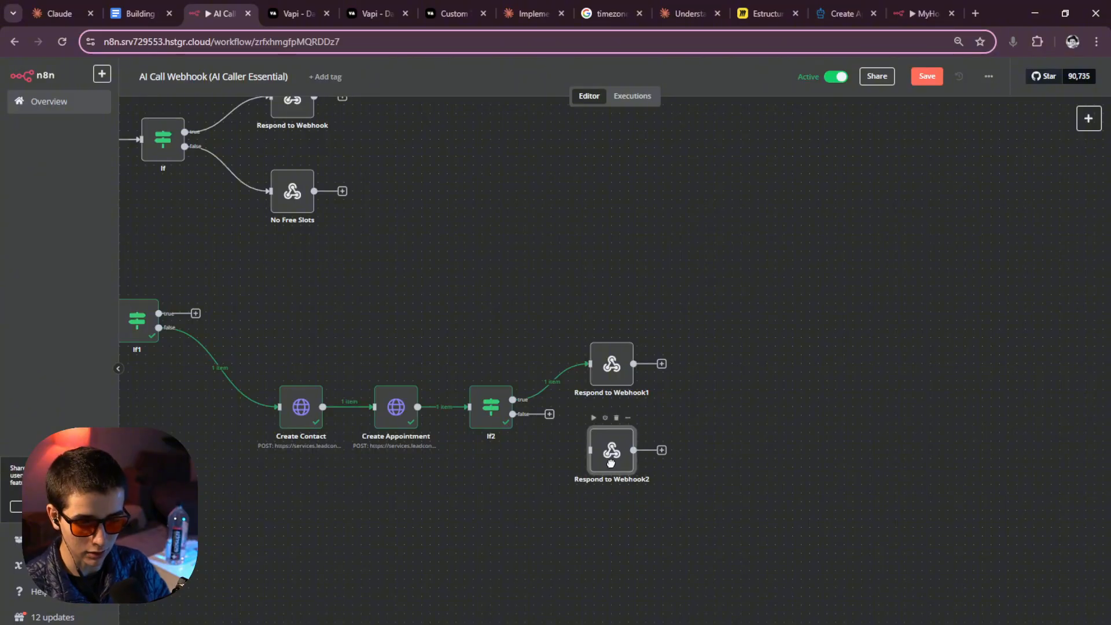
drag(611, 464, 613, 461)
double_click(614, 470)
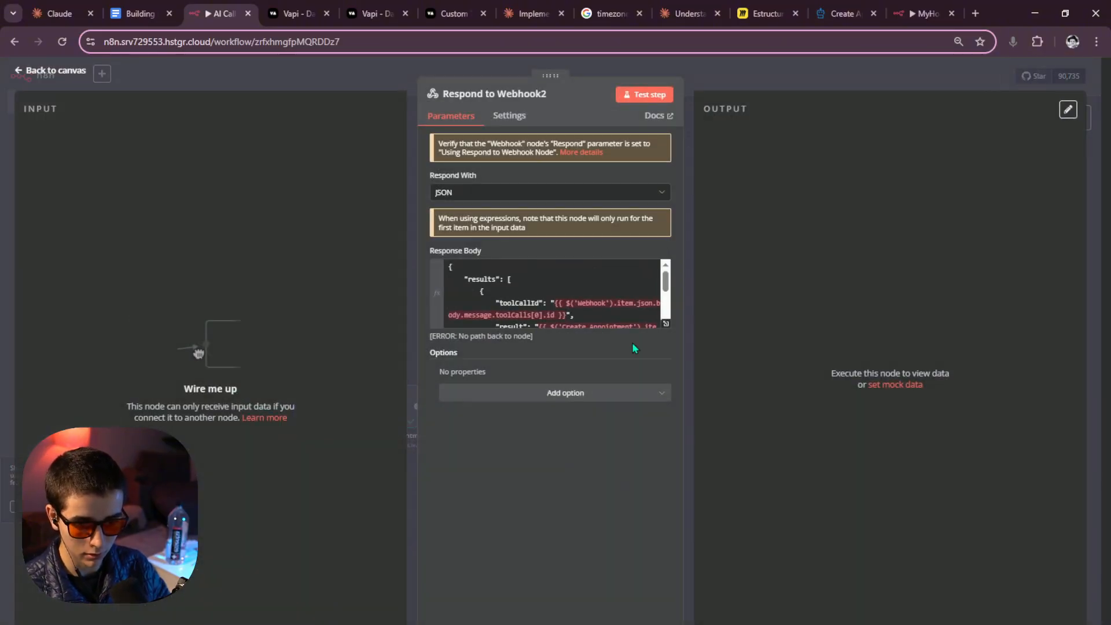
click(521, 95)
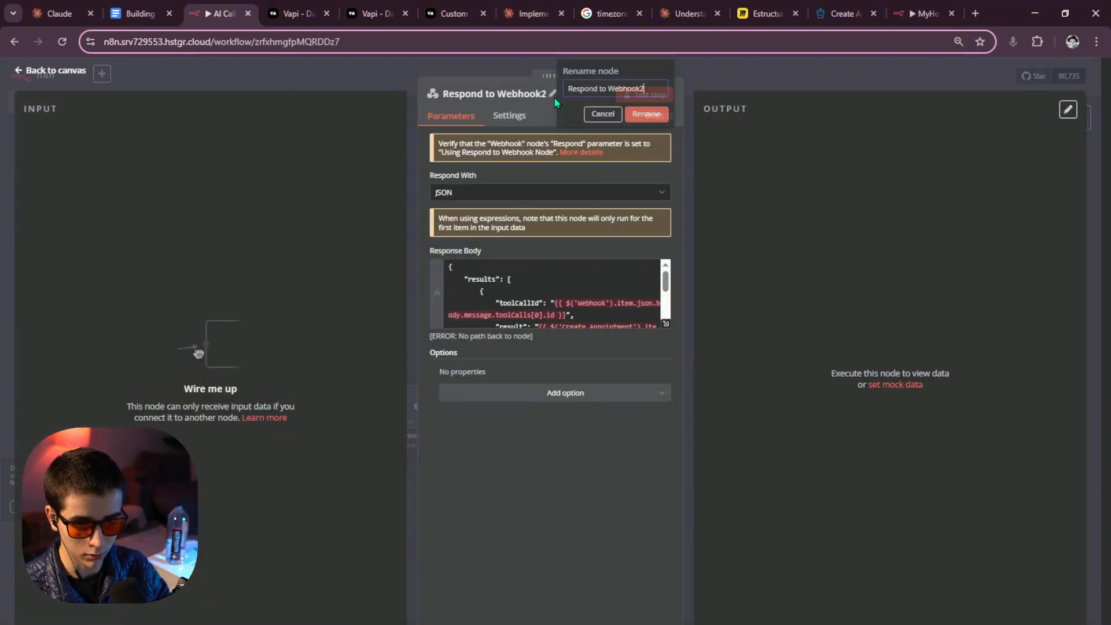
text(No Appointment)
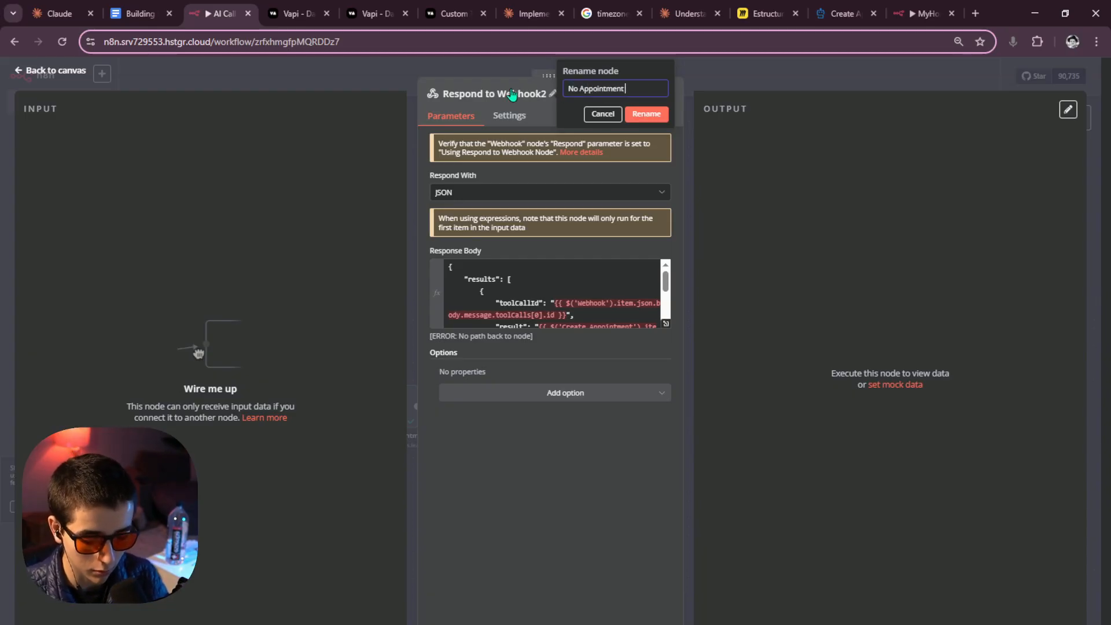
text( Booke)
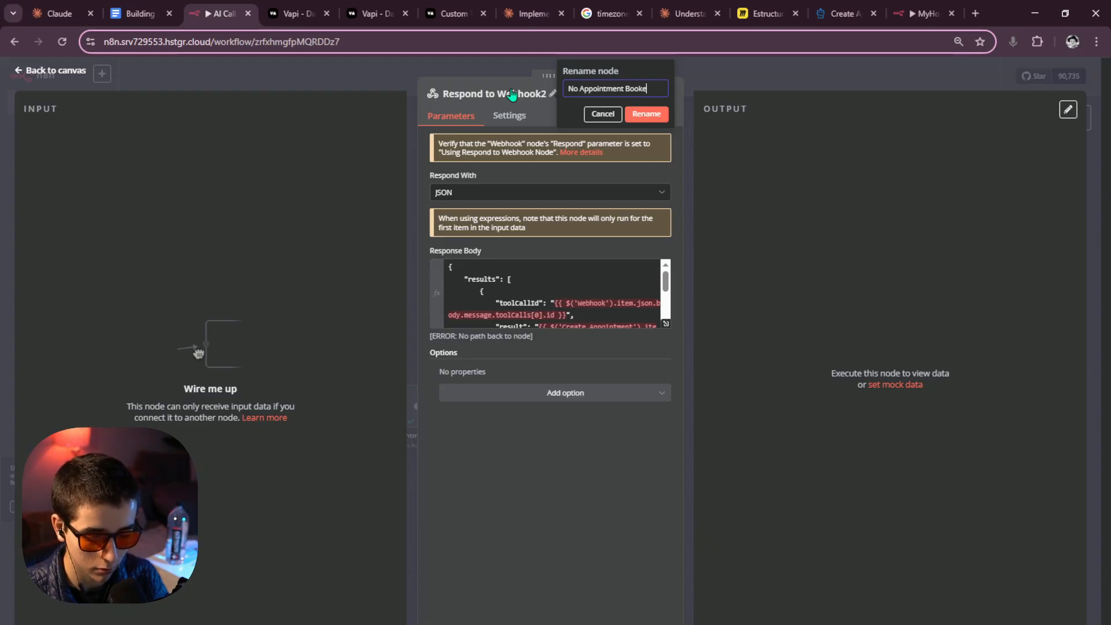
text(d)
Confirm the name 'No Appointment Booked' and replace the result expression with plain text 'No Appointment Booked'.
click(648, 114)
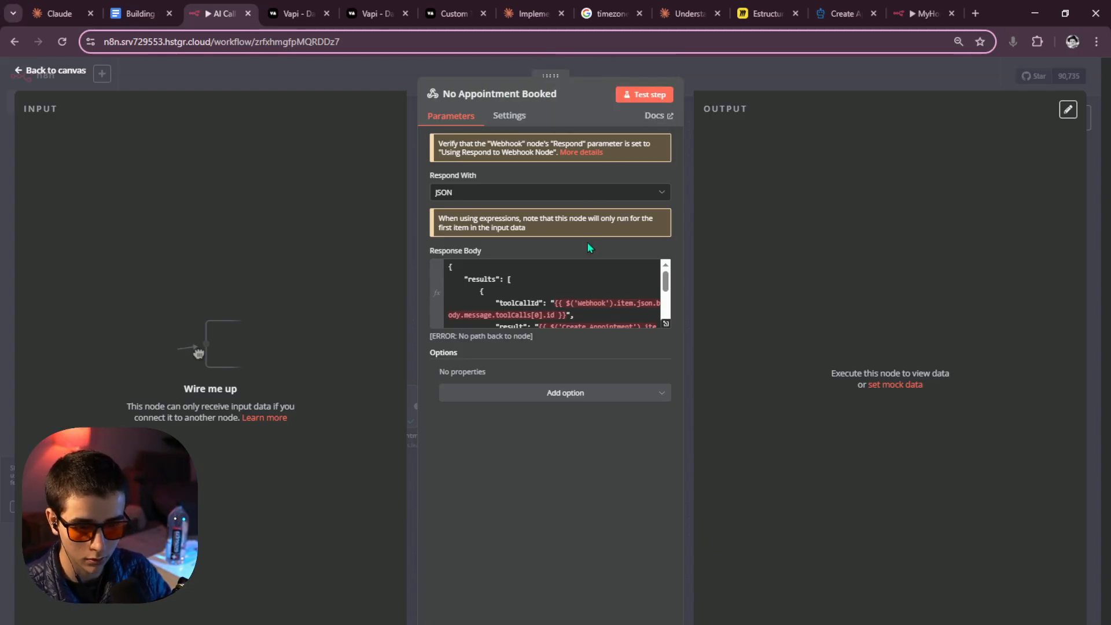
scroll(579, 292, down, 5)
click(666, 323)
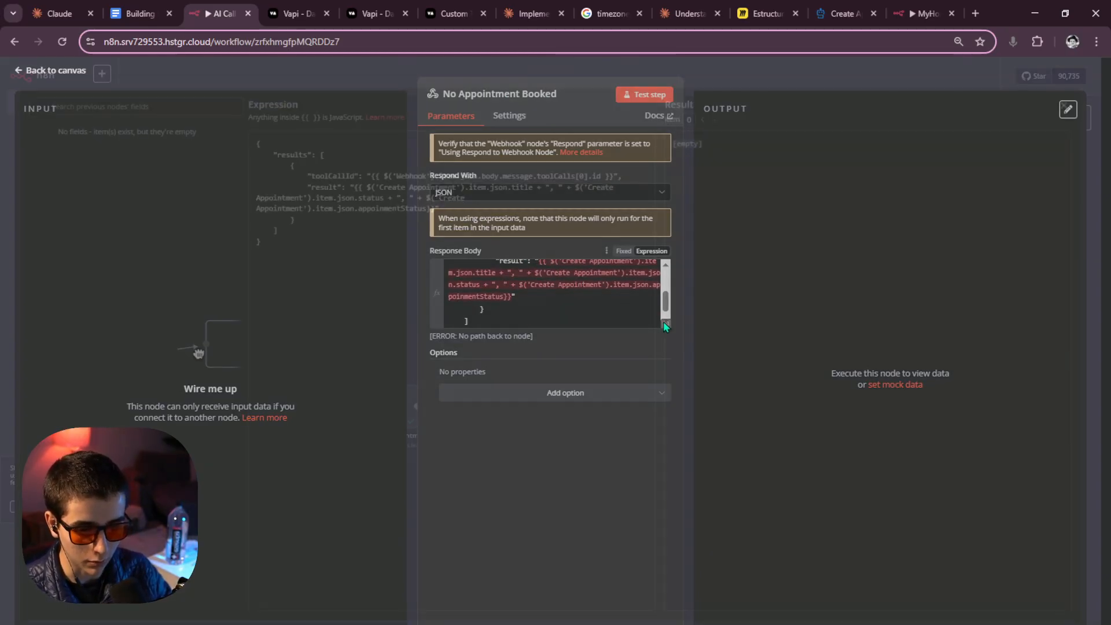
drag(436, 217, 356, 197)
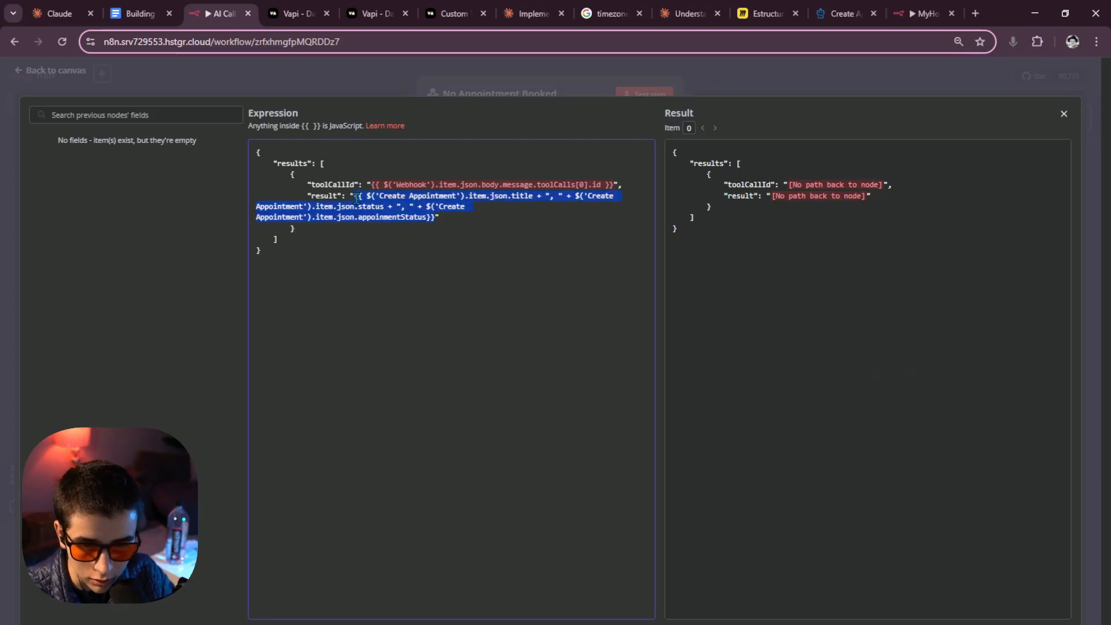
key(BackSpace)
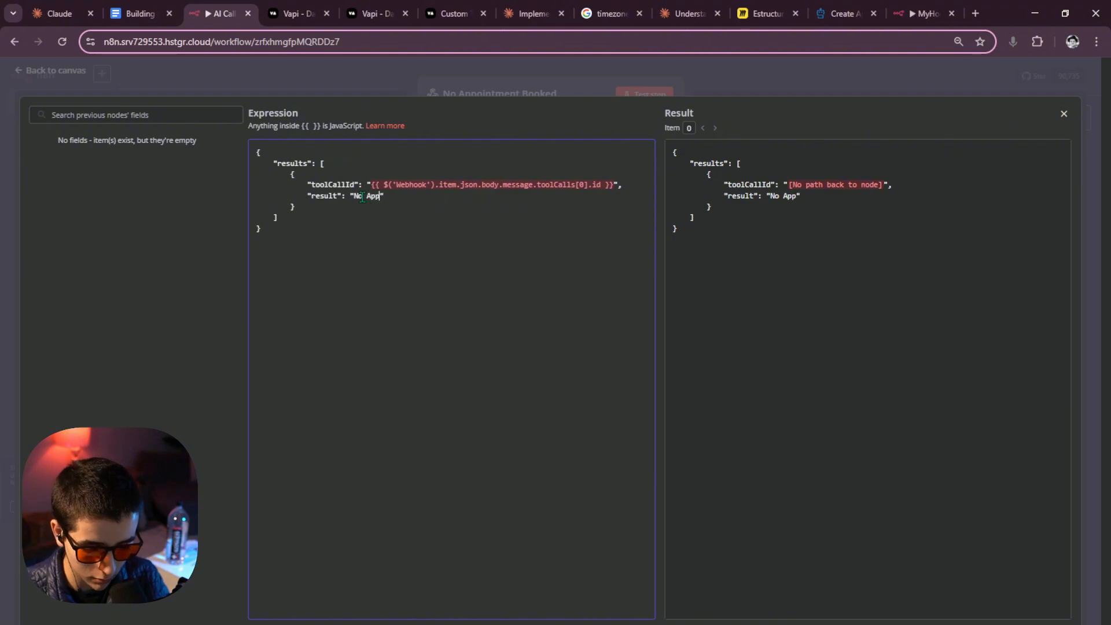
key(BackSpace)
key(BackSpace)
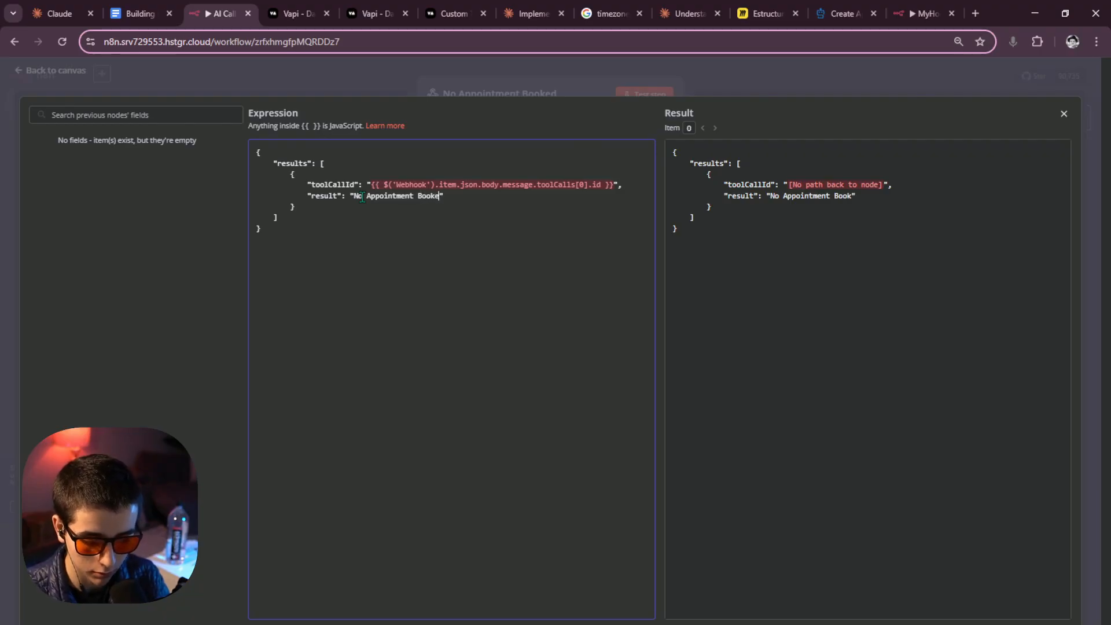
click(550, 91)
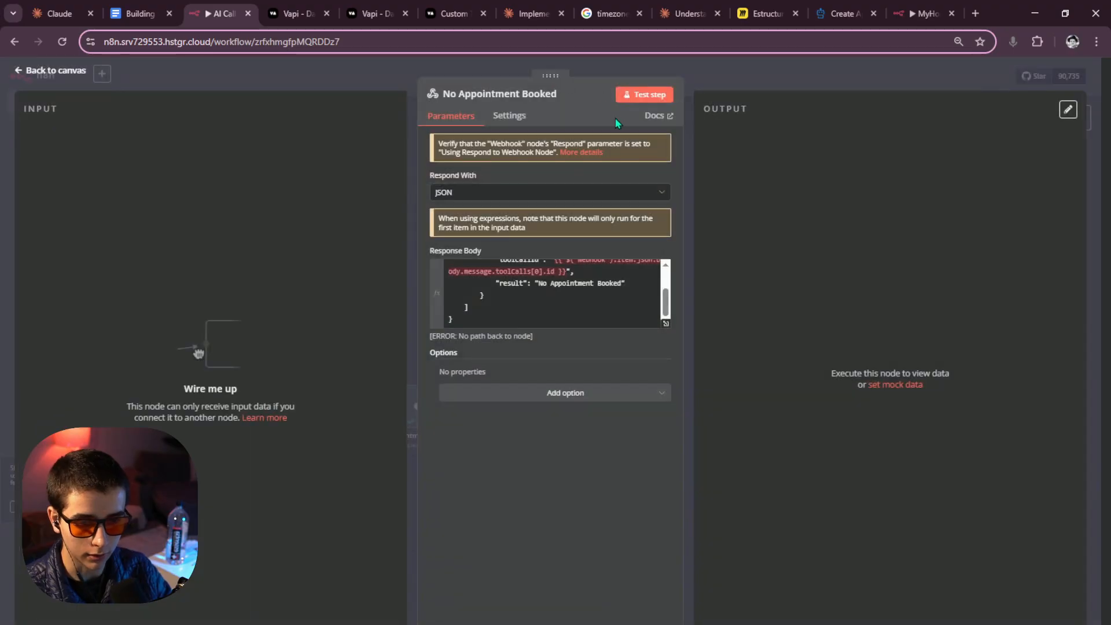
Save the workflow and connect If2's false output to No Appointment Booked.
click(728, 83)
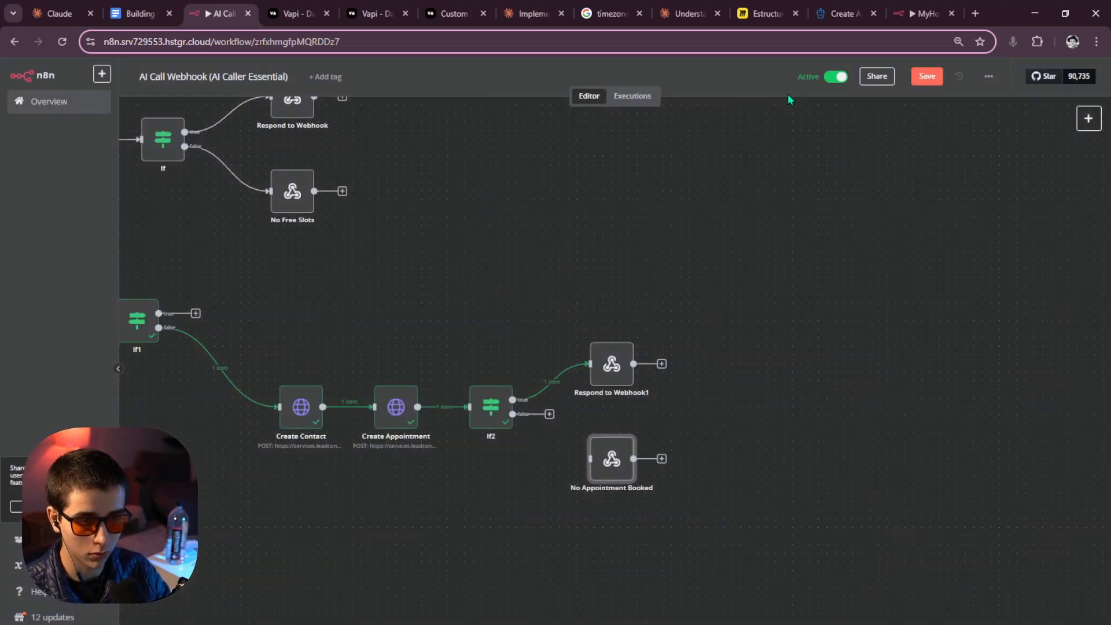
click(928, 81)
drag(513, 414, 590, 459)
Rearrange the appointment branch nodes at the bottom of the canvas.
drag(721, 411, 786, 389)
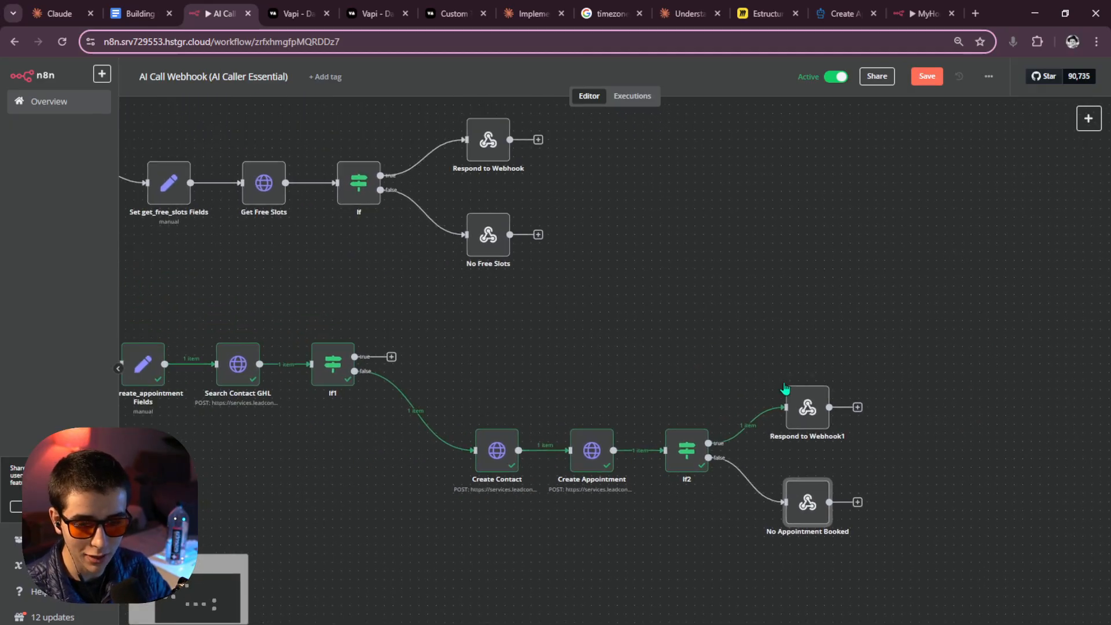
scroll(501, 347, down, 5)
drag(689, 466, 347, 386)
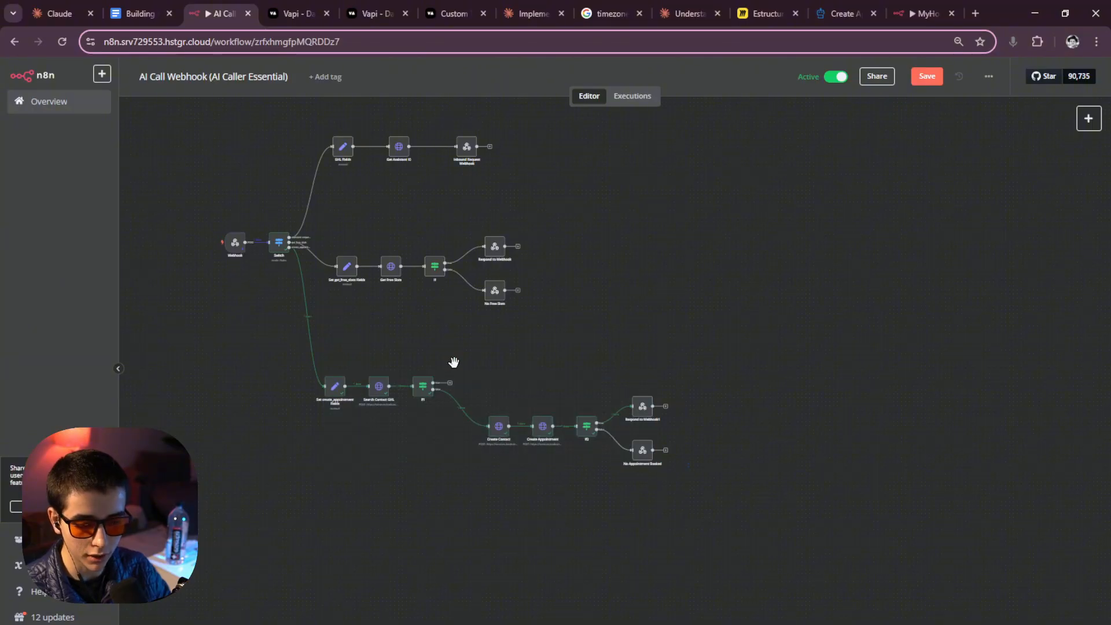
scroll(458, 365, up, 3)
scroll(473, 378, up, 2)
scroll(428, 405, up, 3)
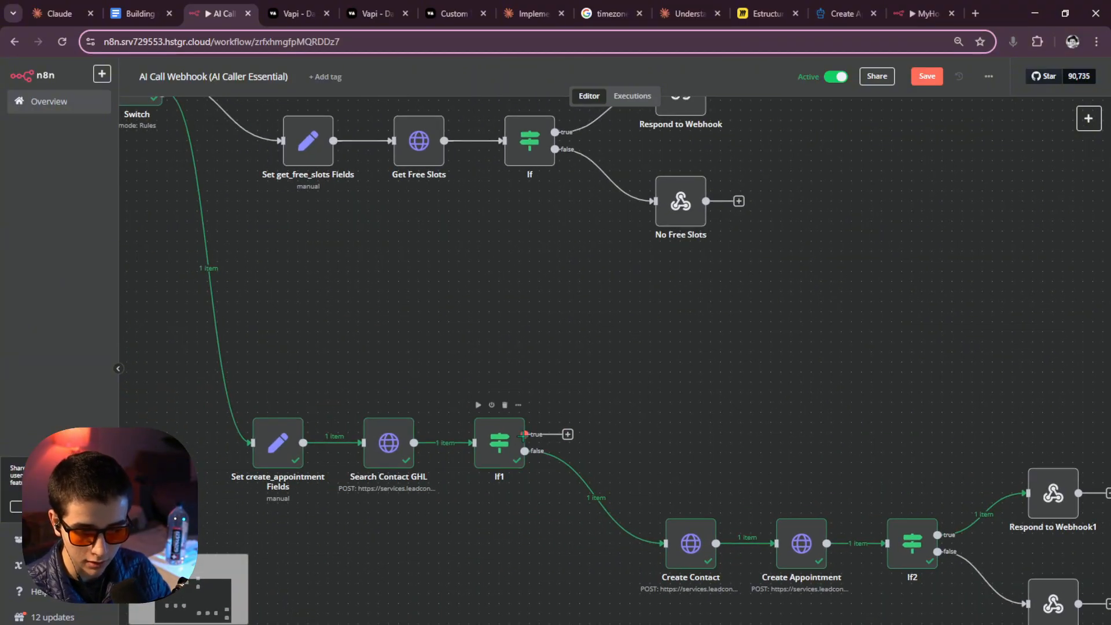
Re-run Search Contact GHL and If1 to refresh their test data.
drag(525, 434, 801, 365)
click(667, 407)
scroll(672, 407, down, 2)
click(491, 320)
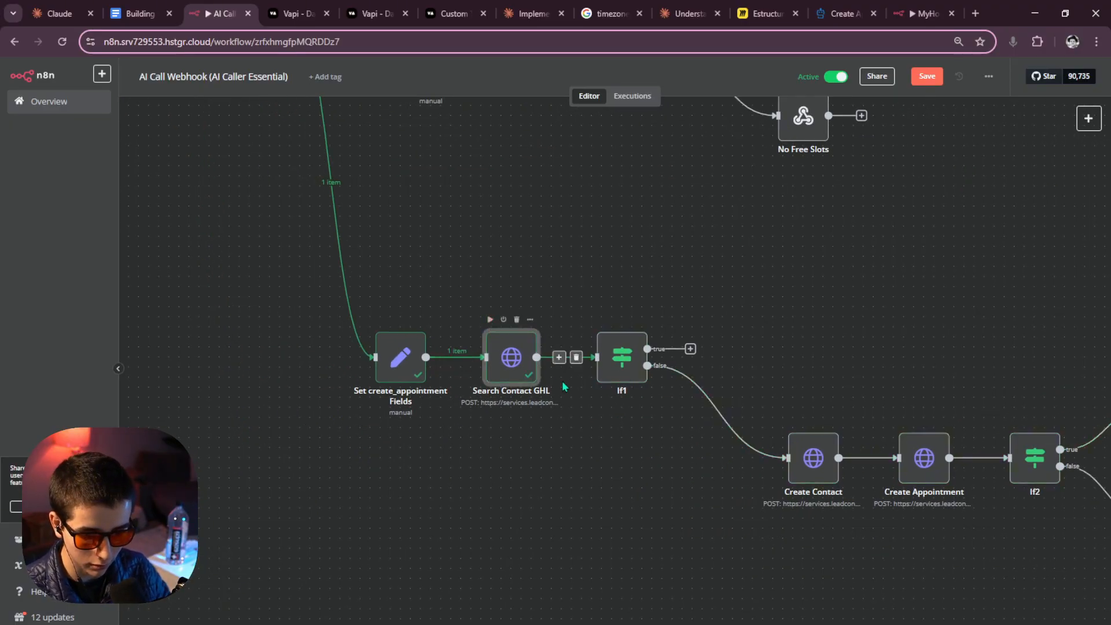
click(600, 320)
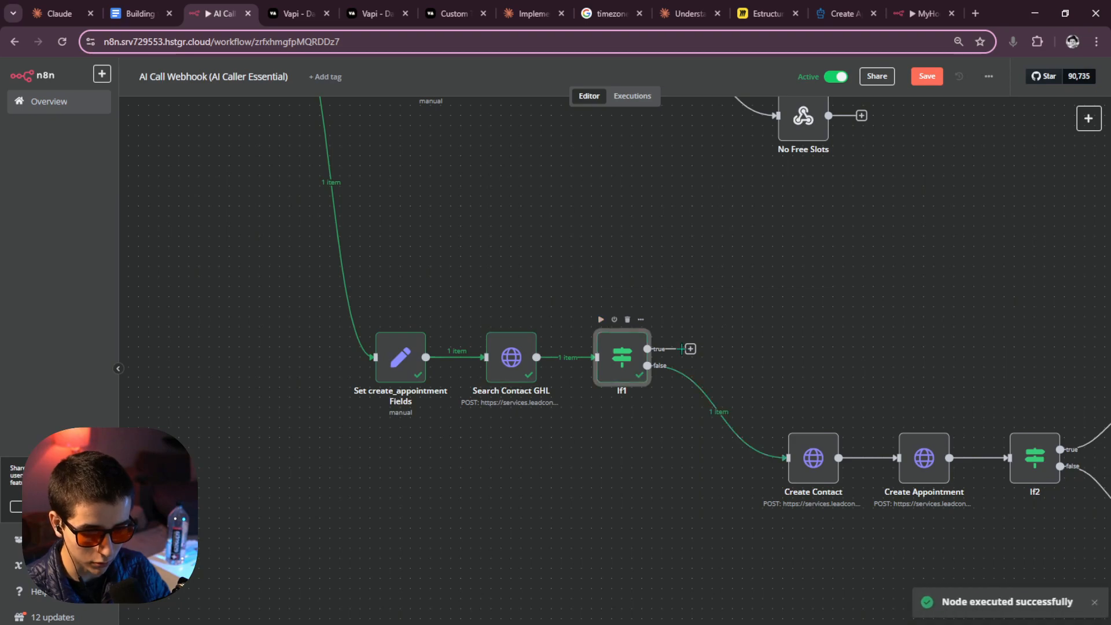
Replace If1's traceId condition with a String 'exists' check on contacts[0].id.
double_click(606, 361)
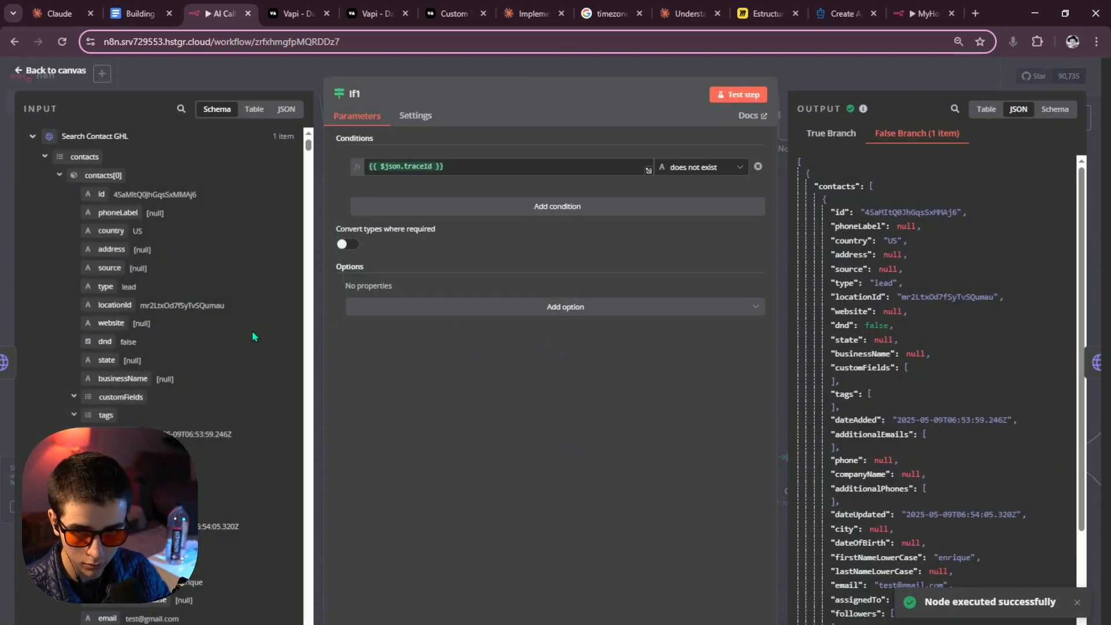
drag(111, 198, 475, 172)
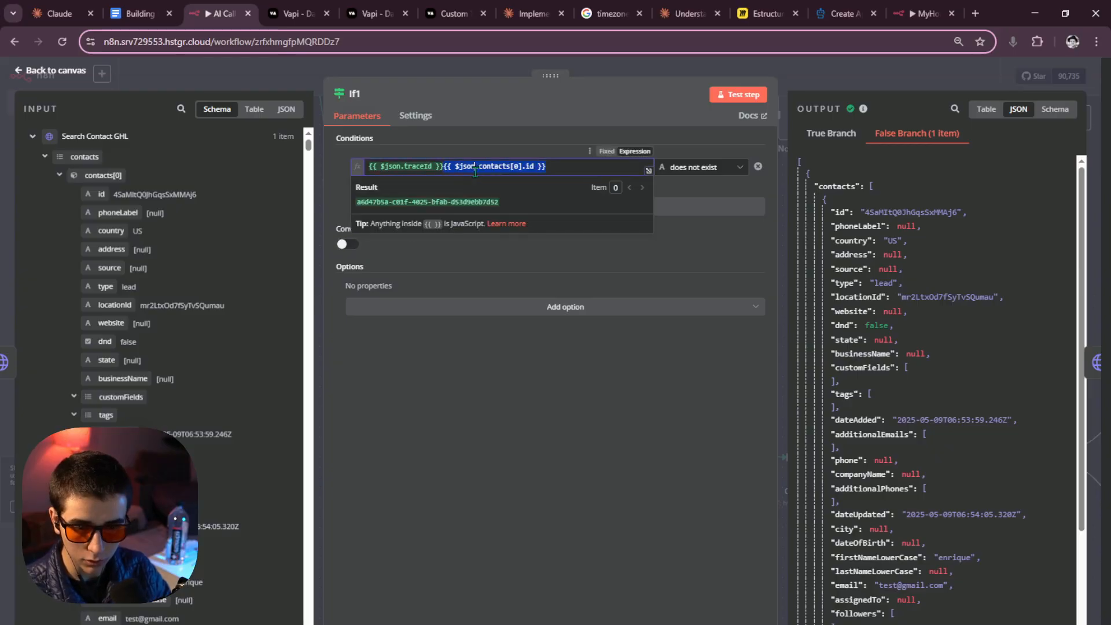
click(443, 168)
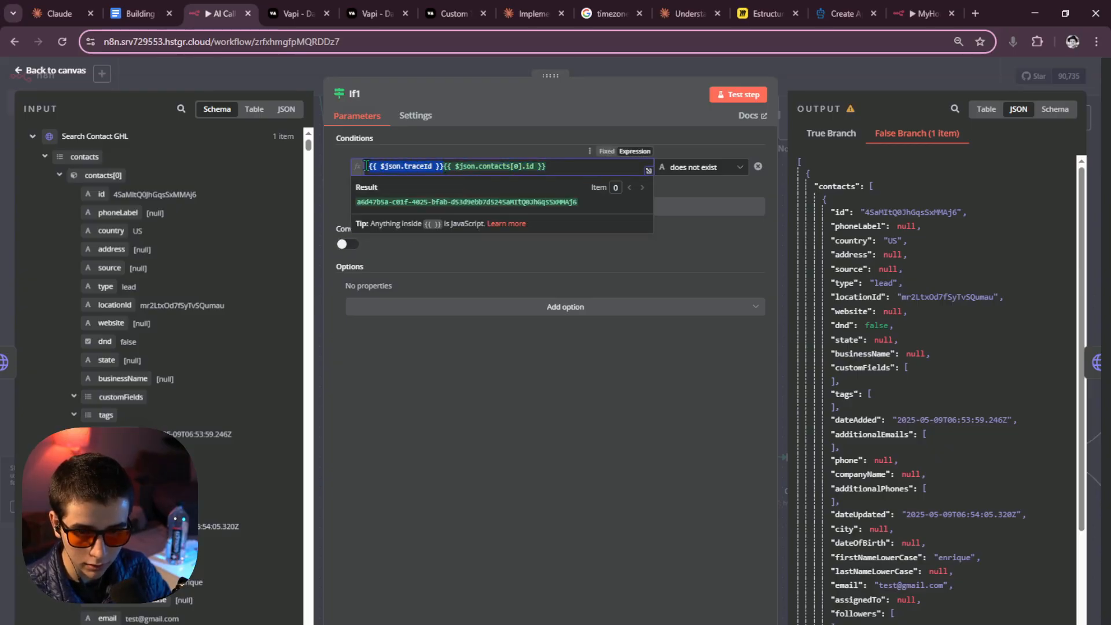
click(443, 167)
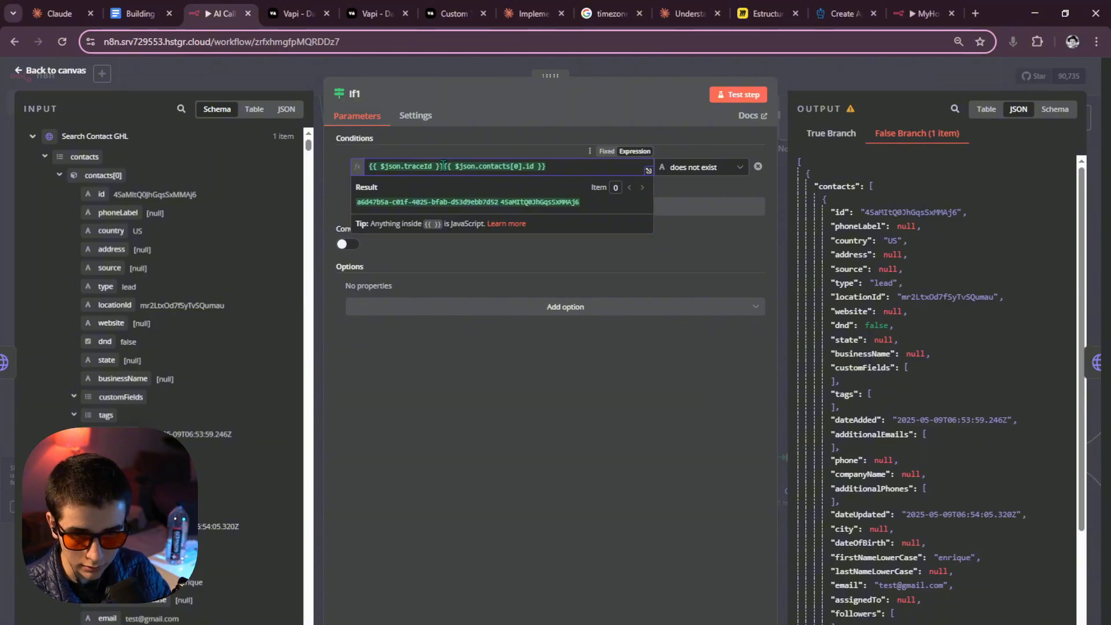
key(BackSpace)
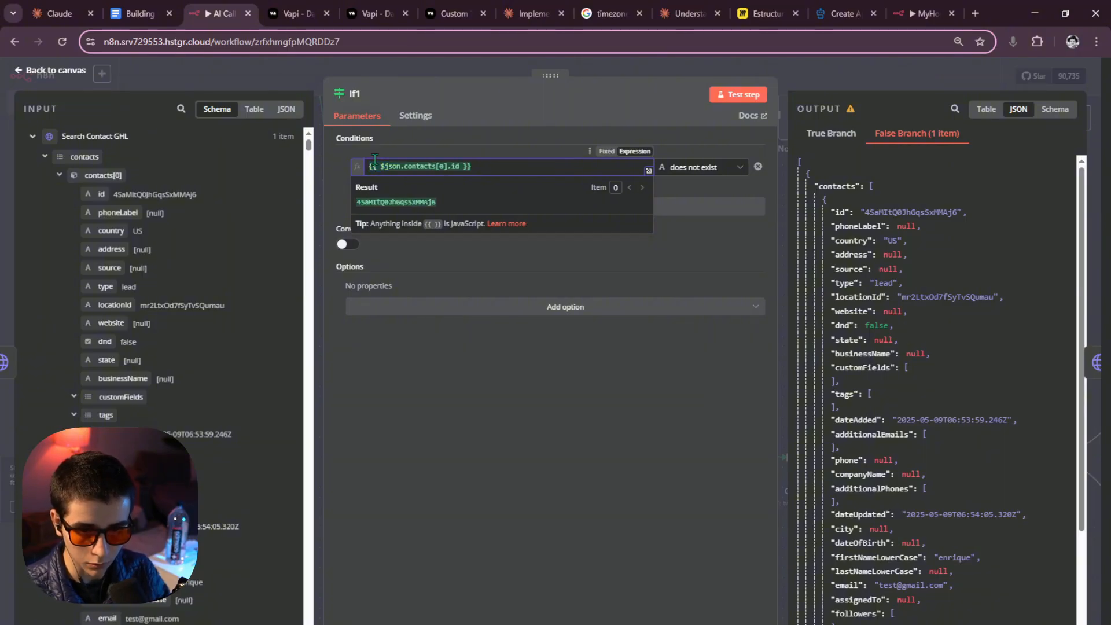
click(696, 169)
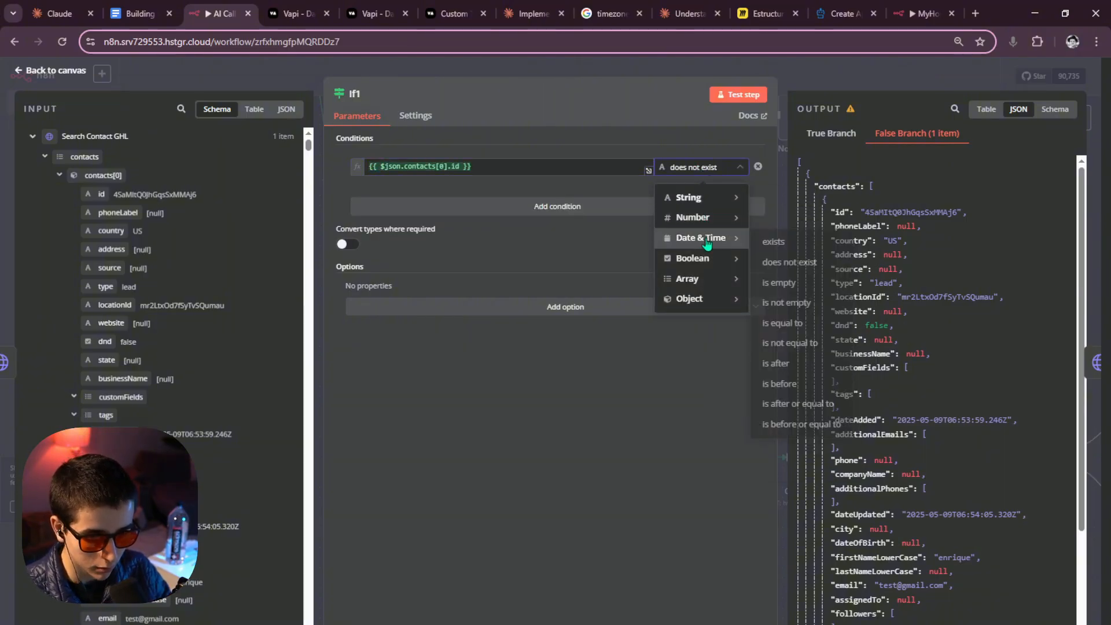
mouse_move(702, 203)
click(774, 201)
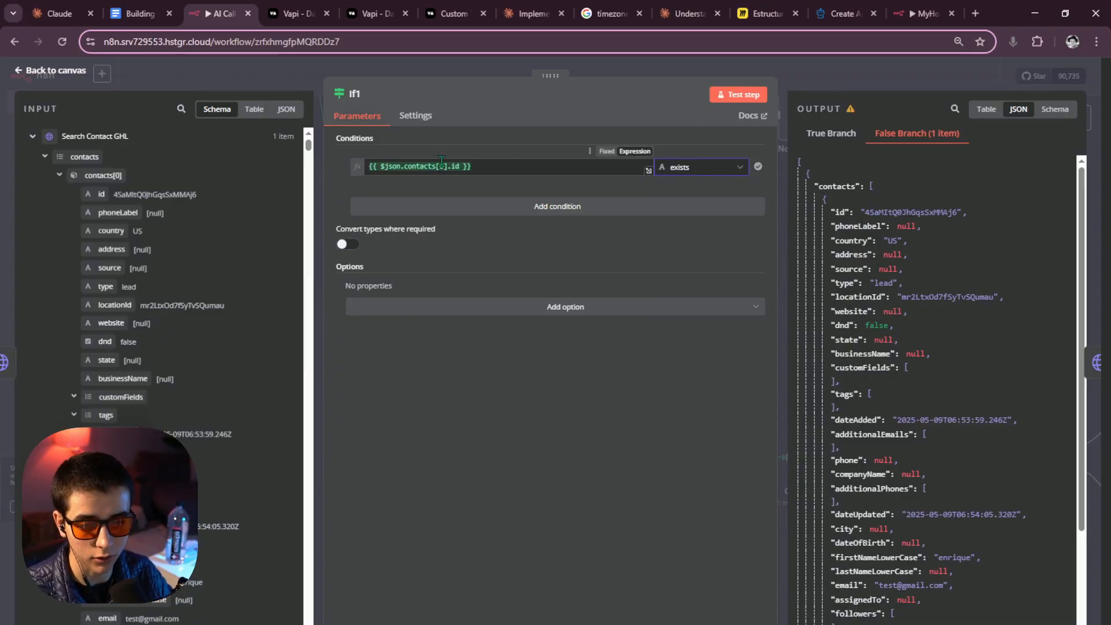
Prefix the contact id expression with $('Search Contact GHL').item.
click(387, 169)
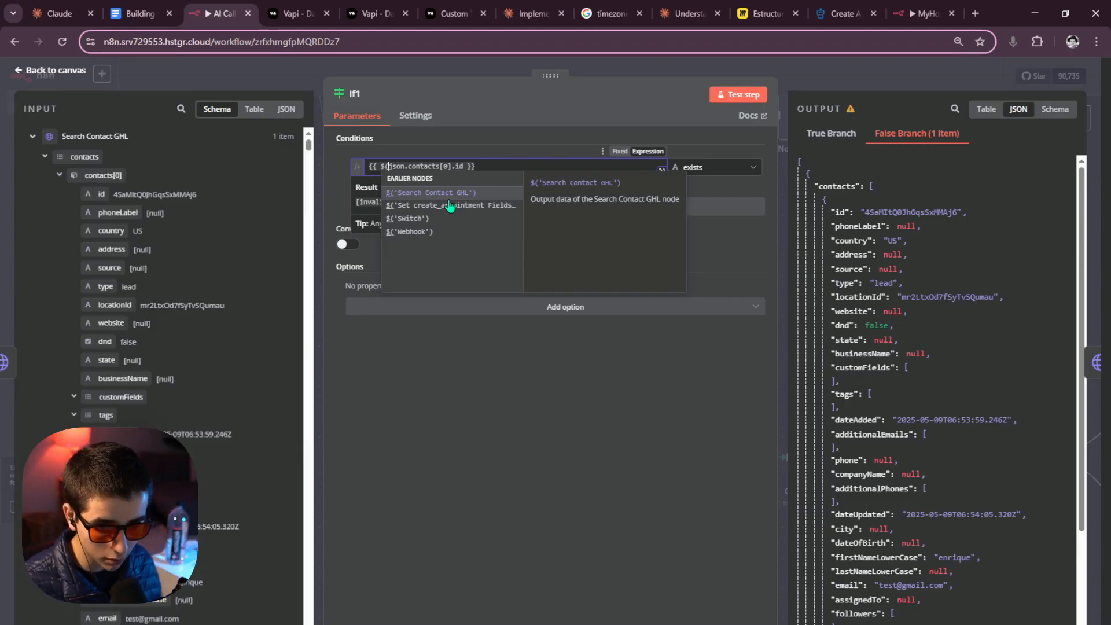
click(451, 192)
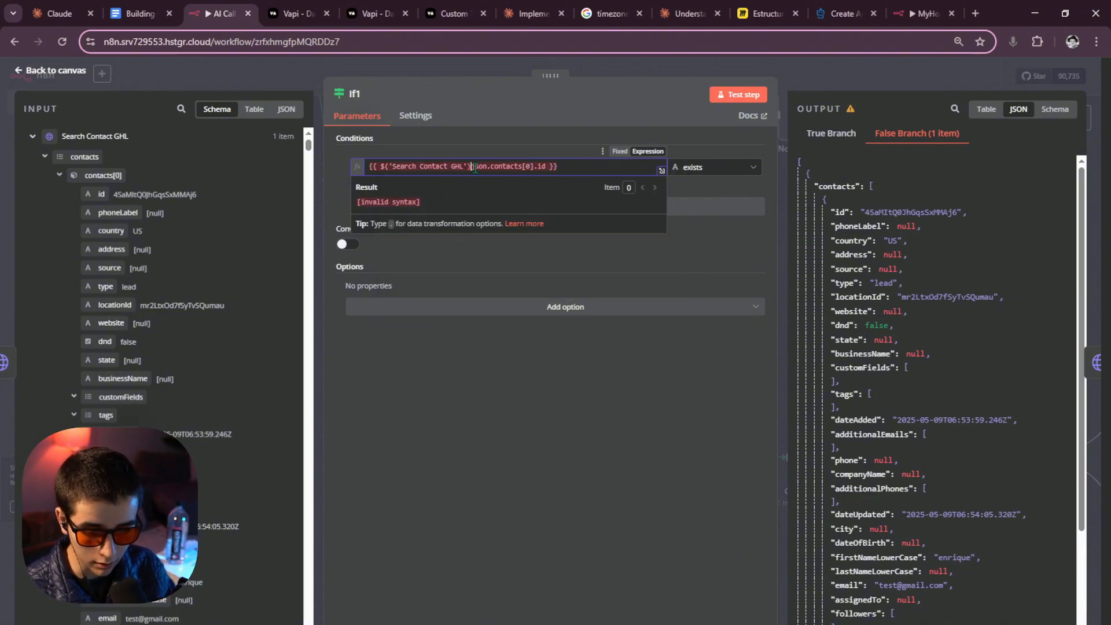
text(.item)
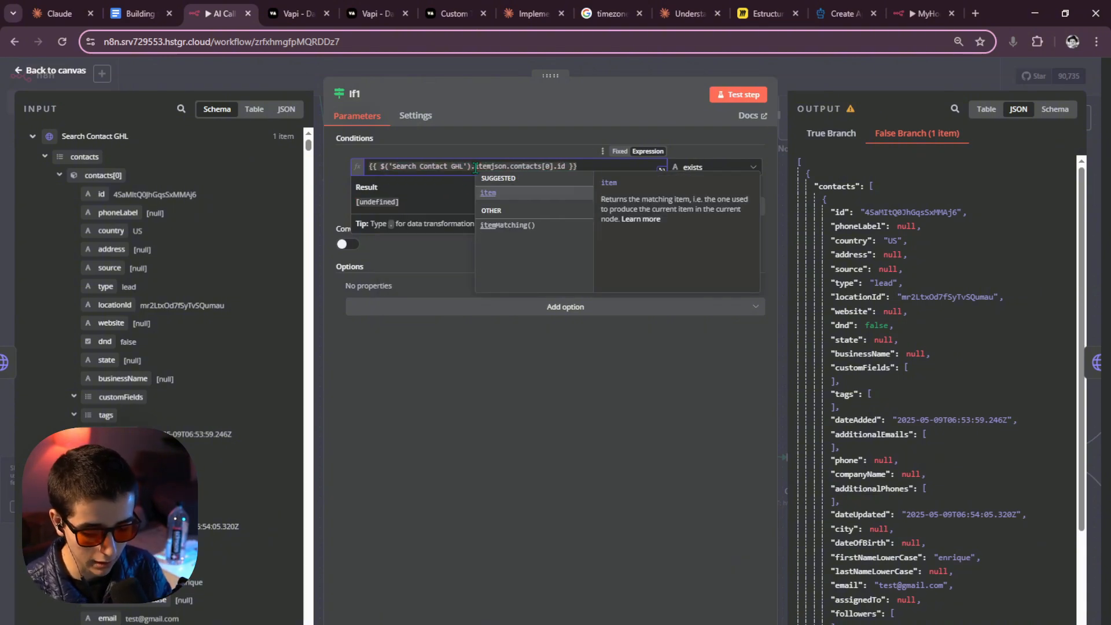
text(.)
click(440, 278)
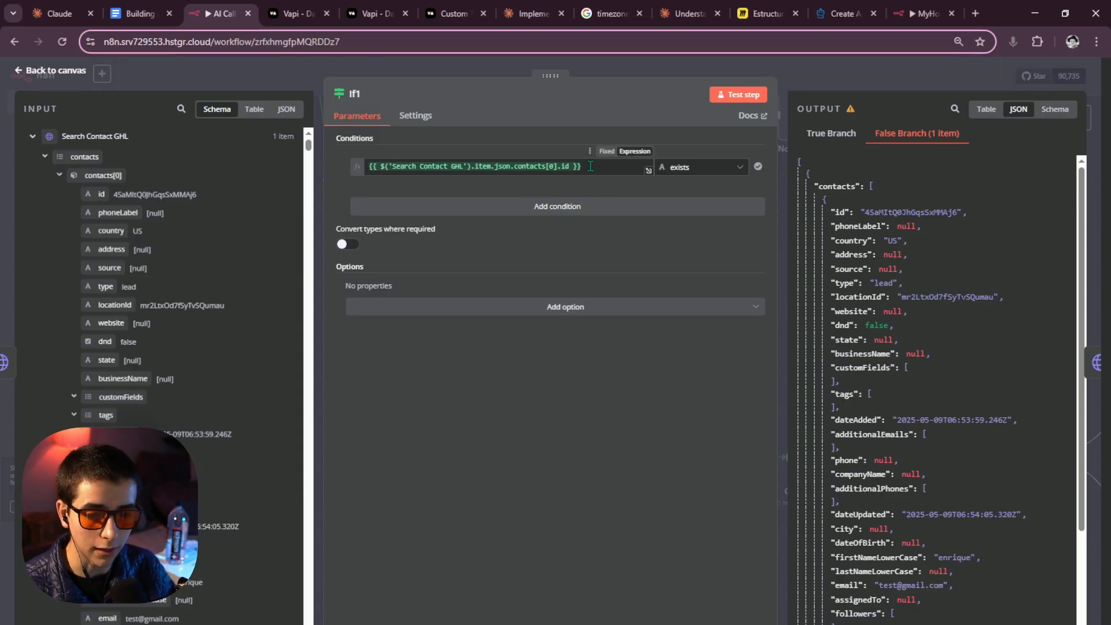
triple_click(403, 168)
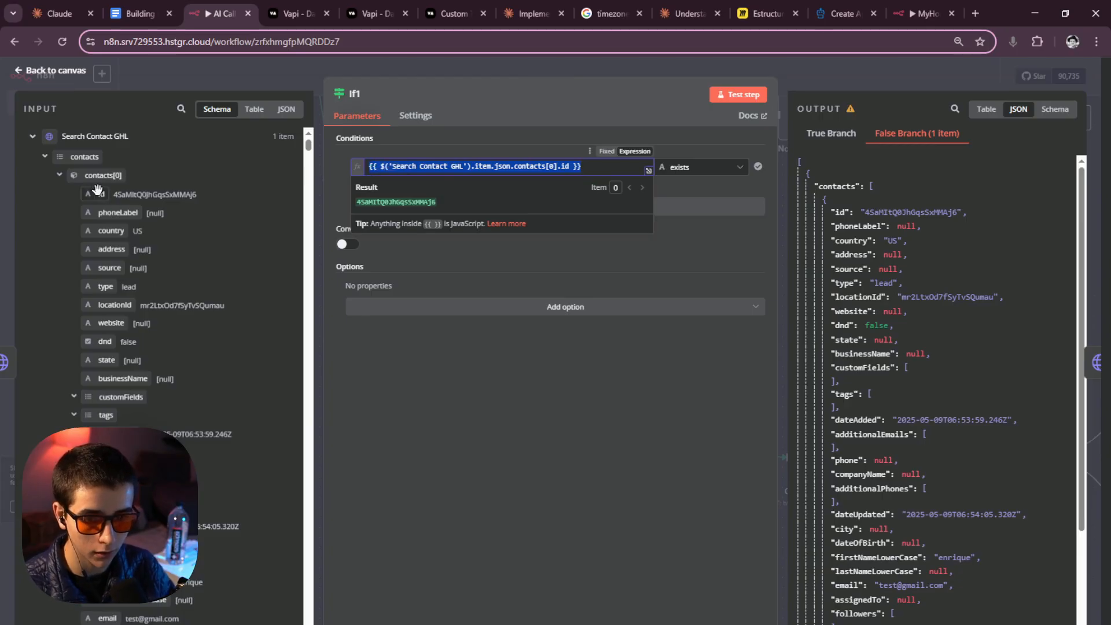
key(Escape)
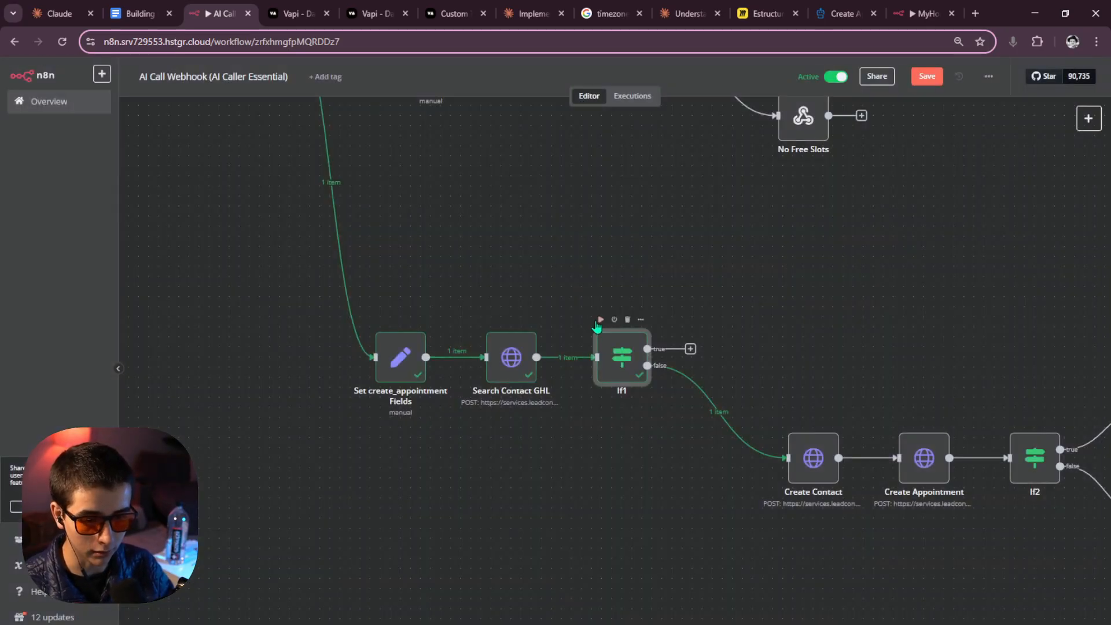
Paste the copied Create Appointment1, If3 and Respond nodes onto the canvas.
click(698, 348)
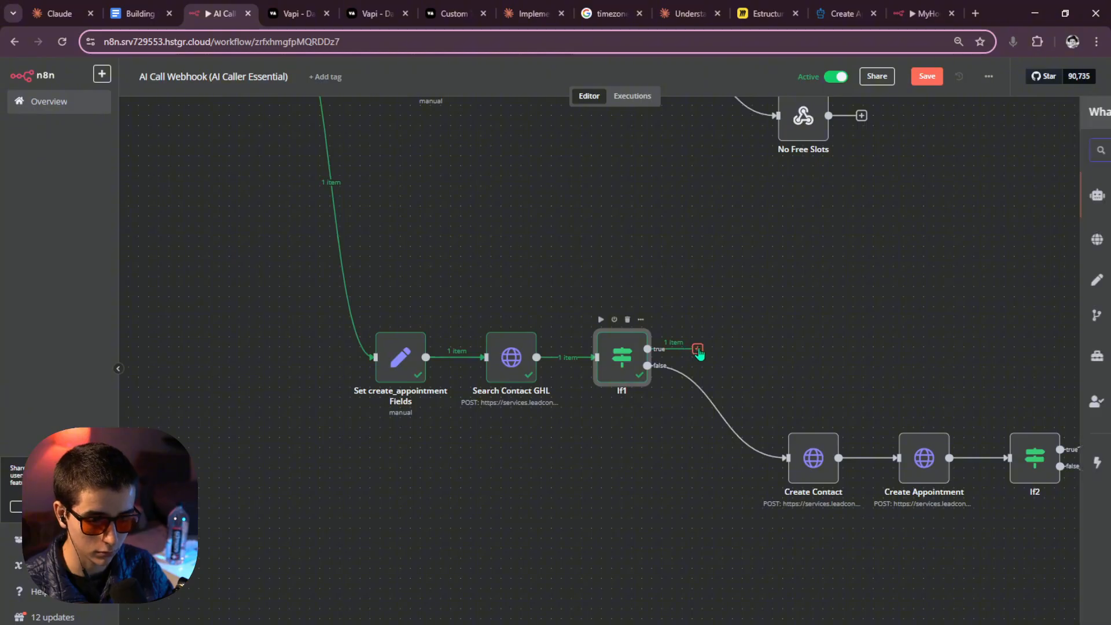
drag(846, 291, 547, 252)
scroll(547, 254, down, 4)
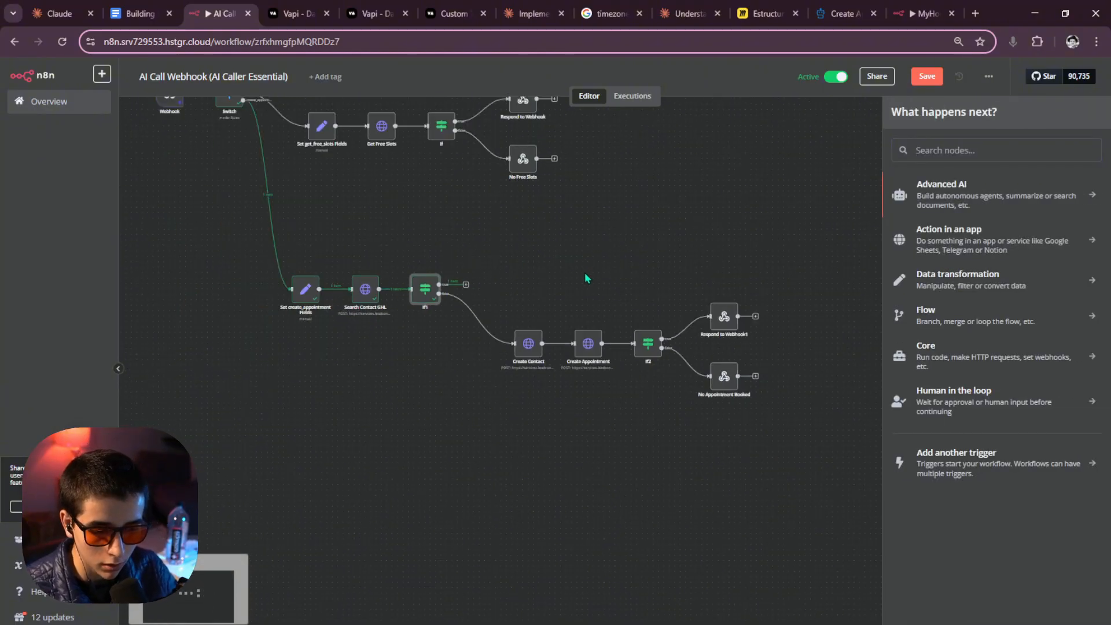
scroll(544, 281, up, 3)
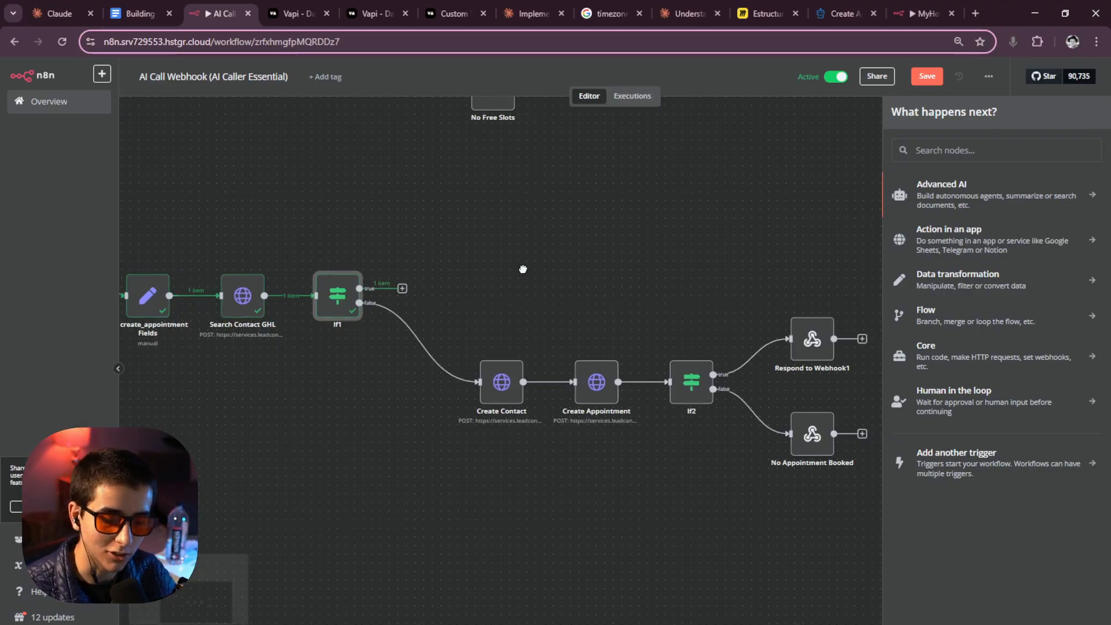
key(ctrl+v)
click(674, 403)
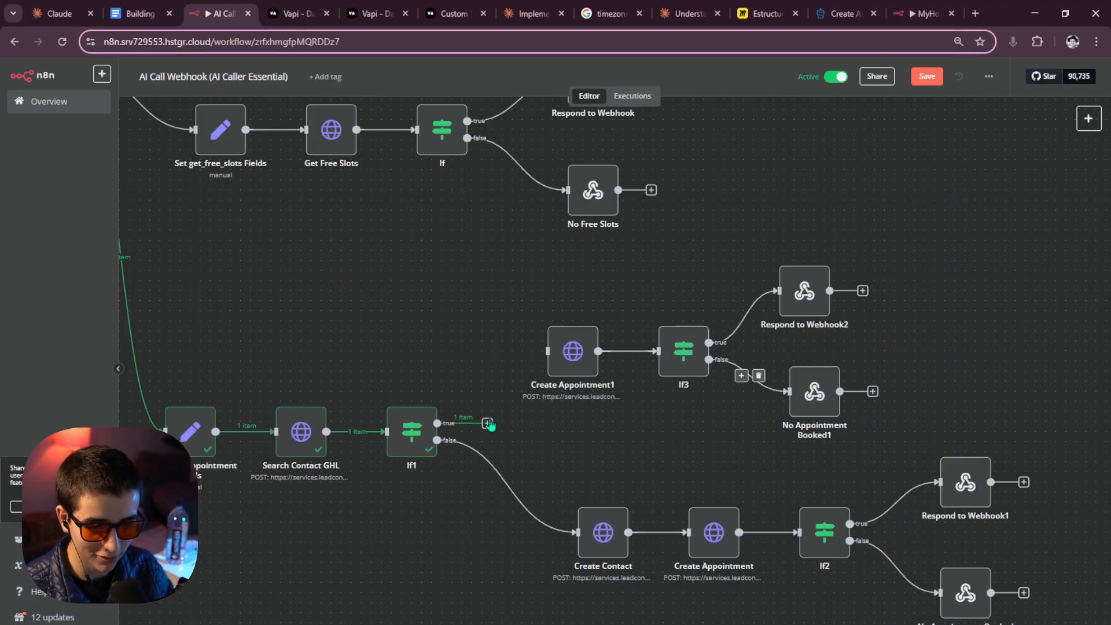
Connect If1's true output to Create Appointment1 and test-run that node.
drag(438, 423, 579, 357)
double_click(578, 357)
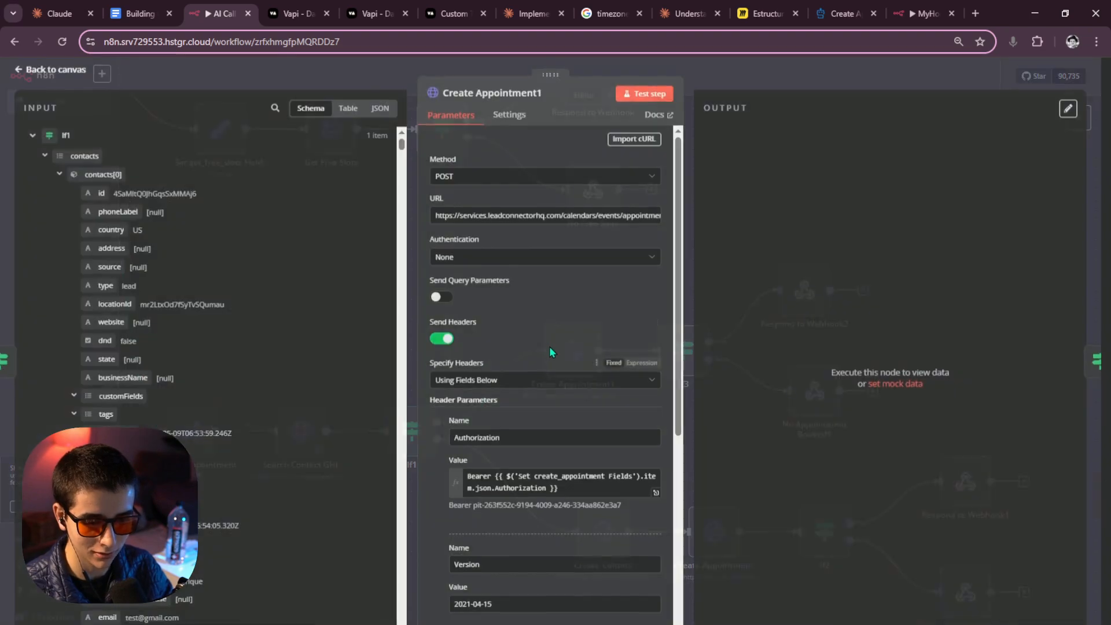
click(764, 75)
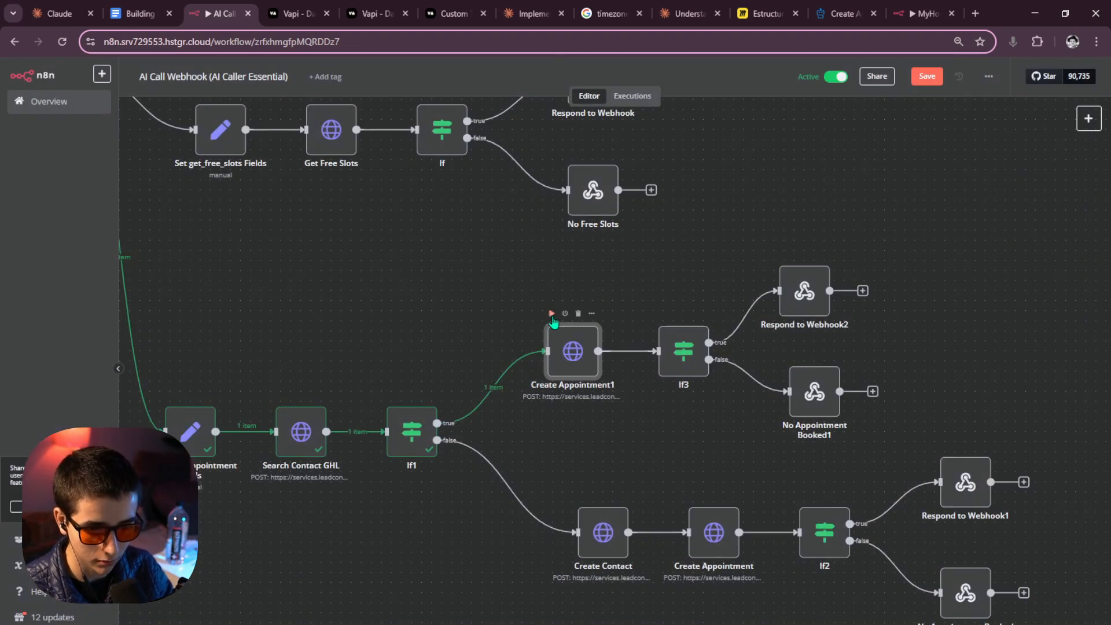
click(552, 314)
Inspect Create Appointment1's error about the missing path to Create Contact.
double_click(566, 341)
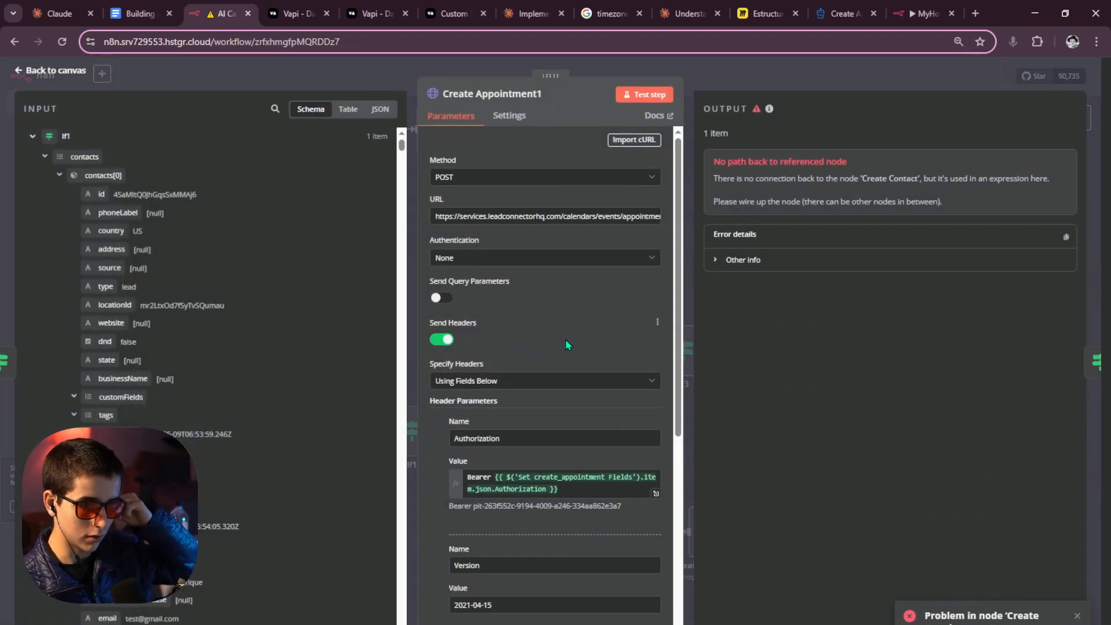
drag(714, 161, 892, 208)
click(950, 206)
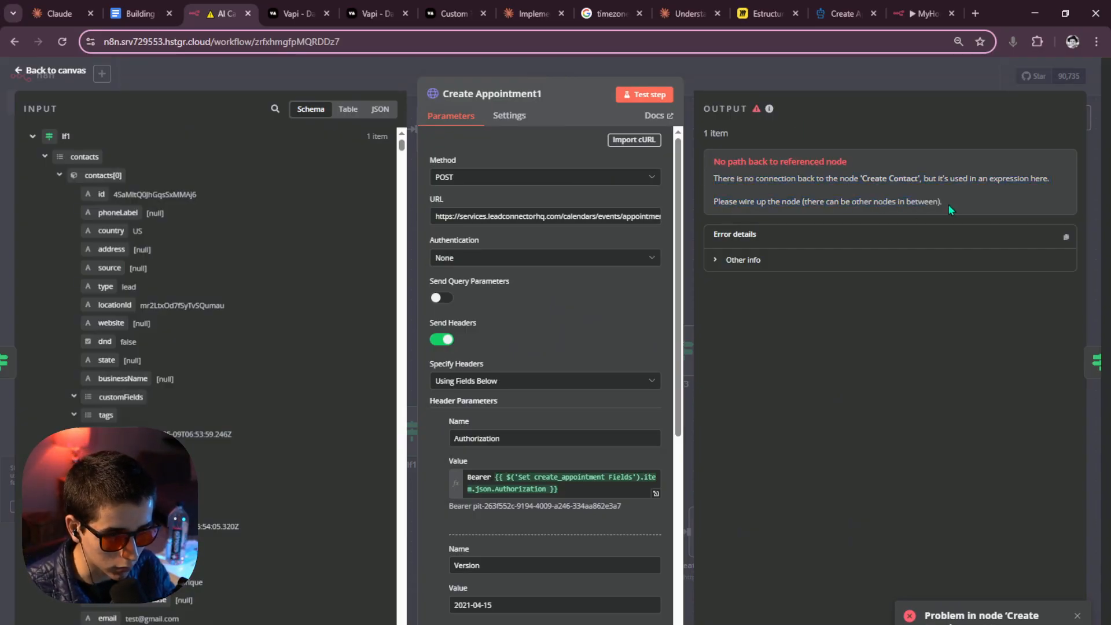
scroll(598, 345, down, 2)
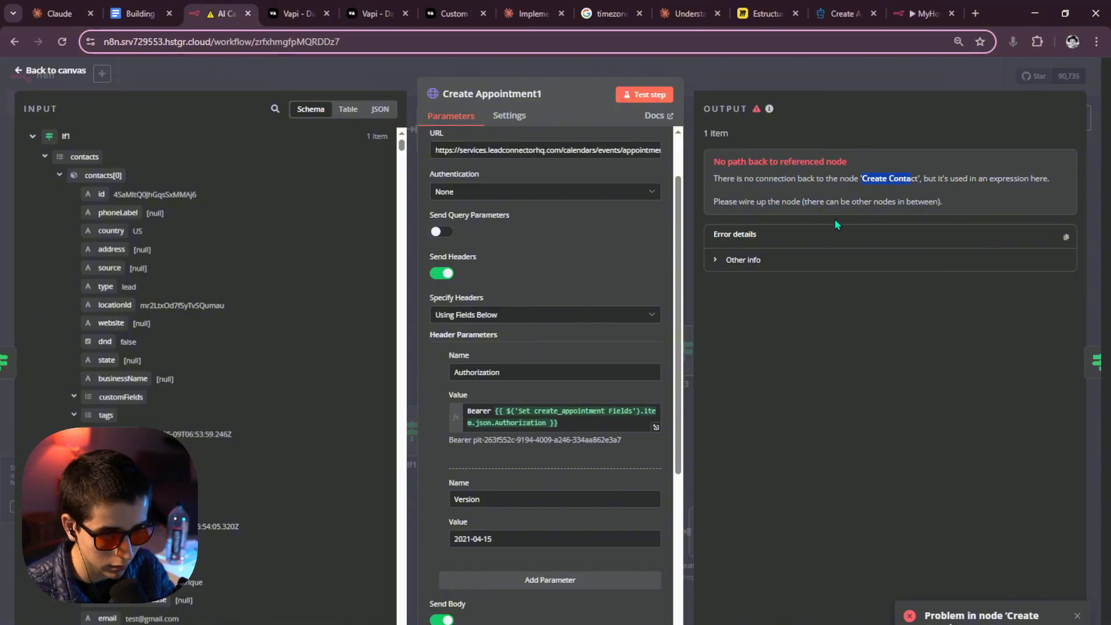
scroll(579, 405, down, 8)
scroll(637, 480, down, 1)
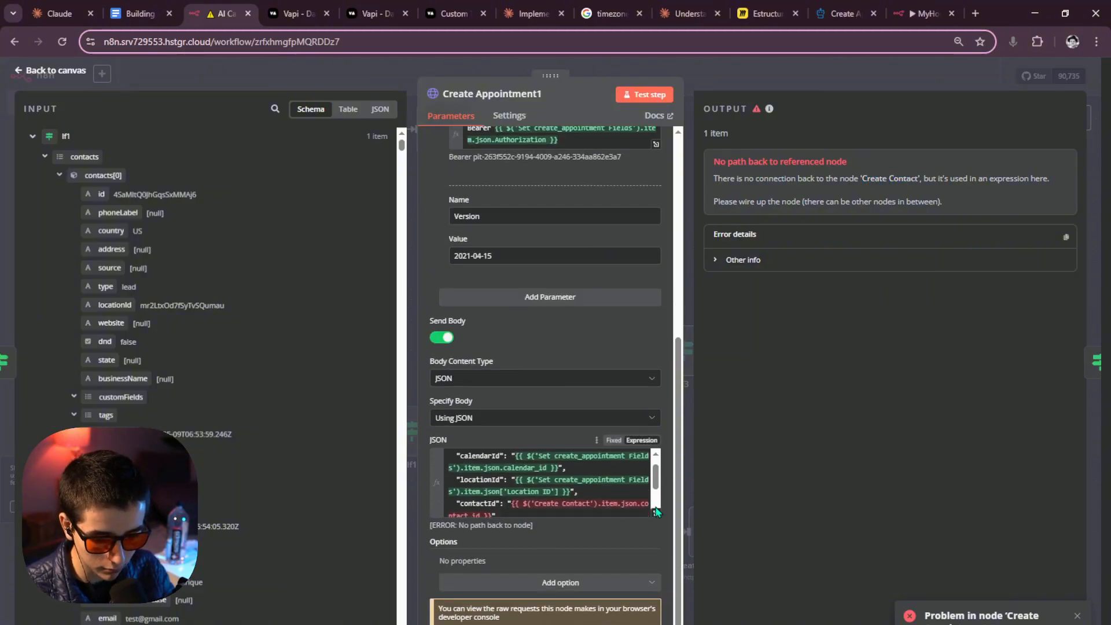
Replace the JSON body's Create Contact contactId with Search Contact GHL's contacts[0].id.
click(660, 514)
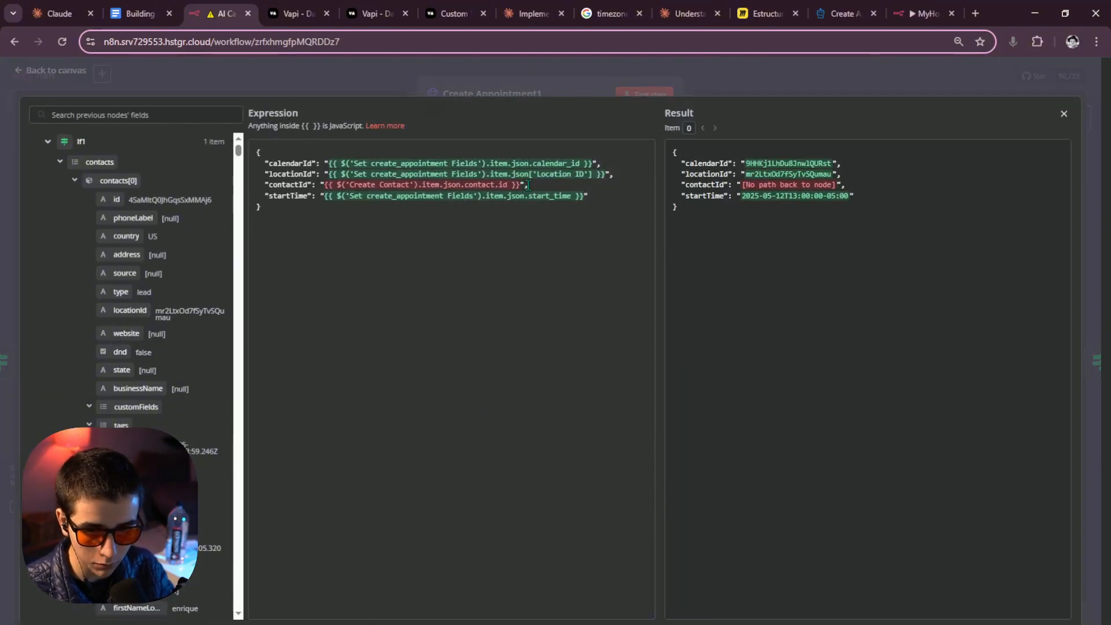
drag(525, 184, 421, 187)
click(419, 186)
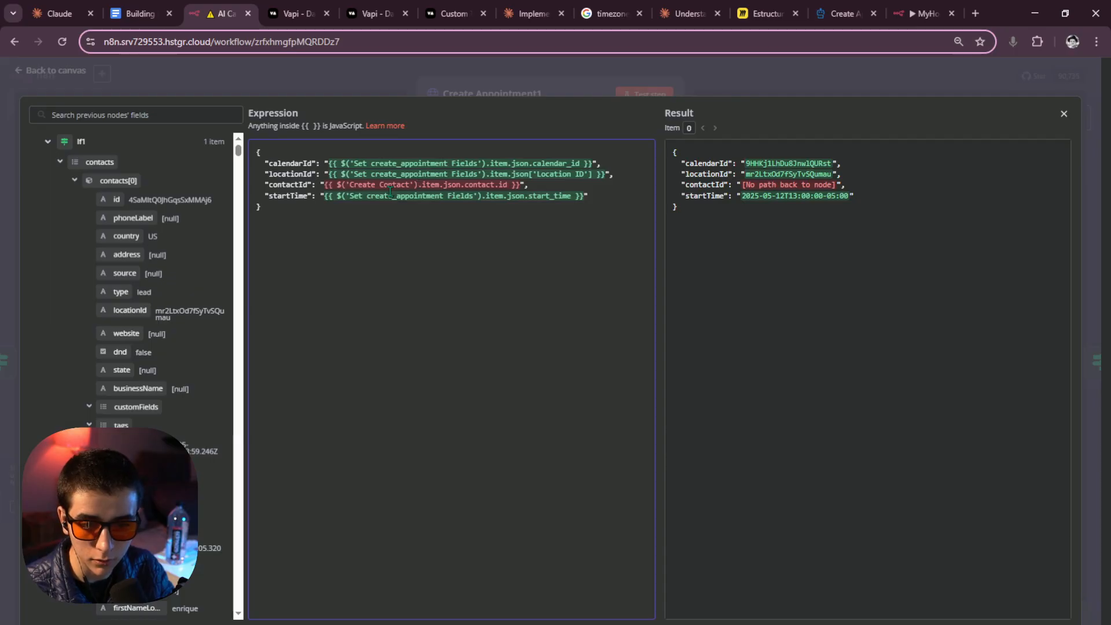
drag(412, 185, 350, 185)
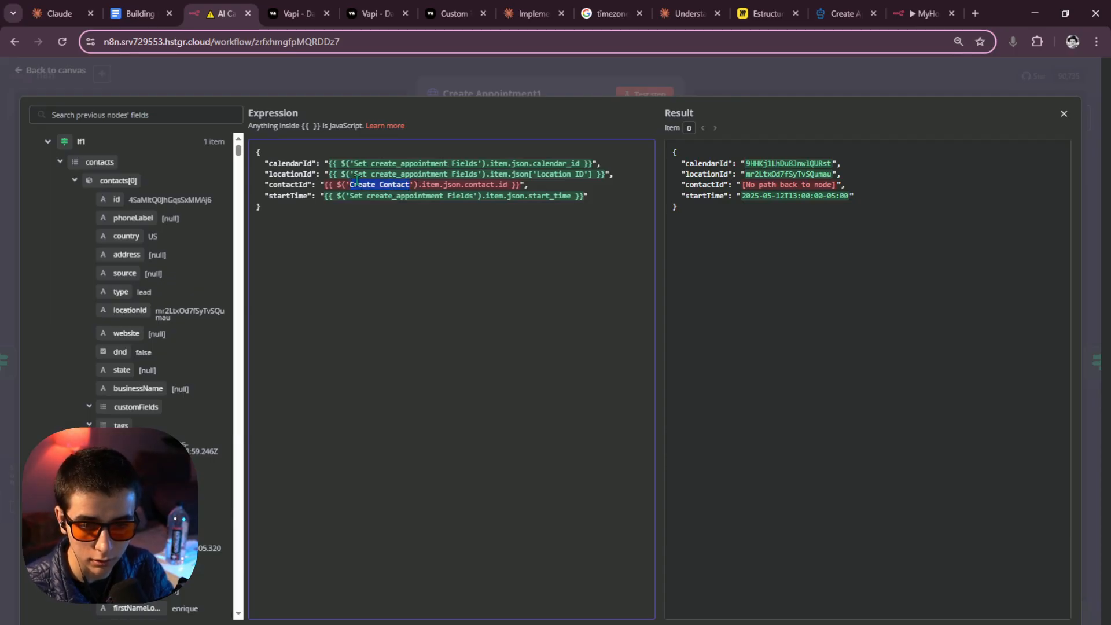
key(BackSpace)
drag(463, 185, 323, 186)
key(BackSpace)
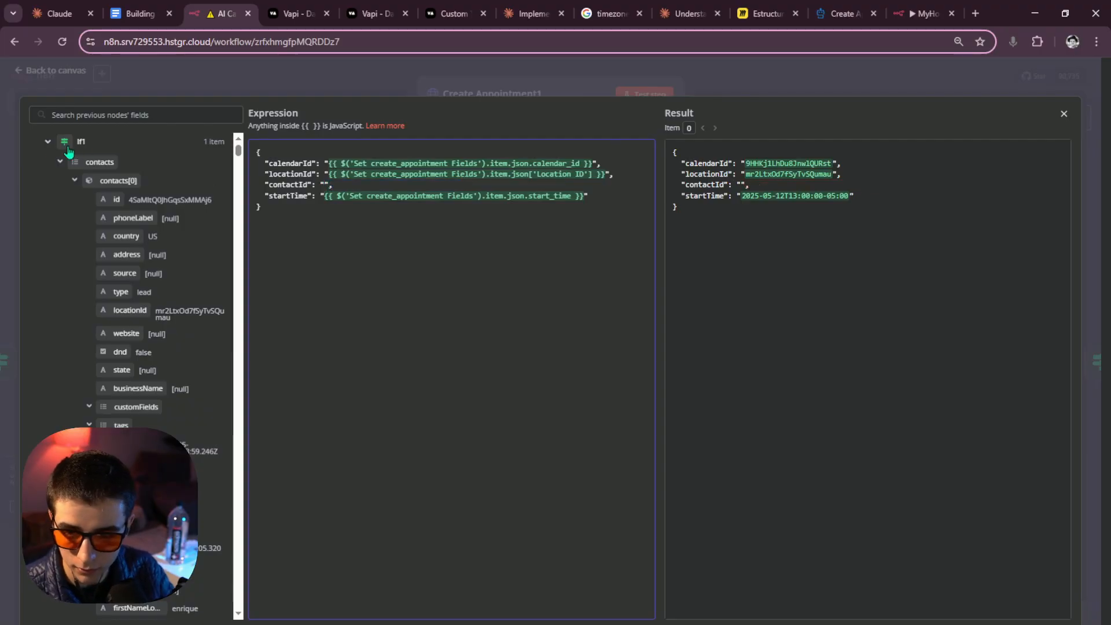
click(66, 142)
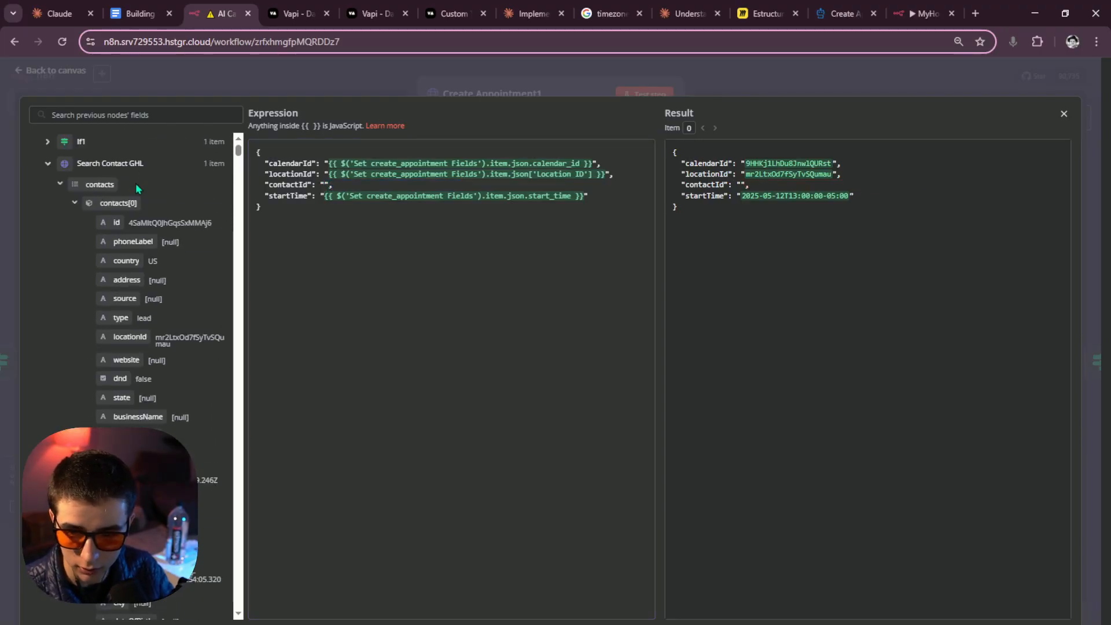
drag(120, 219, 324, 185)
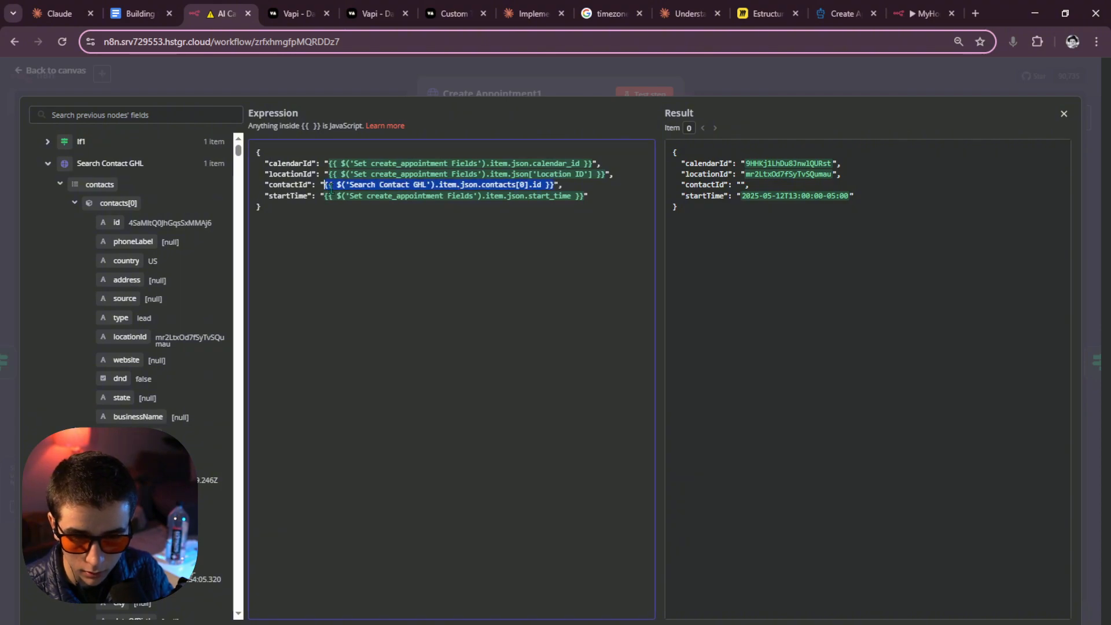
click(611, 188)
click(781, 95)
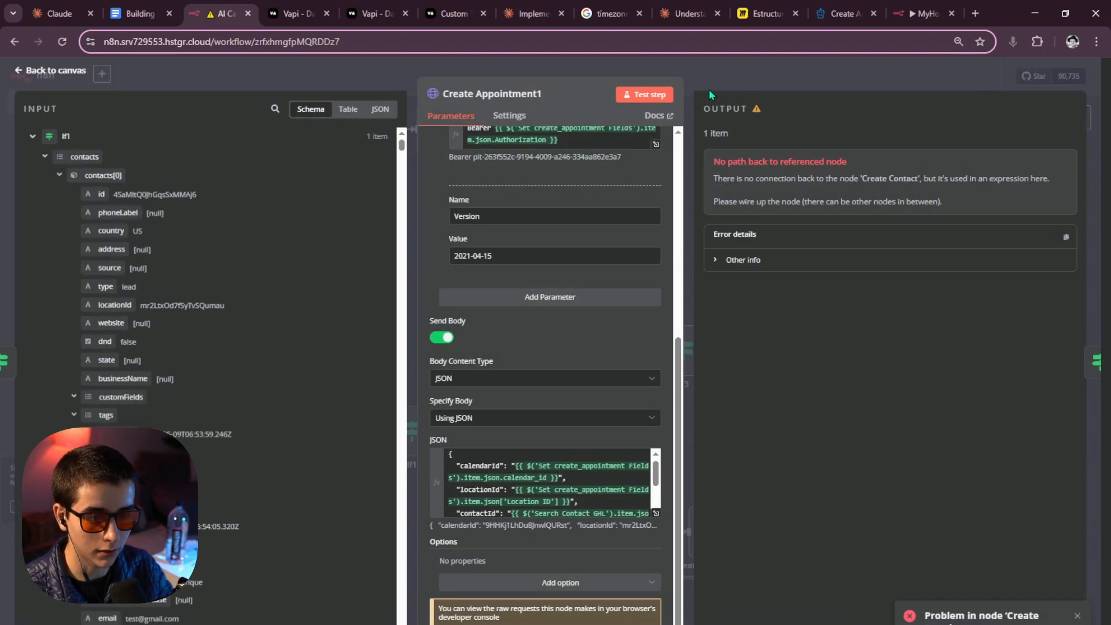
Retest Create Appointment1 and review the 400 error that the slot is no longer available.
click(650, 96)
click(786, 90)
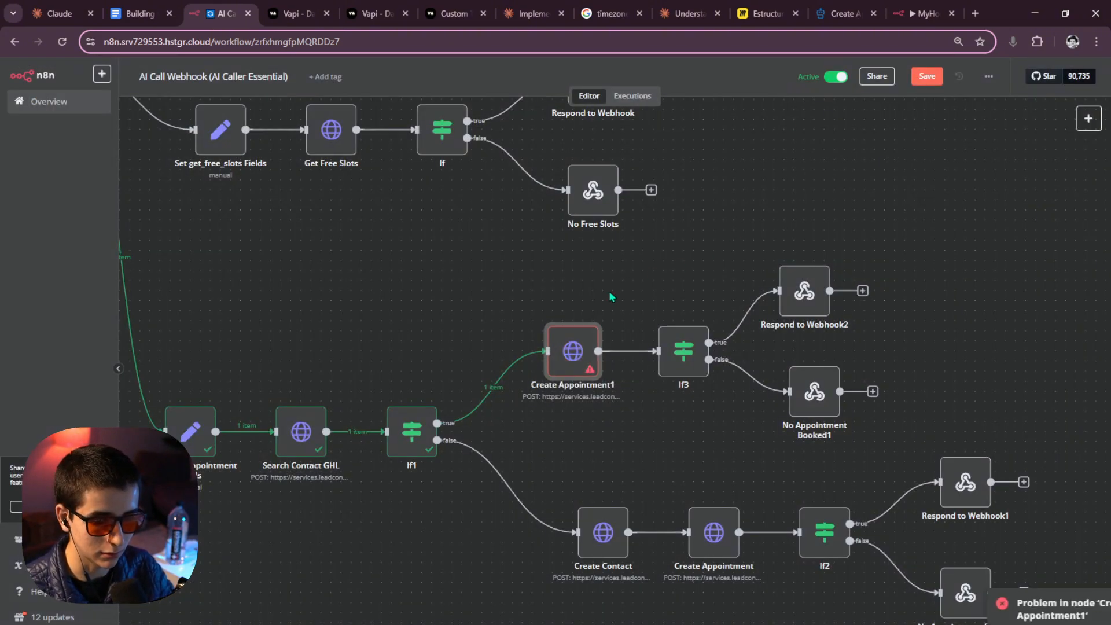
double_click(573, 351)
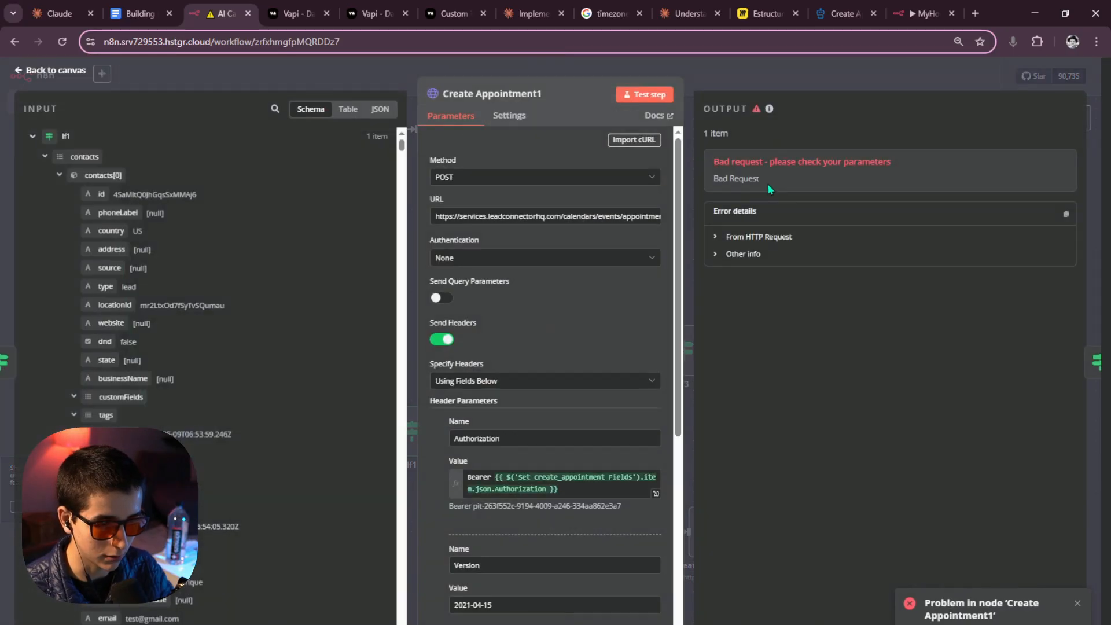
click(760, 237)
drag(881, 277, 940, 282)
click(939, 284)
drag(834, 288, 798, 287)
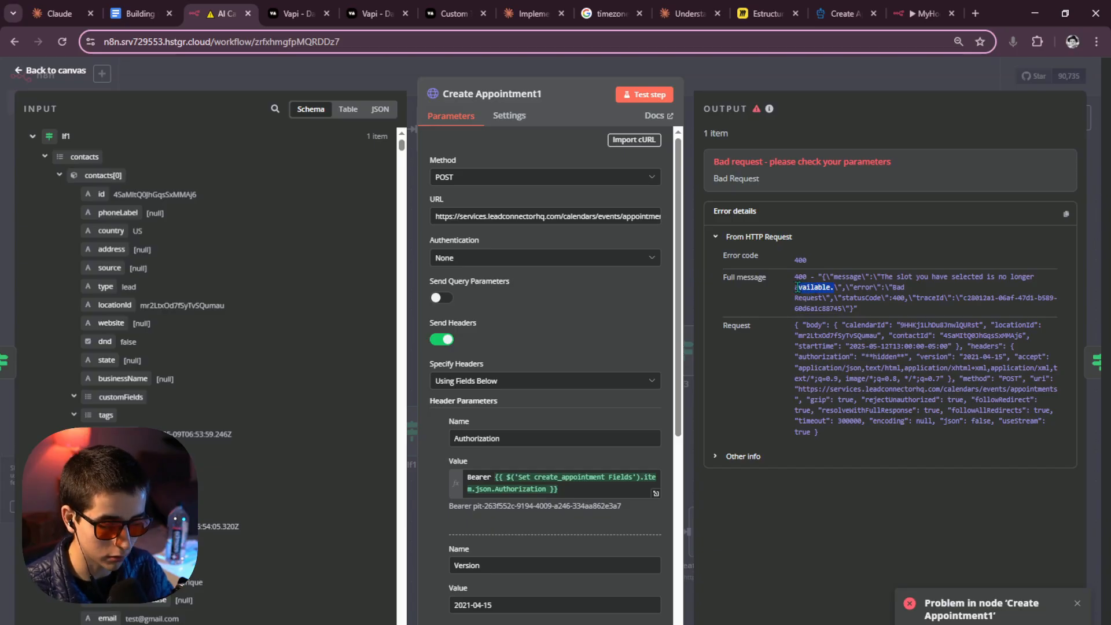
click(864, 277)
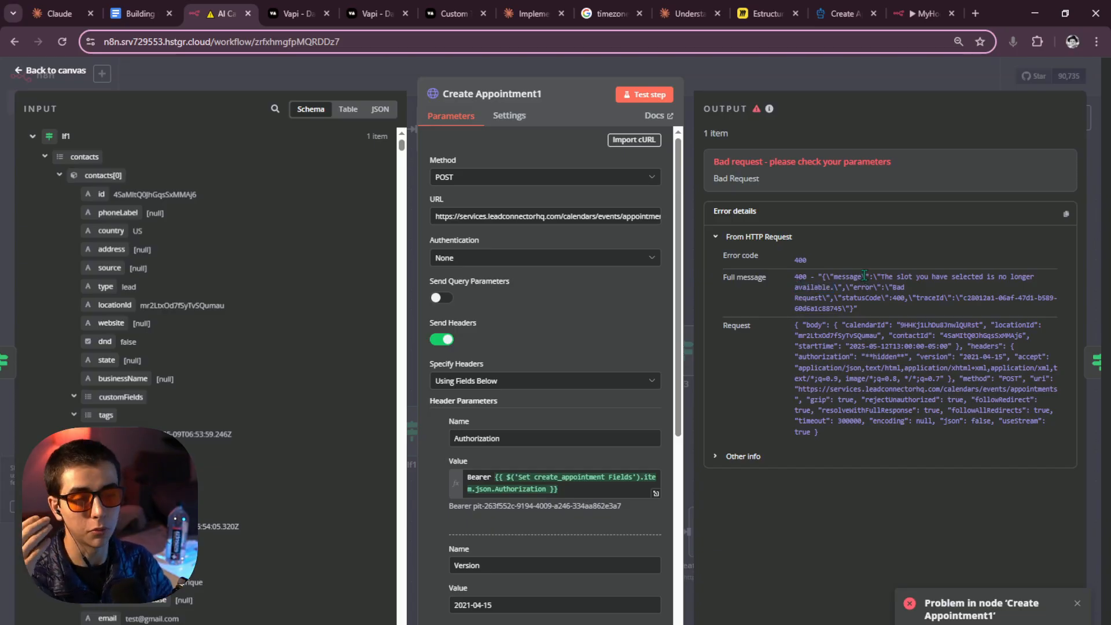
key(Escape)
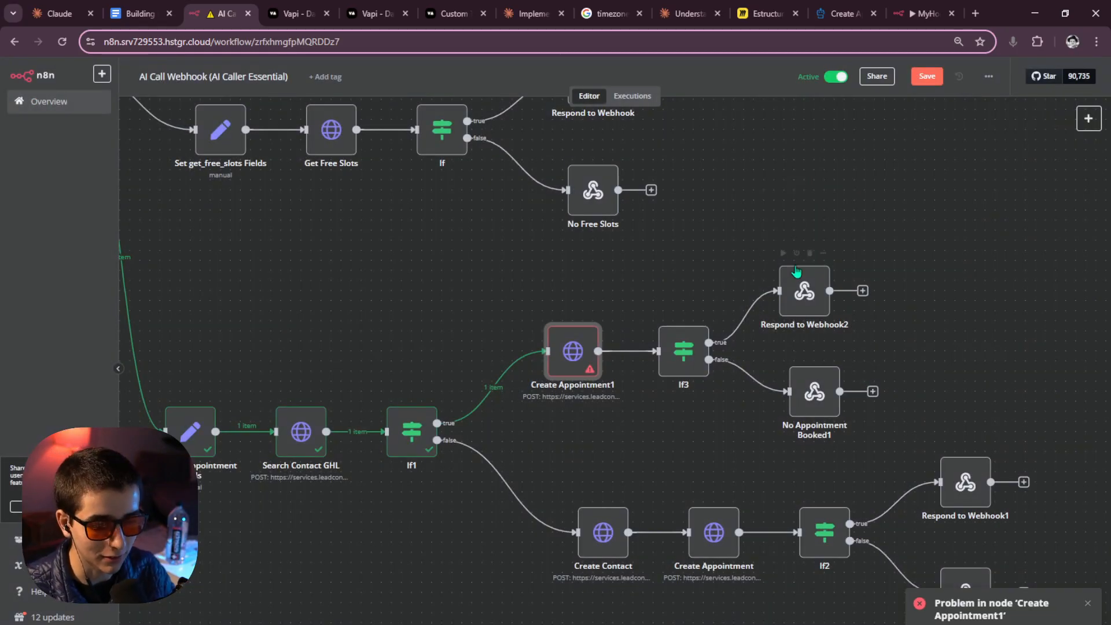
Review If3's status-equals-booked condition and return to the workflow canvas.
scroll(714, 281, down, 3)
scroll(698, 318, up, 5)
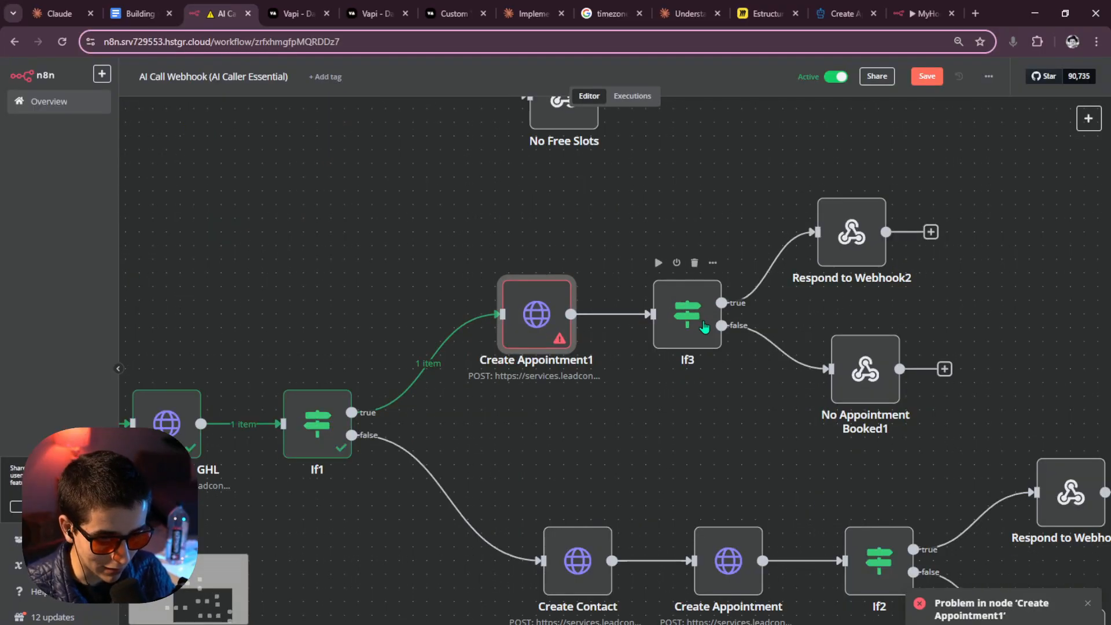
double_click(686, 316)
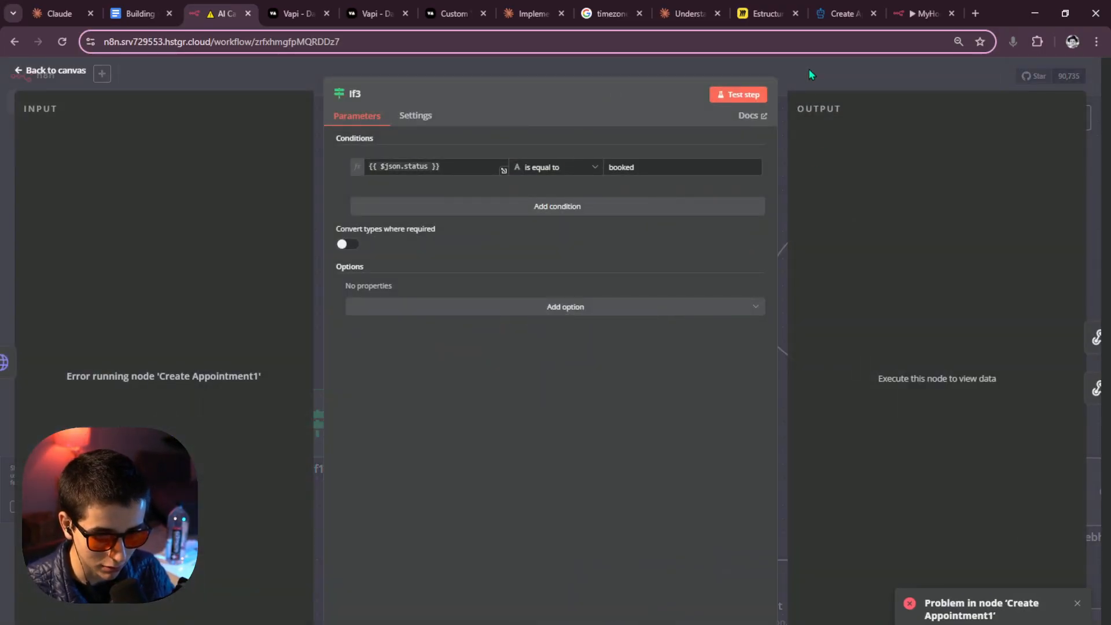
click(808, 68)
scroll(811, 333, right, 2)
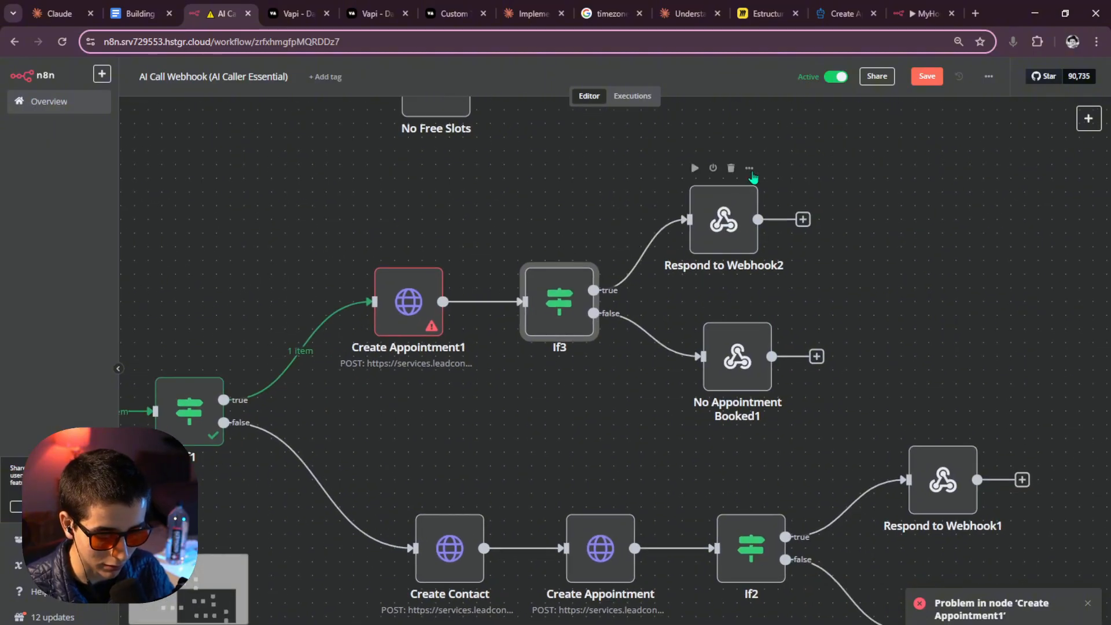
scroll(663, 333, down, 3)
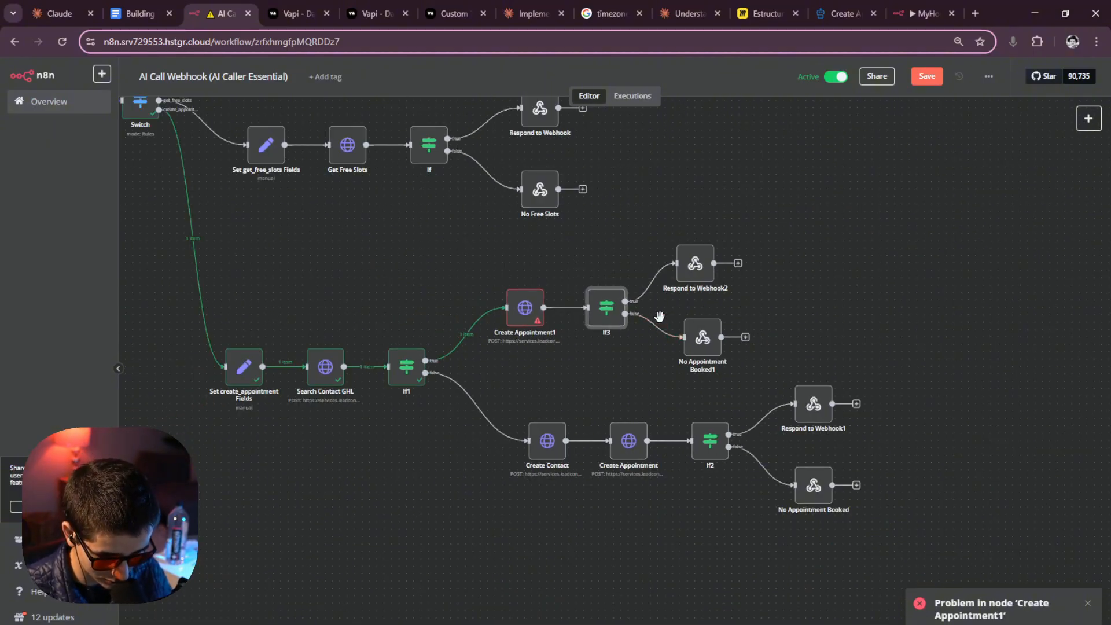
double_click(608, 316)
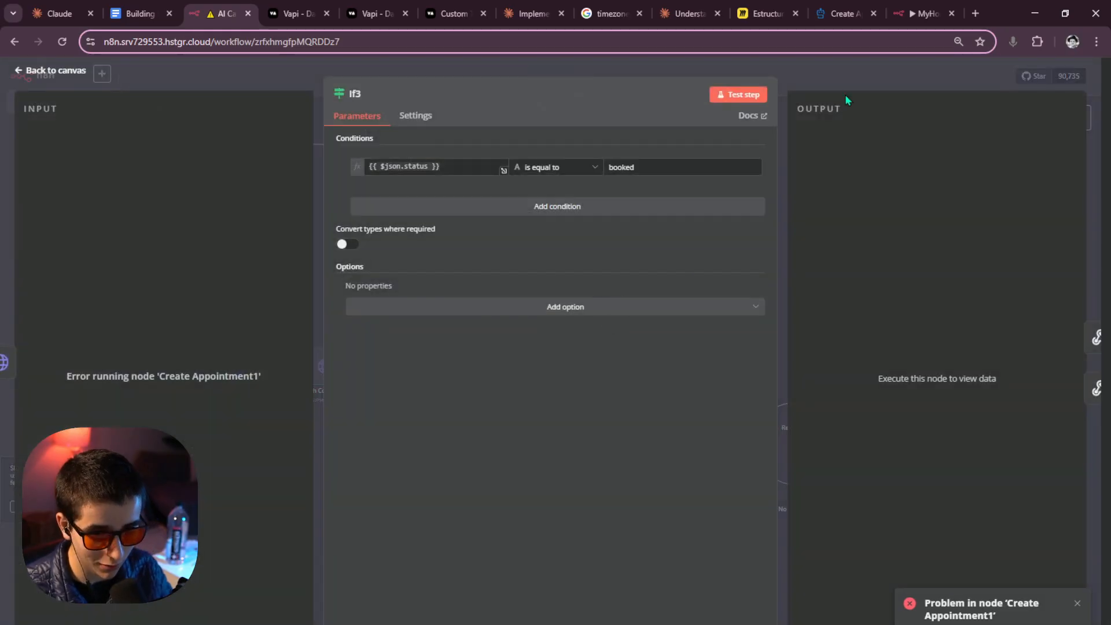
key(Escape)
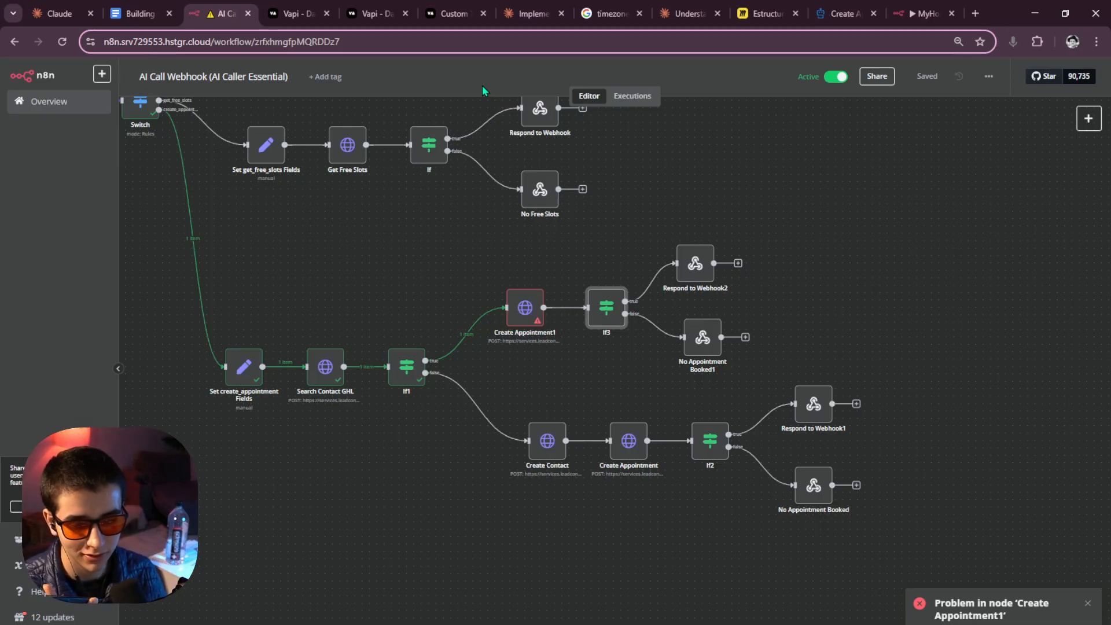
Close the 'Problem in node' error toast and open the Chrome profile menu.
click(1086, 603)
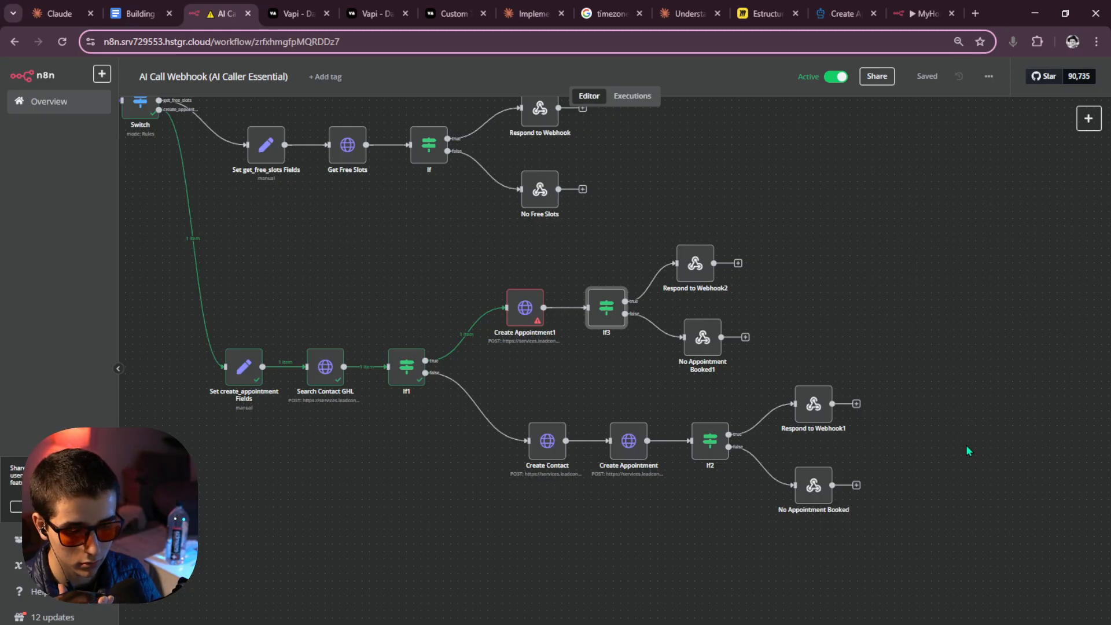
click(1073, 41)
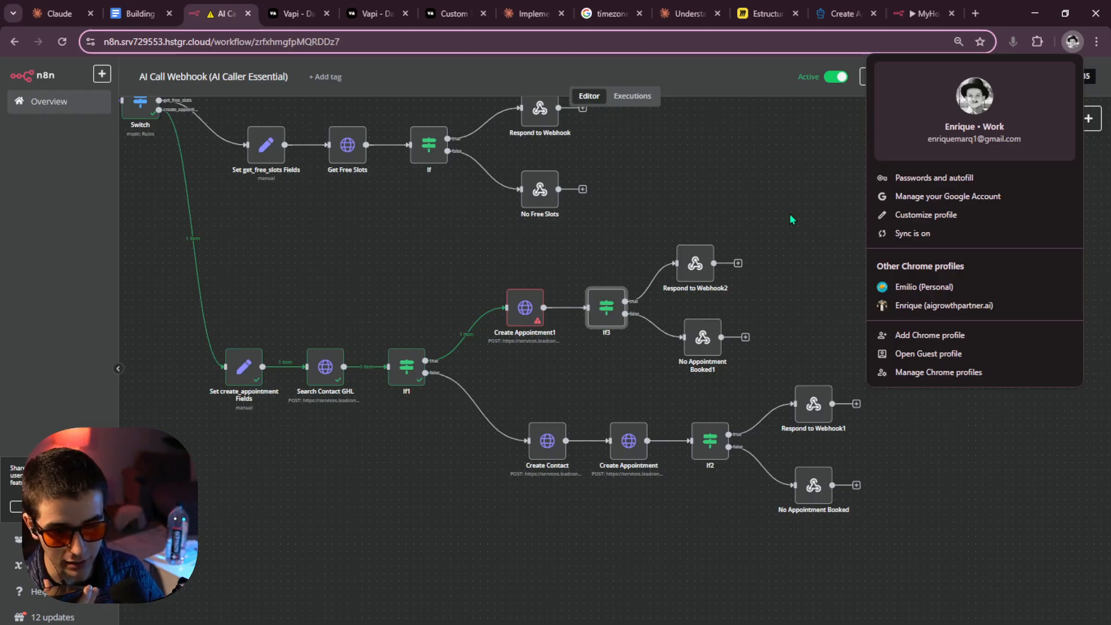
Close the Chrome profile menu to reveal the AI Call Webhook canvas.
click(810, 212)
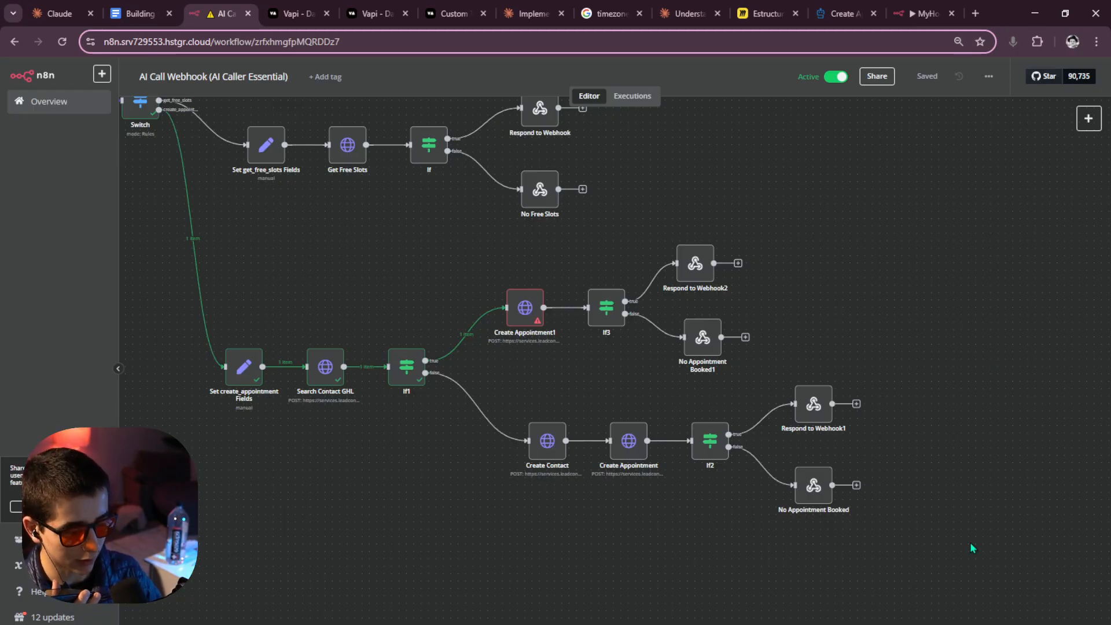
click(1078, 624)
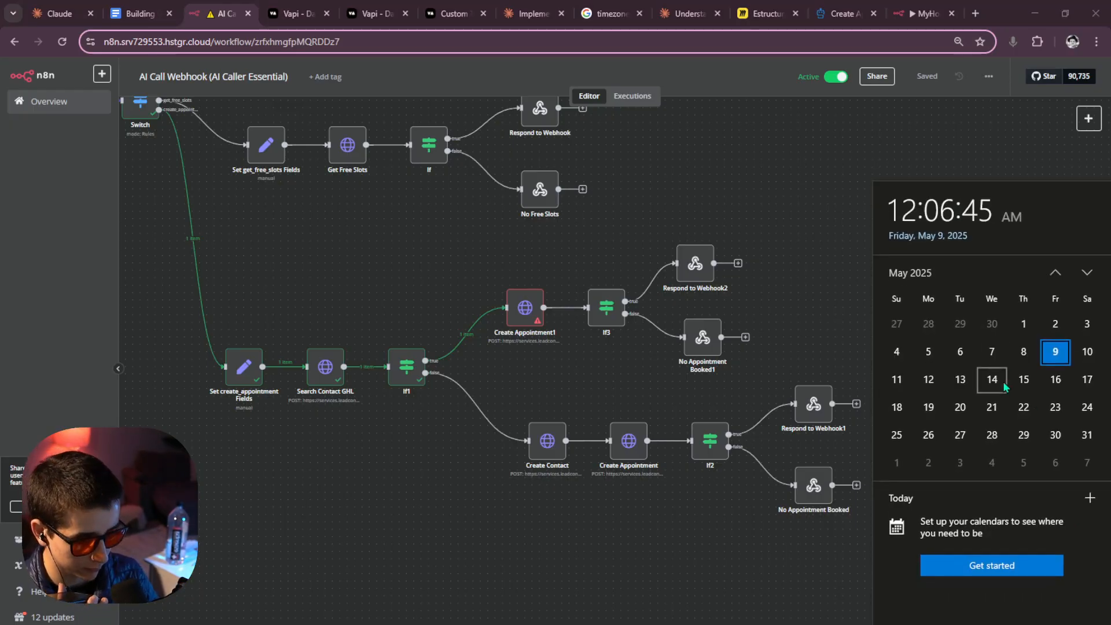
click(954, 386)
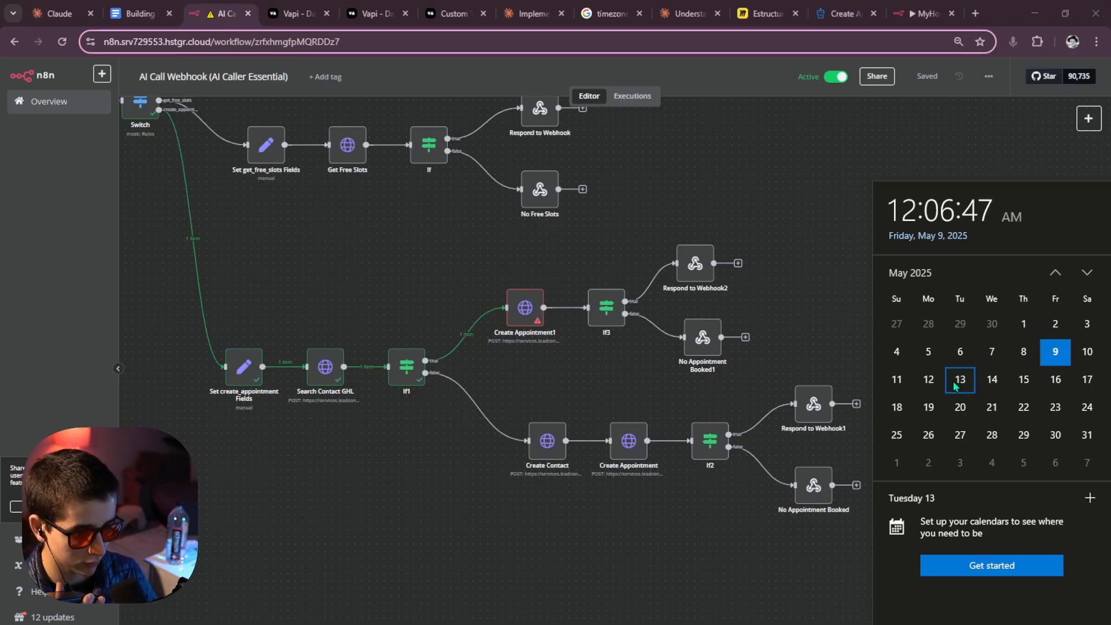
click(955, 382)
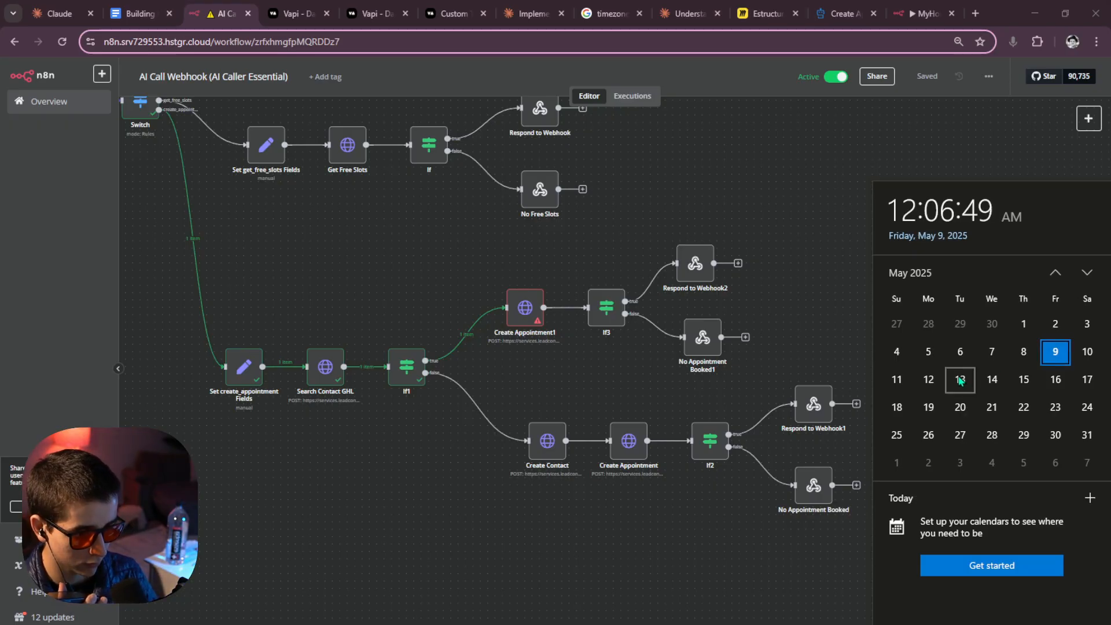
click(959, 381)
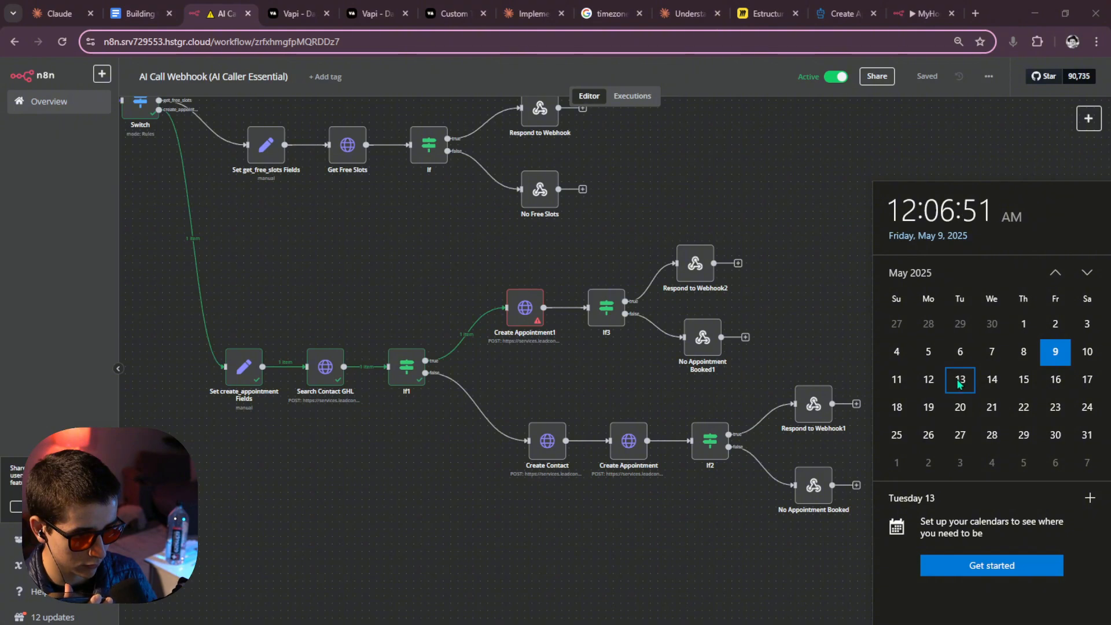
click(829, 346)
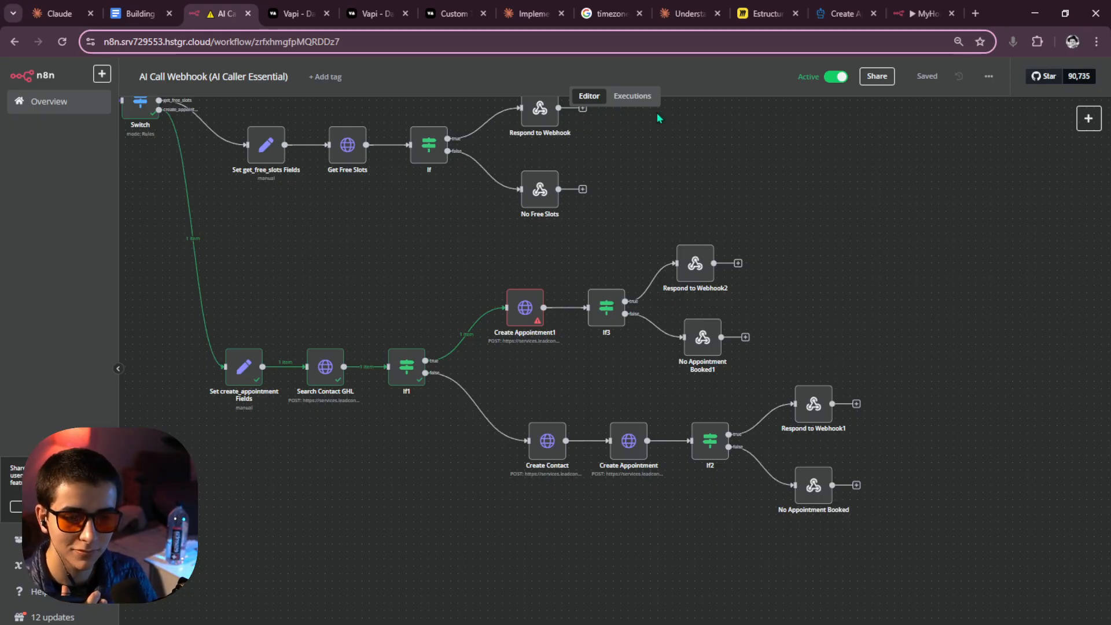
Check the 00:06:47 run's Respond to Webhook output, then select execution 648 from 00:07:20.
click(634, 97)
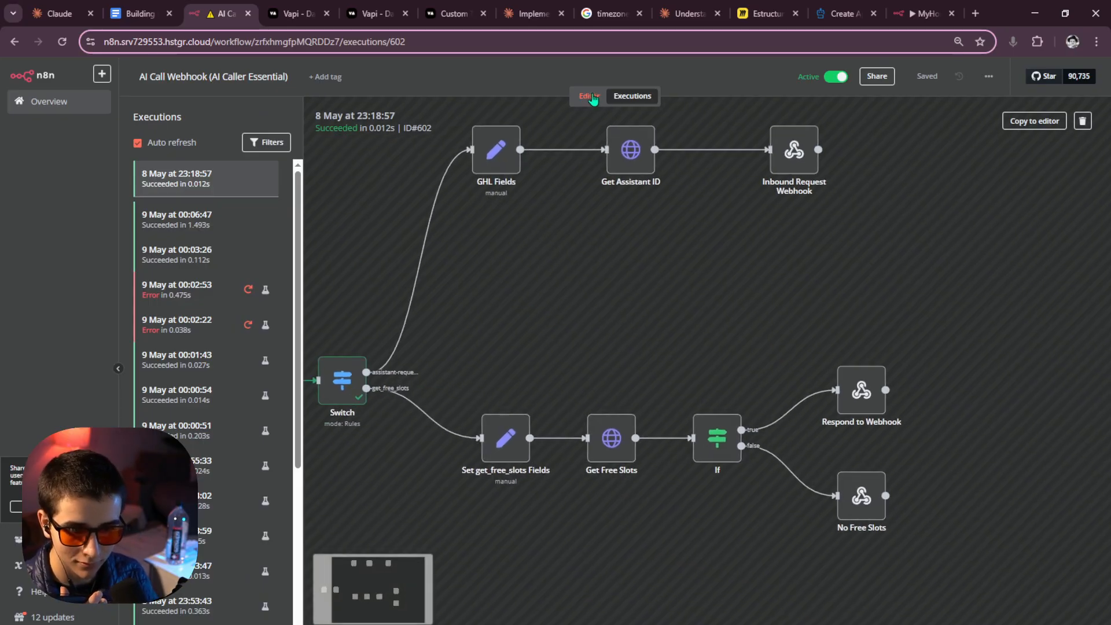
click(589, 95)
click(626, 103)
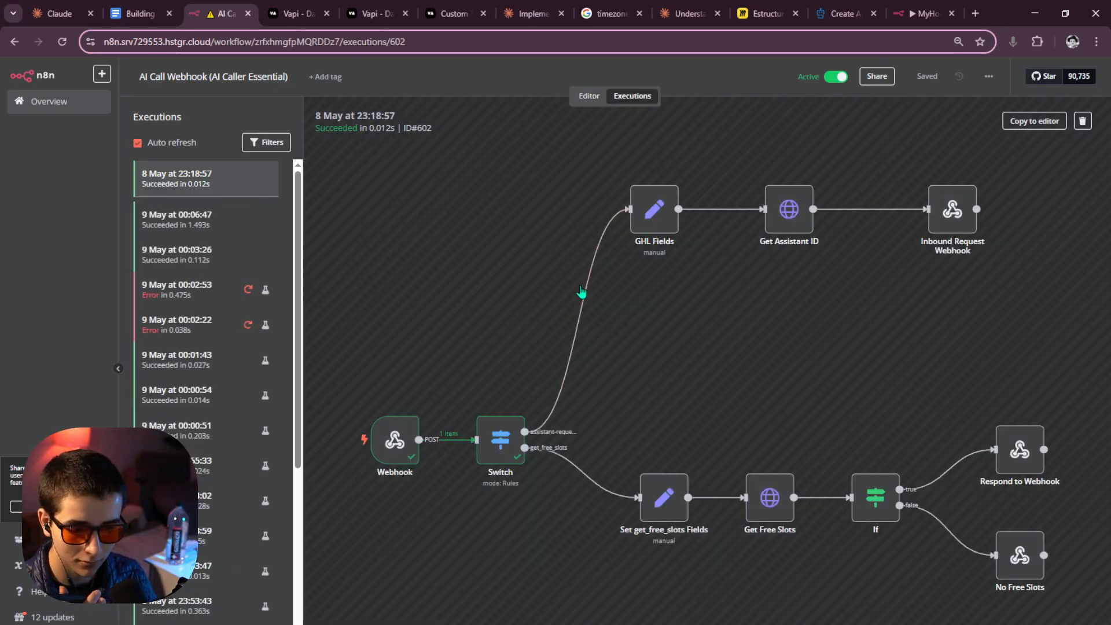
click(217, 229)
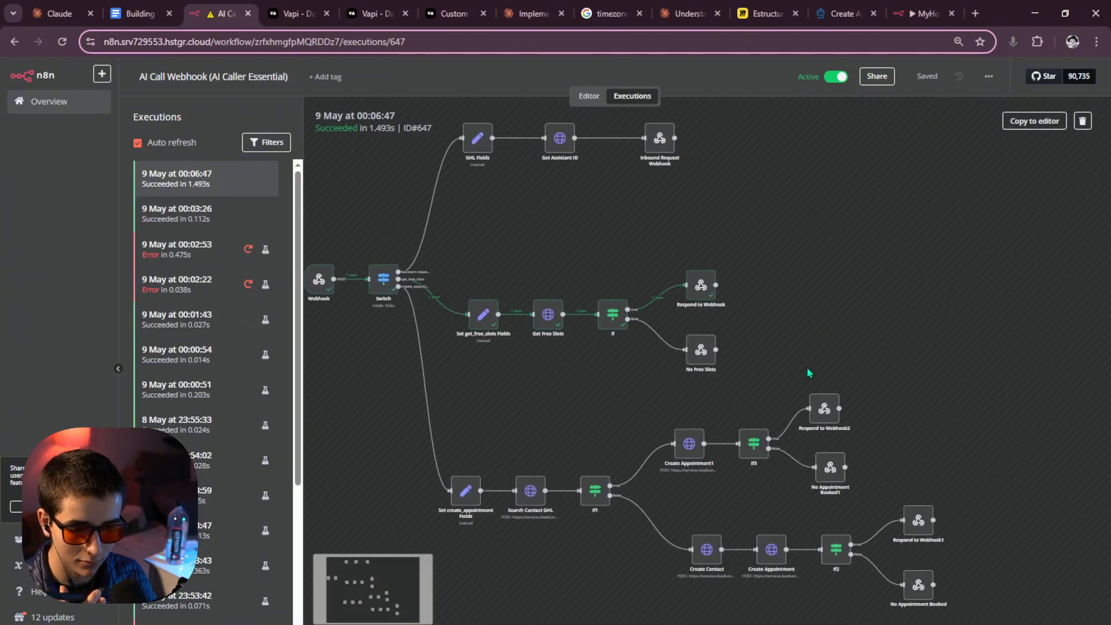
double_click(697, 289)
scroll(787, 324, down, 6)
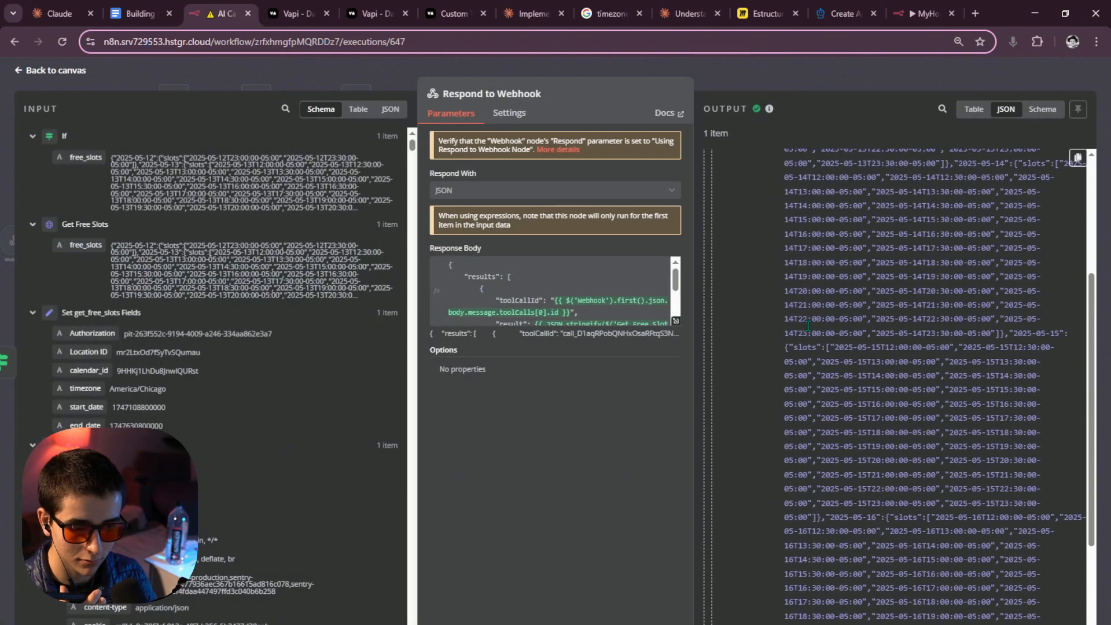
scroll(808, 289, up, 6)
key(Escape)
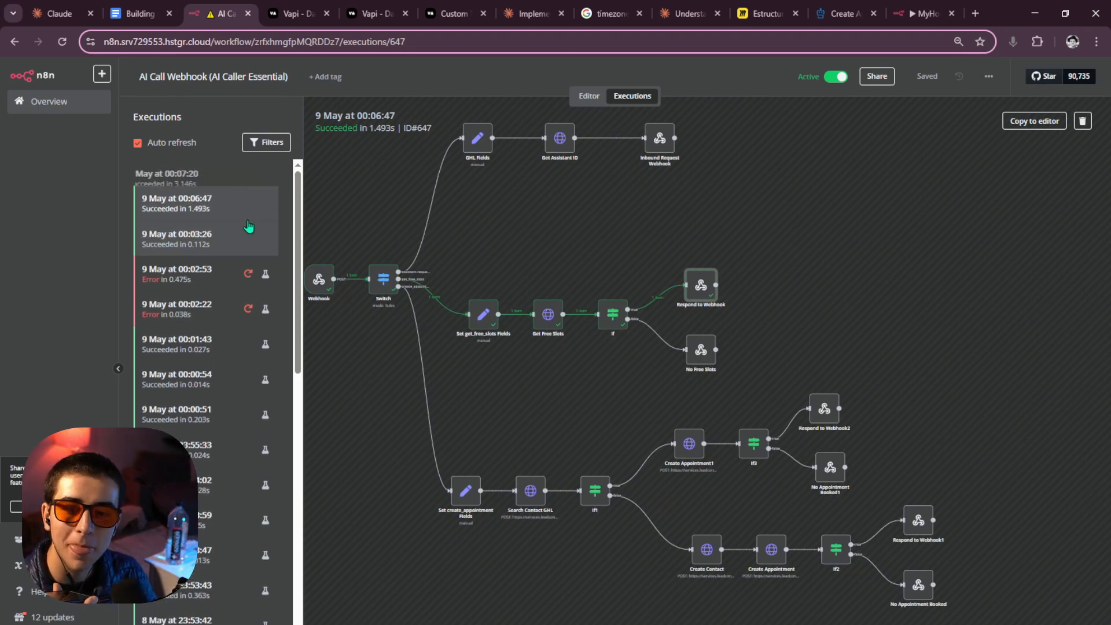
click(196, 176)
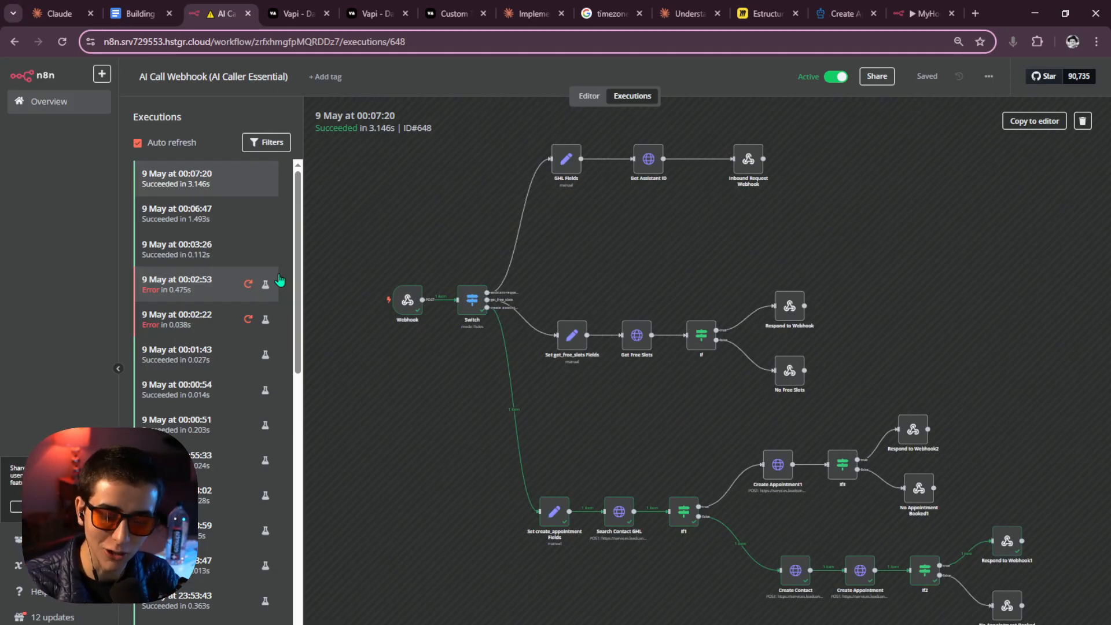
double_click(1007, 541)
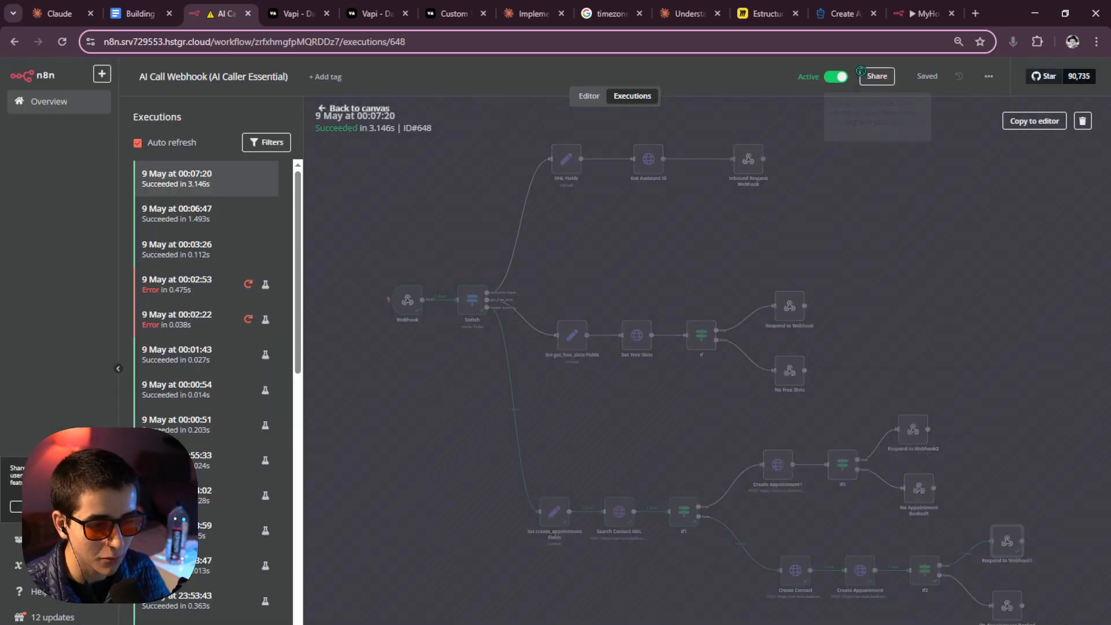
key(Escape)
double_click(554, 510)
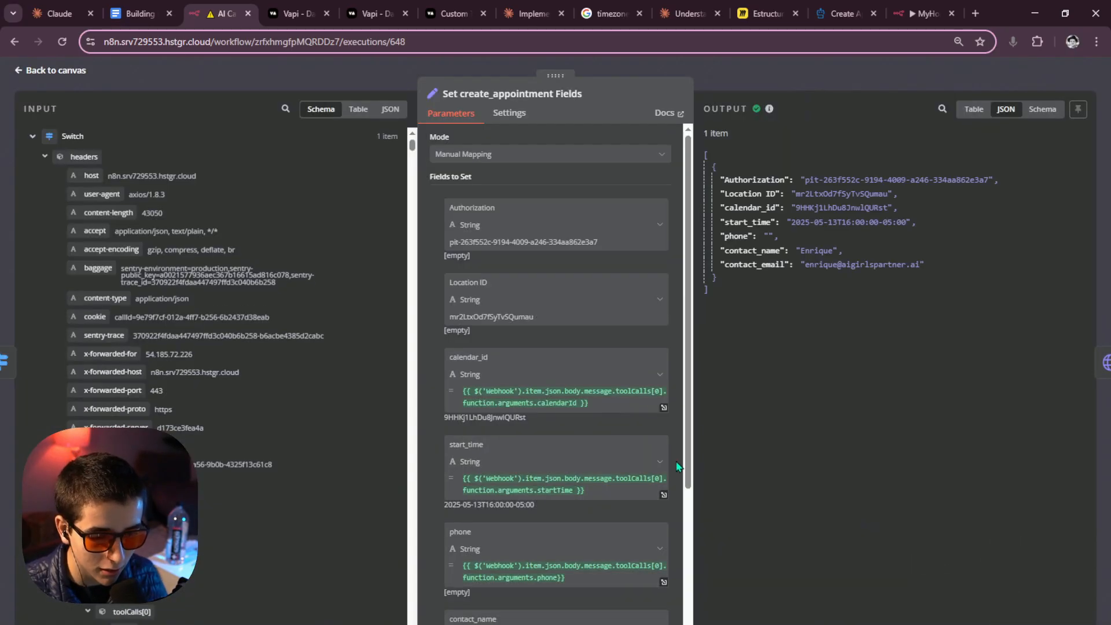
drag(805, 265, 926, 266)
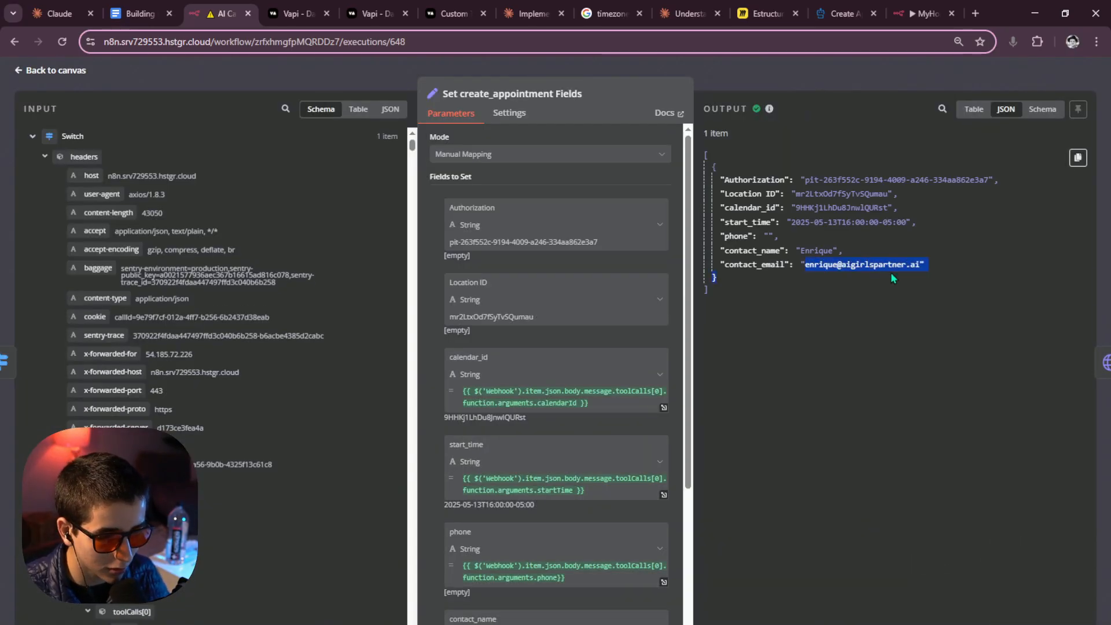
click(849, 267)
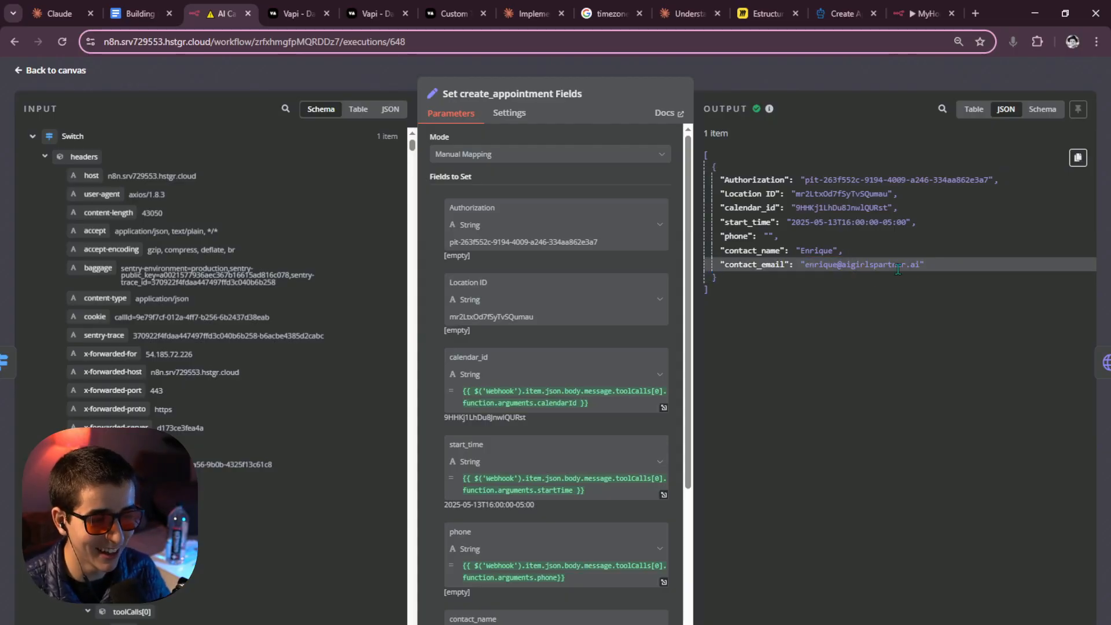
drag(846, 266, 885, 266)
click(899, 266)
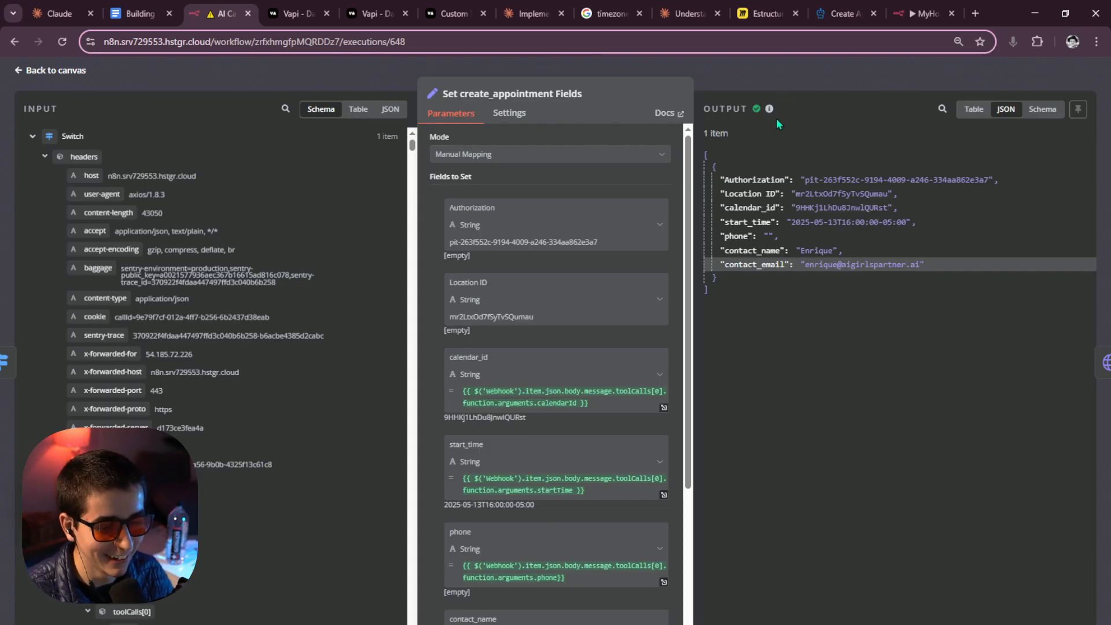
click(793, 85)
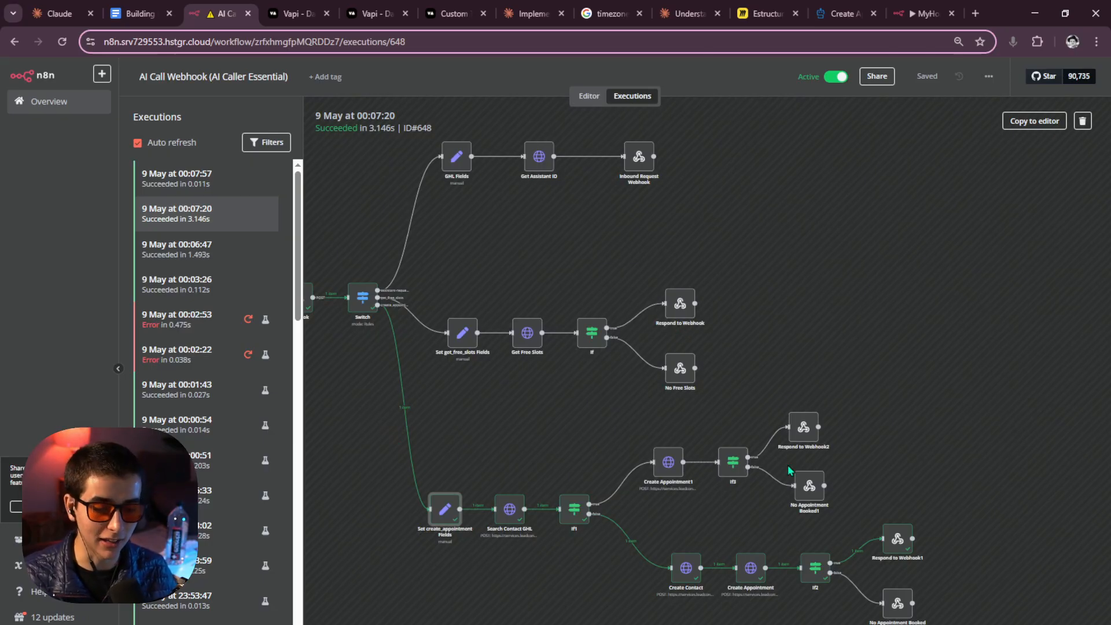
scroll(793, 420, down, 3)
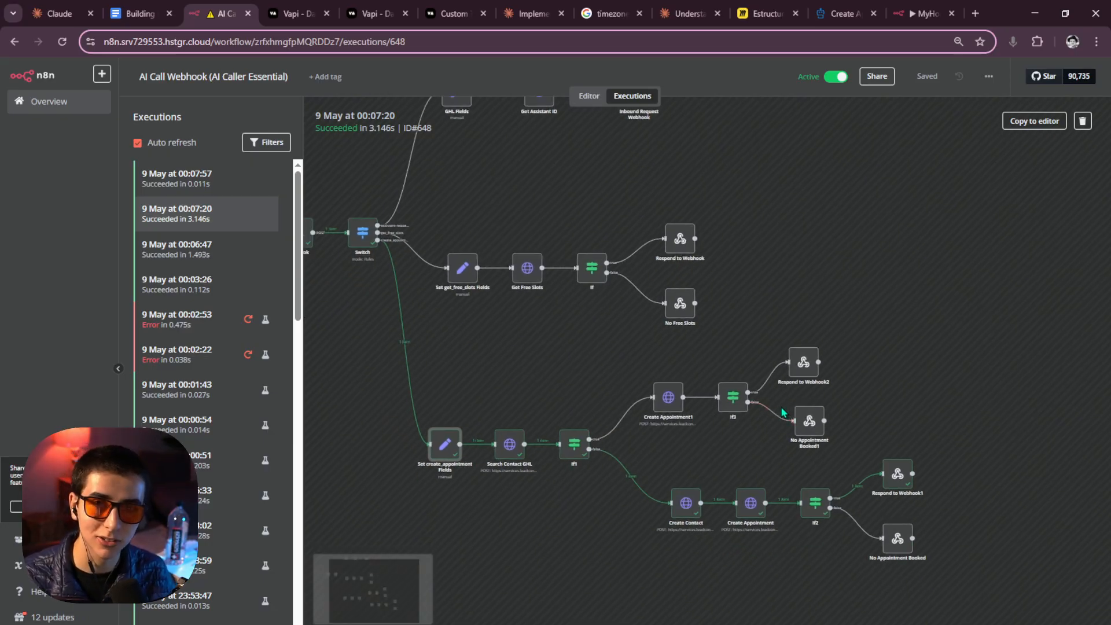